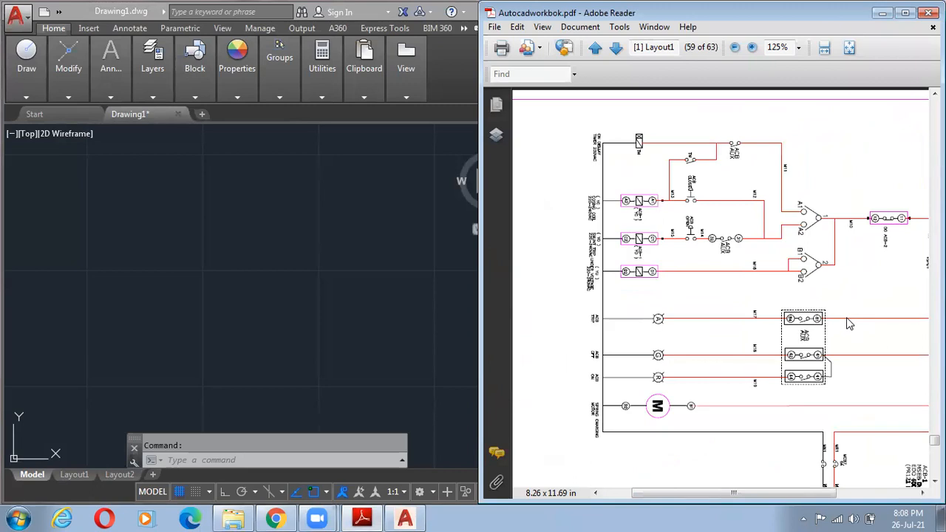
- Examine the ACB control wiring schematic on page 59 of Autocadworkbok.pdf, from the timer circuit down to the incoming supply lines
left_click_drag(753, 493, 785, 492)
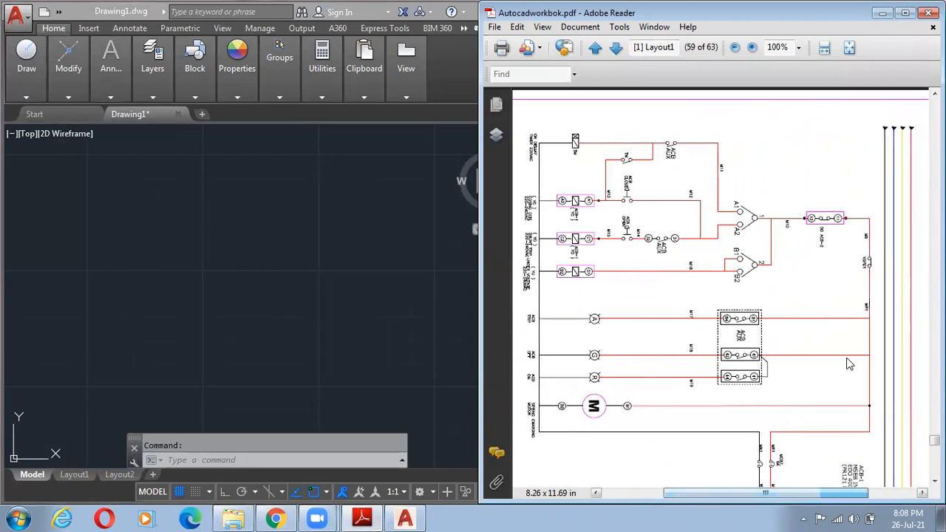
scroll(901, 382, "down", 3)
scroll(901, 383, "down", 3)
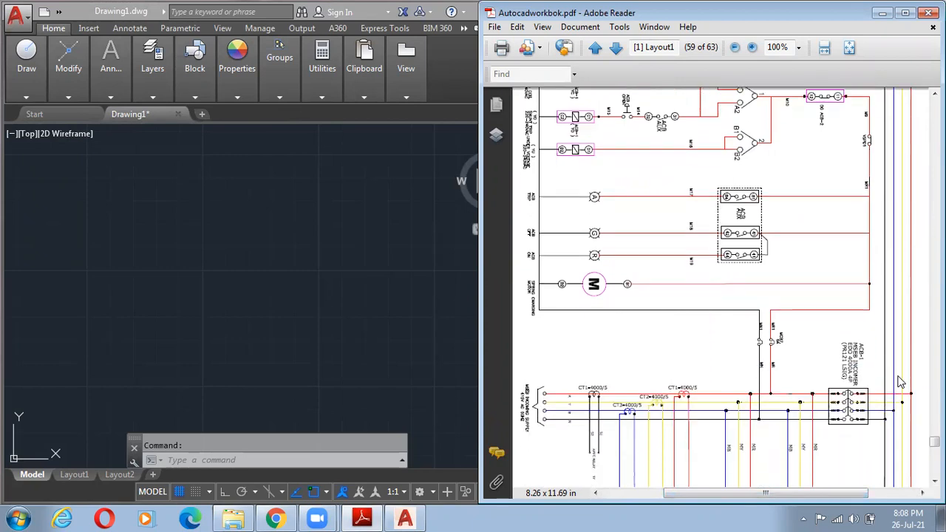
scroll(901, 382, "up", 4)
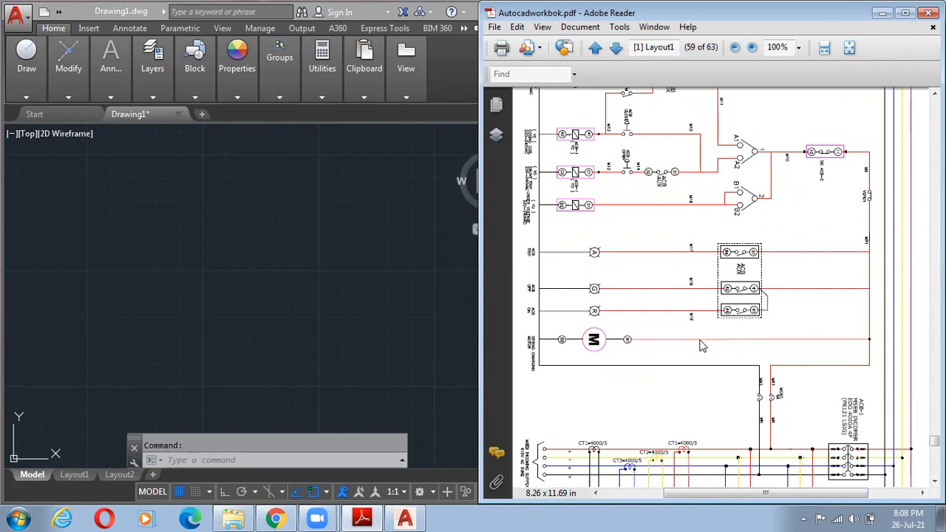
scroll(702, 346, "up", 2)
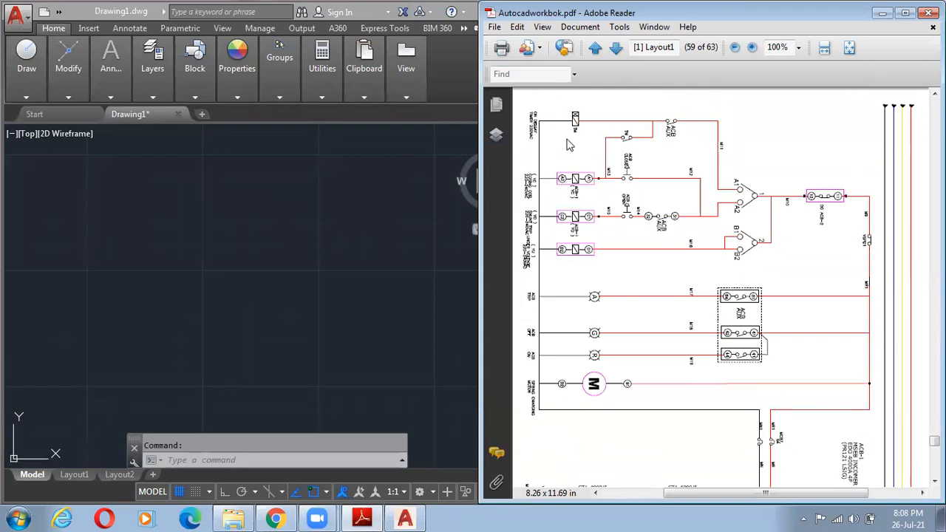
scroll(569, 145, "up", 1, "ctrl")
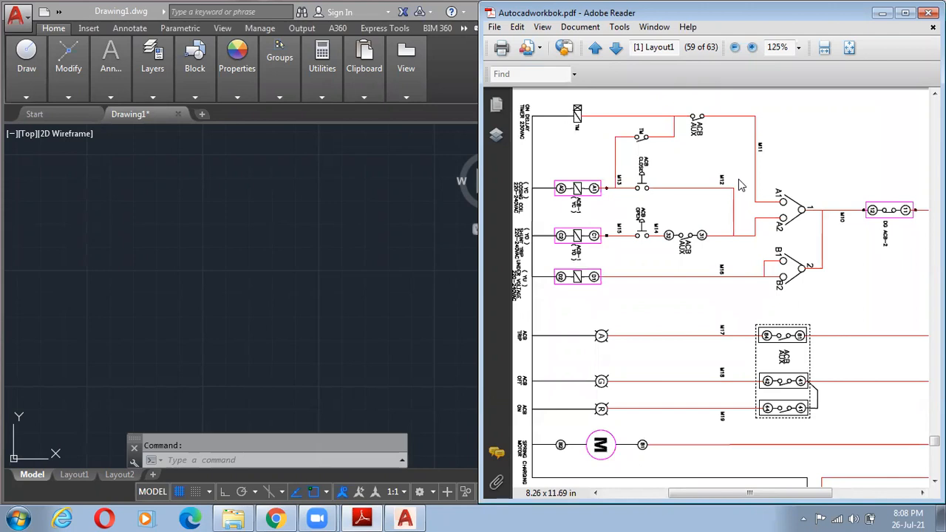
left_click(414, 71)
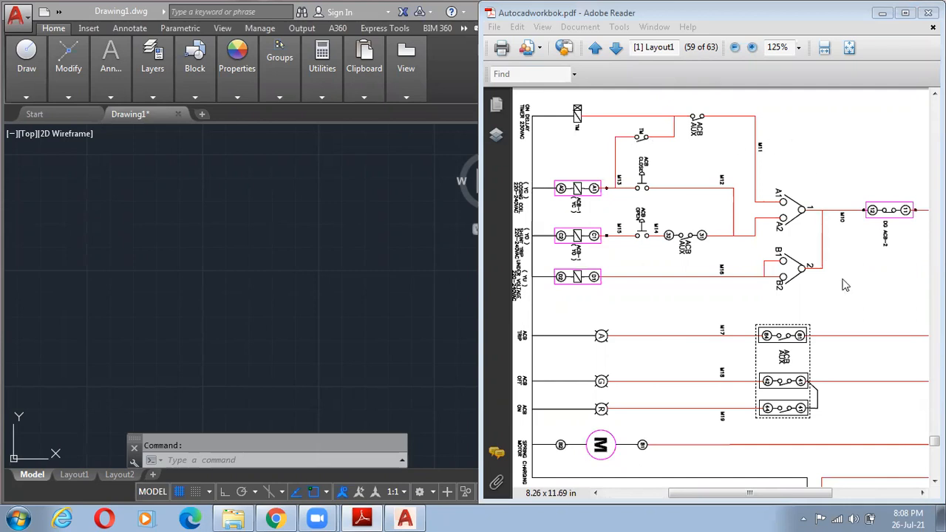
left_click(855, 301)
scroll(856, 303, "down", 1, "ctrl")
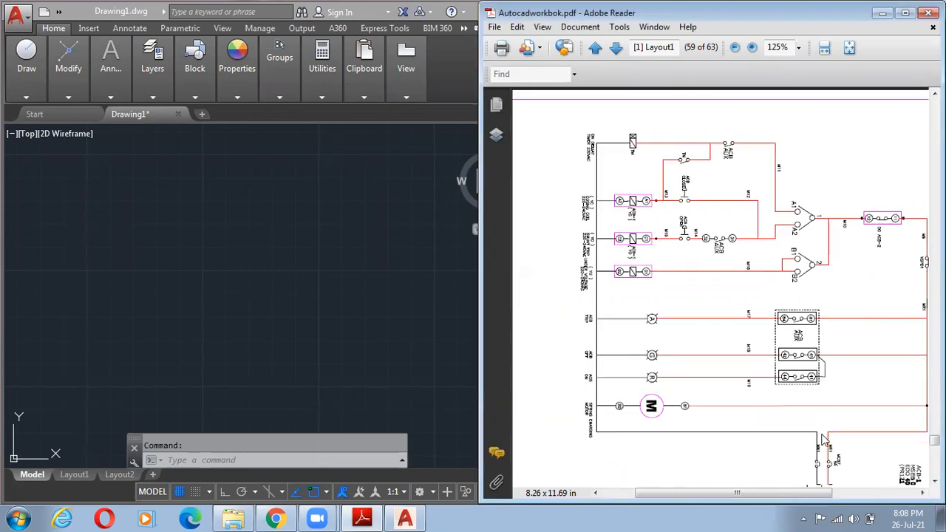
scroll(843, 370, "down", 3)
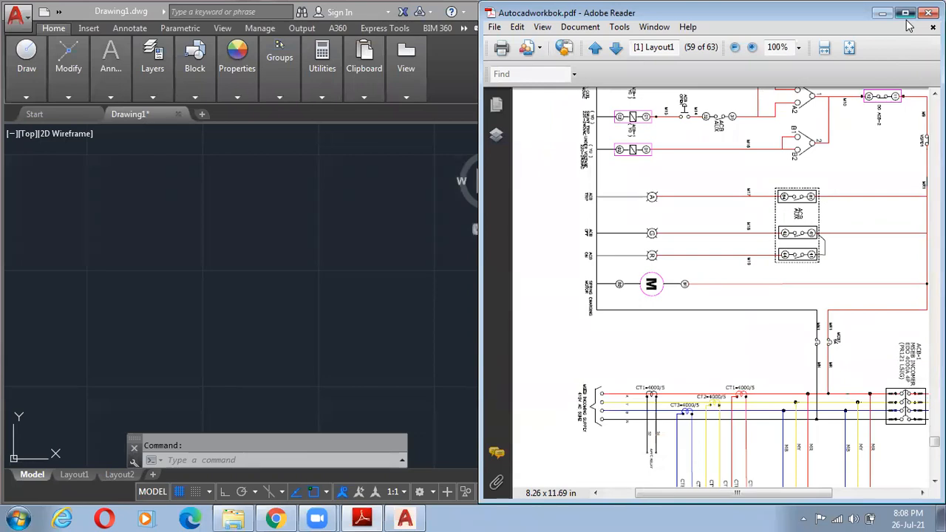
left_click(905, 13)
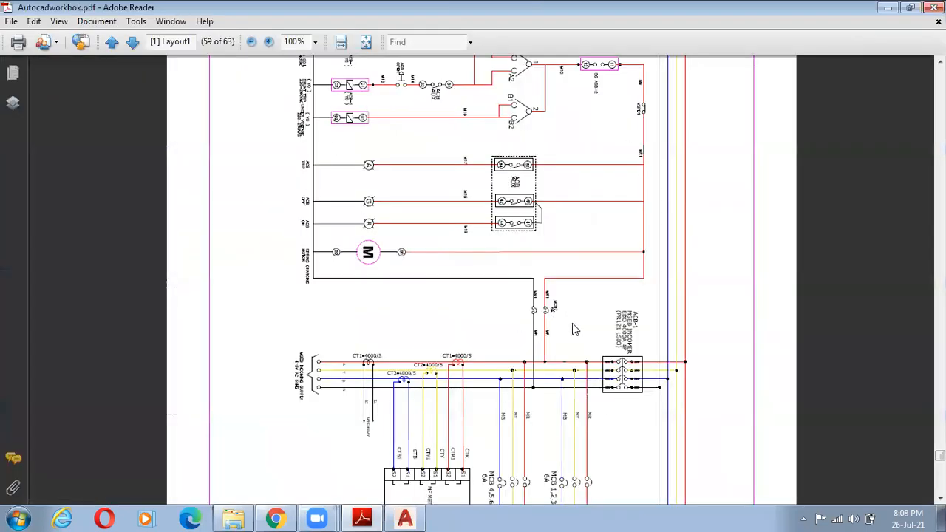
scroll(591, 336, "up", 1)
scroll(332, 173, "up", 2)
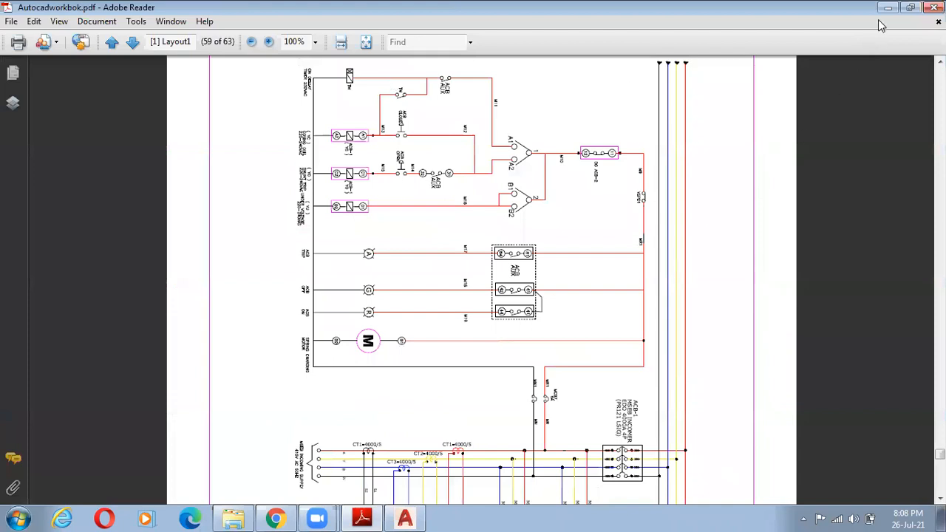
left_click(911, 9)
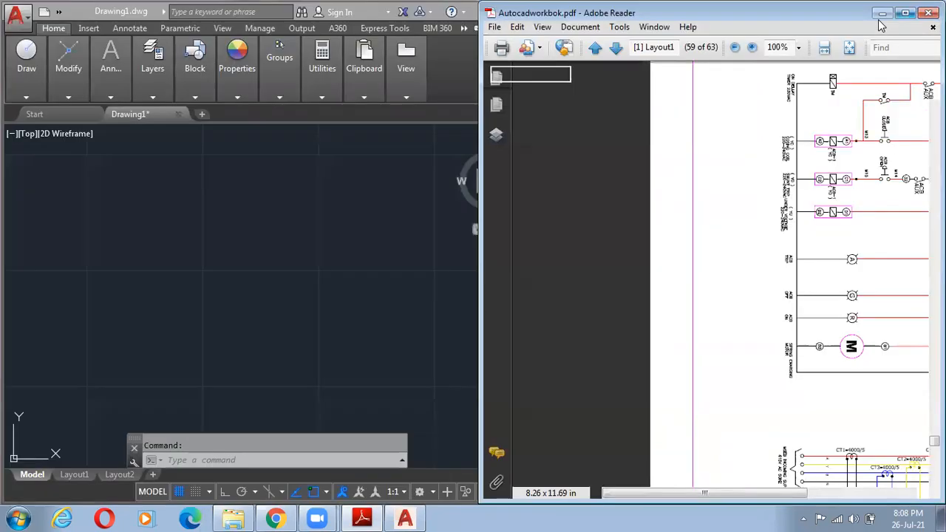
left_click_drag(708, 493, 756, 492)
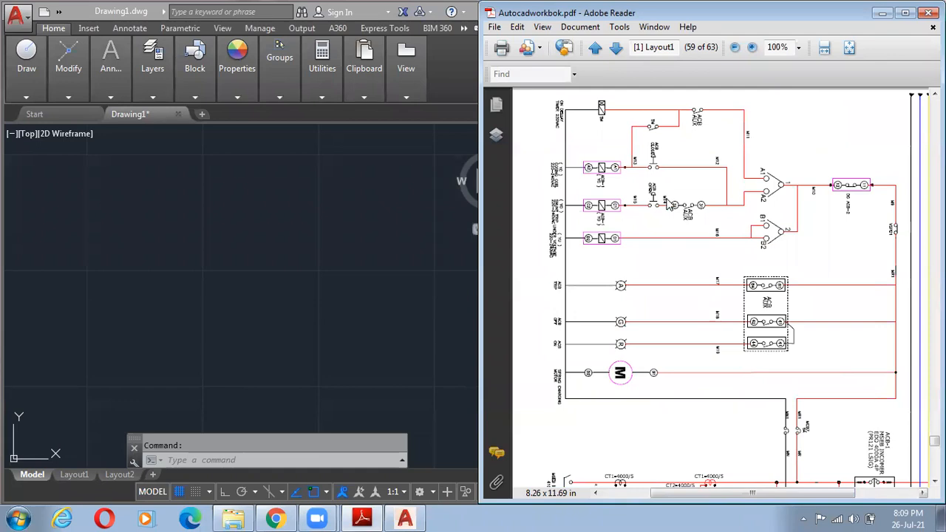
- Switch to AutoCAD and set the insertion scale units of Drawing1 to Millimeters in the drawing units settings
left_click(329, 209)
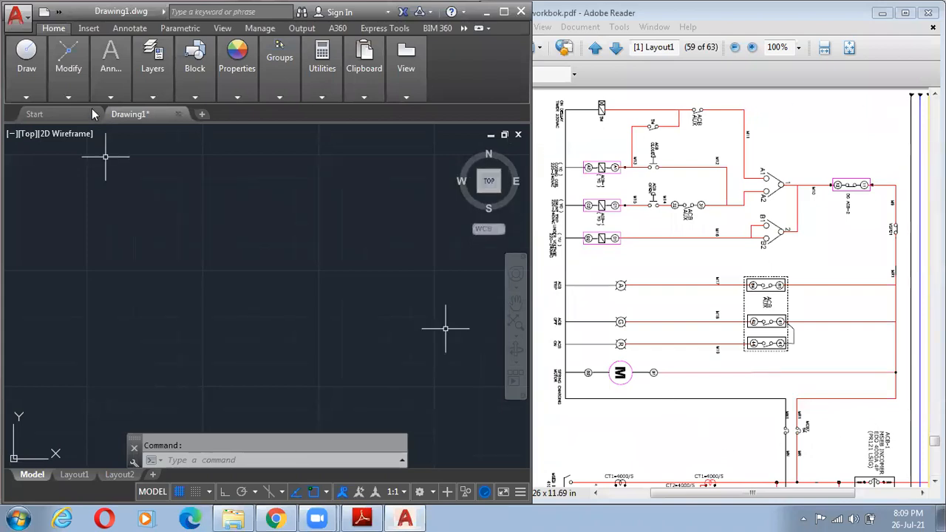
mouse_move(68, 100)
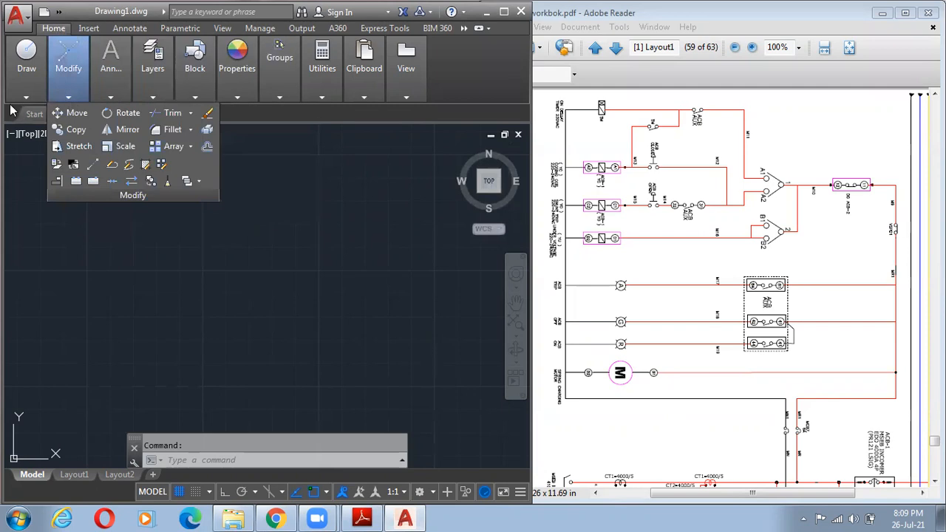
mouse_move(26, 81)
left_click(224, 312)
scroll(205, 320, "down", 5)
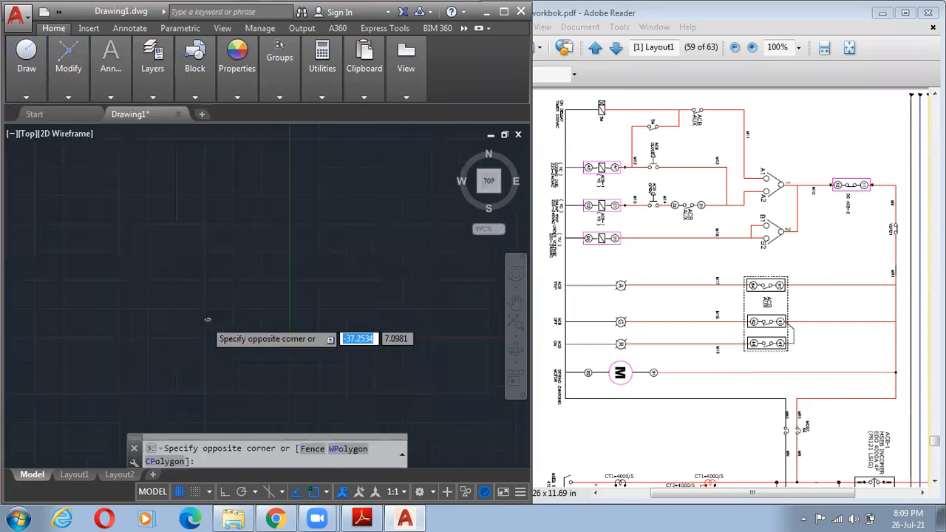
scroll(203, 318, "up", 3)
scroll(187, 299, "up", 2)
type("units")
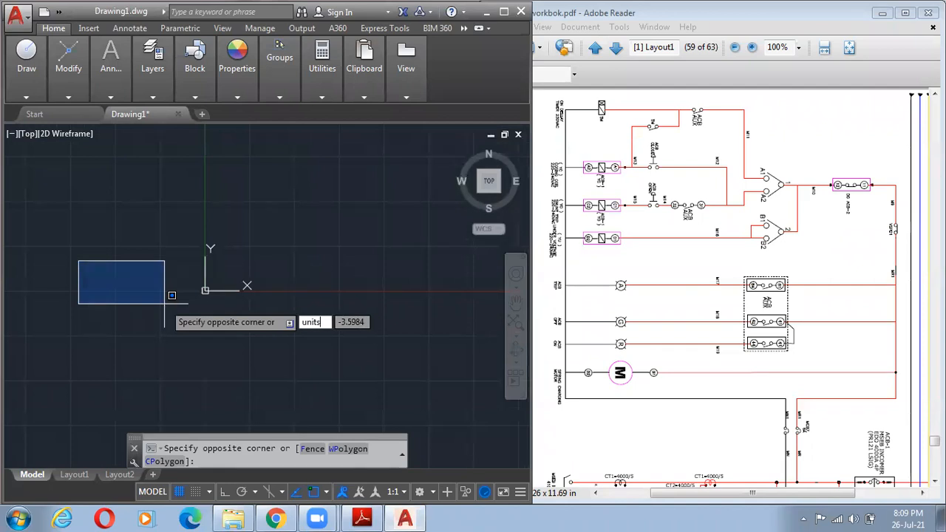
key("Return")
left_click(372, 259)
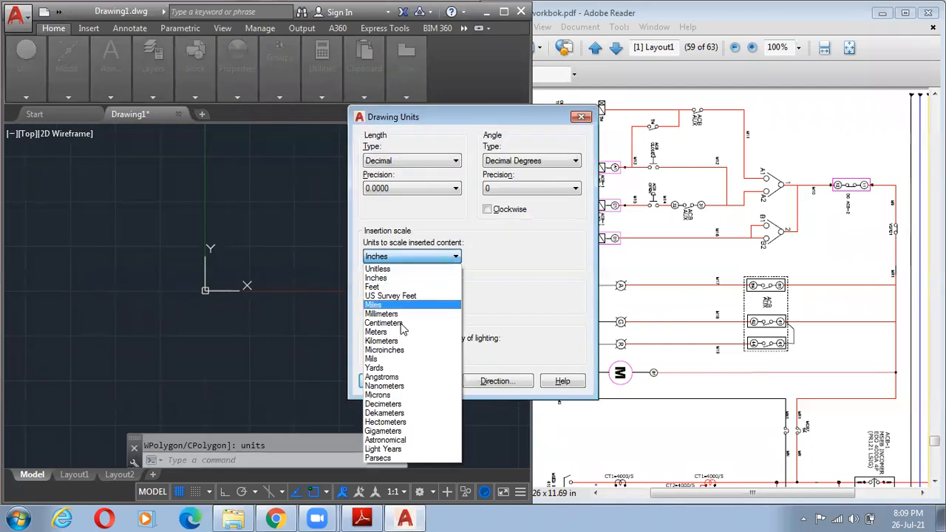
left_click(405, 324)
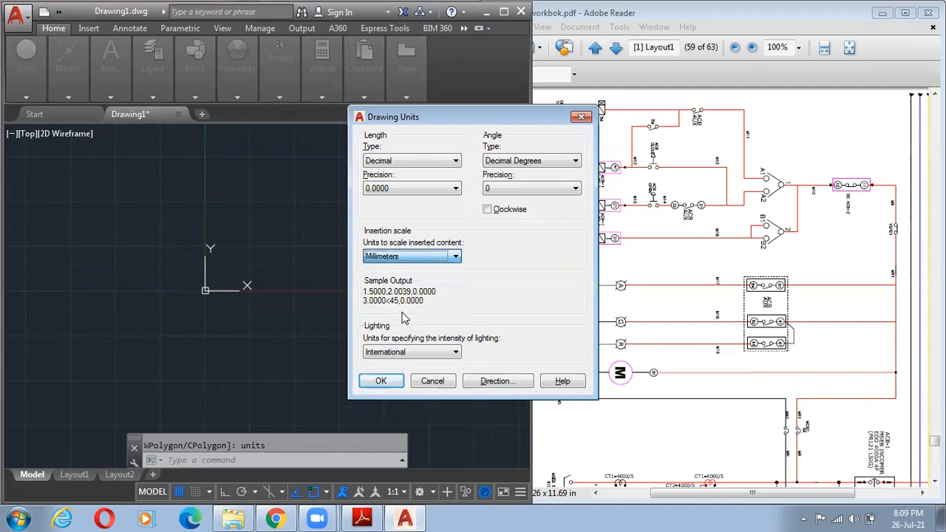
- Set the drawing's length precision to 0.00 and its angle precision to 0.0, and apply the unit settings
left_click(402, 189)
left_click(393, 220)
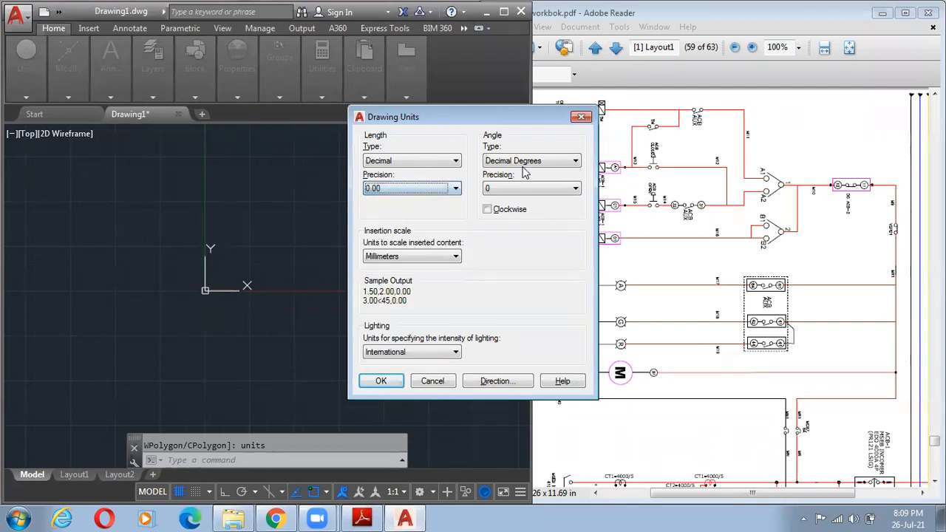
left_click(521, 189)
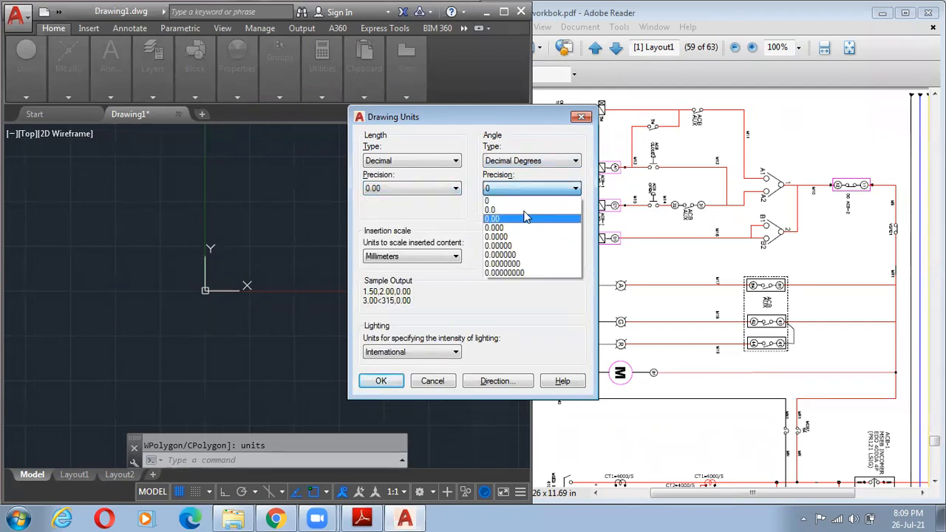
left_click(517, 210)
left_click(381, 380)
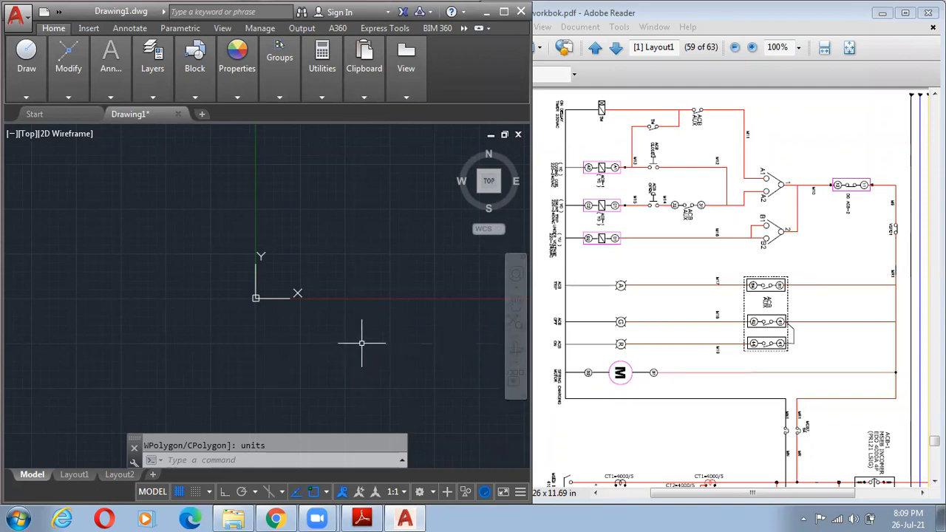
middle_click_drag(328, 332, 204, 327)
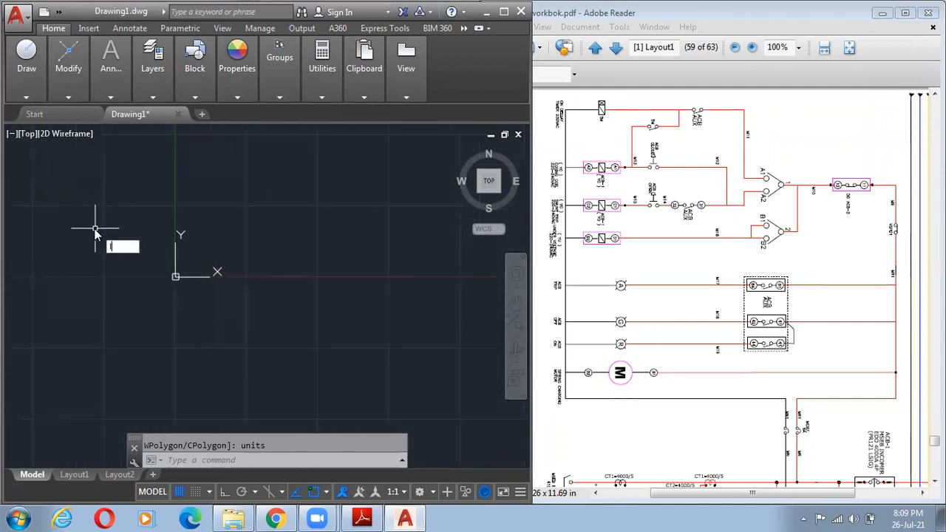
type("L")
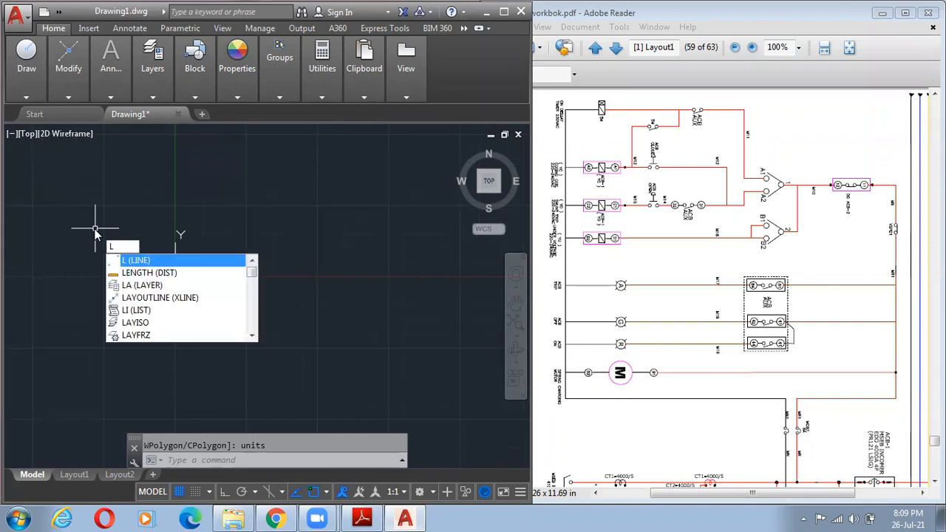
key("Return")
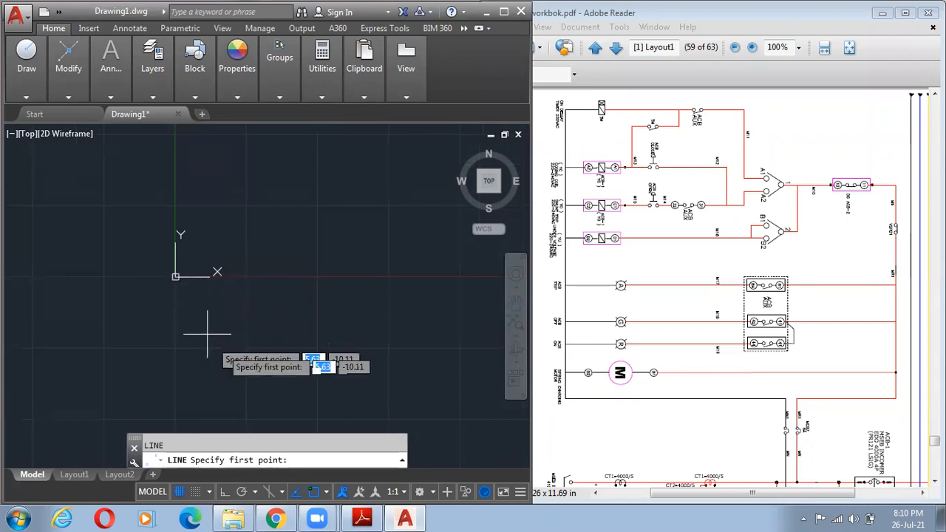
key("Escape")
- Draw a vertical construction line a short distance to the left of the origin, using ortho mode
mouse_move(27, 74)
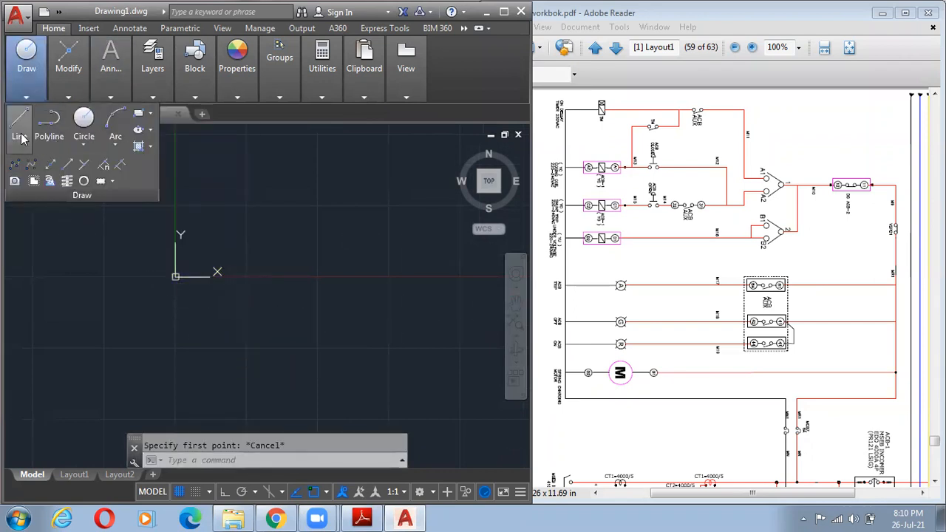
left_click(51, 165)
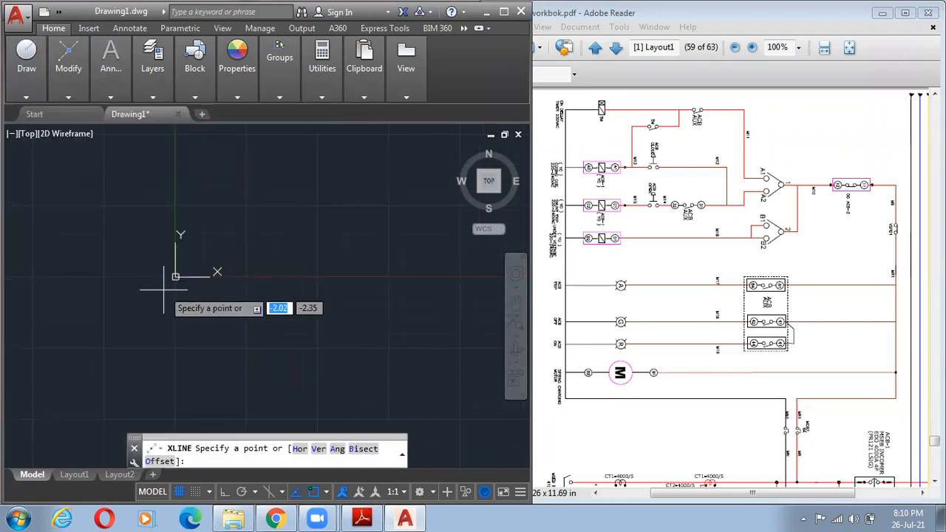
left_click(101, 278)
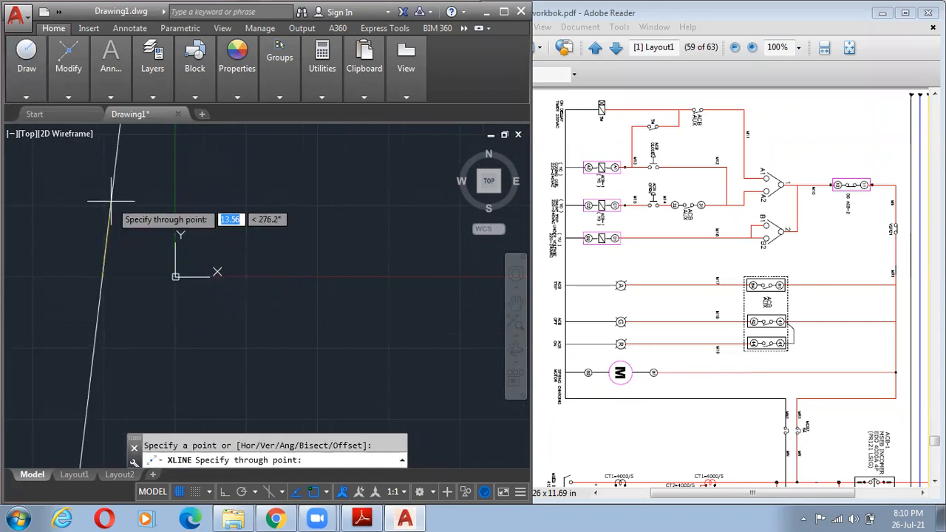
key("F8")
left_click(116, 154)
key("F8")
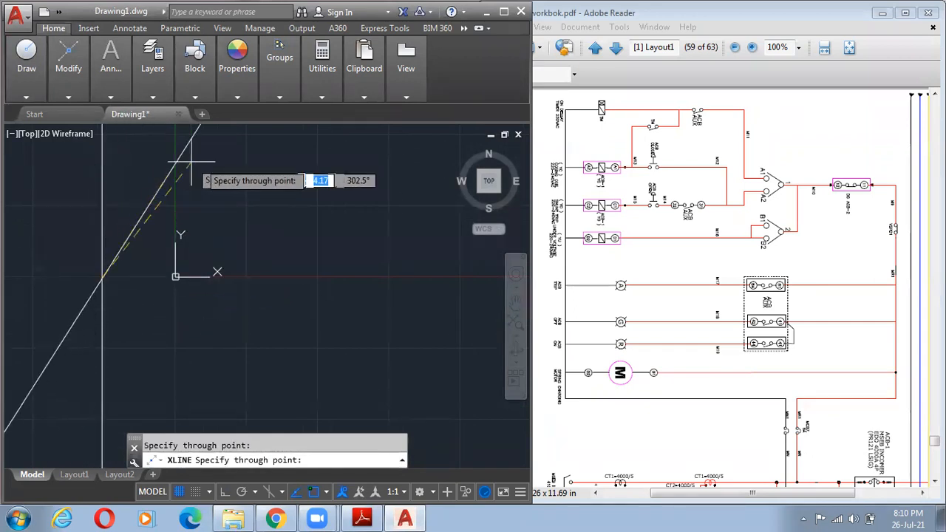
key("Escape")
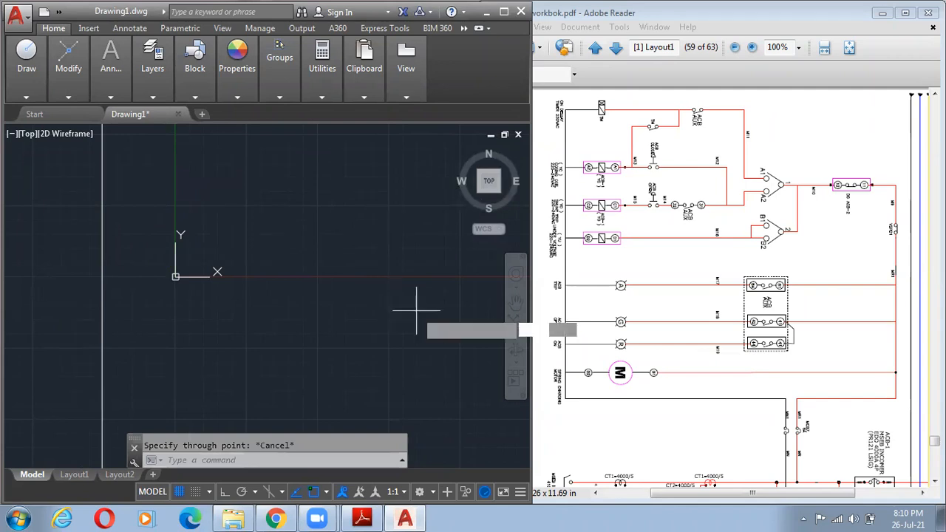
key("Return")
scroll(431, 308, "down", 2)
mouse_move(431, 309)
middle_mouse_down()
mouse_move(244, 292)
mouse_move(286, 306)
middle_mouse_up()
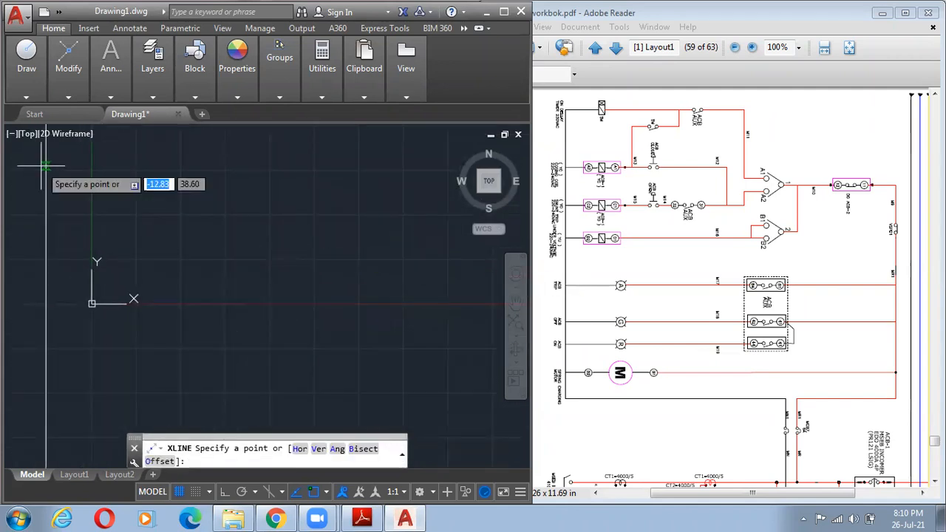
scroll(46, 170, "down", 2)
middle_click_drag(51, 166, 137, 217)
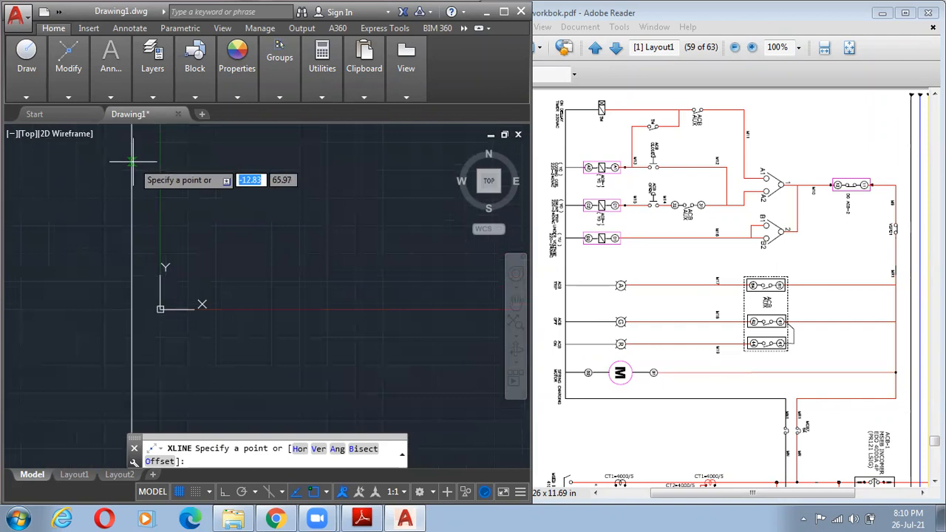
scroll(138, 165, "down", 2)
mouse_move(138, 165)
middle_mouse_down()
mouse_move(178, 222)
mouse_move(148, 203)
middle_mouse_up()
scroll(156, 154, "down", 1)
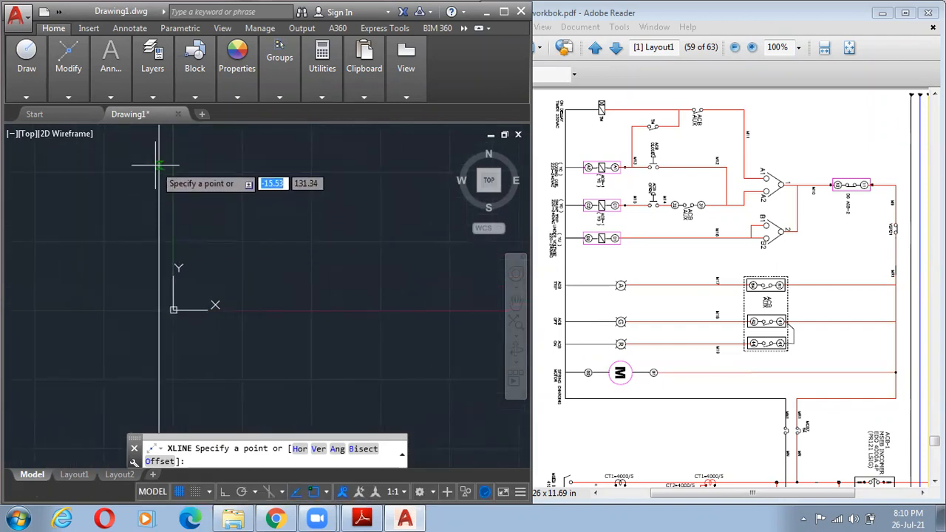
key("Escape")
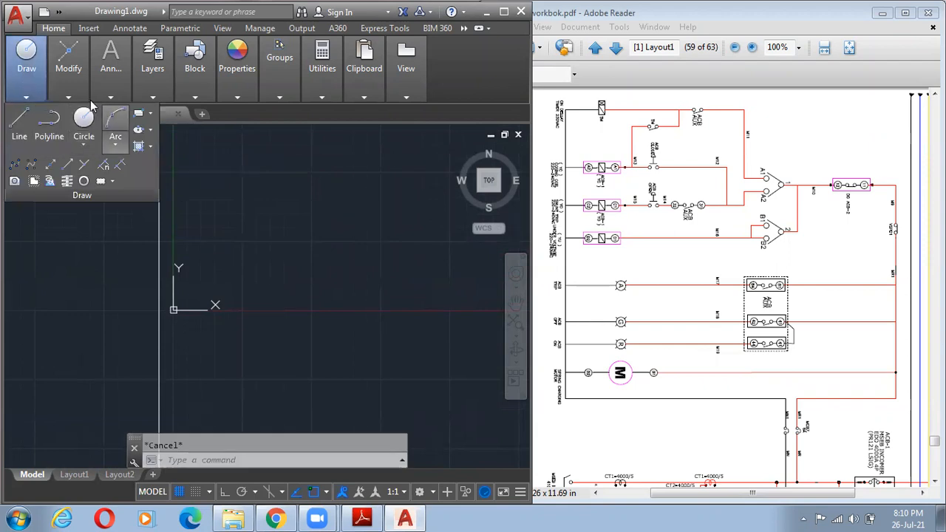
- Delete the vertical construction line beside the origin
mouse_move(78, 96)
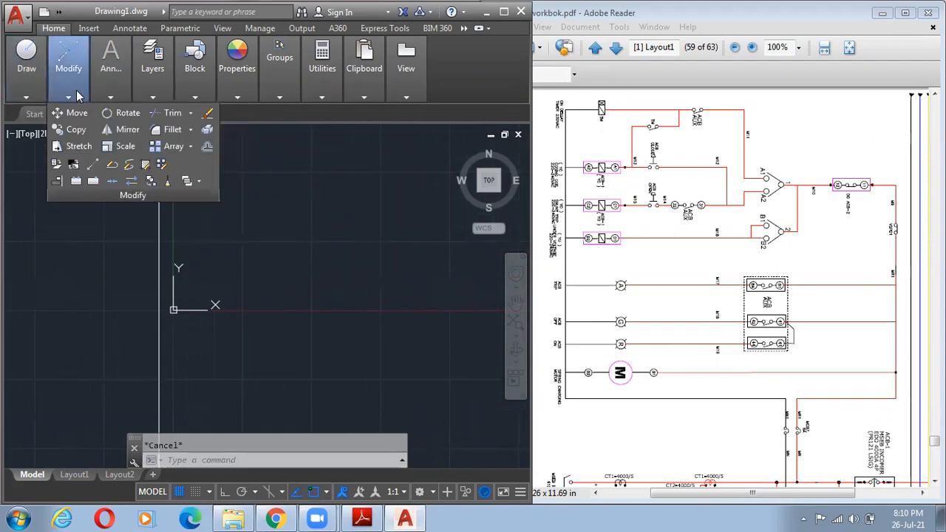
left_click(157, 232)
key("Delete")
- Turn on ortho and snap modes while starting a rectangle from the origin
type("rec")
key("Return")
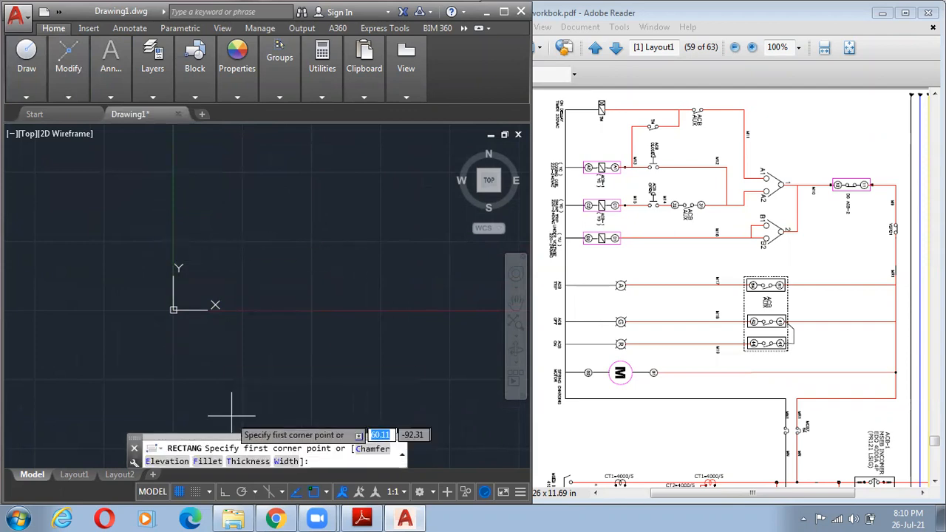
left_click(227, 492)
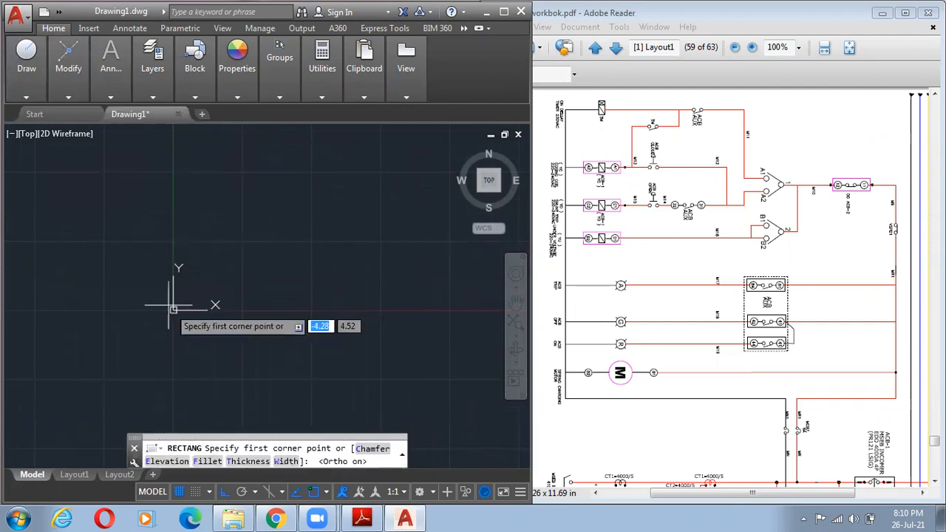
scroll(153, 287, "up", 1)
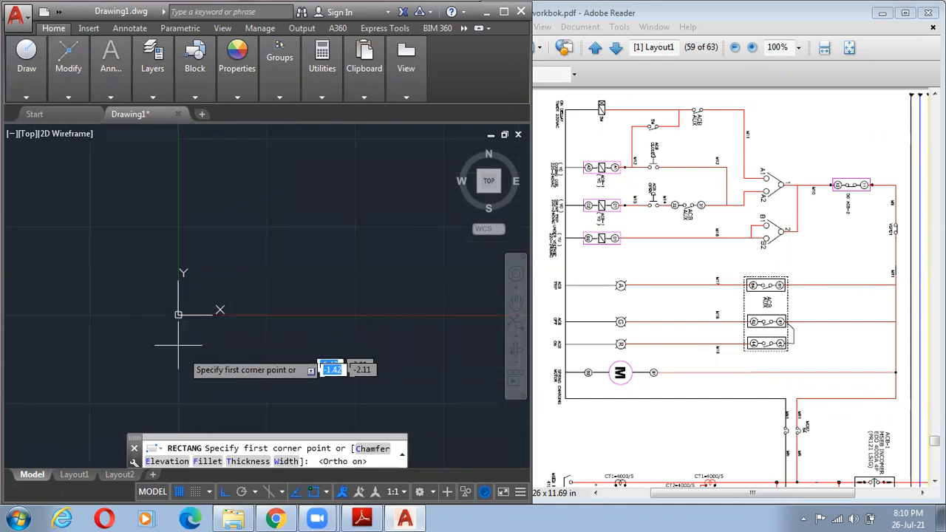
left_click(196, 492)
middle_click_drag(190, 316, 292, 218)
left_click(133, 283)
scroll(241, 312, "down", 10)
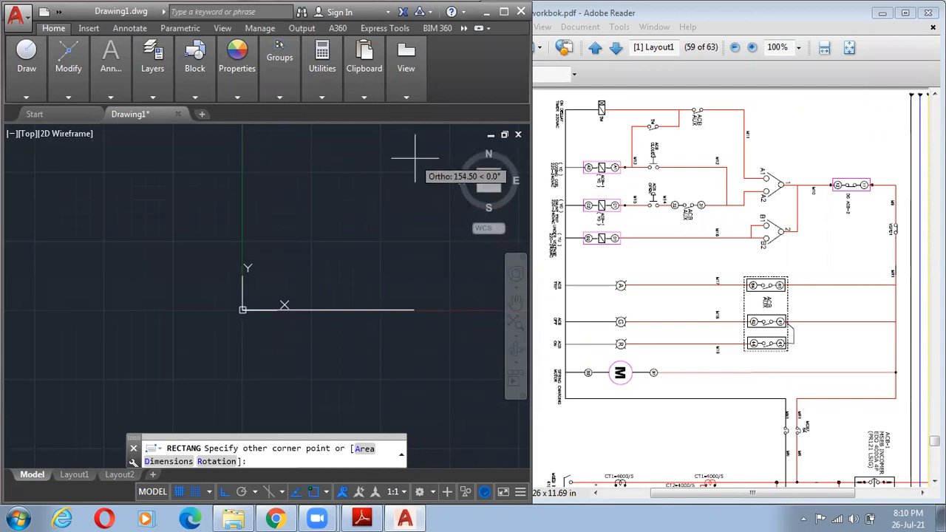
- Maximize the drawing window and draw a new rectangle about 534 mm high with its first corner at the origin
left_click(504, 11)
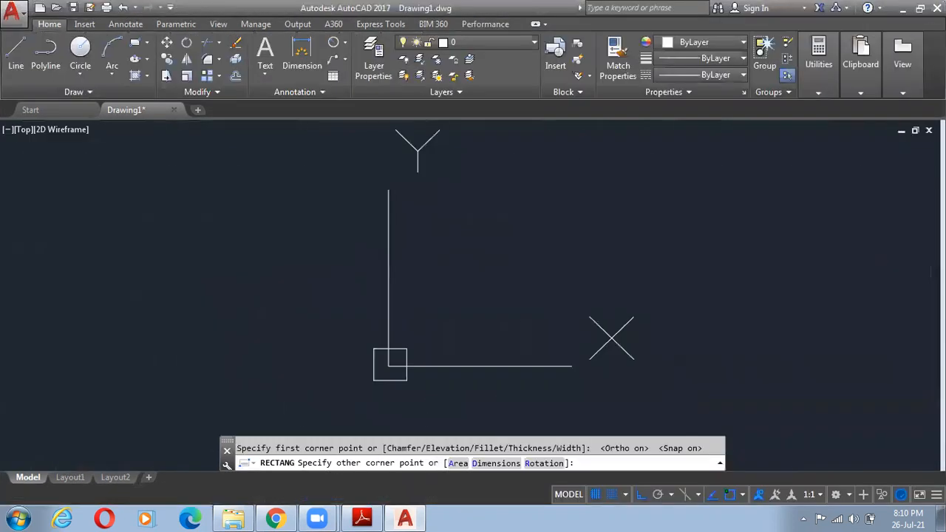
key("Escape")
key("Escape")
type("r")
key("Return")
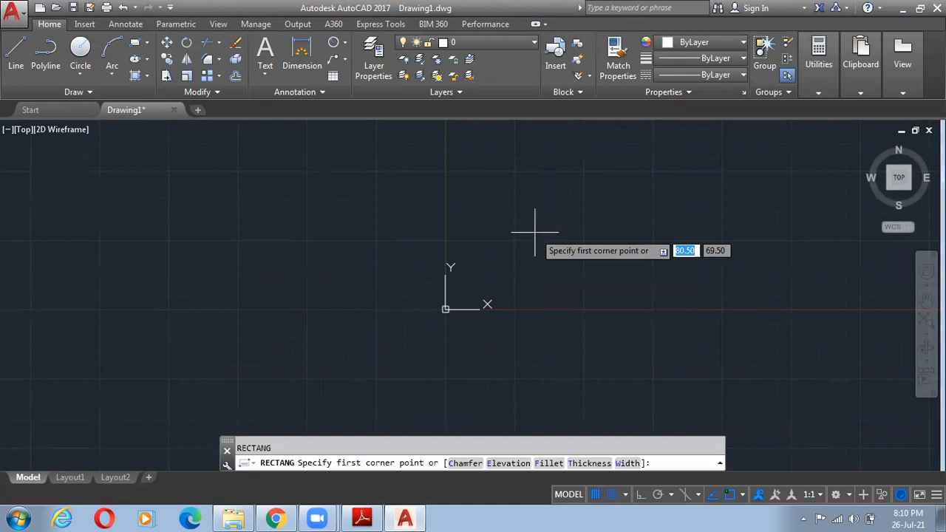
left_click(445, 310)
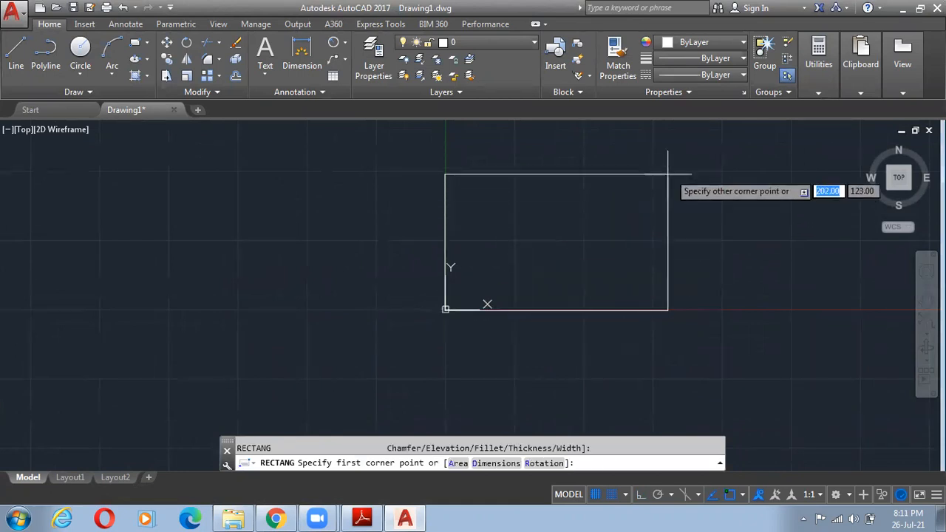
scroll(746, 144, "down", 4)
middle_click_drag(747, 144, 403, 295)
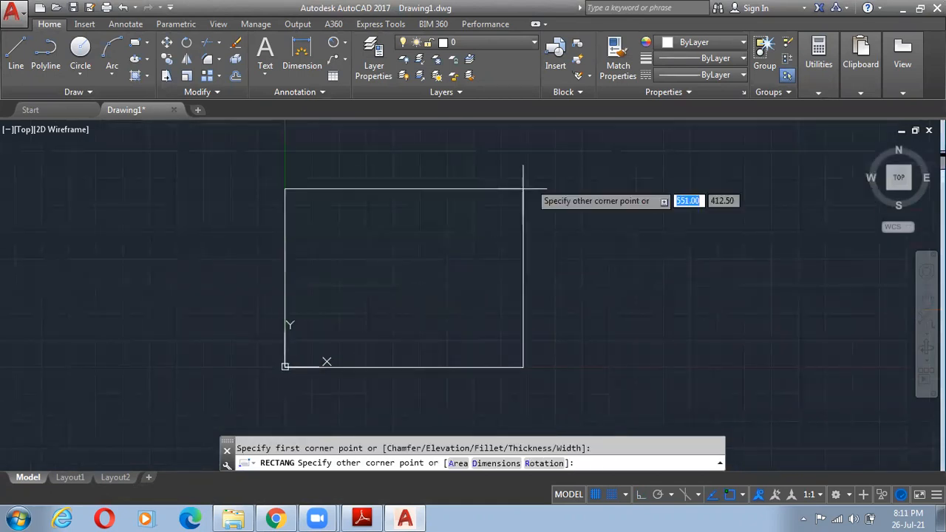
left_click(590, 137)
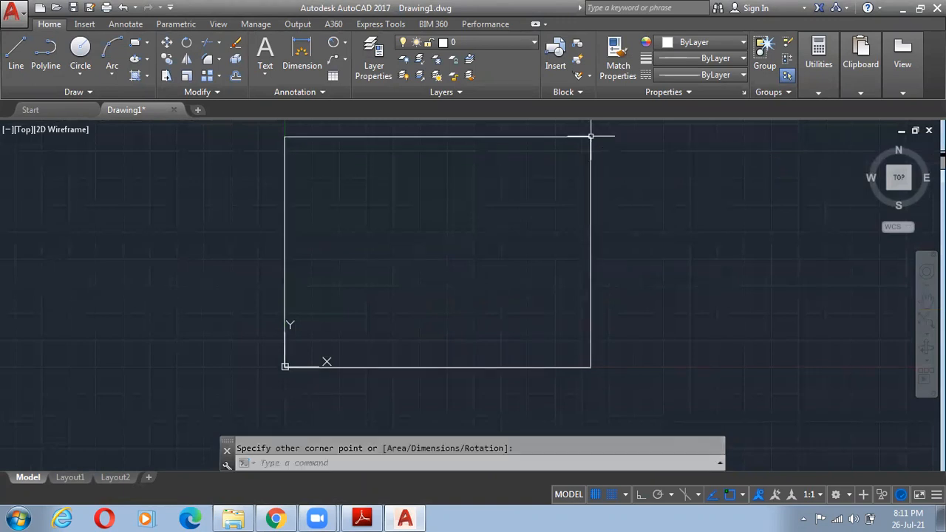
key("Escape")
left_click(703, 418)
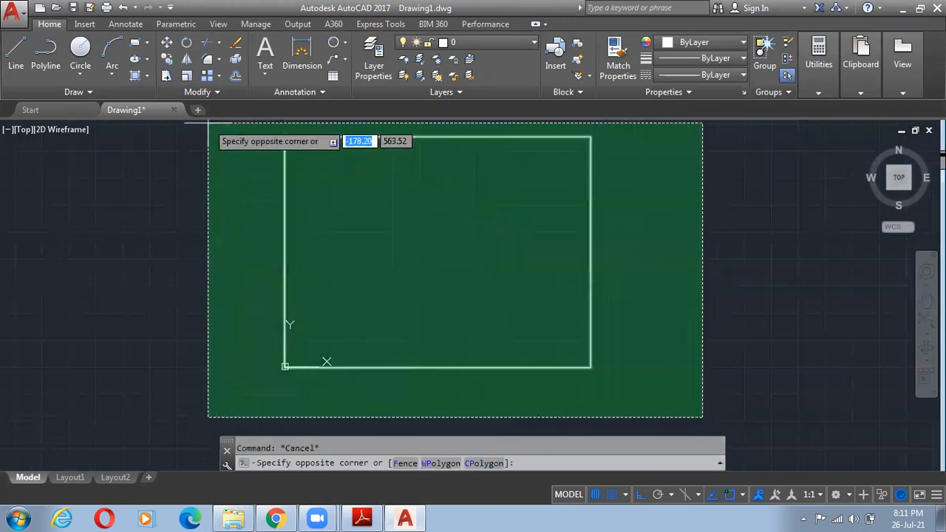
key("Escape")
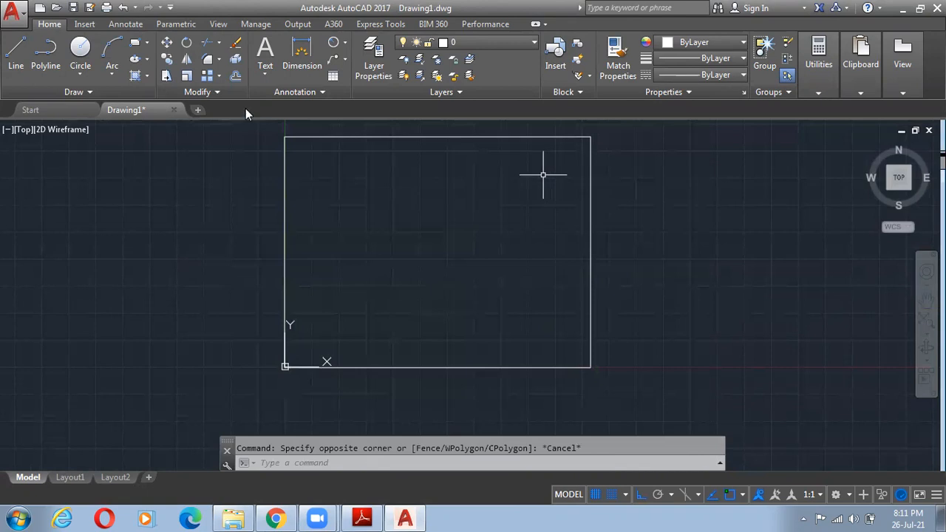
- Add a linear dimension for the height of the rectangle, placed outside its left edge
left_click(343, 43)
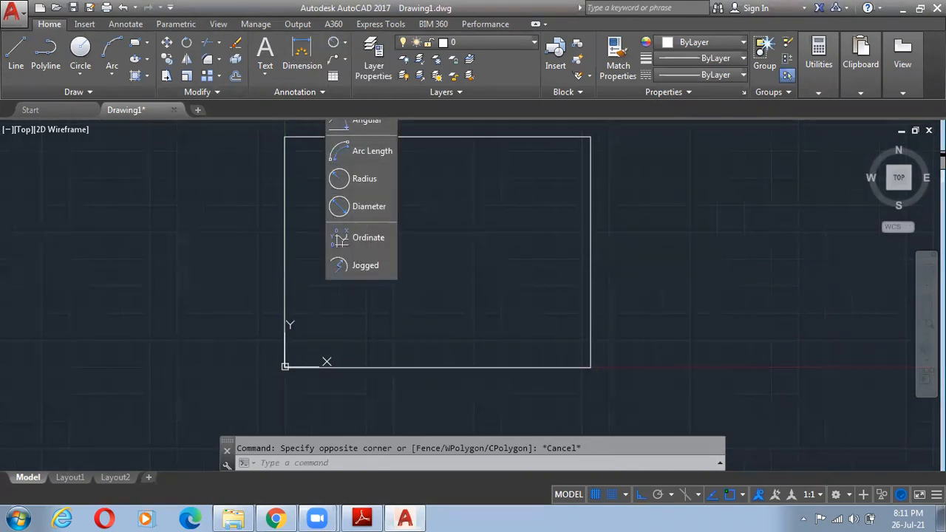
left_click(285, 138)
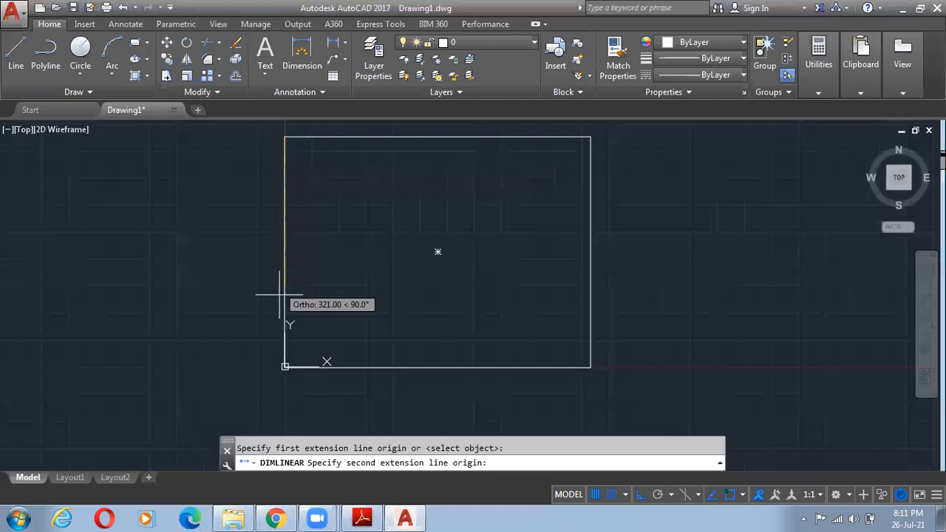
left_click(285, 367)
left_click(237, 316)
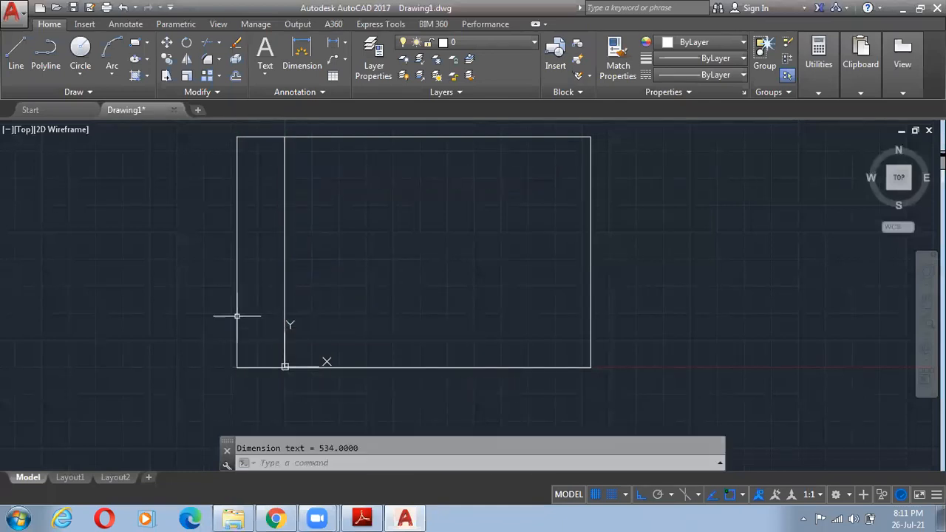
scroll(236, 316, "up", 3)
scroll(254, 237, "up", 3)
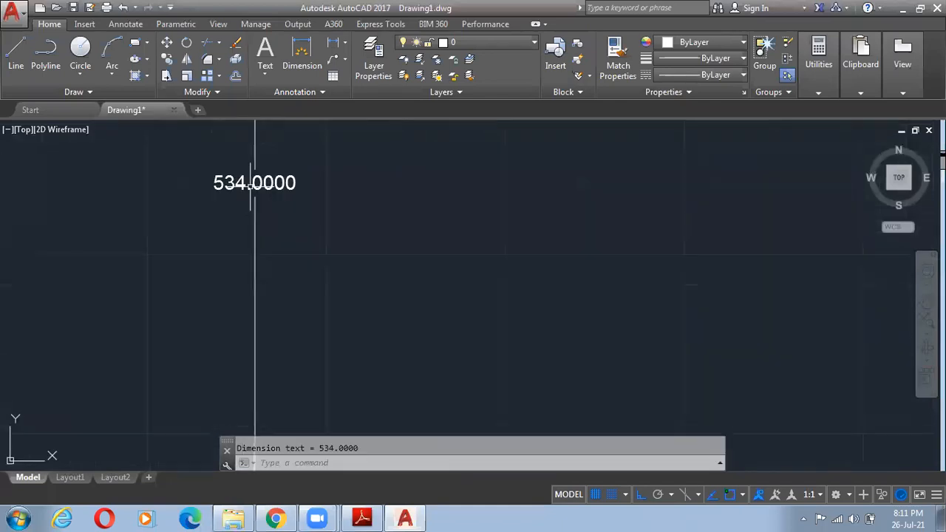
- Delete the rectangle together with its height dimension
scroll(254, 236, "down", 6)
left_click(372, 314)
key("ctrl+a")
key("Delete")
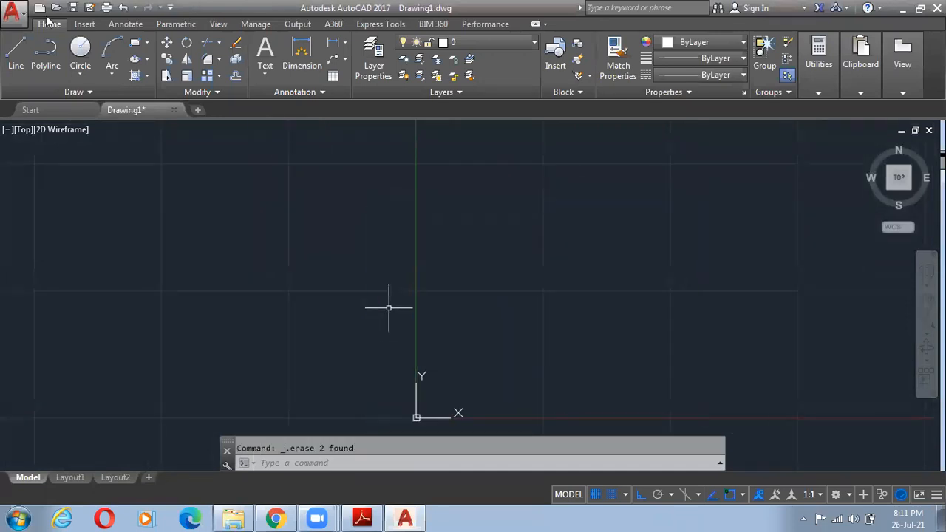
- Draw a 100 by 100 mm square with its lower-left corner near the origin
left_click(135, 42)
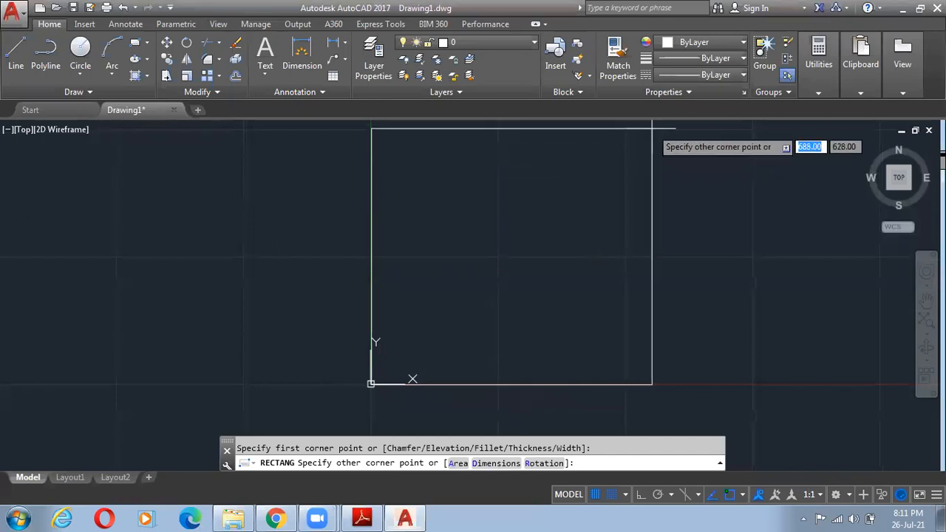
type("1")
key("Tab")
type("1")
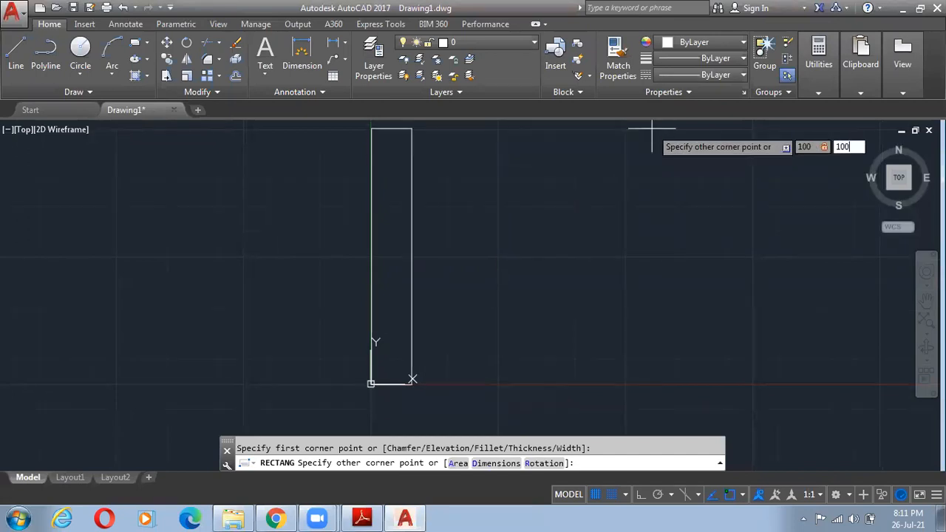
type("00")
key("Return")
scroll(378, 372, "up", 5)
scroll(385, 275, "down", 1)
mouse_move(464, 272)
middle_mouse_down()
mouse_move(386, 275)
mouse_move(437, 272)
middle_mouse_up()
scroll(397, 269, "down", 1)
- Load the ISO dash space linetype ACAD_ISO03W100 into the drawing from acad.lin
left_click(591, 407)
left_click(286, 158)
left_click(704, 59)
left_click(696, 79)
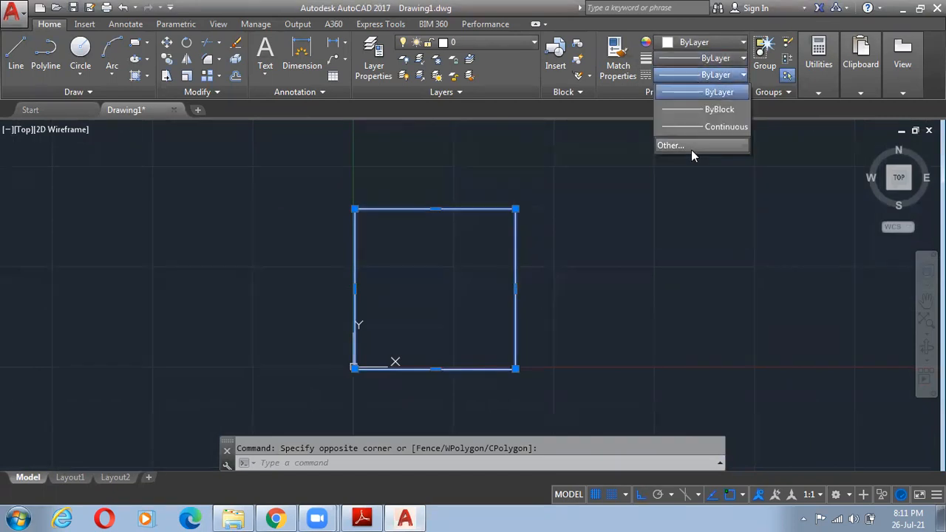
left_click(691, 148)
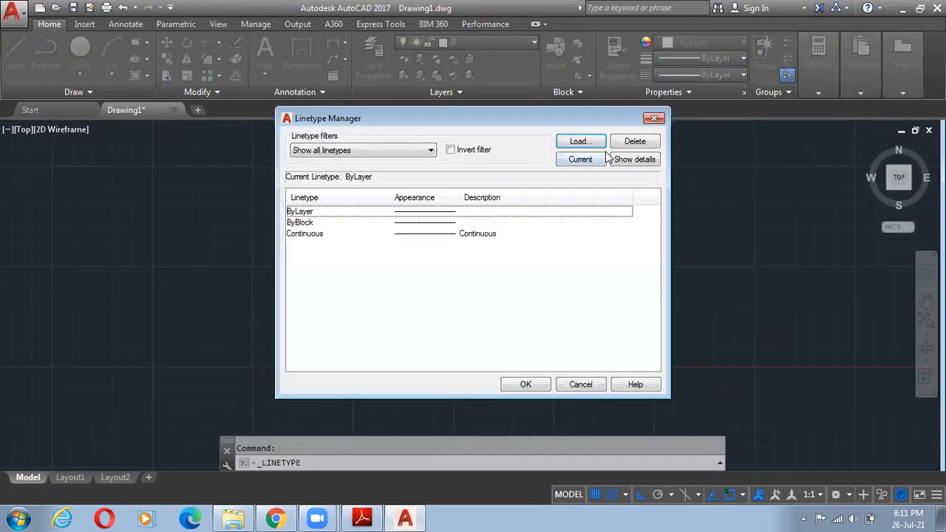
left_click(582, 143)
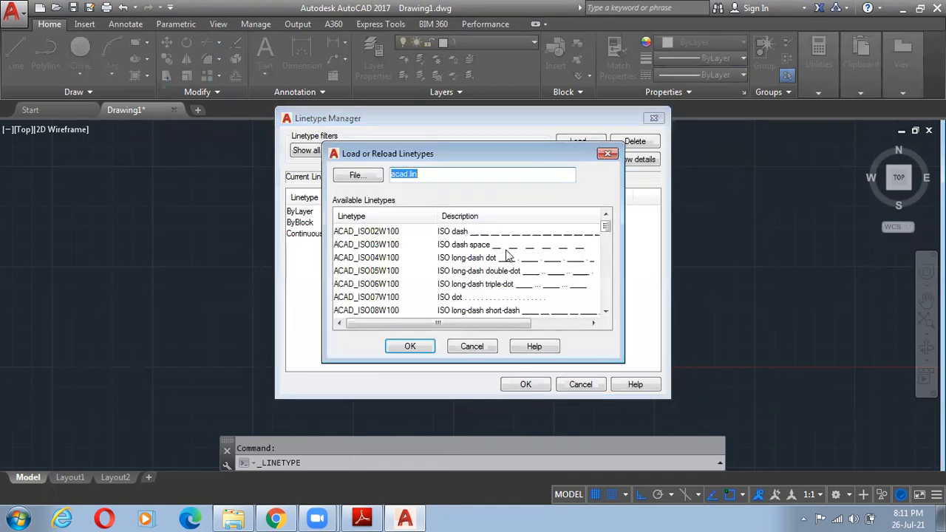
left_click(502, 247)
left_click(411, 346)
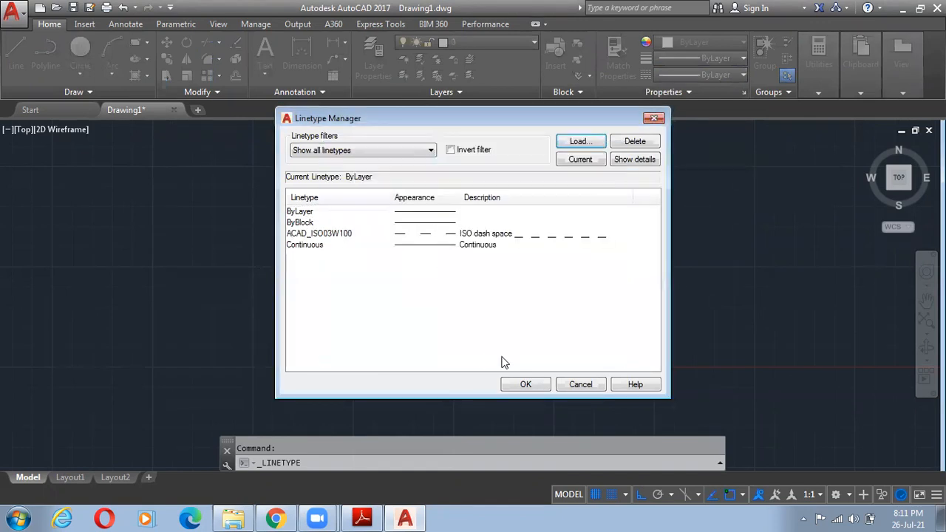
left_click(523, 384)
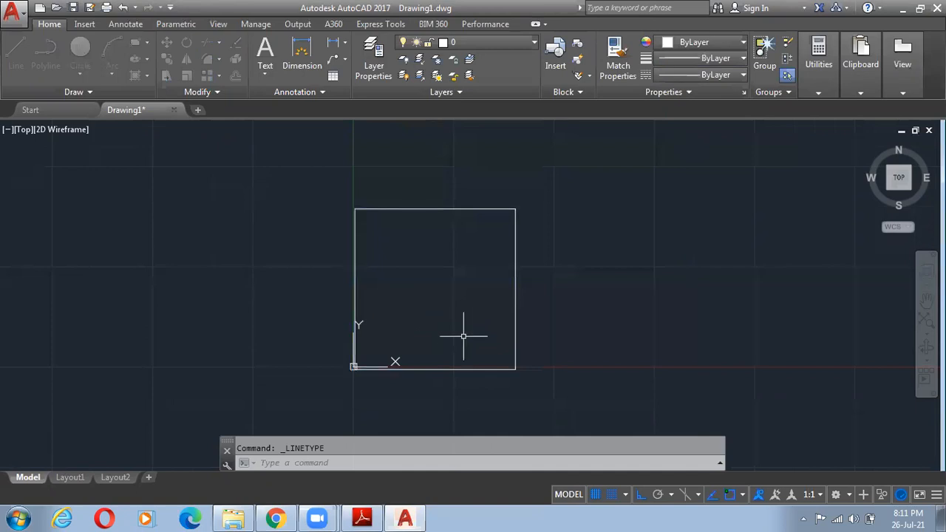
- Change the linetype of the 100 mm square to ACAD_ISO03W100
left_click(596, 411)
left_click(281, 160)
left_click(713, 74)
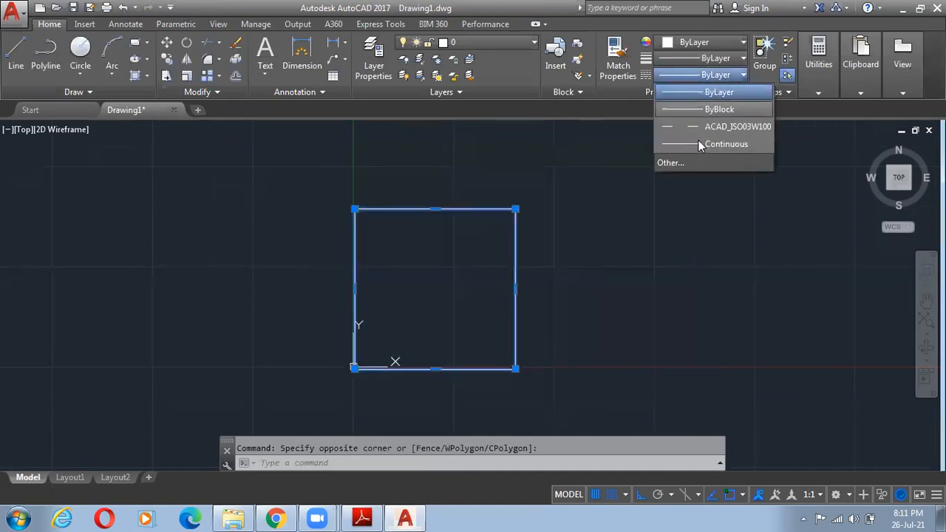
left_click(717, 127)
key("Escape")
scroll(429, 264, "down", 2)
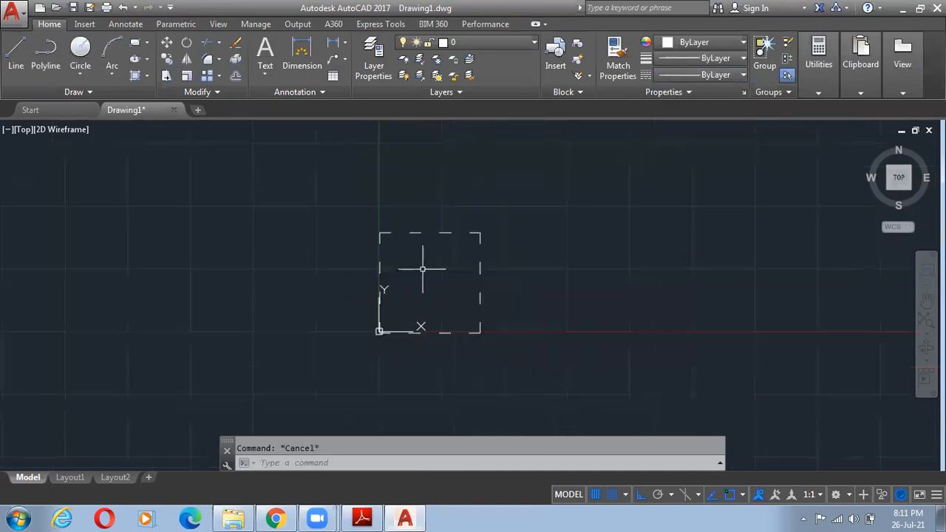
- Delete the dashed 100 mm square near the origin
scroll(460, 214, "up", 8)
scroll(455, 221, "down", 2)
scroll(428, 274, "down", 2)
middle_click_drag(422, 274, 383, 216)
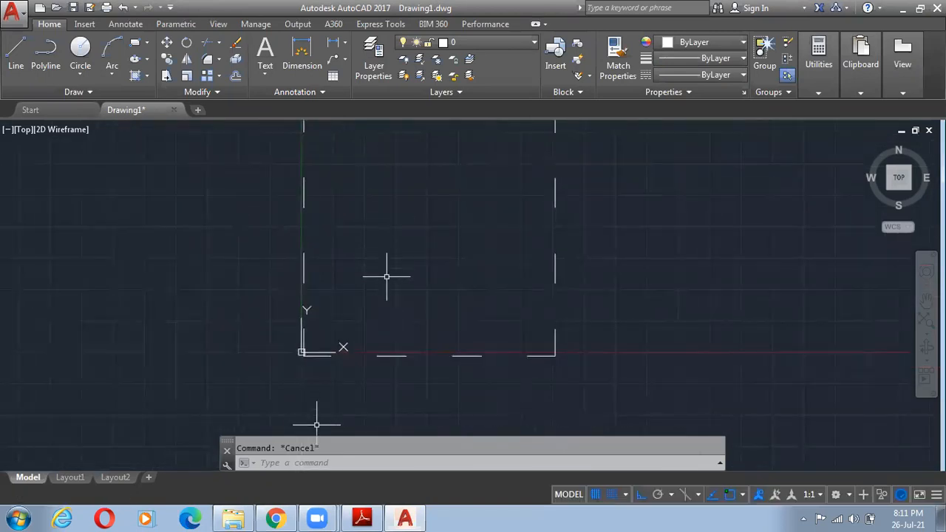
scroll(366, 321, "up", 6)
scroll(366, 319, "down", 10)
left_click(432, 352)
left_click(308, 219)
key("Delete")
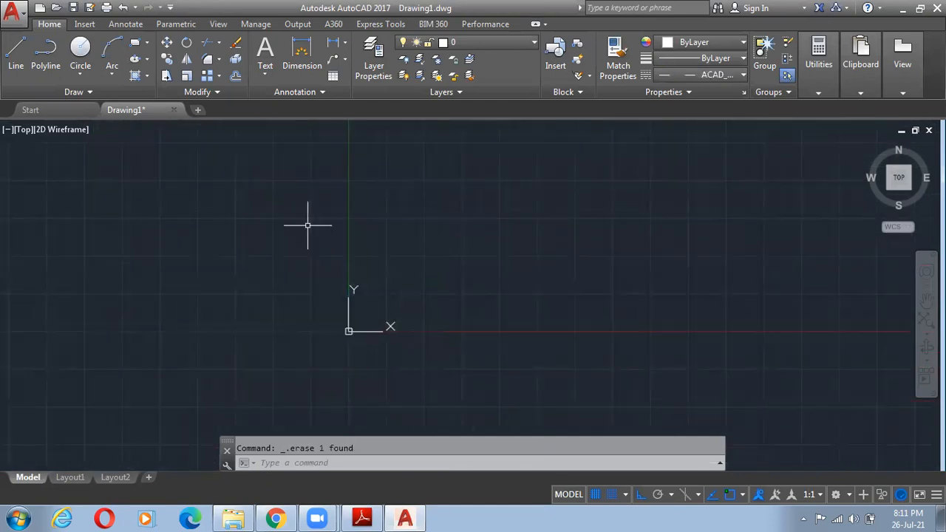
- Make ACAD_ISO03W100 the current linetype and draw a 150 by 150 mm dashed square from the origin
left_click(703, 75)
left_click(700, 121)
type("rec")
key("Return")
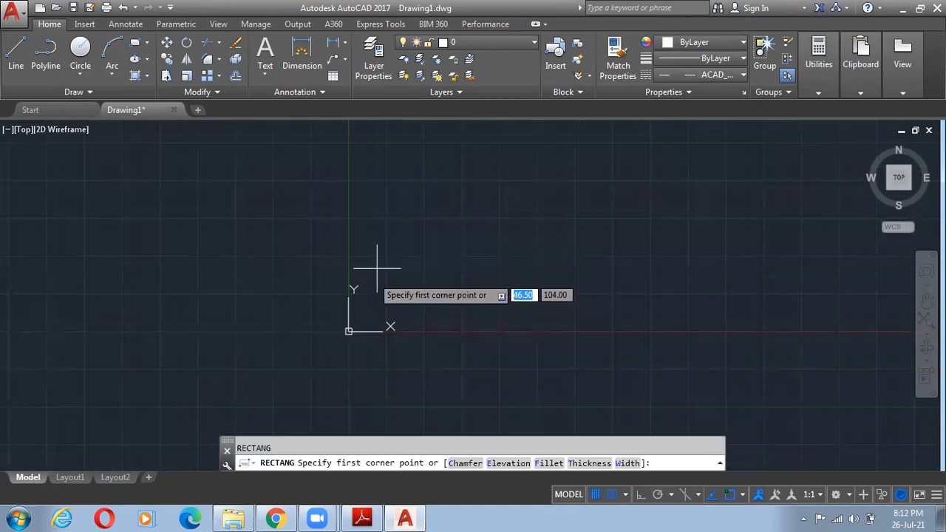
scroll(348, 331, "down", 5)
scroll(479, 292, "up", 5)
scroll(479, 292, "up", 5)
middle_click_drag(318, 316, 491, 216)
scroll(426, 261, "up", 5)
mouse_move(331, 317)
middle_mouse_down()
mouse_move(739, 186)
mouse_move(454, 264)
middle_mouse_up()
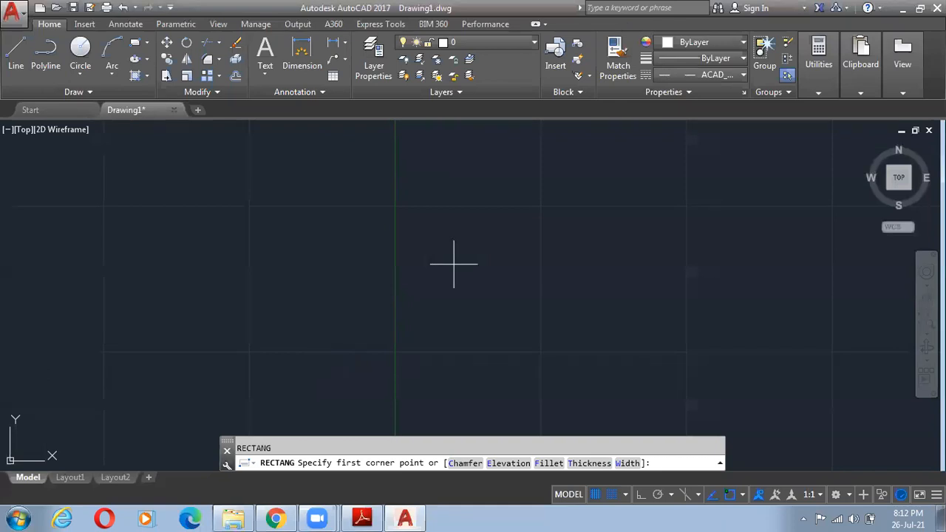
scroll(451, 261, "down", 5)
left_click(441, 259)
scroll(626, 205, "down", 6)
middle_click_drag(684, 183, 480, 356)
scroll(677, 176, "down", 3)
scroll(676, 176, "down", 5)
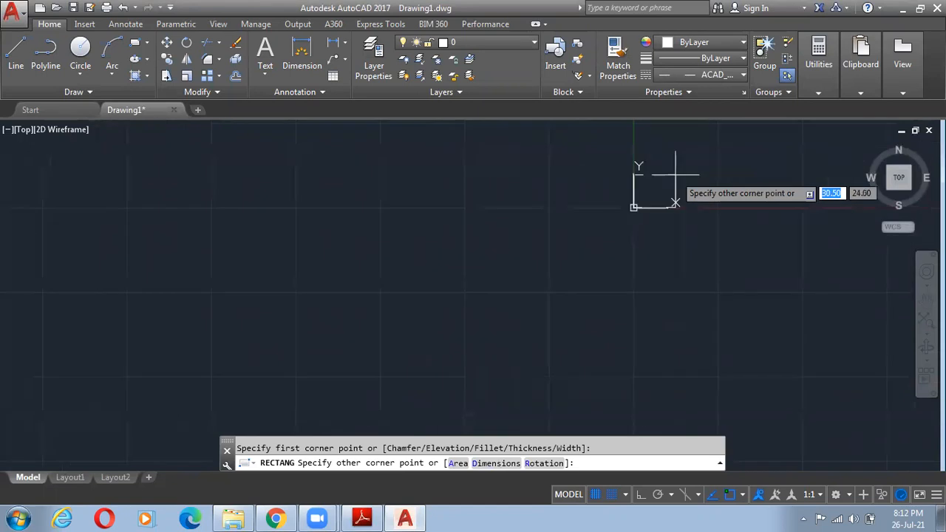
middle_click_drag(703, 178, 492, 287)
scroll(579, 201, "down", 5)
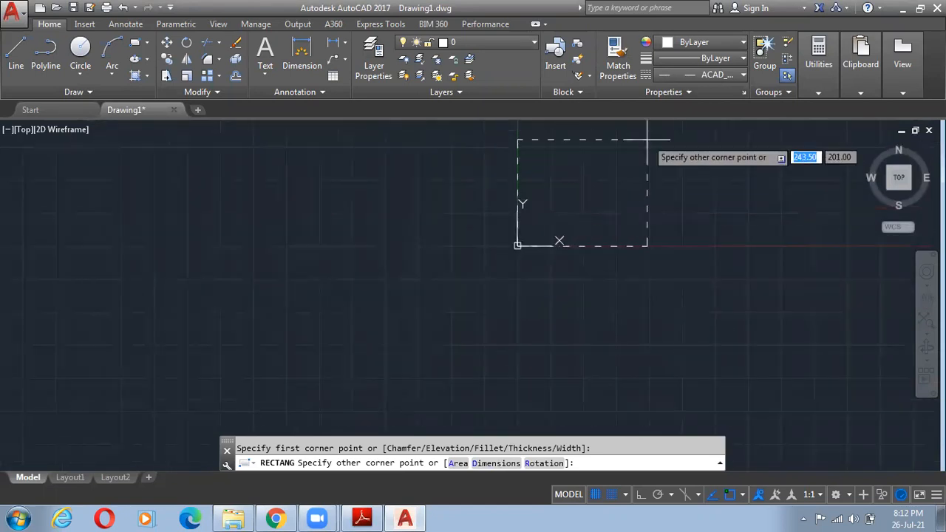
type("150")
key("Tab")
type("150")
key("Return")
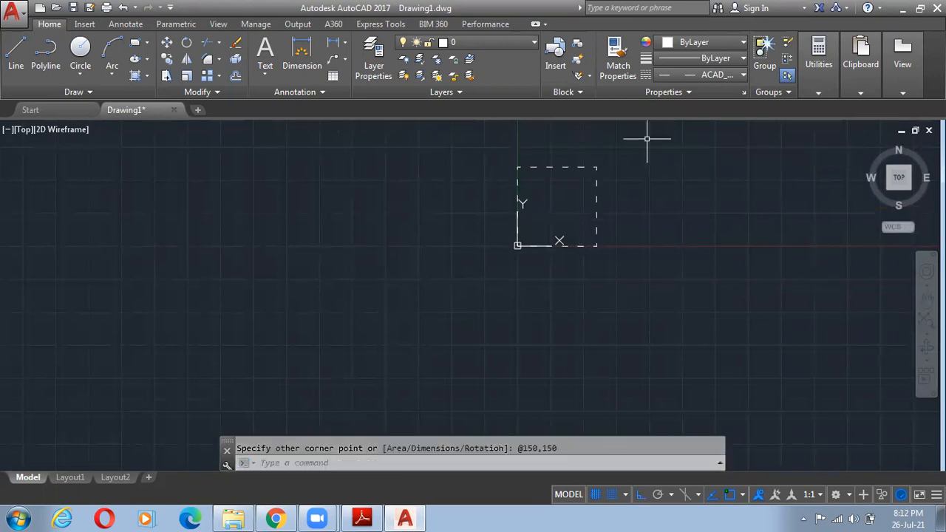
- Set the current linetype to ByLayer for new objects, with the dashed square deselected
scroll(551, 212, "down", 5)
scroll(551, 213, "up", 5)
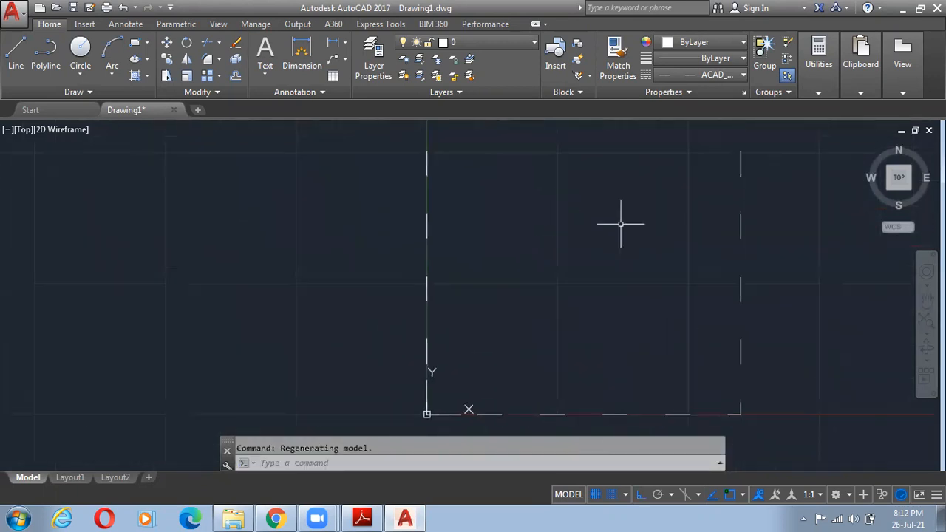
left_click(733, 74)
left_click(716, 93)
scroll(629, 226, "down", 4)
middle_click_drag(581, 217, 333, 299)
scroll(541, 292, "up", 5)
scroll(579, 286, "down", 2)
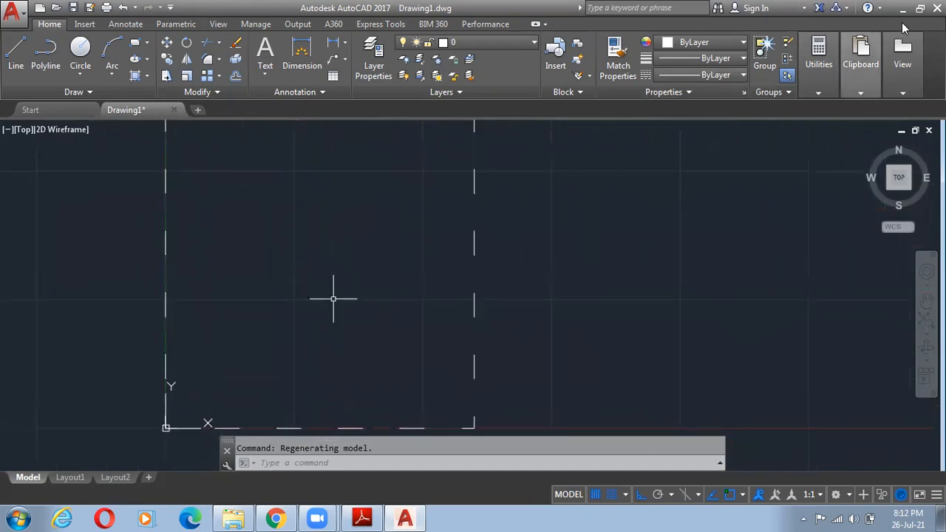
- Restore the drawing window beside the PDF schematic and bring the whole dashed square into view
left_click(921, 9)
mouse_move(519, 211)
middle_mouse_down()
mouse_move(259, 247)
mouse_move(333, 242)
middle_mouse_up()
scroll(259, 246, "down", 5)
scroll(305, 256, "up", 4)
scroll(305, 259, "up", 4)
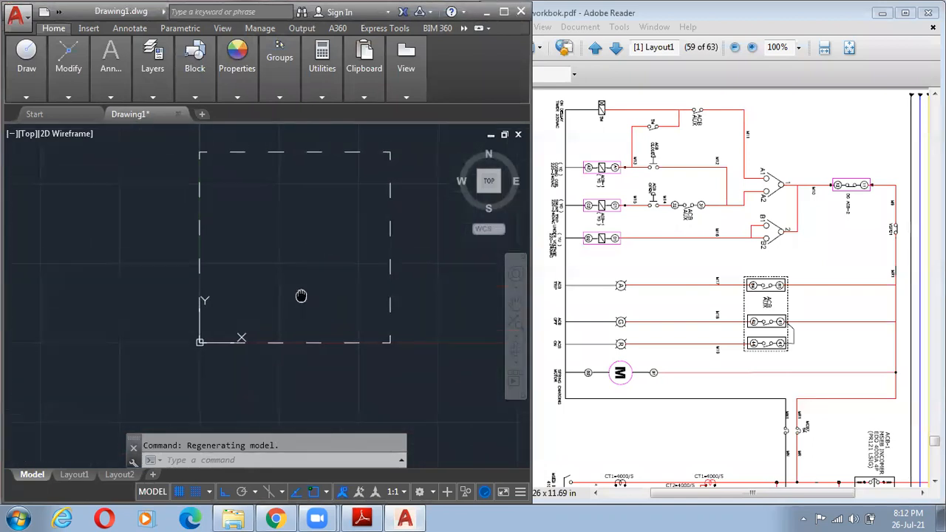
- Trace solid lines over the dashed square from its upper-left corner down to the origin, along the 150 mm bottom edge, then 100 mm up the right side
scroll(280, 326, "down", 2)
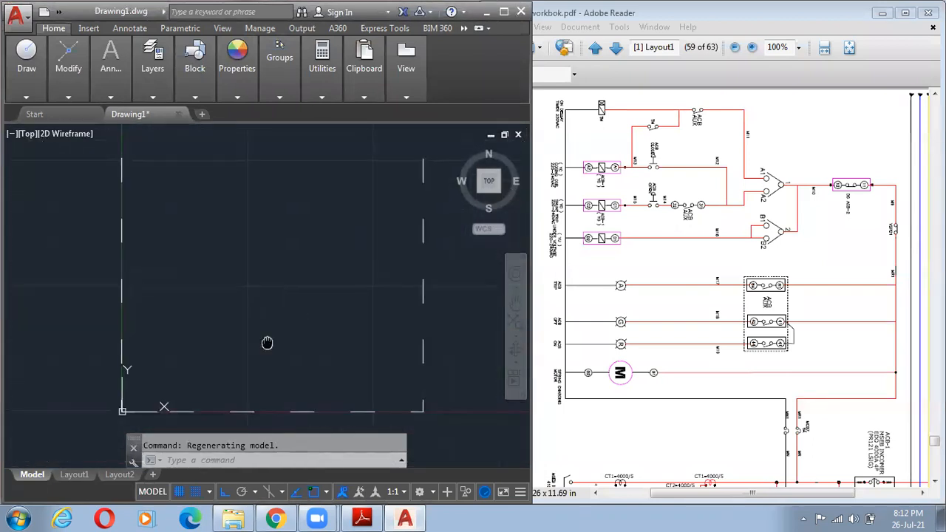
scroll(266, 337, "down", 3)
type("l")
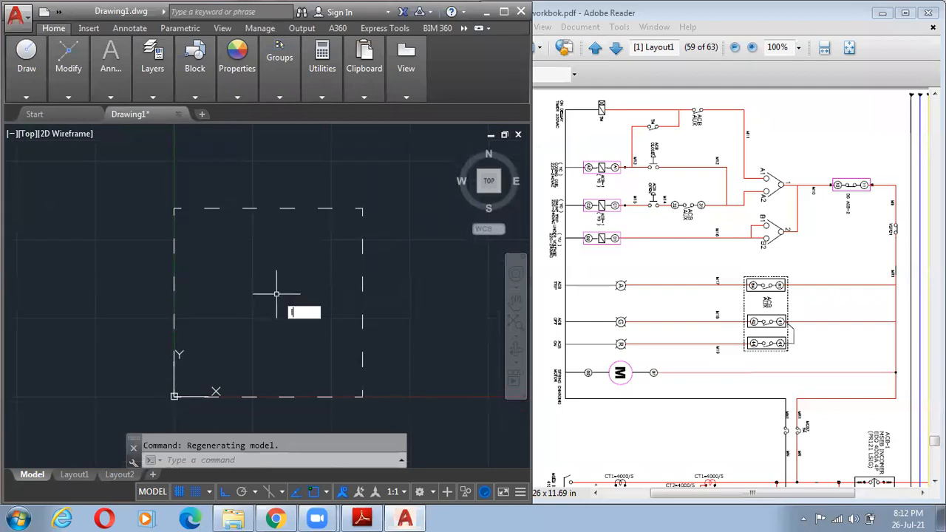
key("Return")
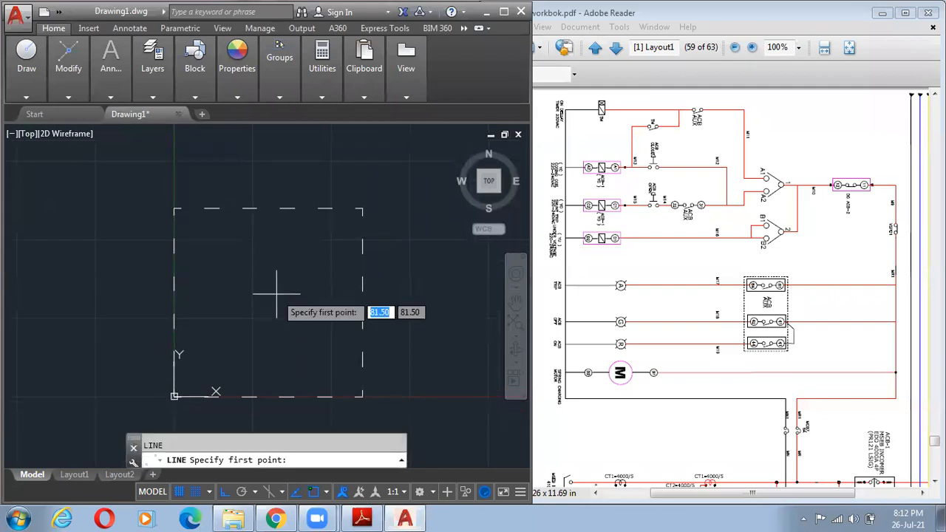
left_click(175, 209)
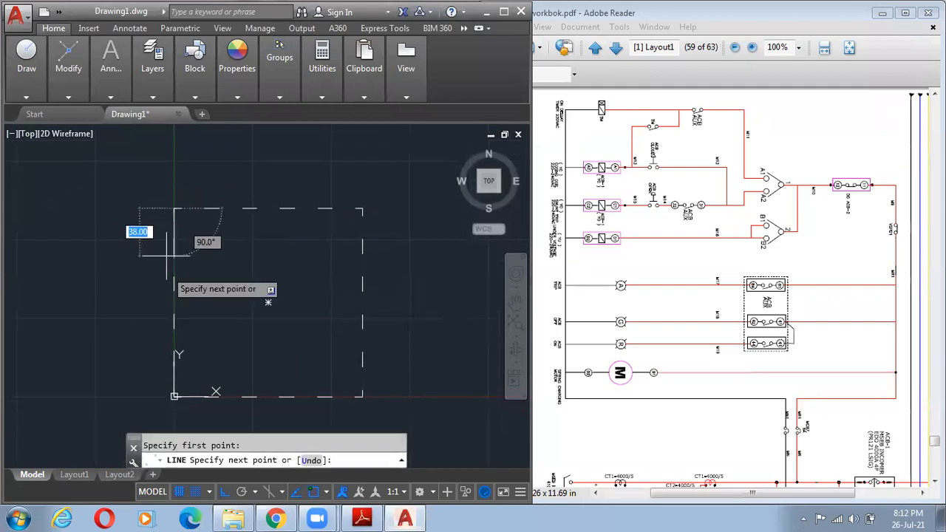
left_click(174, 396)
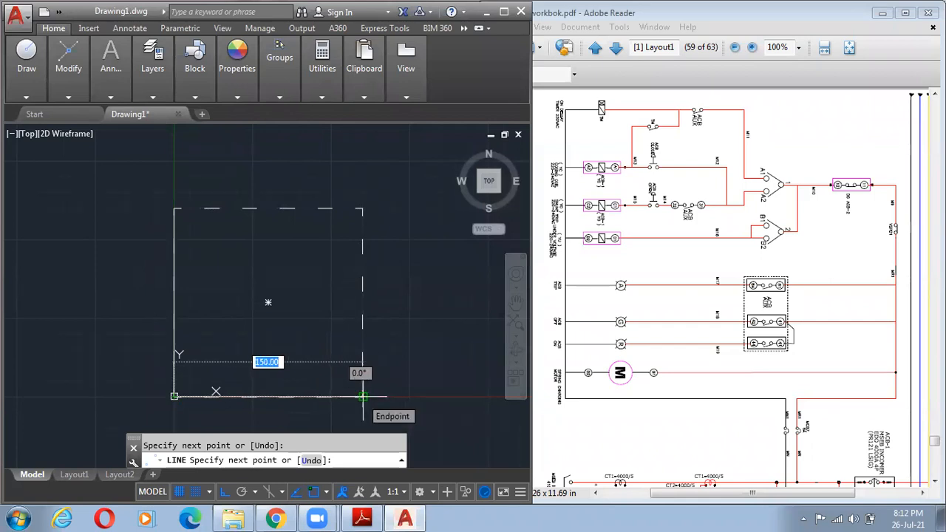
left_click(363, 396)
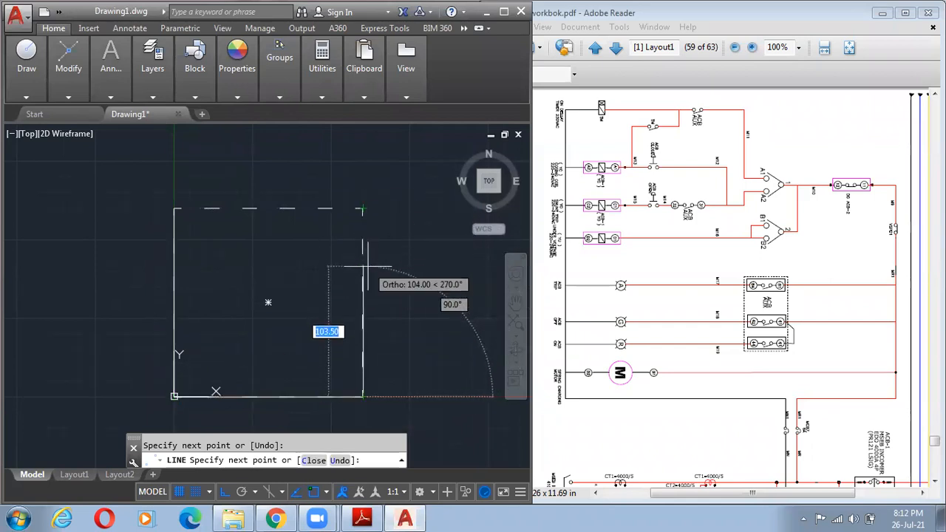
type("100")
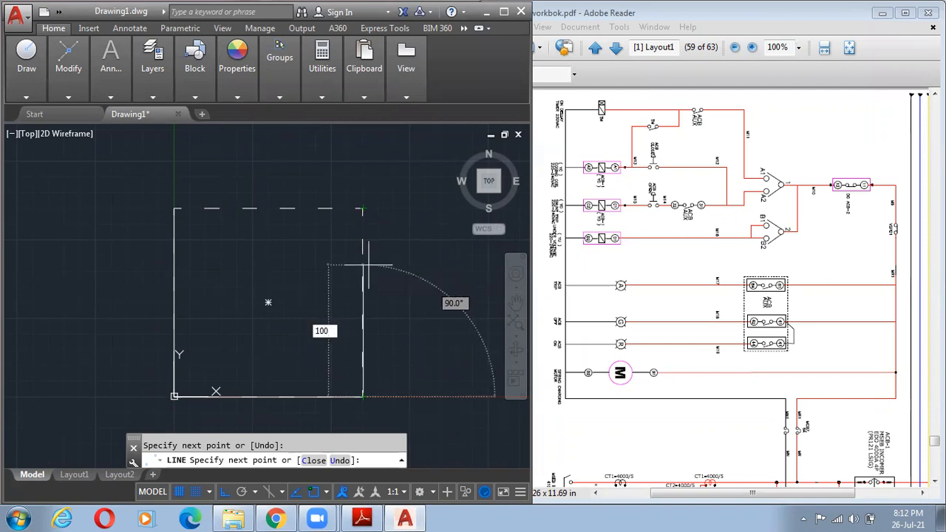
key("Return")
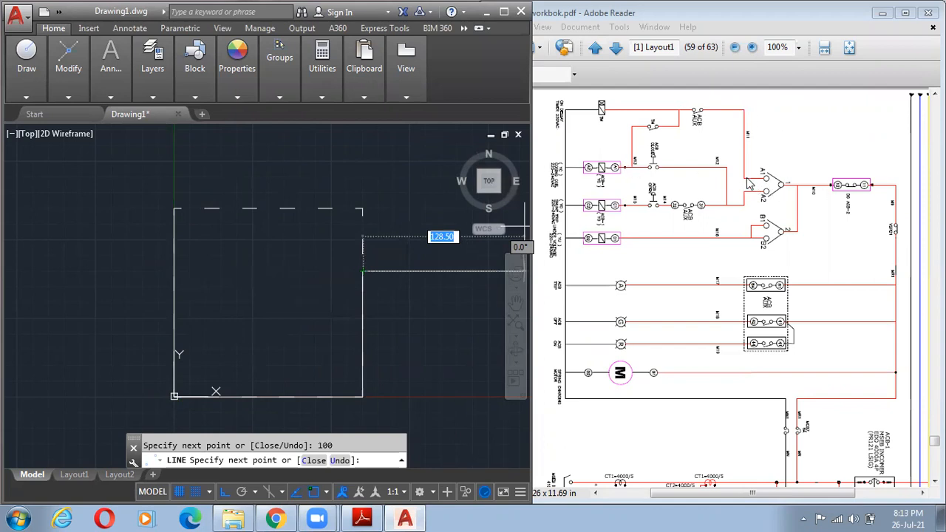
- Continue the outline 75 mm to the left and 50 mm up, then close it to the starting corner
type("75")
key("Return")
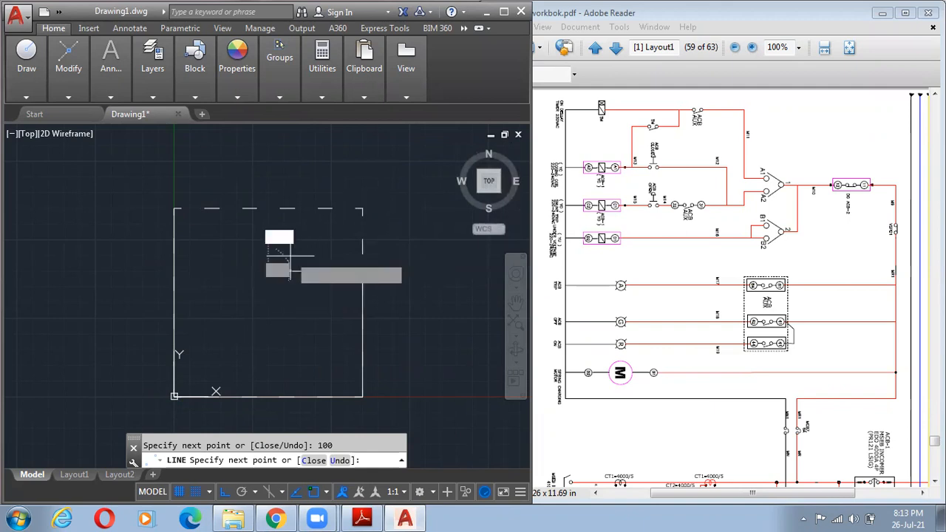
left_click(270, 87)
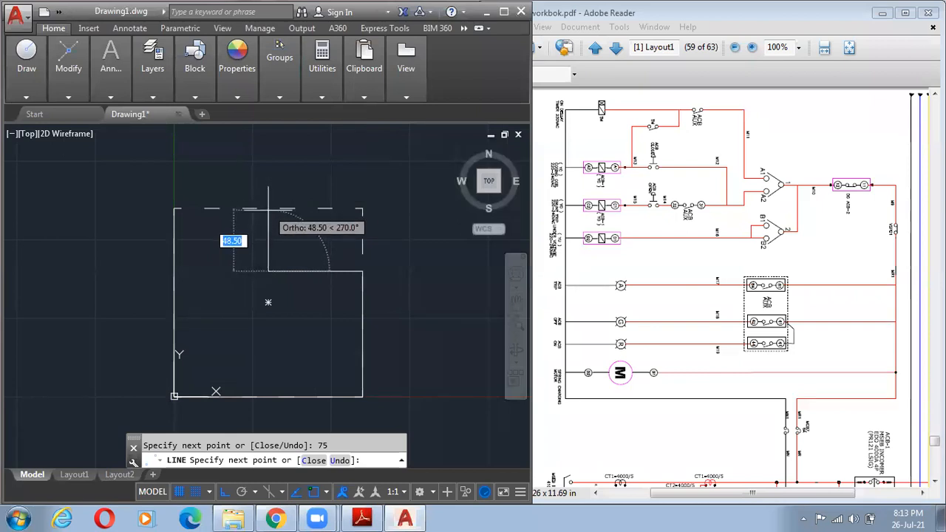
type("50")
key("Return")
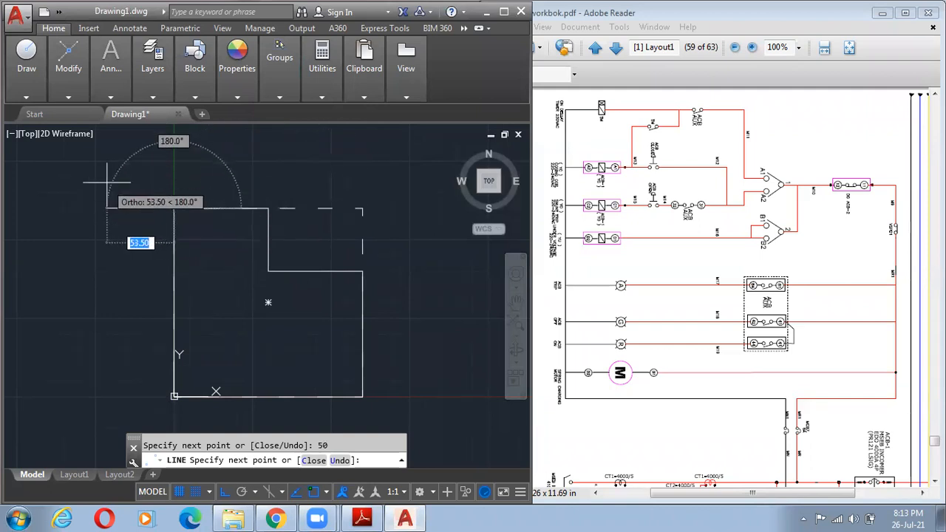
type("c")
key("Return")
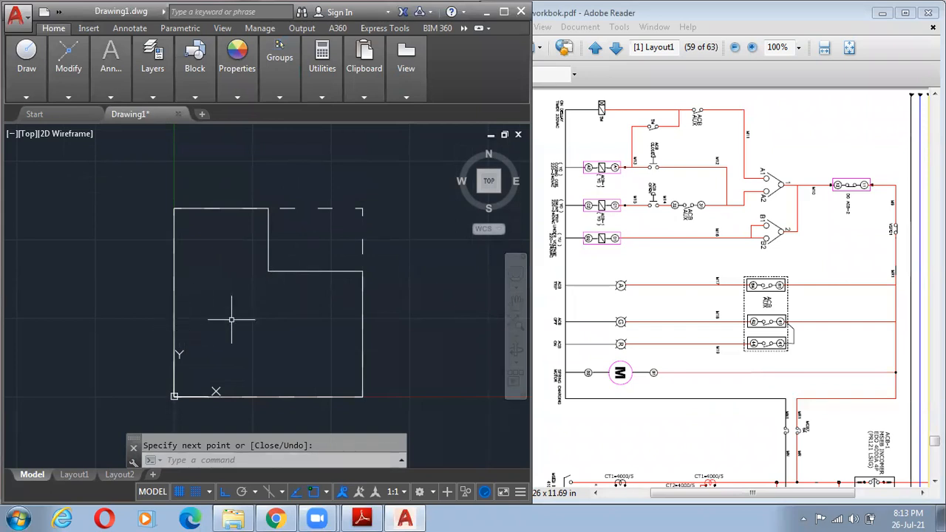
- Delete the dashed 150 mm square behind the solid stepped outline
key("Return")
left_click(331, 209)
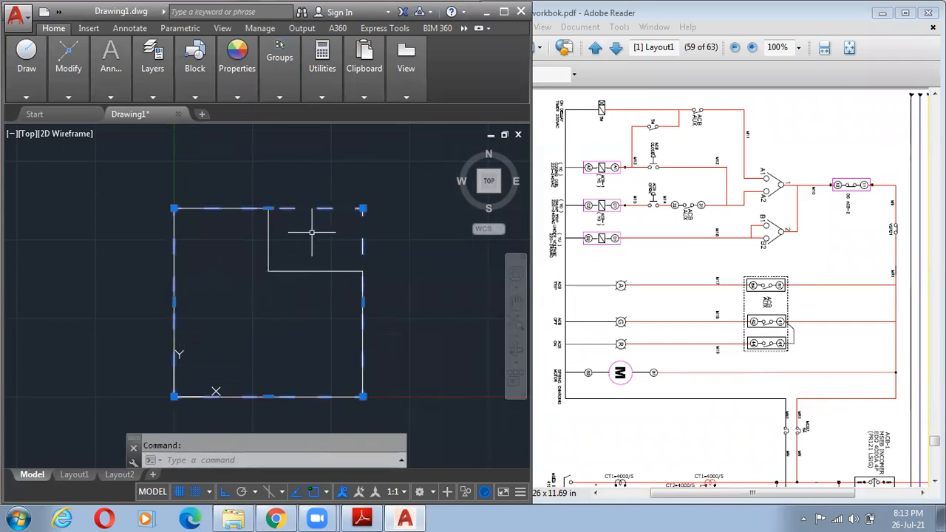
key("Delete")
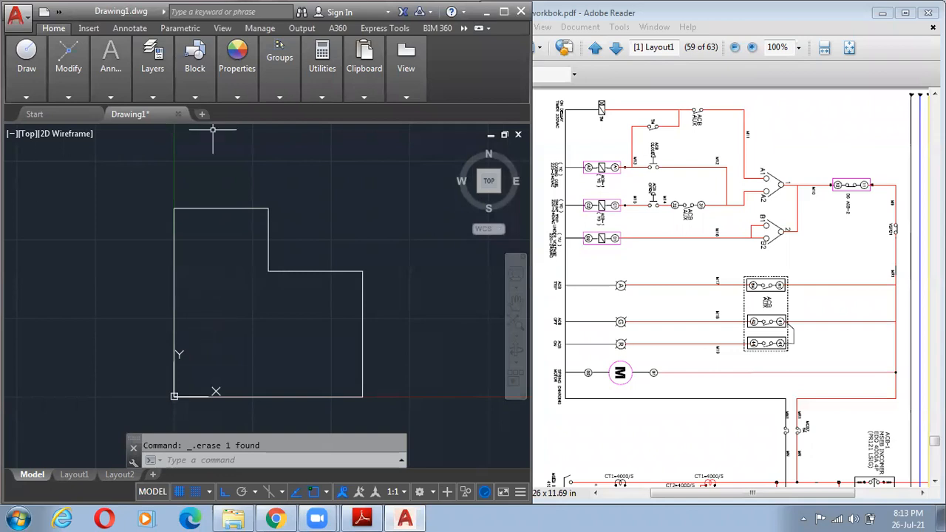
type("OFFSET")
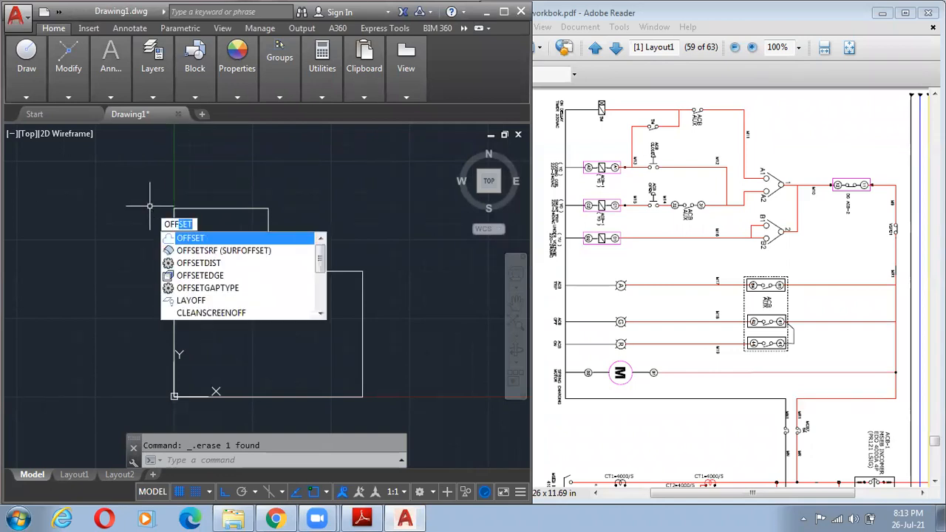
key("Return")
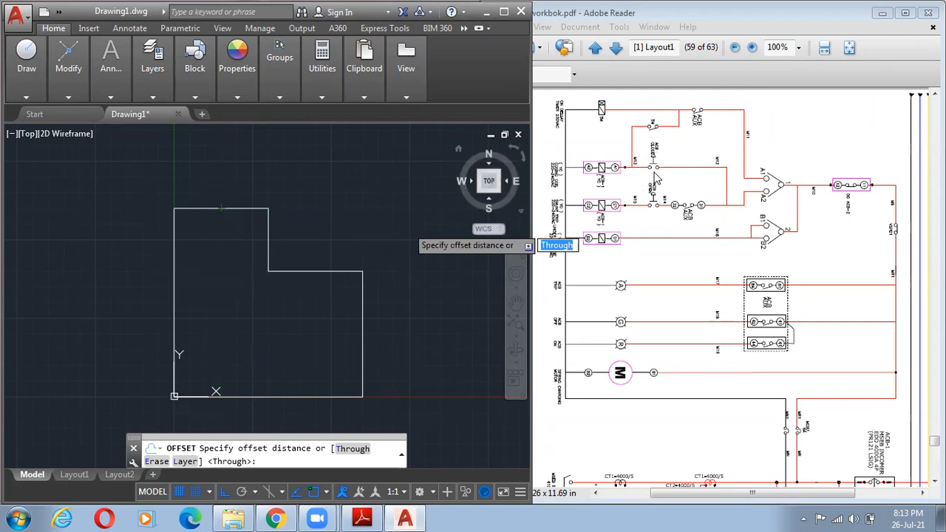
type("20")
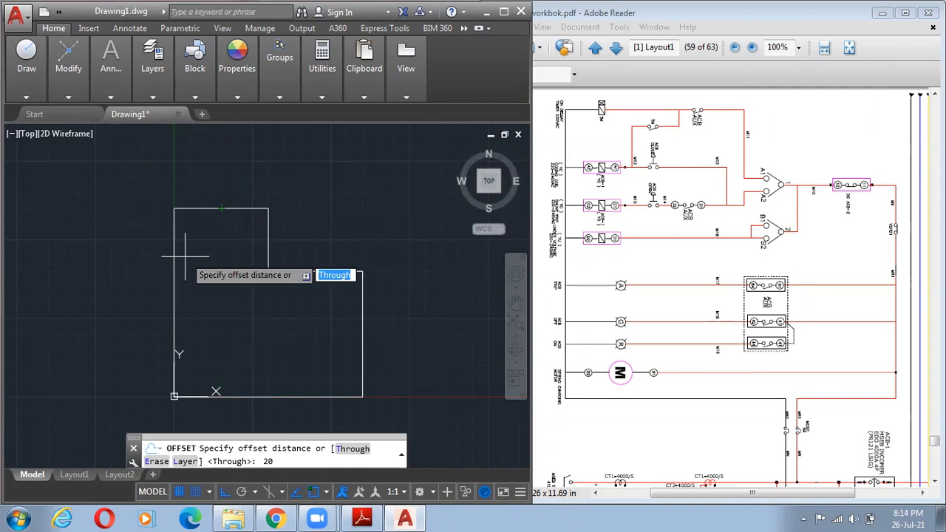
key("Return")
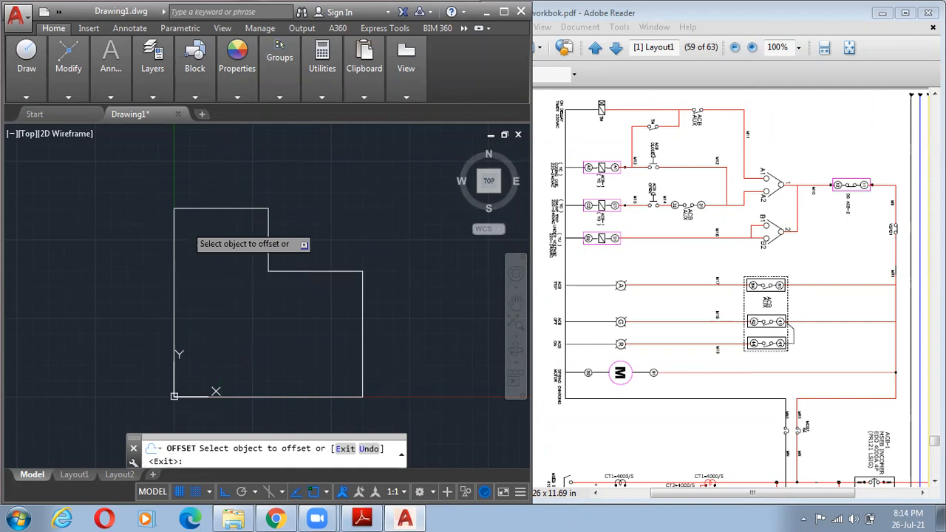
left_click(196, 209)
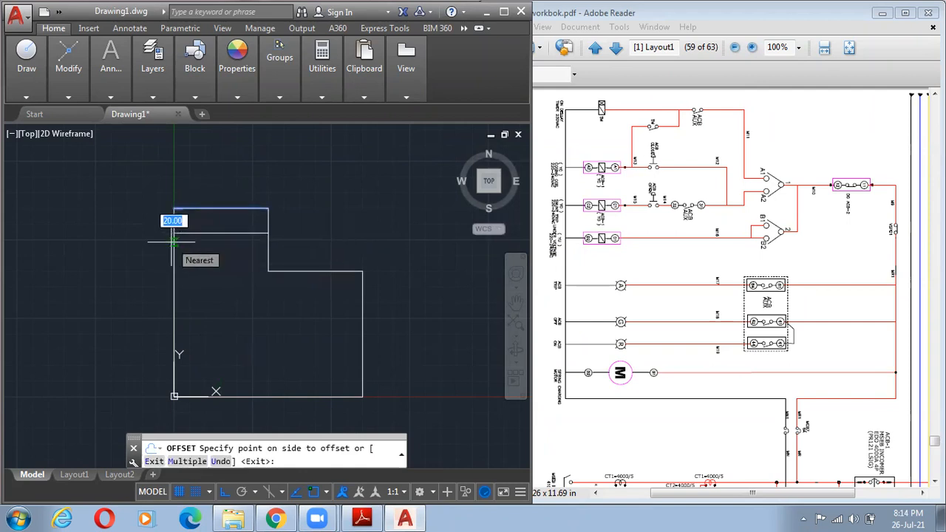
key("Escape")
- Offset the top edge of the stepped outline 40 mm downward
type("of")
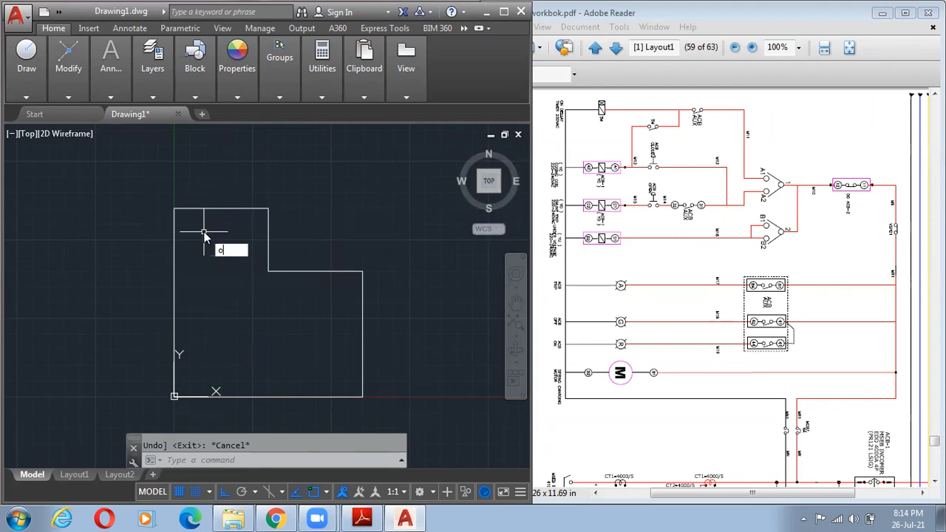
key("Return")
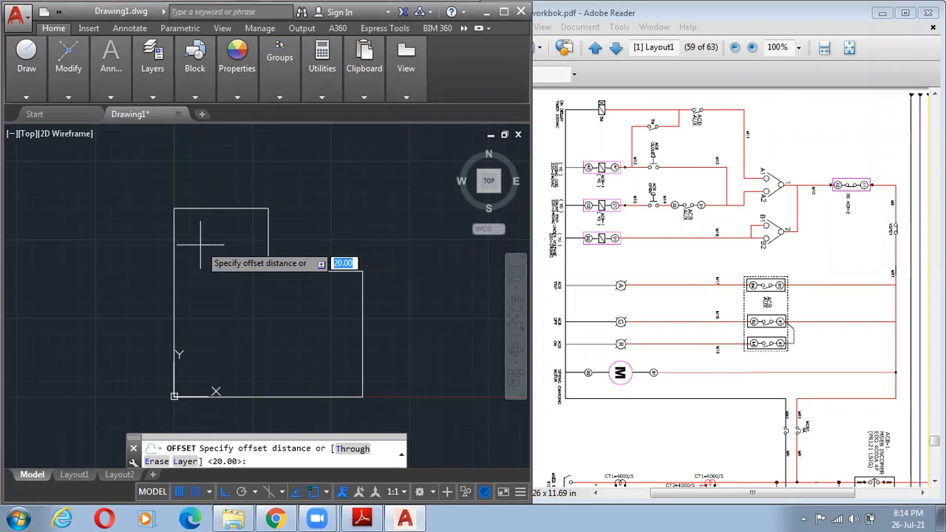
type("40")
key("Return")
left_click(204, 210)
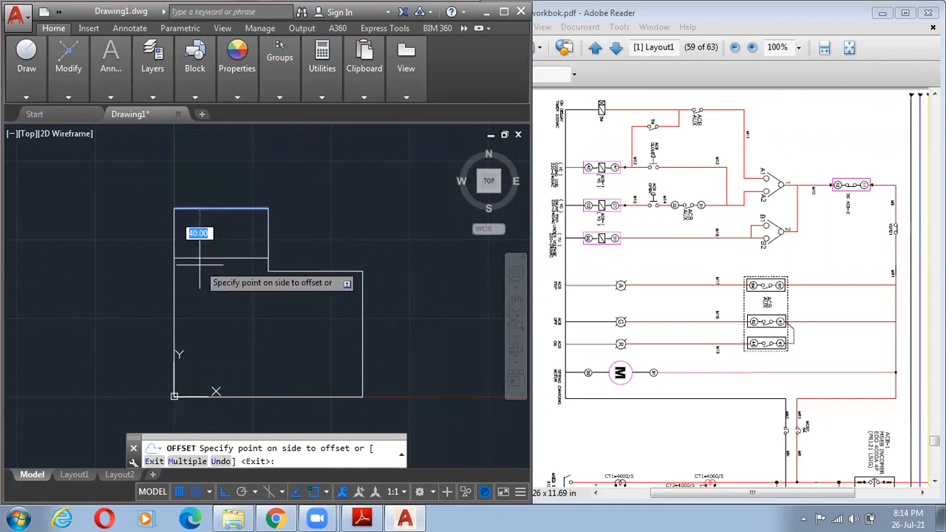
left_click(200, 263)
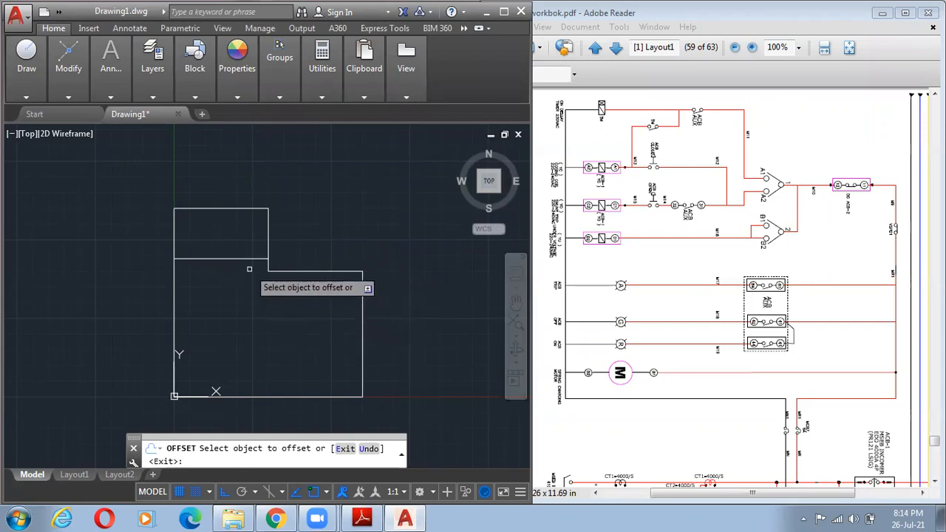
- Offset the line 40 mm below the top edge downward by 20 mm, and offset that copy another 20 mm down
left_click(201, 260)
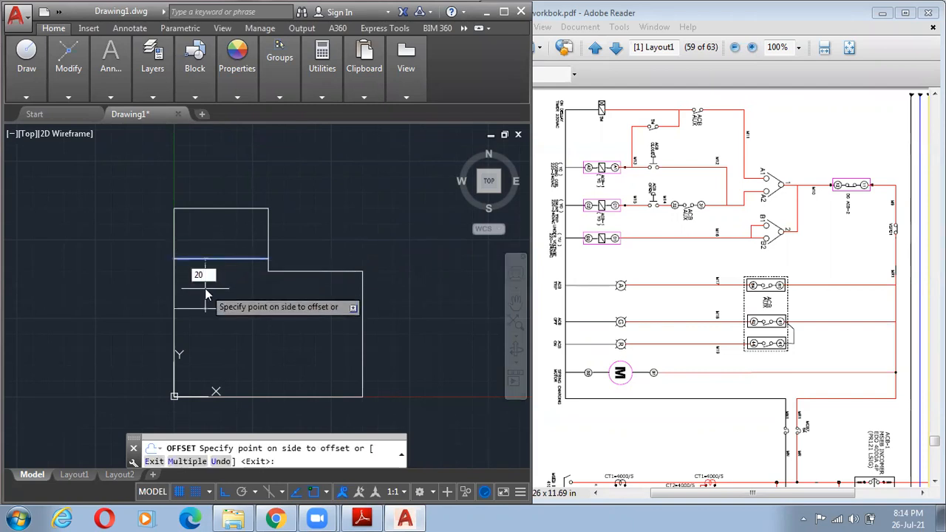
type("20")
key("Return")
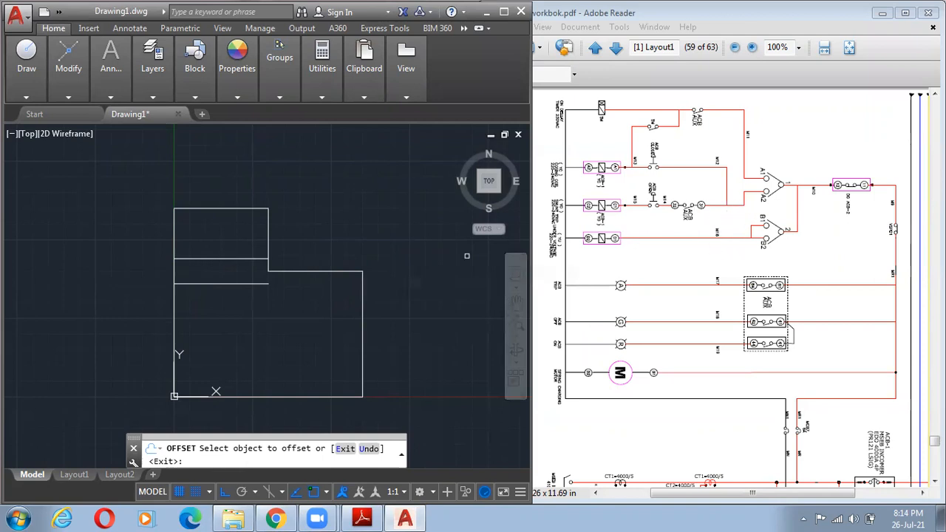
left_click(216, 284)
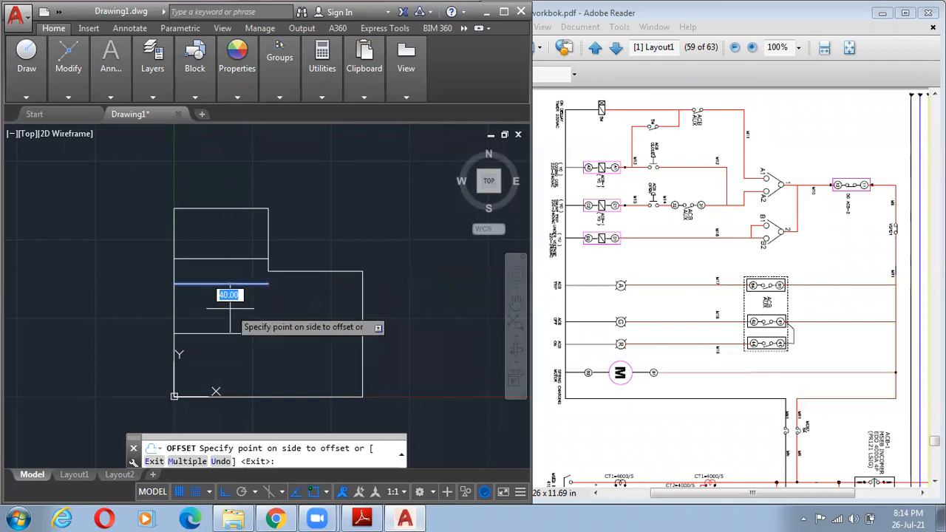
left_click(230, 309)
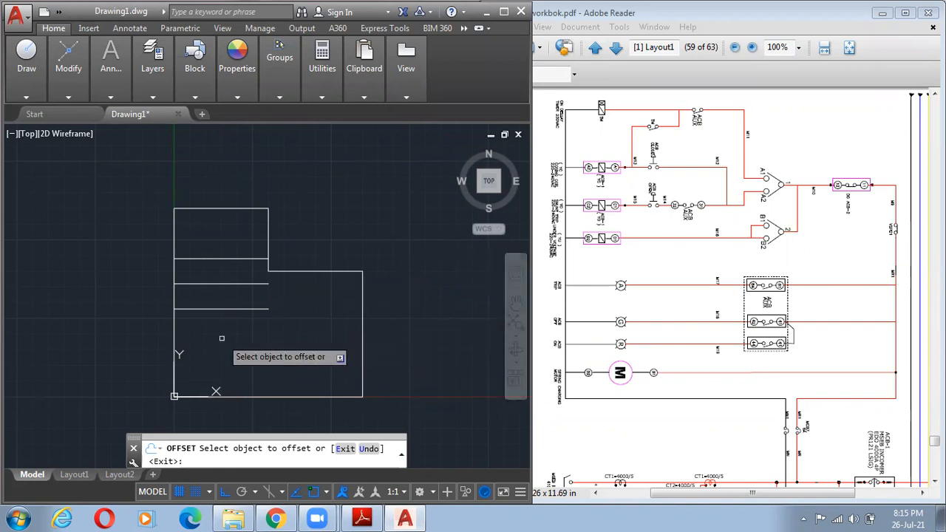
- Offset the bottom edge of the outline 15 mm upward
key("Escape")
type("OFF")
key("Return")
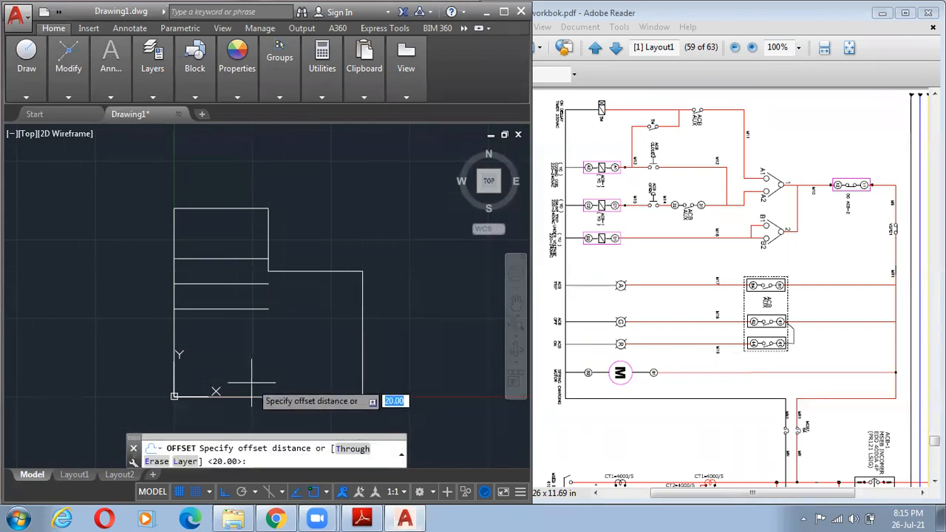
type("10")
key("BackSpace")
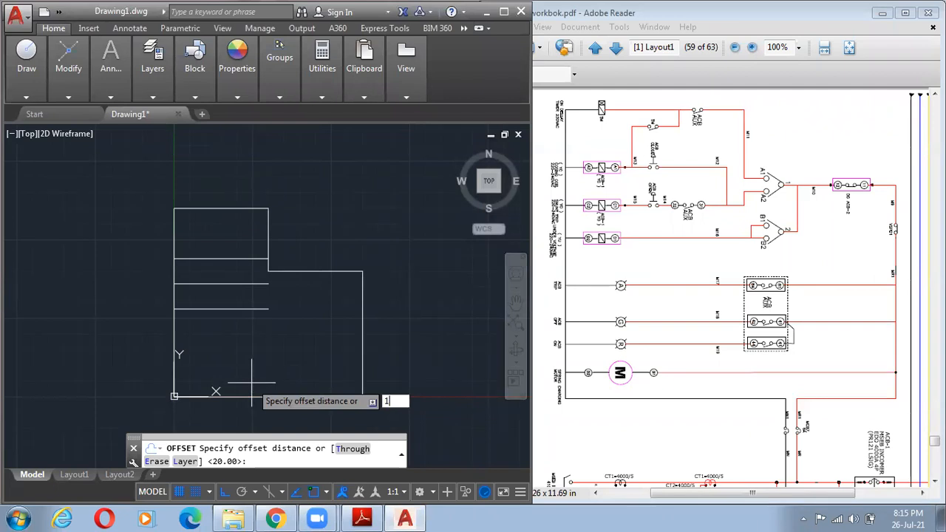
type("5")
key("Return")
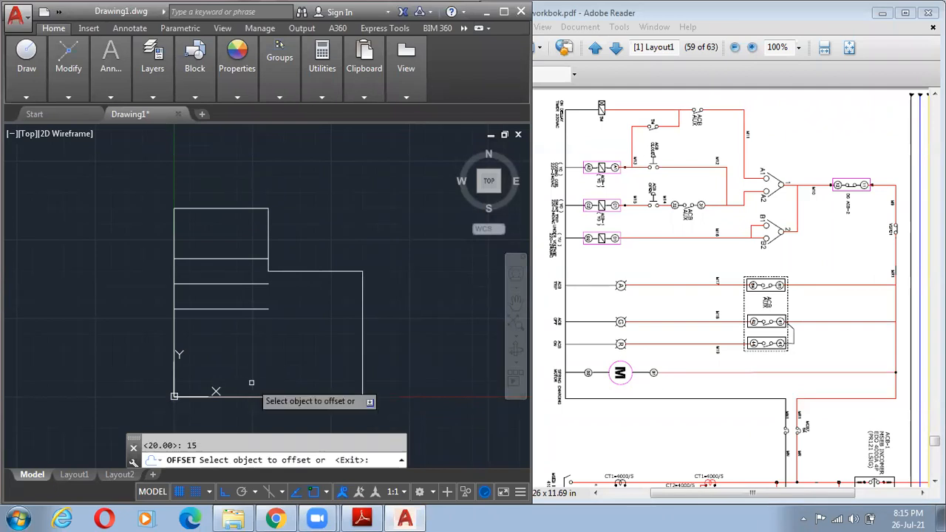
left_click(251, 394)
left_click(253, 375)
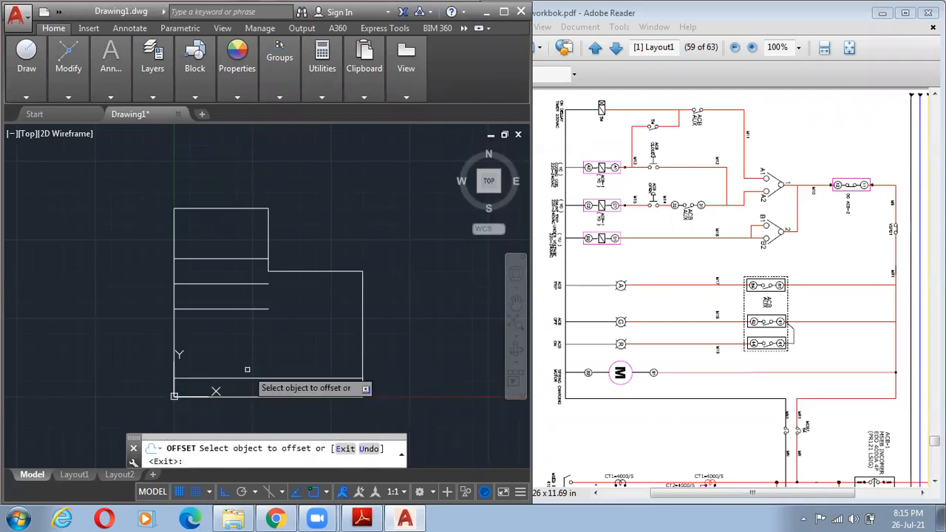
key("Return")
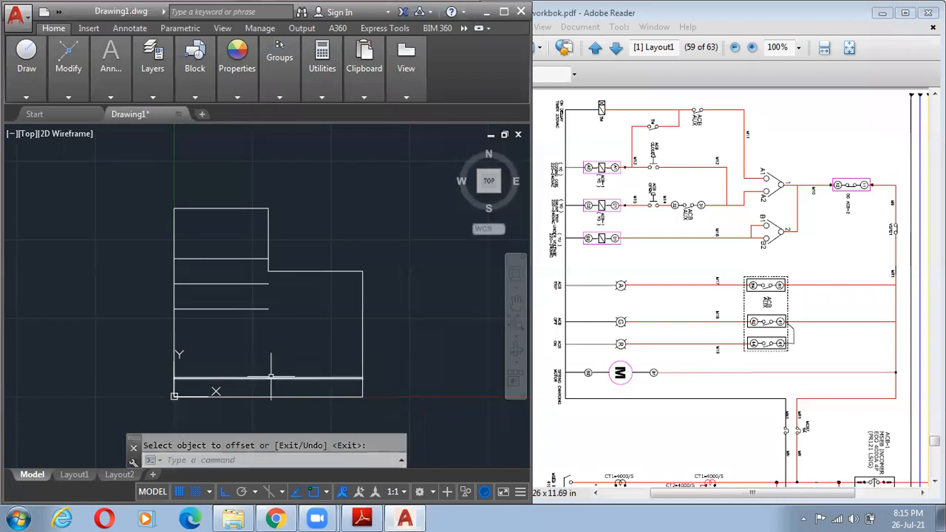
- Offset the line just above the bottom edge upward by another 15 mm
key("Return")
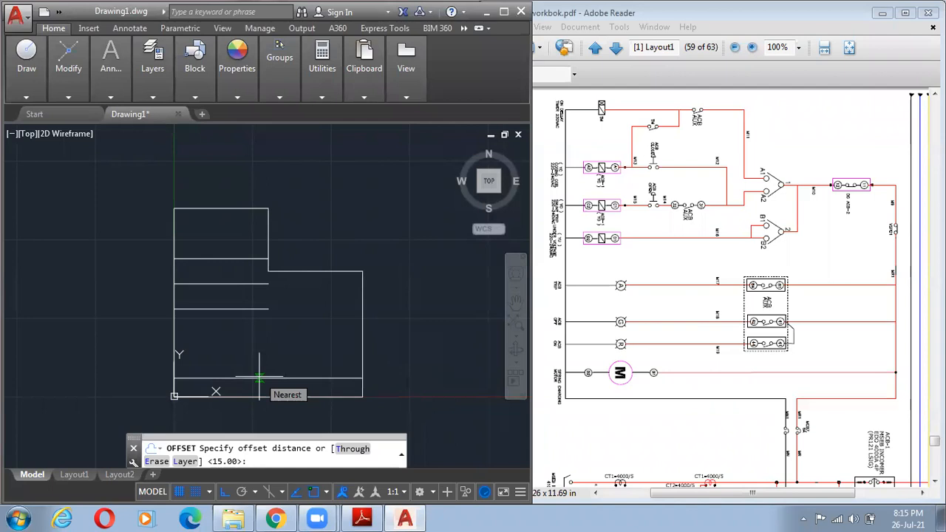
key("Return")
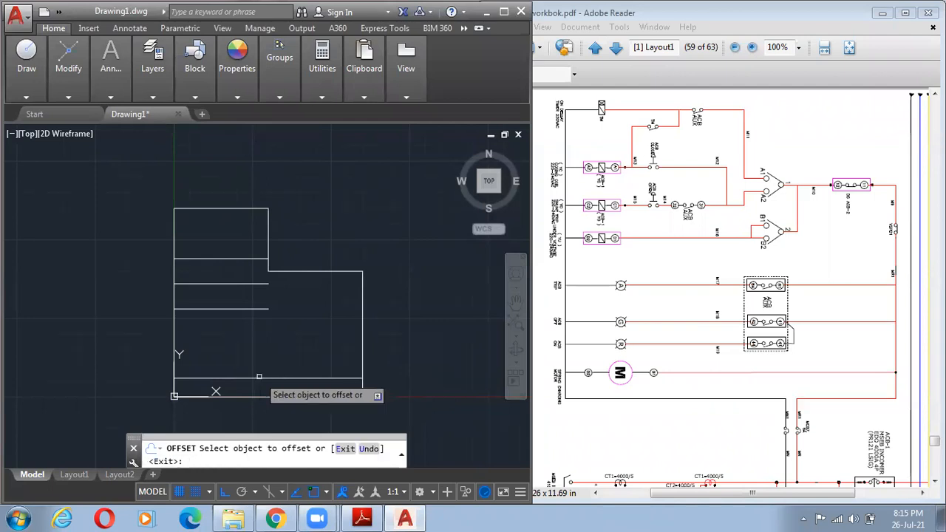
left_click(259, 377)
left_click(258, 344)
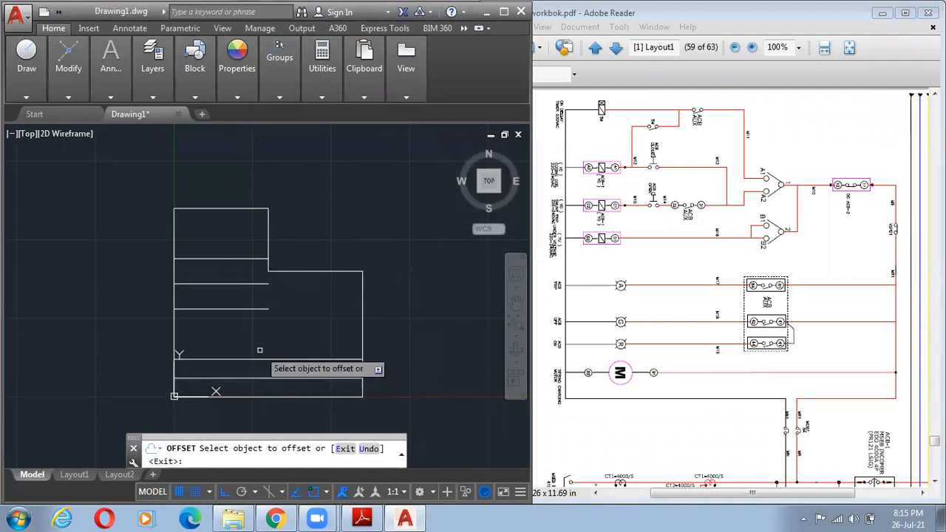
- Offset the line 30 mm above the bottom edge upward by 15 mm, and offset that copy another 15 mm up
left_click(244, 360)
left_click(246, 334)
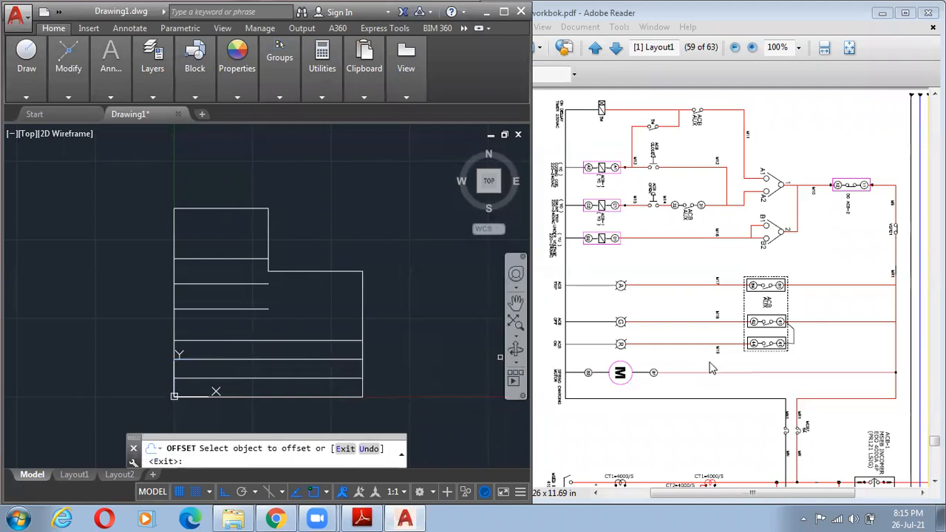
left_click(278, 341)
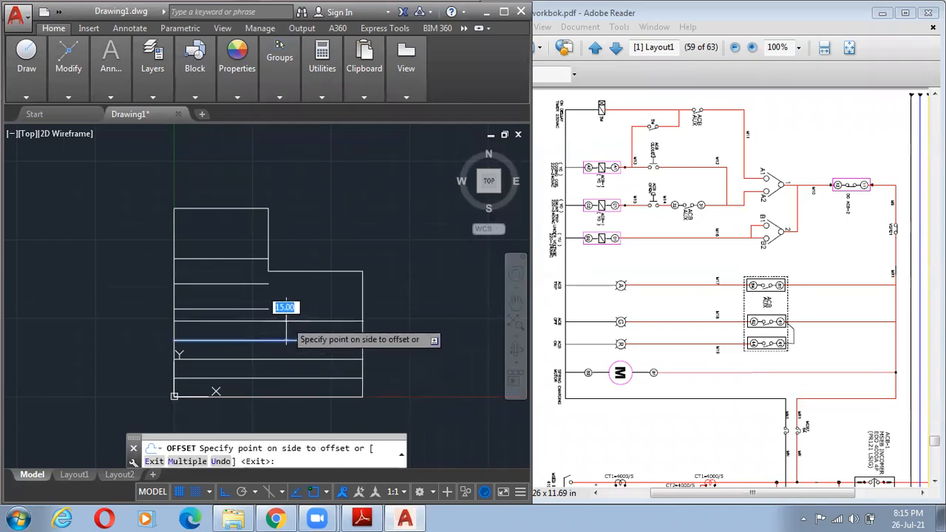
left_click(287, 322)
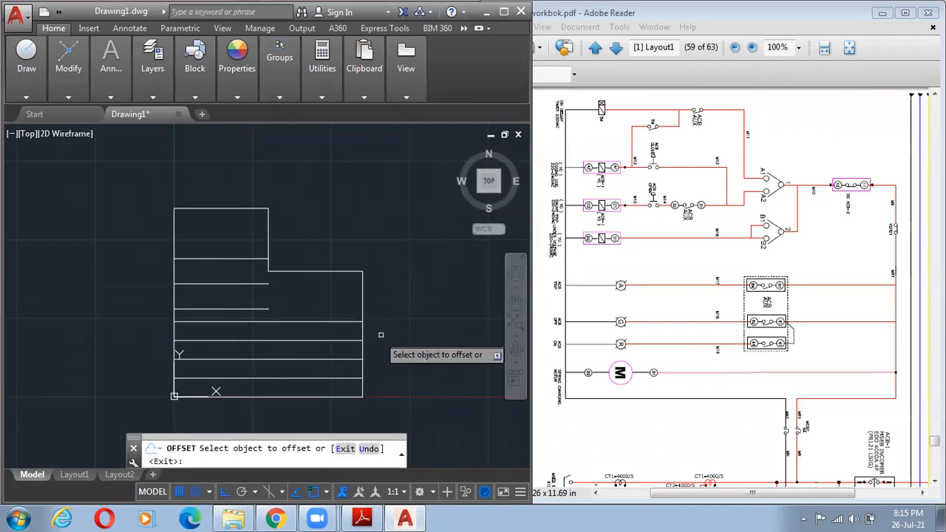
- Delete the four full-width horizontal lines spaced 15 mm apart above the bottom edge
key("Escape")
left_click(334, 319)
left_click(305, 387)
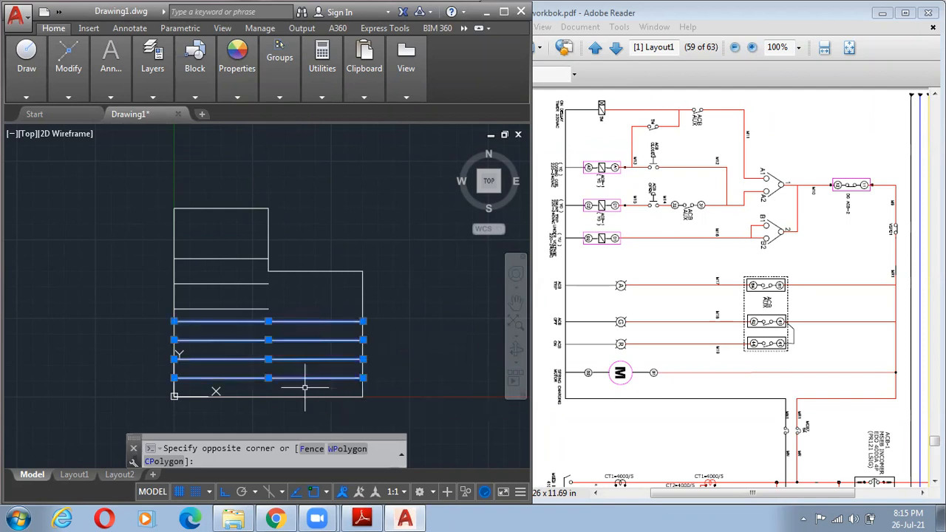
key("Delete")
- Offset the bottom edge of the outline 10 mm upward, and offset that copy another 10 mm up
type("o")
key("Return")
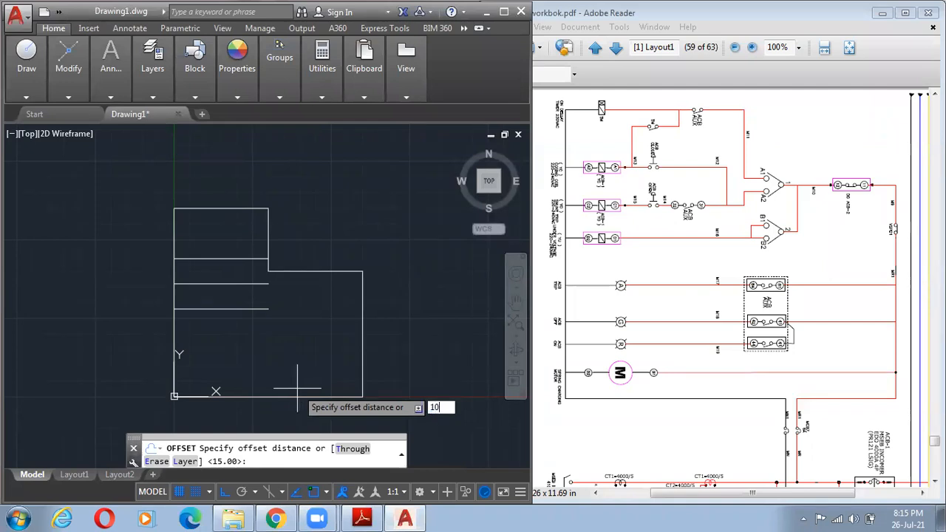
key("Return")
left_click(287, 397)
left_click(286, 381)
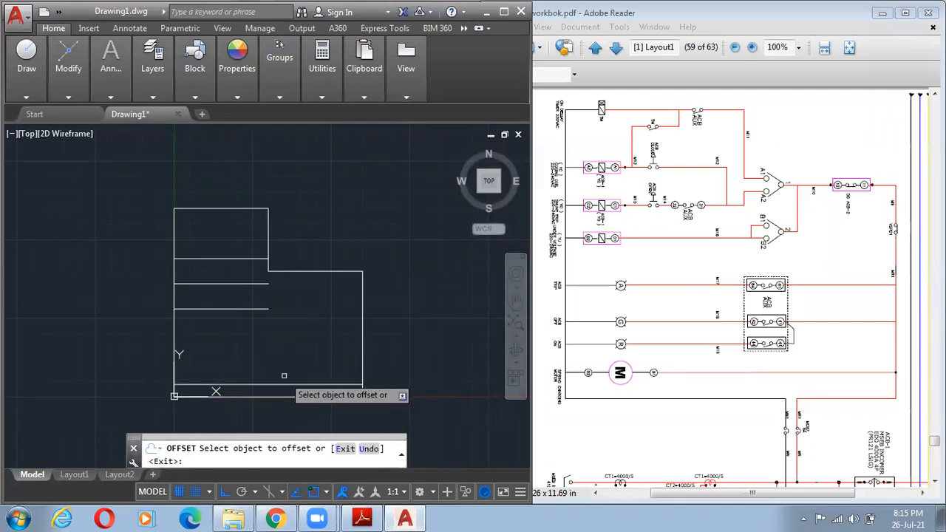
left_click(285, 384)
left_click(284, 375)
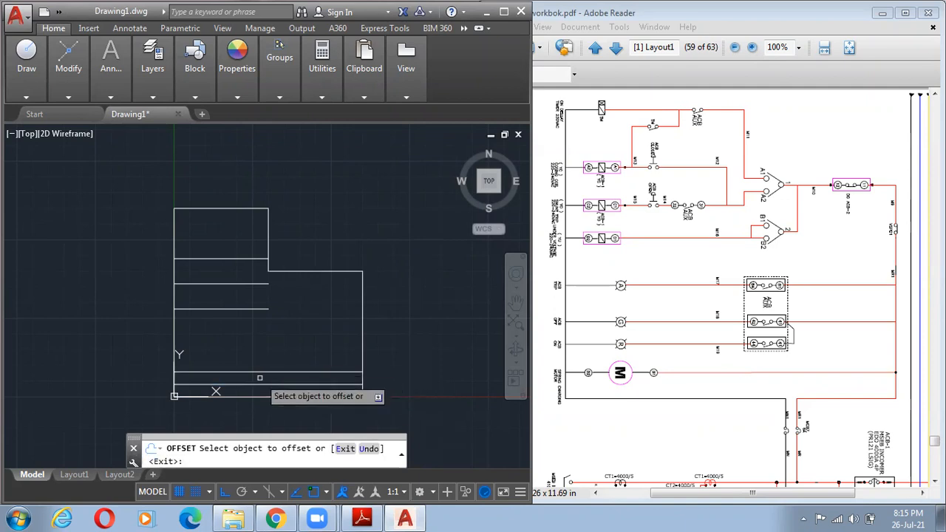
- Offset the line 20 mm above the bottom edge upward by 10 mm, and offset that copy another 10 mm up
left_click(260, 372)
left_click(260, 365)
left_click(258, 359)
left_click(226, 354)
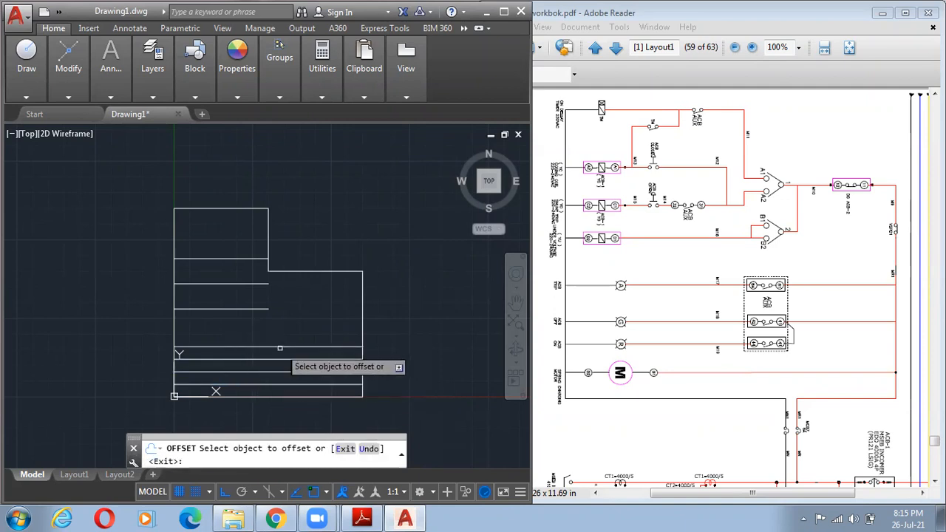
scroll(279, 332, "up", 4)
scroll(275, 335, "down", 3)
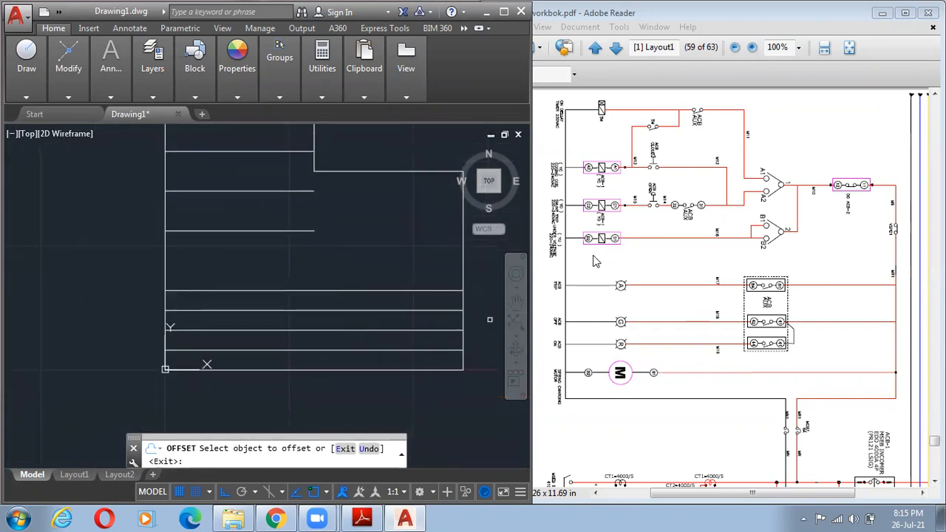
key("Escape")
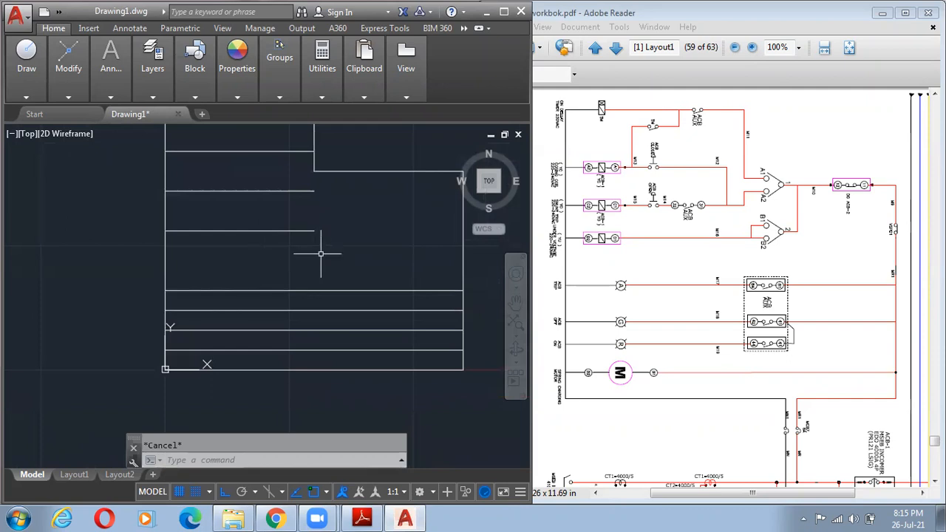
middle_click_drag(337, 266, 374, 333)
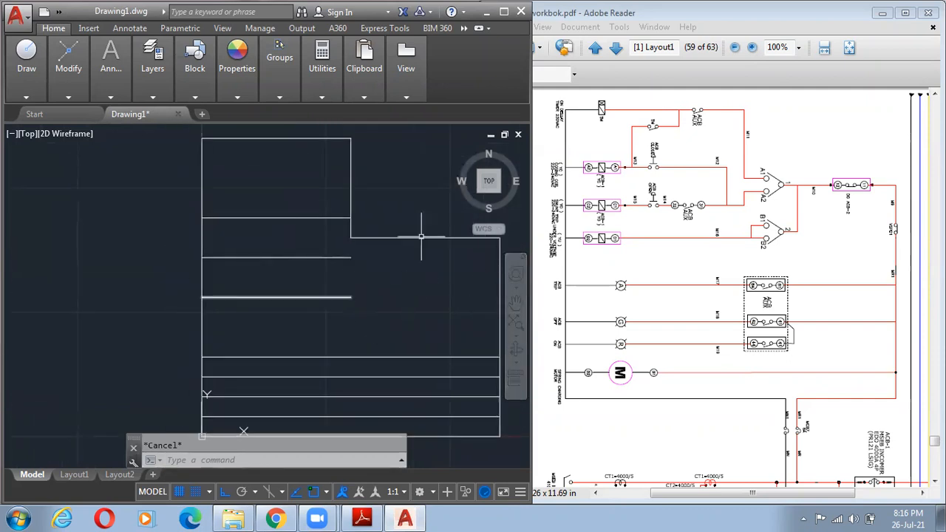
type("l")
key("Return")
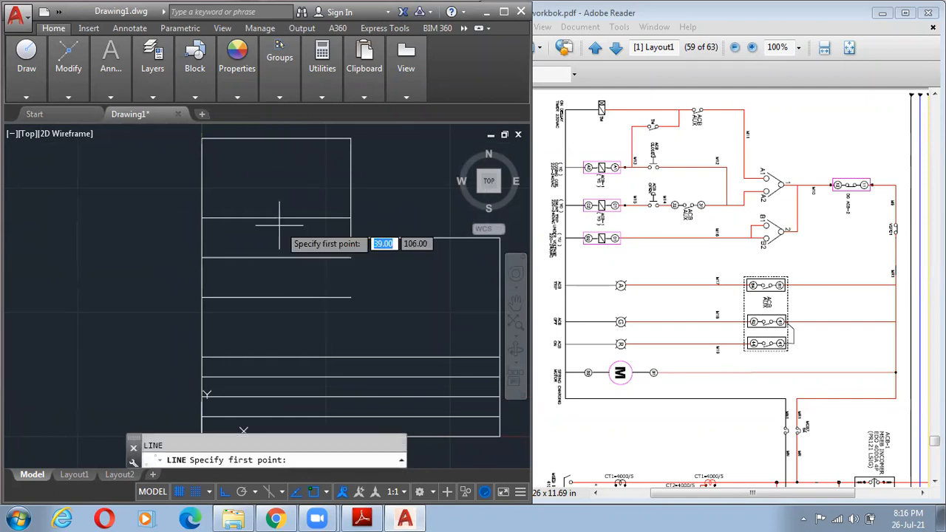
left_click(400, 238)
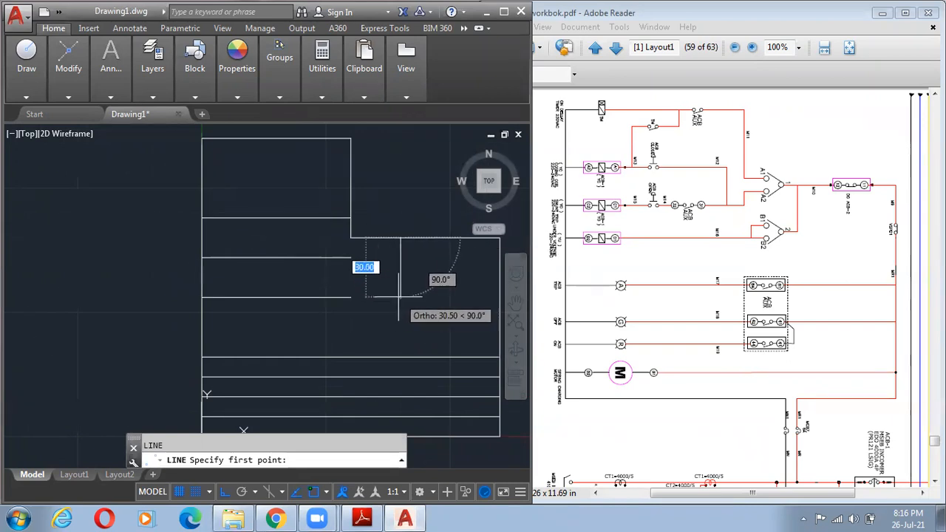
key("Escape")
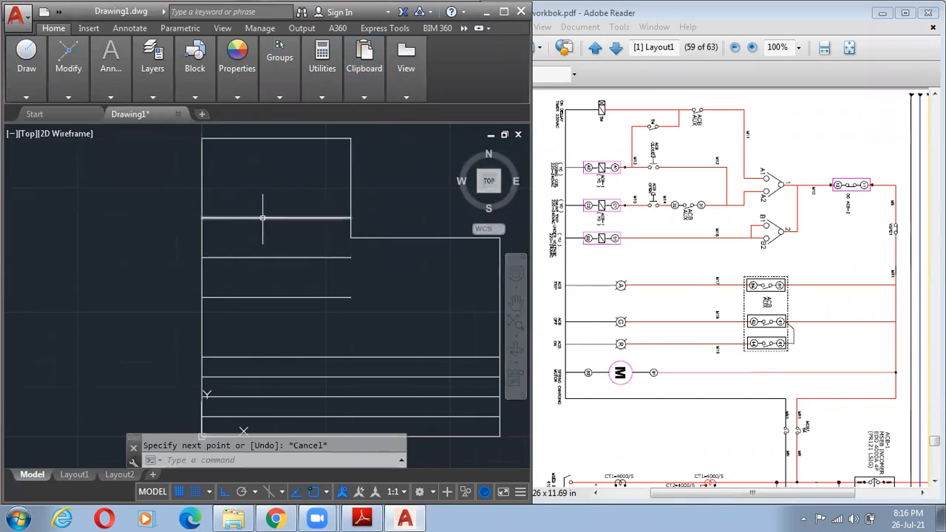
type("line")
key("Return")
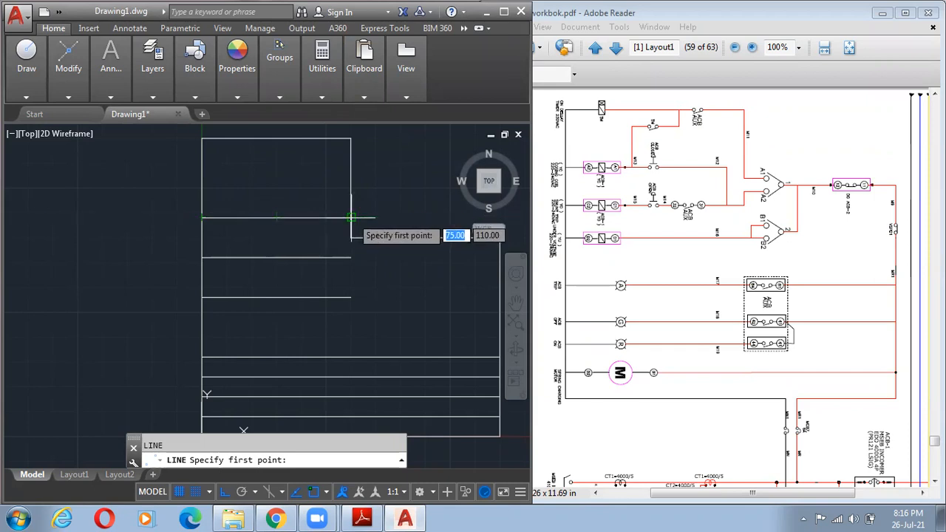
type("3")
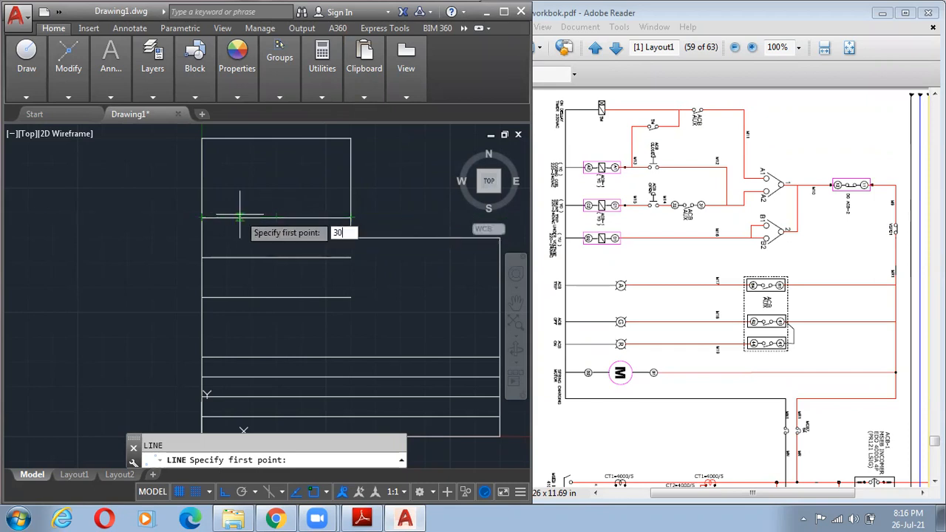
type("0")
key("Return")
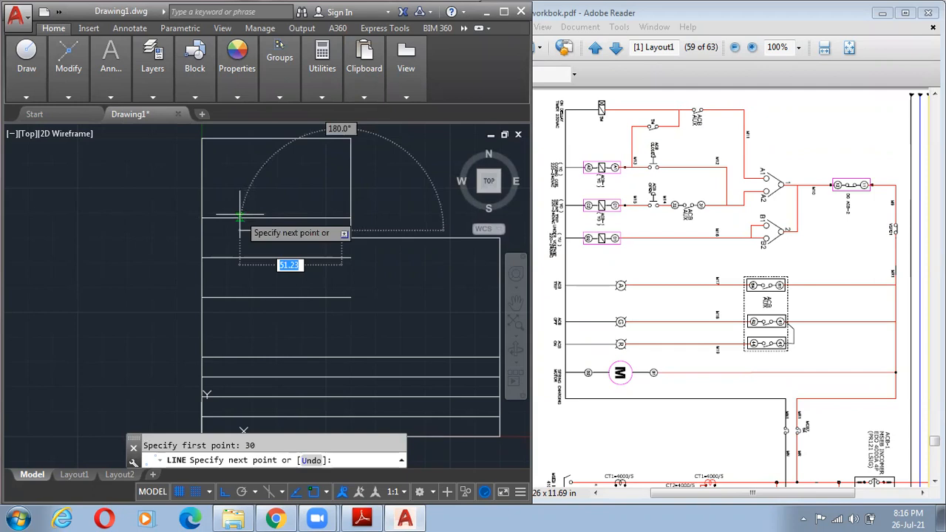
key("Escape")
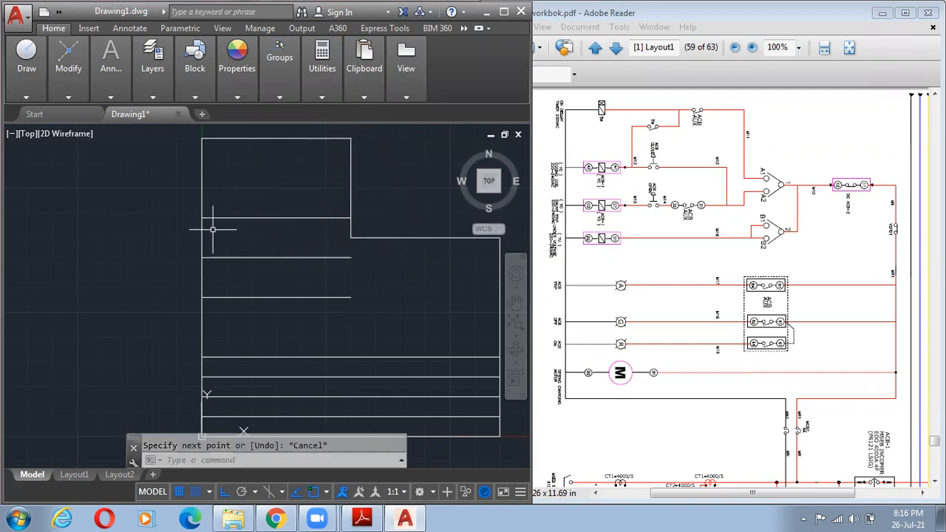
- Draw a stepped line from the line 40 mm below the top edge: 25 mm up, 20 mm right, then straight up to the top edge
mouse_move(26, 94)
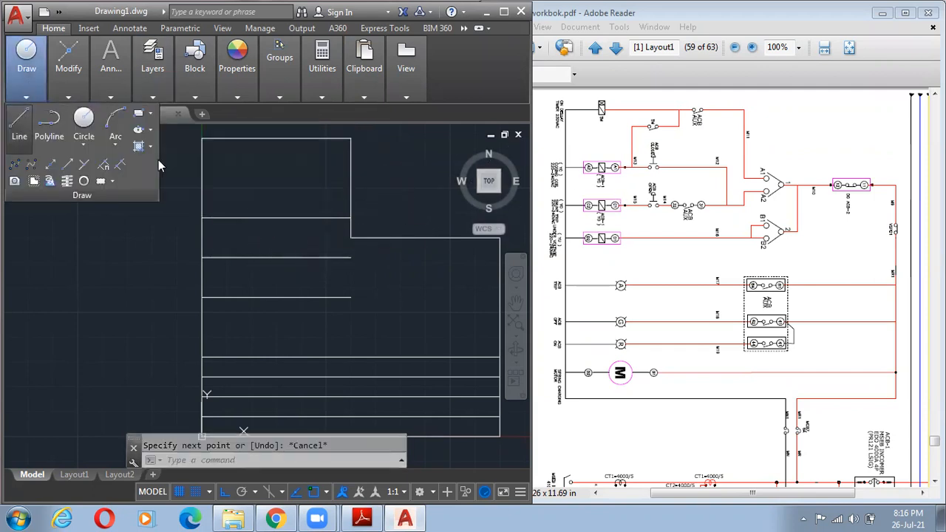
left_click(25, 118)
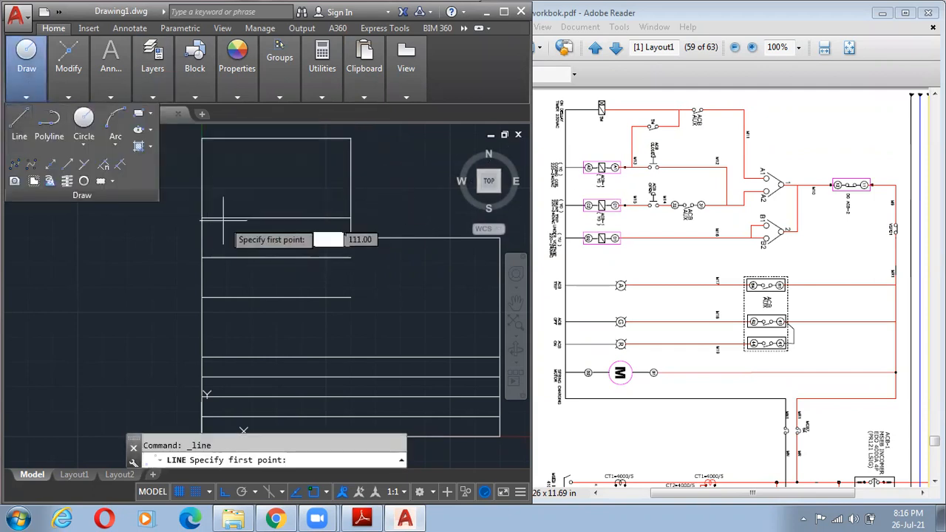
left_click(260, 213)
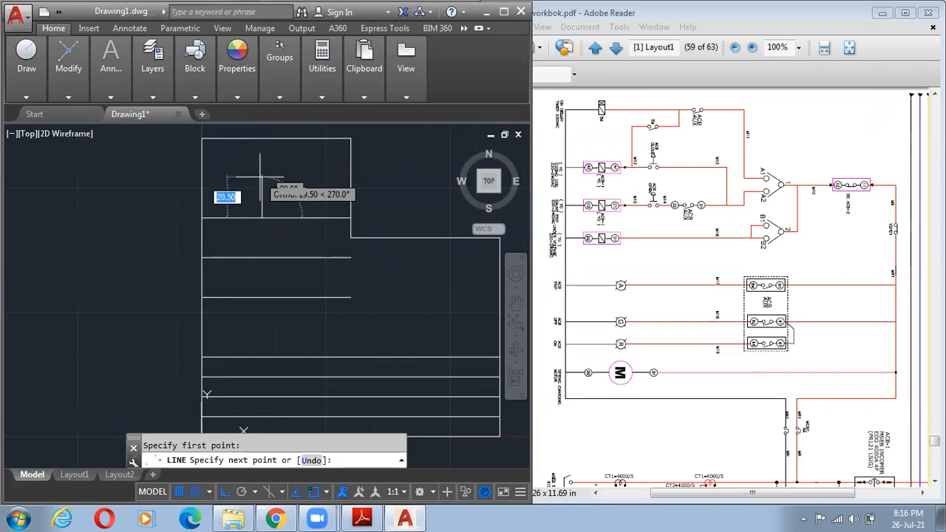
type("25")
key("Return")
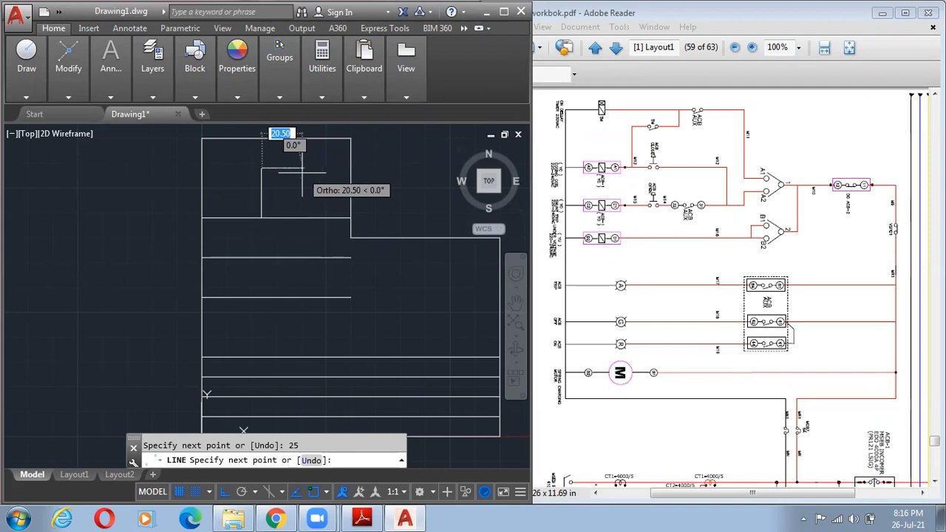
type("20")
key("Return")
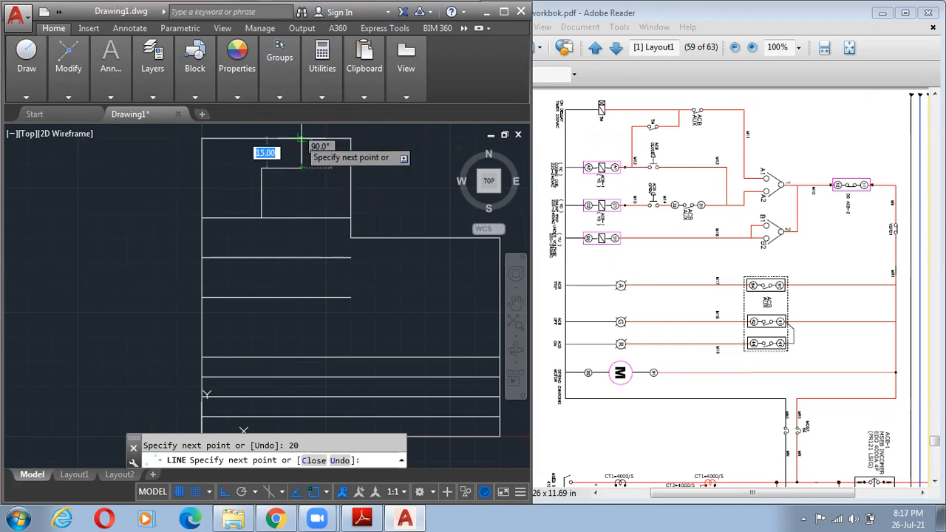
left_click(302, 139)
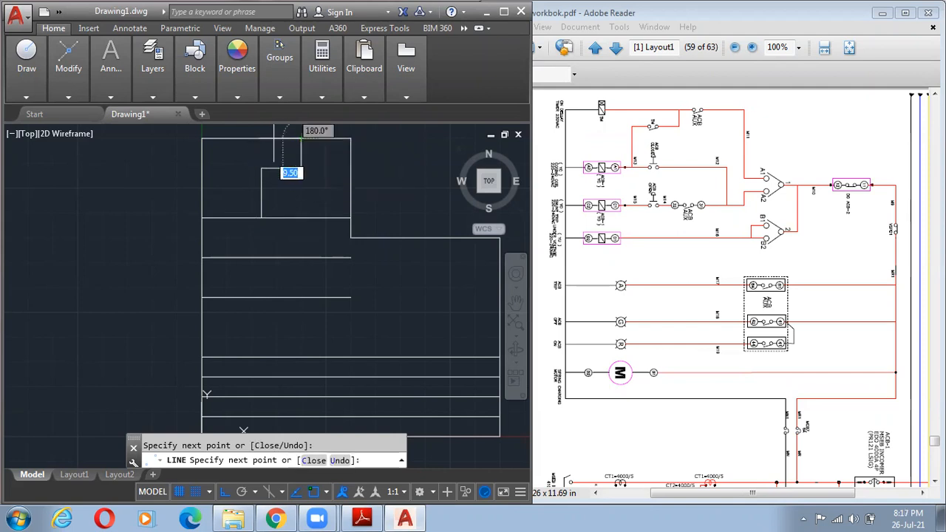
left_click(309, 219)
key("Return")
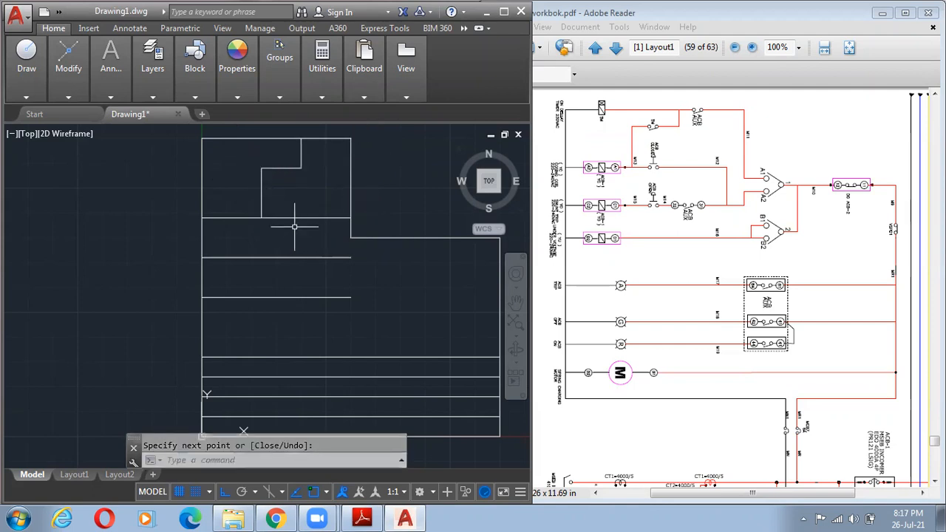
- Draw a vertical line joining the lines 60 mm and 40 mm below the top edge, near their right ends
middle_click_drag(294, 227, 302, 249)
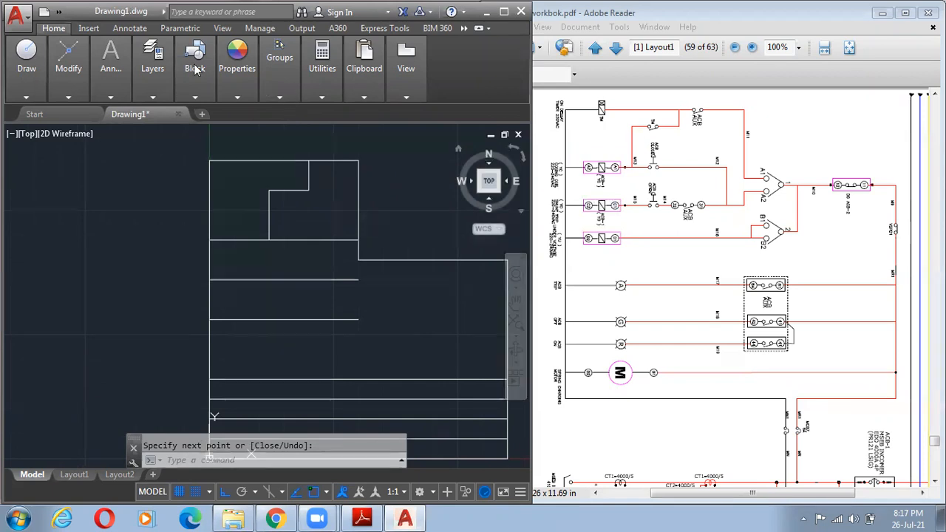
left_click(164, 67)
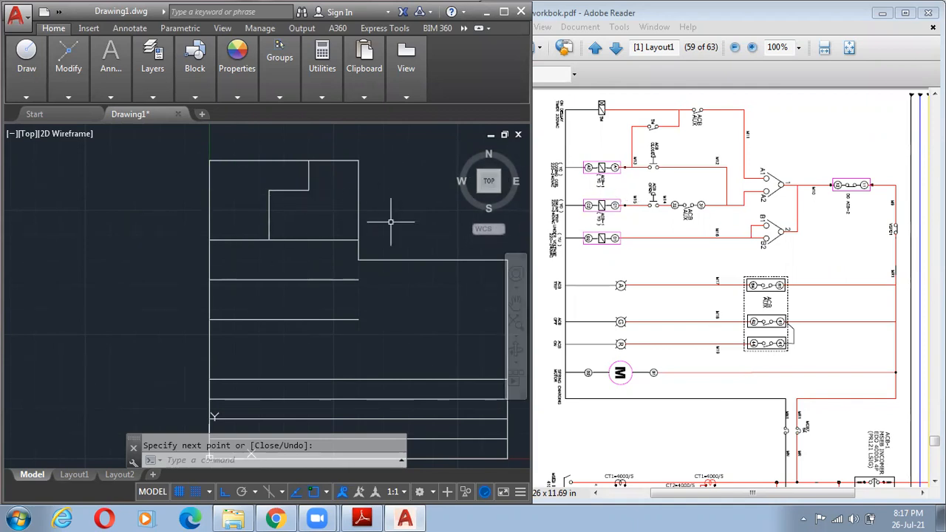
middle_click_drag(383, 304, 365, 263)
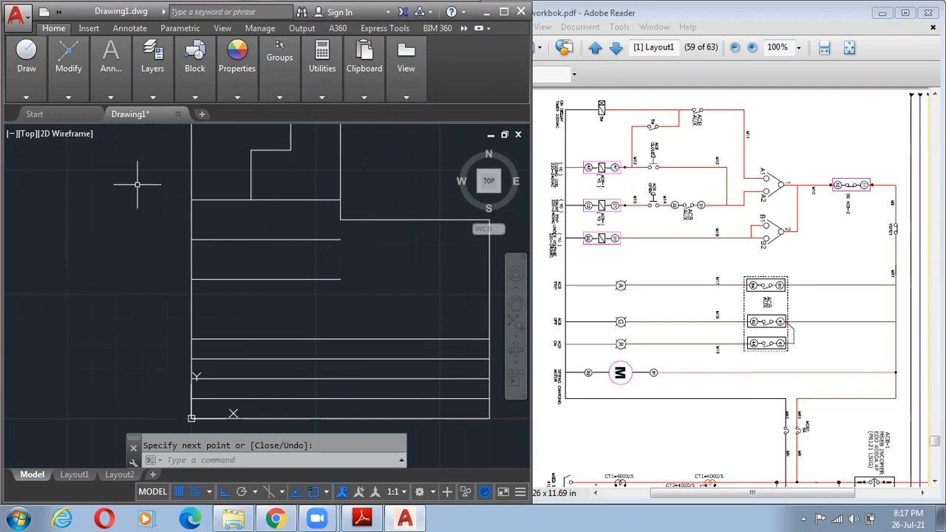
key("Return")
key("Return")
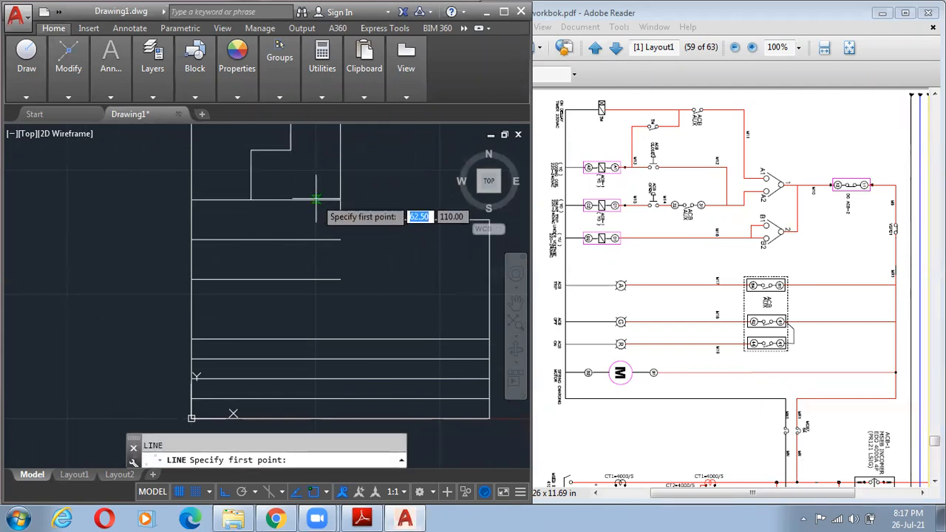
left_click(318, 240)
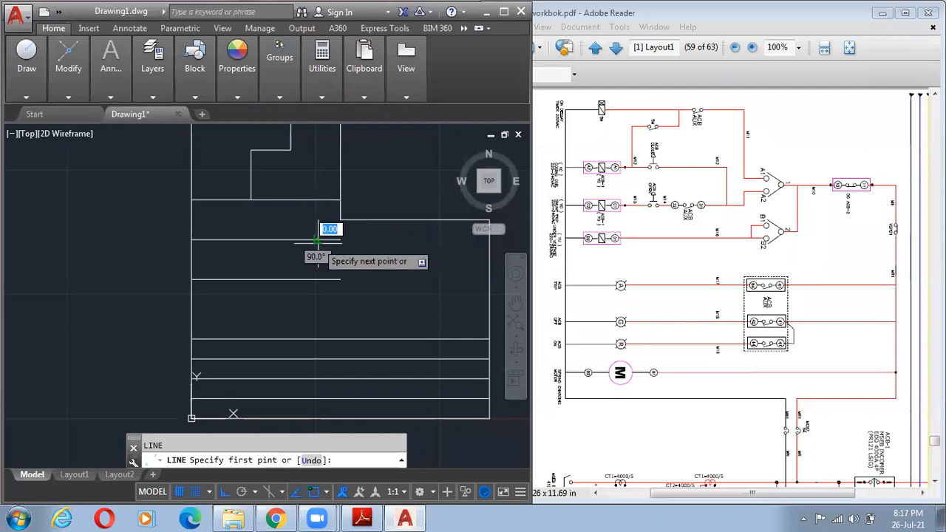
left_click(318, 199)
key("Escape")
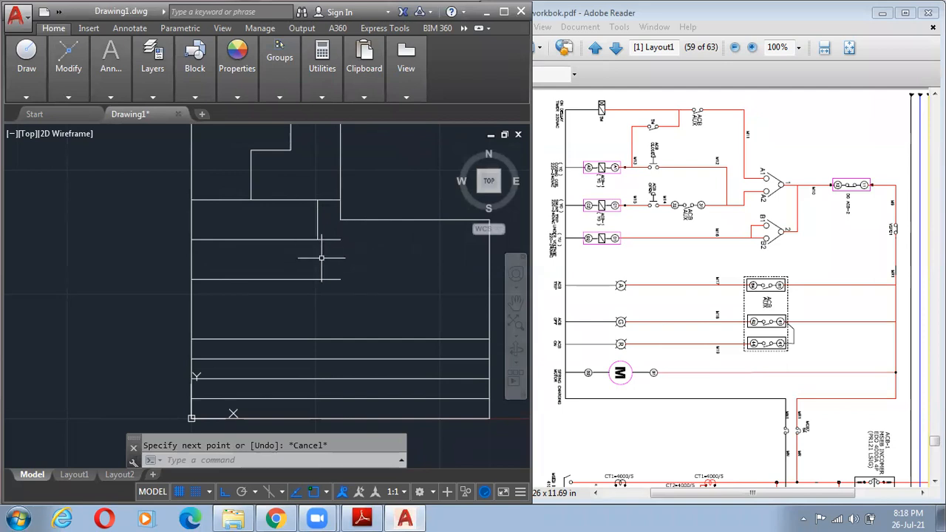
mouse_move(341, 245)
middle_mouse_down()
mouse_move(347, 222)
mouse_move(347, 243)
middle_mouse_up()
scroll(356, 219, "up", 3)
middle_click_drag(327, 275, 332, 264)
scroll(321, 275, "down", 4)
middle_click_drag(259, 292, 248, 305)
type("l")
key("Return")
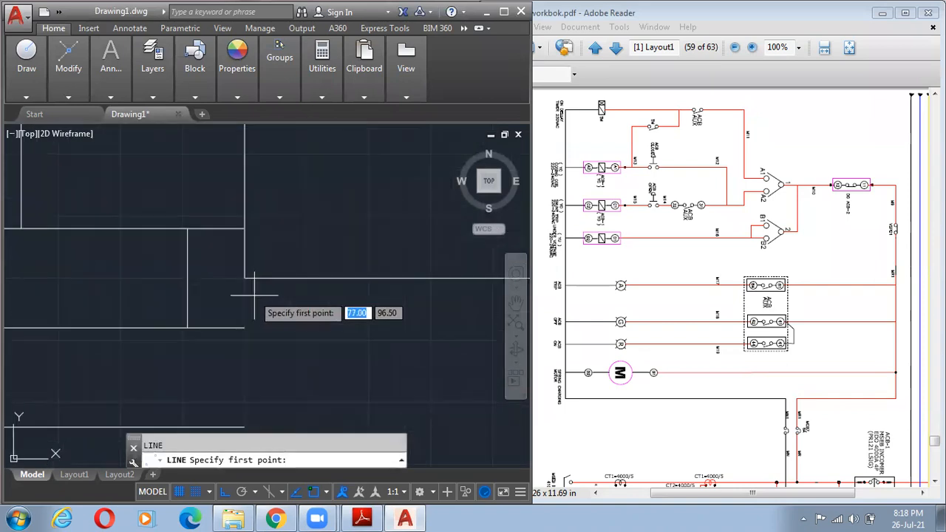
scroll(244, 269, "up", 2)
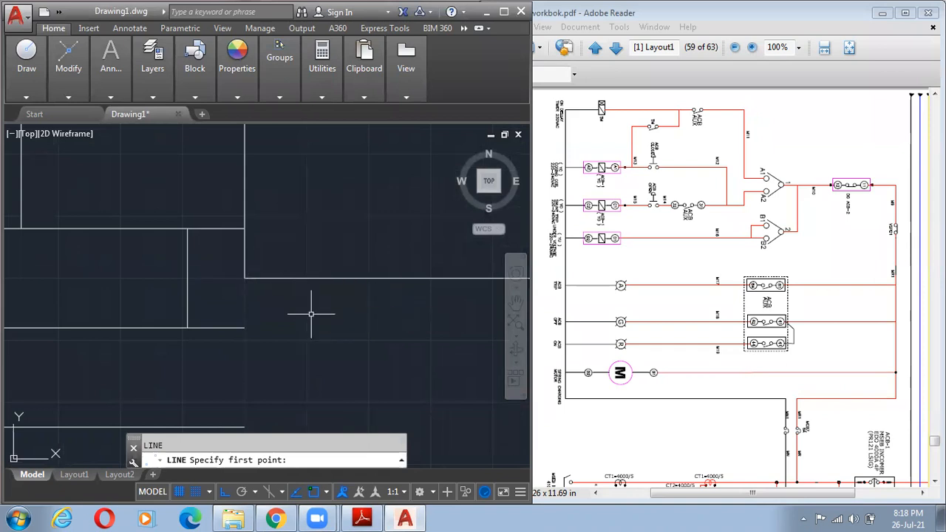
key("Escape")
- Offset the outline's horizontal step edge by 5 mm twice, once upward and once downward
type("o")
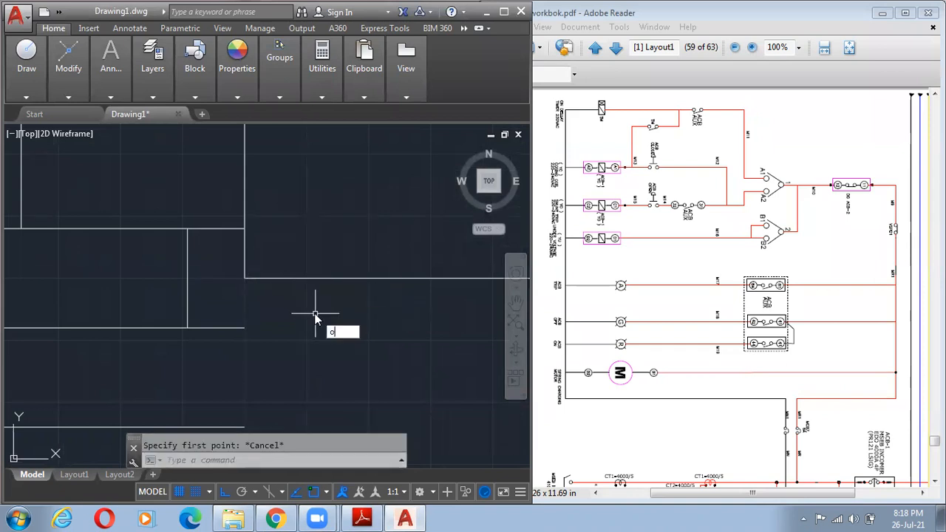
type("f")
key("Return")
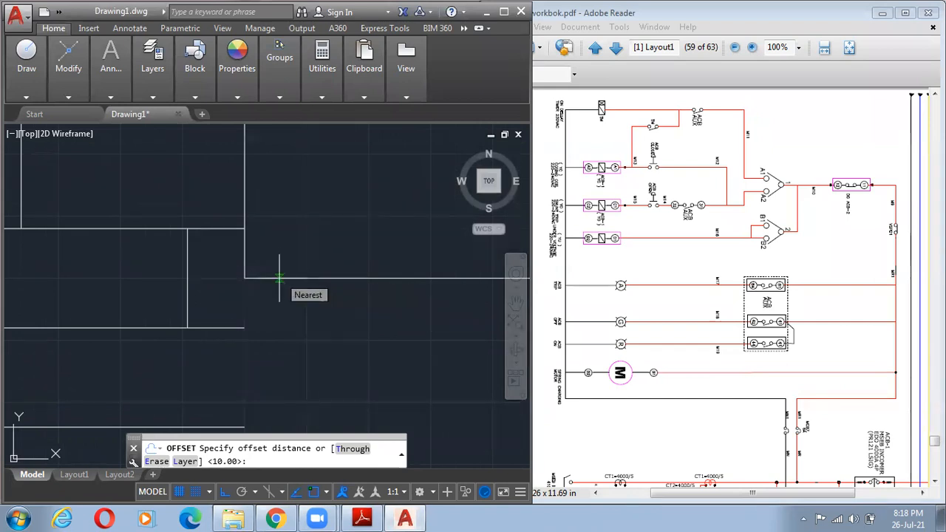
key("Return")
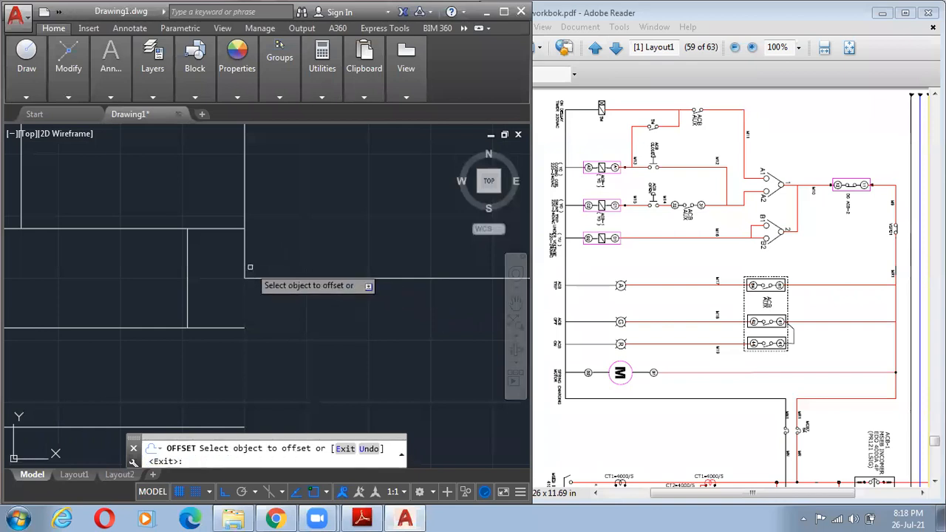
left_click(268, 280)
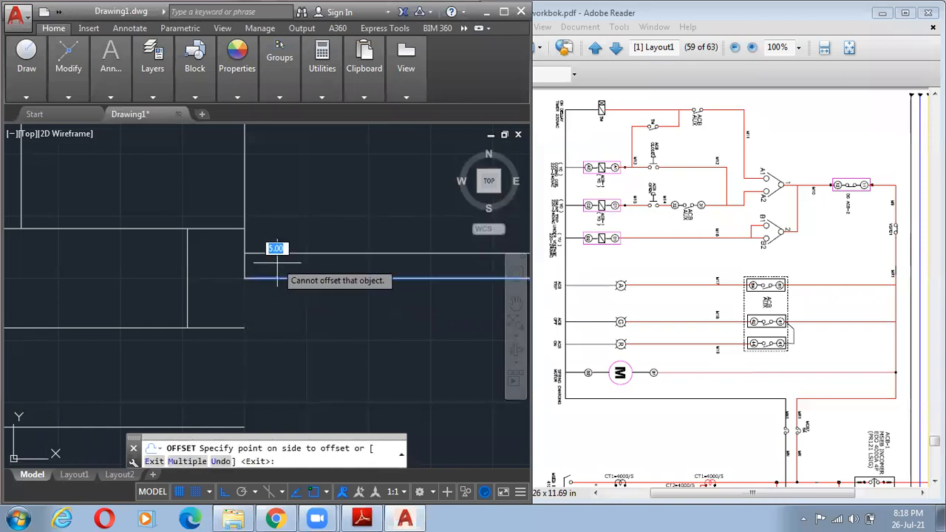
left_click(279, 262)
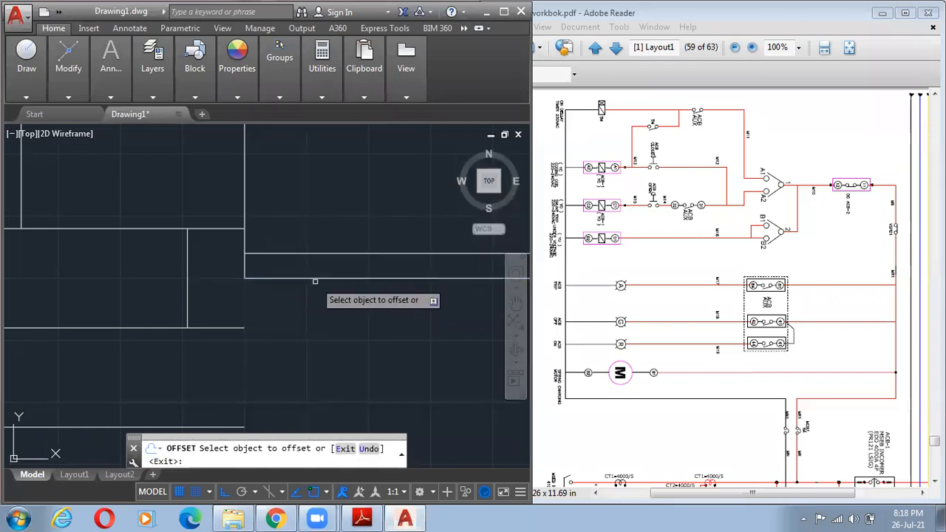
left_click(315, 281)
left_click(315, 311)
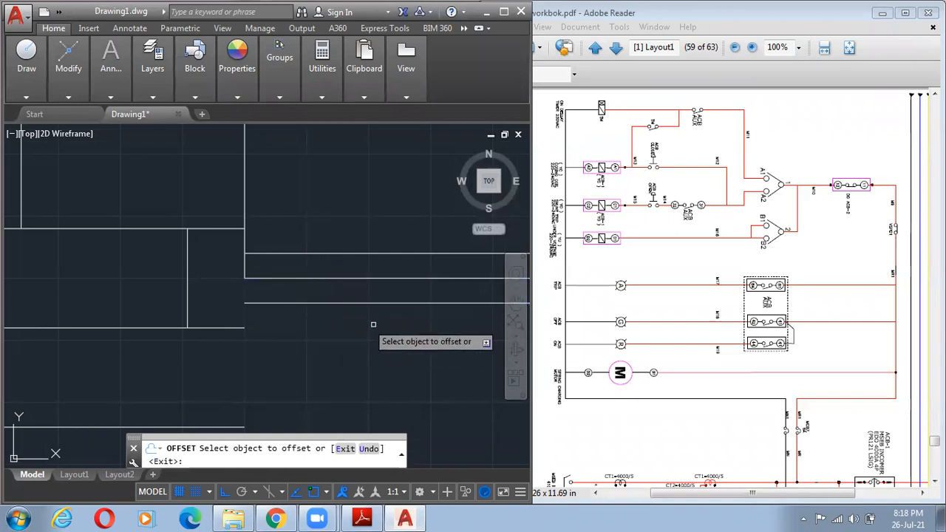
key("Return")
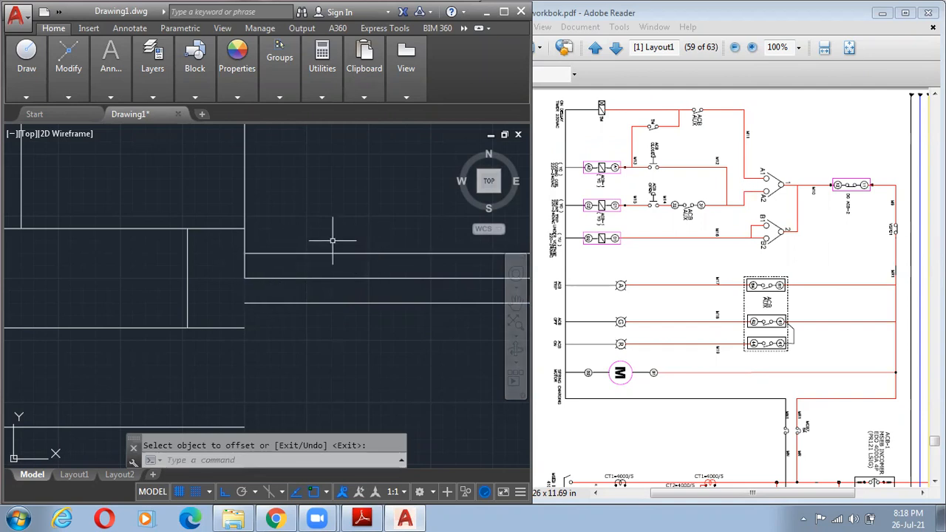
- Draw a 35 mm vertical line down from the upper offset copy, about a third of the way along it from the left
middle_click_drag(365, 266, 318, 235)
scroll(327, 264, "up", 2)
scroll(283, 304, "down", 4)
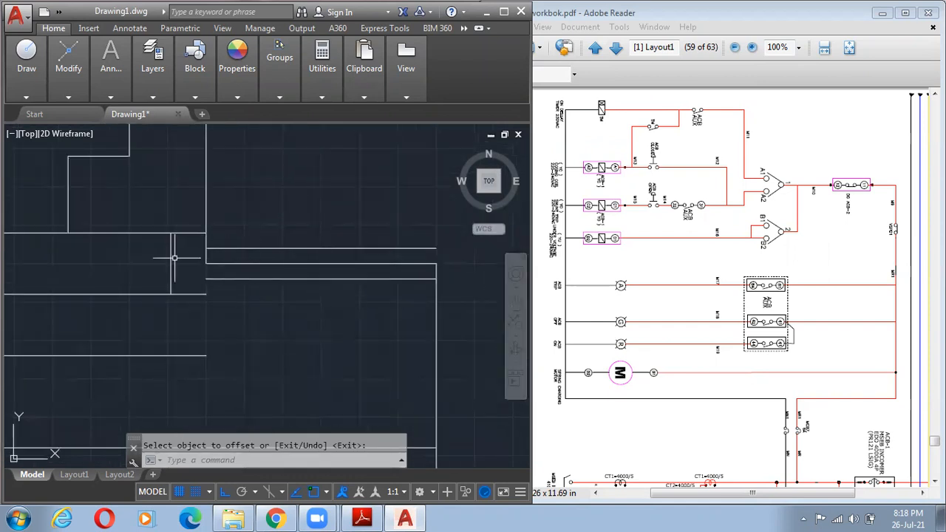
middle_click_drag(299, 335, 365, 314)
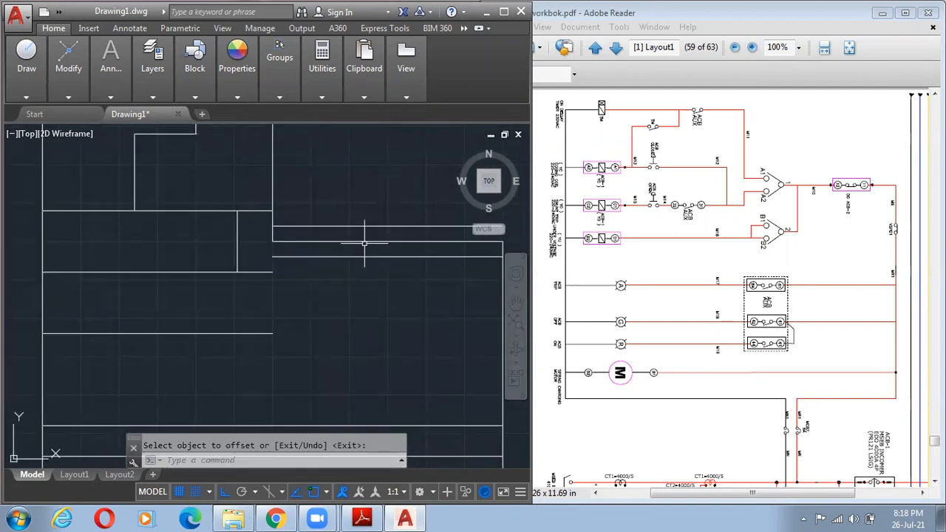
key("Return")
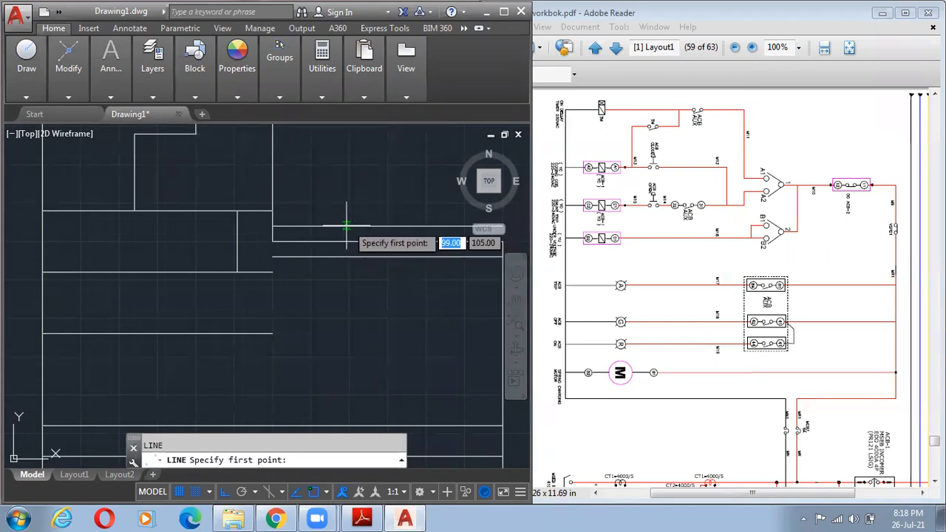
left_click(313, 226)
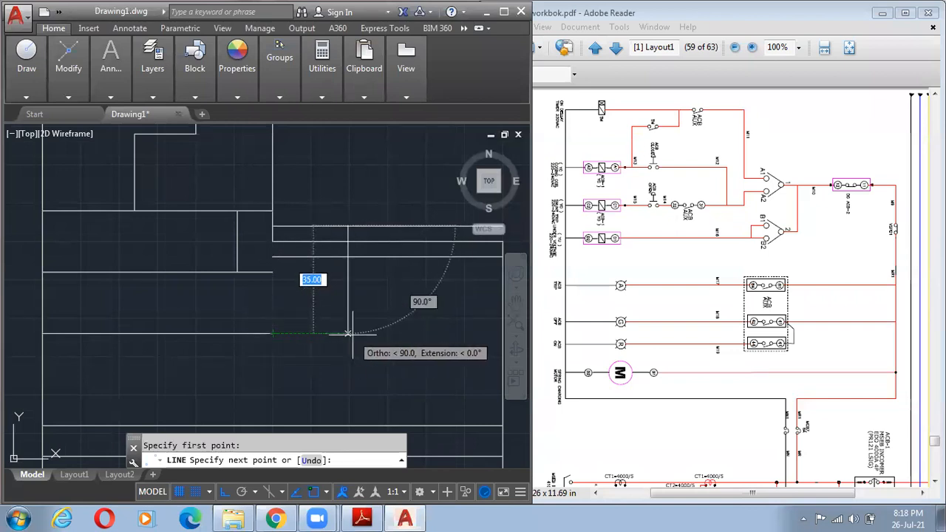
left_click(347, 334)
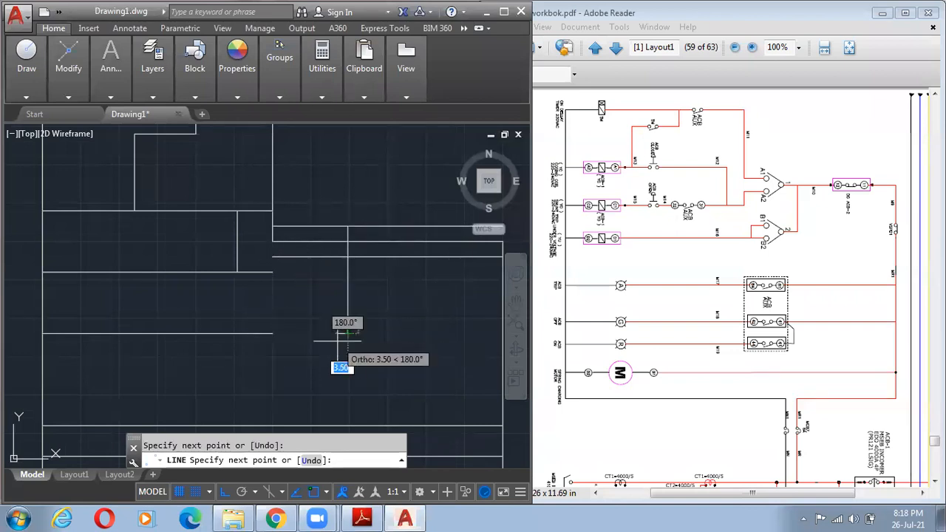
key("Escape")
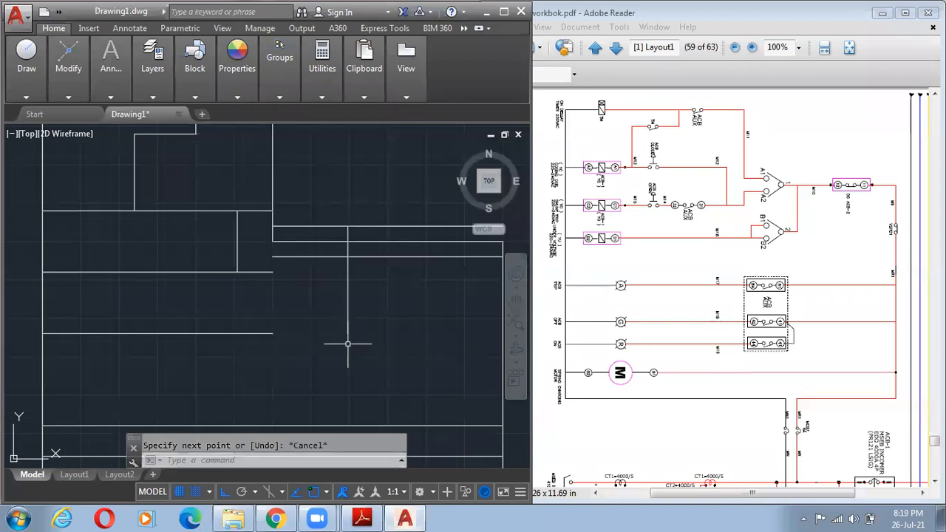
- Try to trim the outline's step corner back to the vertical line and the upper wiring line's end beyond its short vertical connector
middle_click_drag(332, 346, 345, 312)
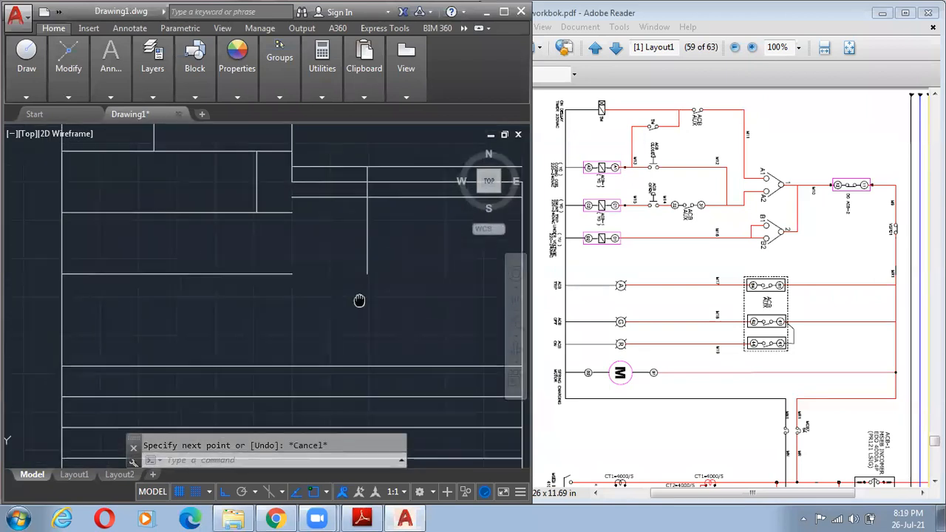
middle_click_drag(312, 251, 312, 303)
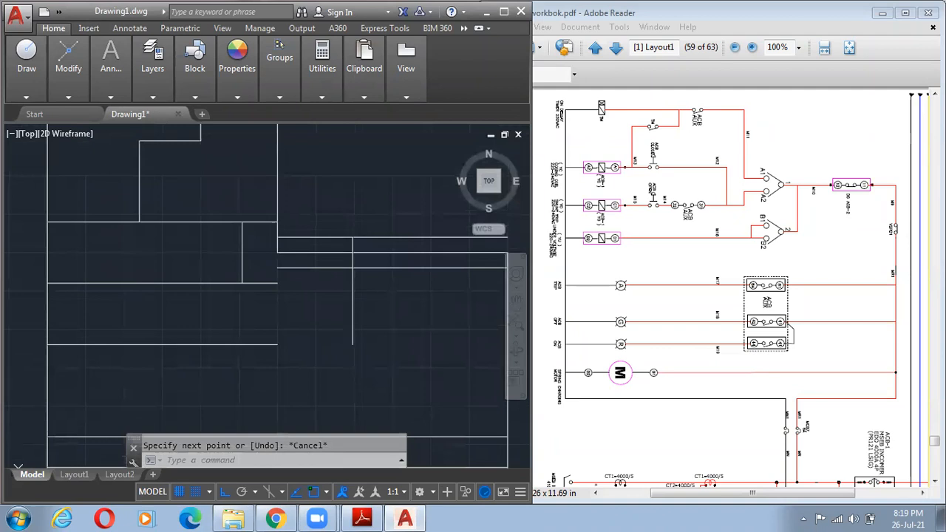
type("r")
key("Return")
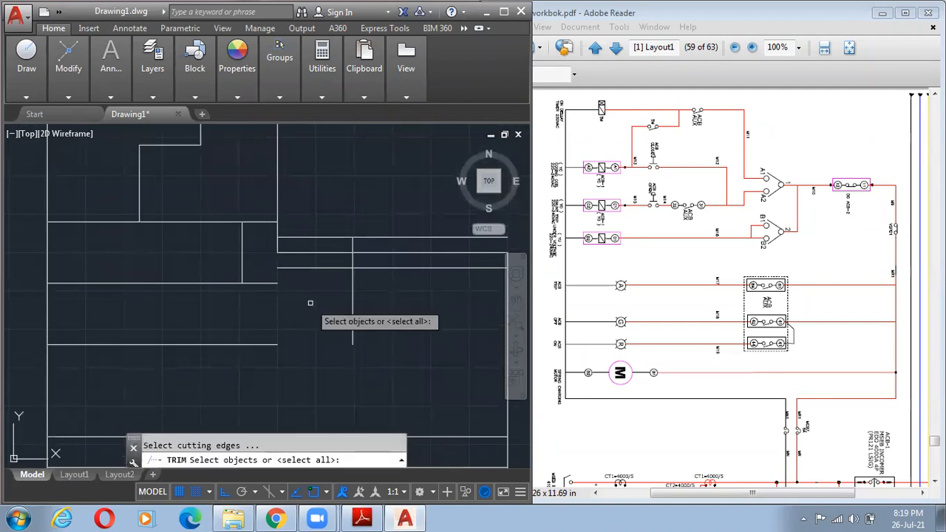
left_click(314, 253)
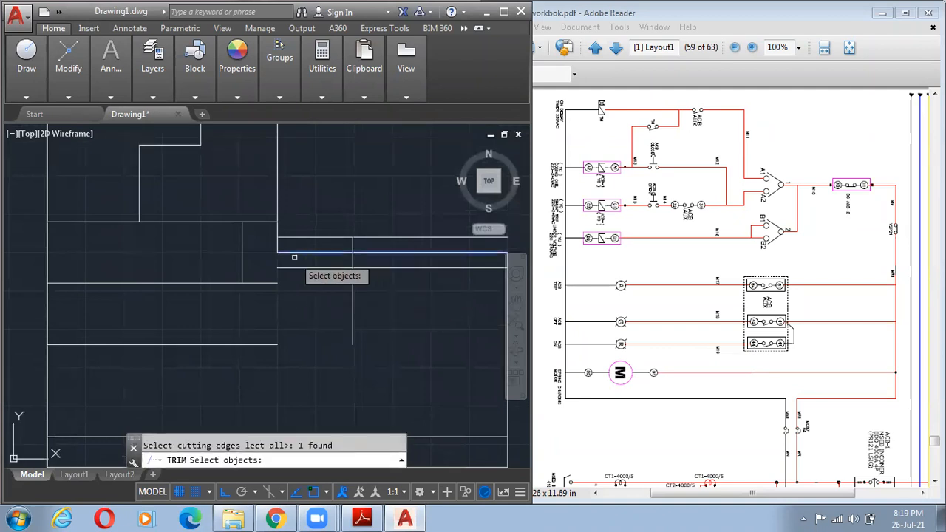
left_click(378, 291)
left_click(222, 199)
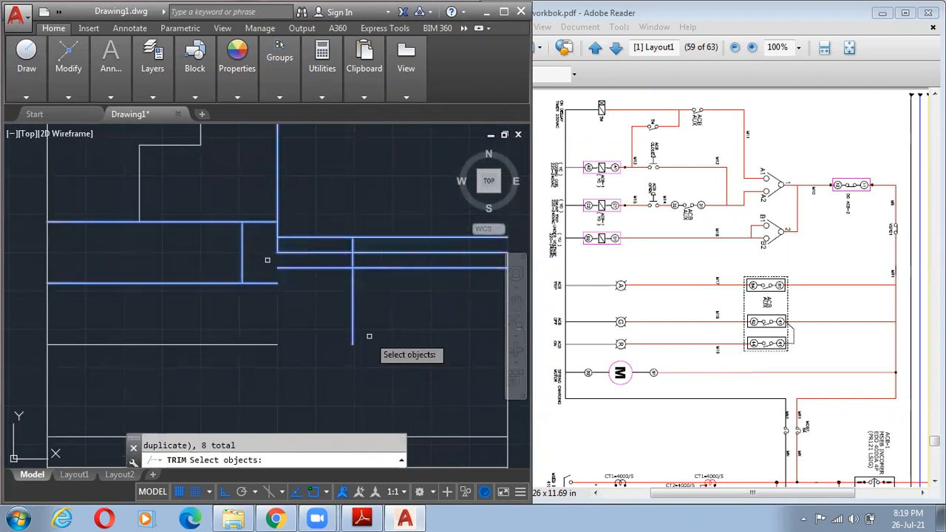
key("Return")
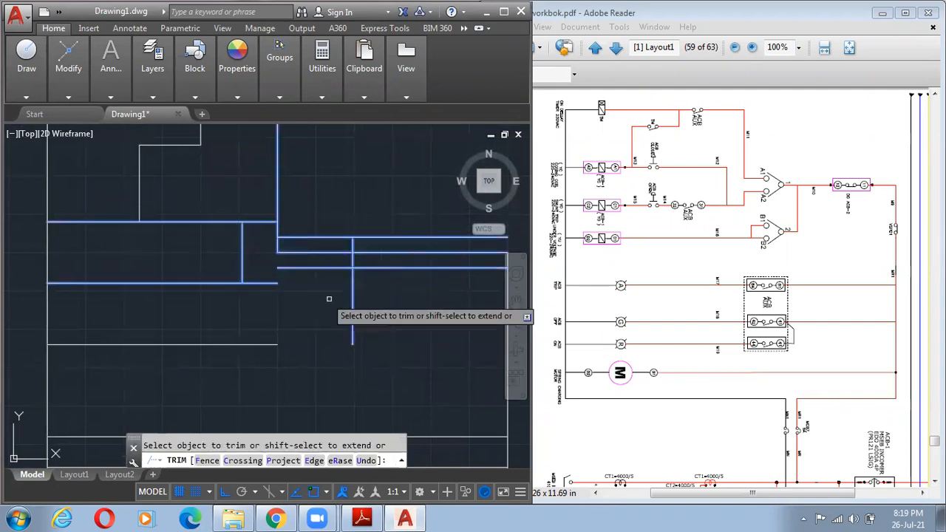
left_click(278, 244)
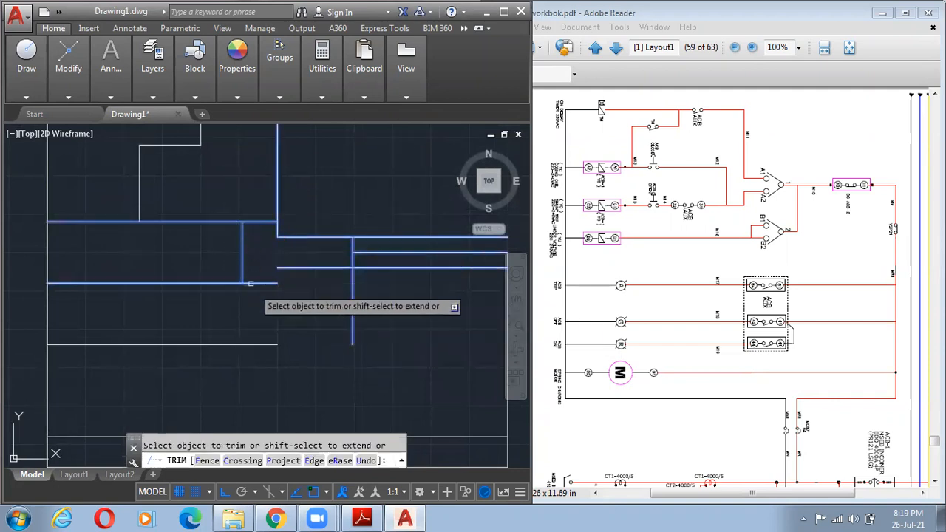
left_click(261, 222)
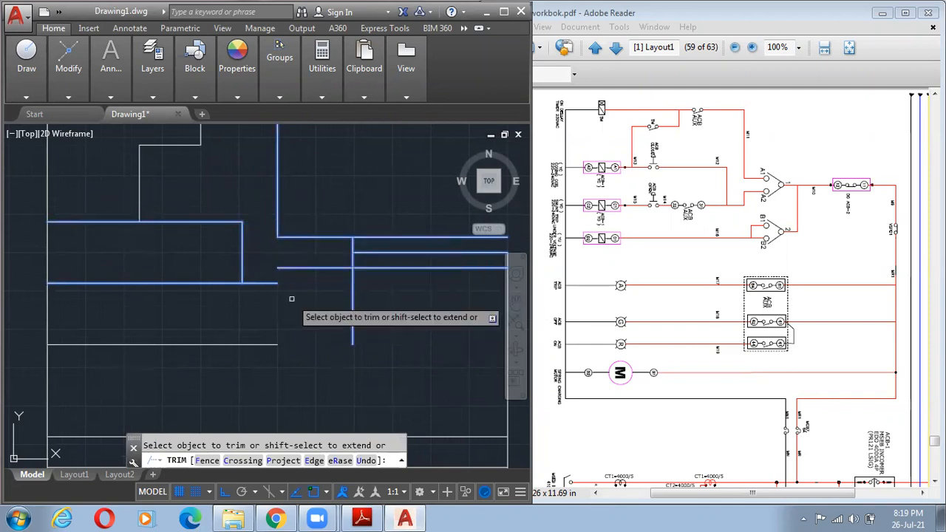
- Try to trim both 5 mm offset copies right of the vertical line, and that line's segment between the step edge and lower copy
scroll(399, 315, "up", 2)
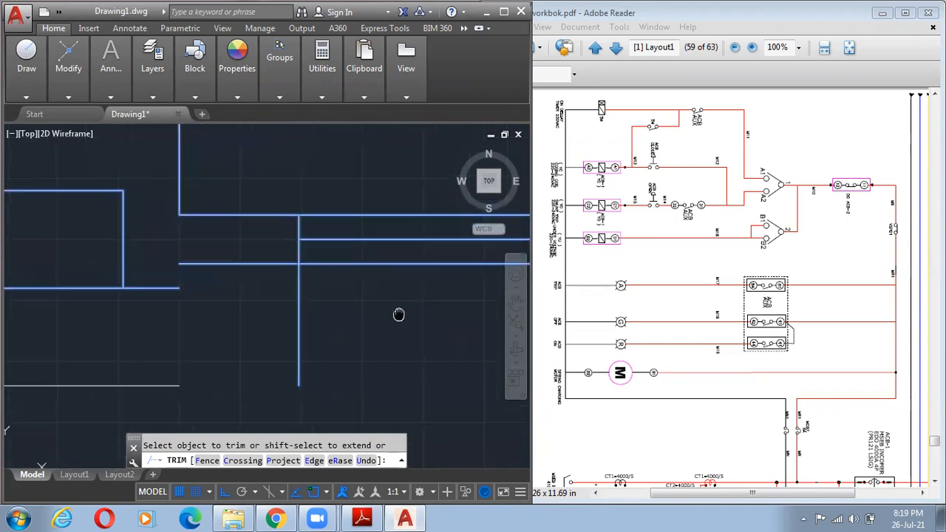
scroll(379, 271, "down", 4)
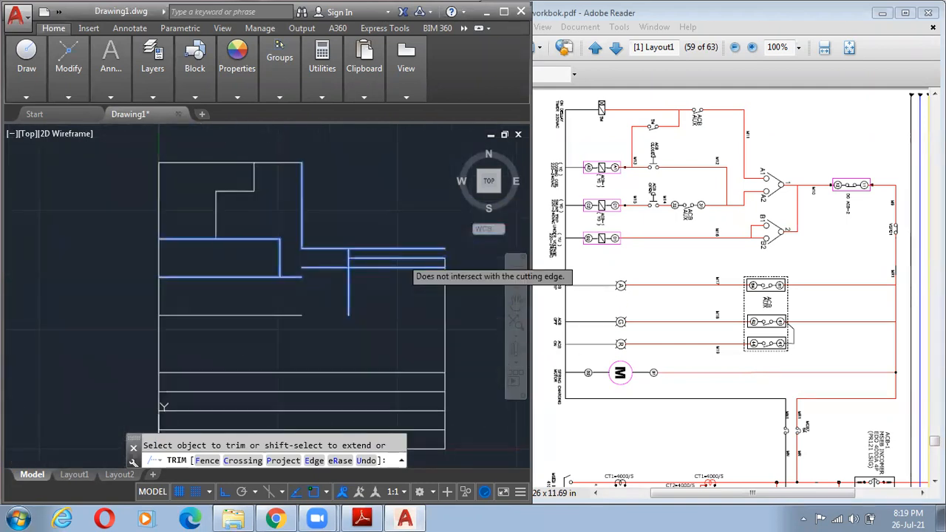
left_click(392, 249)
left_click(391, 269)
scroll(340, 271, "up", 4)
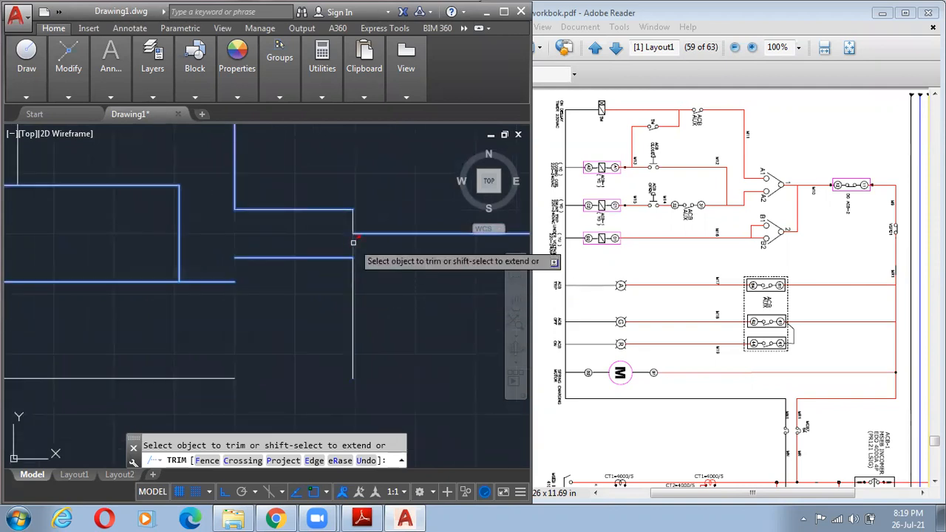
left_click(354, 243)
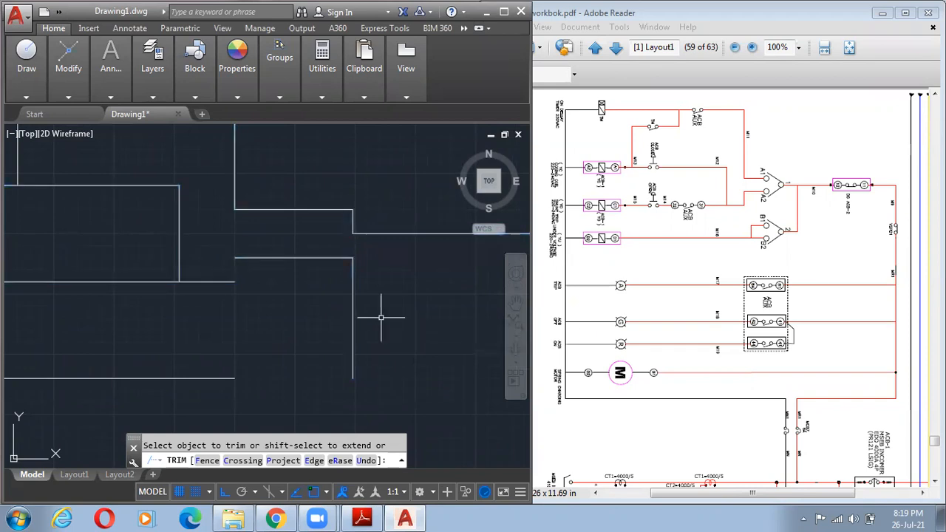
key("Escape")
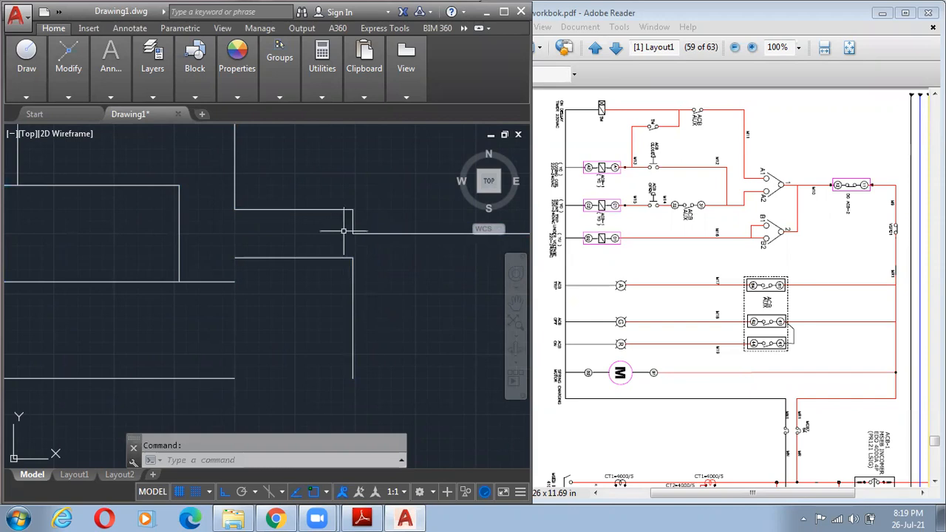
- Undo the whole last Trim operation around the outline's step edge
scroll(344, 231, "down", 2)
key("ctrl+z")
scroll(348, 266, "up", 4)
mouse_move(398, 299)
middle_mouse_down()
mouse_move(381, 334)
mouse_move(346, 334)
middle_mouse_up()
type("t")
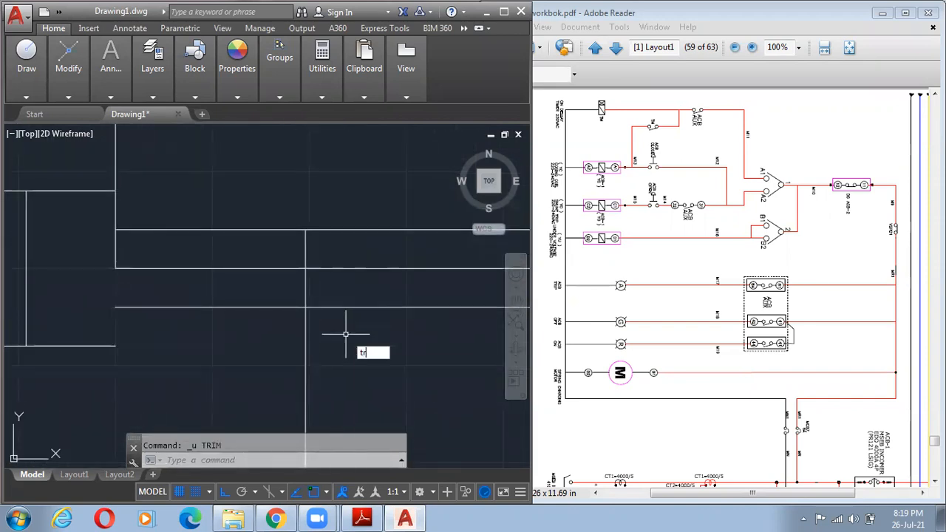
type("r")
key("Return")
scroll(362, 332, "down", 3)
left_click(218, 253)
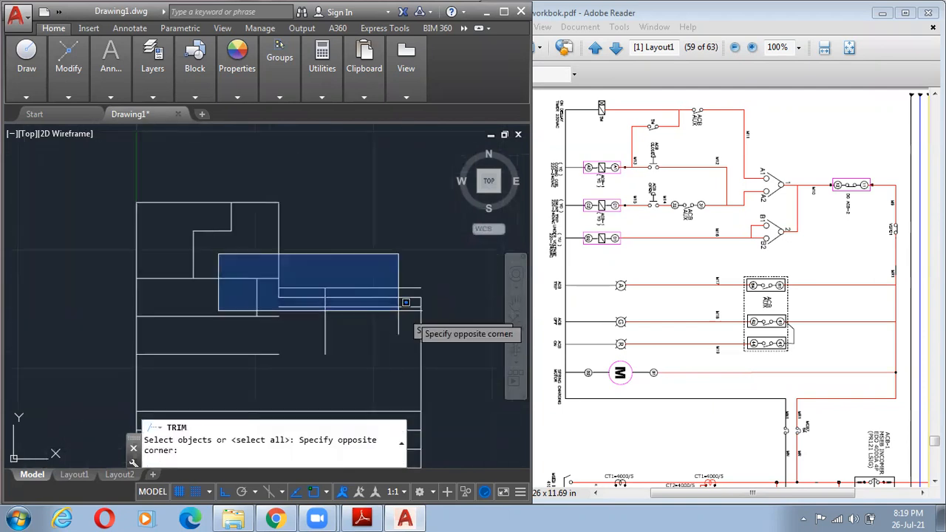
left_click(444, 344)
key("Return")
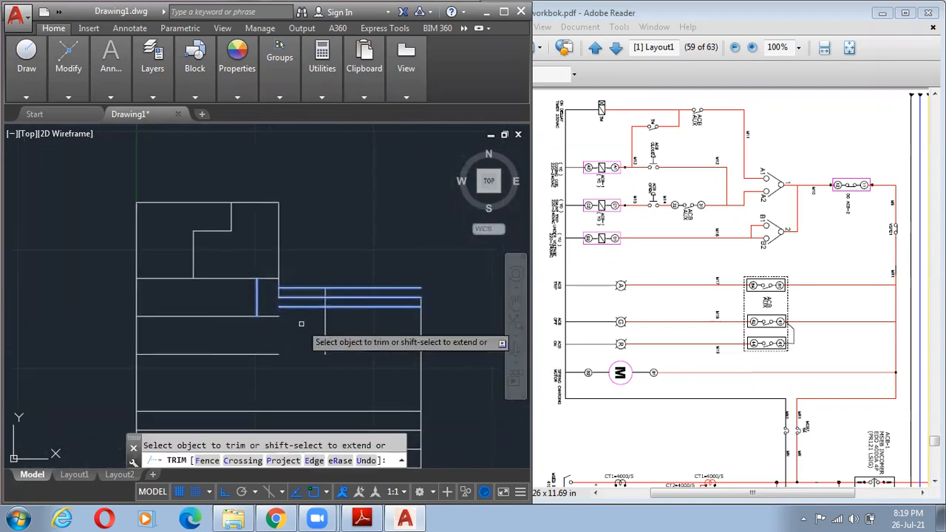
scroll(364, 331, "up", 3)
middle_click_drag(369, 320, 359, 338)
scroll(359, 337, "up", 2)
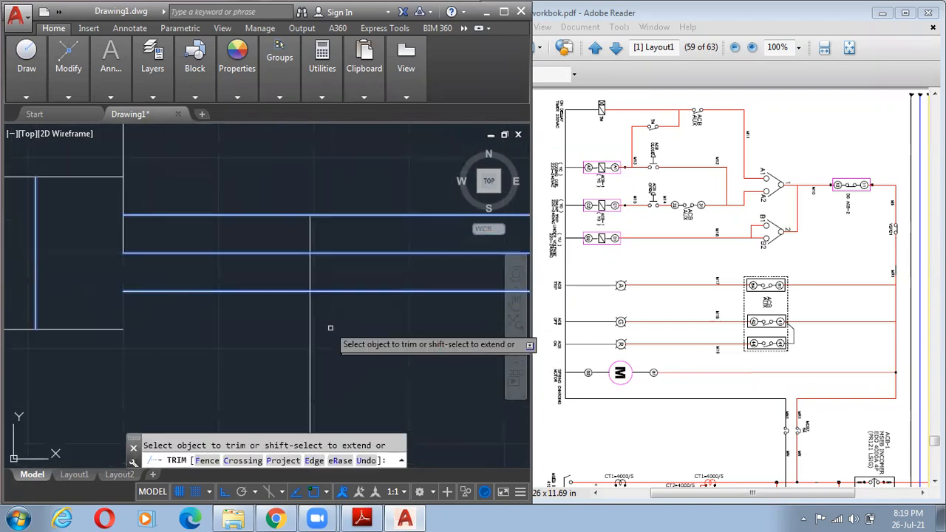
key("Escape")
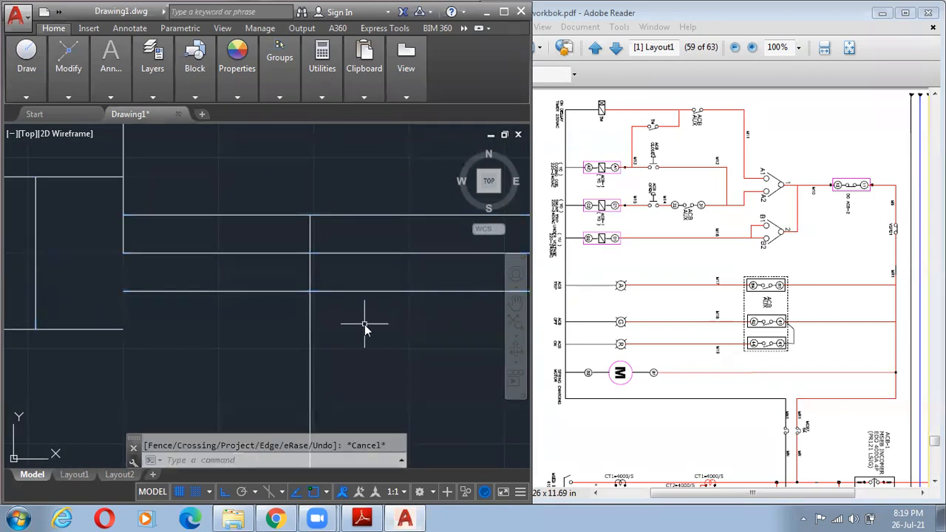
- Trim the lower 5 mm offset copy to the right of the vertical line, using the surrounding wiring lines as cutting edges
type("tr")
key("Return")
left_click(310, 338)
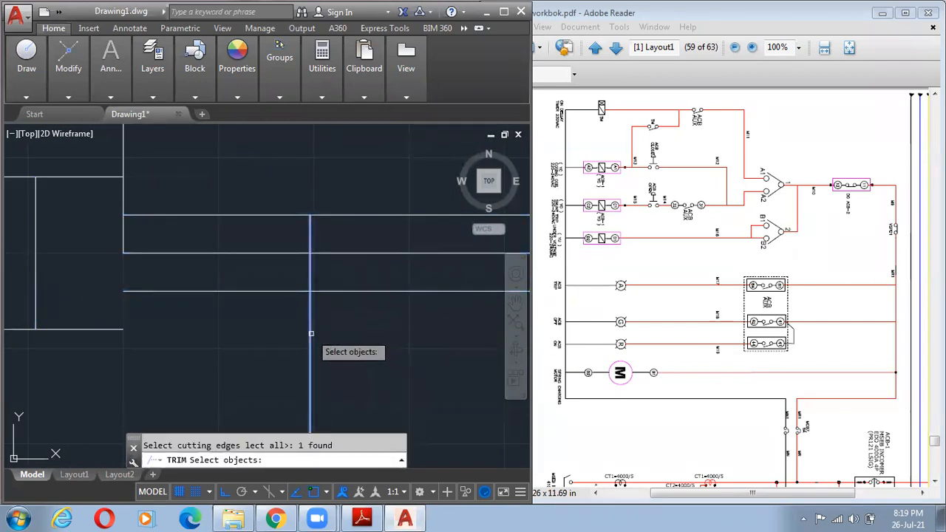
left_click(404, 292)
left_click(398, 263)
left_click(398, 252)
left_click(396, 253)
left_click(367, 225)
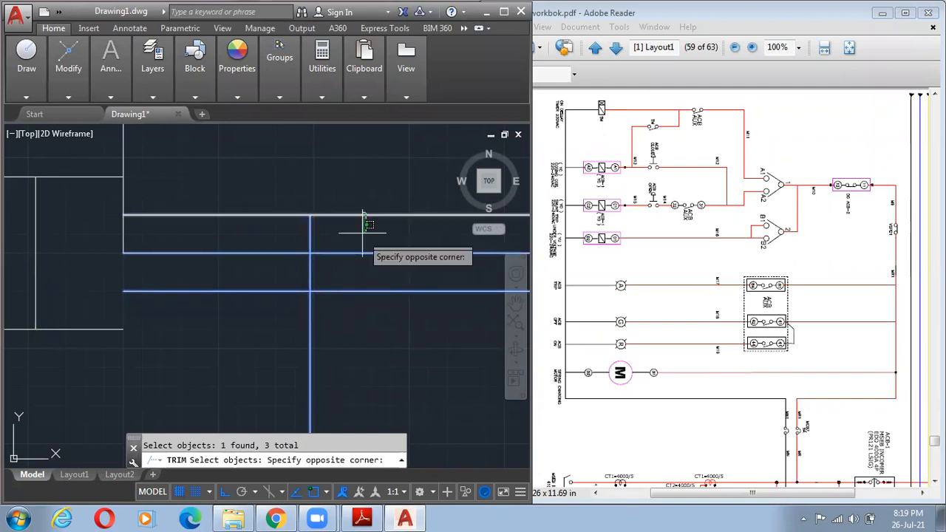
scroll(369, 254, "down", 5)
left_click(453, 319)
left_click(450, 322)
left_click(246, 215)
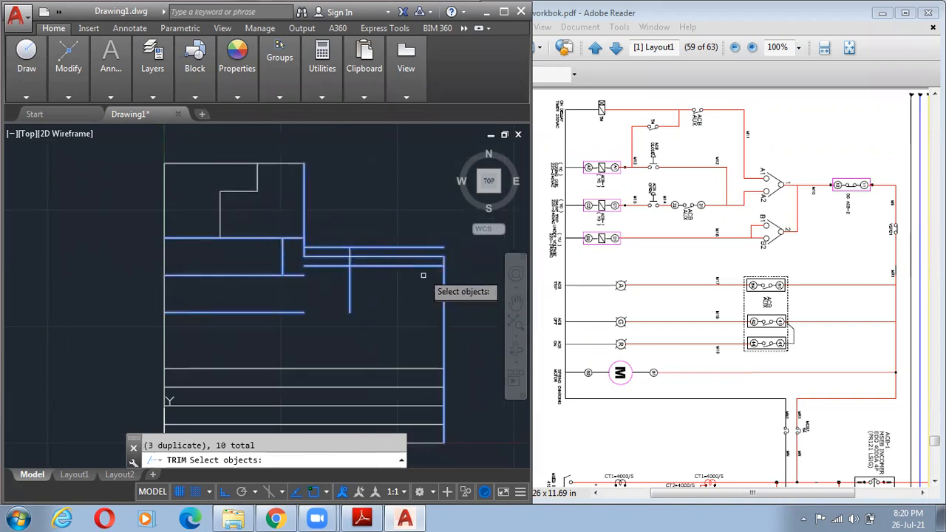
left_click(426, 251)
key("Return")
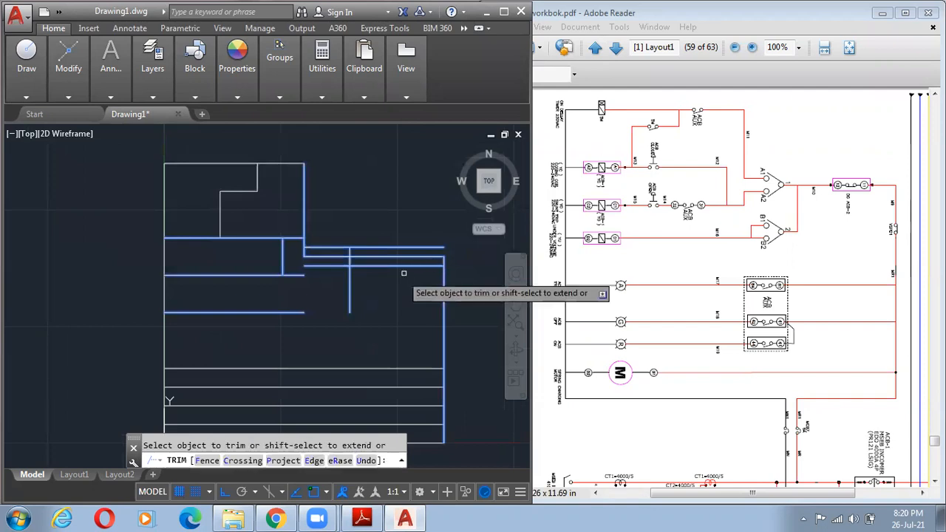
scroll(381, 305, "up", 5)
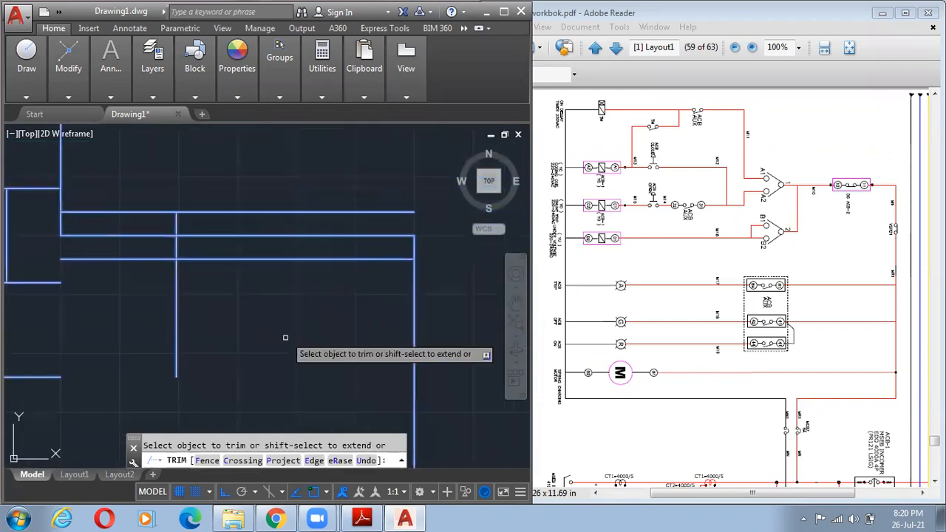
left_click(311, 259)
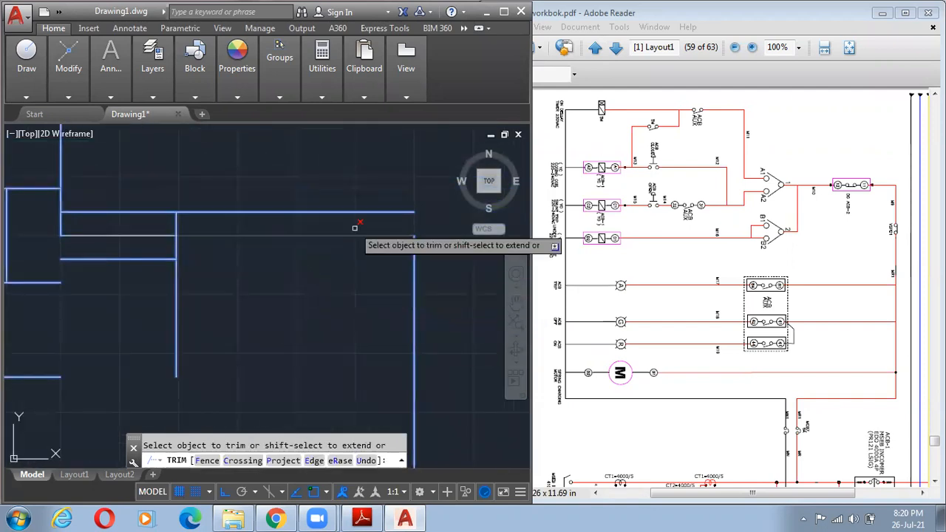
- Trim the upper offset copy right of the vertical line and the outline's step edge below that copy
middle_click_drag(293, 283, 435, 299)
left_click(179, 202)
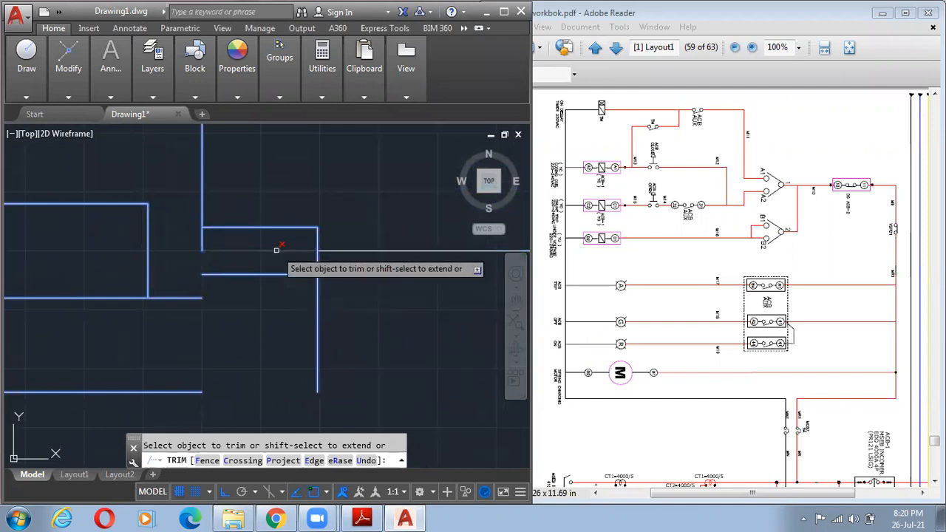
left_click(199, 238)
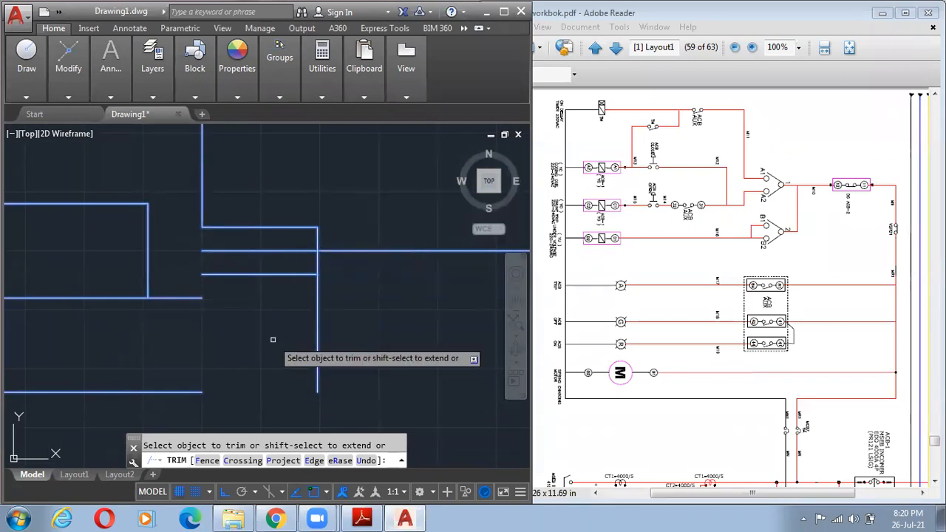
key("Escape")
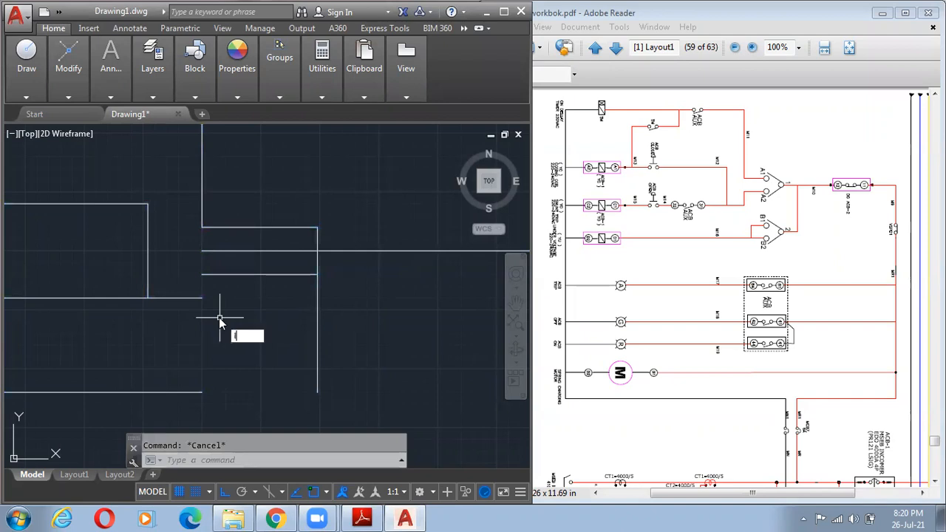
- Draw a short vertical line joining the right end of the wiring line below to the left end of the lower offset copy
type("l")
key("Return")
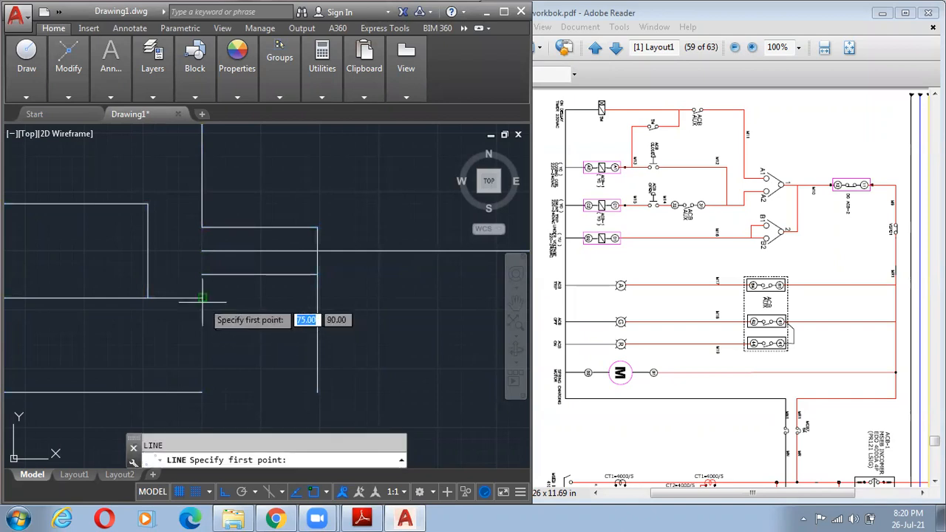
left_click(201, 275)
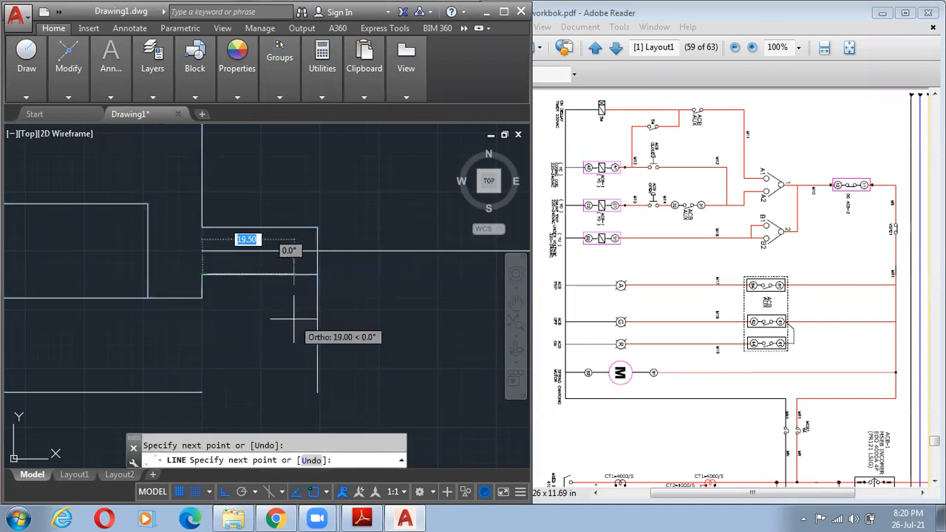
key("Escape")
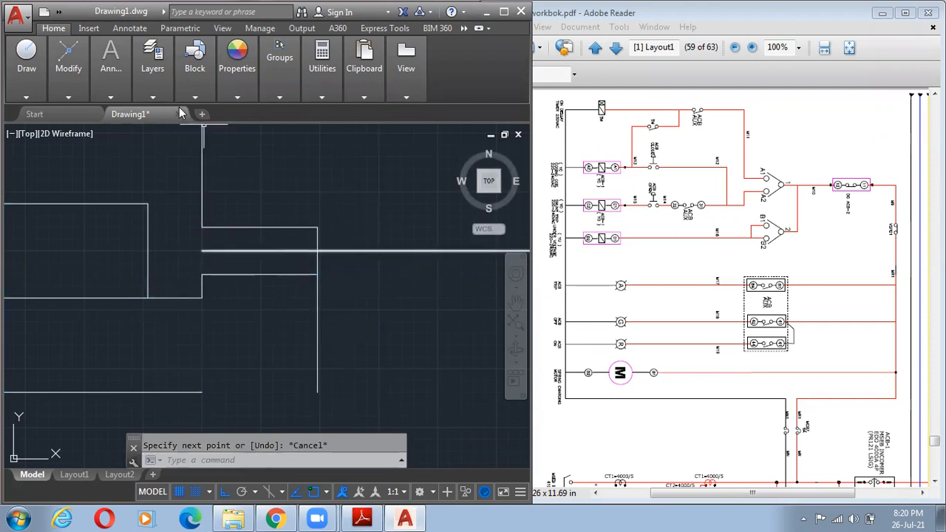
- Draw a rectangle about 12 mm wide across the three parallel horizontal lines between the step edge and the vertical line
mouse_move(28, 96)
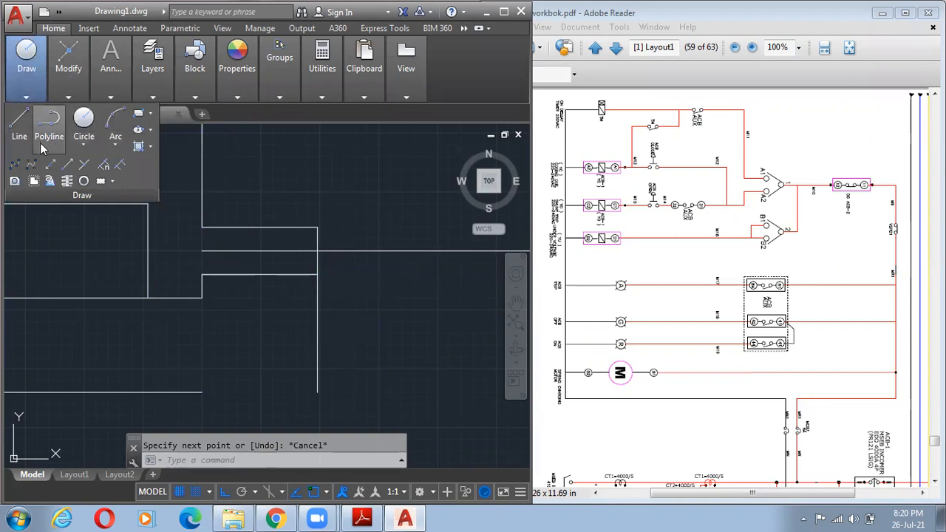
key("Escape")
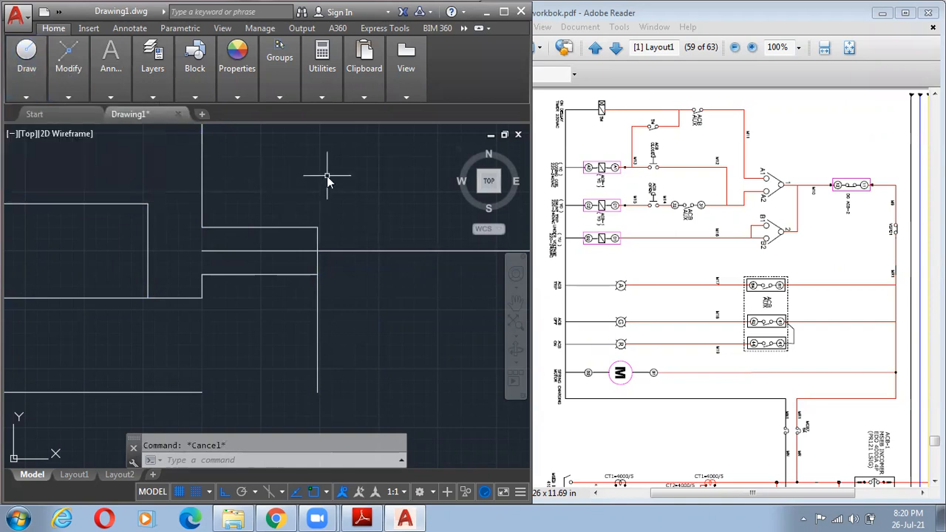
key("Return")
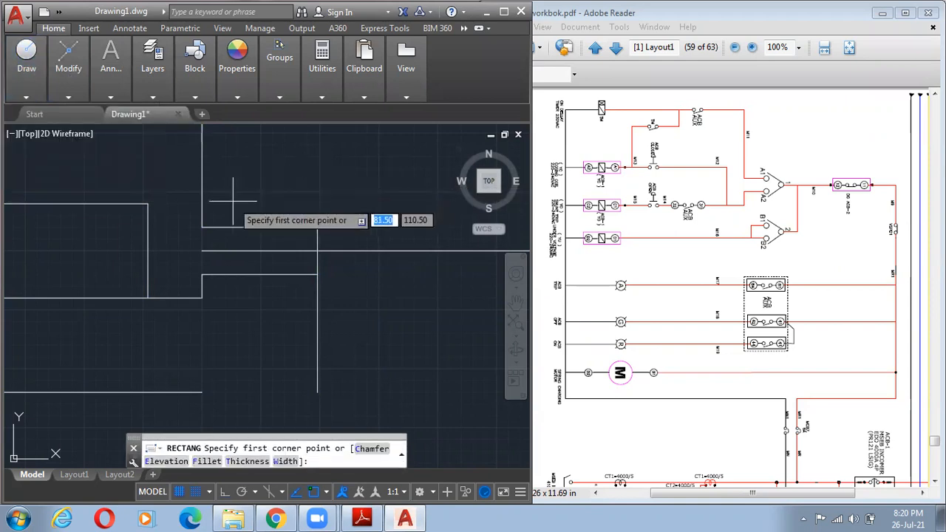
left_click(238, 218)
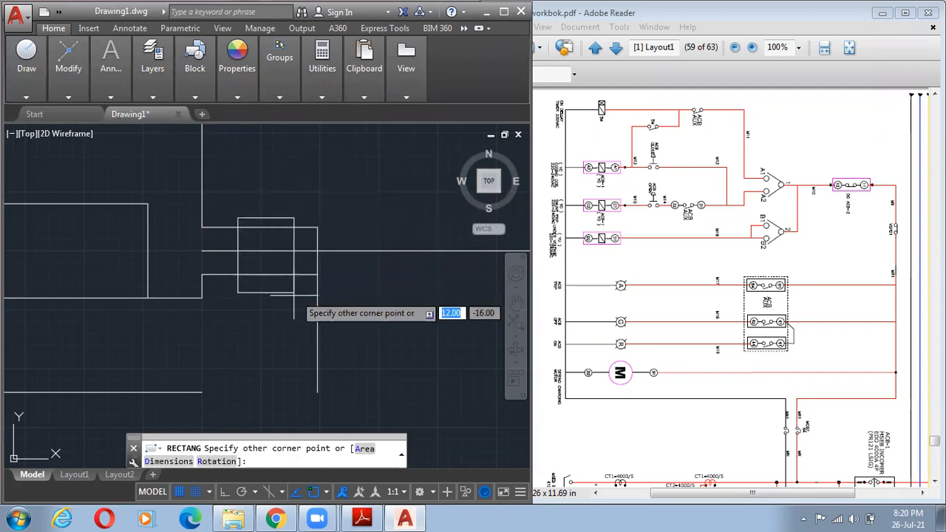
left_click(294, 282)
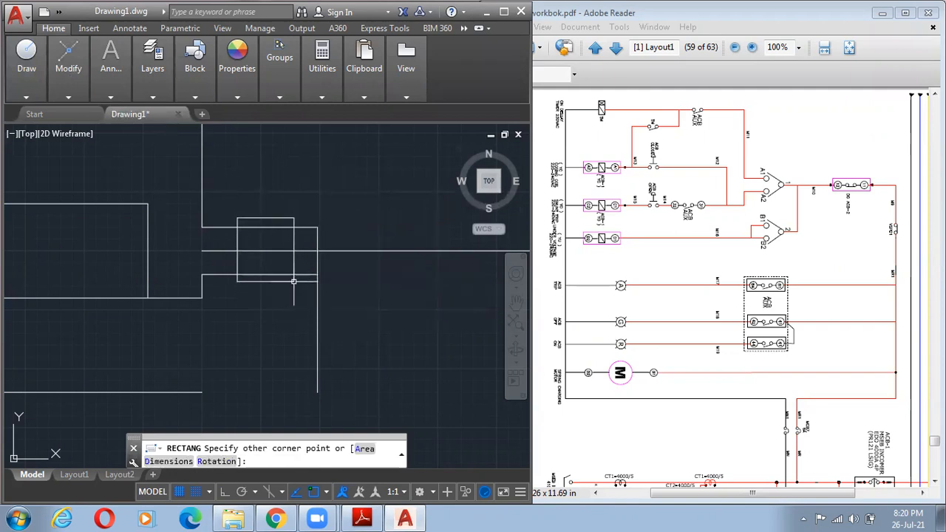
key("Escape")
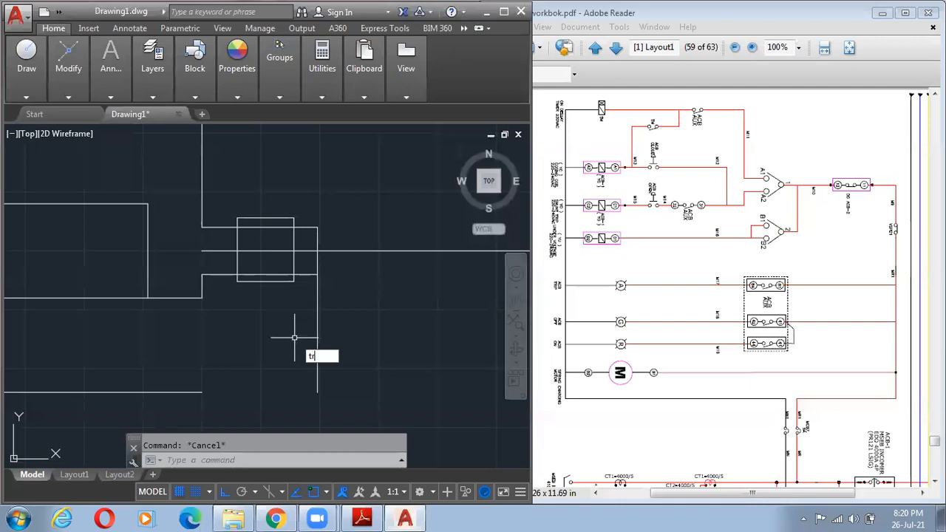
- Trim the parts of the three horizontal lines that lie inside the rectangle
type("tr")
key("Return")
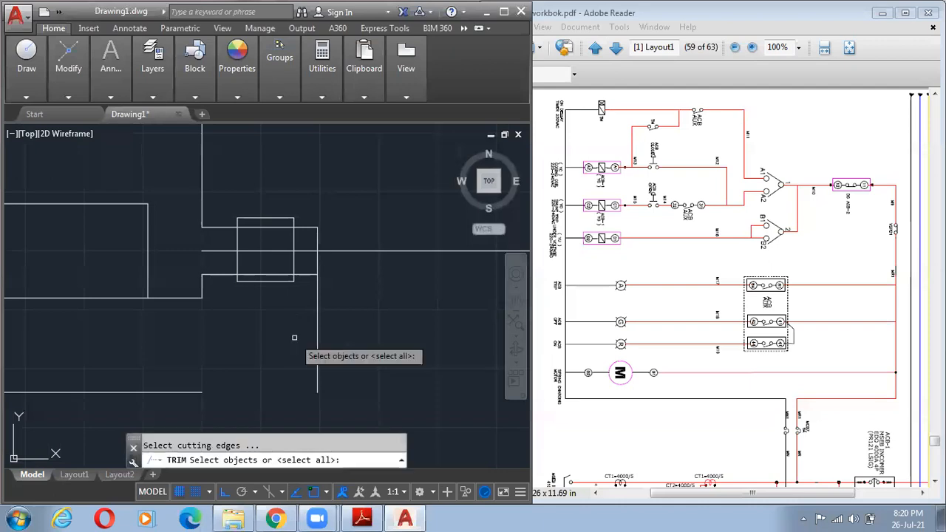
left_click(213, 196)
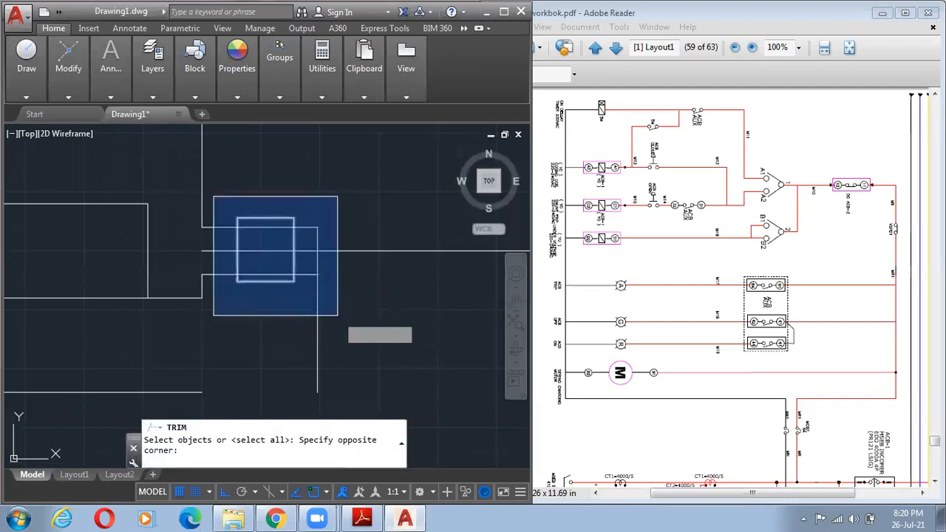
left_click(337, 303)
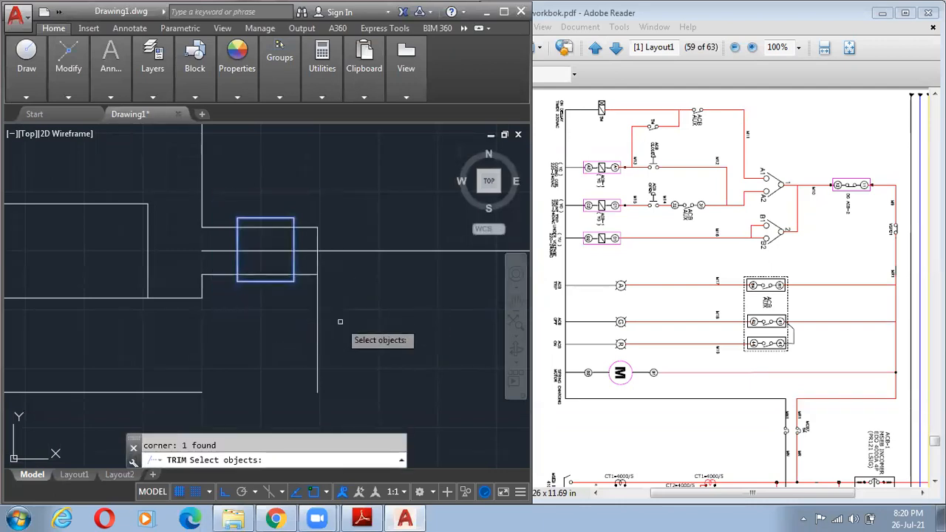
left_click(300, 251)
left_click(313, 227)
left_click(310, 277)
left_click(316, 264)
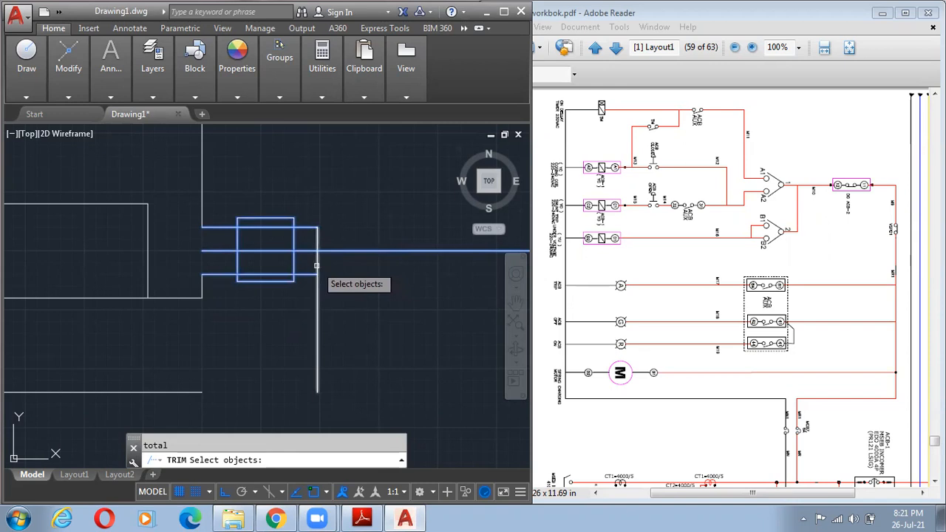
left_click(317, 266)
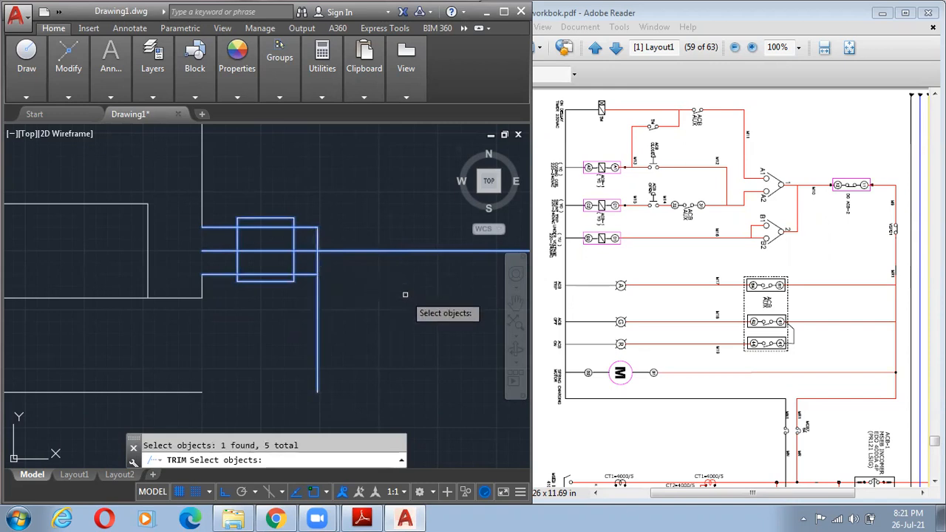
key("Return")
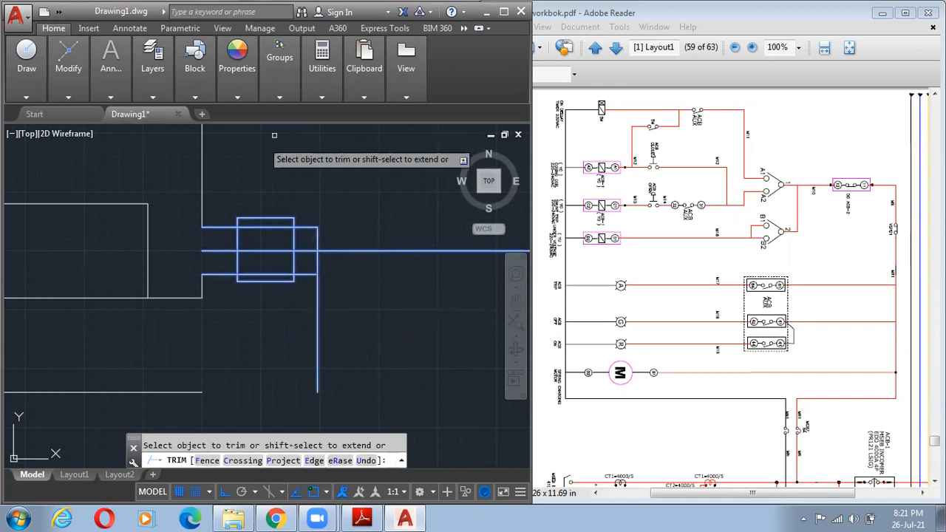
left_click(265, 251)
left_click(263, 227)
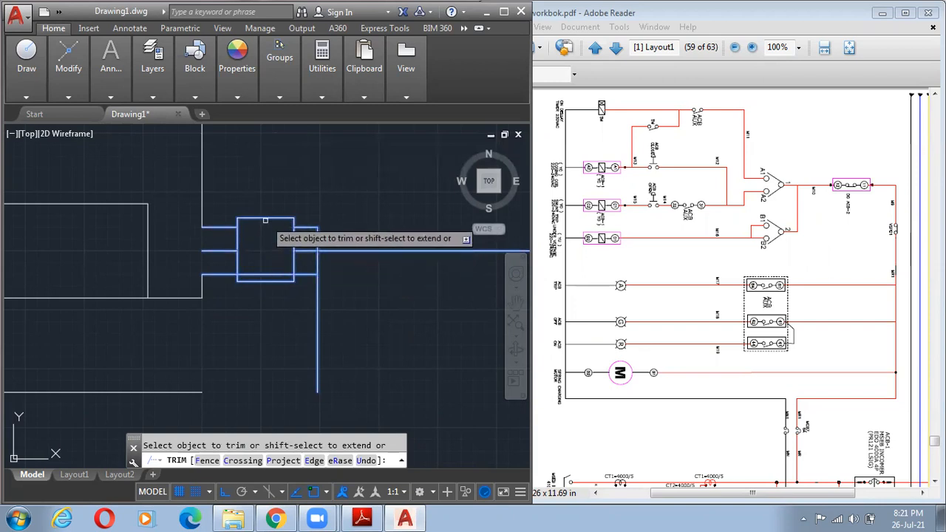
left_click(263, 275)
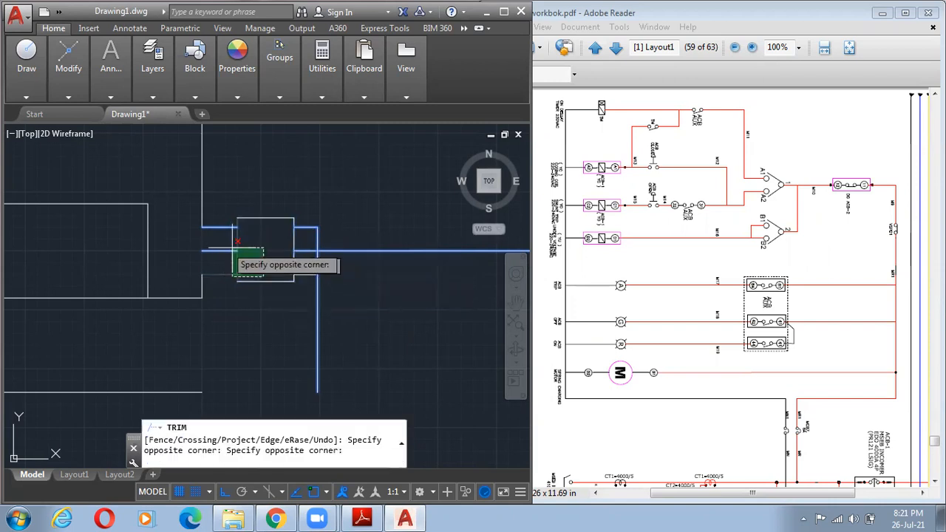
left_click(273, 259)
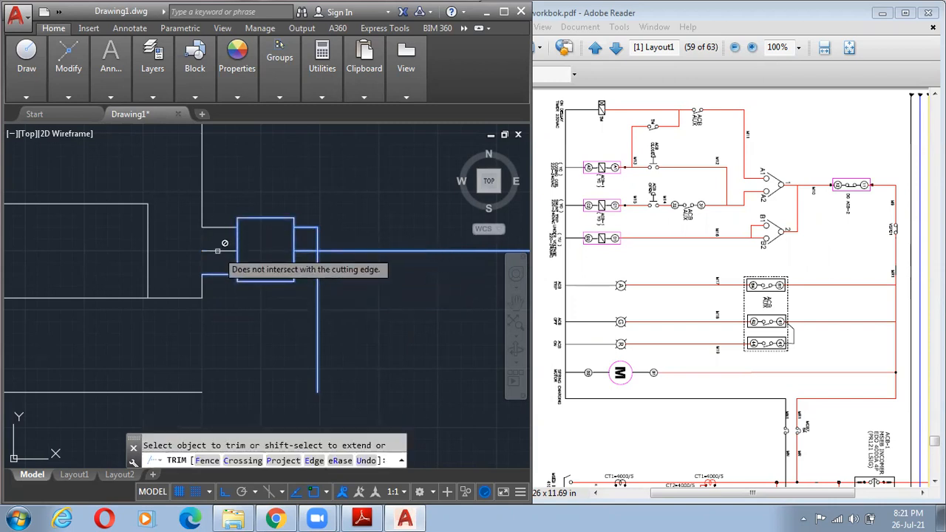
- Trim away the rectangle's bottom edge and delete the rest of the rectangle
left_click(261, 281)
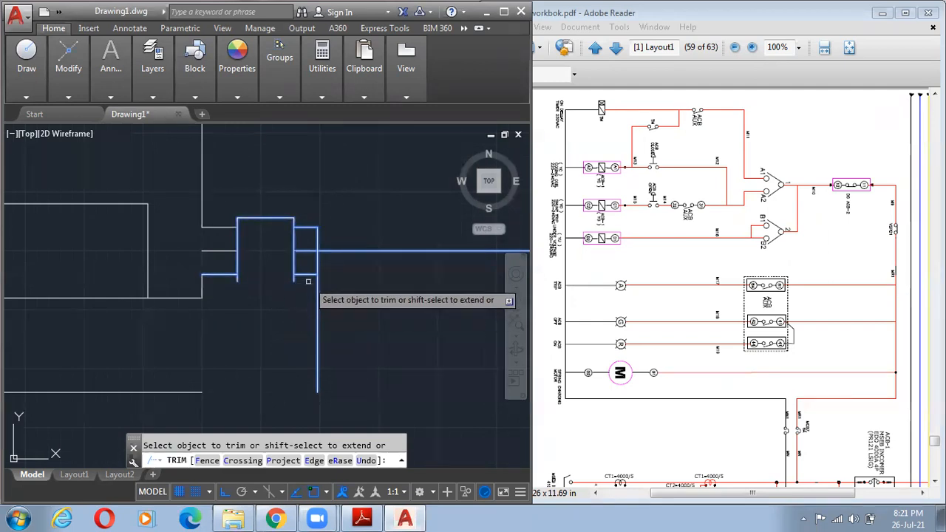
key("Escape")
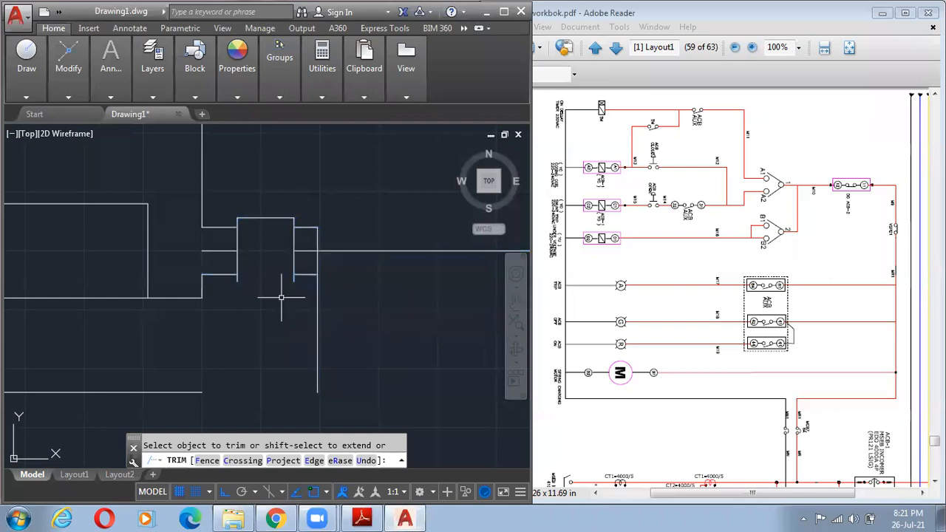
left_click(272, 217)
key("Delete")
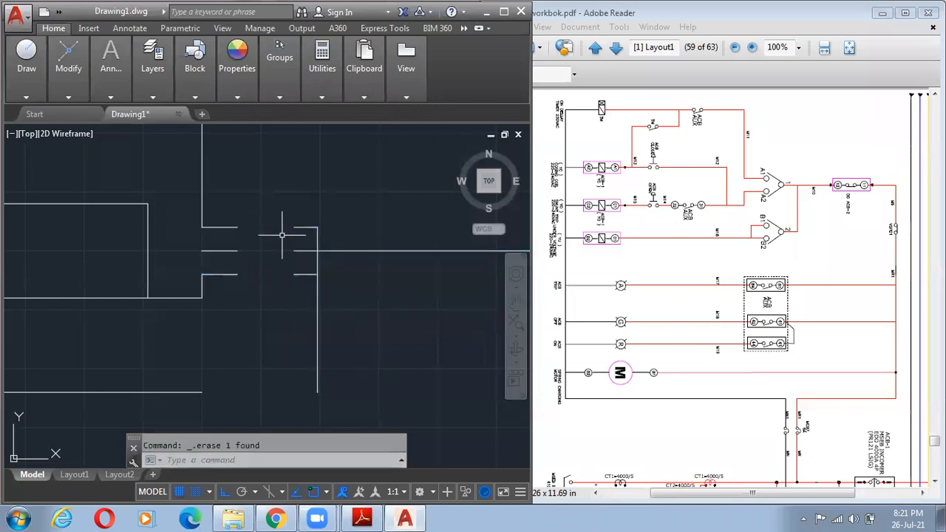
- Delete the lower and upper short horizontal stubs attached to the vertical line, keeping the middle one
left_click(306, 274)
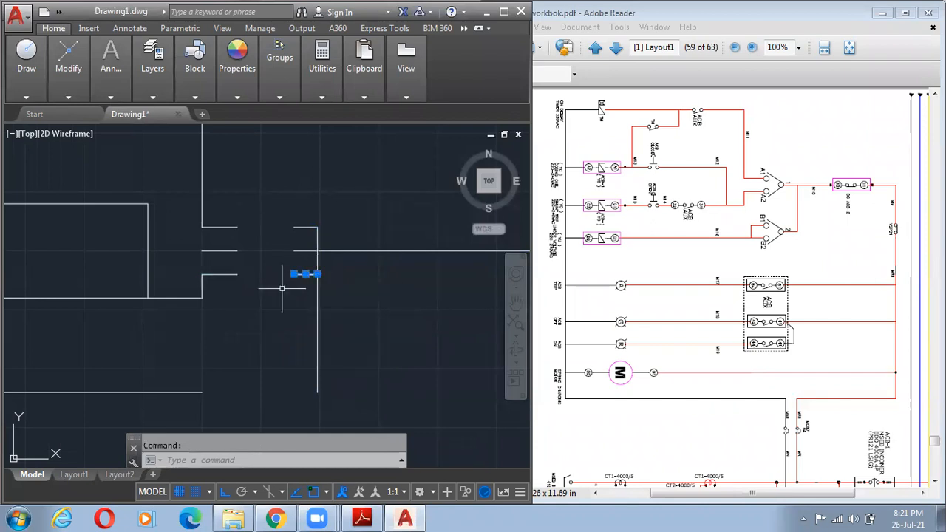
key("Delete")
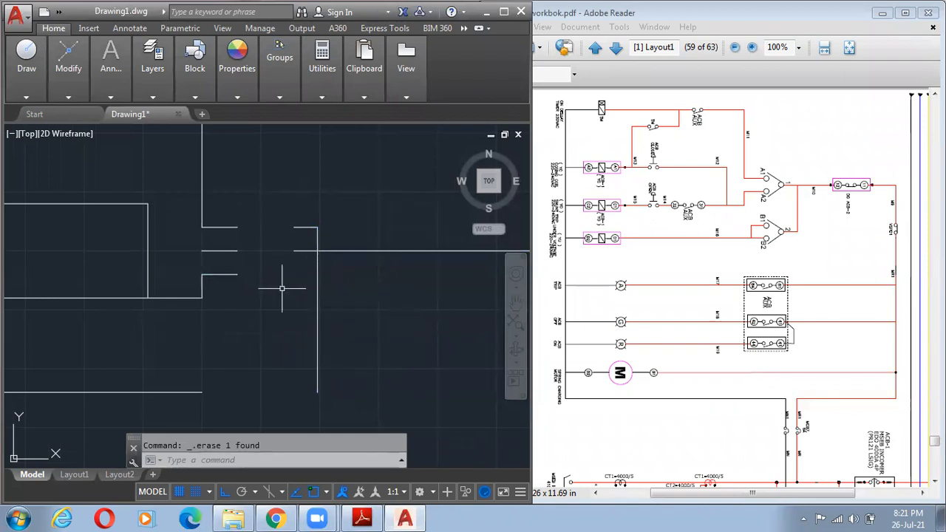
left_click(299, 227)
key("Delete")
- Trim the end of the vertical line that projects above the middle horizontal line
left_click(318, 239)
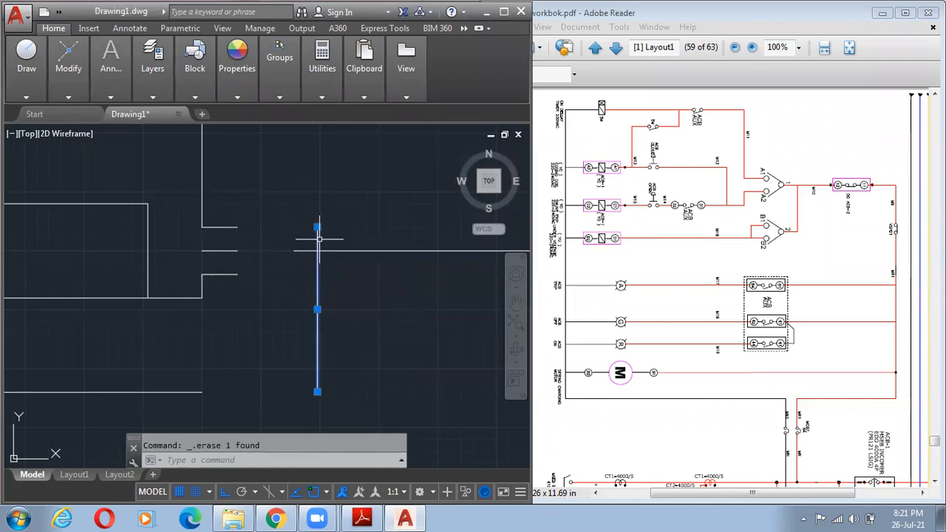
key("Escape")
type("tr")
key("Return")
left_click(267, 207)
left_click(359, 334)
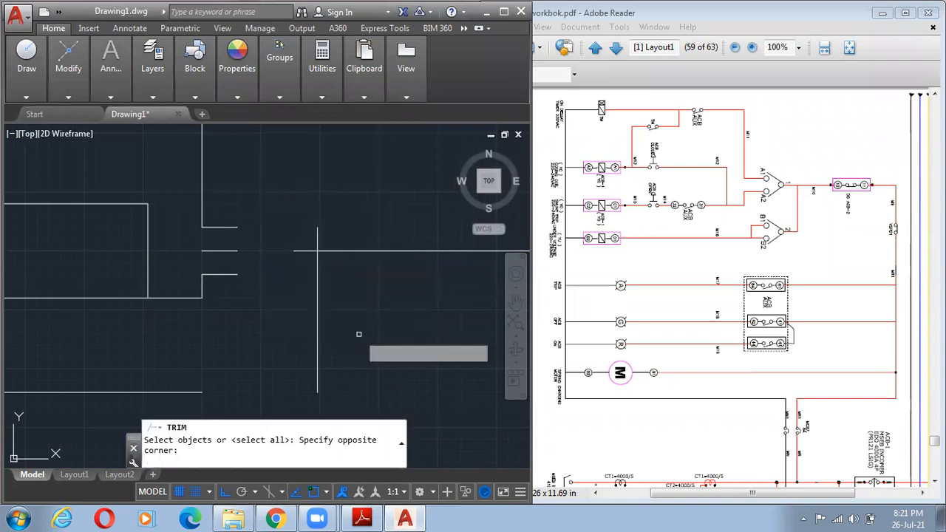
left_click(289, 212)
key("Return")
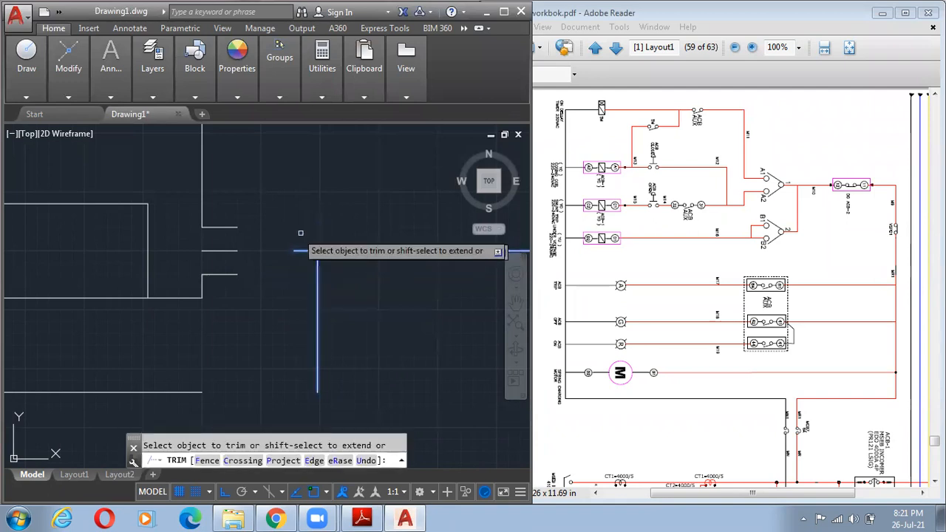
- Delete the middle short horizontal stub, leaving the upper and lower stubs of the contact gap
key("Escape")
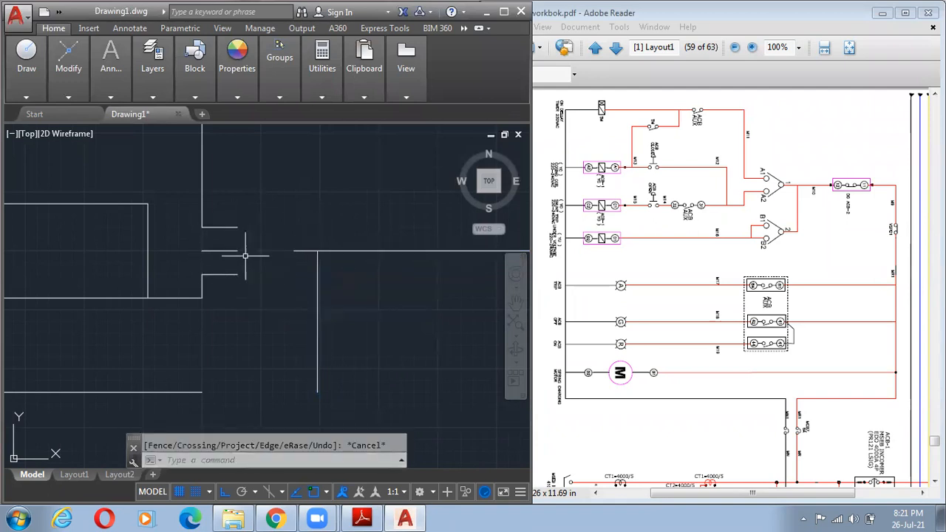
left_click(219, 251)
key("Delete")
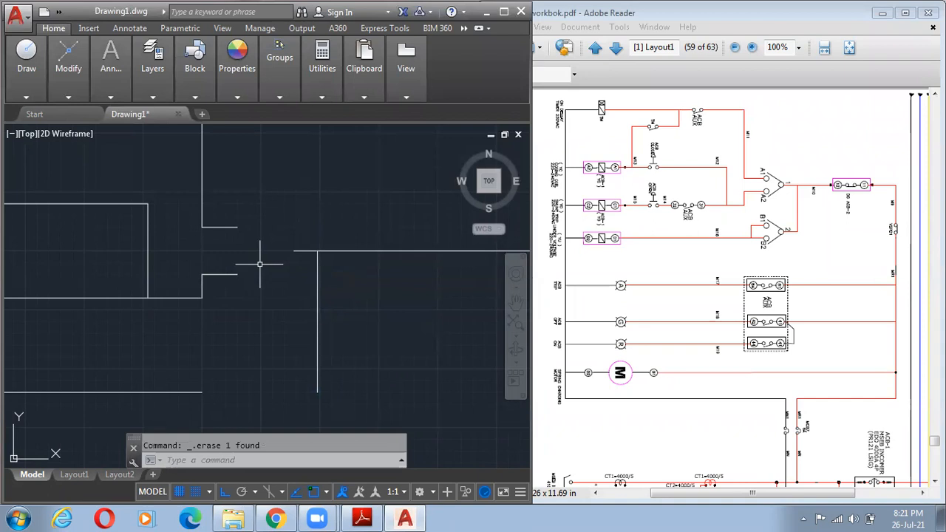
- Extend the short lower branch line to meet the vertical line, maximizing the drawing window for this and restoring it beside the PDF
middle_click_drag(264, 296, 335, 228)
scroll(334, 239, "down", 2)
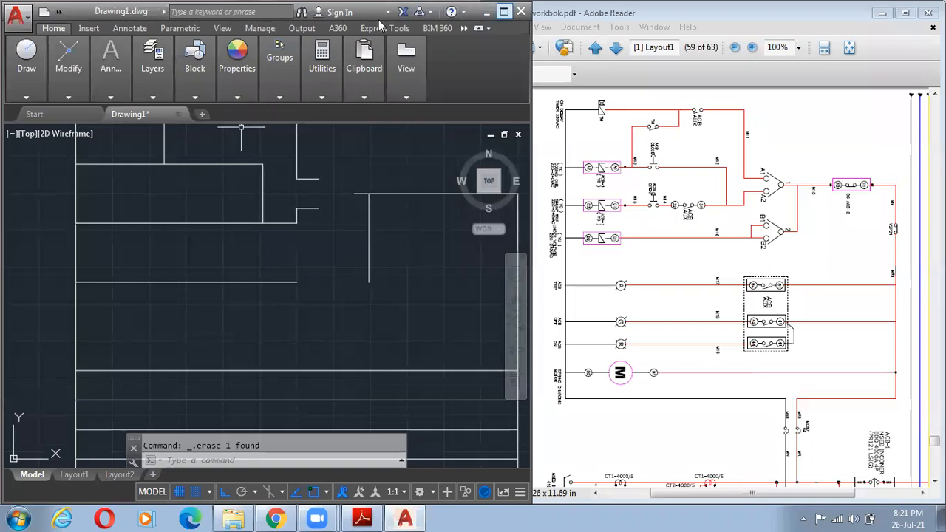
left_click(504, 12)
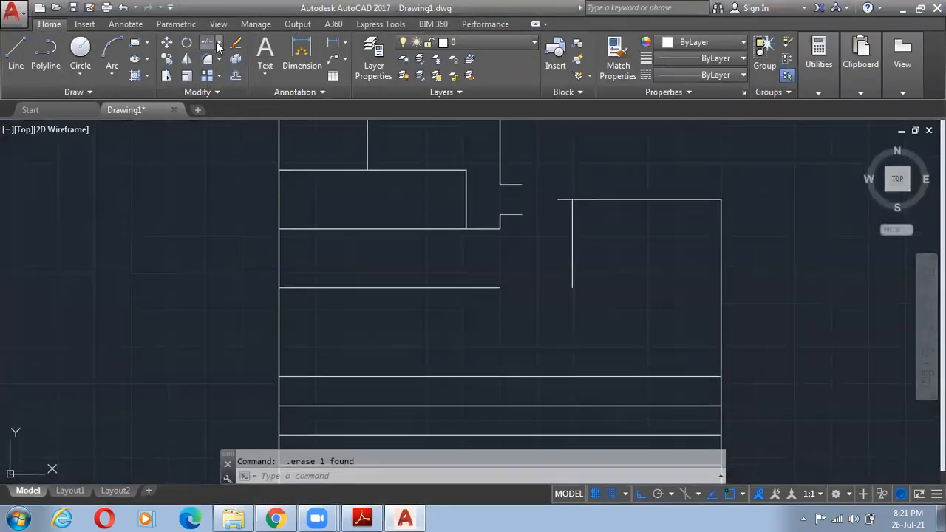
left_click(220, 47)
left_click(214, 74)
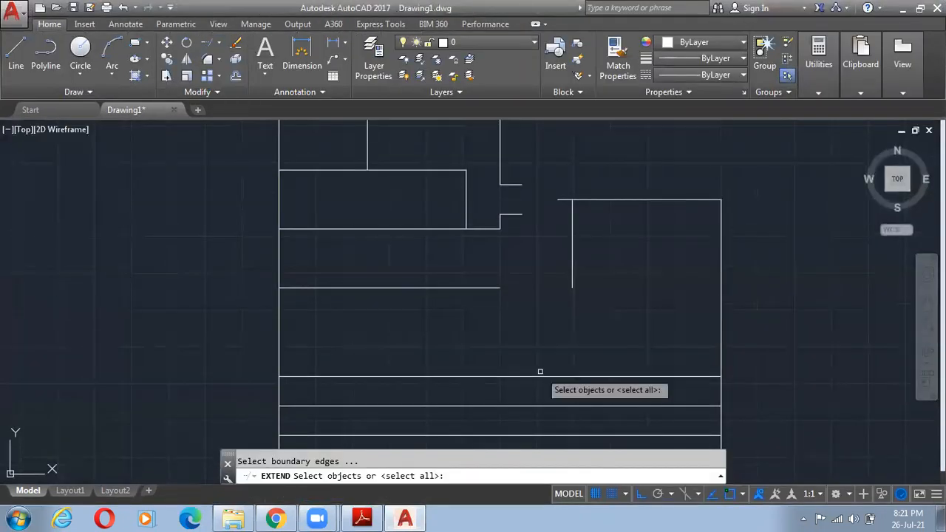
left_click(490, 288)
left_click(571, 265)
left_click(568, 272)
left_click(567, 272)
left_click(591, 308)
left_click(591, 308)
left_click(545, 259)
key("Return")
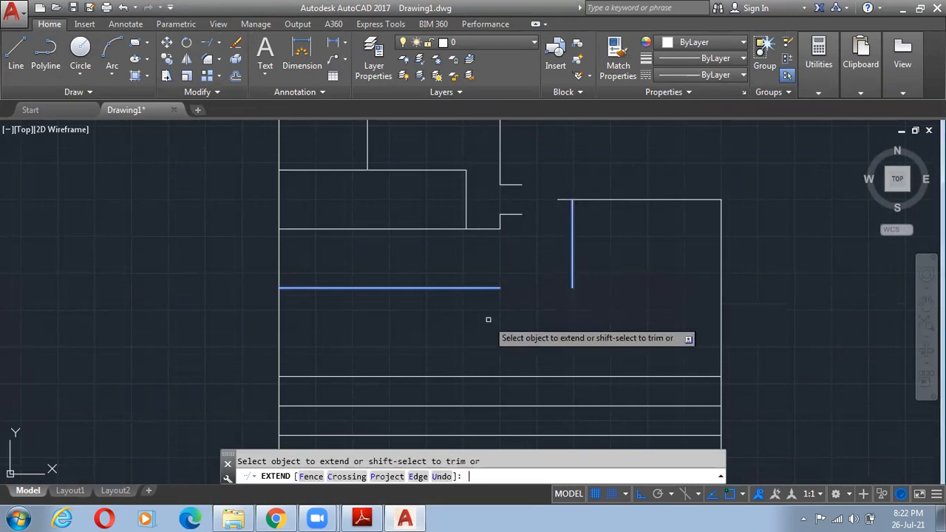
left_click(482, 275)
left_click(492, 311)
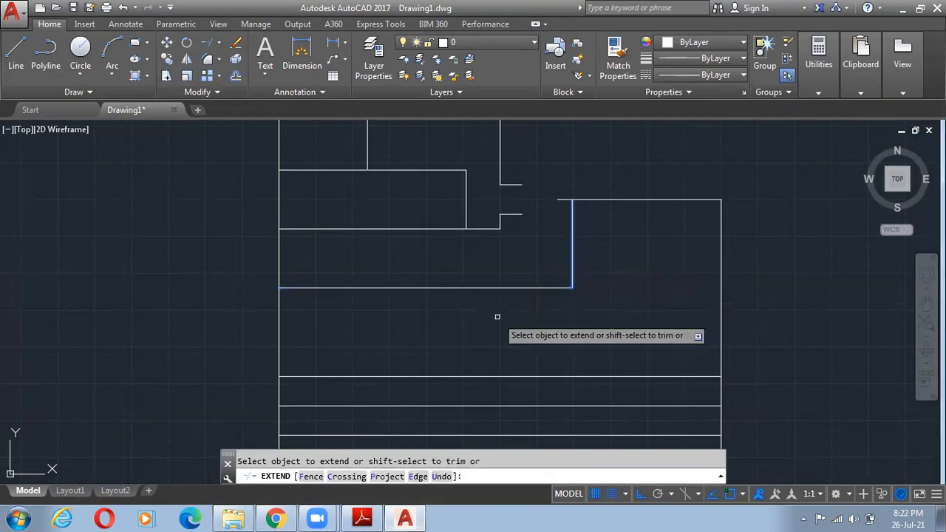
key("Escape")
left_click(903, 55)
left_click(921, 9)
- Offset the extended horizontal branch line upward by 5 mm
mouse_move(423, 246)
middle_mouse_down()
mouse_move(360, 243)
mouse_move(358, 285)
middle_mouse_up()
scroll(359, 271, "down", 2)
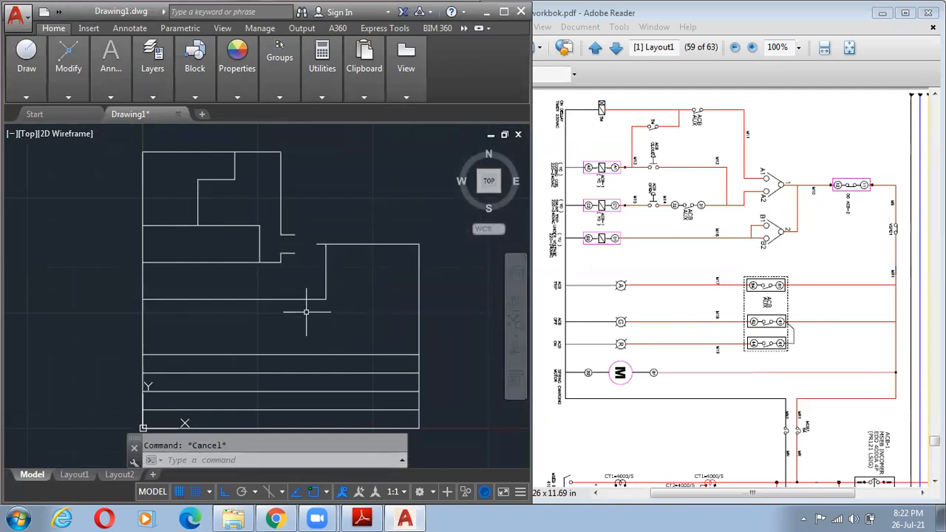
scroll(326, 330, "up", 4)
mouse_move(326, 330)
middle_mouse_down()
mouse_move(389, 343)
mouse_move(356, 353)
middle_mouse_up()
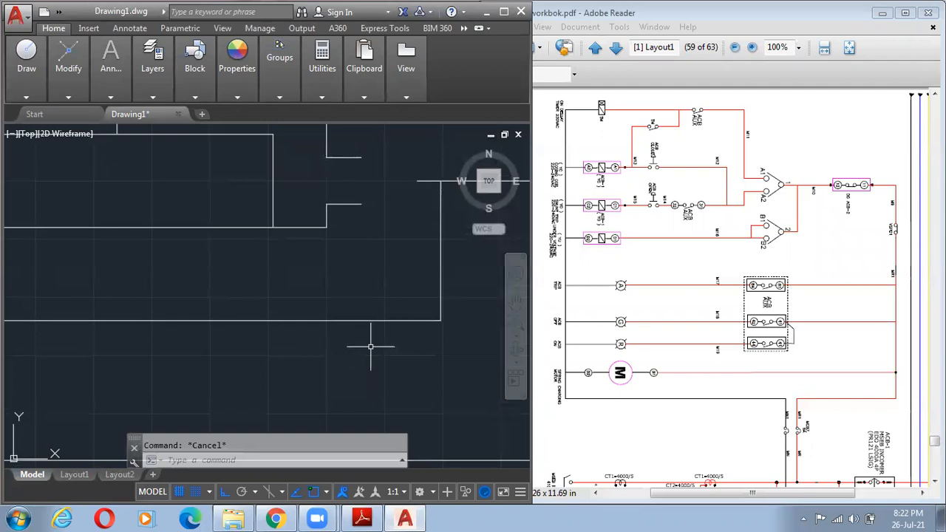
type("o")
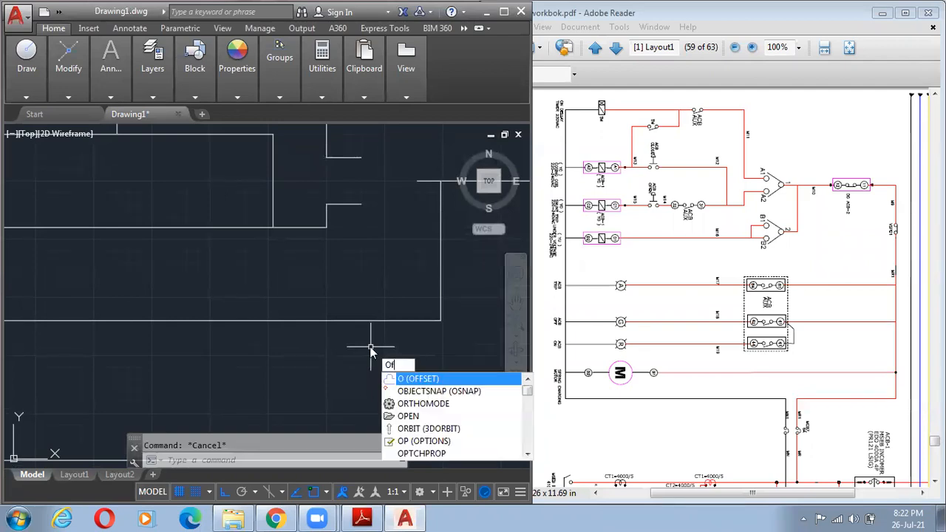
key("Return")
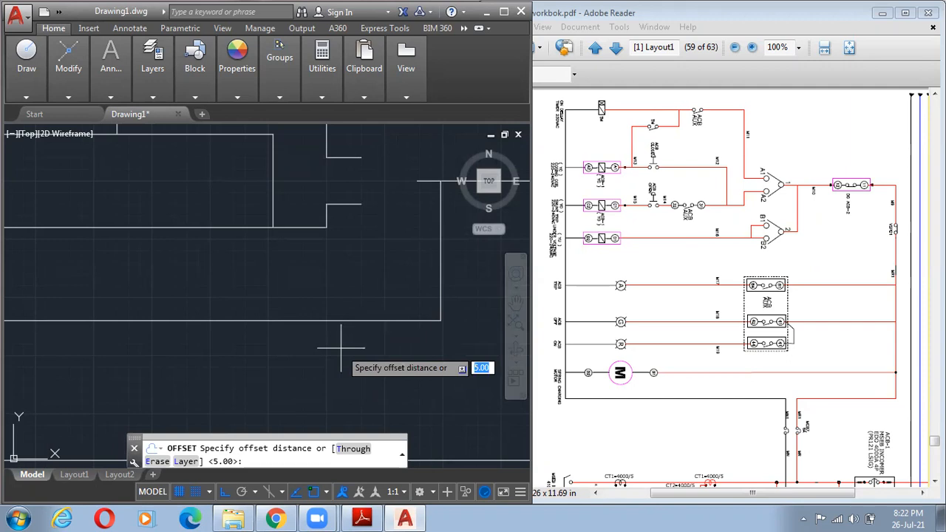
key("Return")
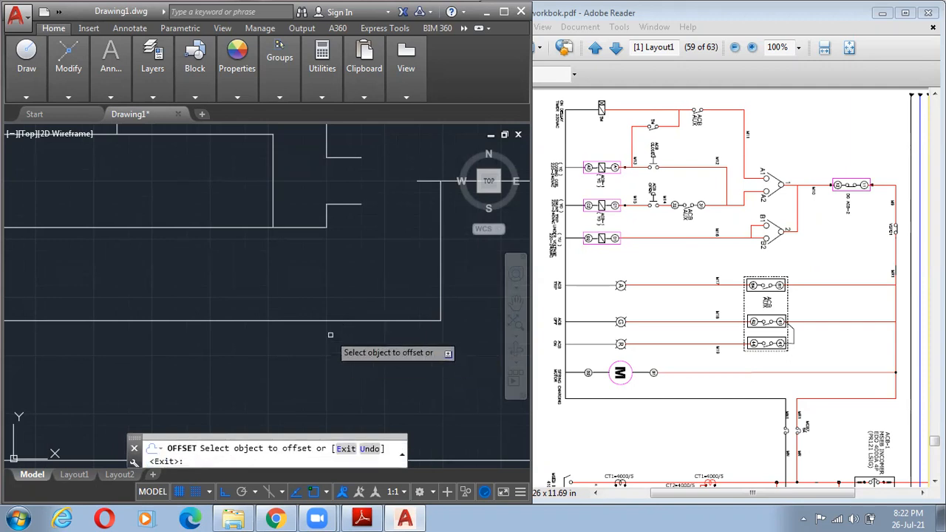
left_click(327, 321)
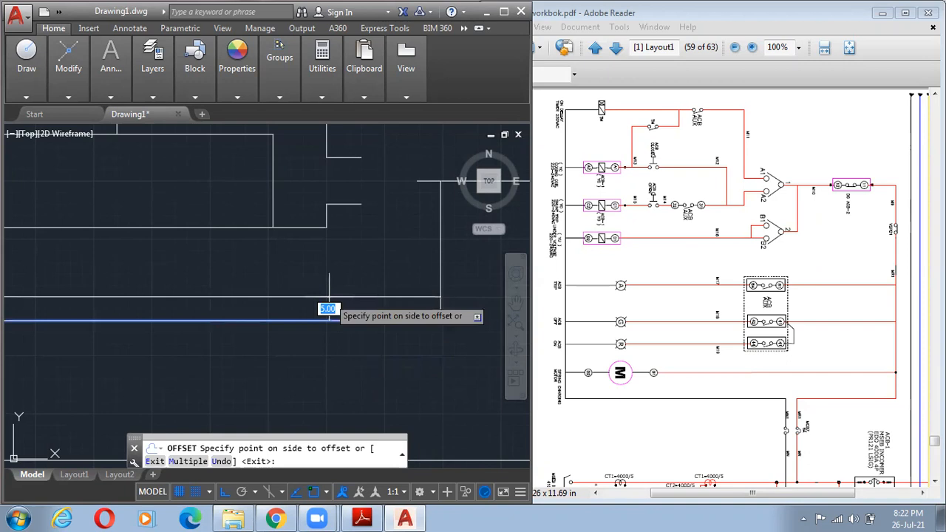
left_click(329, 297)
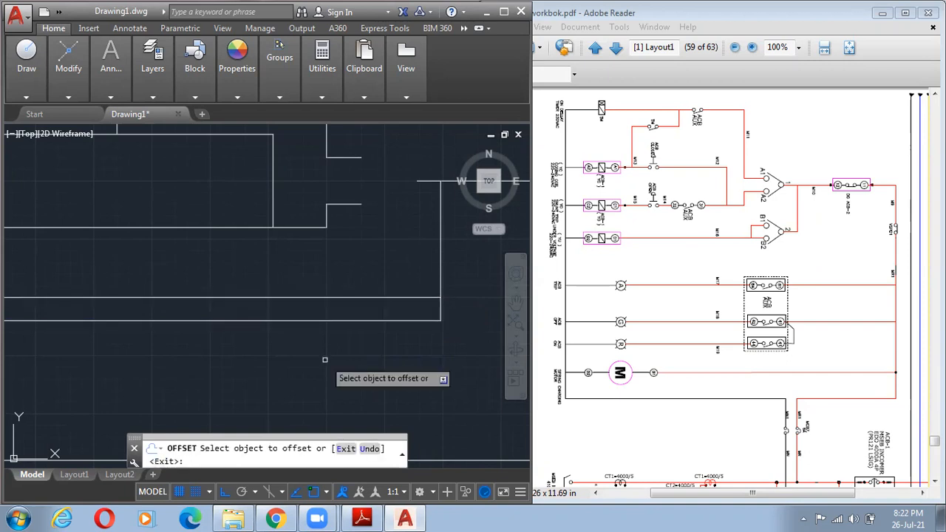
key("Return")
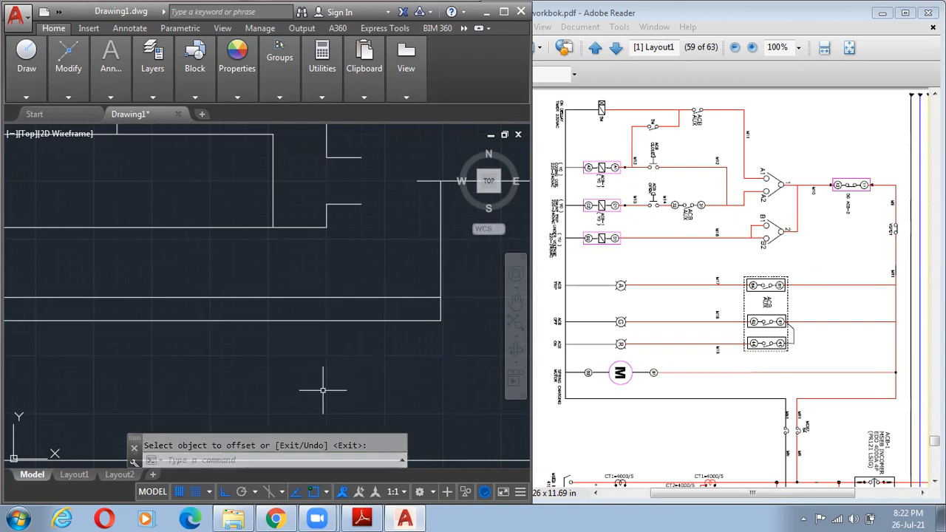
- Offset the new upper parallel line downward by 2.5 mm to place a line midway between the pair
key("Return")
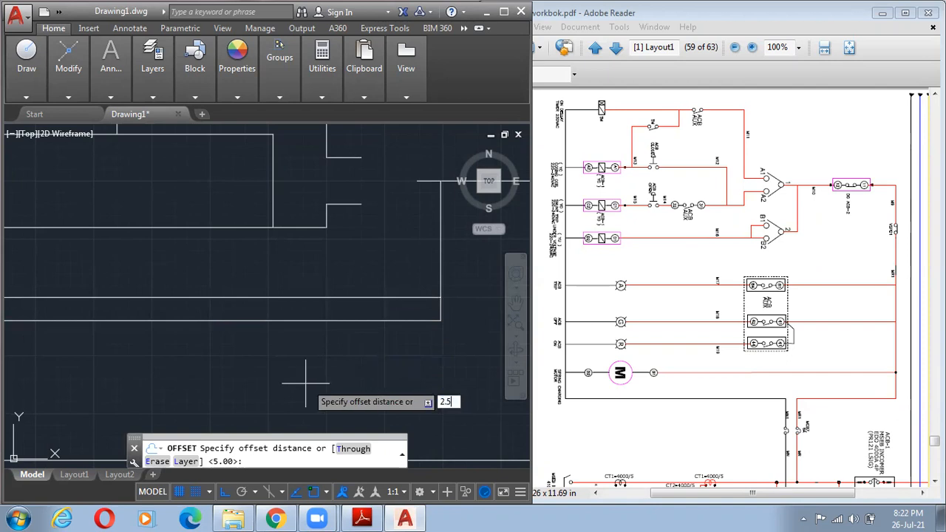
key("Return")
left_click(340, 298)
left_click(341, 309)
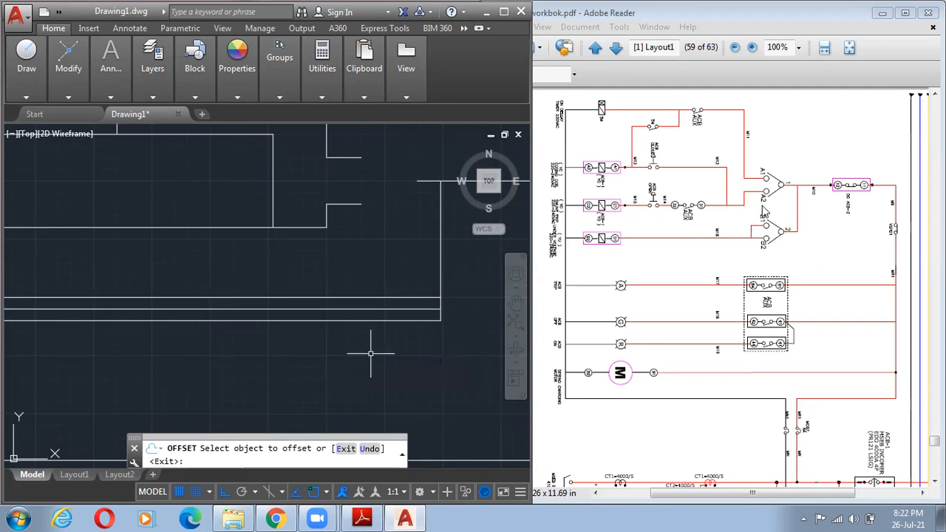
key("Escape")
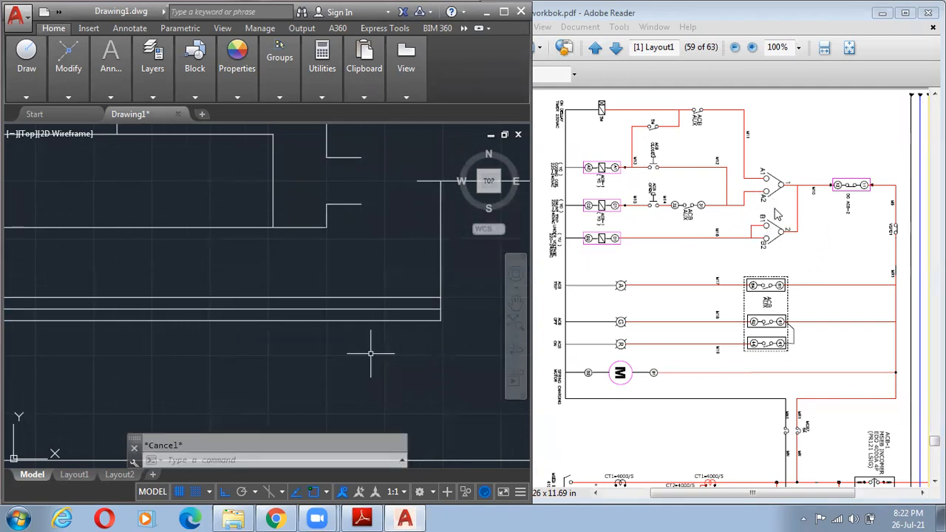
- Draw a 5 mm vertical line from the lowest to the topmost of the three parallel lines
middle_click_drag(440, 265, 420, 252)
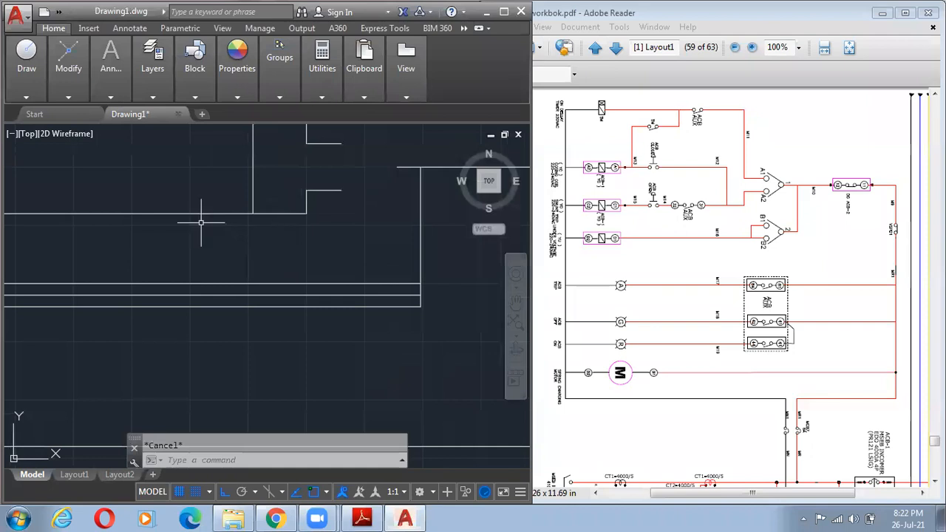
type("l")
key("Return")
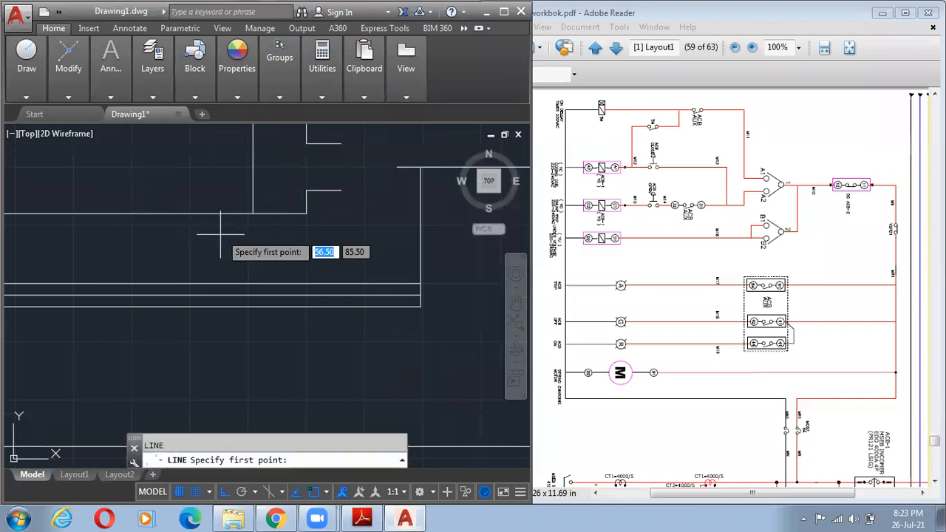
left_click(278, 307)
left_click(278, 284)
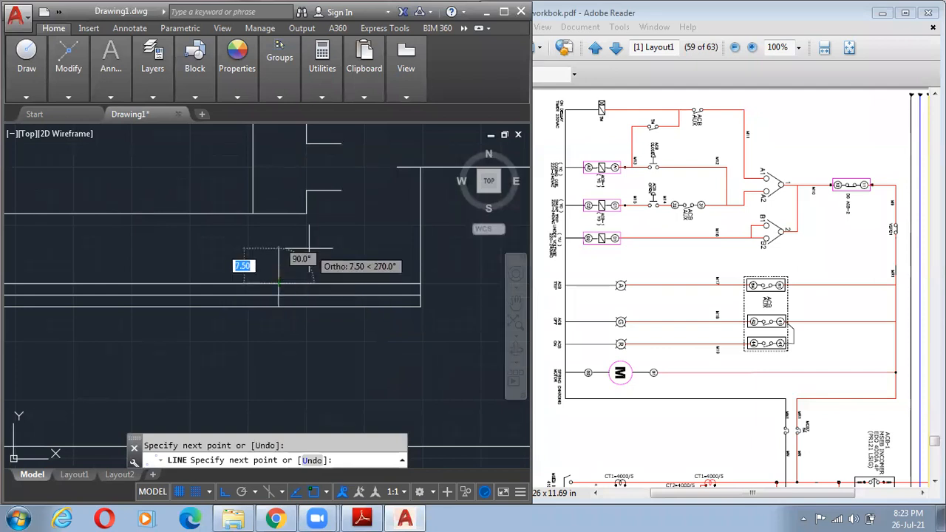
key("Escape")
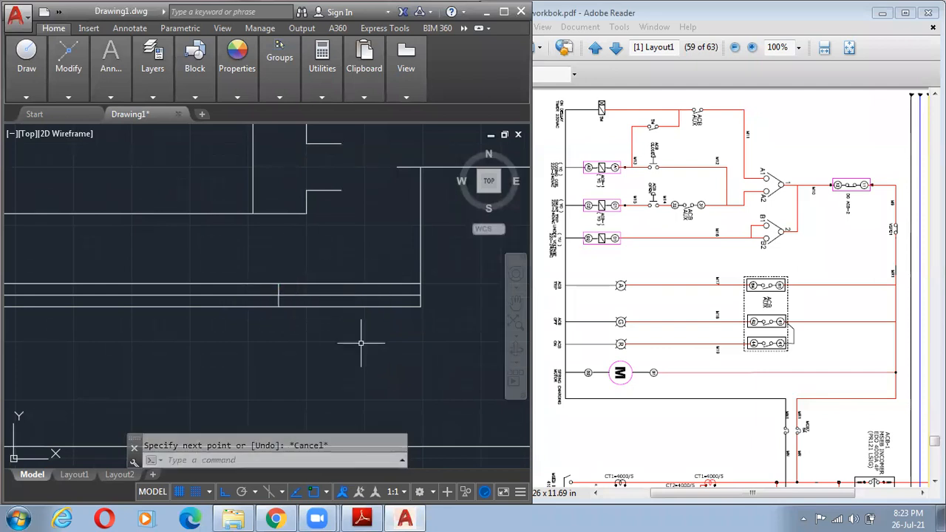
- Trim the top and middle parallel lines away on the left side of the short vertical line
type("tr")
key("Return")
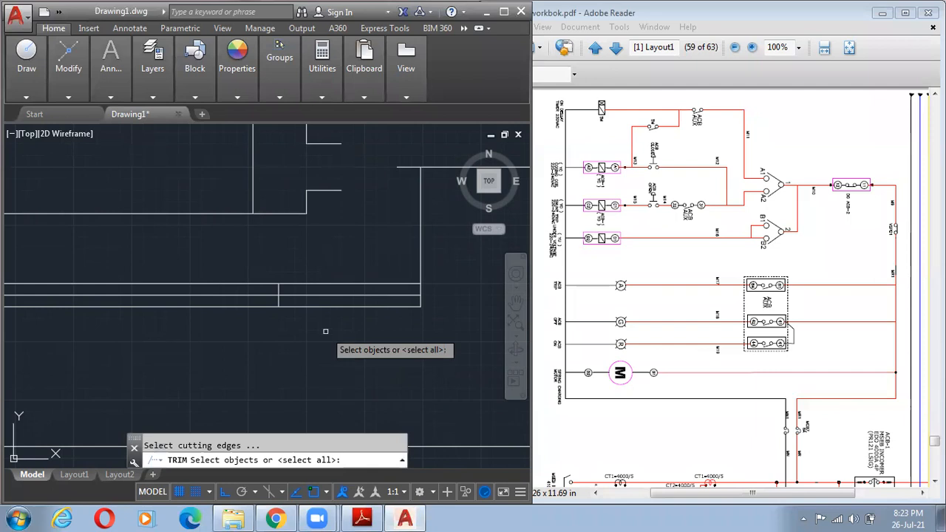
left_click(457, 358)
left_click(222, 254)
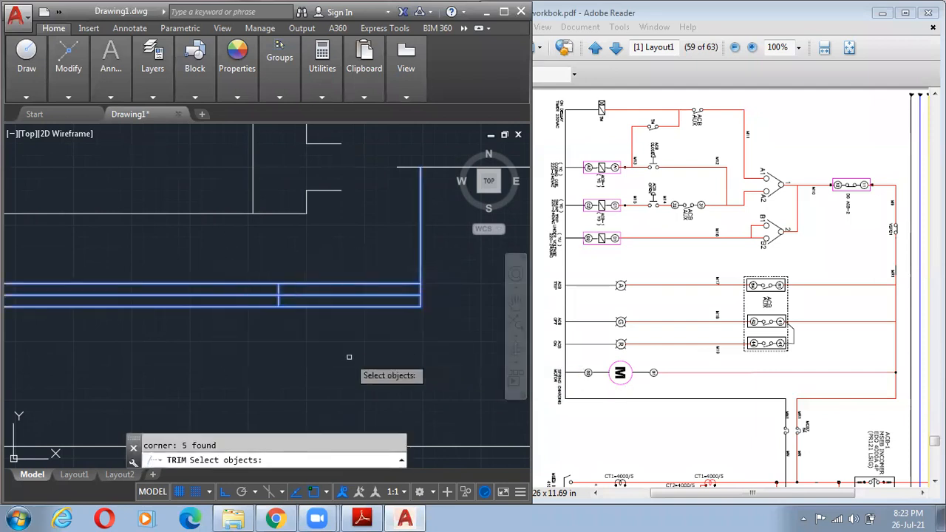
key("Return")
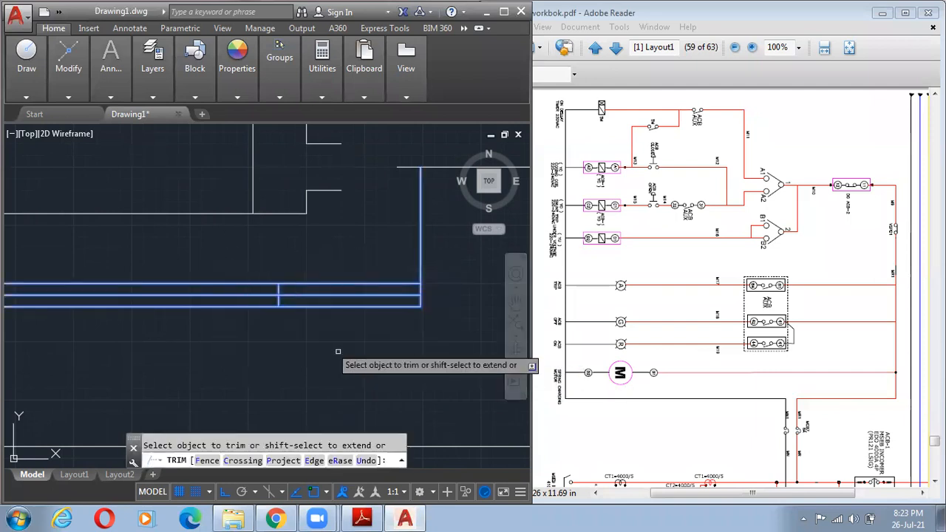
left_click(255, 283)
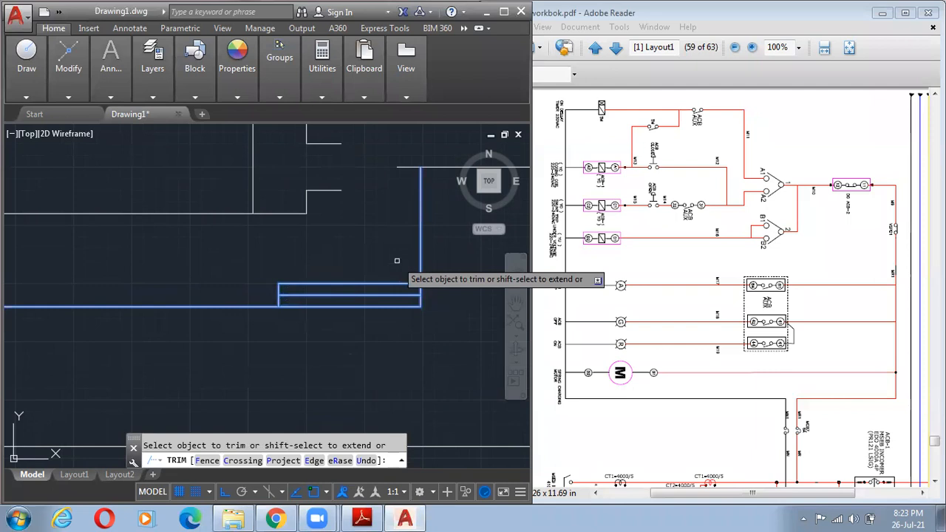
key("Escape")
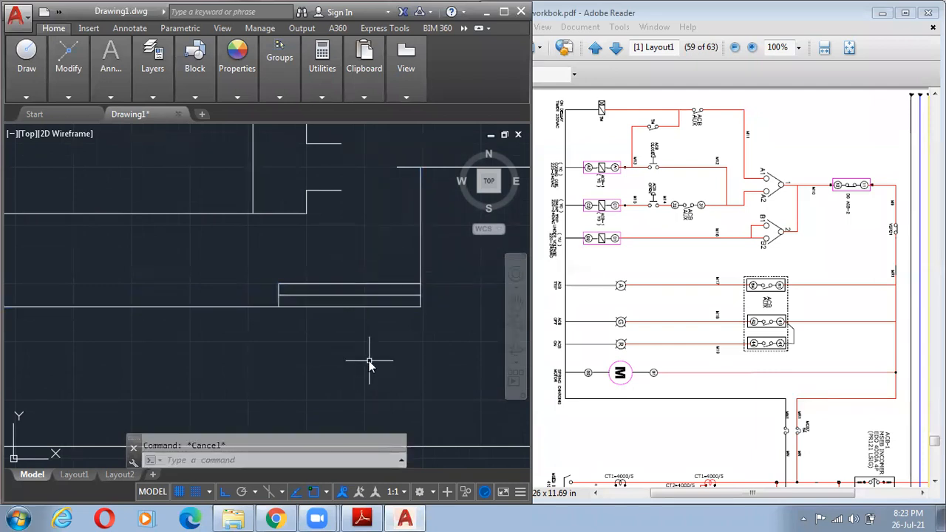
- Draw a second 5 mm vertical line between the top and bottom parallel lines, nearer the long vertical line
key("l")
key("Return")
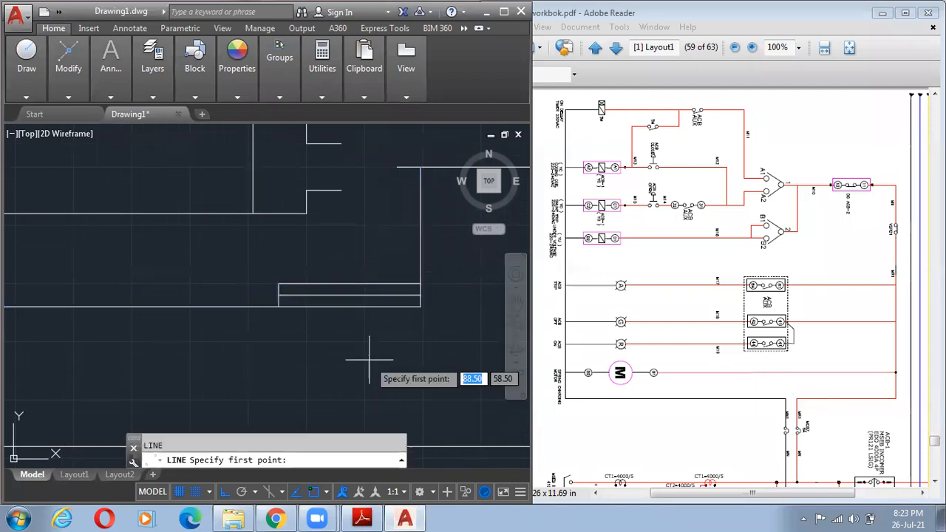
left_click(358, 284)
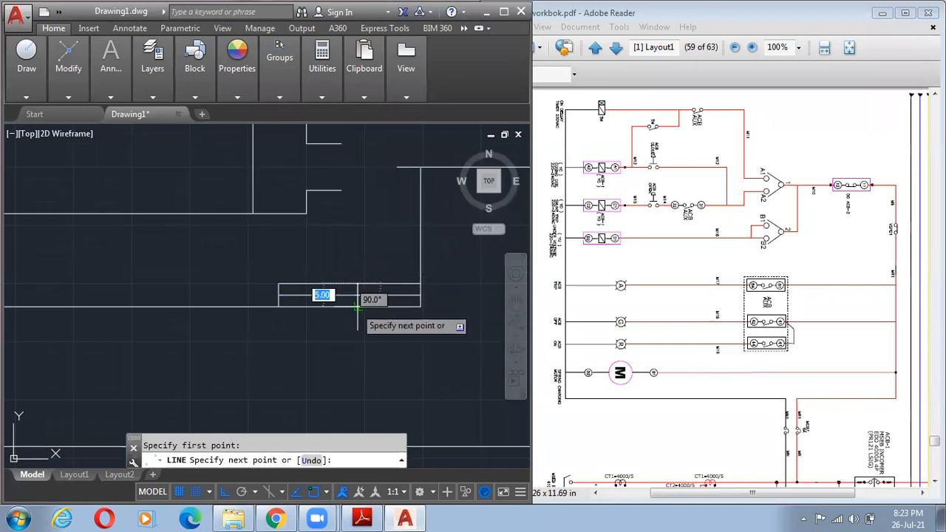
left_click(358, 308)
key("Escape")
- Trim the outer lines beyond the second vertical line, the middle line inside the box and the long vertical line's projecting end
type("tr")
key("Return")
left_click(513, 359)
left_click(277, 255)
key("Return")
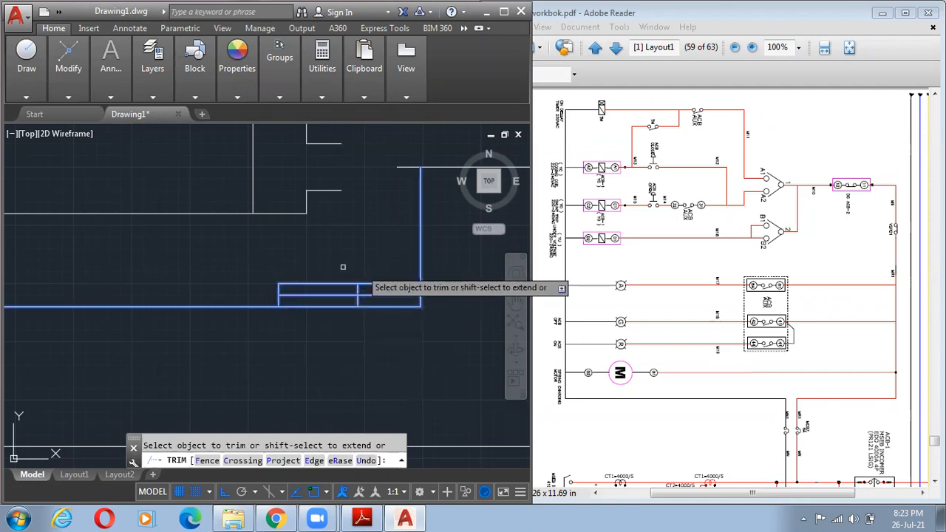
left_click(400, 306)
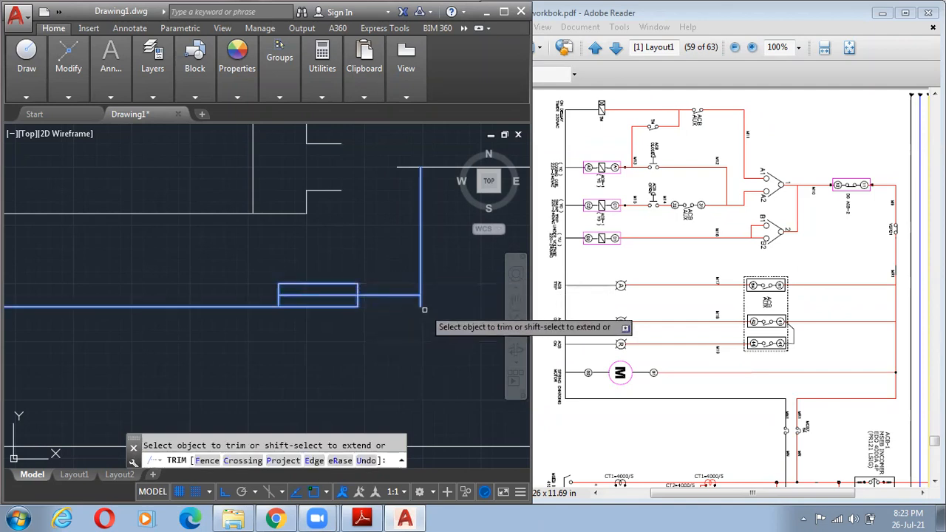
left_click(331, 294)
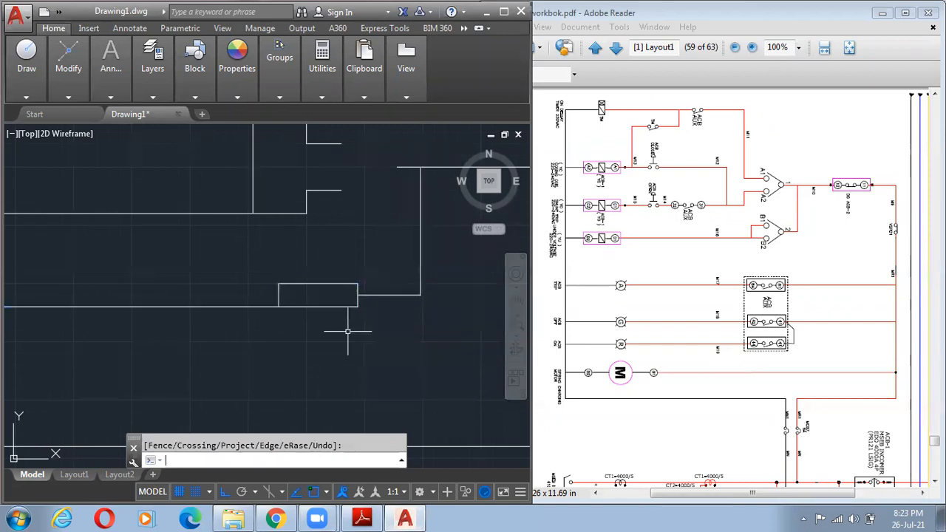
key("Escape")
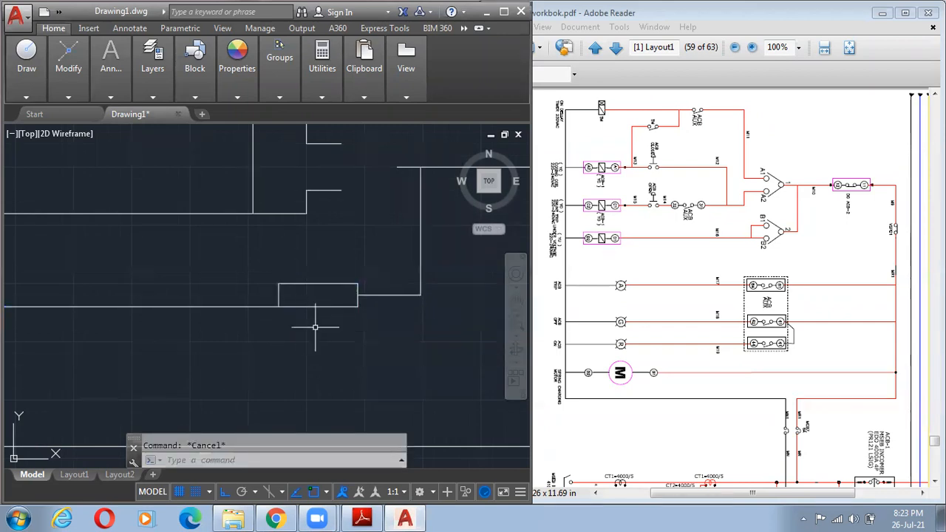
- Draw a rectangle over the middle of the small box, crossing its upper and lower edges
type("t")
key("BackSpace")
type("re")
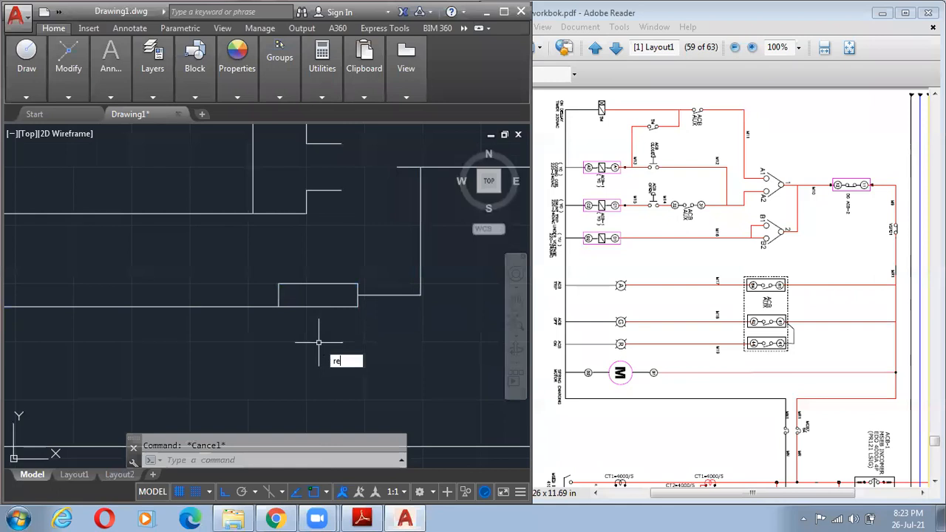
type("c")
key("Return")
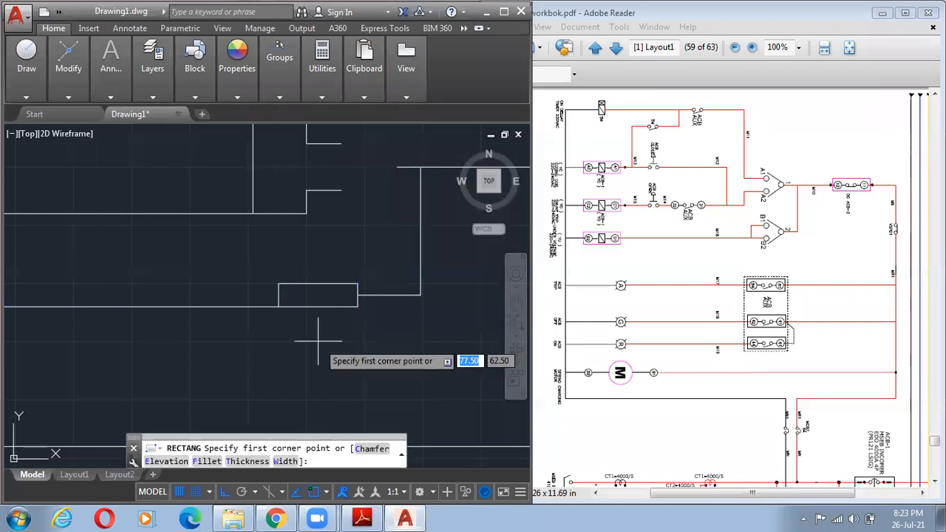
left_click(298, 271)
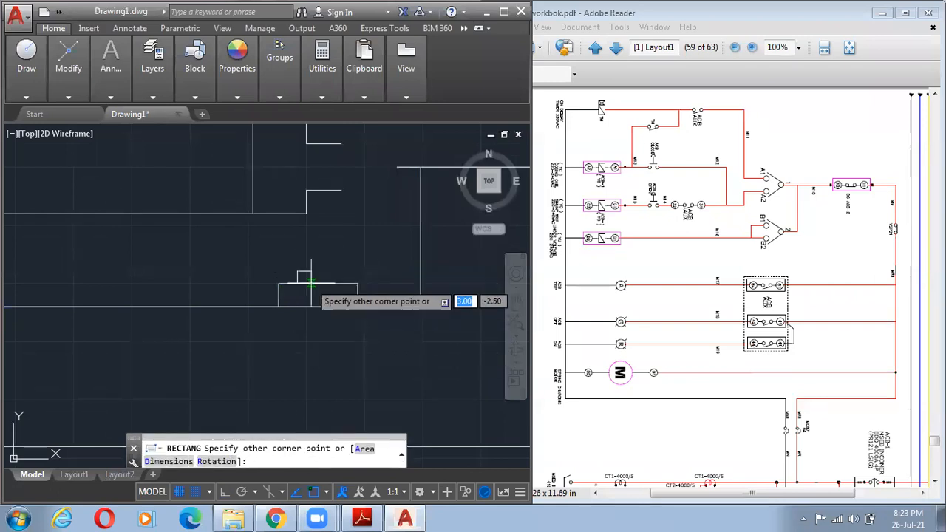
left_click(342, 316)
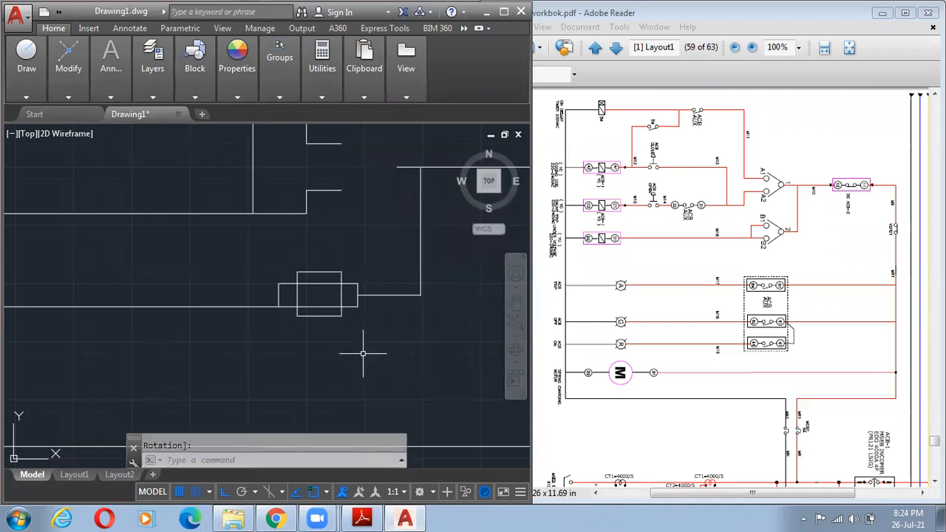
- Extend the feed line on the small box's right side leftward to the right edge of the new rectangle
type("ex")
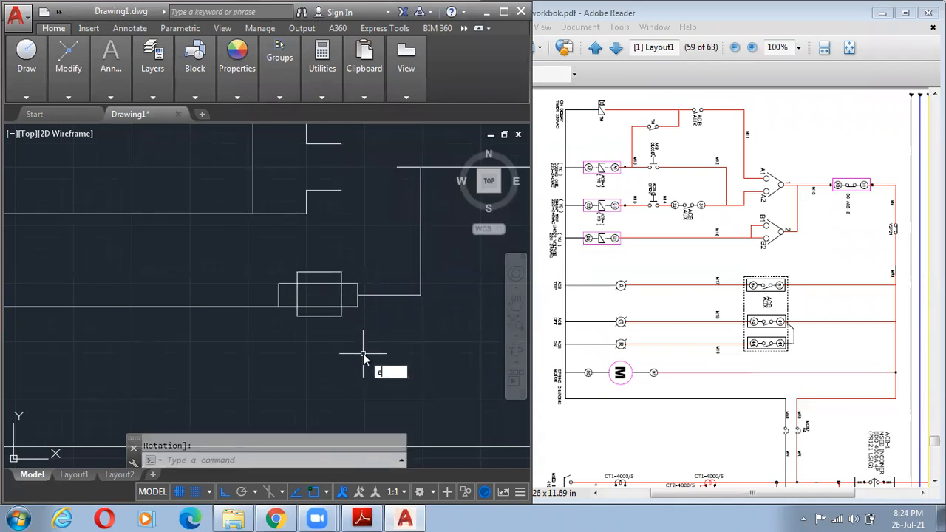
key("Return")
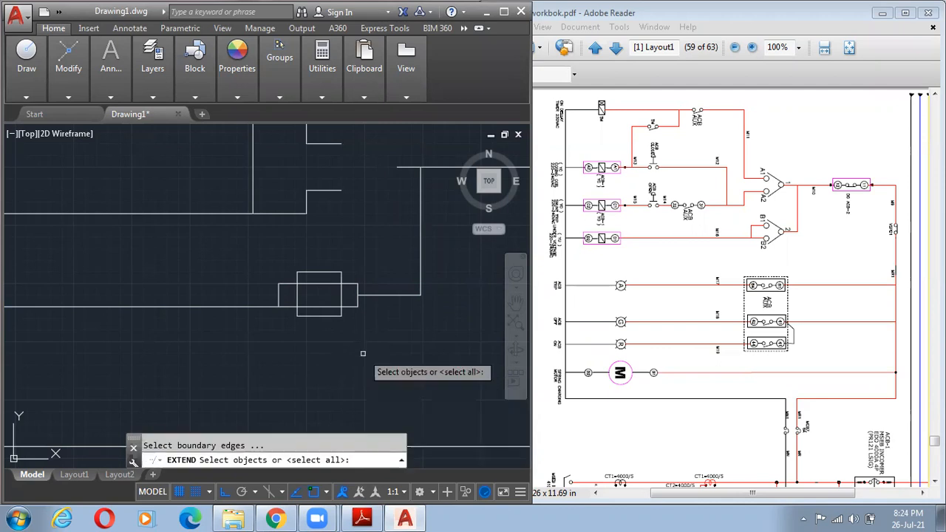
left_click(370, 297)
left_click(390, 285)
left_click(338, 335)
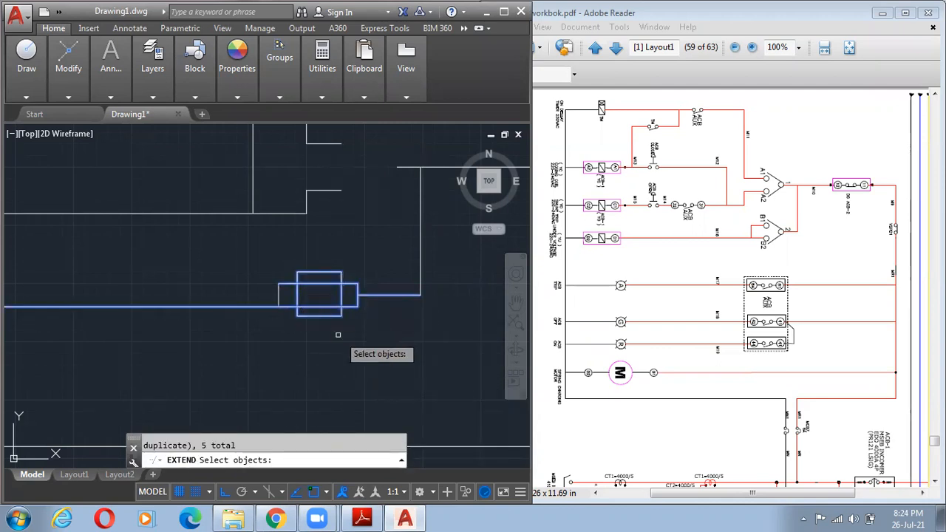
key("Return")
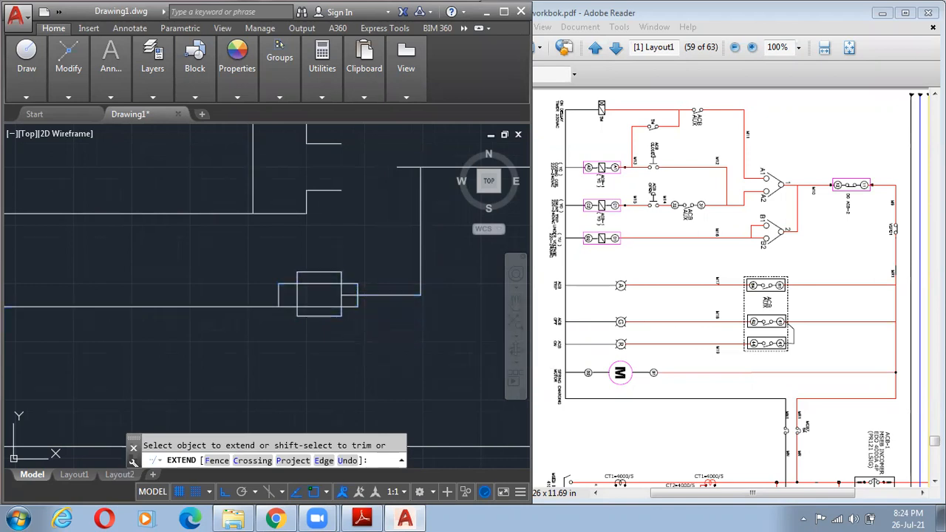
key("Escape")
- Trim the small box's lines inside the rectangle and its lower-right corner below the feed line
type("tr")
key("Return")
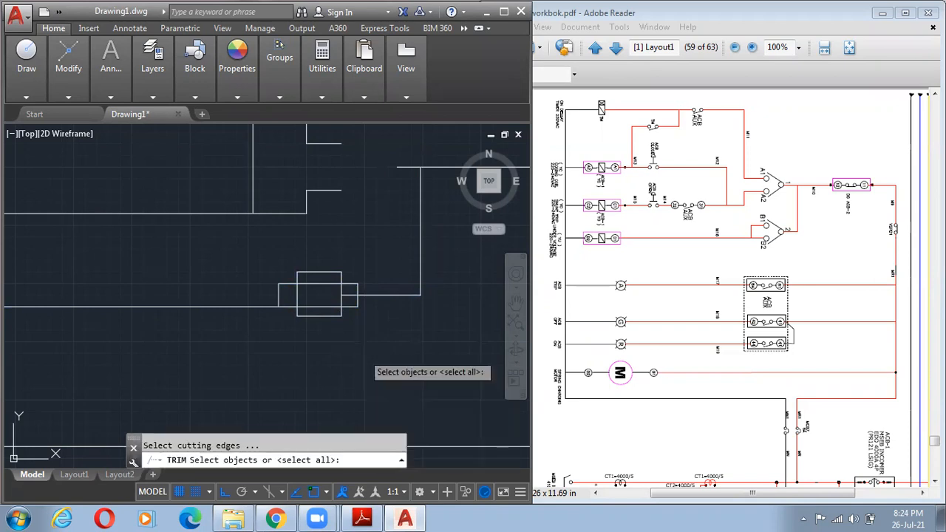
left_click(437, 363)
left_click(211, 237)
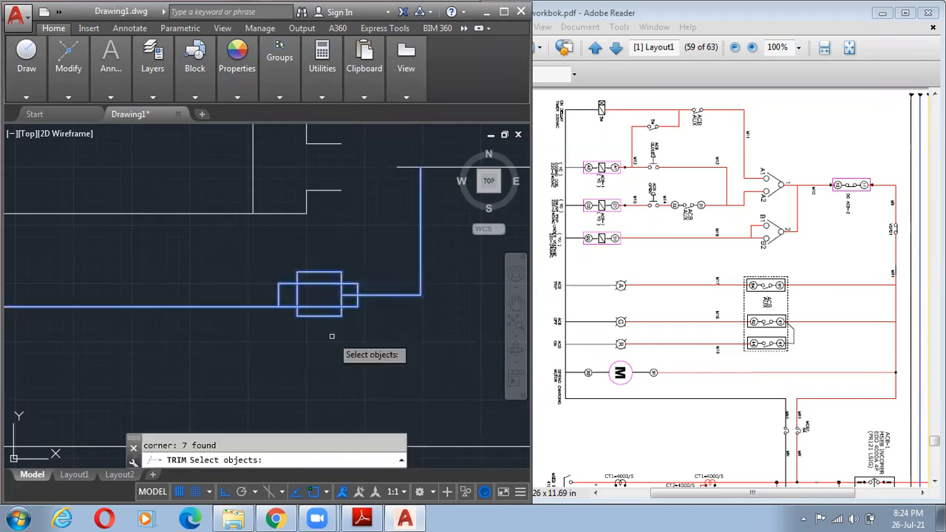
key("Return")
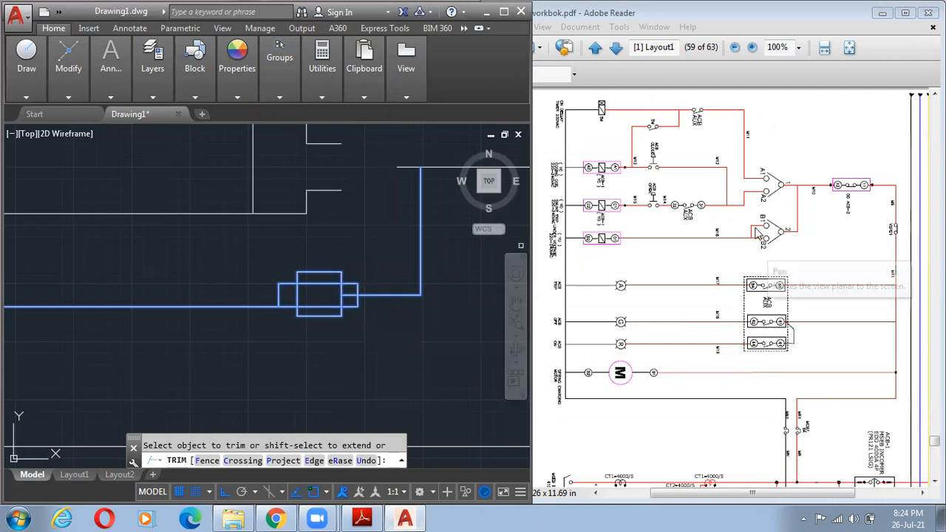
left_click(360, 303)
left_click(363, 305)
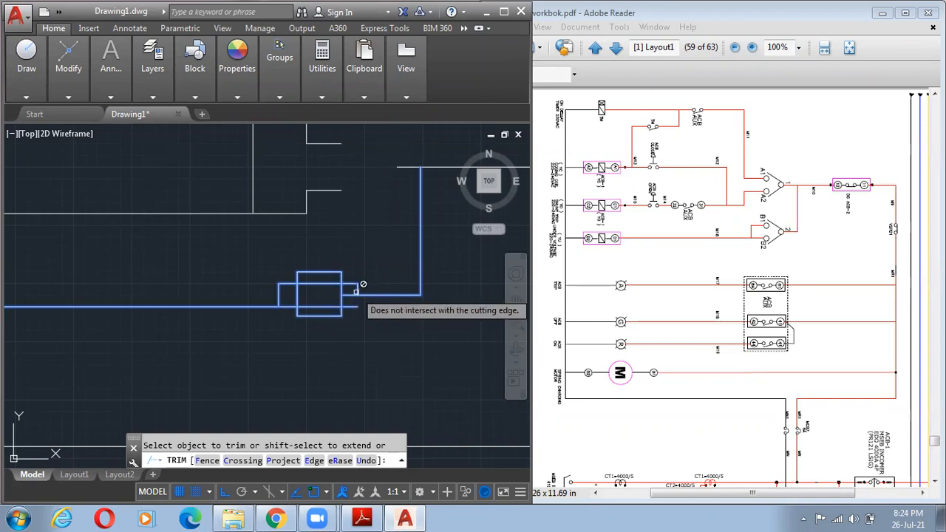
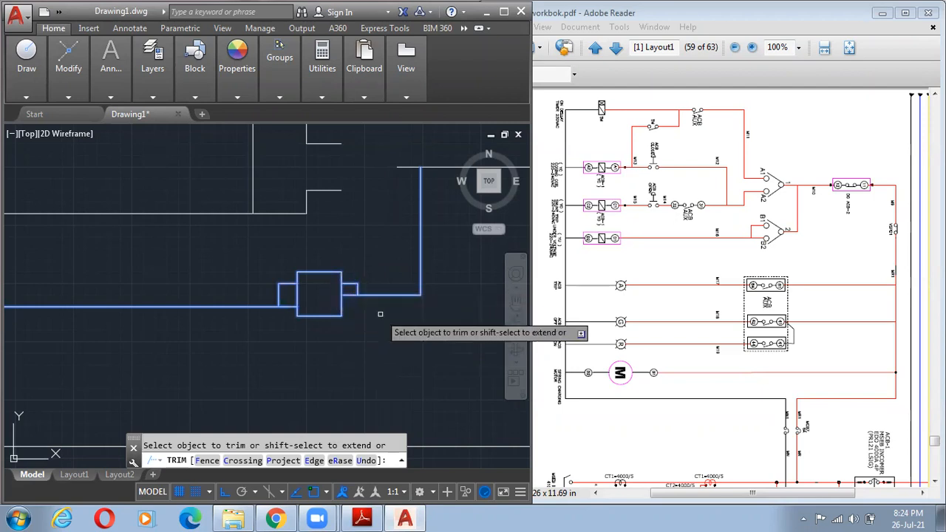
left_click(359, 286)
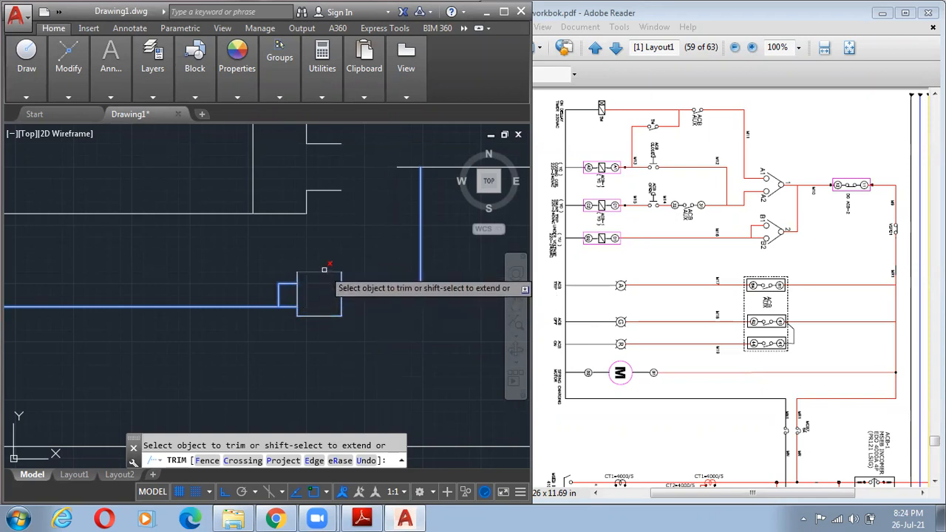
- Trim away the rectangle's top and bottom edges and erase its two remaining vertical sides
left_click(324, 271)
left_click(322, 317)
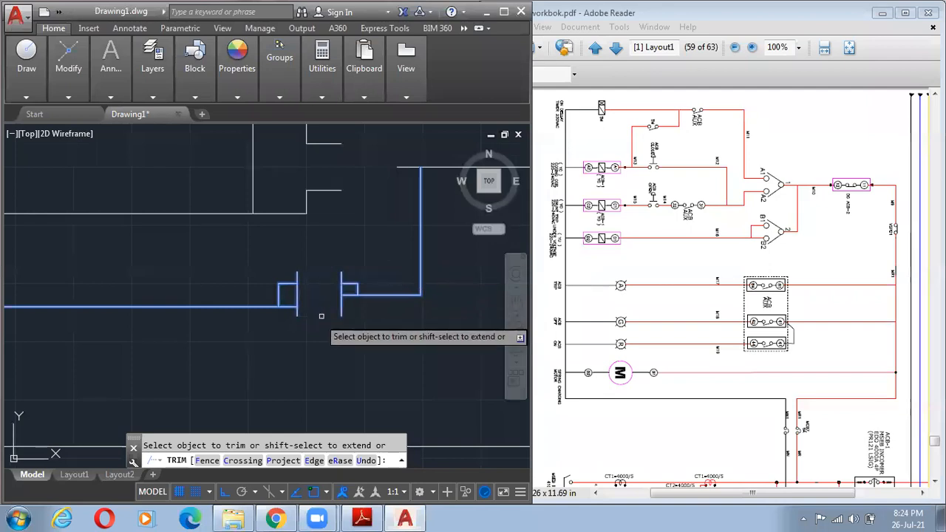
left_click(322, 317)
left_click(343, 311)
left_click(343, 311)
left_click(341, 311)
key("Delete")
left_click(296, 288)
key("Delete")
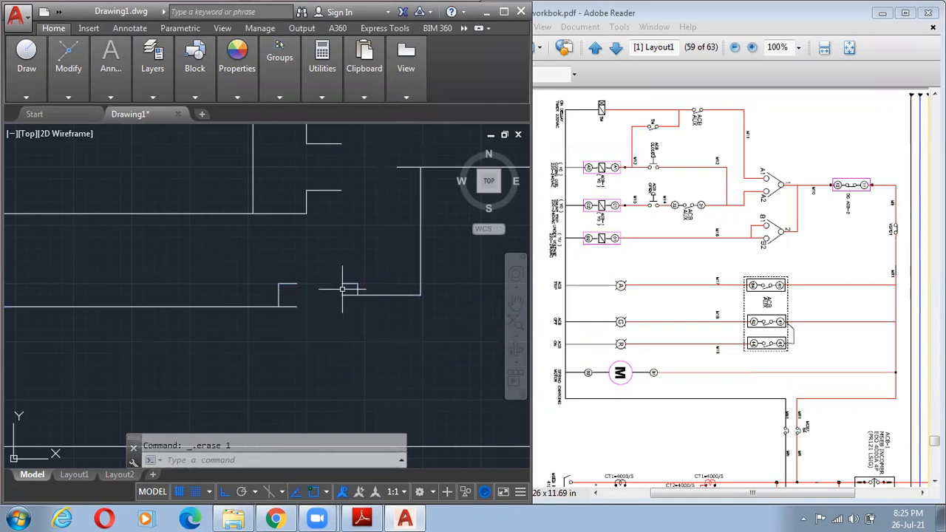
- Erase the leftover horizontal and vertical pieces of the small box above the right feed line
left_click(360, 290)
left_click(356, 289)
left_click(334, 276)
left_click(346, 286)
left_click(350, 284)
key("Delete")
scroll(369, 318, "down", 4)
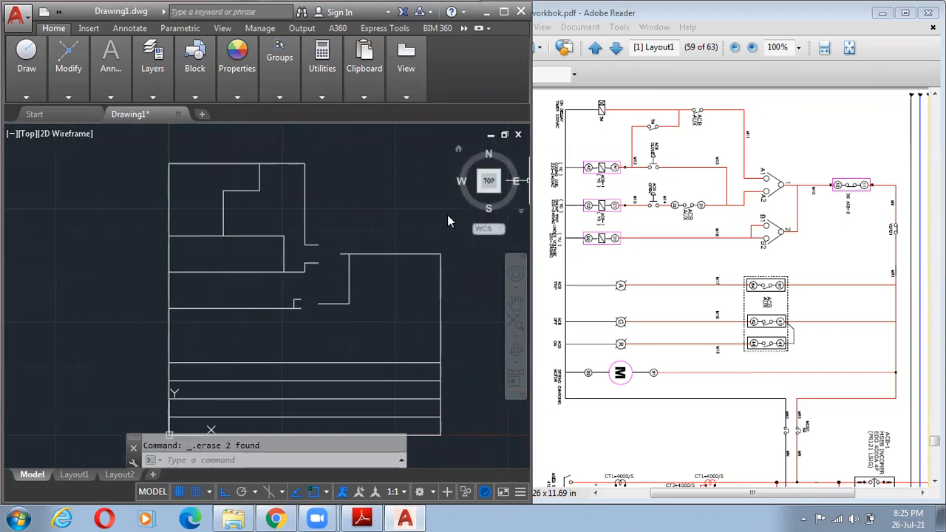
scroll(248, 221, "up", 2)
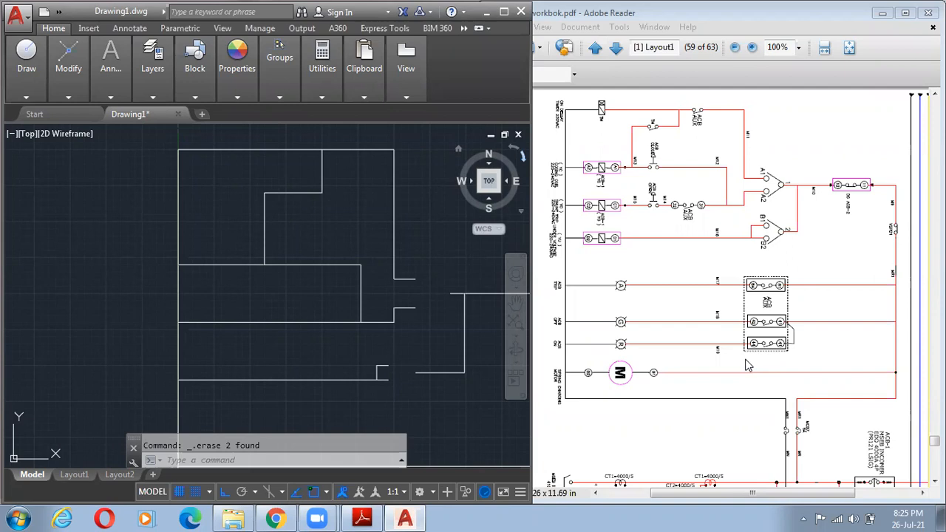
scroll(746, 360, "down", 2)
scroll(791, 360, "up", 4)
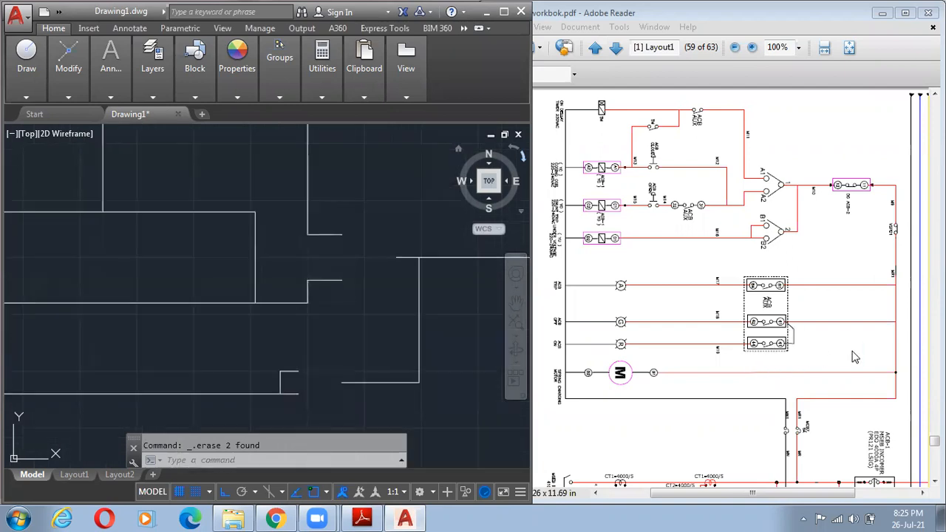
scroll(345, 338, "down", 4)
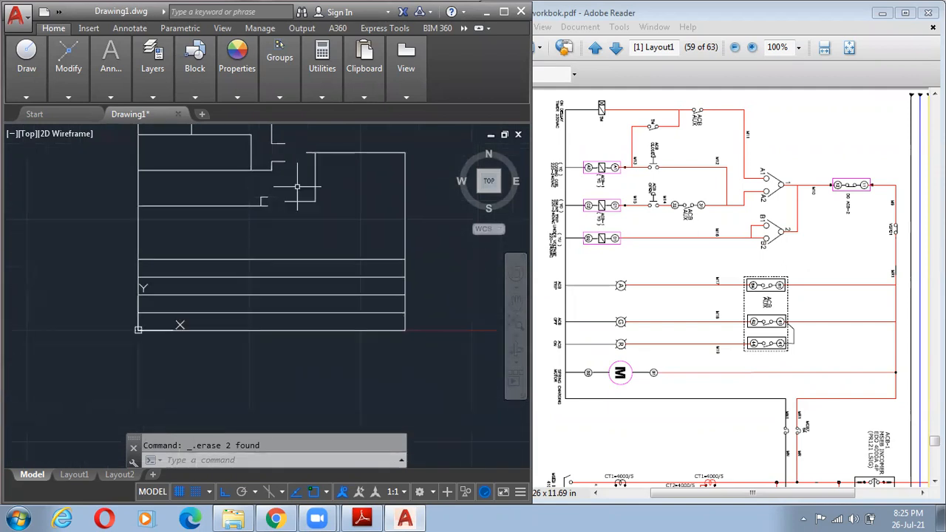
left_click(362, 295)
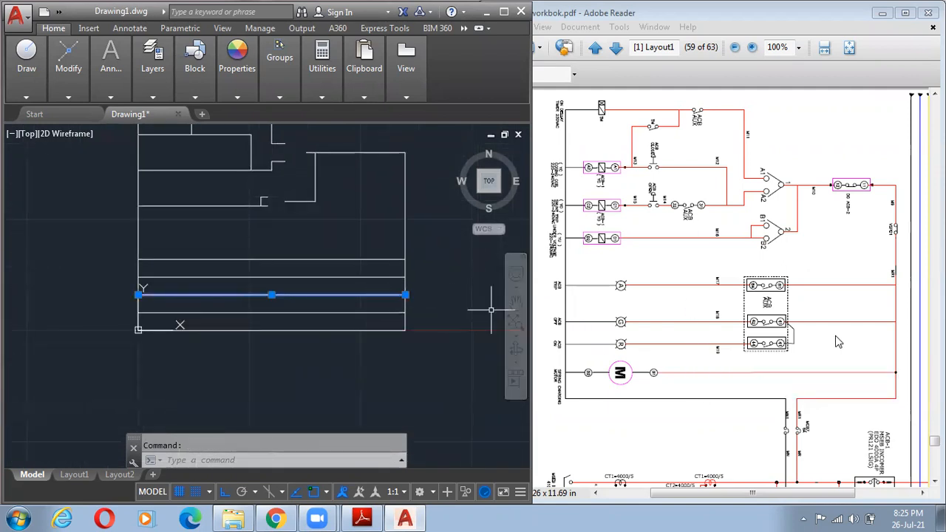
key("Escape")
left_click(344, 295)
key("Escape")
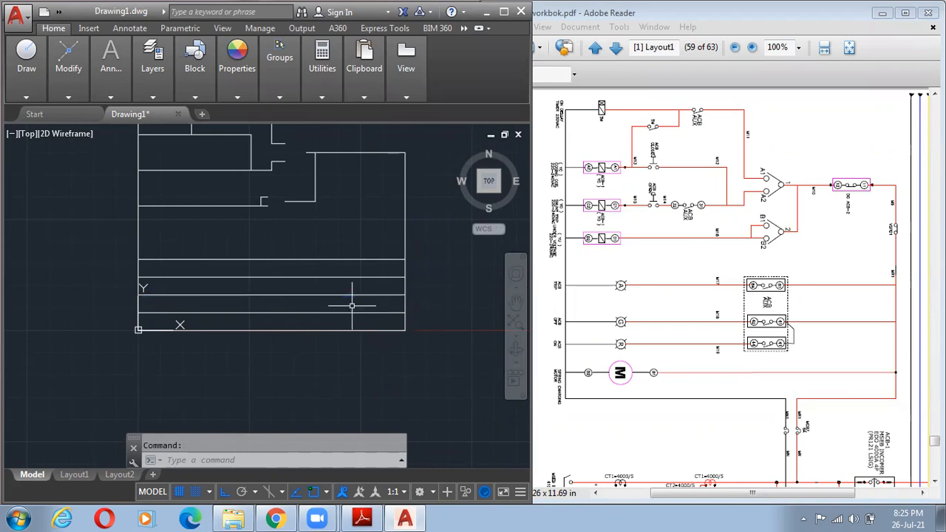
- Draw a vertical line from the uppermost of the lower four horizontal lines down past the fourth, right of their midpoint
type("l")
key("Return")
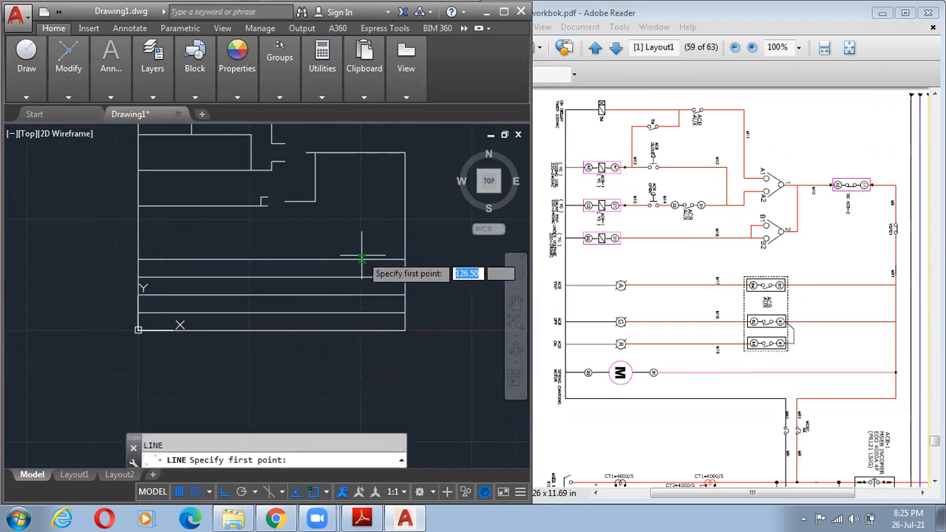
left_click(318, 260)
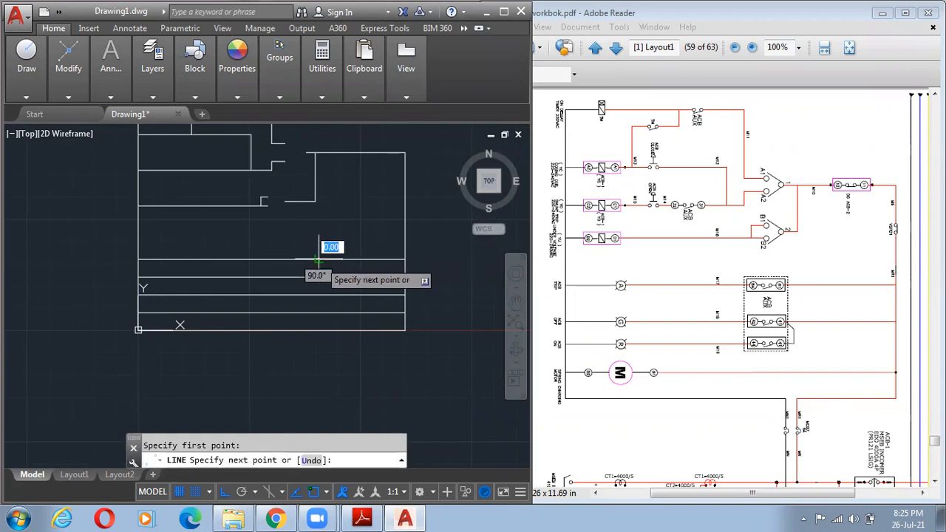
left_click(320, 322)
key("Escape")
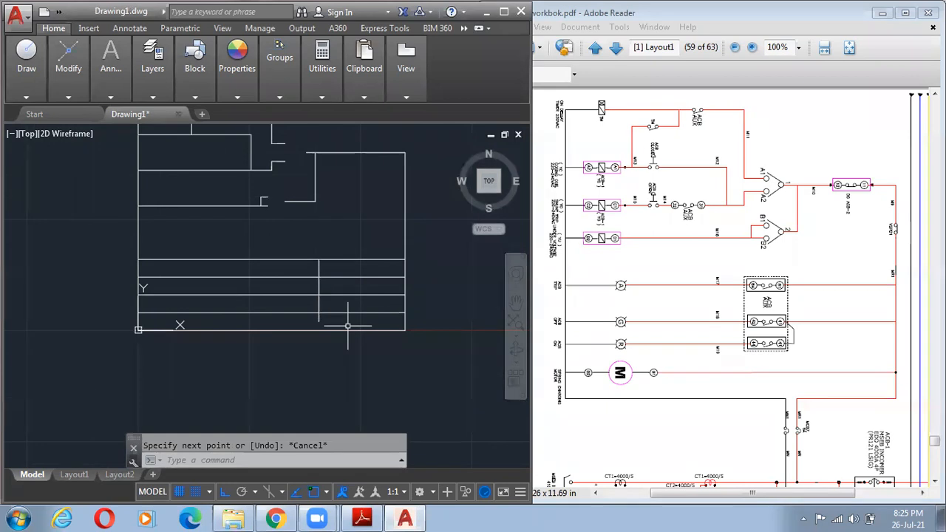
- Trim the third horizontal line right of the vertical, and the vertical everywhere except between the second and third lines
scroll(318, 285, "up", 3)
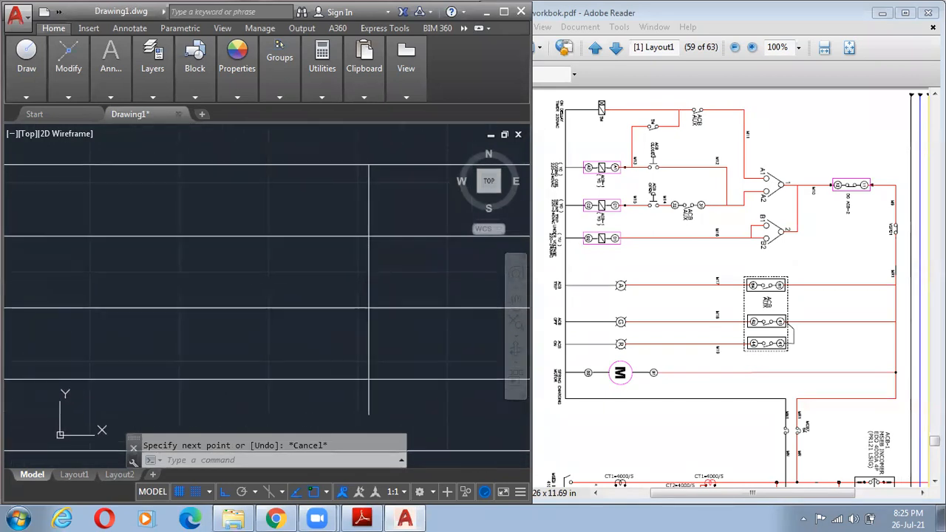
scroll(363, 296, "down", 4)
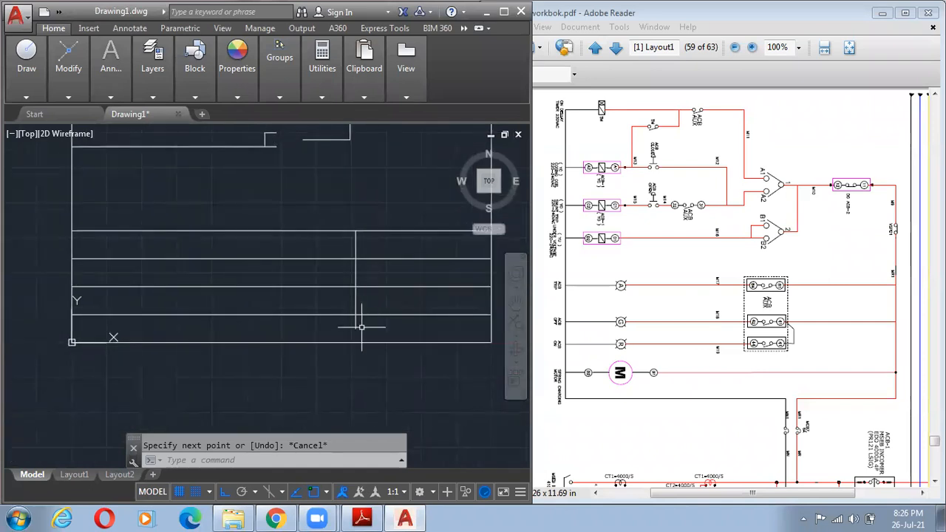
type("tr")
key("Return")
left_click(391, 336)
left_click(228, 207)
key("Return")
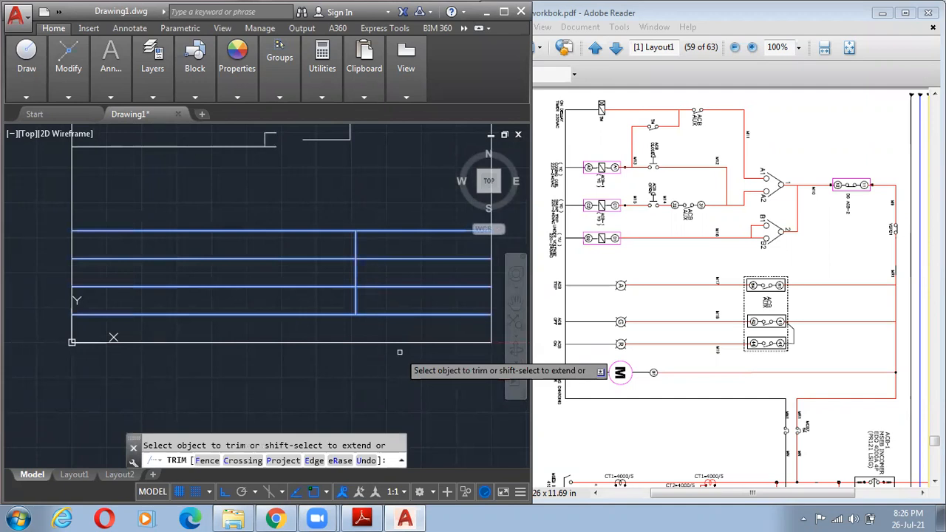
left_click(411, 293)
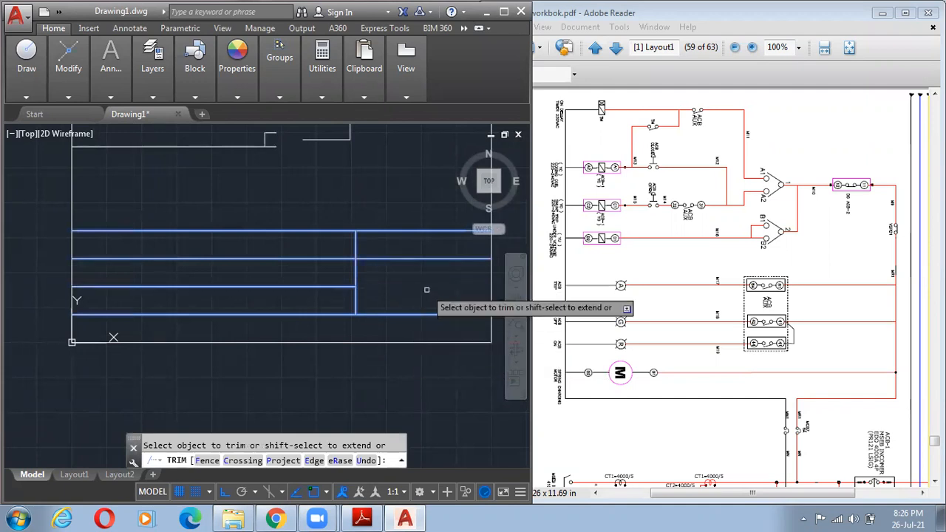
left_click(354, 306)
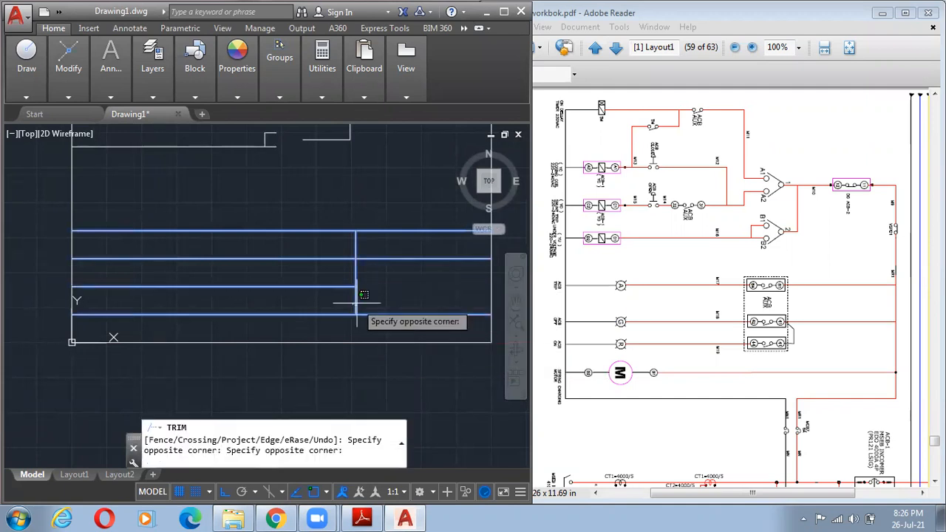
left_click(360, 302)
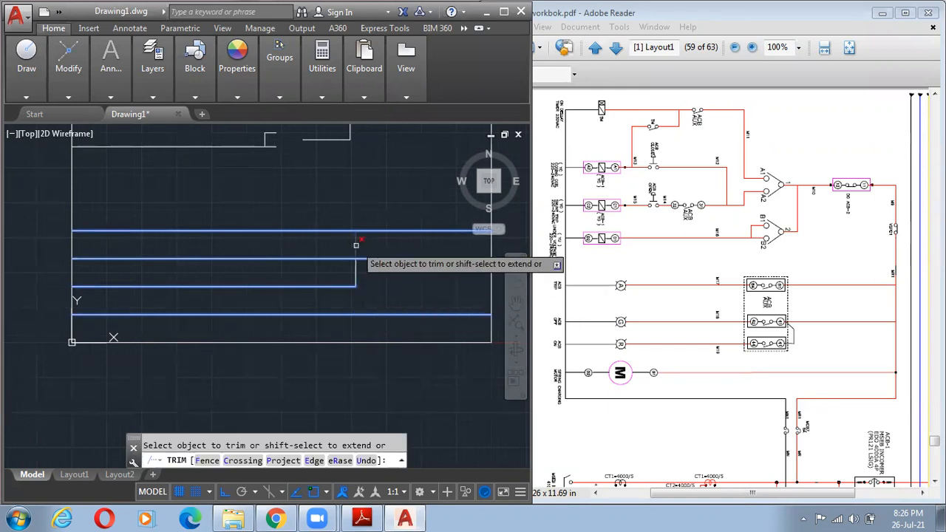
key("Return")
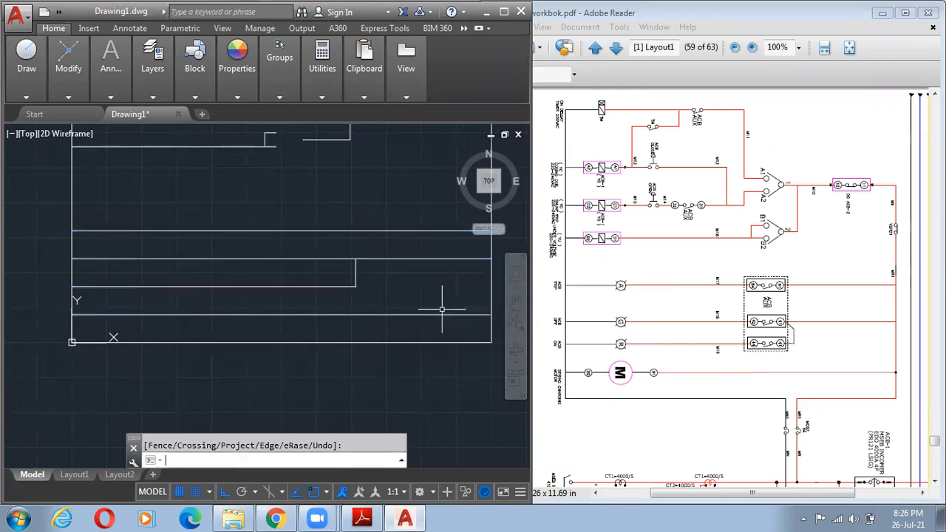
key("Escape")
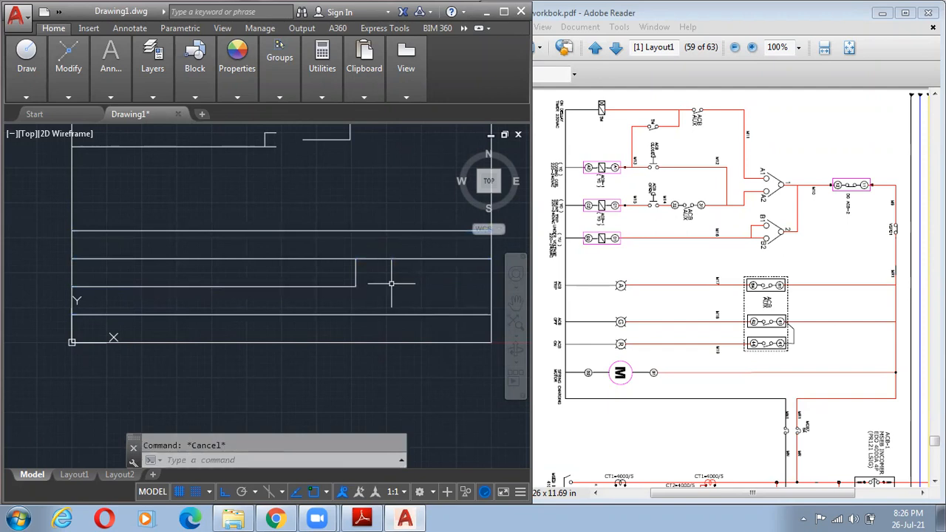
- Draw a slanted line from the short connecting vertical up to the second of the lower horizontal lines, spanning about 7.5 mm across and 4 mm up
type("l")
key("Return")
scroll(391, 296, "up", 3)
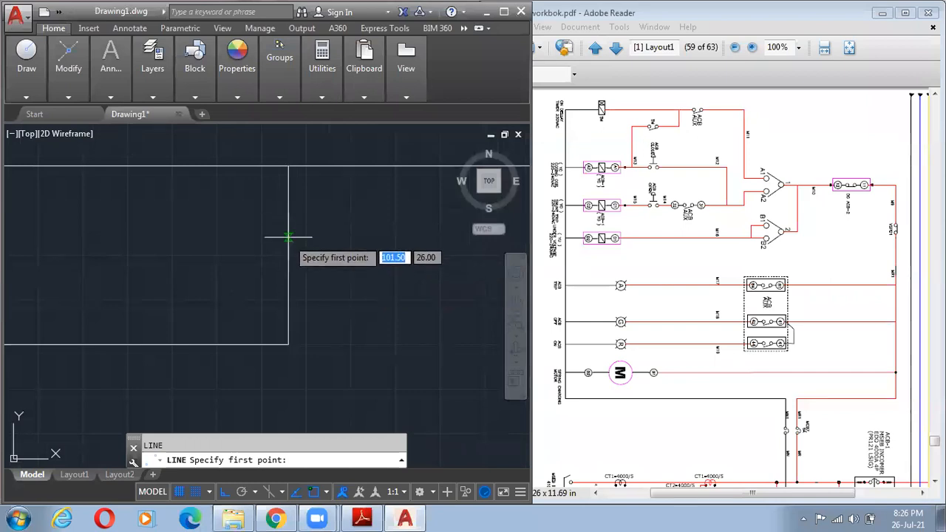
left_click(289, 236)
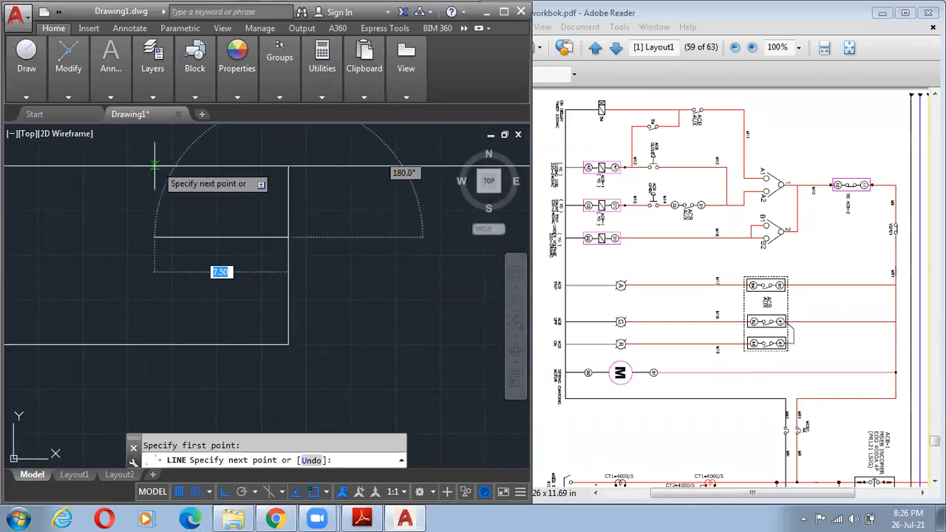
left_click(155, 166)
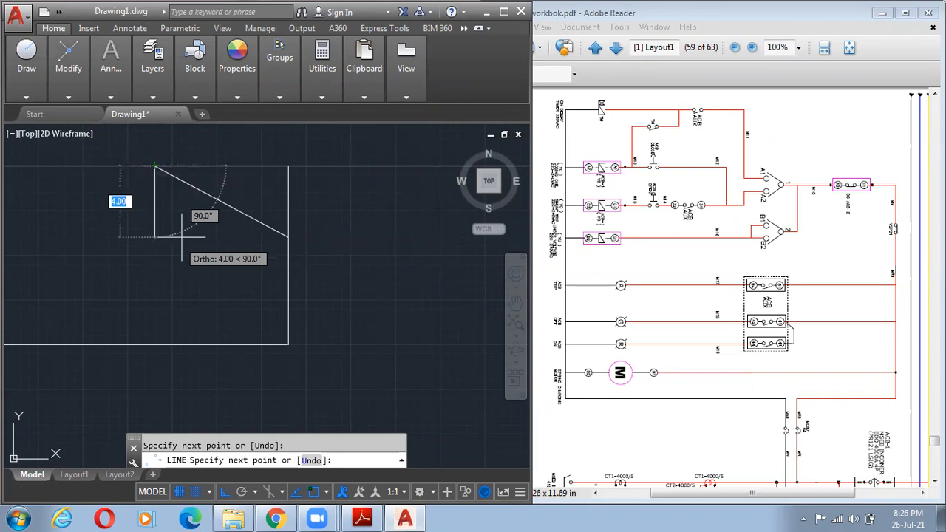
key("Return")
scroll(288, 265, "down", 4)
key("Escape")
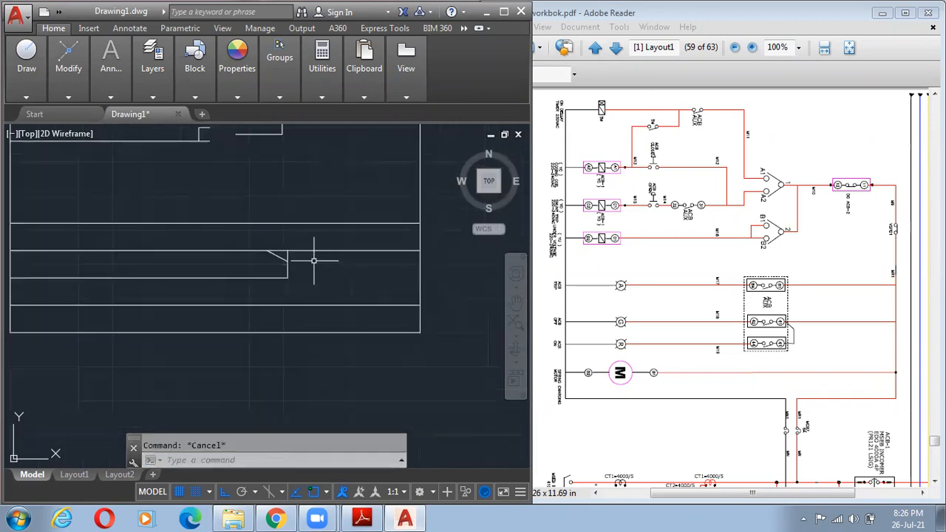
- Trim away the short vertical's upper part between the slanted line's lower end and the second horizontal line
type("tr")
key("Return")
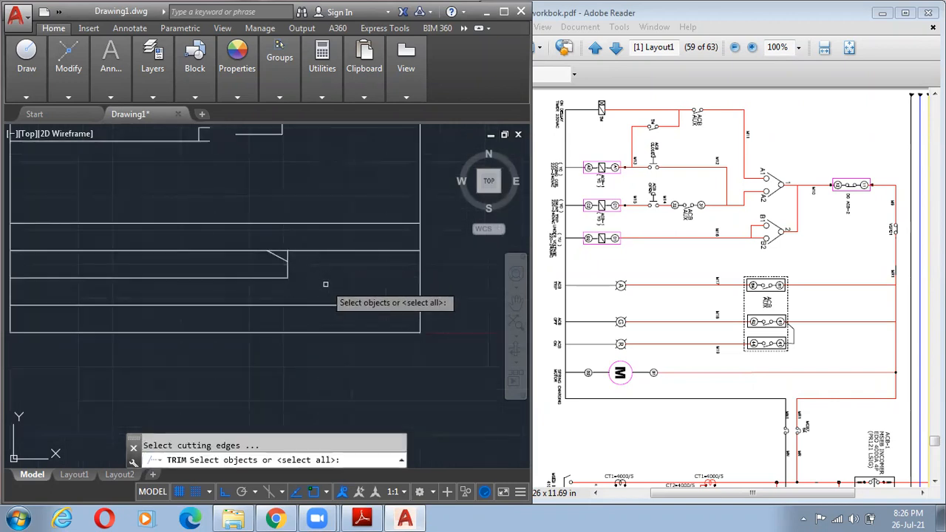
left_click(332, 294)
left_click(230, 244)
key("Return")
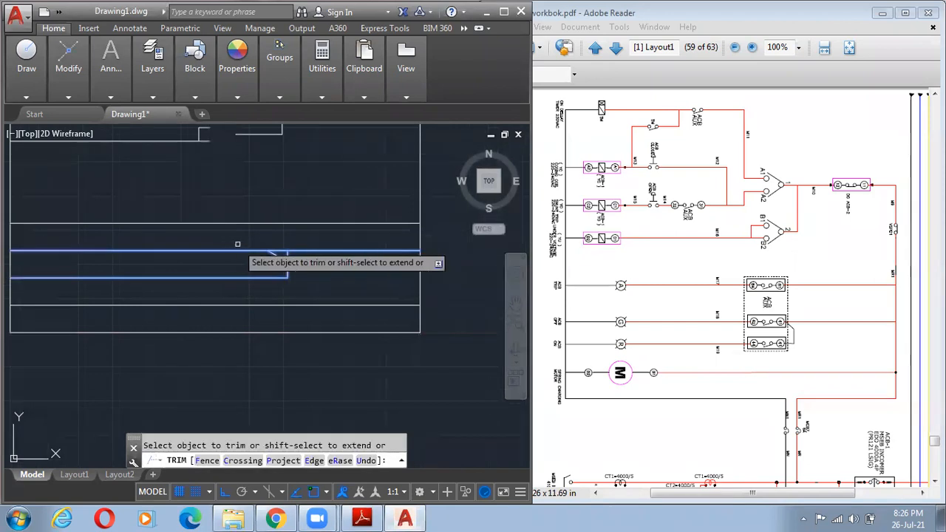
scroll(292, 264, "up", 4)
left_click(230, 190)
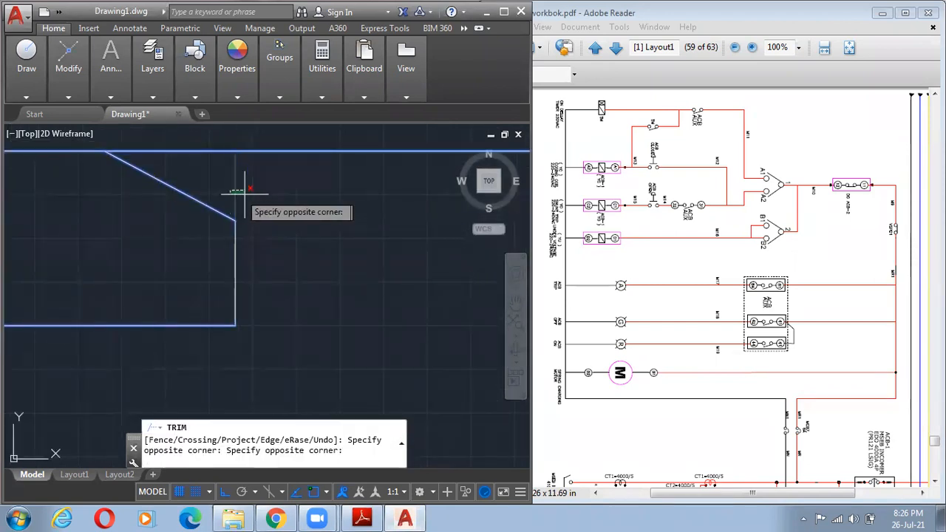
left_click(247, 203)
key("Return")
scroll(302, 214, "down", 5)
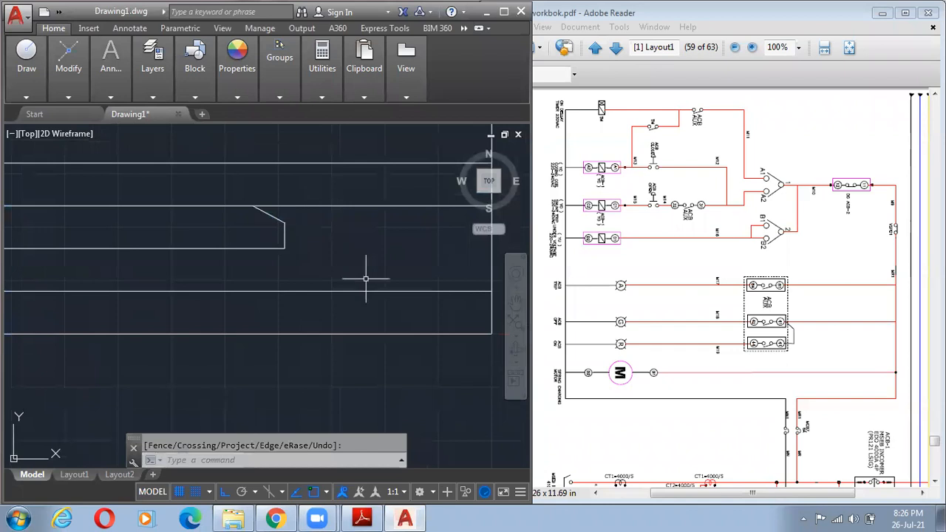
- Draw a rectangle about 28 by 28 mm across the upper three of the lower horizontal lines, beside the slanted line
mouse_move(368, 243)
middle_mouse_down()
mouse_move(467, 254)
mouse_move(443, 287)
middle_mouse_up()
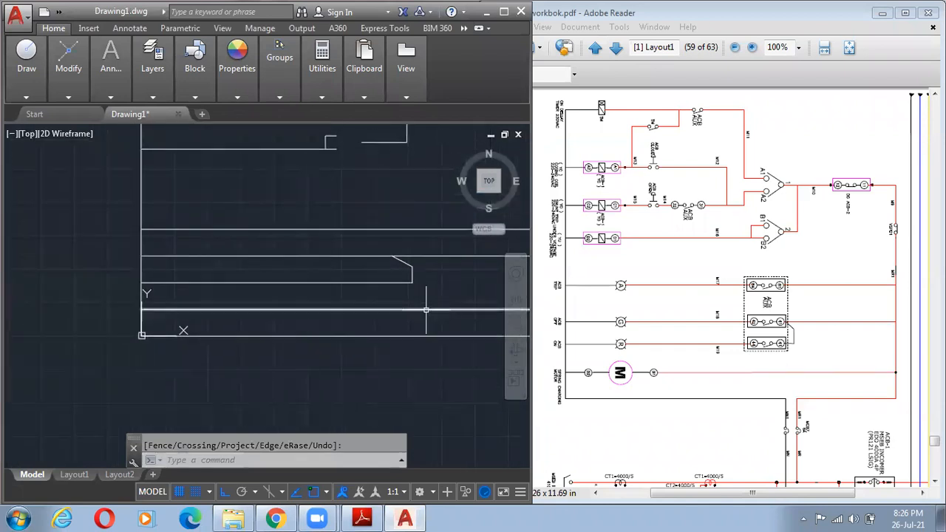
type("rec")
key("Return")
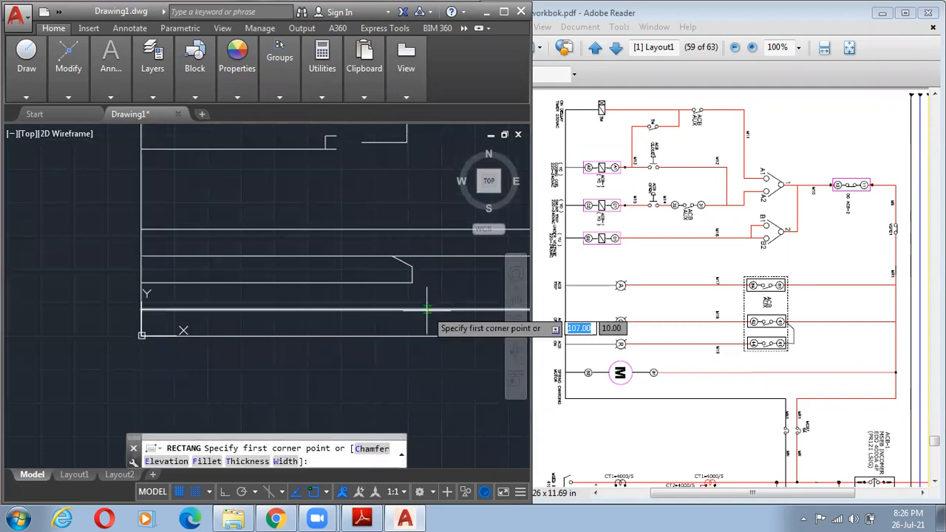
left_click(320, 219)
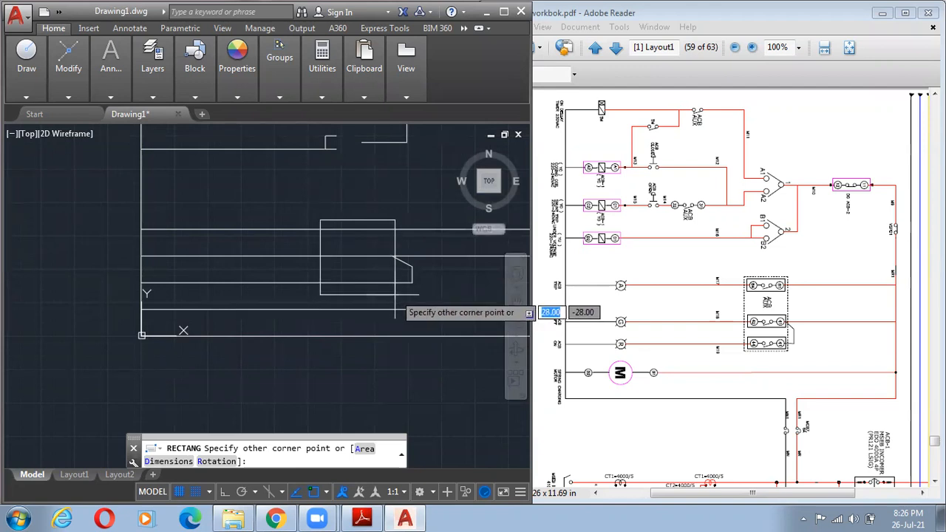
left_click(395, 294)
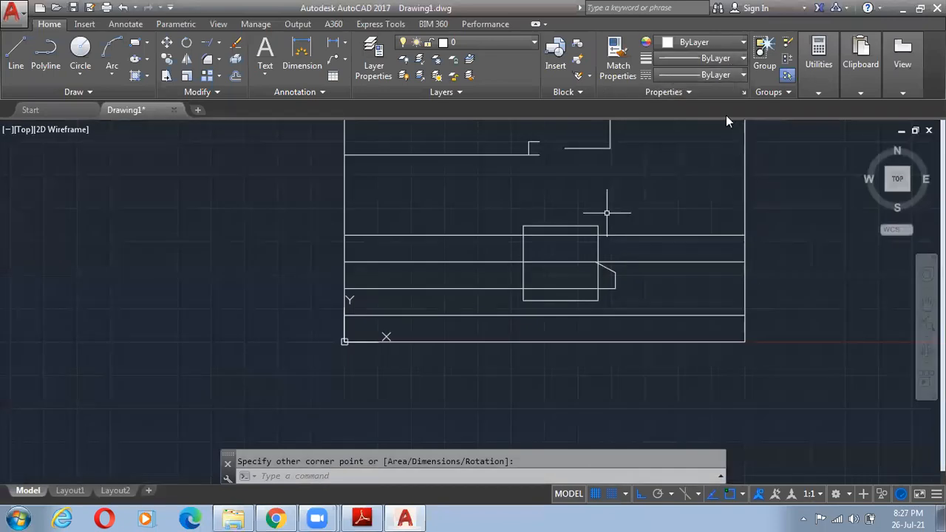
- Assign the ACAD_ISO03W100 linetype to the new rectangle and clear the selection
left_click(598, 226)
left_click(710, 74)
left_click(719, 128)
left_click(718, 76)
left_click(728, 128)
key("Escape")
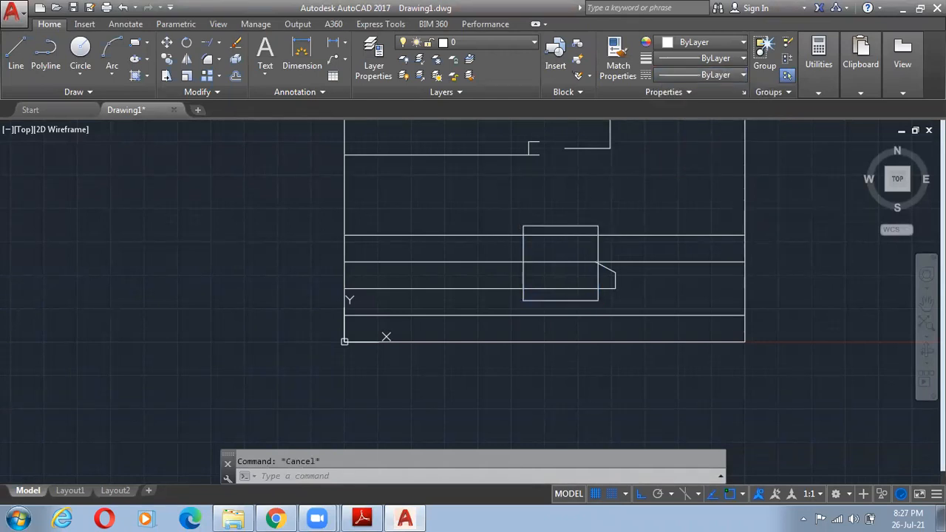
- Reselect the rectangle and apply the ACAD_ISO03W100 dashed linetype to it again
scroll(583, 243, "up", 6)
left_click(577, 232)
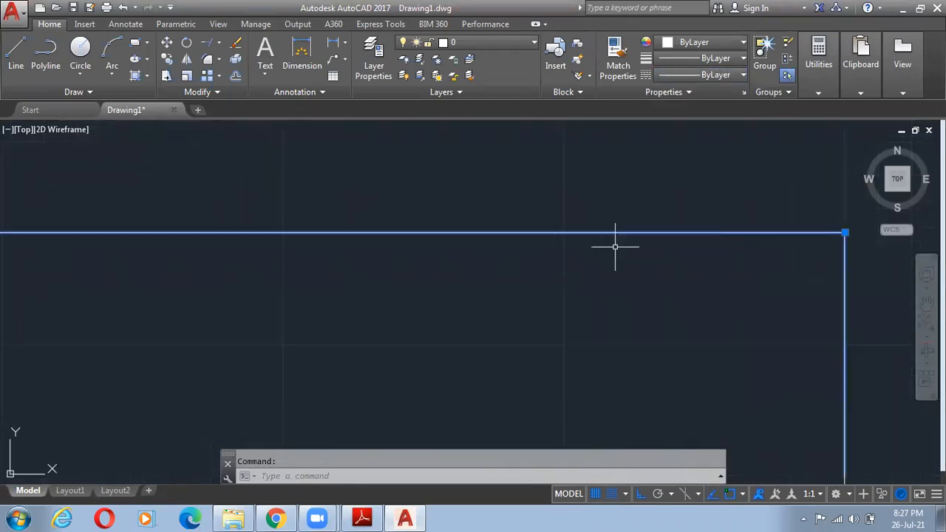
scroll(628, 241, "down", 3)
left_click(716, 79)
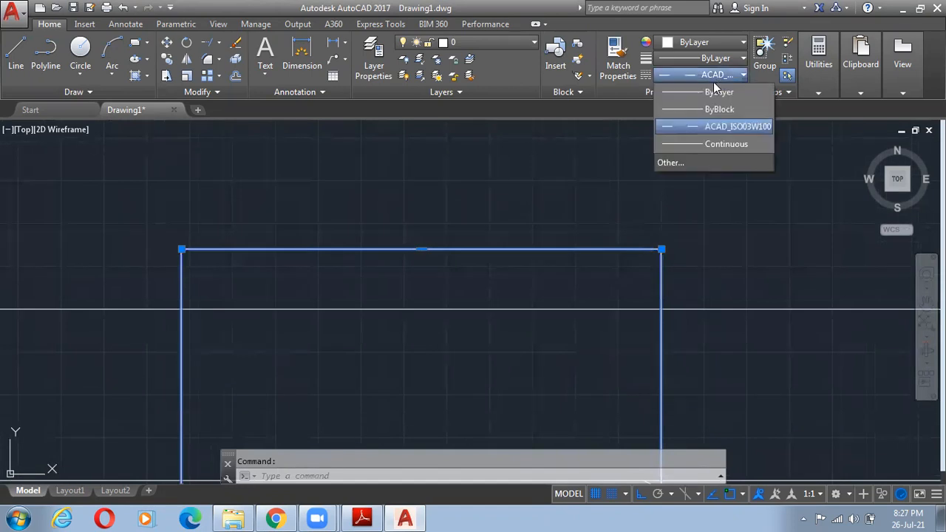
left_click(704, 130)
left_click(582, 195)
scroll(573, 211, "down", 8)
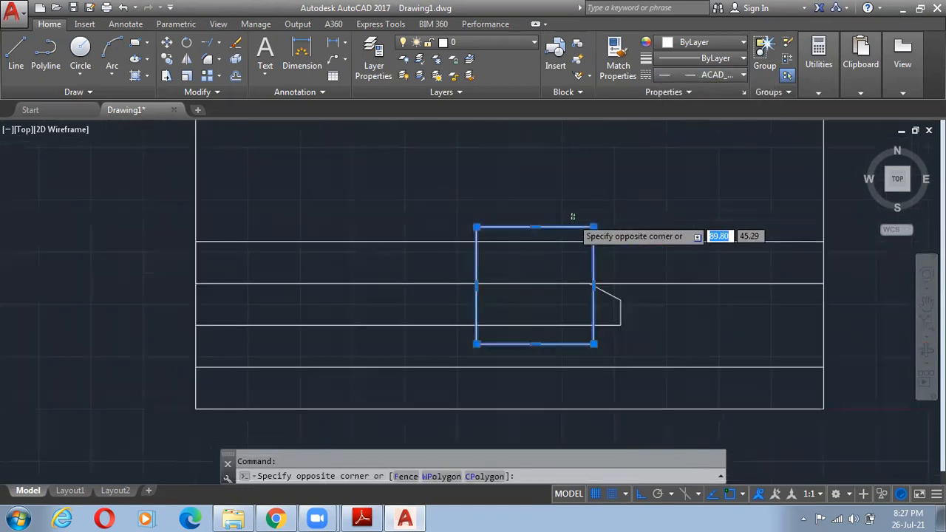
key("Escape")
- Check the rectangle's lineweight and linetype options, and erase the rectangle
left_click(583, 224)
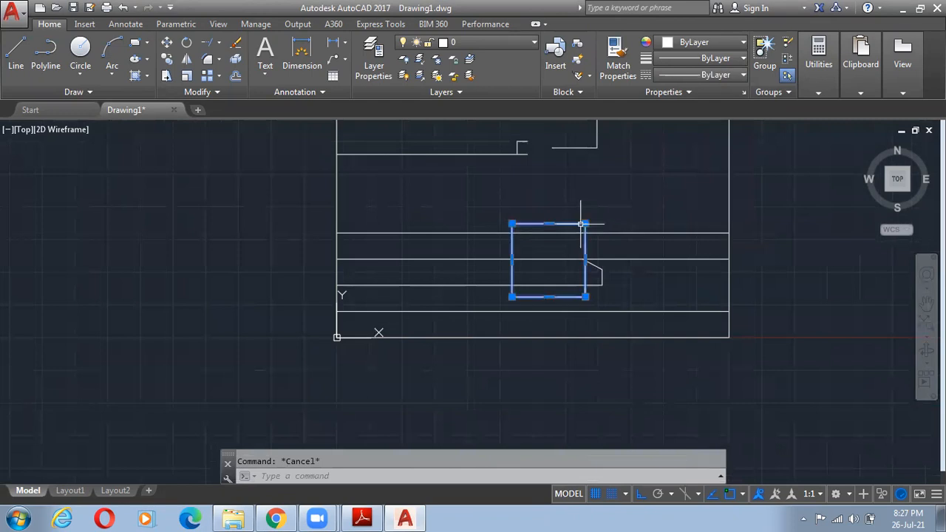
left_click(705, 58)
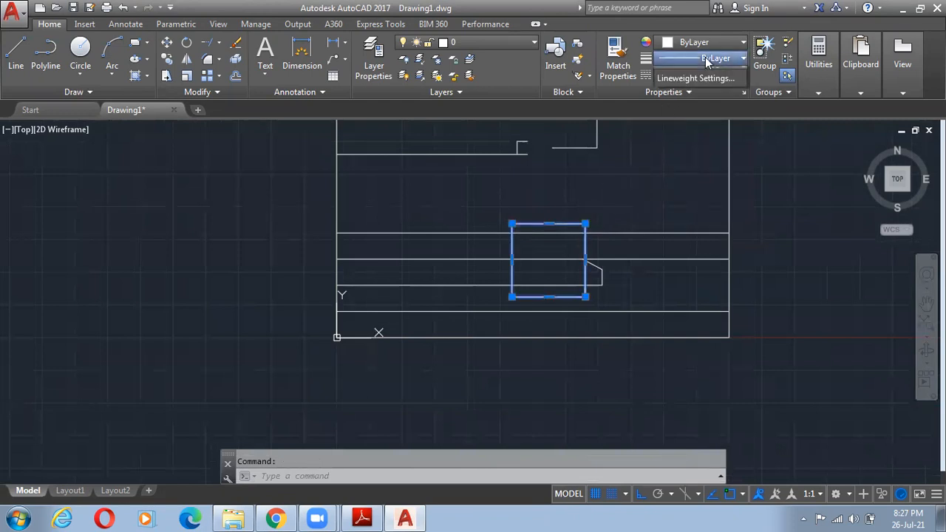
left_click(705, 61)
left_click(702, 76)
left_click(707, 81)
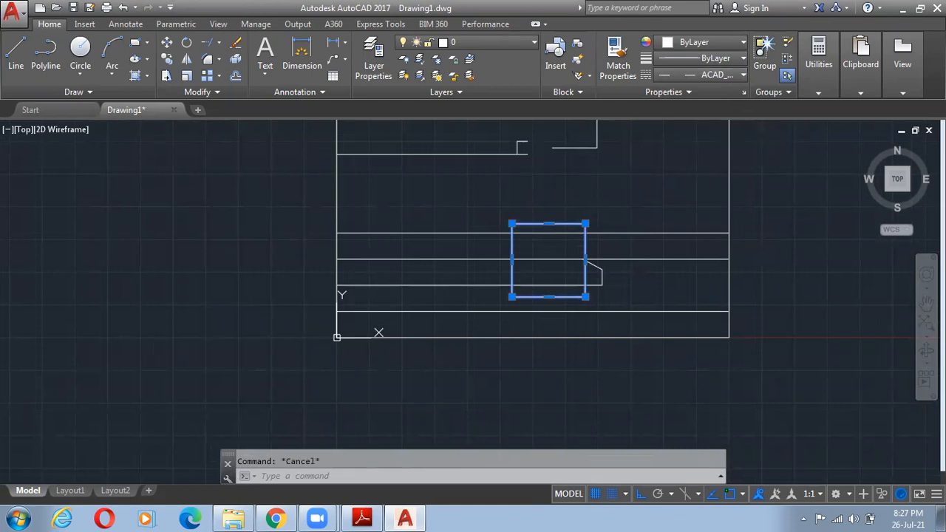
key("Delete")
- Open the linetype choices for new objects with nothing selected
left_click(710, 74)
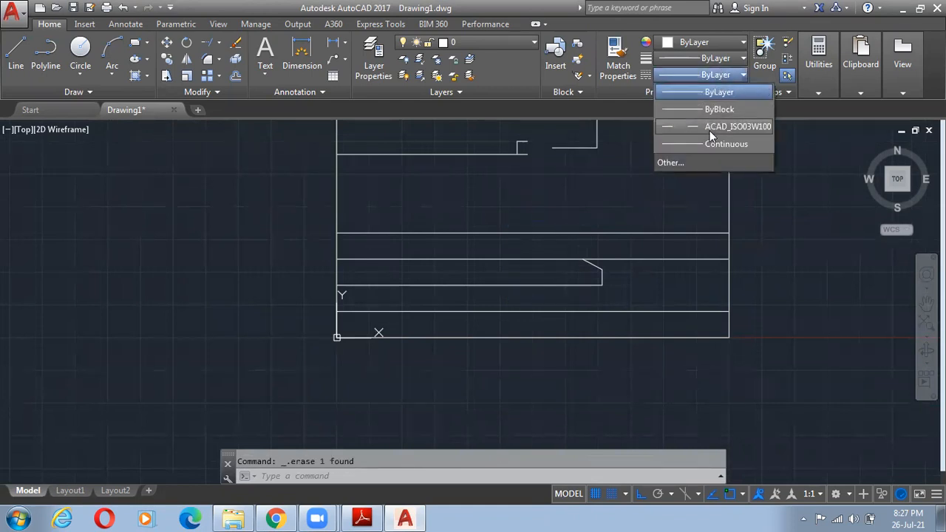
- Draw a rectangle about 27 by 32 units across the lower horizontal lines, with ACAD_ISO03W100 as the current linetype
left_click(710, 129)
key("Escape")
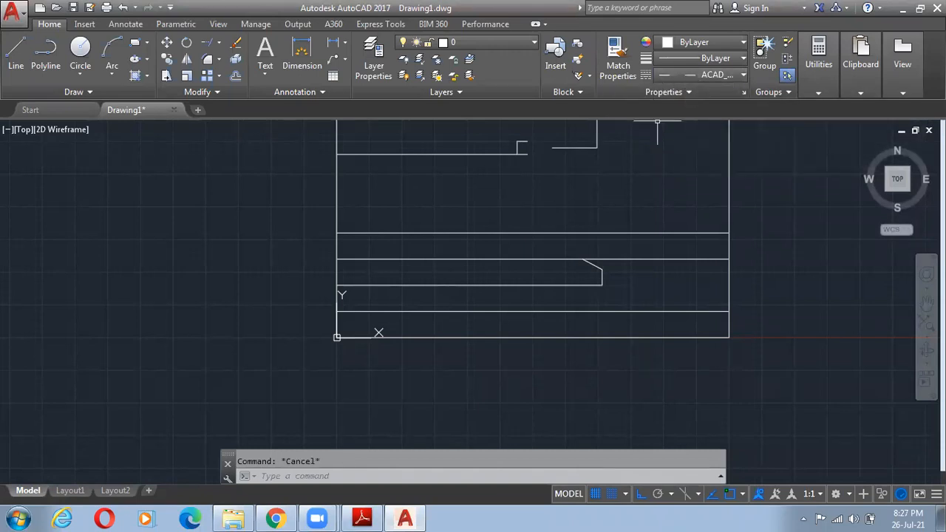
type("re")
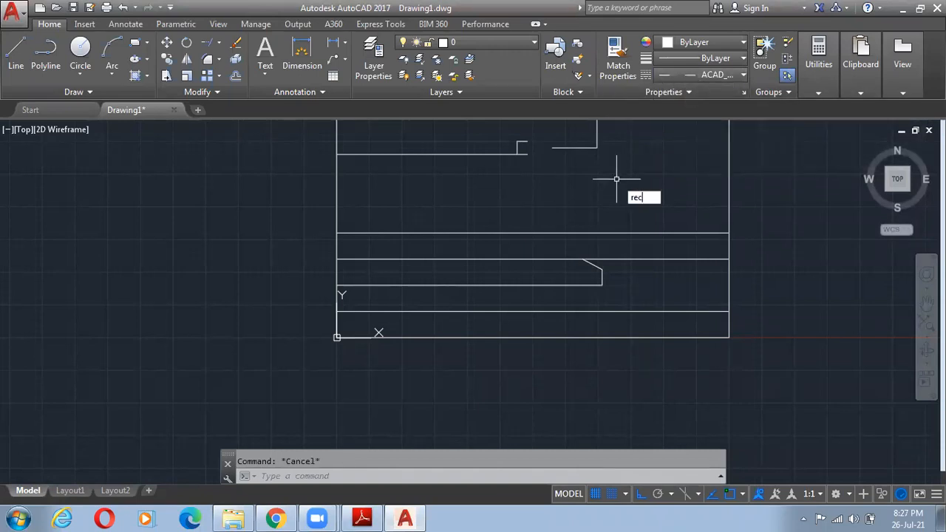
type("c")
key("Return")
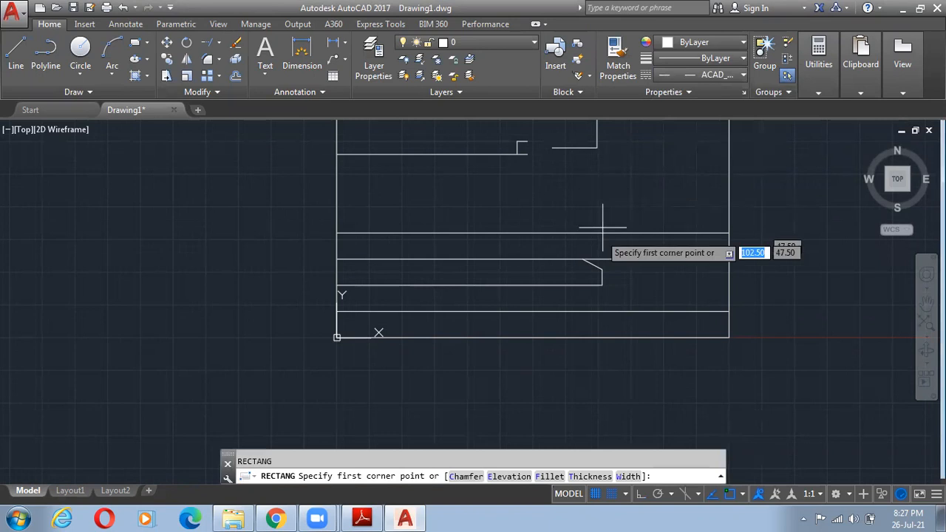
left_click(583, 299)
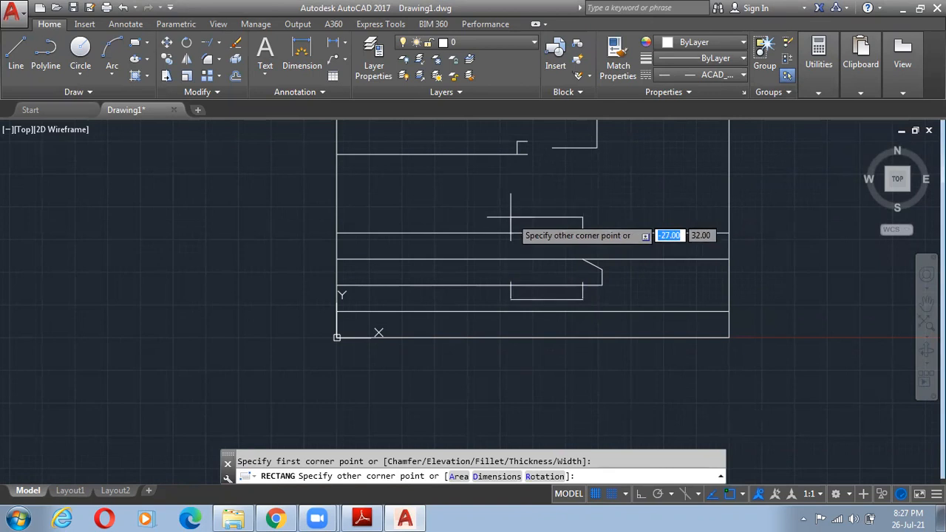
left_click(510, 218)
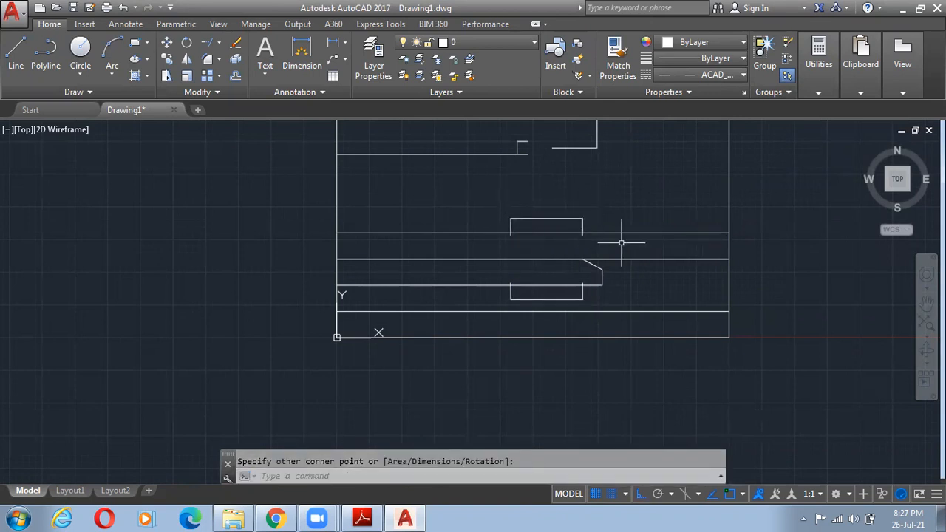
key("Escape")
left_click(562, 221)
key("Escape")
- Load the DASHED2 linetype from acad.lin into the drawing, checking the dashed box in the PDF schematic for reference
left_click(716, 77)
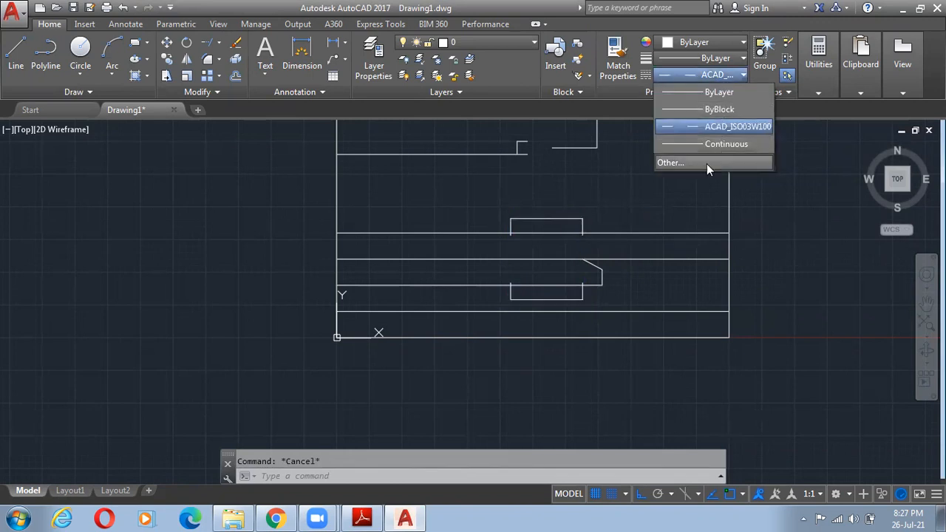
left_click(707, 163)
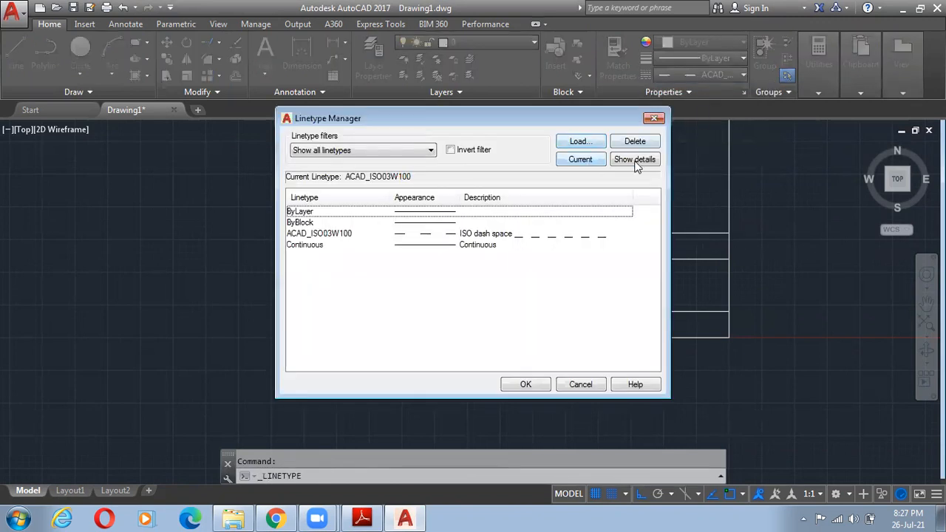
left_click(580, 142)
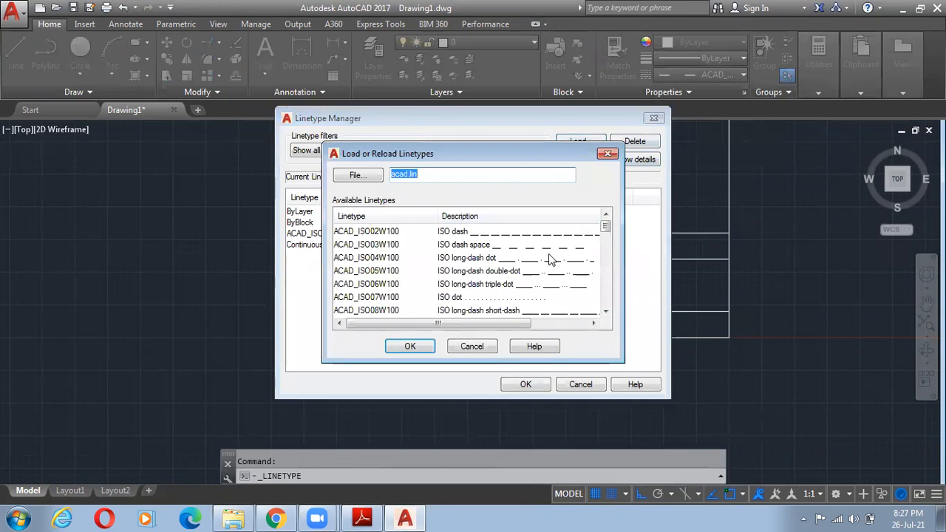
left_click(551, 245)
scroll(558, 265, "down", 1)
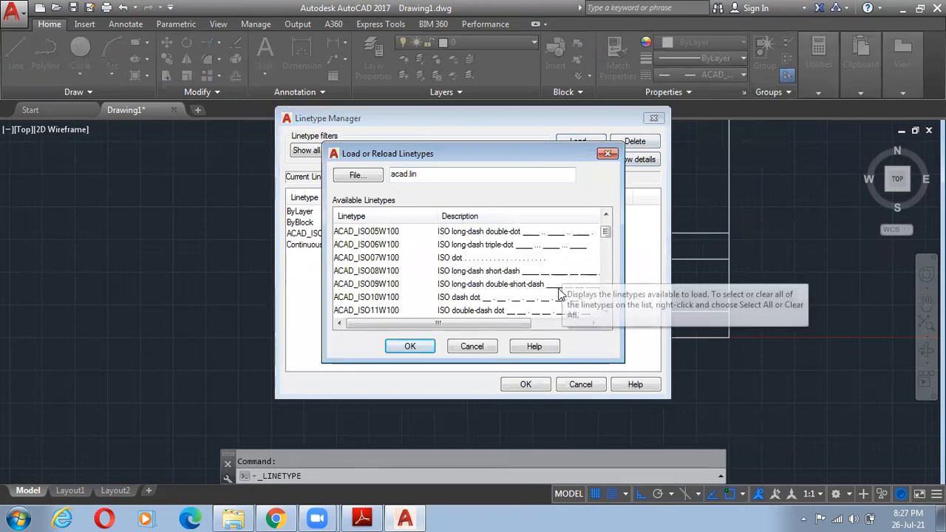
left_click(359, 518)
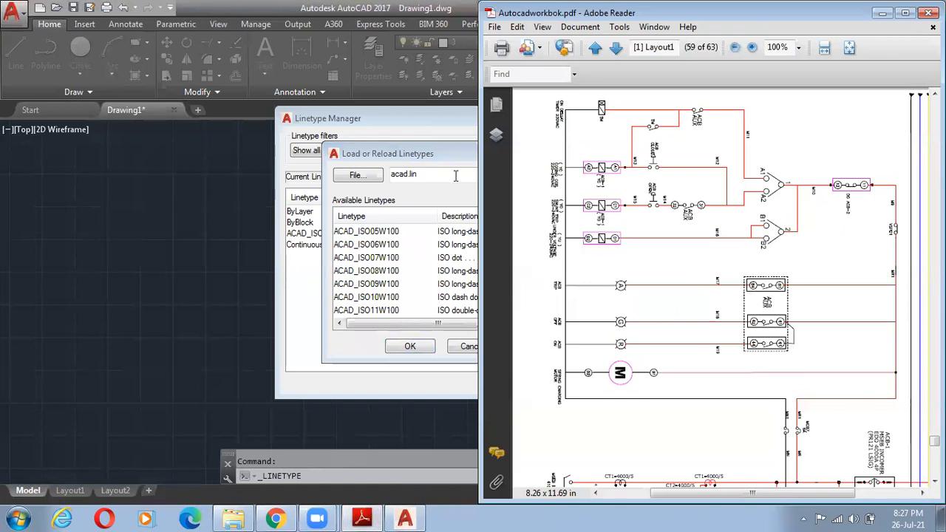
left_click(451, 154)
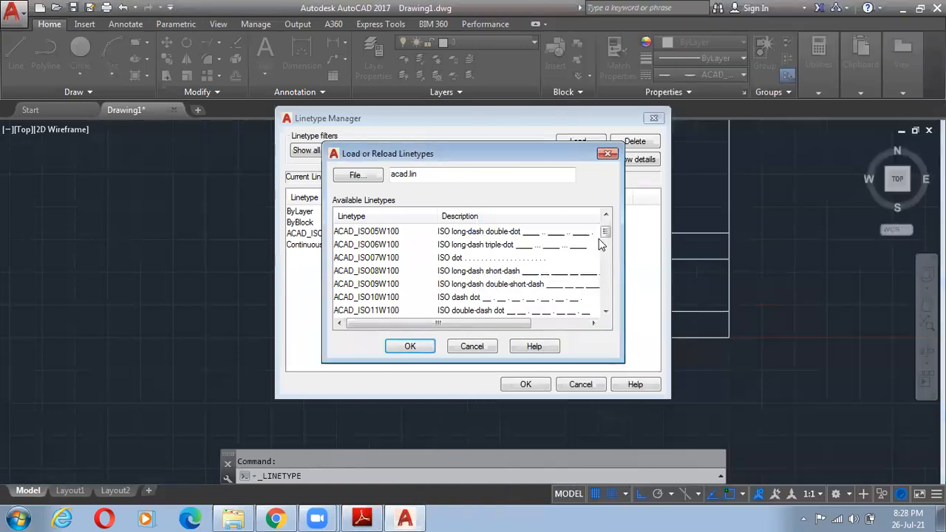
double_click(569, 146)
scroll(607, 166, "down", 2)
scroll(609, 179, "down", 1)
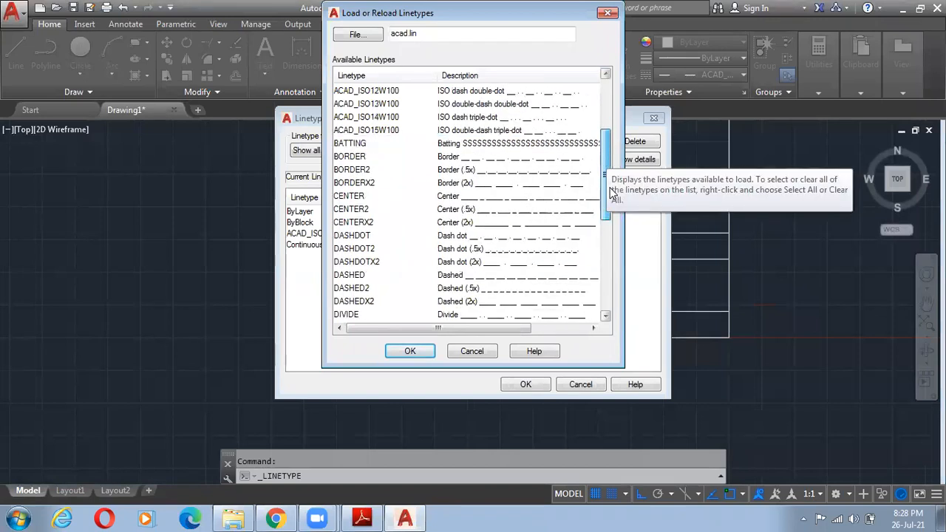
left_click(556, 291)
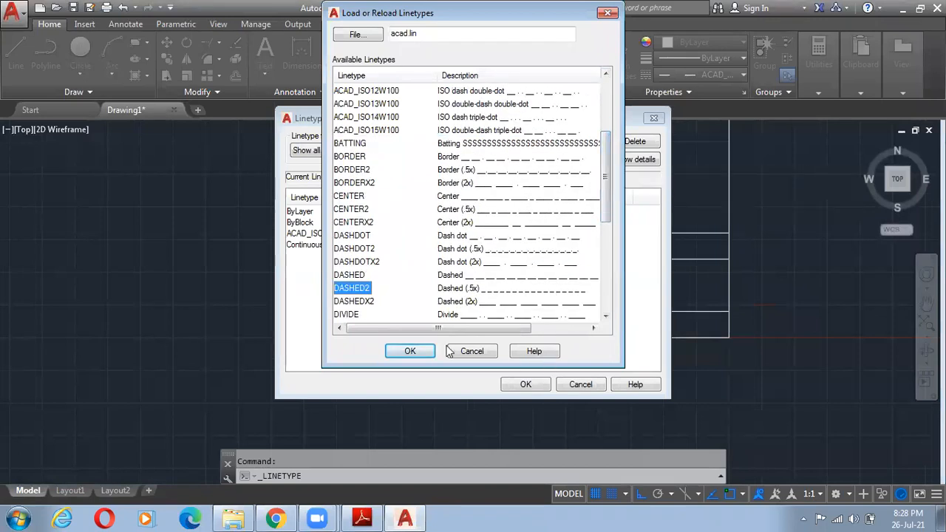
left_click(410, 352)
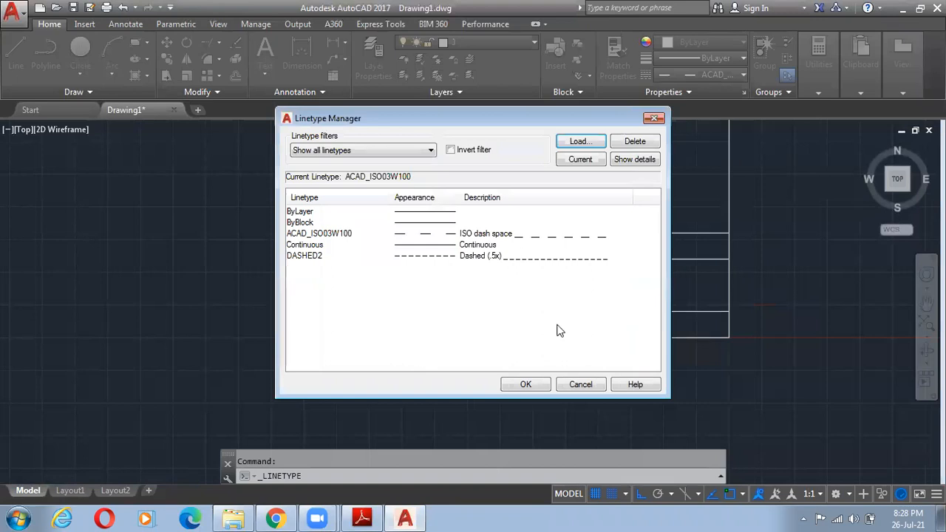
left_click(526, 385)
- Apply the DASHED2 linetype to the new rectangle and check its dash pattern
left_click(585, 256)
left_click(553, 212)
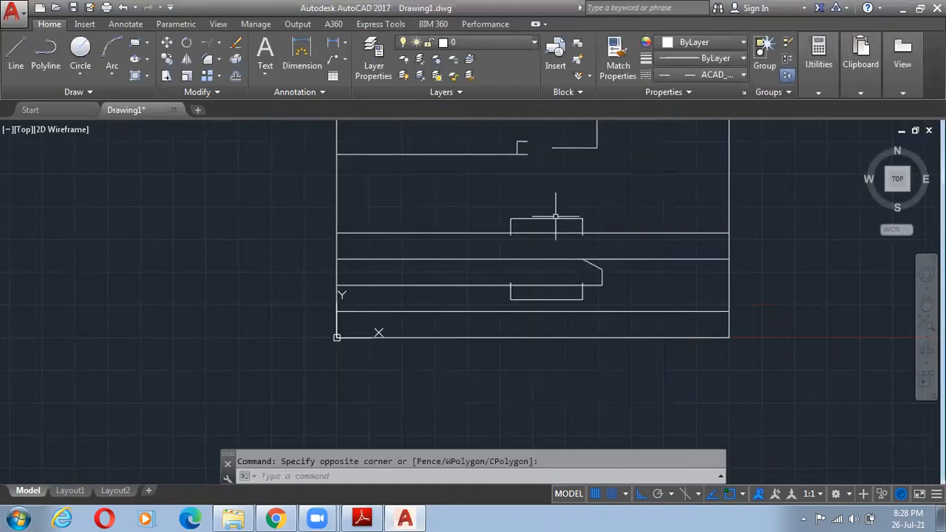
left_click(732, 75)
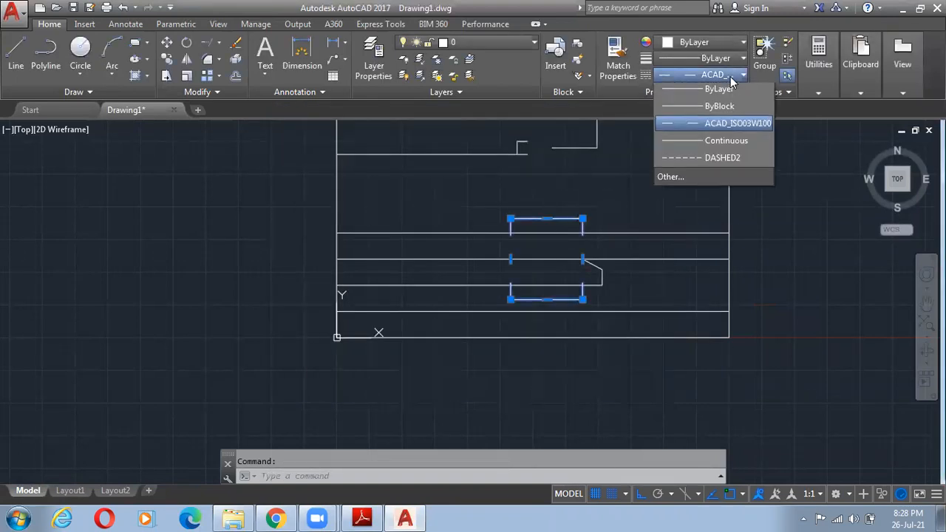
left_click(722, 161)
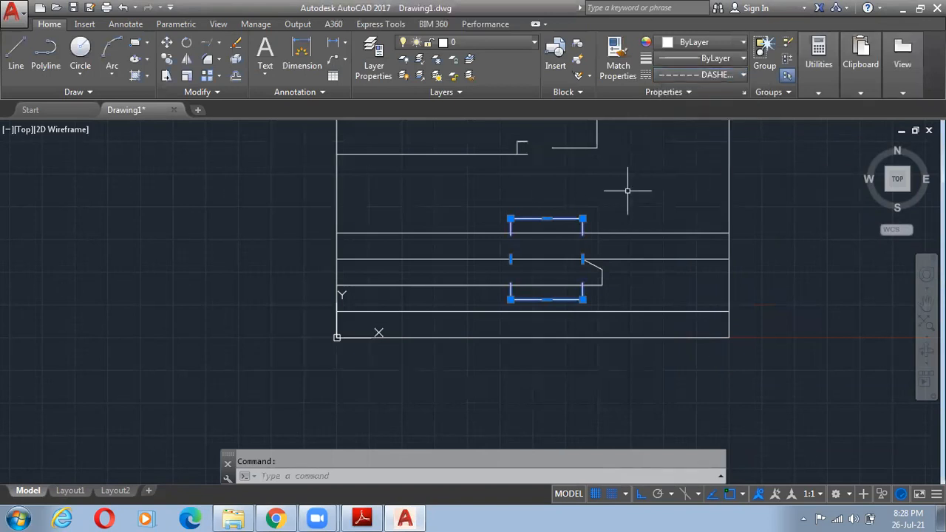
key("Escape")
scroll(624, 194, "up", 6)
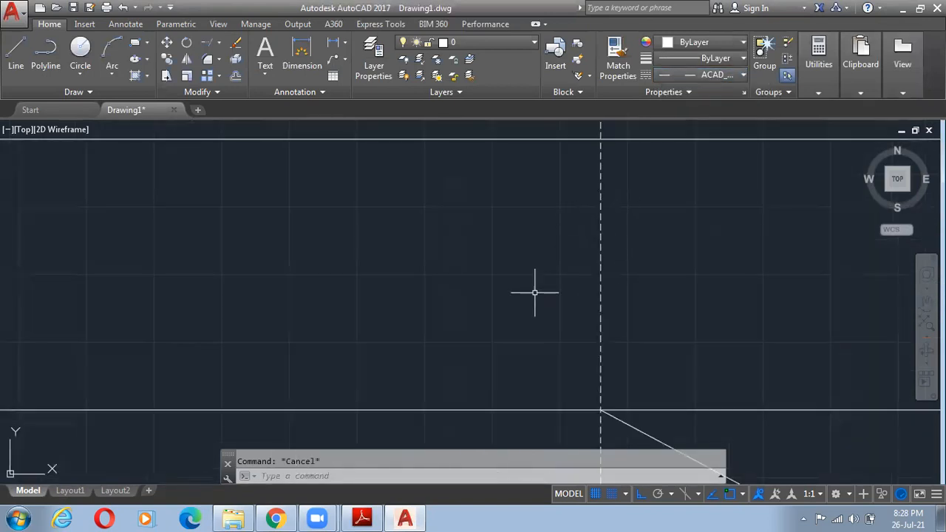
scroll(526, 254, "down", 6)
scroll(484, 231, "up", 2)
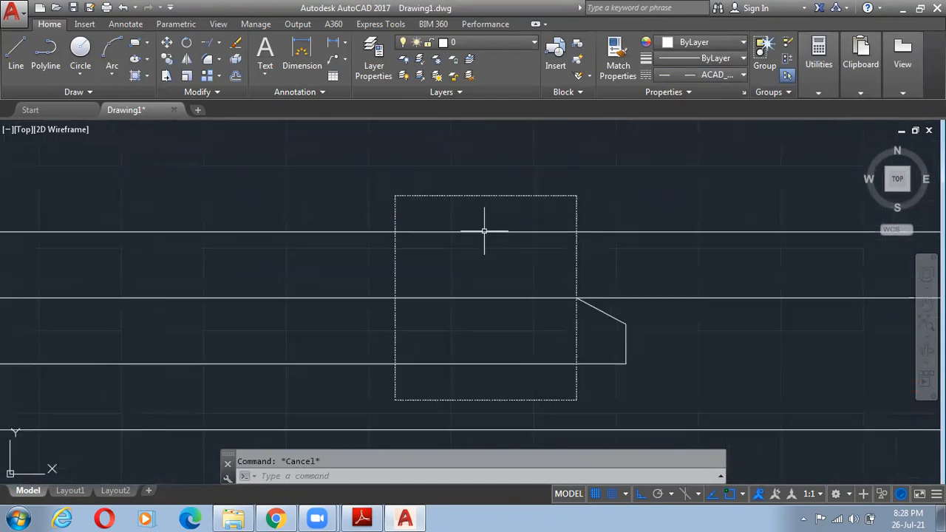
scroll(549, 250, "down", 3)
left_click(549, 233)
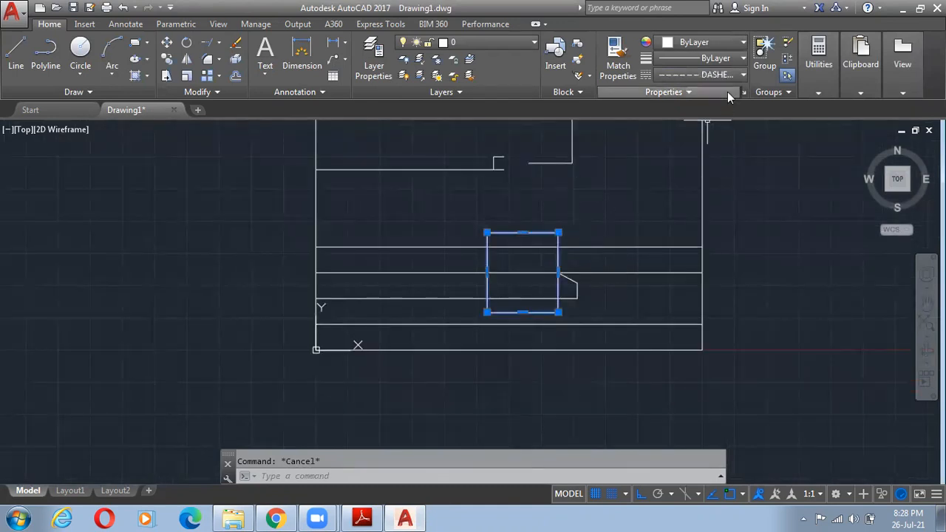
key("Escape")
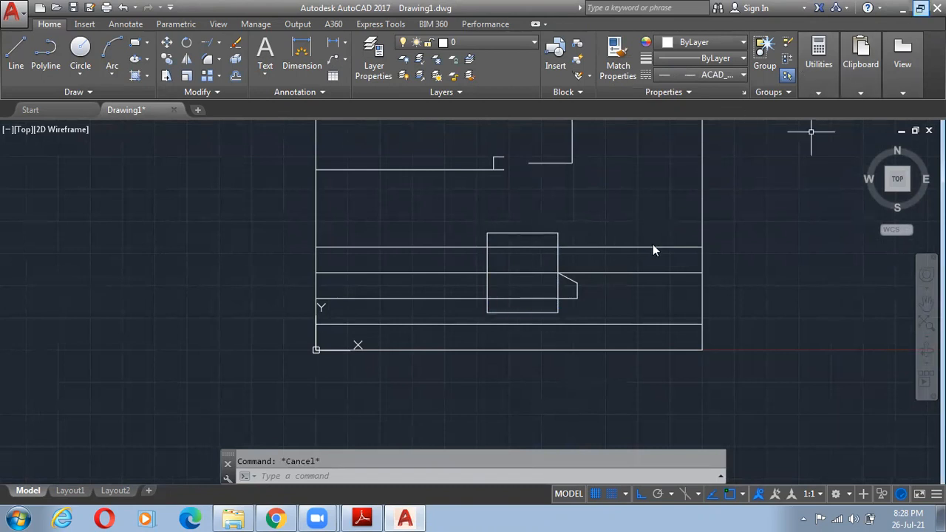
- Place the drawing window beside the PDF workbook and compare the area around the dashed rectangle with the schematic
key("super+Left")
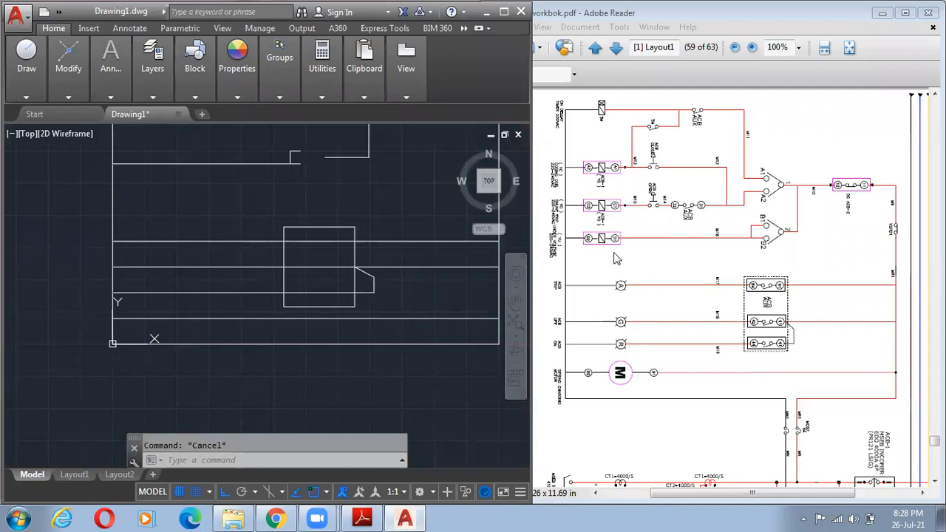
middle_click_drag(223, 261, 281, 265)
middle_click_drag(307, 220, 338, 258)
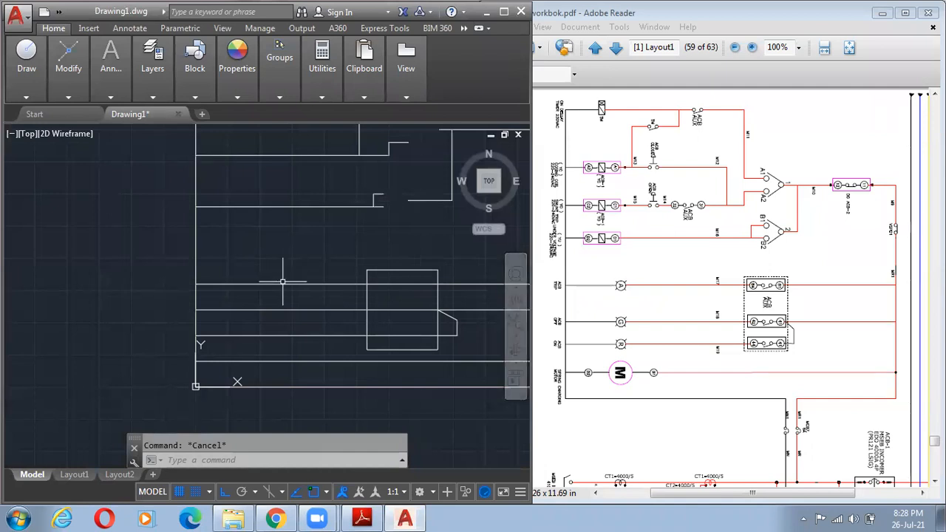
mouse_move(313, 317)
middle_mouse_down()
mouse_move(273, 241)
mouse_move(291, 270)
middle_mouse_up()
scroll(292, 270, "up", 2)
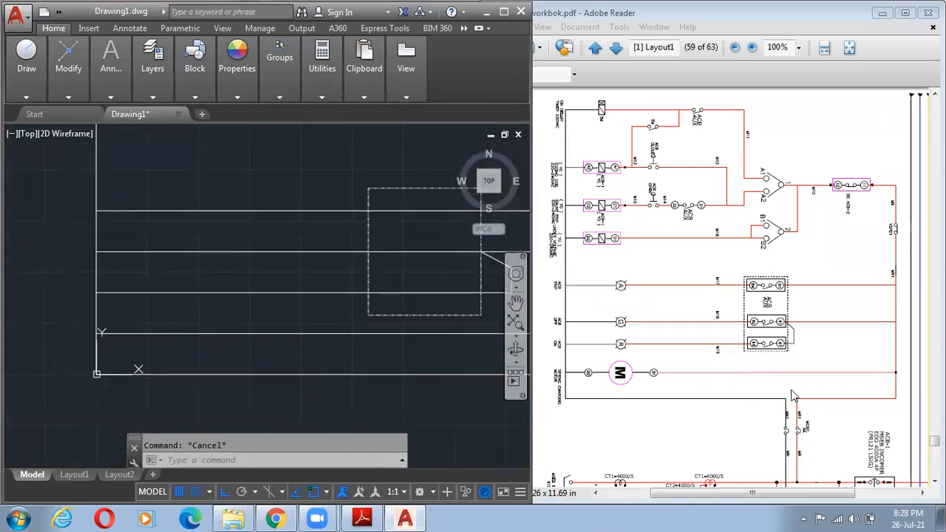
mouse_move(517, 406)
middle_mouse_down()
mouse_move(395, 376)
mouse_move(348, 384)
middle_mouse_up()
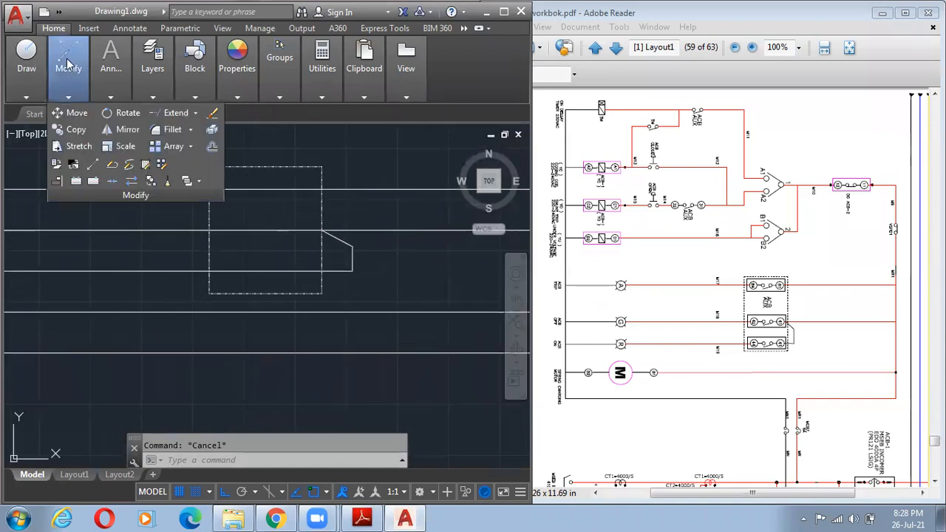
- Draw a vertical line 50 units long downward from the bottom horizontal line, outside the dashed rectangle
key("l")
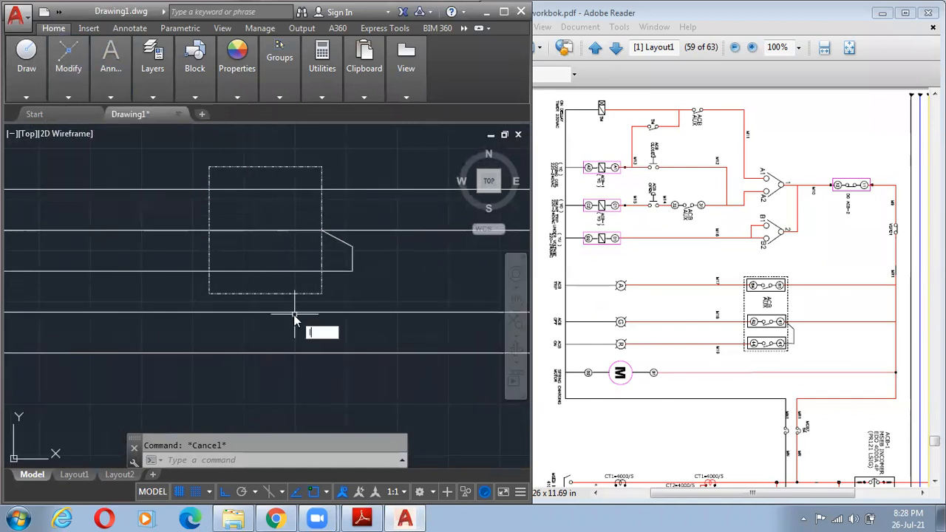
key("Return")
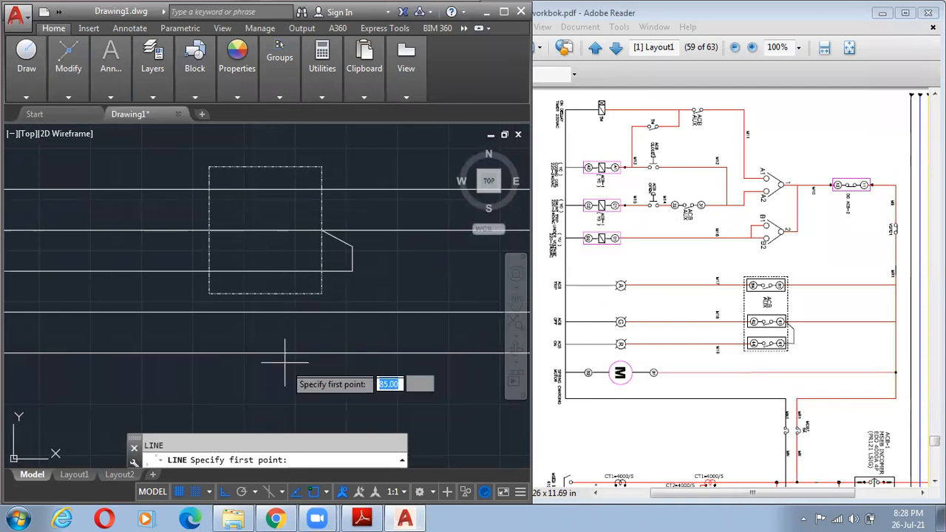
left_click(392, 354)
scroll(388, 298, "up", 6)
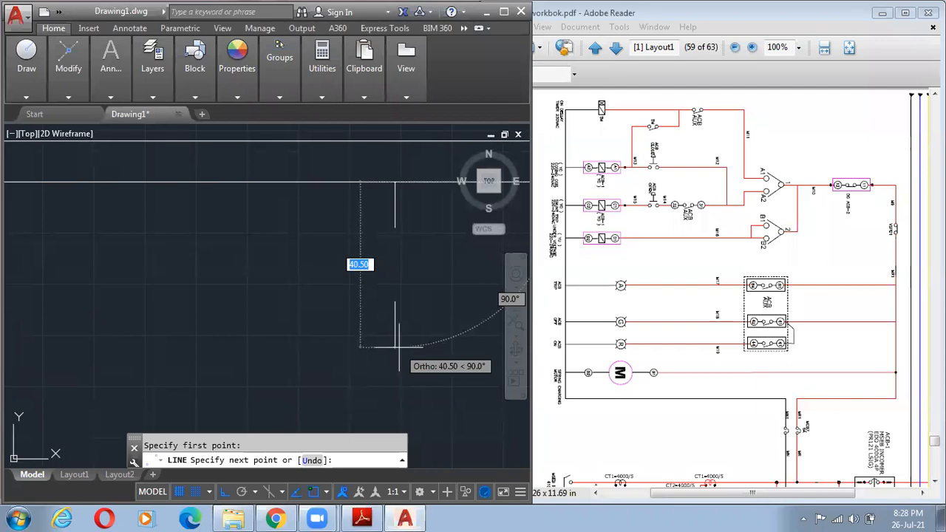
type("50")
key("Return")
key("Escape")
- Maximize the drawing window and set the new vertical line's linetype to ByLayer
left_click(395, 214)
scroll(377, 335, "down", 10)
scroll(378, 335, "up", 10)
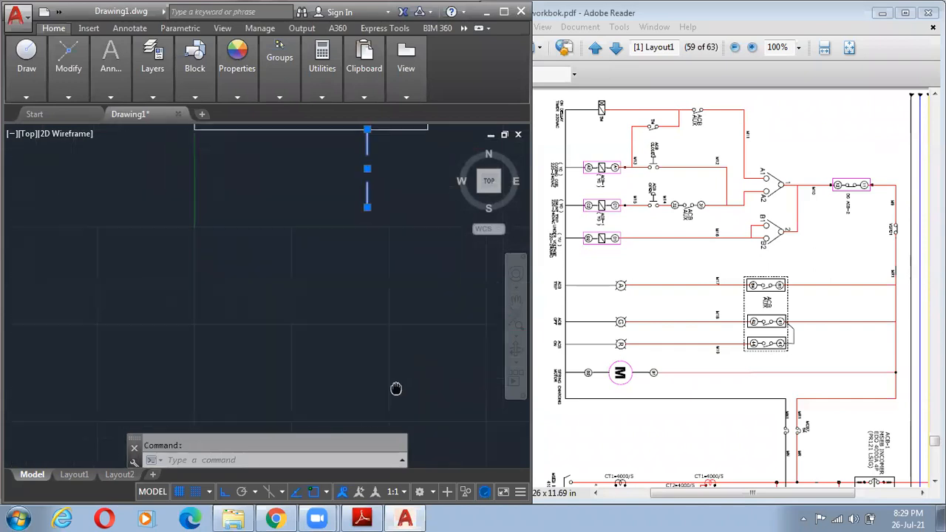
left_click(504, 12)
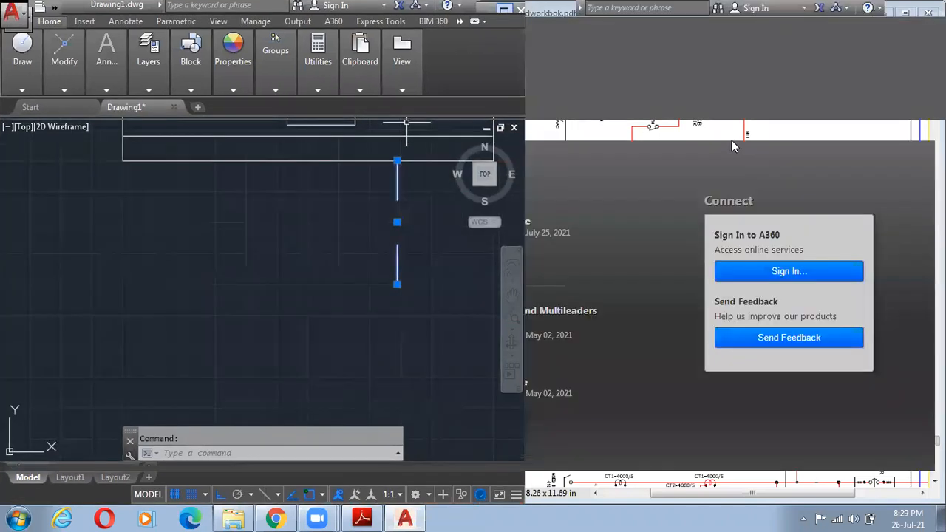
left_click(711, 76)
left_click(710, 98)
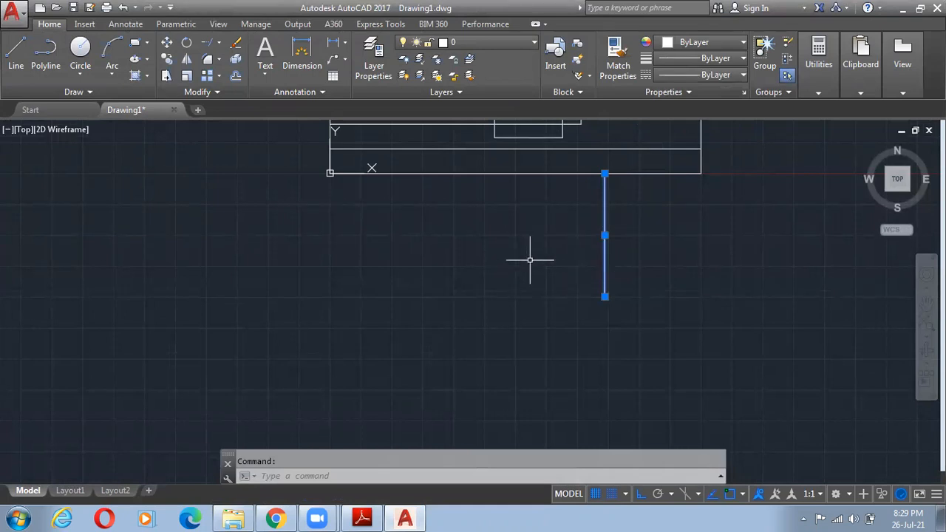
key("Escape")
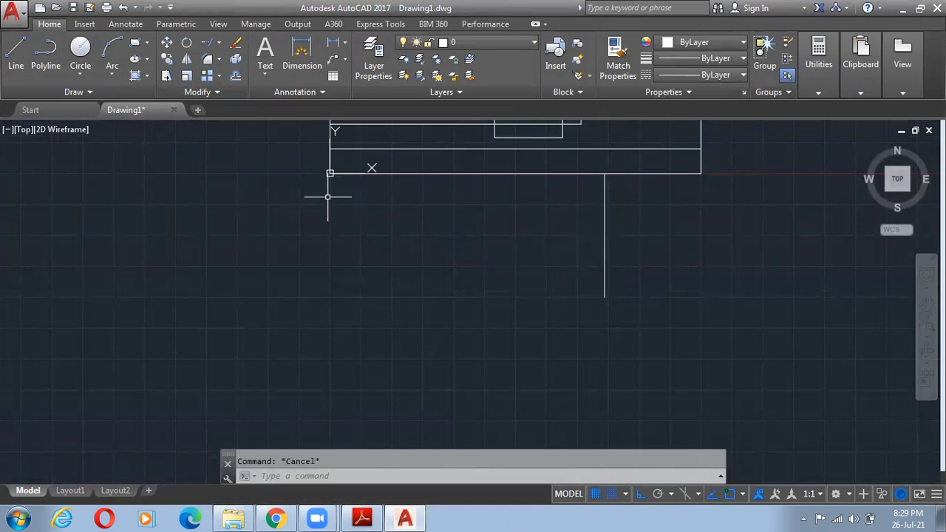
key("l")
key("Return")
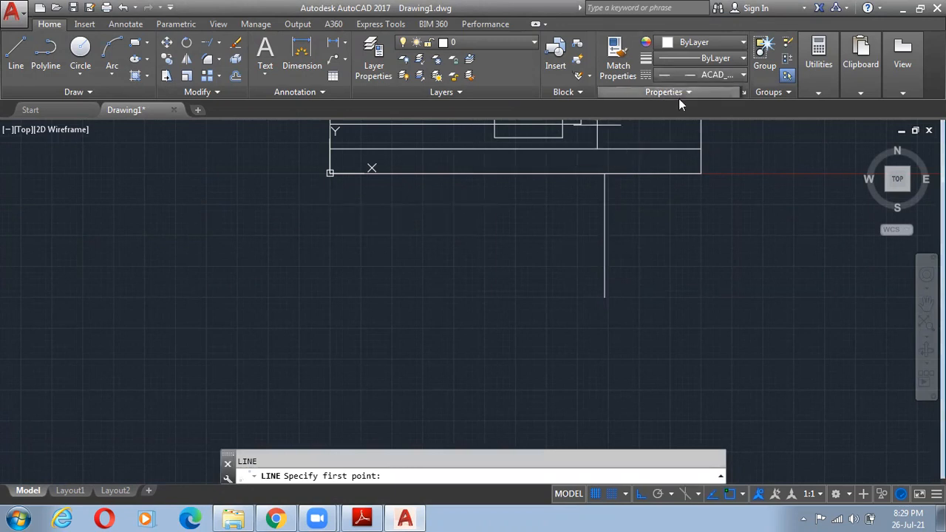
key("Escape")
- Set the current linetype to ByLayer and draw a second vertical line down from the bottom horizontal line, left of the existing one and equally long
left_click(696, 76)
left_click(705, 93)
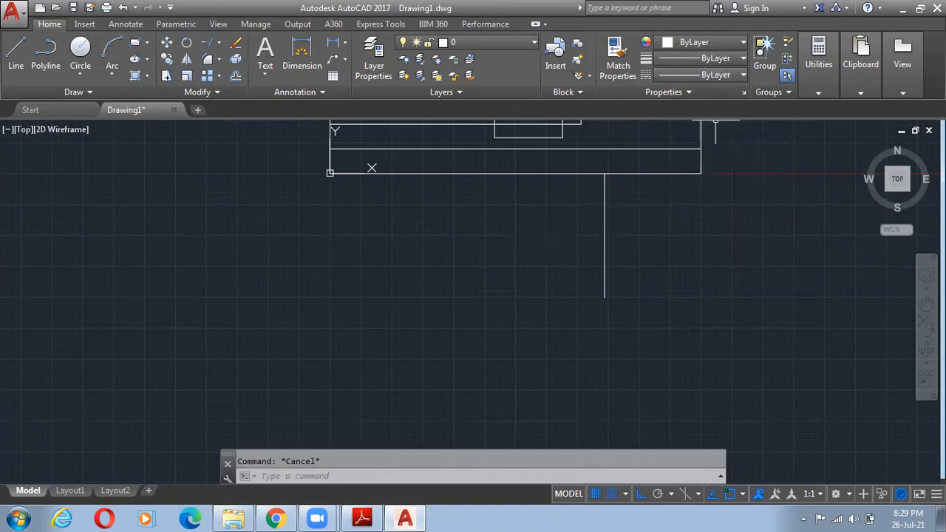
type("l")
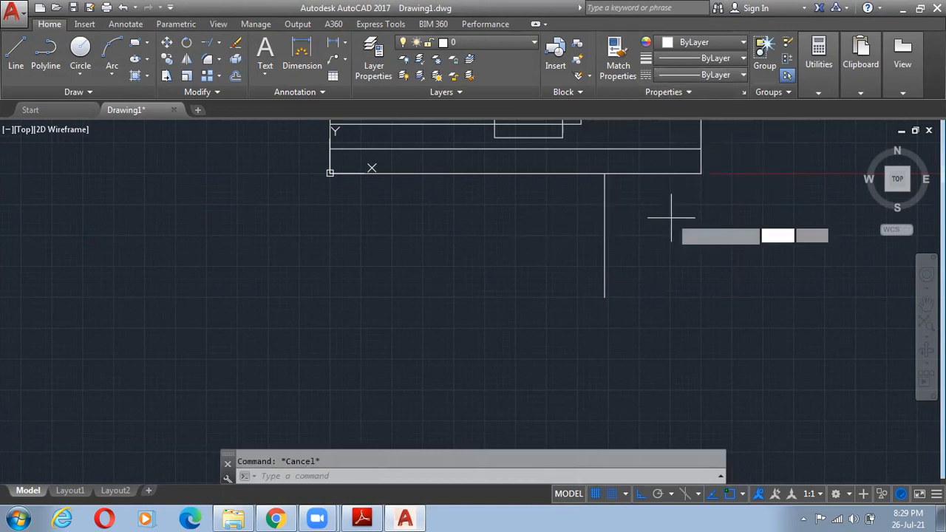
key("Return")
left_click(569, 173)
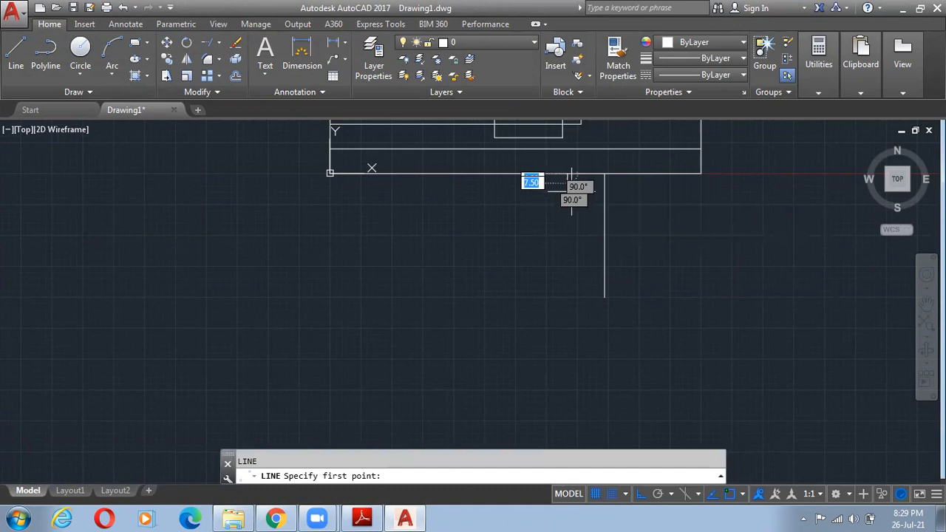
left_click(568, 297)
key("Return")
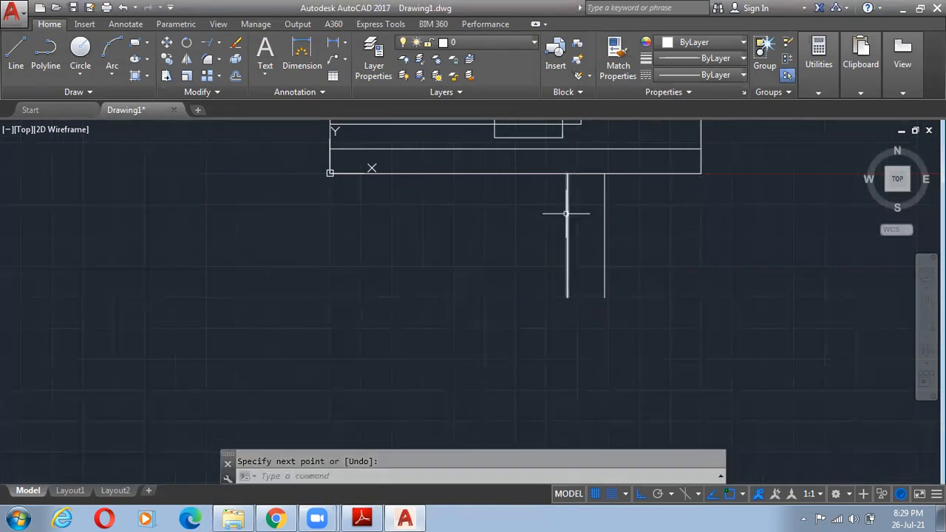
- Trim away the part of the bottom horizontal line between the two downward vertical lines
middle_click_drag(566, 211, 563, 288)
type("tr")
key("Return")
left_click(712, 376)
left_click(478, 221)
key("Return")
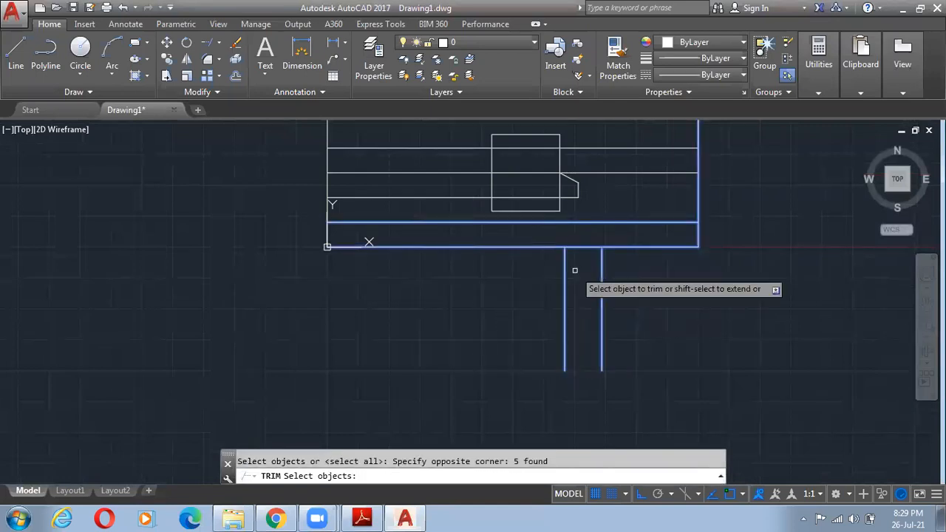
left_click(588, 246)
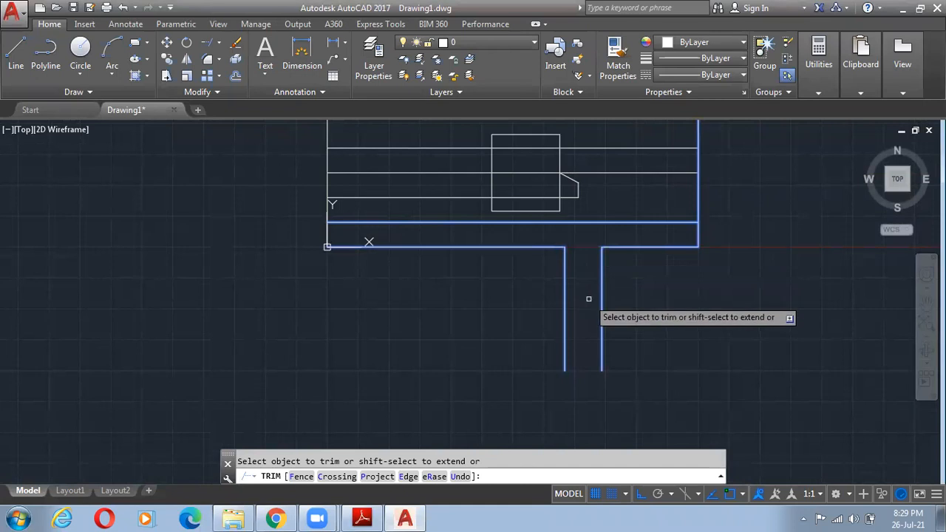
key("Return")
- Place the drawing window beside the PDF workbook and compare the upper wiring branches with the schematic
scroll(775, 211, "up", 4)
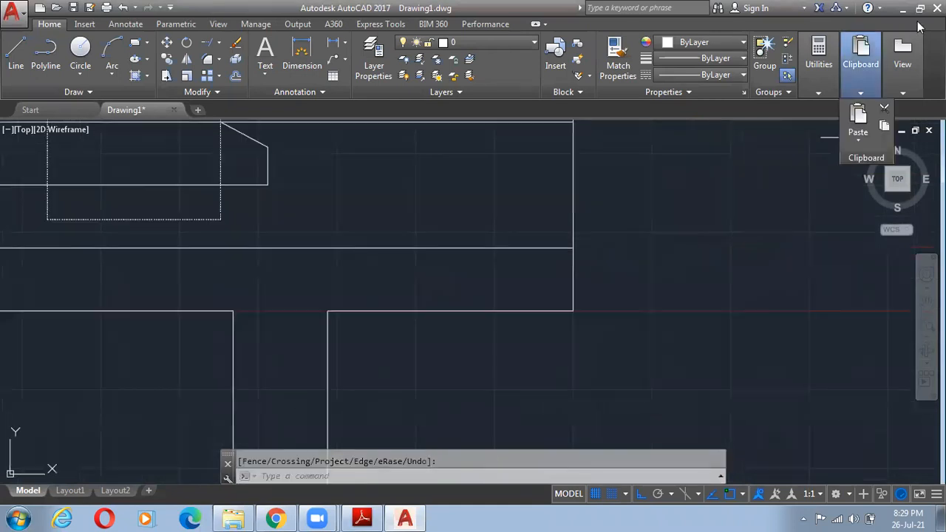
left_click(920, 8)
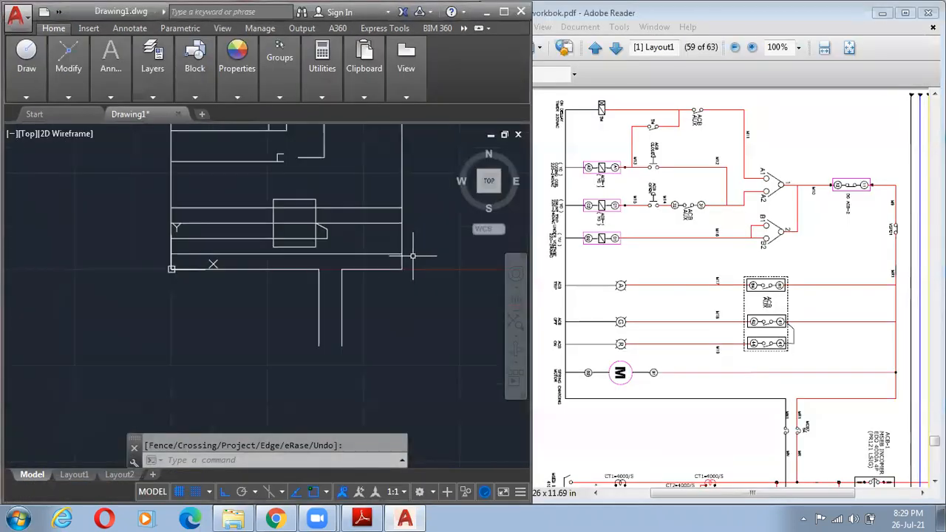
scroll(333, 262, "up", 2)
middle_click_drag(333, 262, 346, 322)
scroll(342, 311, "down", 2)
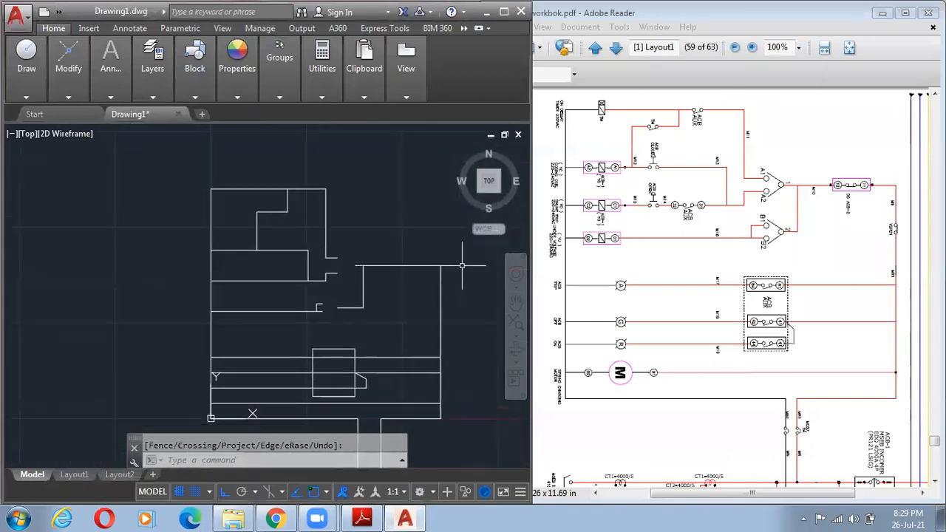
mouse_move(278, 304)
middle_mouse_down()
mouse_move(309, 332)
mouse_move(330, 330)
mouse_move(333, 286)
middle_mouse_up()
scroll(297, 337, "up", 2)
scroll(345, 307, "down", 2)
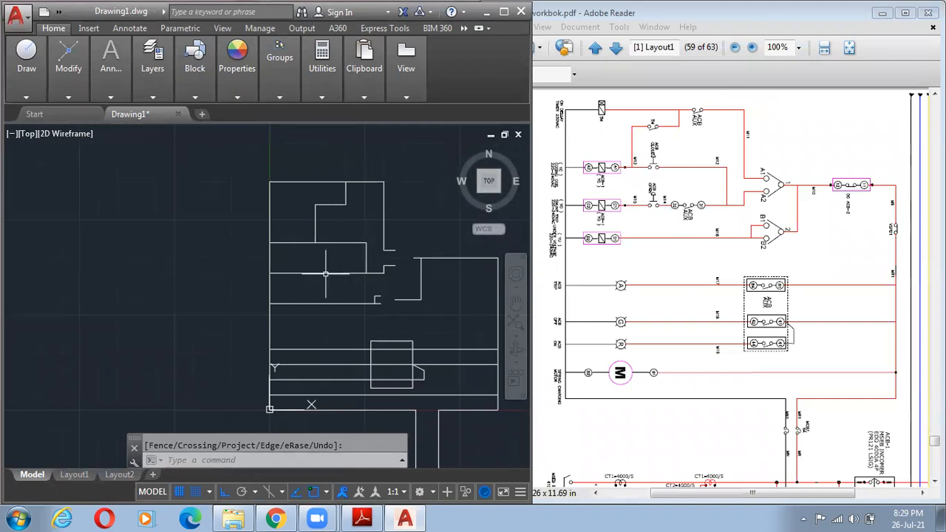
scroll(327, 277, "up", 4)
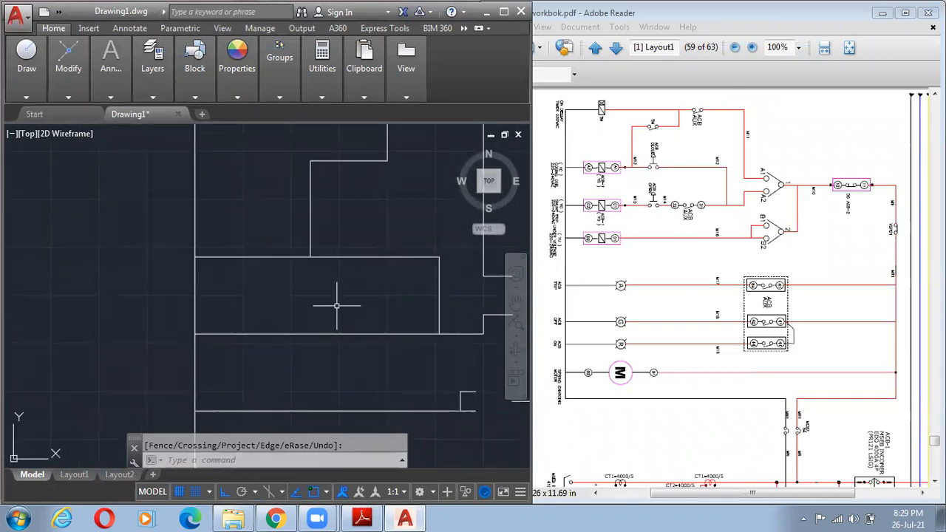
scroll(332, 270, "down", 2)
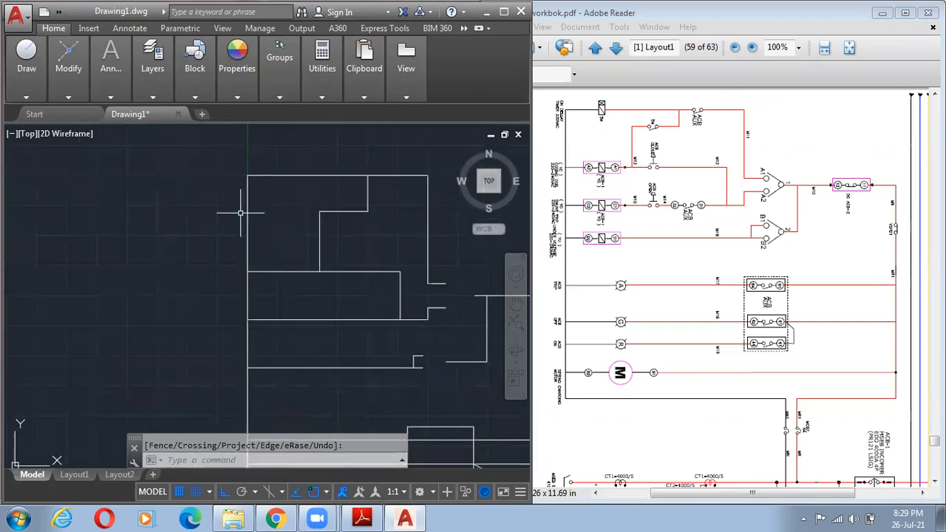
- Draw a narrow upright rectangle about 5 by 55 units across the three horizontal lines of the upper wiring branches
type("rec")
key("Return")
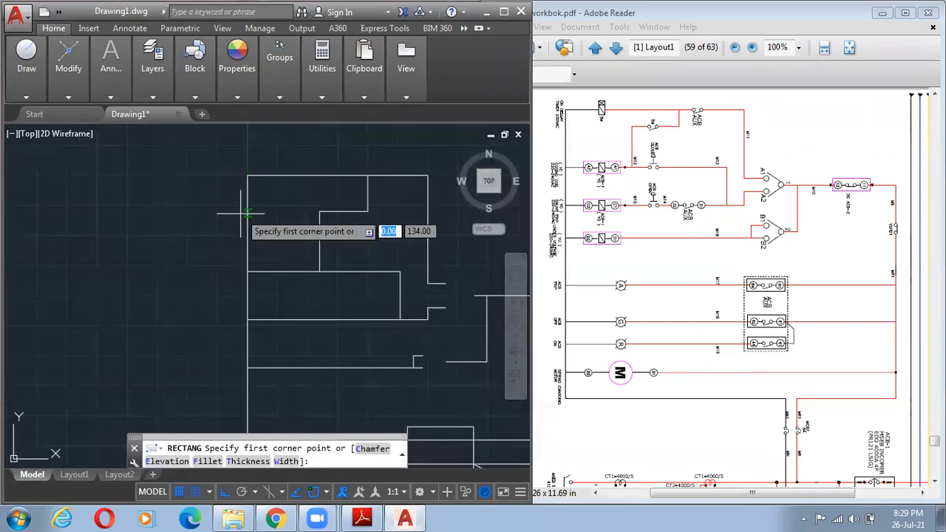
left_click(344, 199)
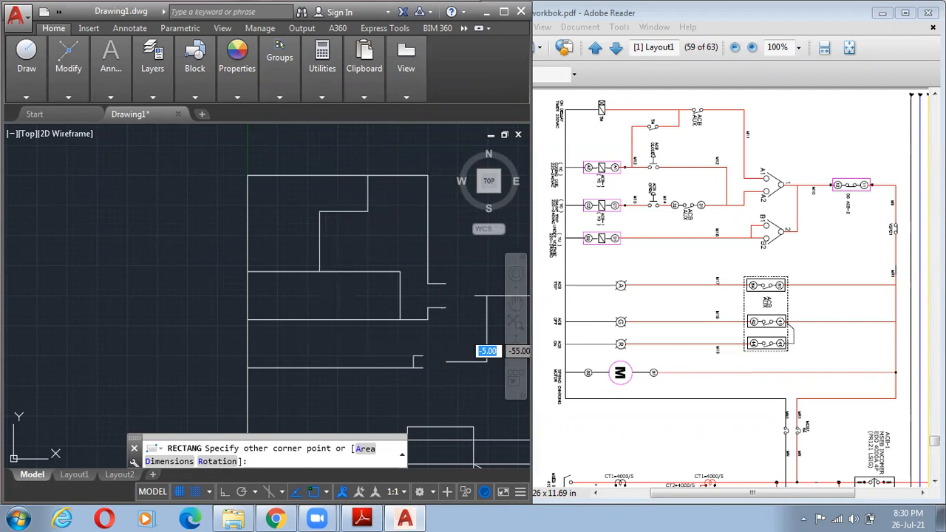
left_click(332, 332)
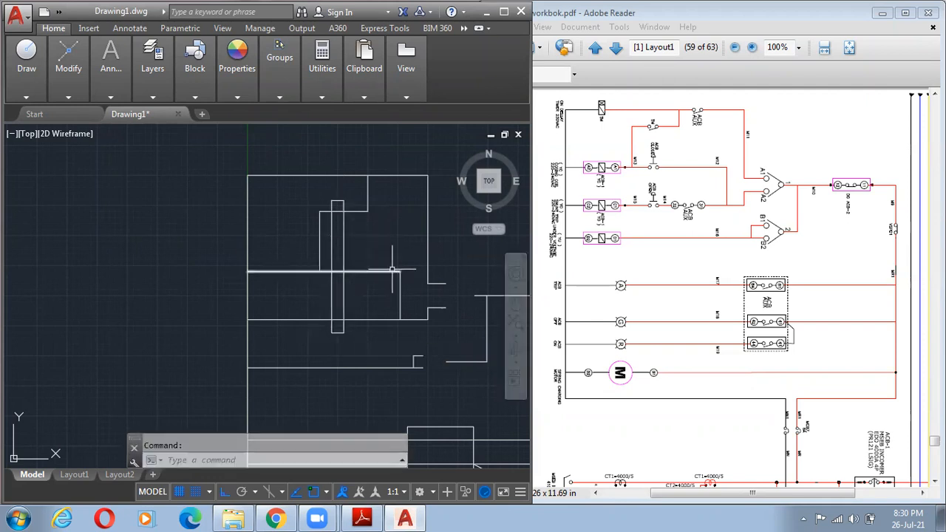
- Trim the three horizontal branch lines inside the narrow rectangle to open a gap in each for the contacts
type("tr")
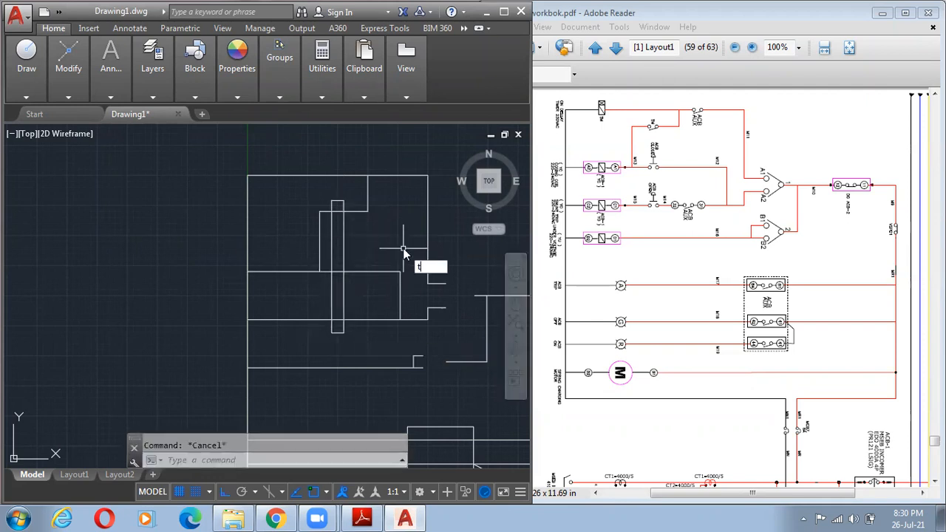
key("Return")
left_click(302, 186)
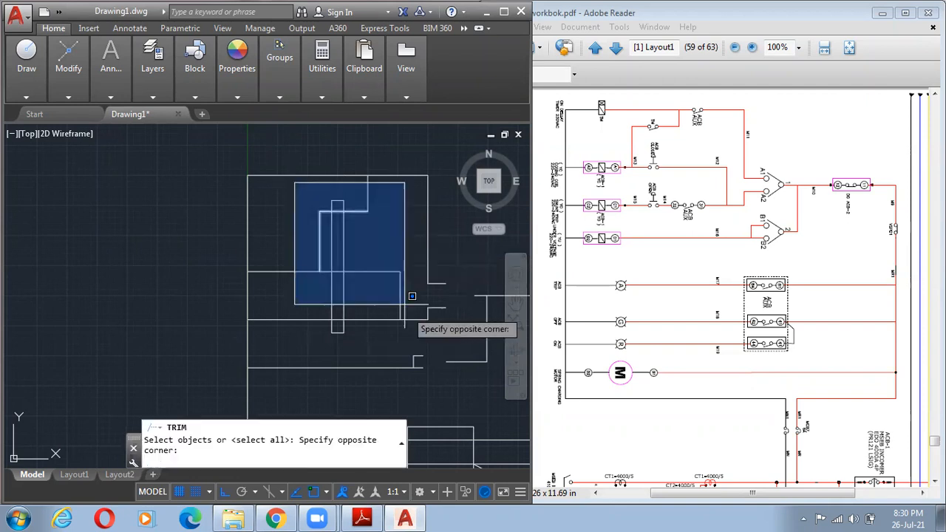
left_click(418, 359)
scroll(328, 217, "up", 5)
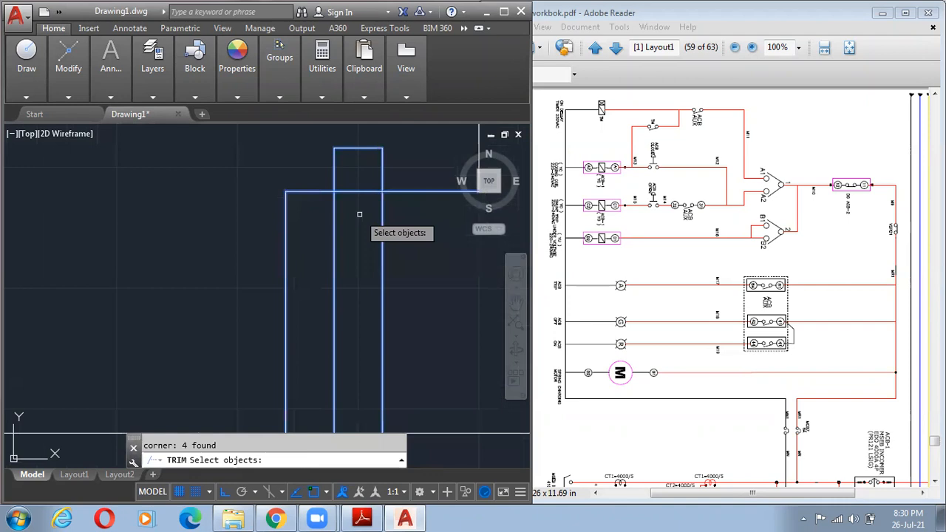
left_click(359, 192)
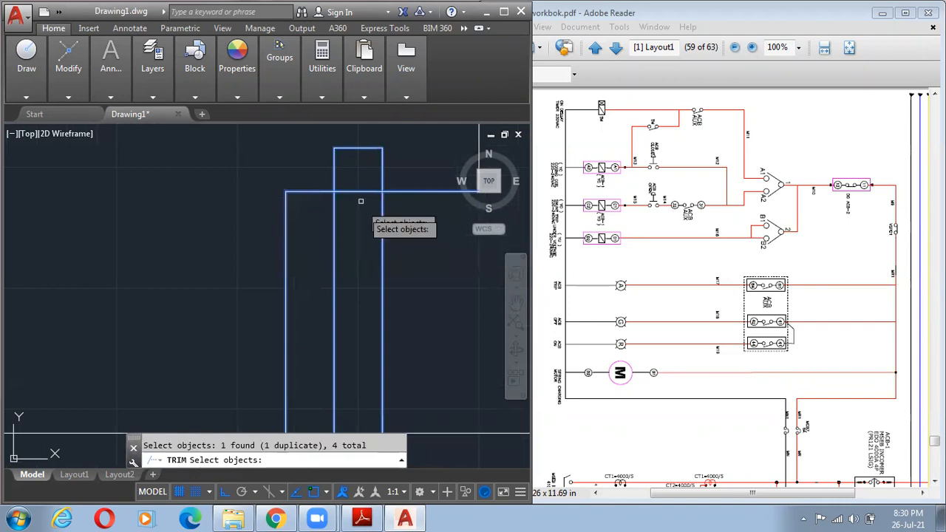
key("Return")
left_click(354, 177)
left_click(363, 187)
left_click(363, 187)
left_click(363, 217)
scroll(363, 214, "down", 4)
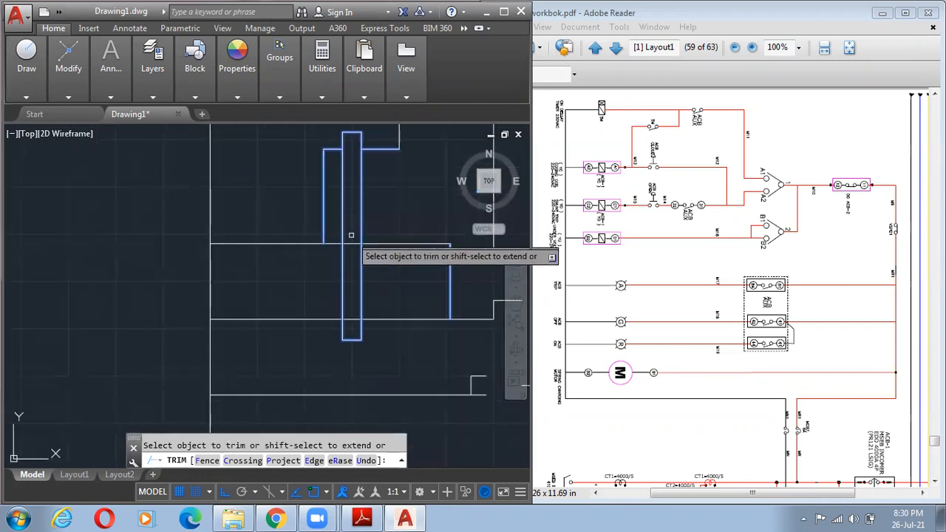
left_click(351, 243)
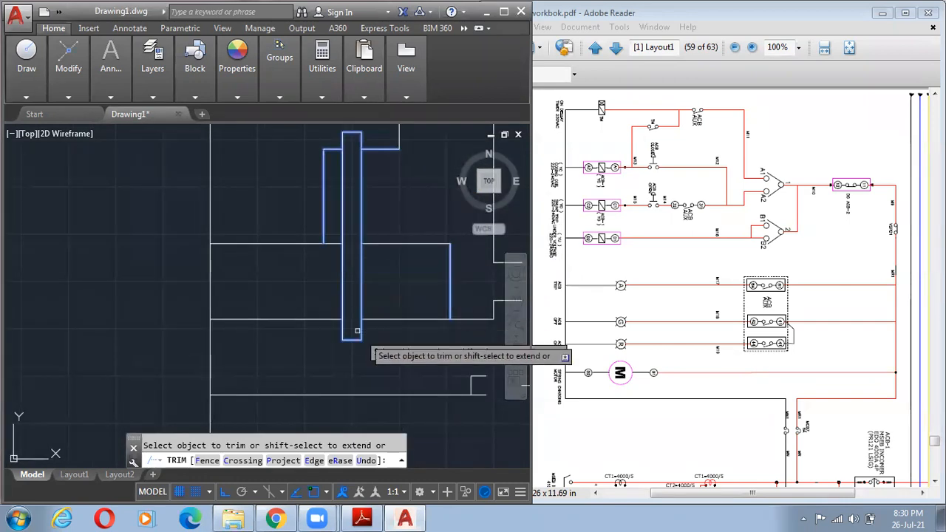
key("Escape")
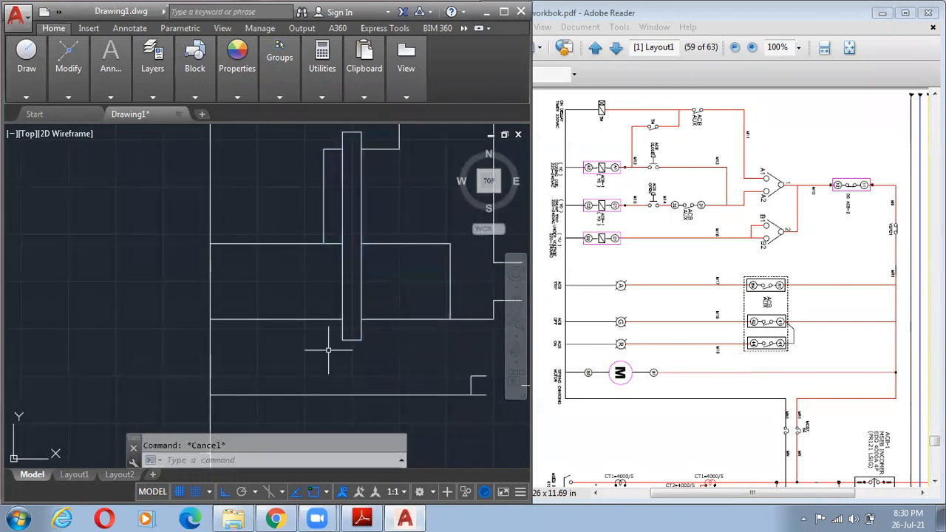
- Erase the narrow rectangle used as the cutting boundary for the three branch gaps
left_click(346, 340)
mouse_move(352, 340)
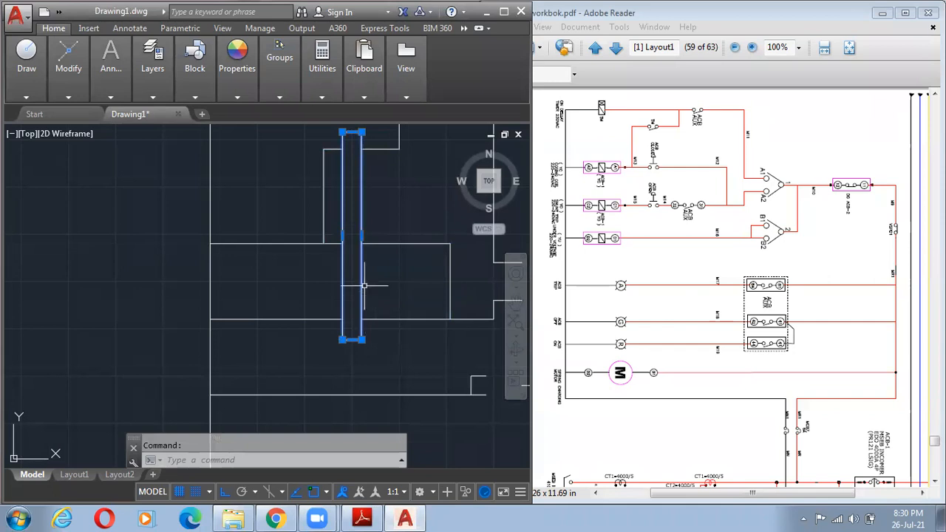
key("Delete")
middle_click_drag(388, 298, 366, 311)
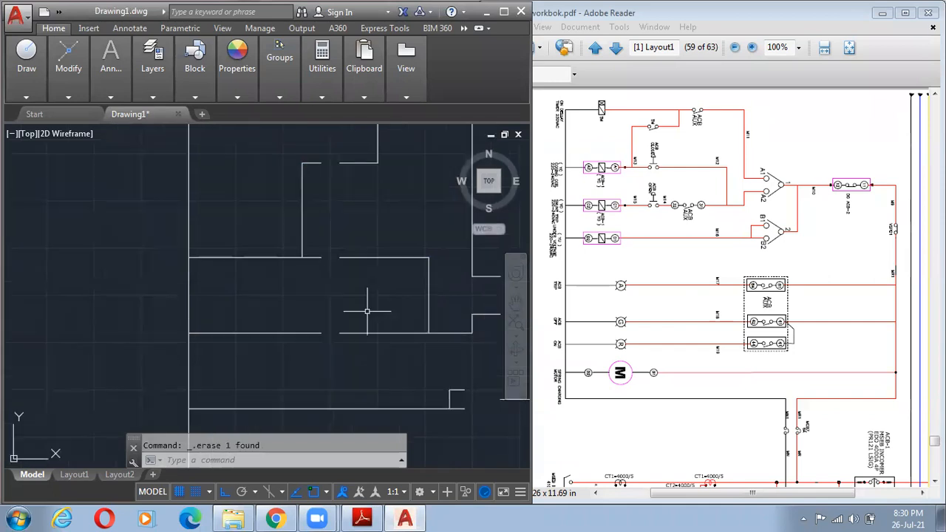
type("tr")
key("Return")
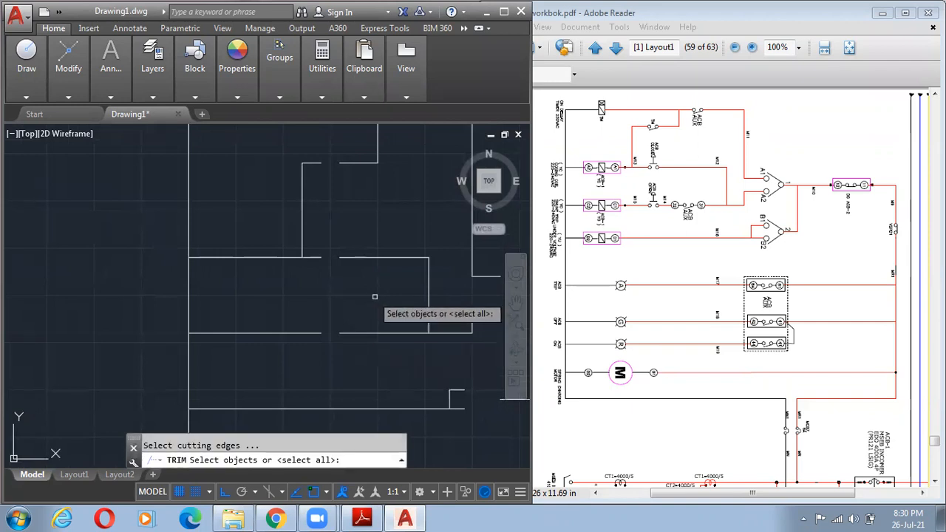
key("Escape")
- Draw a small rectangle about 4.5 by 8 units across the lowest gapped branch line, just right of its gap
type("rec")
key("Return")
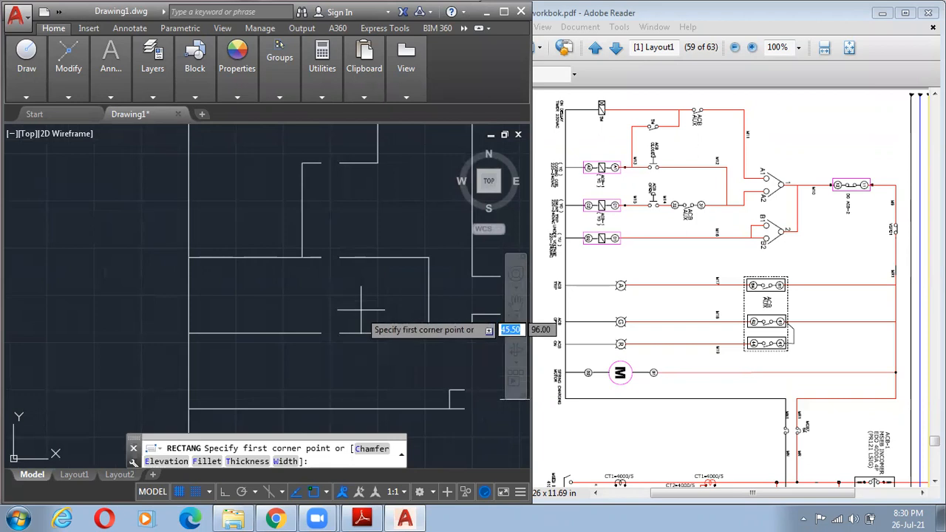
left_click(368, 320)
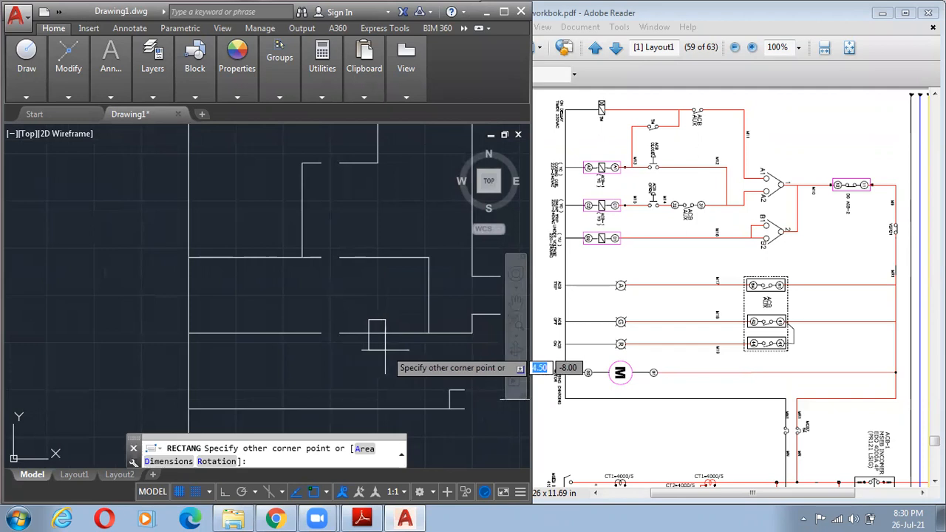
left_click(385, 350)
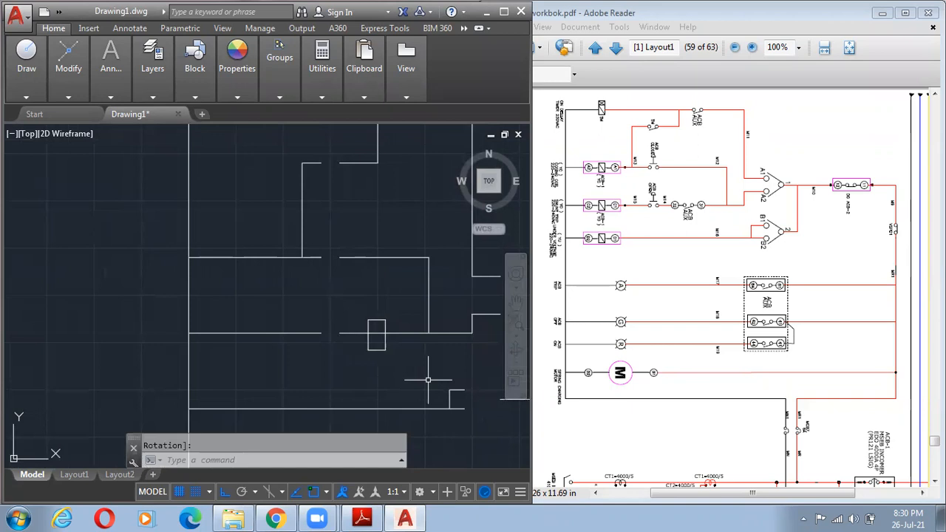
- Trim the branch line segment inside the small rectangle to open a second contact gap
type("tr")
key("Return")
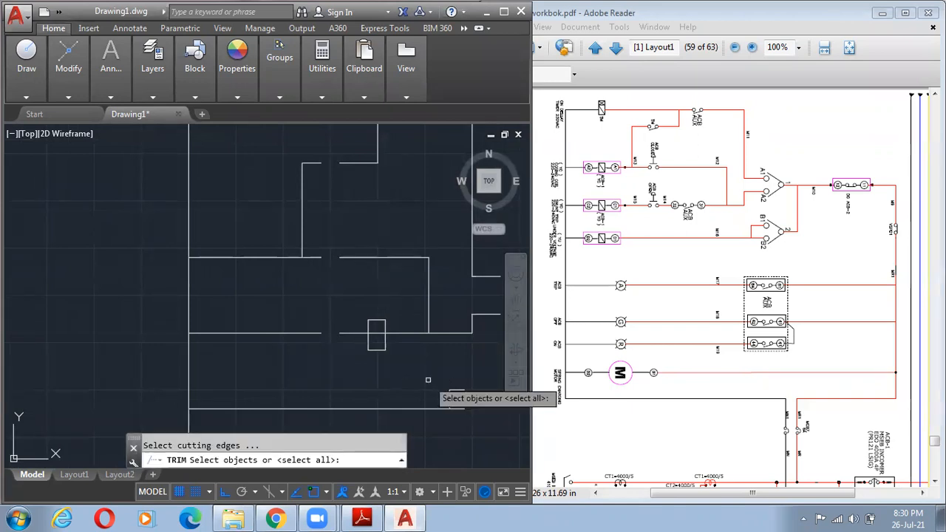
left_click(428, 380)
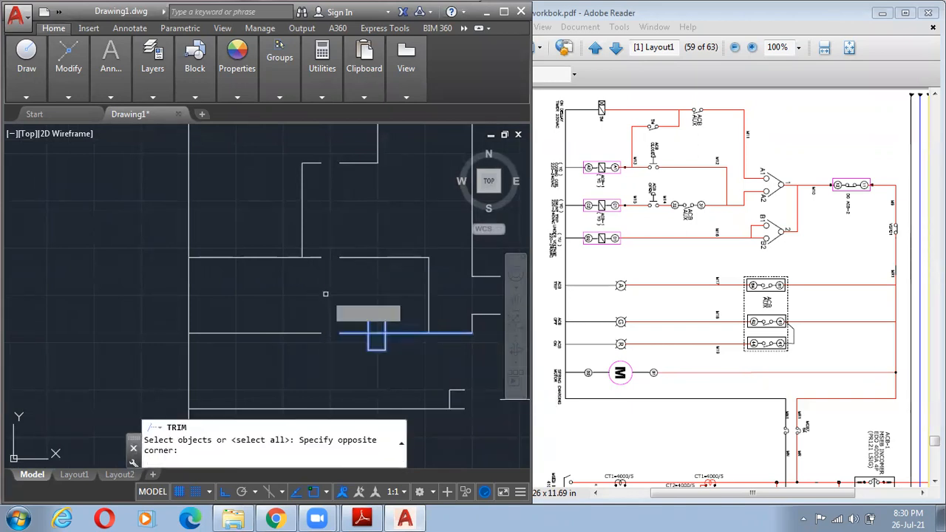
left_click(326, 293)
key("Return")
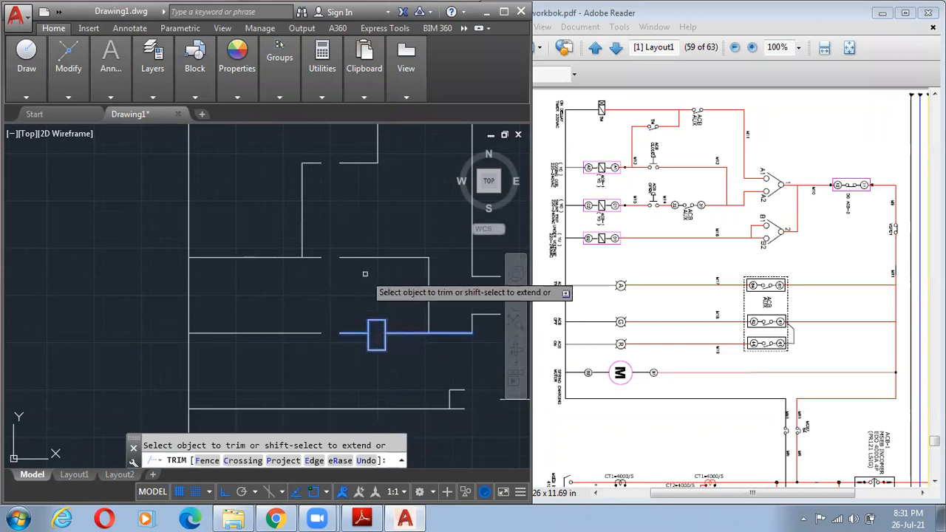
key("Escape")
- Erase the small rectangle around the second contact gap
left_click(377, 321)
mouse_move(377, 324)
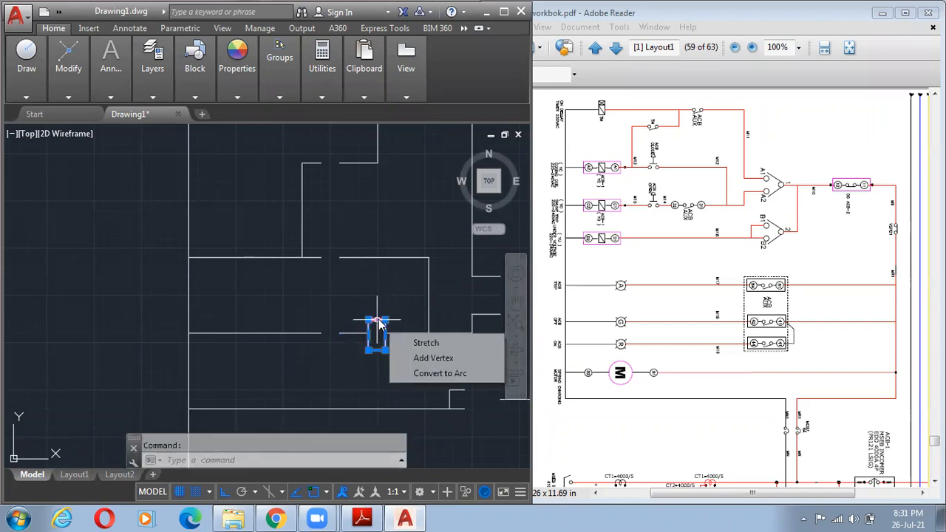
key("Delete")
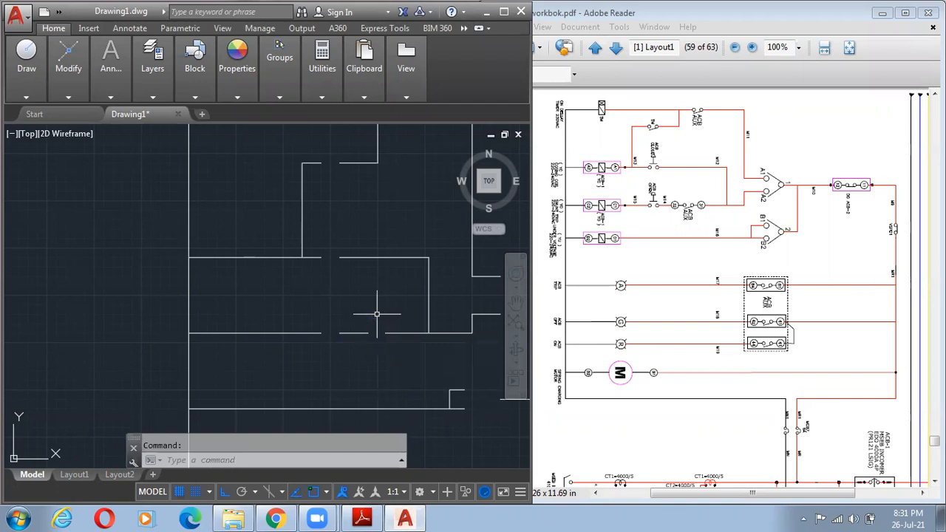
scroll(359, 314, "down", 3)
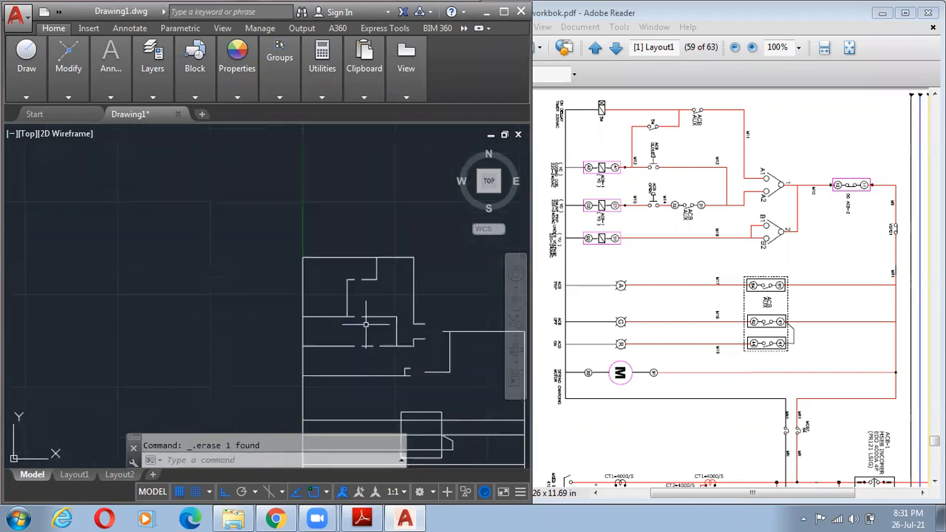
middle_click_drag(366, 323, 340, 291)
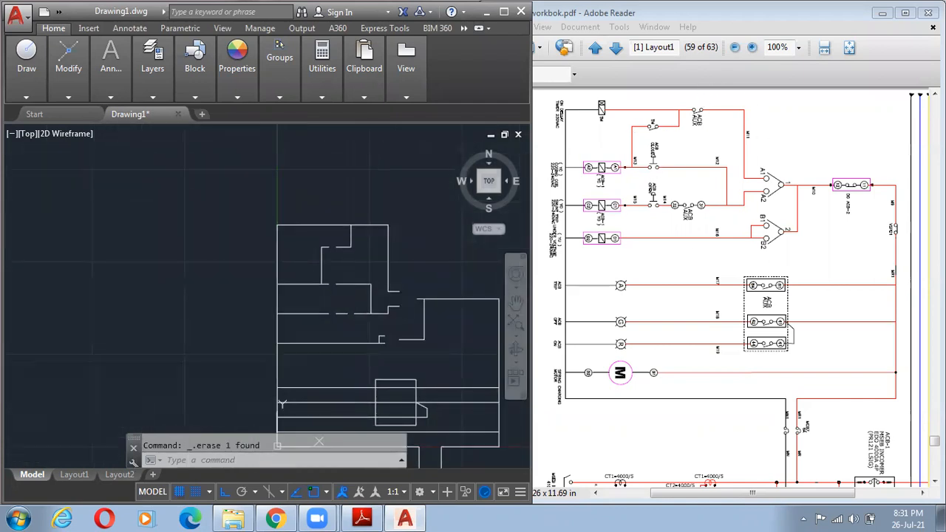
- Draw a small upright rectangle across the topmost horizontal line, between the stepped branch and the outer vertical line
middle_click_drag(410, 226, 379, 257)
type("r")
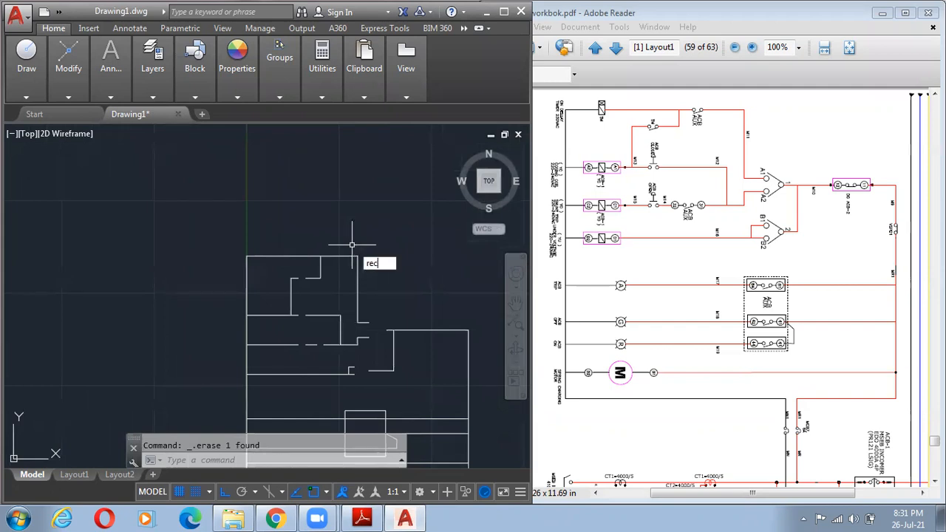
type("ec")
key("Return")
scroll(355, 262, "up", 4)
mouse_move(355, 281)
middle_mouse_down()
mouse_move(359, 266)
mouse_move(347, 249)
middle_mouse_up()
left_click(335, 222)
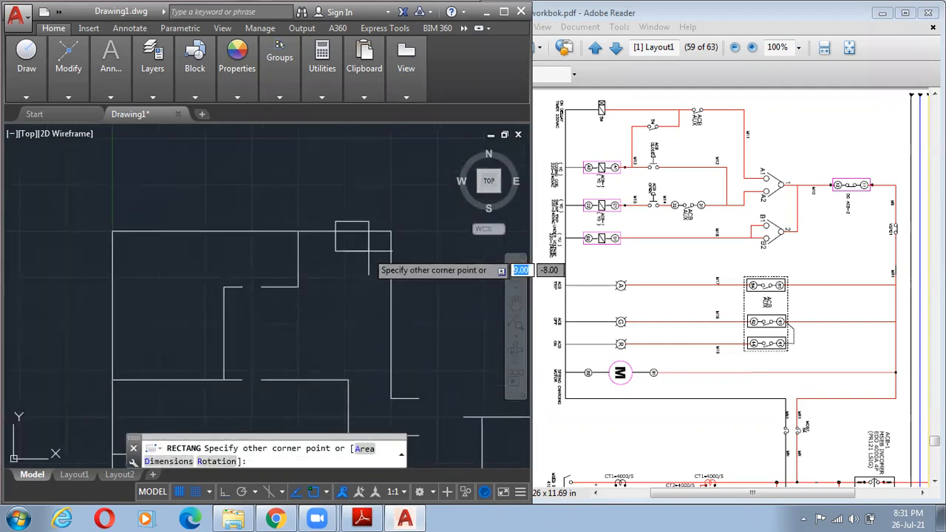
left_click(350, 246)
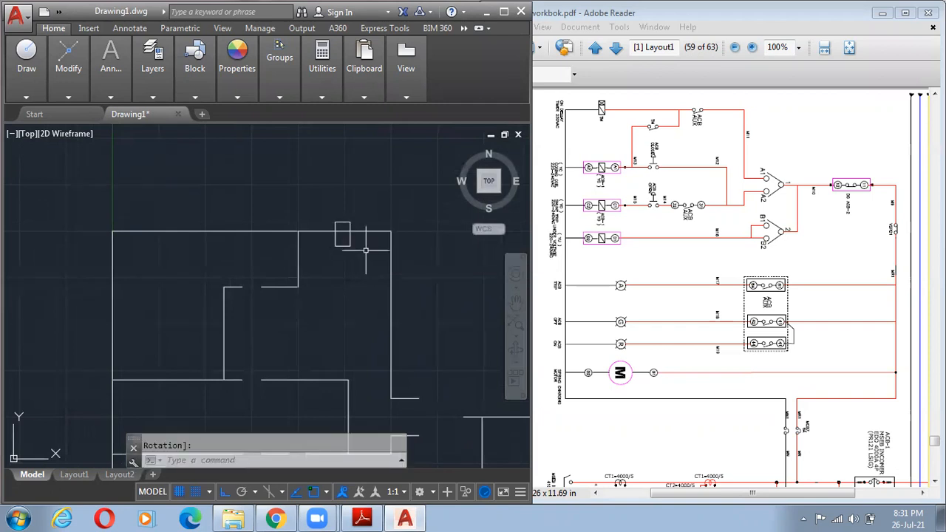
- Trim the segment of the topmost line inside the small rectangle to open a contact gap
type("tr")
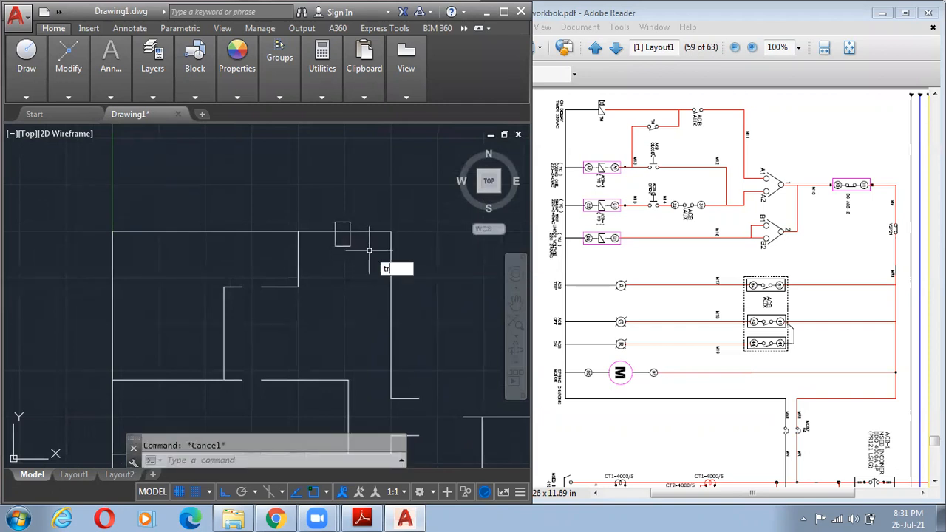
key("Return")
left_click(377, 255)
left_click(309, 199)
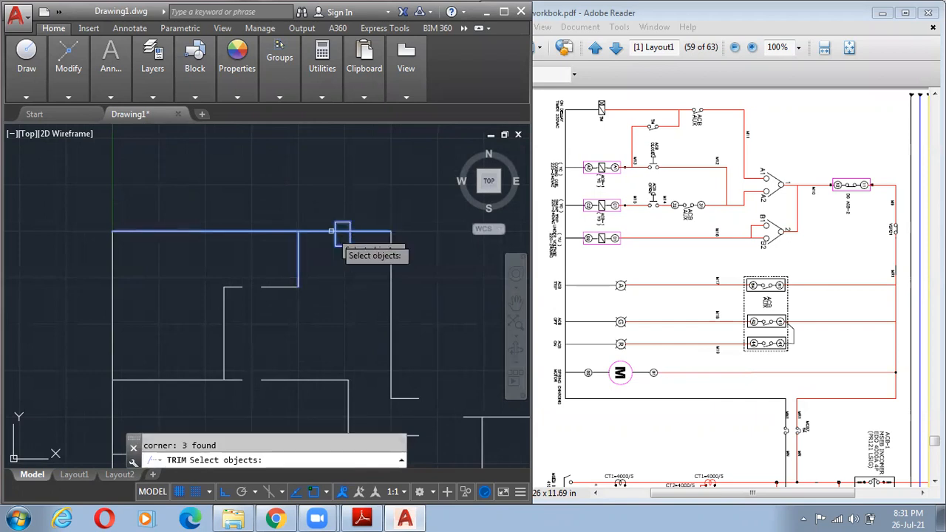
key("Return")
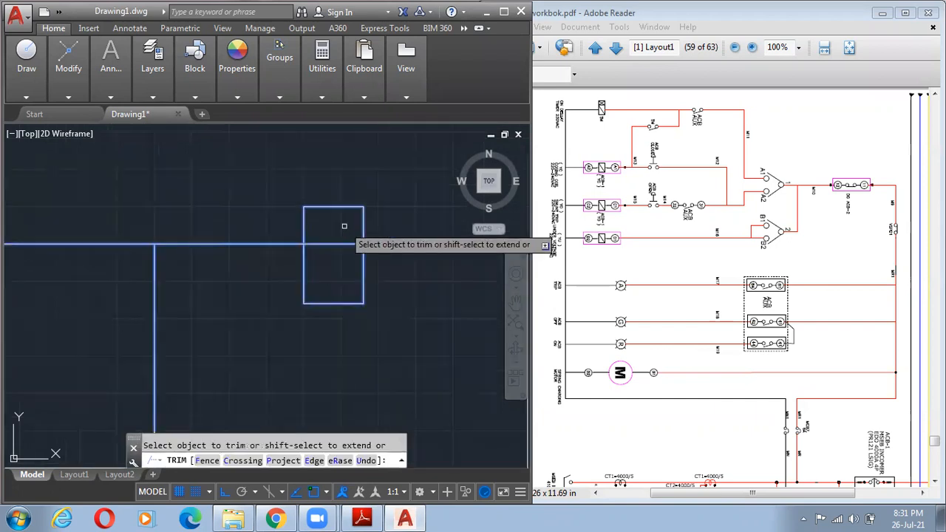
key("Escape")
- Erase the small rectangle around the gap in the topmost line
left_click(356, 303)
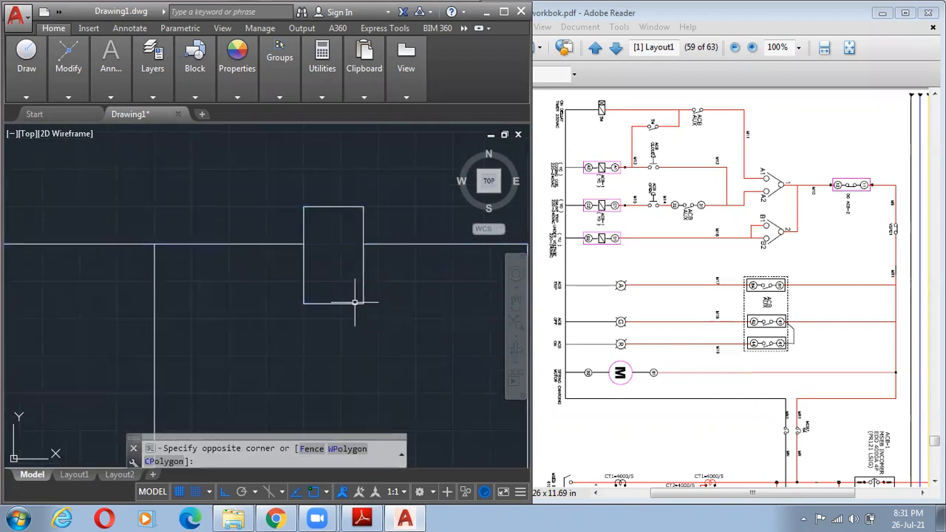
left_click(350, 305)
left_click(349, 305)
key("Delete")
scroll(370, 326, "down", 4)
mouse_move(363, 329)
middle_mouse_down()
mouse_move(359, 278)
mouse_move(328, 205)
middle_mouse_up()
scroll(334, 281, "down", 4)
scroll(340, 255, "down", 3)
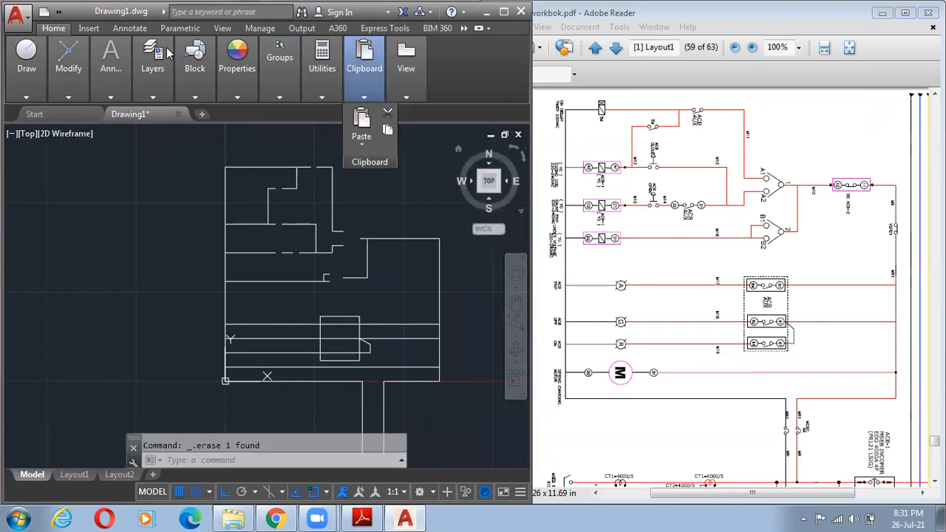
- Maximize the drawing window, open the Tool Palettes, and move them aside
double_click(150, 12)
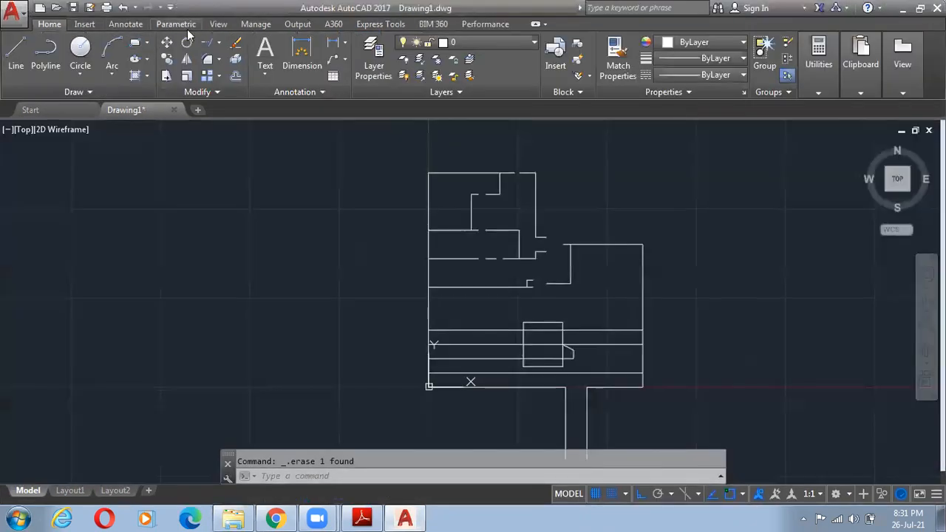
left_click(187, 27)
left_click(221, 25)
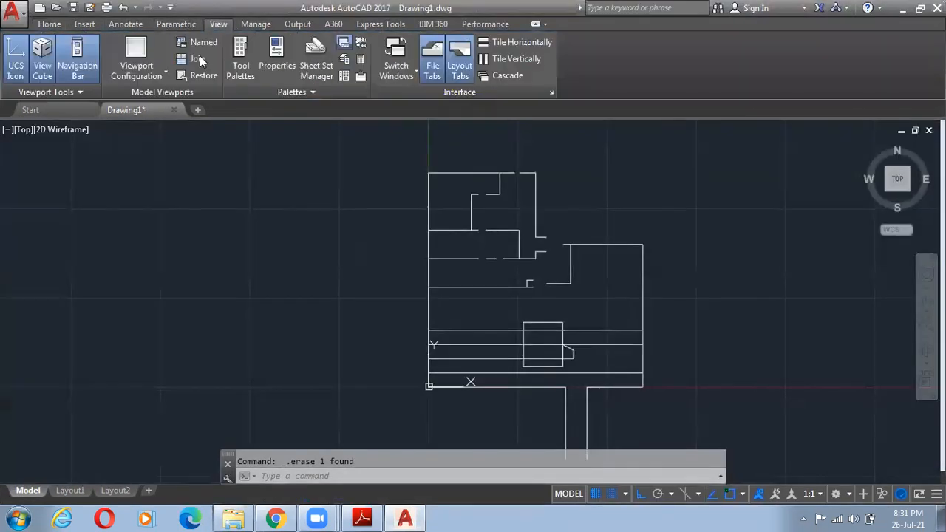
left_click(240, 60)
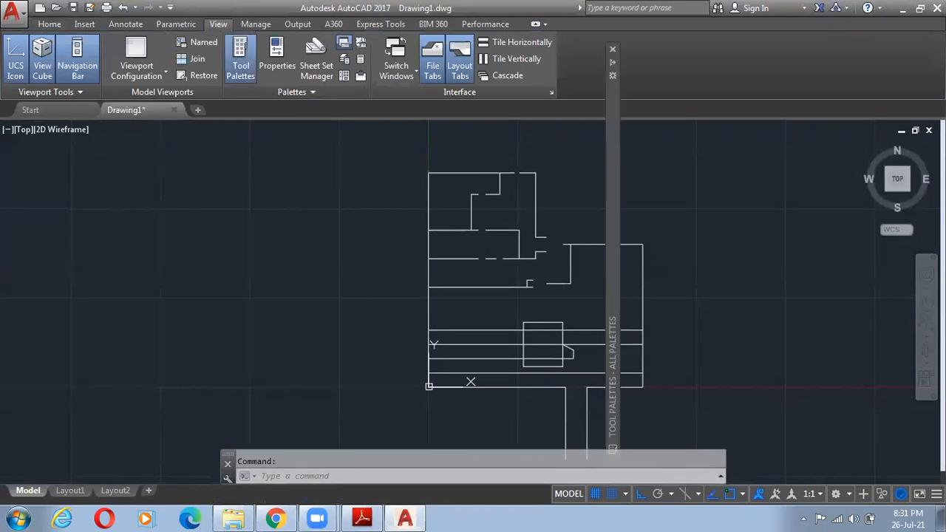
mouse_move(614, 90)
left_click_drag(616, 119, 720, 103)
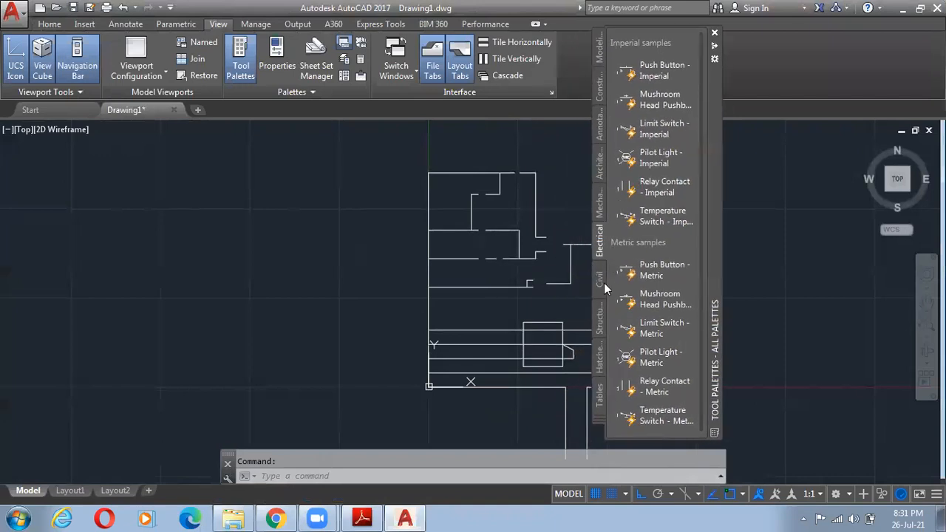
- Browse the Mechanical and Electrical tool palettes and review the imperial and metric electrical symbol samples
left_click(598, 210)
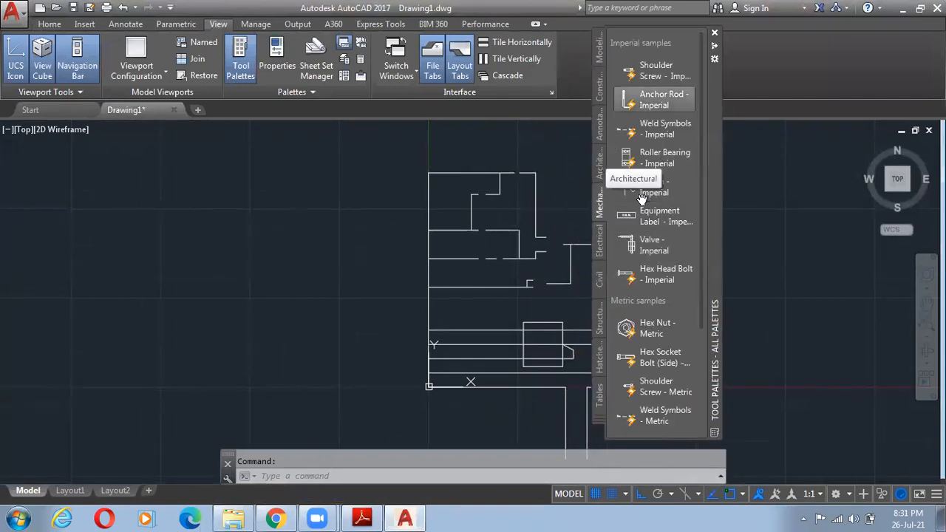
left_click(600, 244)
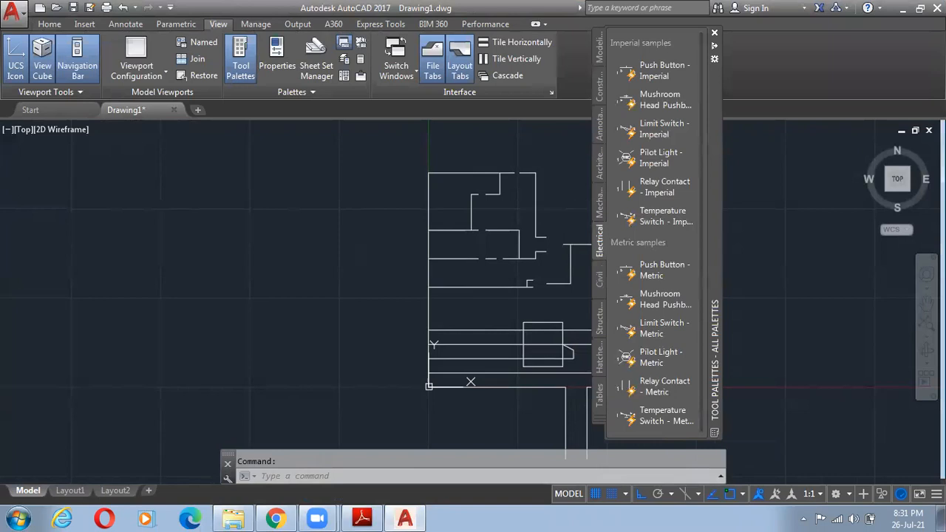
mouse_move(714, 232)
left_mouse_down()
mouse_move(713, 256)
mouse_move(712, 246)
left_mouse_up()
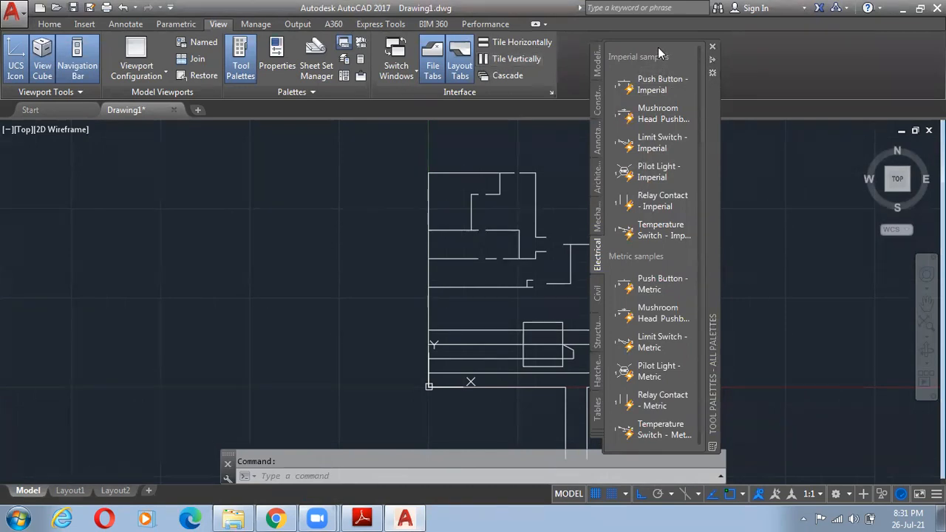
scroll(655, 207, "down", 1)
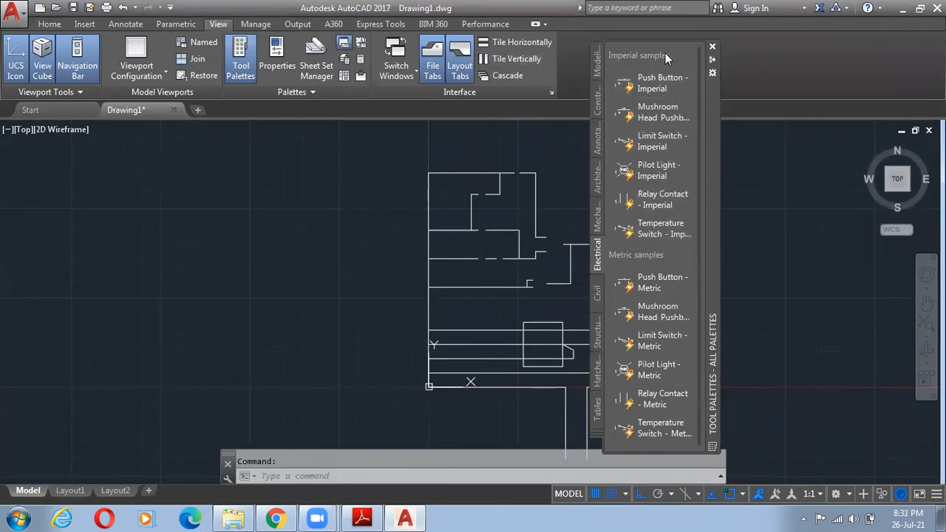
scroll(643, 258, "up", 1)
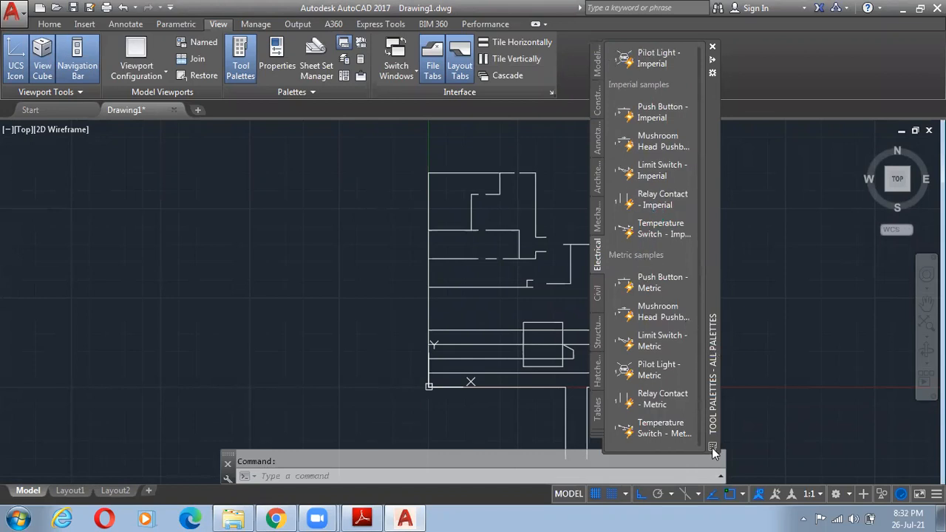
- Dock the Tool Palettes and restore the drawing window to its reduced size beside the PDF schematic
double_click(710, 426)
left_click(249, 49)
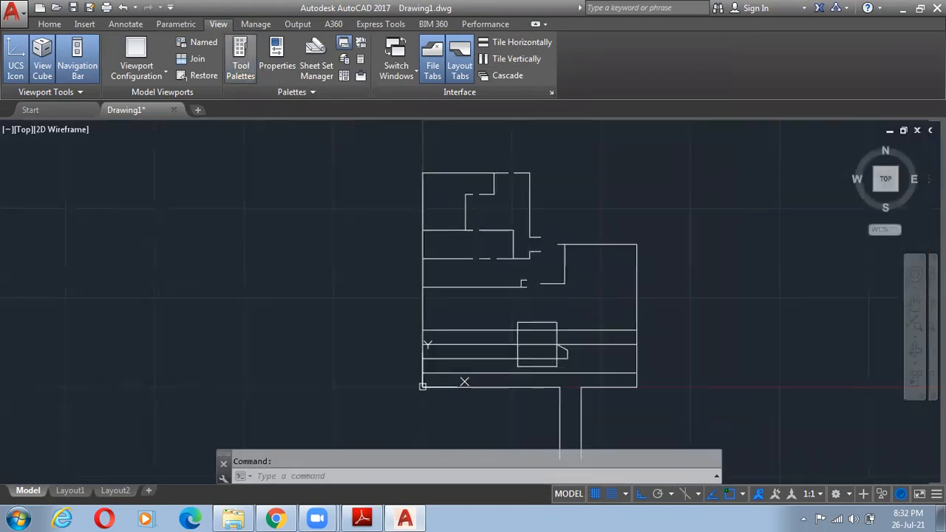
mouse_move(906, 266)
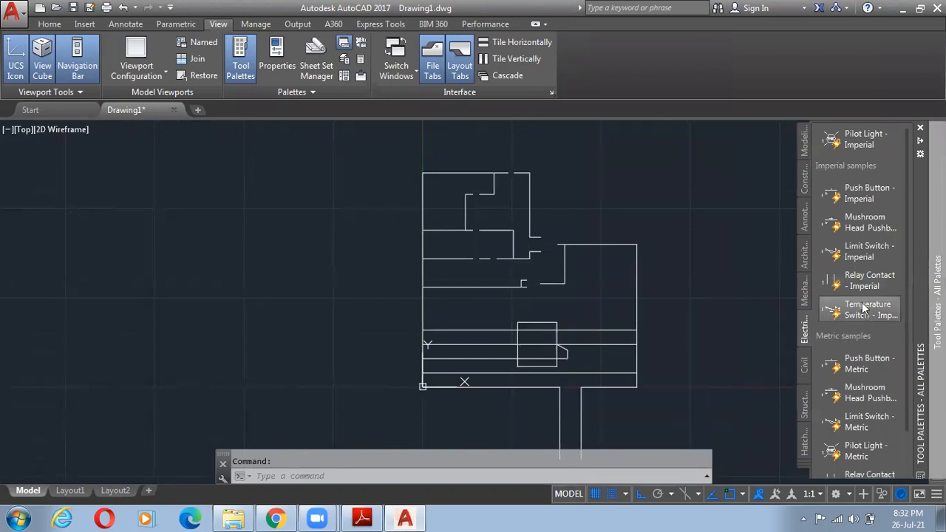
left_click(921, 9)
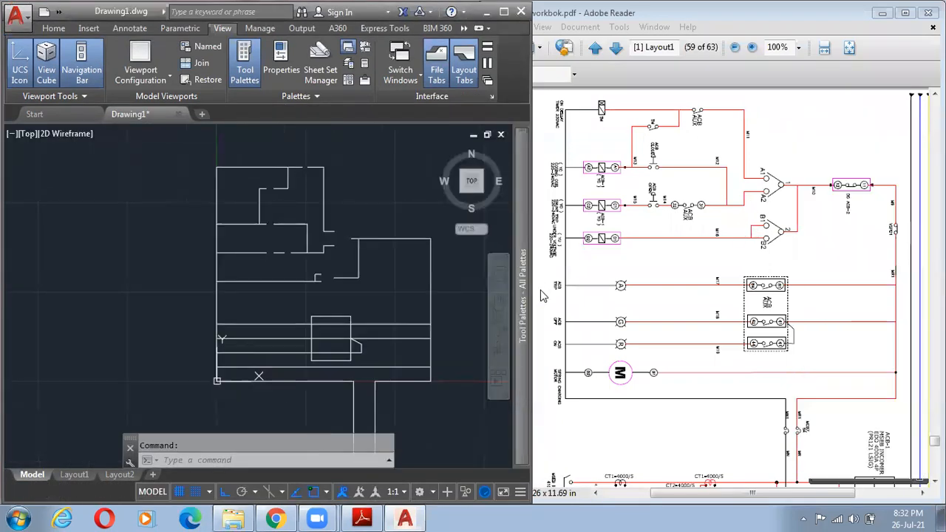
- Insert a Pilot Light - Imperial at annotation scale 1:1 on the upper line crossing the dashed enclosure, with reference designator A
mouse_move(524, 303)
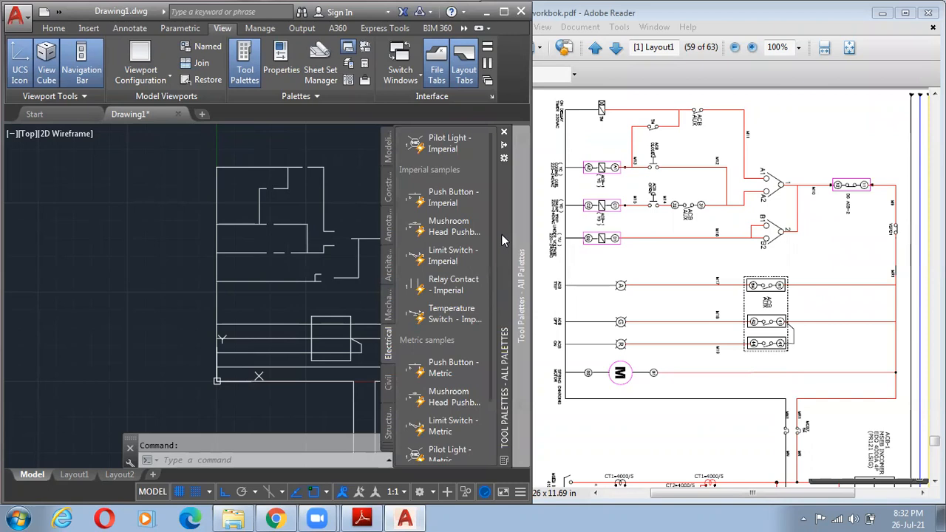
left_click(451, 145)
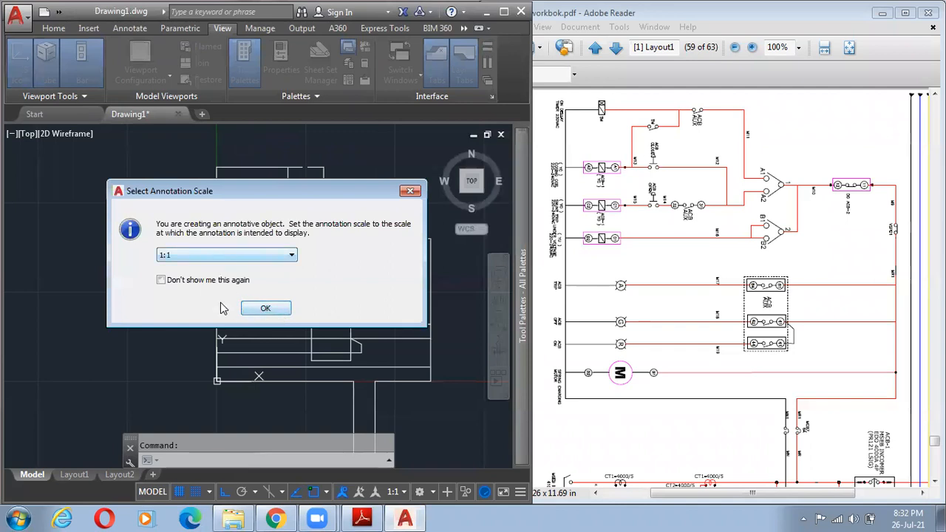
left_click(266, 309)
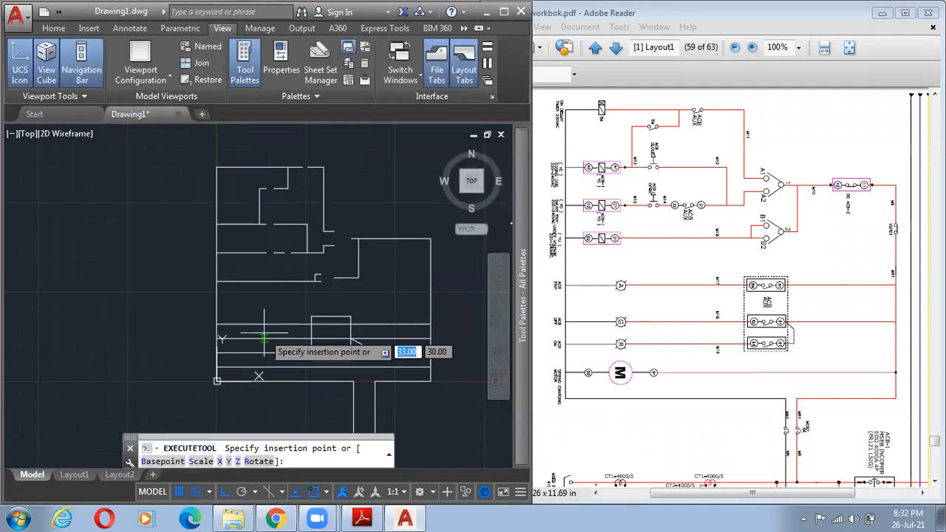
scroll(259, 333, "up", 5)
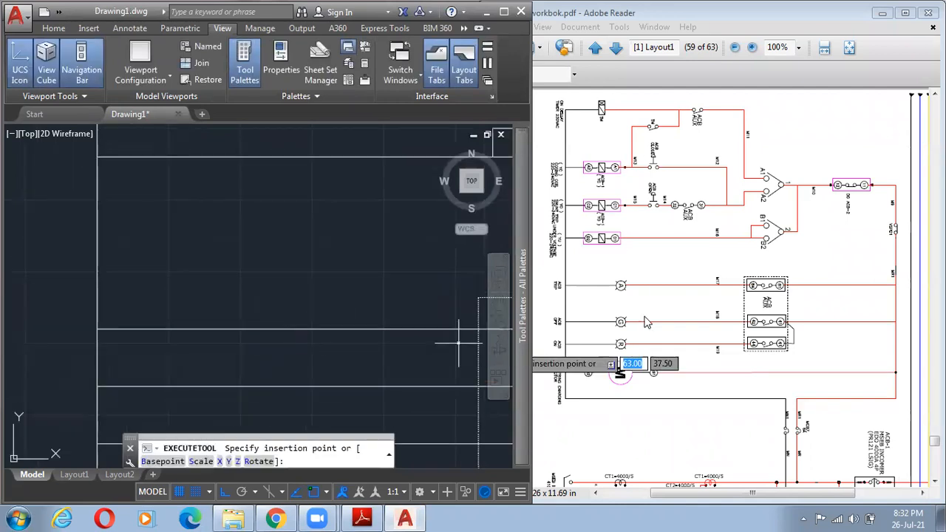
left_click(264, 327)
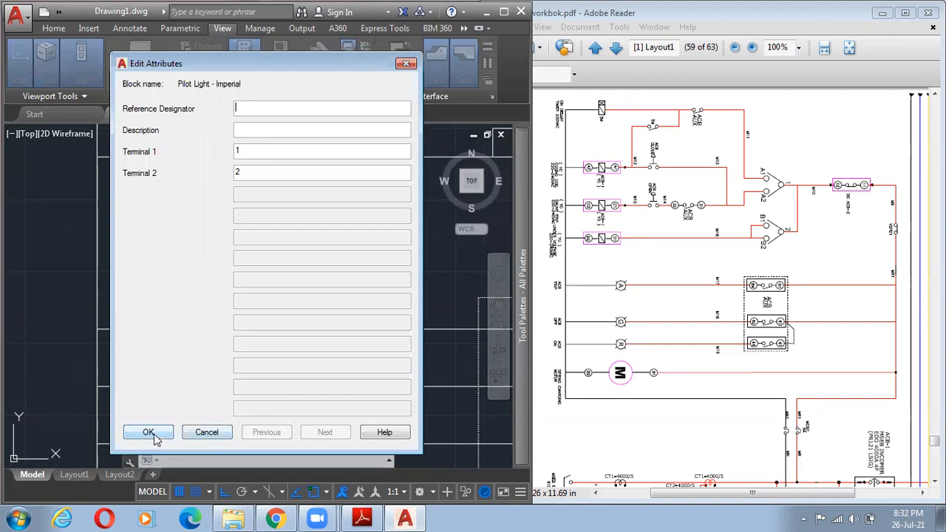
type("A")
left_click(164, 435)
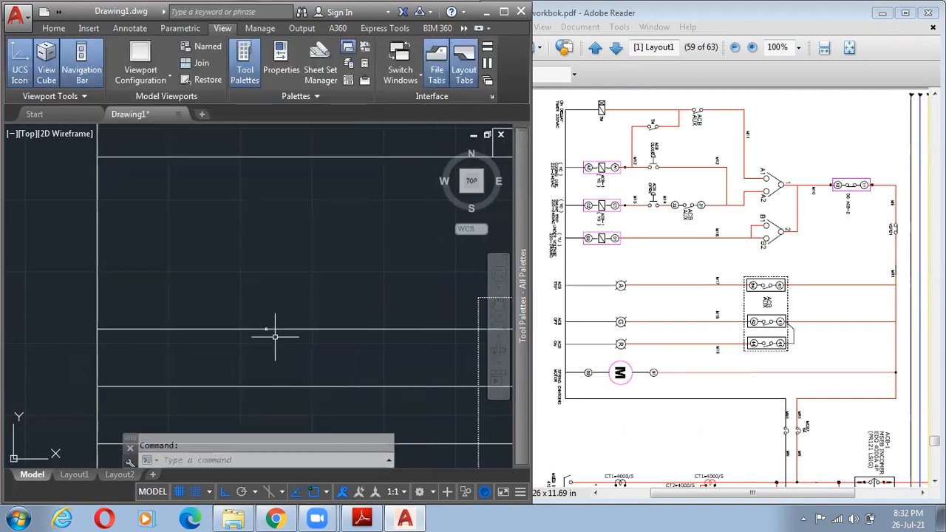
- Examine the size and labels of the inserted pilot light symbol on its line
scroll(259, 332, "up", 3)
scroll(328, 344, "down", 2)
middle_click_drag(327, 344, 250, 348)
scroll(348, 310, "up", 7)
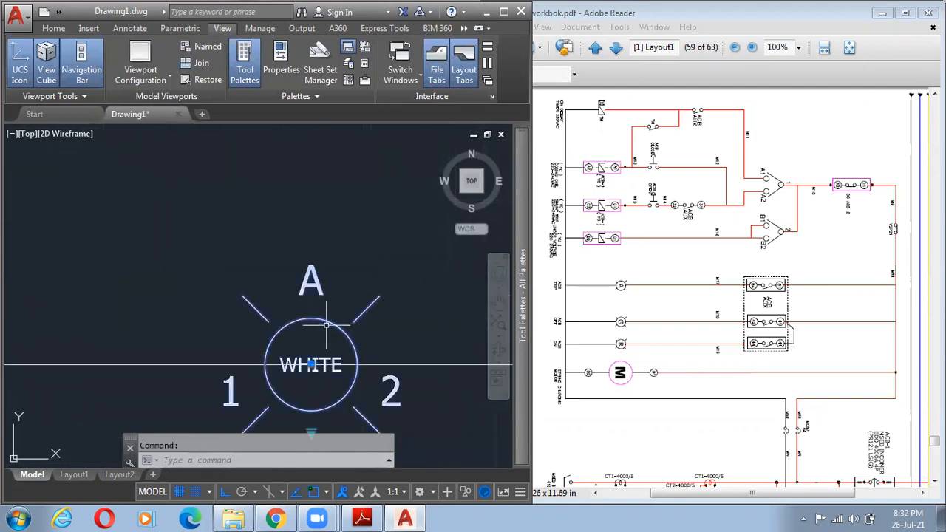
left_click(334, 322)
scroll(334, 320, "down", 4)
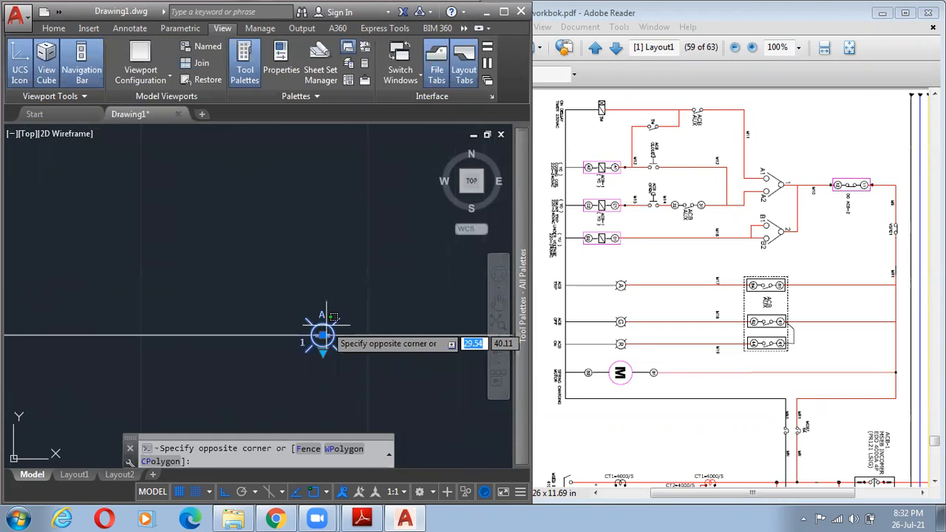
key("Escape")
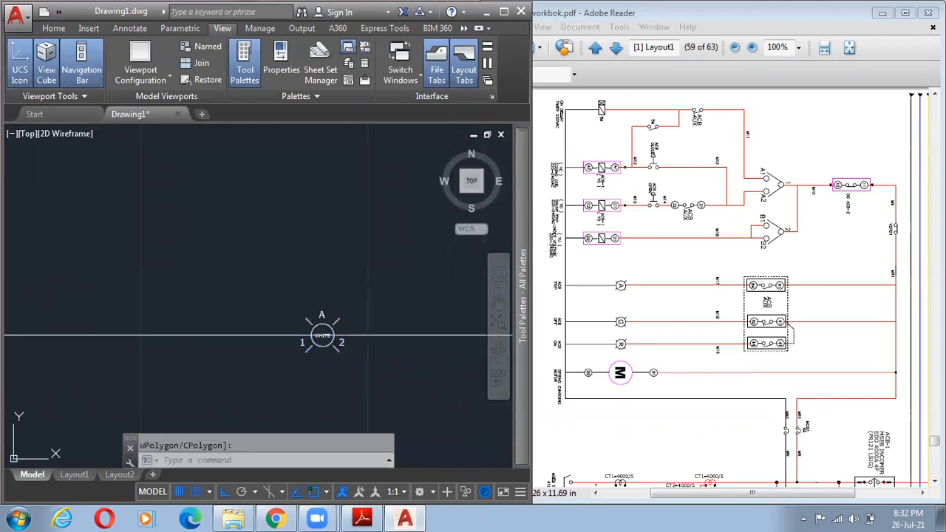
- Review the pilot light block's attribute values, text options and properties in the Enhanced Attribute Editor
double_click(332, 329)
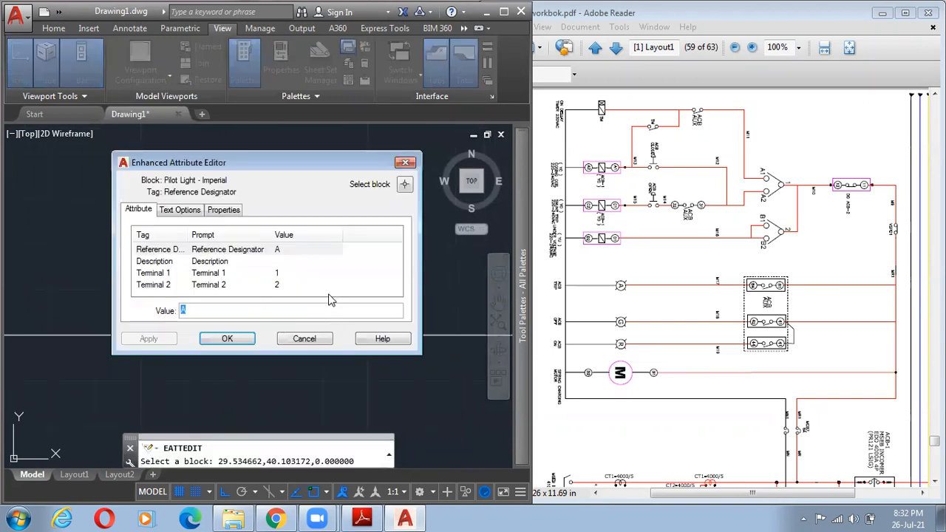
left_click(178, 210)
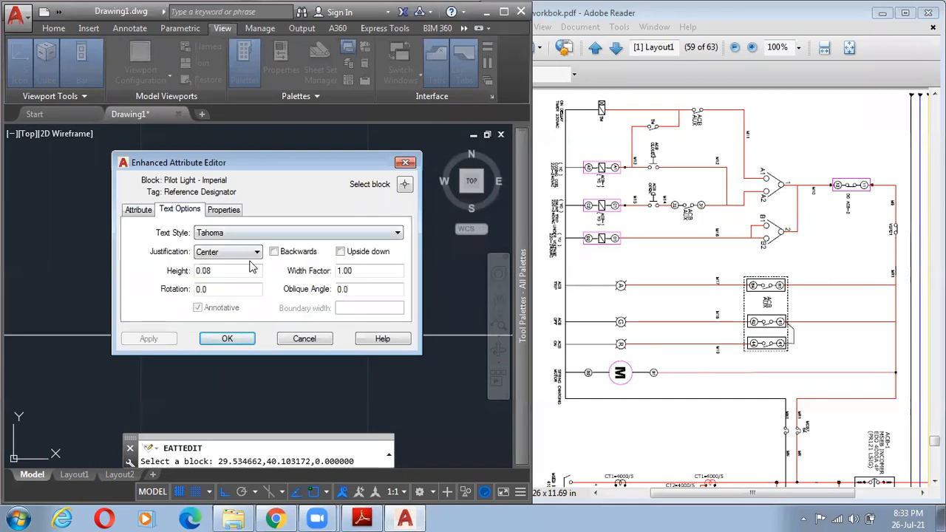
left_click(144, 210)
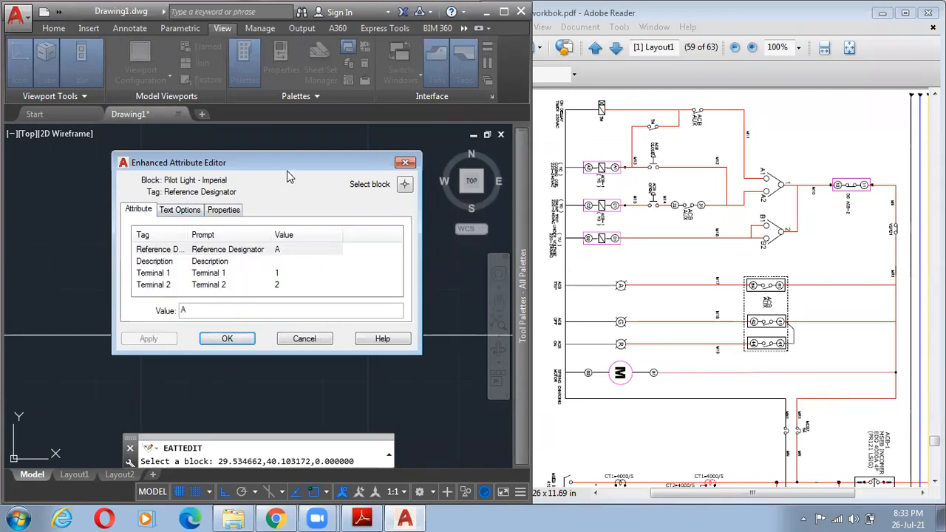
left_click_drag(295, 160, 361, 98)
left_click(245, 147)
left_click(285, 147)
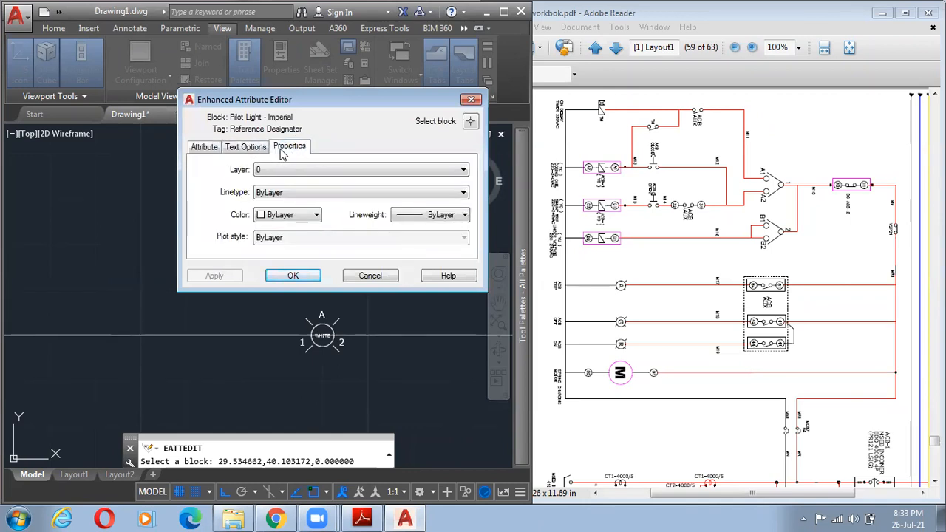
left_click(246, 148)
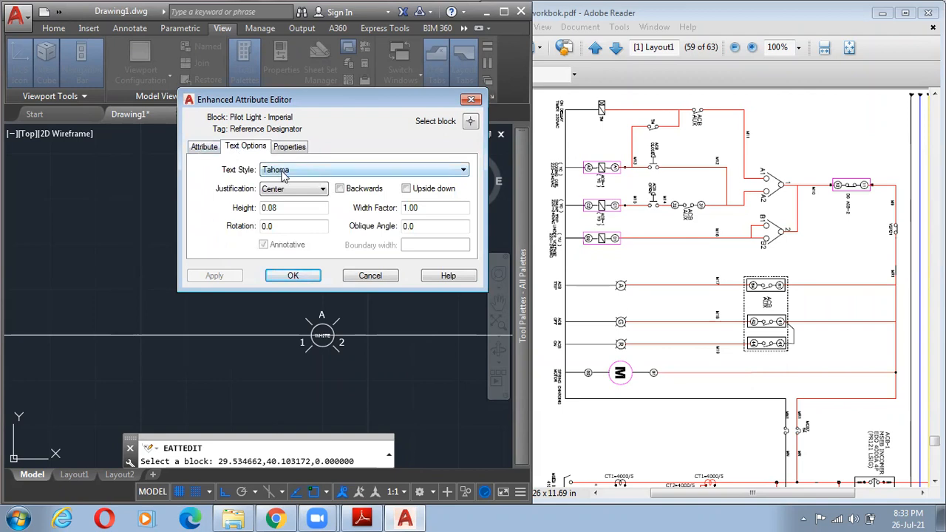
left_click(285, 192)
left_click(300, 192)
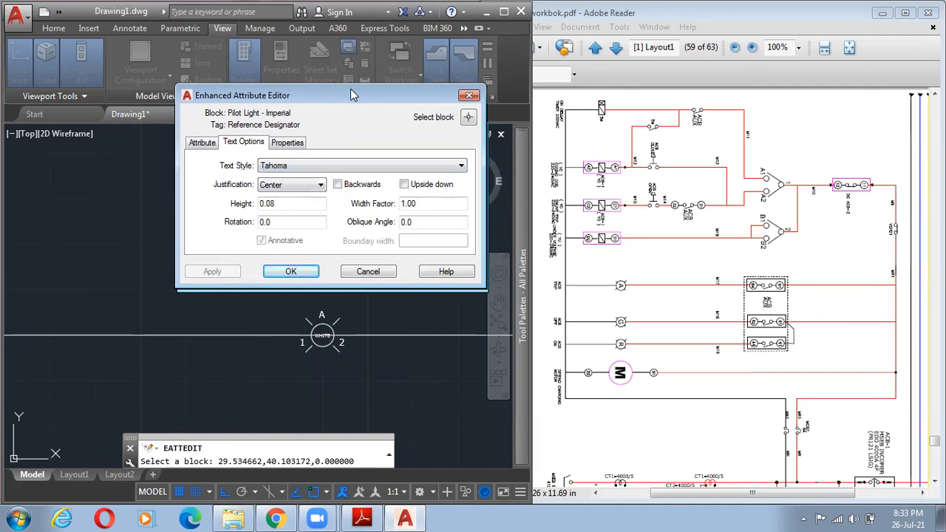
left_click_drag(353, 95, 299, 39)
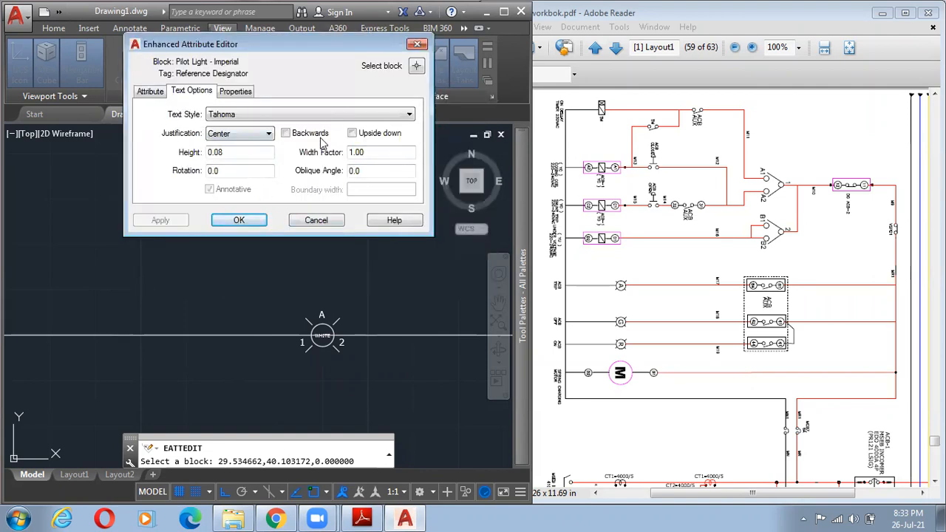
- Try a width factor of 2 and a height of 1 for the pilot light's reference designator text, and undo the change
double_click(386, 153)
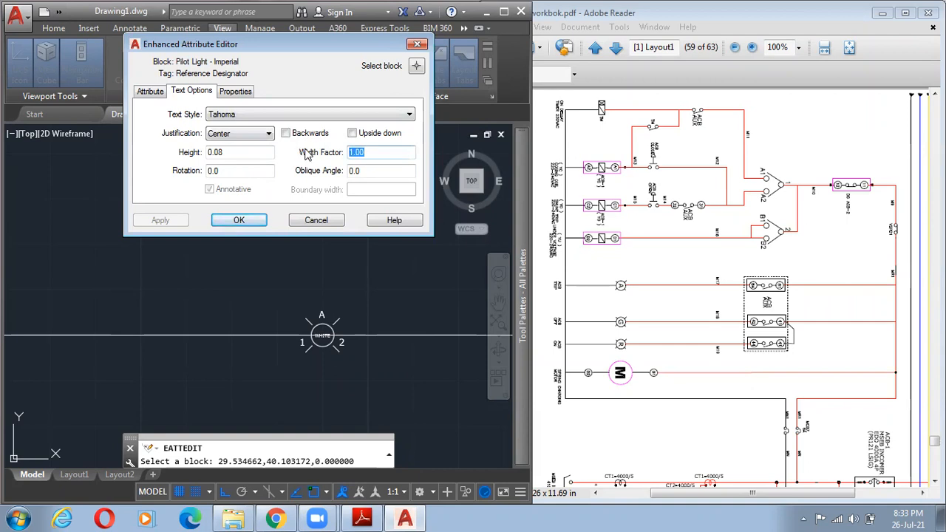
type("2")
double_click(255, 152)
type("1")
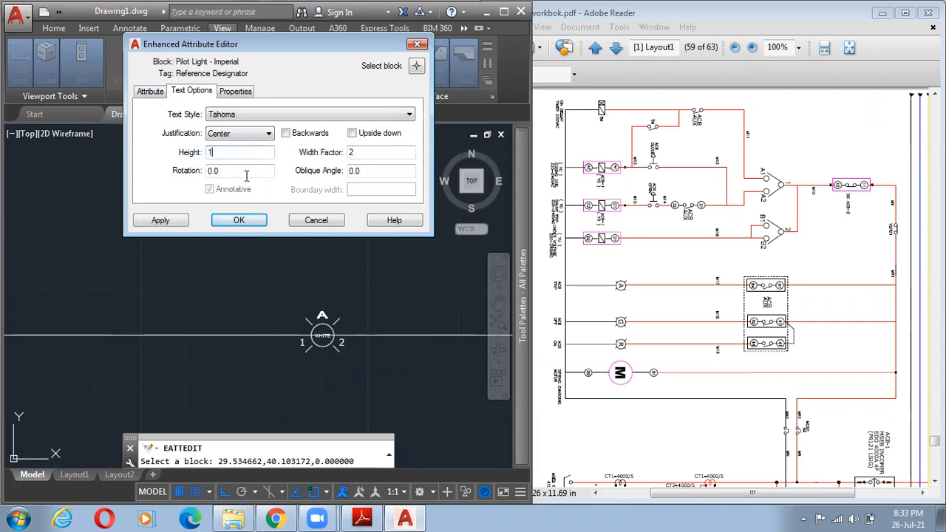
left_click(238, 219)
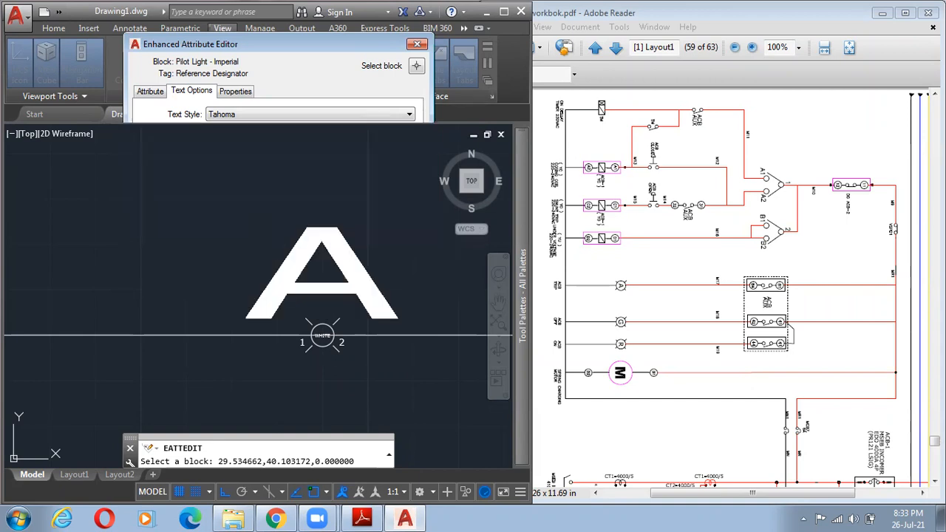
key("ctrl+z")
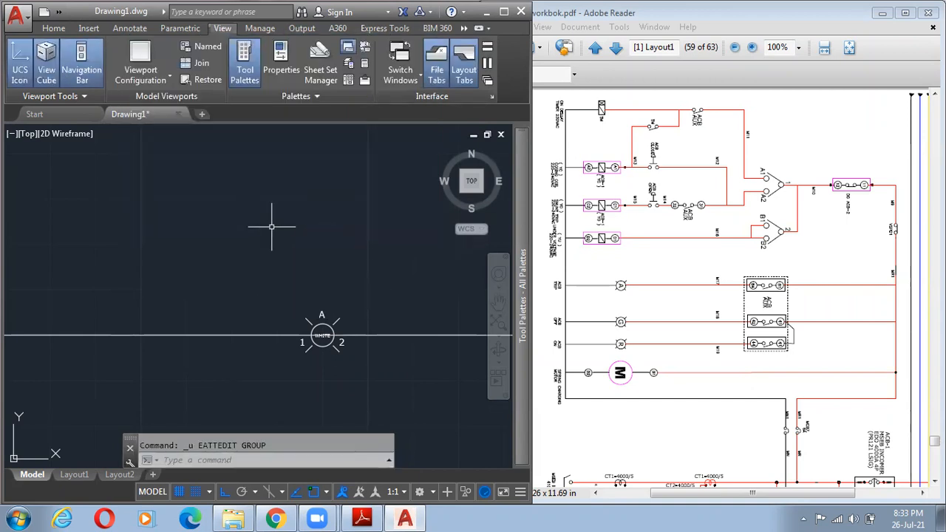
- Add the 1:2 annotation scale to the pilot light's object scale list through its properties
left_click(327, 309)
left_click(317, 318)
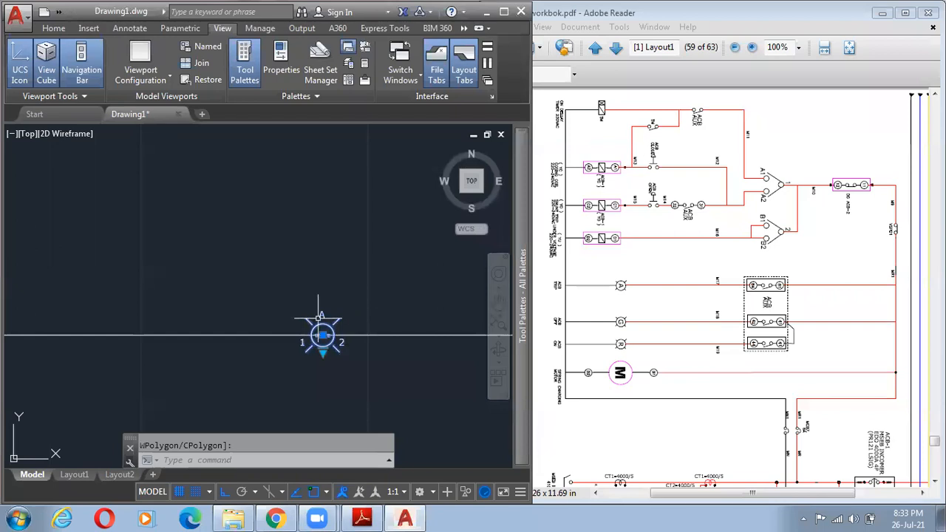
right_click(328, 337)
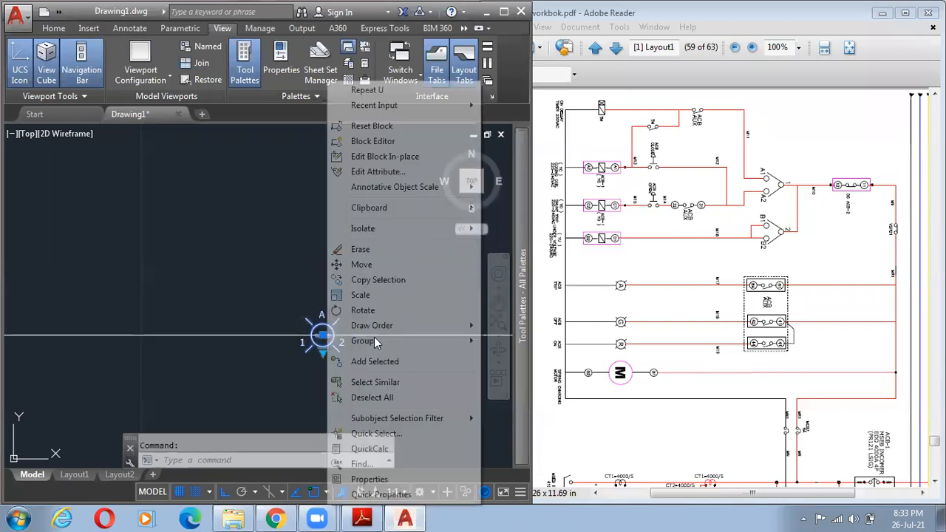
left_click(369, 480)
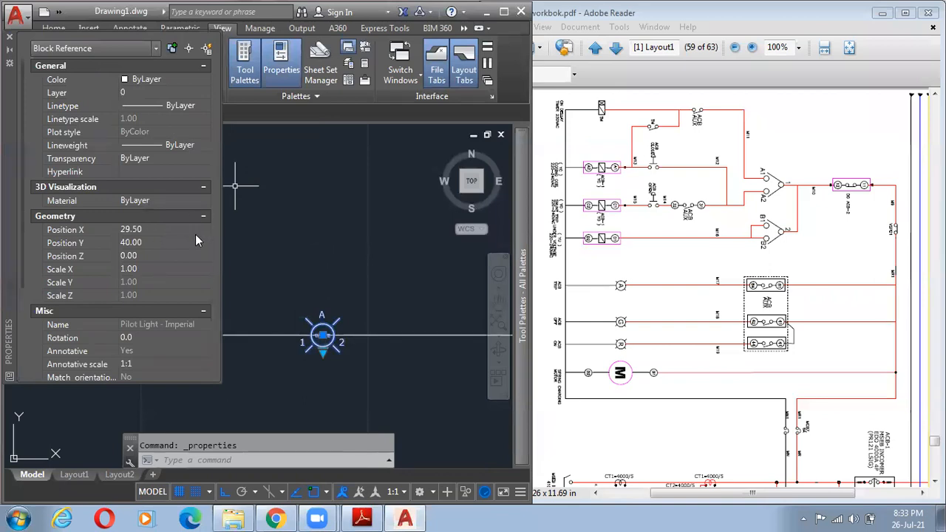
left_click(211, 250)
scroll(212, 252, "down", 3)
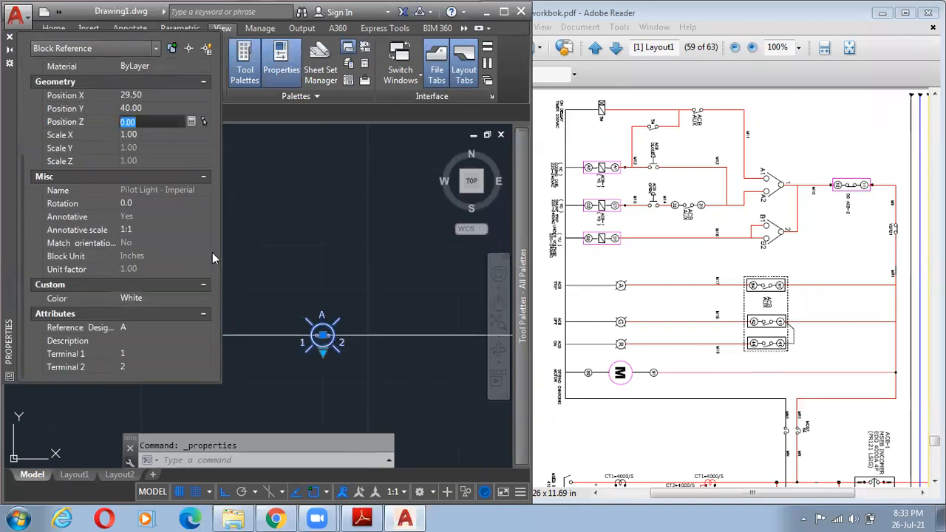
left_click(164, 233)
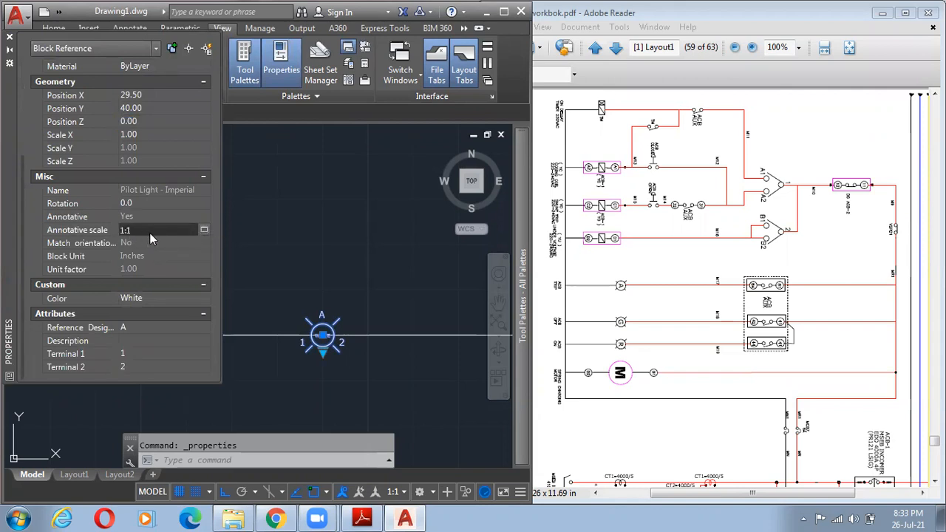
left_click(205, 231)
left_click(74, 148)
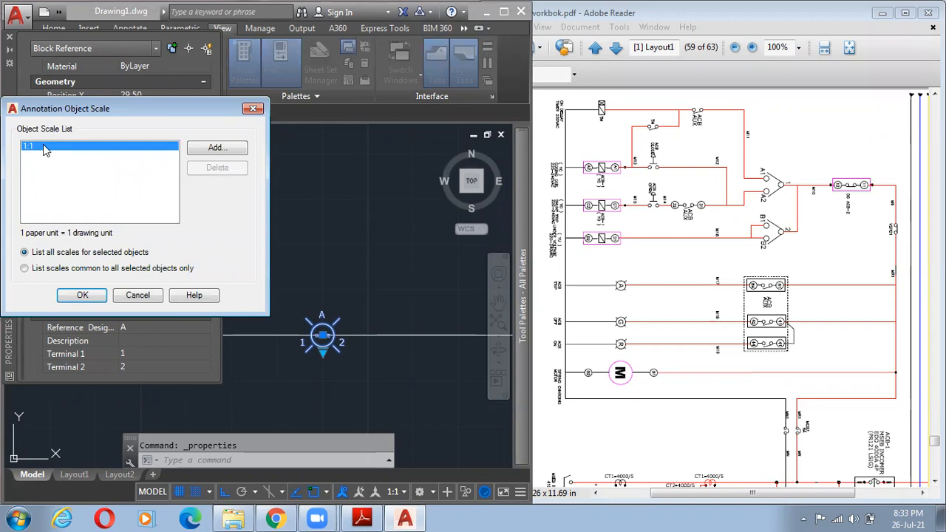
left_click(217, 148)
left_click(65, 151)
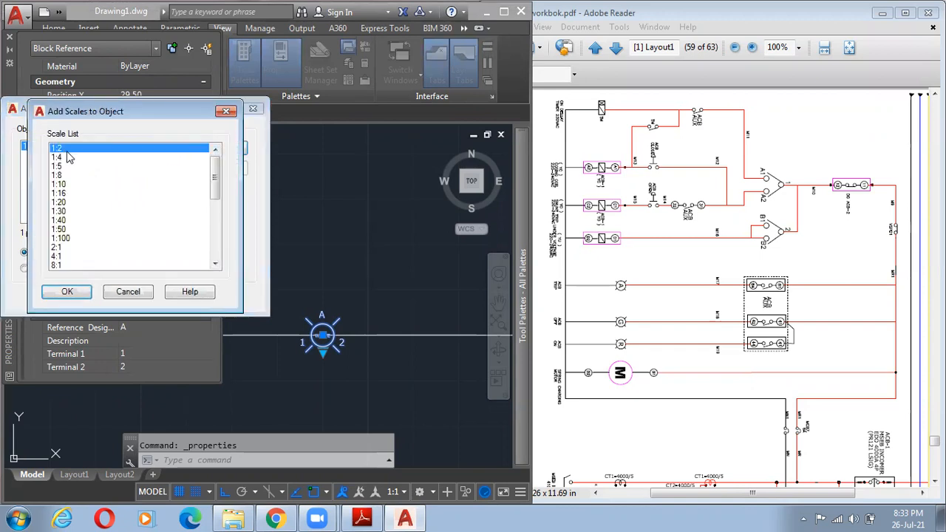
left_click(74, 293)
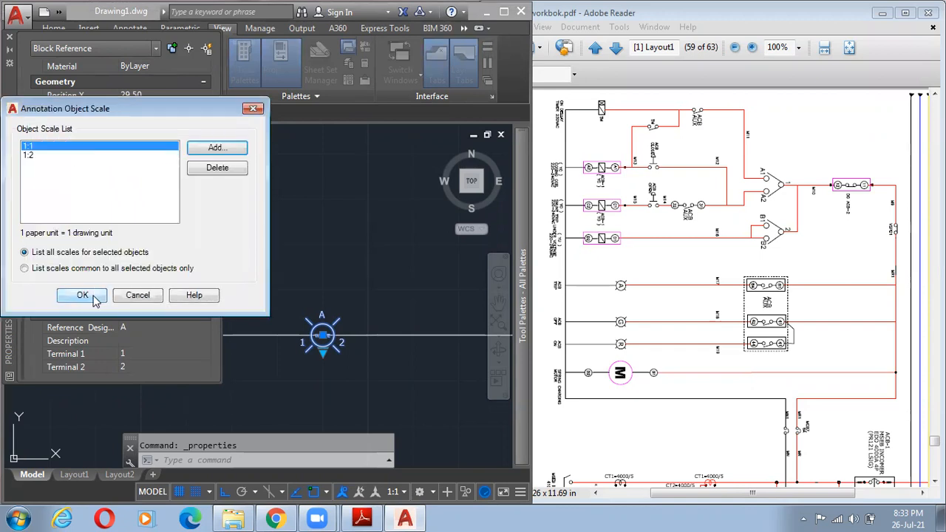
left_click(91, 297)
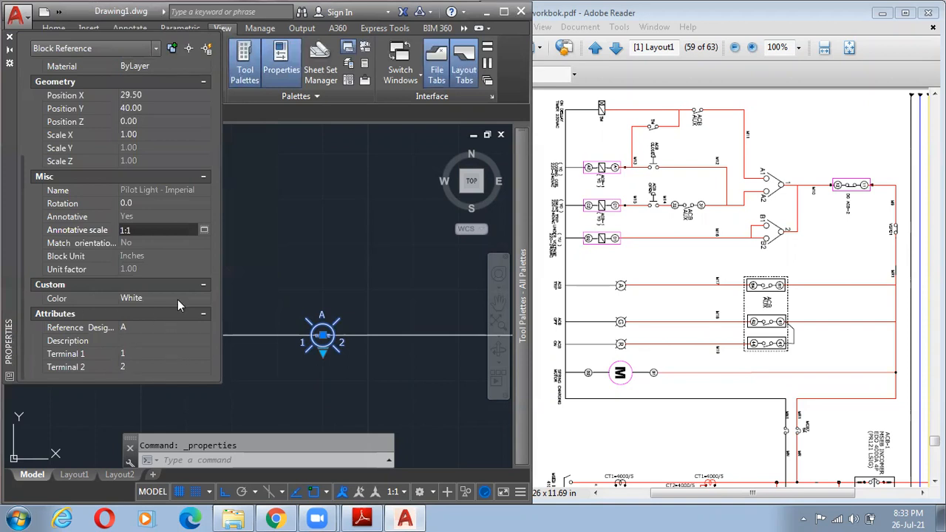
- Delete the 1:1 scale from the pilot light's object scale list, keeping 1:2, and close its properties
left_click(205, 230)
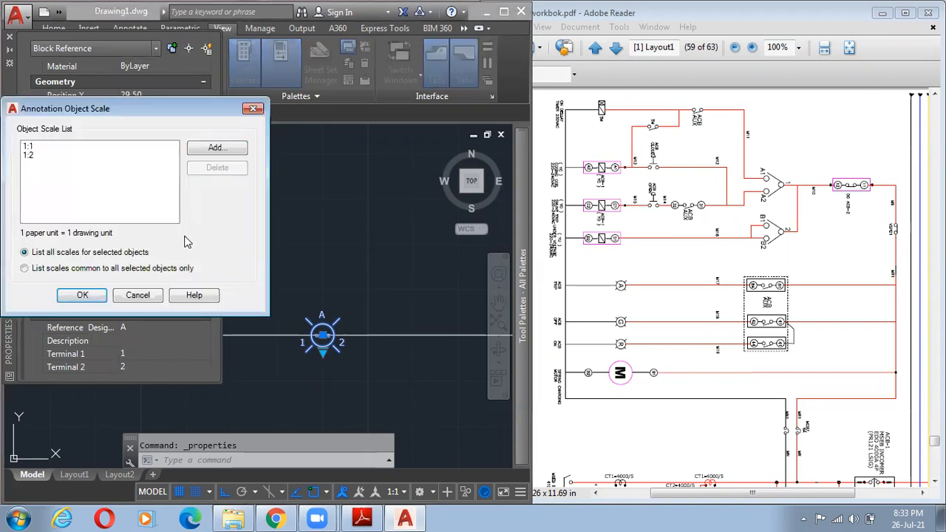
left_click(33, 155)
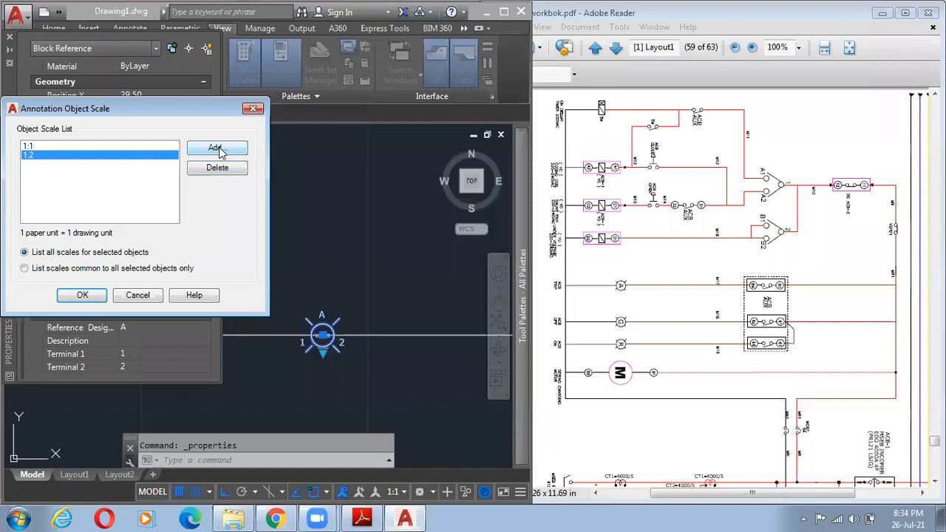
left_click(95, 146)
left_click(217, 167)
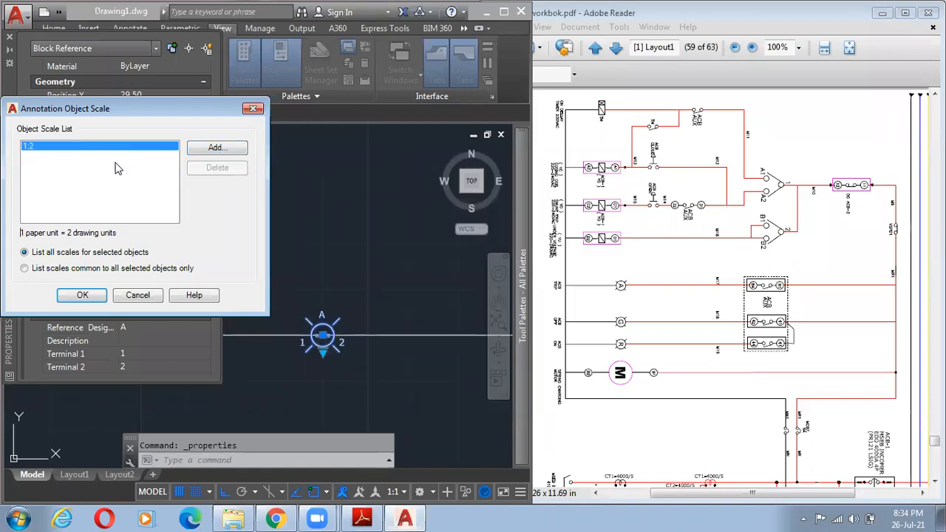
left_click(82, 295)
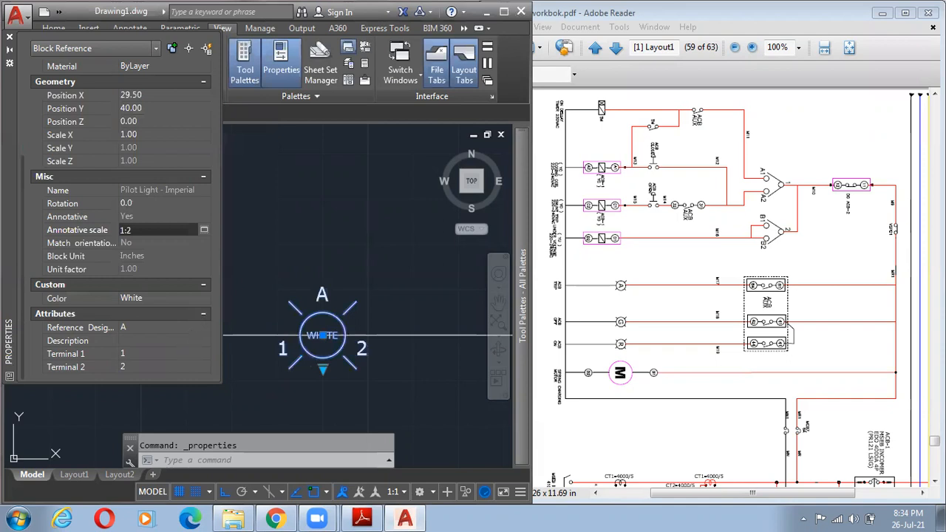
left_click(308, 218)
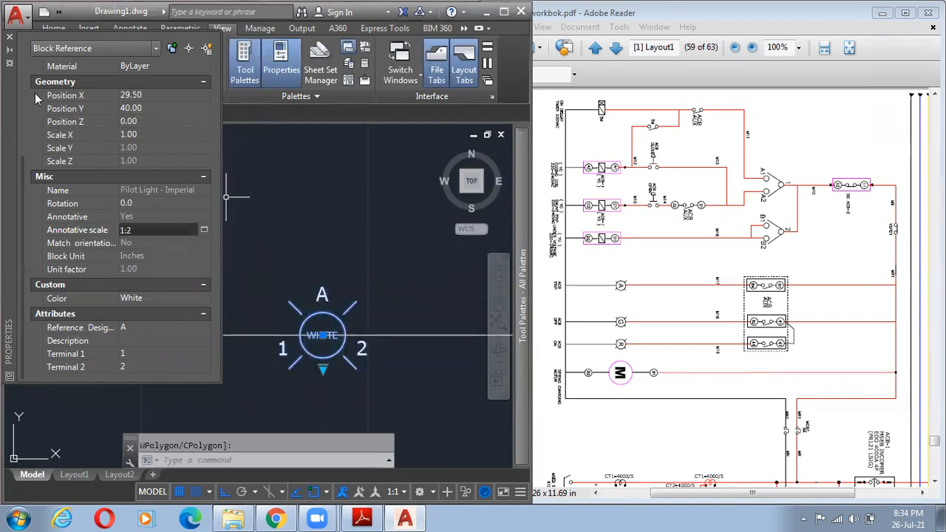
key("Escape")
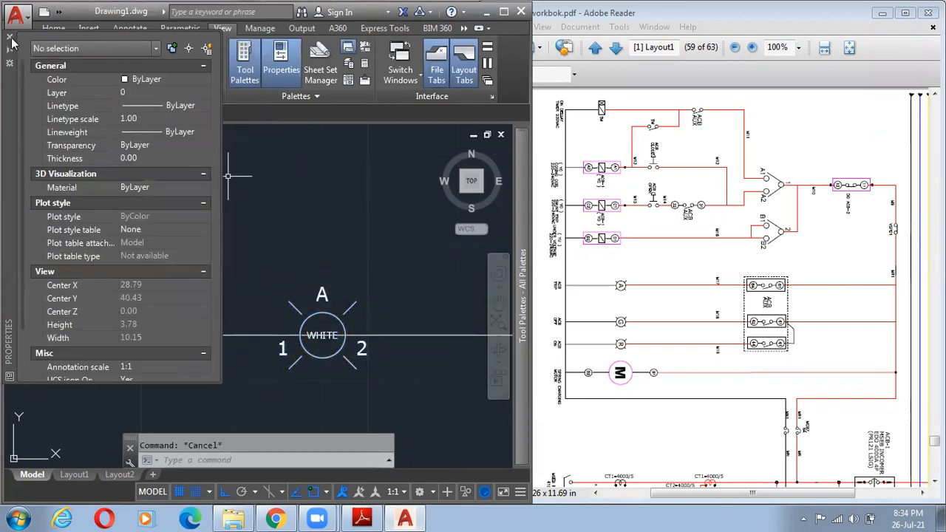
left_click(9, 37)
- Set the pilot light's annotative scale to 1:4 by adding that scale to its object scale list and deleting the existing one
scroll(305, 213, "up", 5)
scroll(304, 266, "up", 3)
middle_click_drag(318, 243, 301, 419)
left_click(345, 309)
left_click(329, 300)
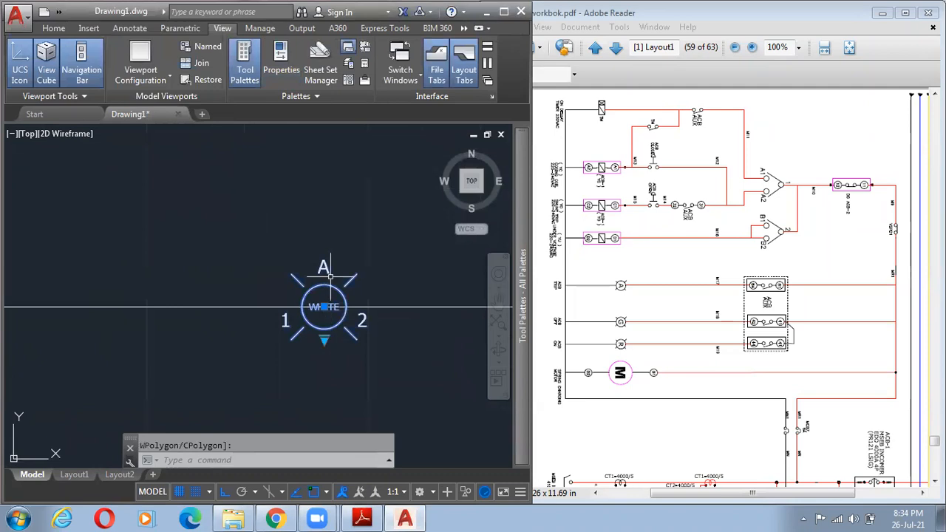
right_click(330, 277)
left_click(370, 479)
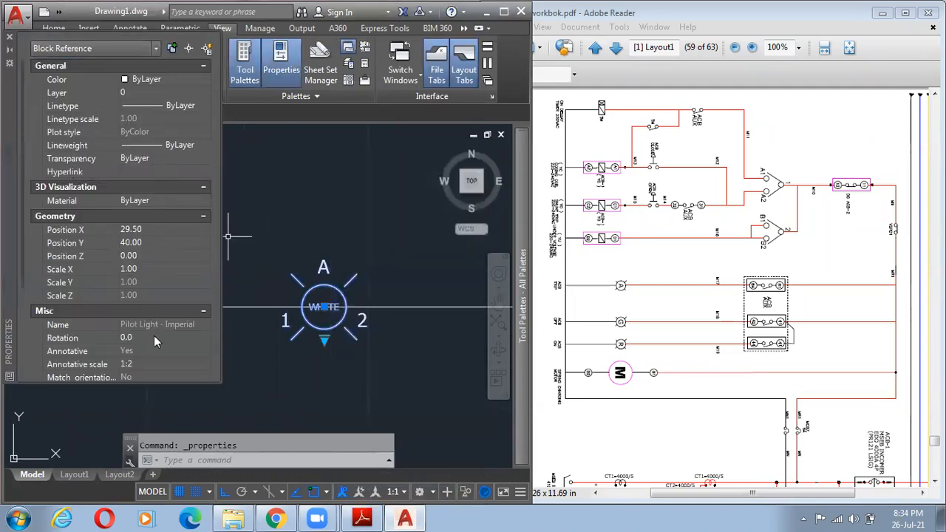
scroll(166, 364, "down", 3)
left_click(205, 284)
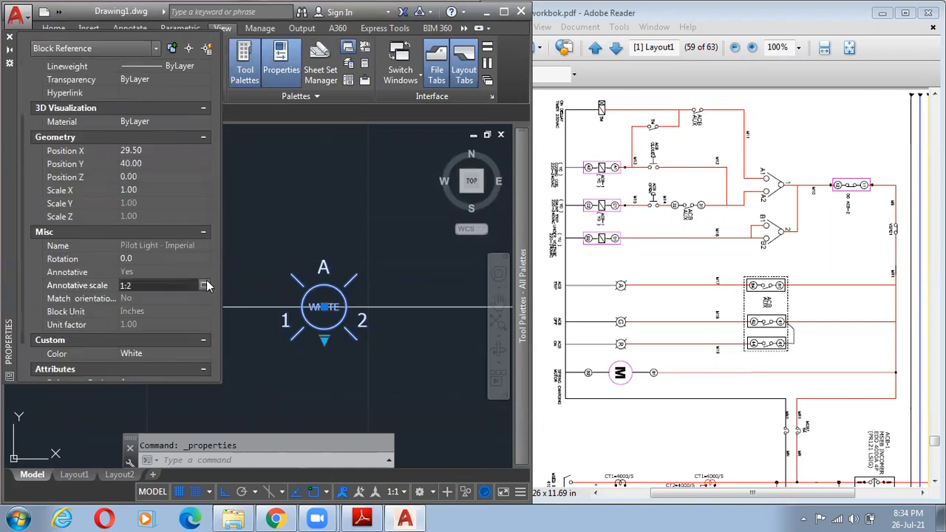
left_click(205, 286)
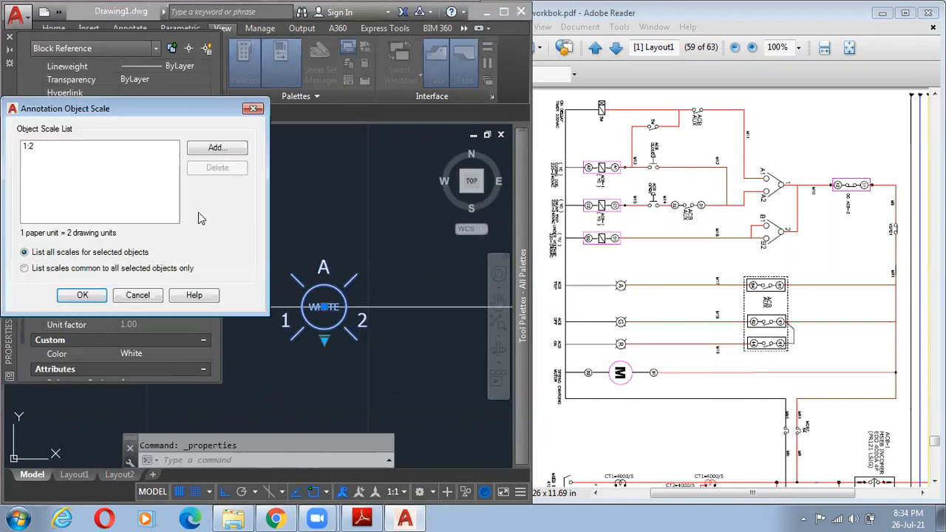
left_click(217, 149)
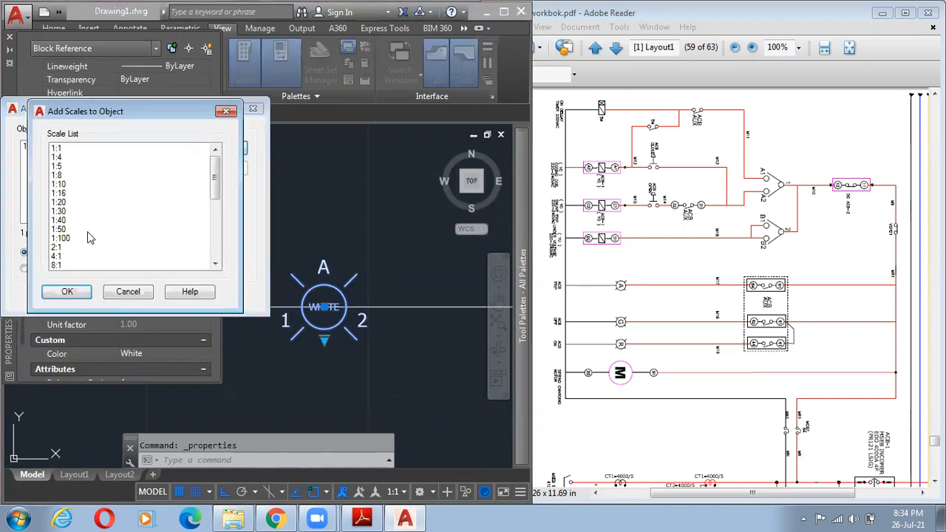
left_click(65, 158)
left_click(66, 291)
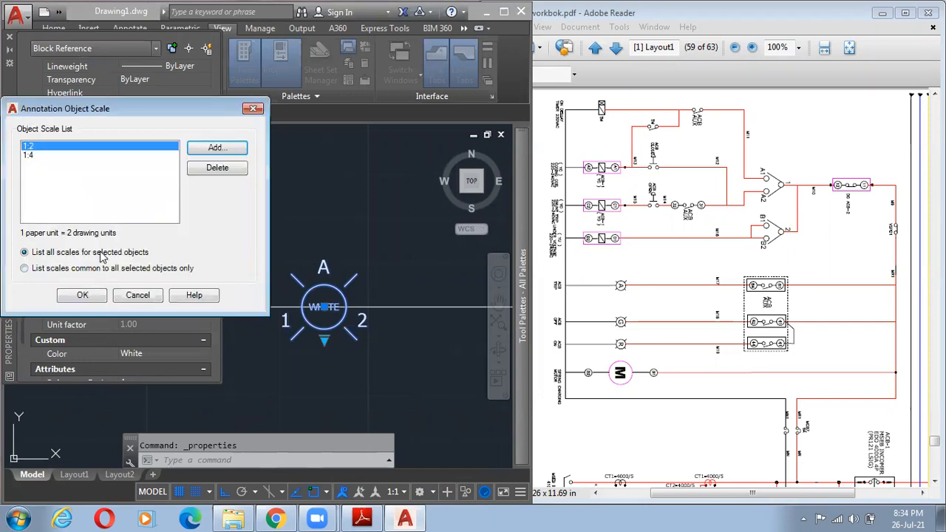
left_click(238, 168)
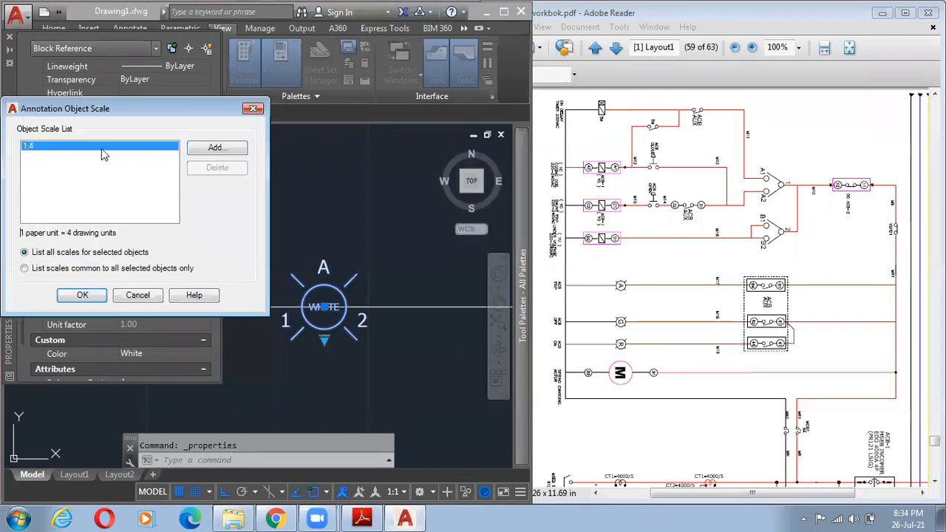
left_click(82, 295)
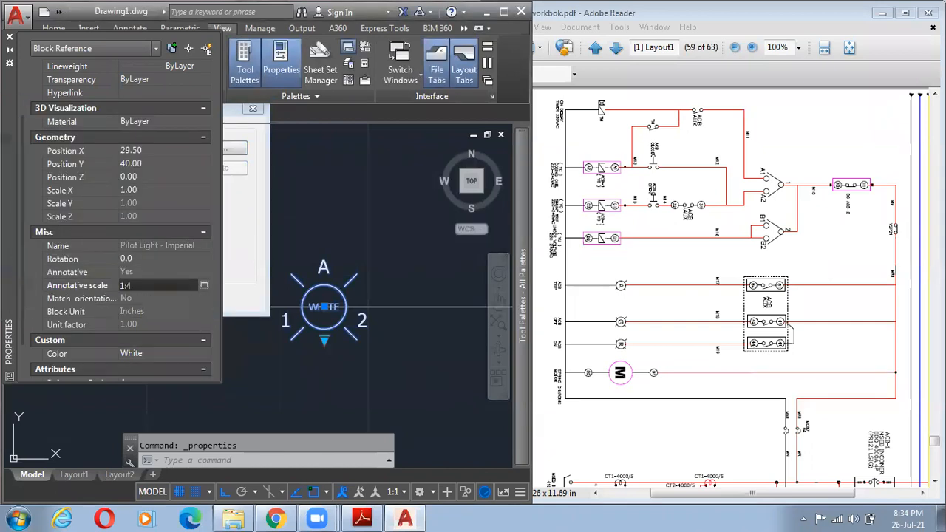
key("Escape")
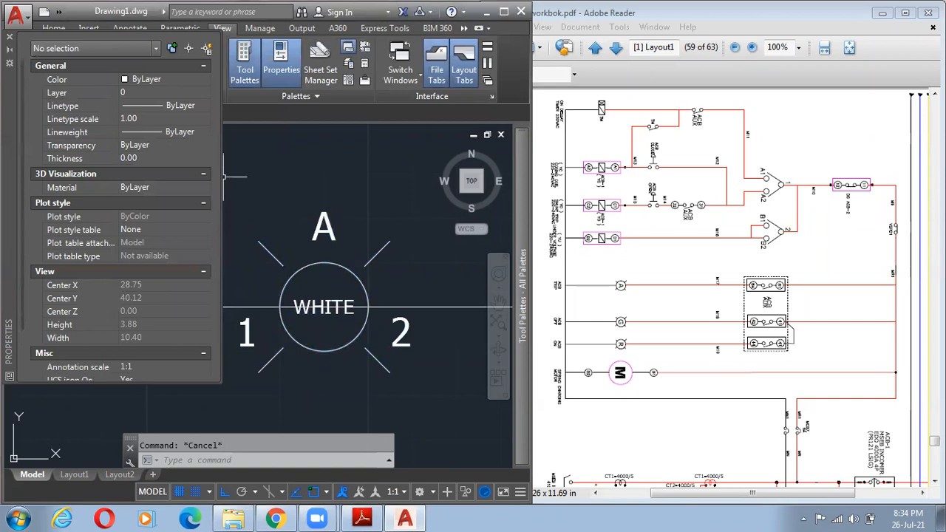
- Add the 1:10 annotation scale to the pilot light's object scale list through its properties
key("ctrl+1")
scroll(301, 247, "down", 3)
scroll(308, 283, "down", 3)
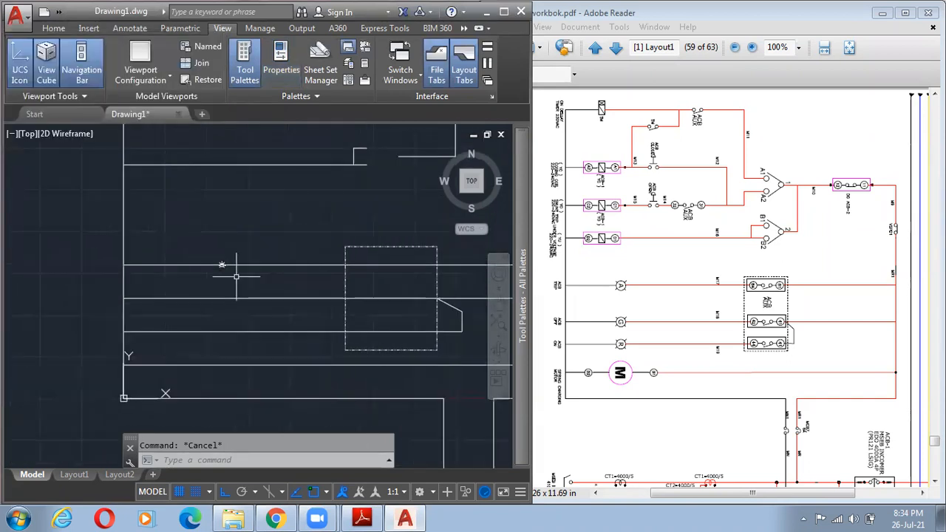
scroll(235, 276, "up", 5)
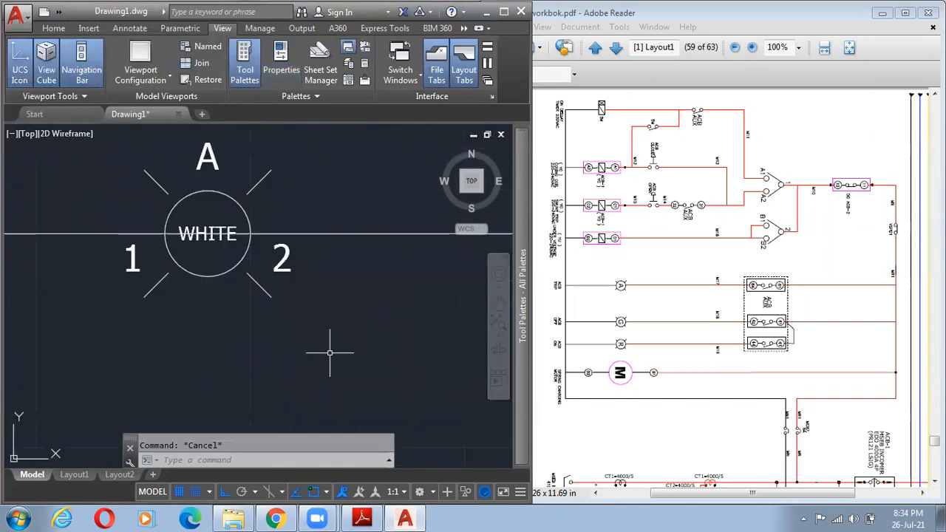
left_click(353, 278)
left_click(189, 196)
right_click(224, 215)
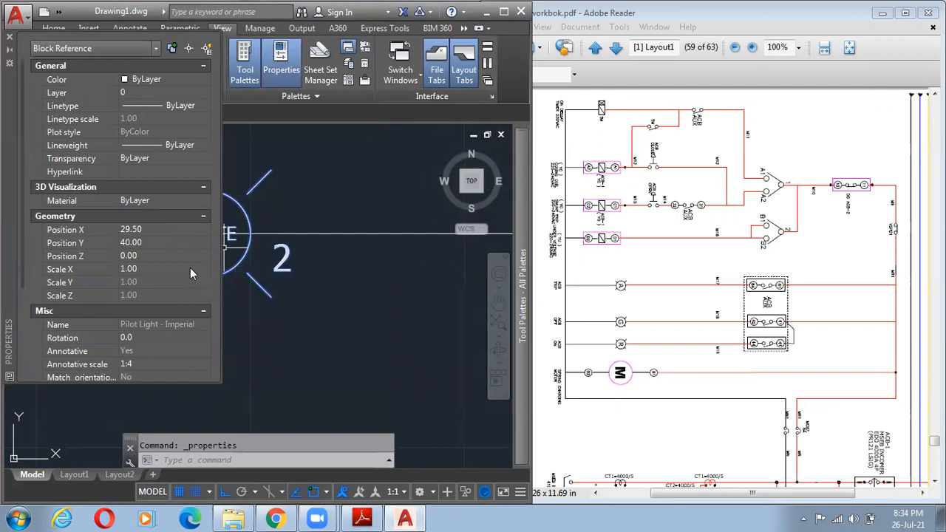
scroll(176, 344, "down", 3)
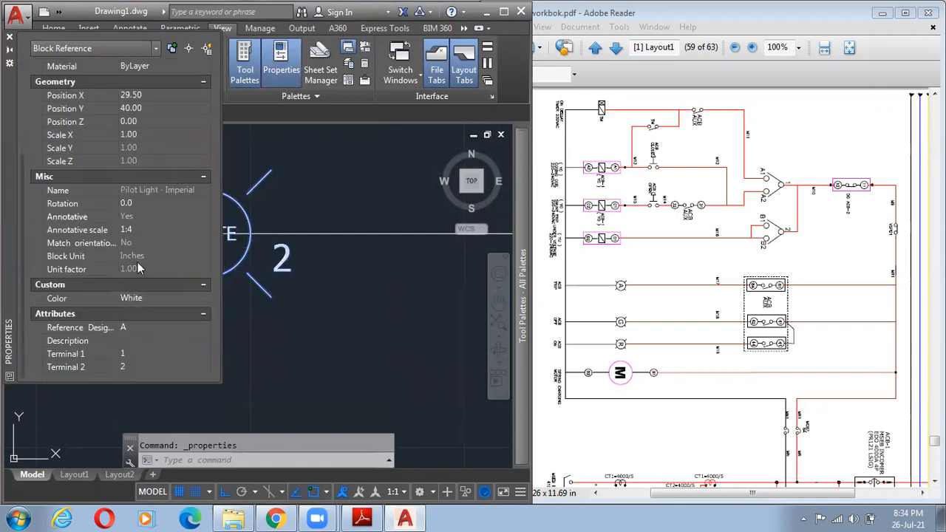
left_click(139, 231)
left_click(204, 230)
left_click(156, 150)
left_click(210, 150)
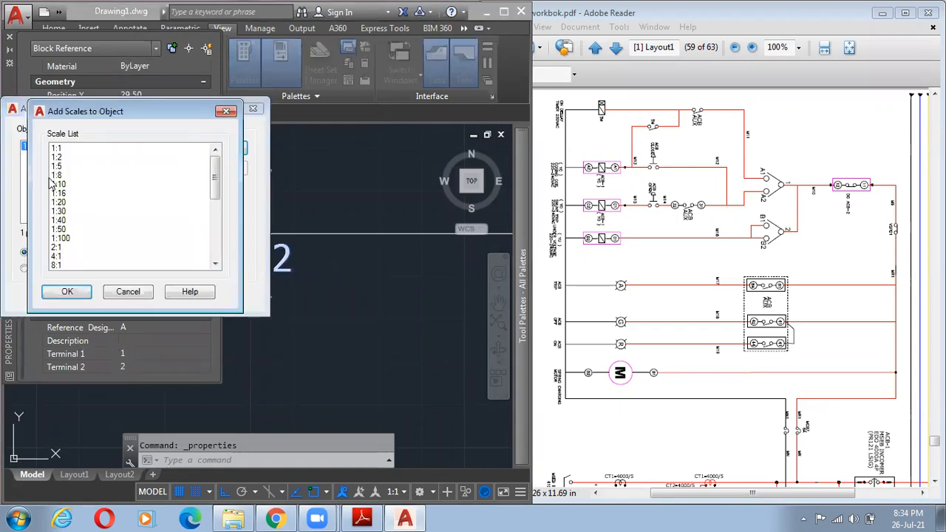
left_click(63, 185)
left_click(67, 291)
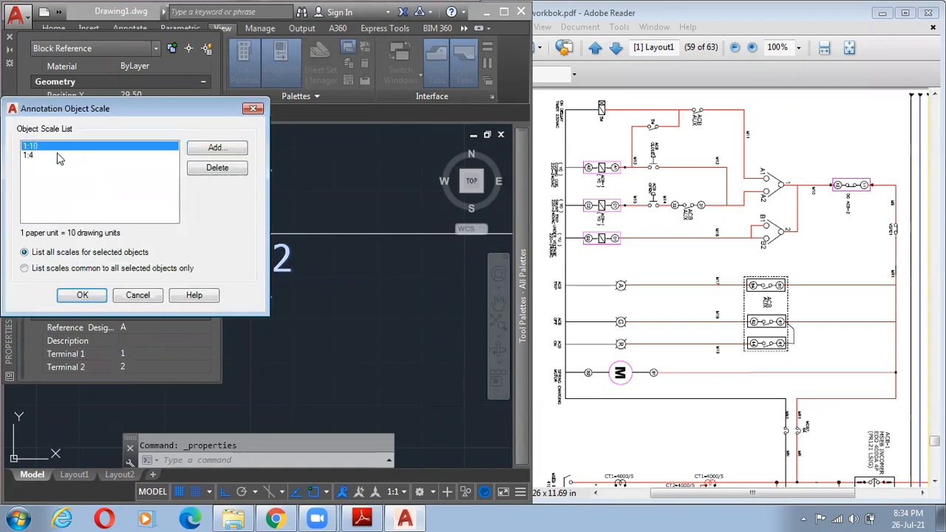
- Delete the 1:4 scale from the pilot light's object scale list, keeping 1:10, and close its properties
left_click(53, 156)
left_click(219, 168)
left_click(82, 295)
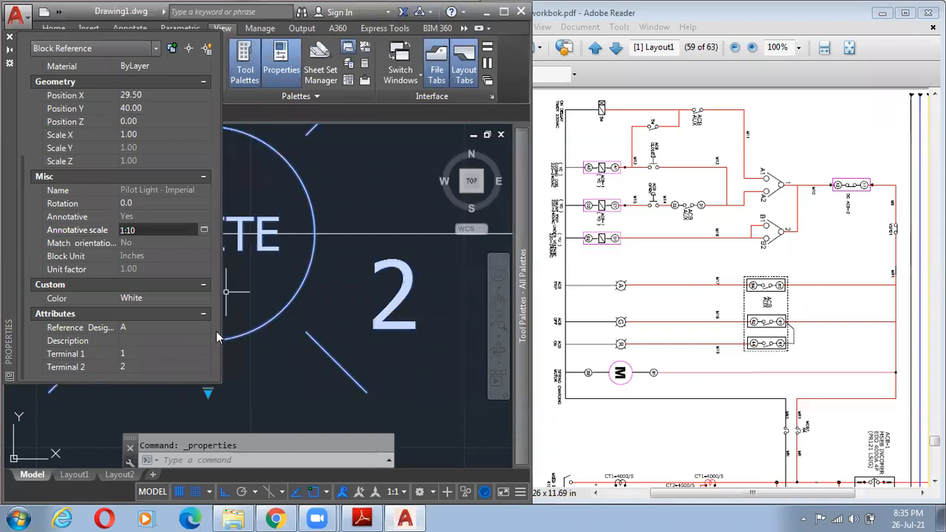
left_click(10, 37)
scroll(244, 262, "down", 5)
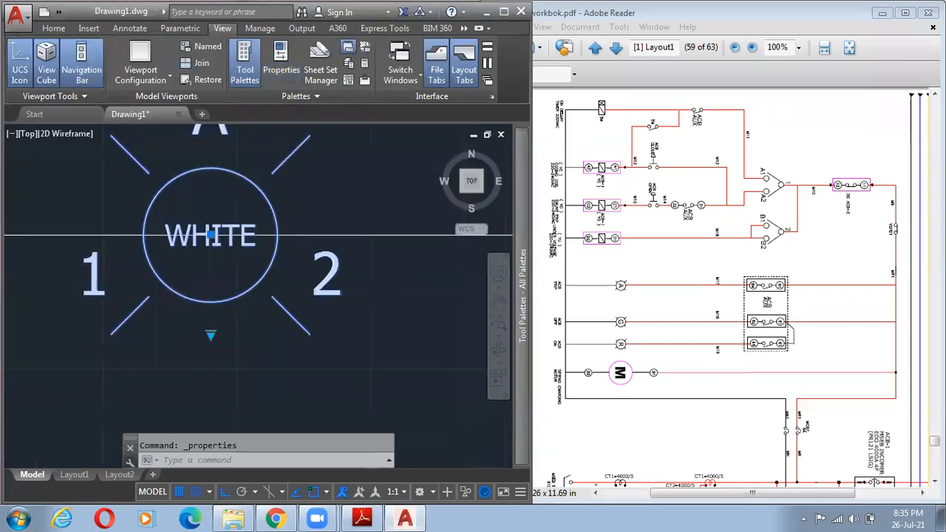
key("Escape")
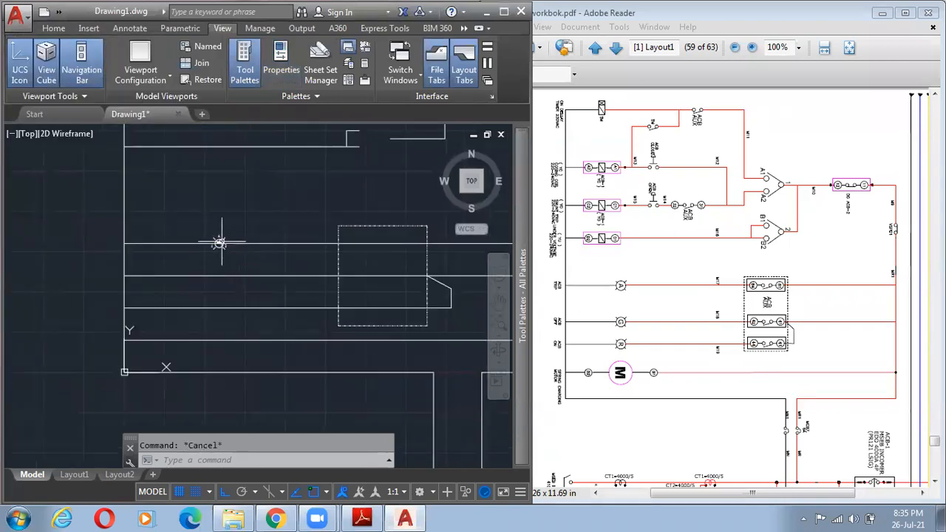
- Scale the pilot light symbol about its centre by a factor of 2.5
right_click(222, 237)
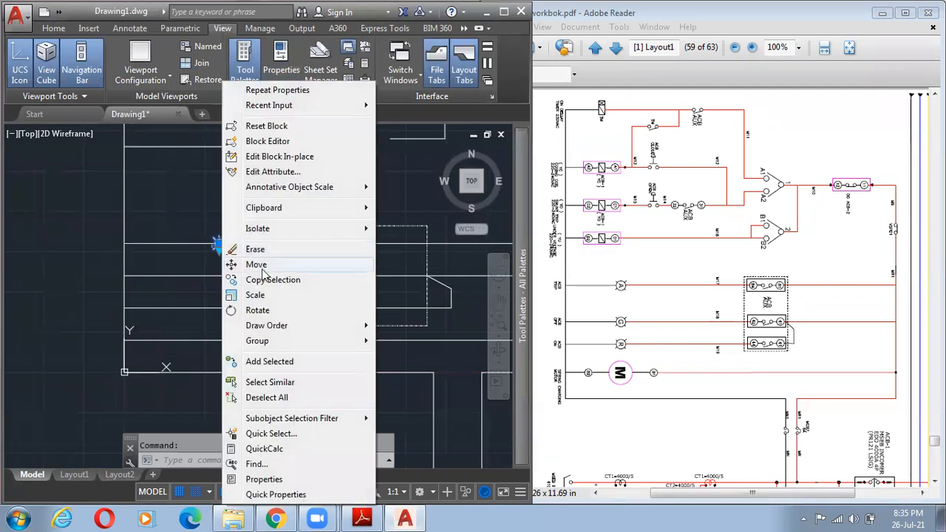
left_click(268, 295)
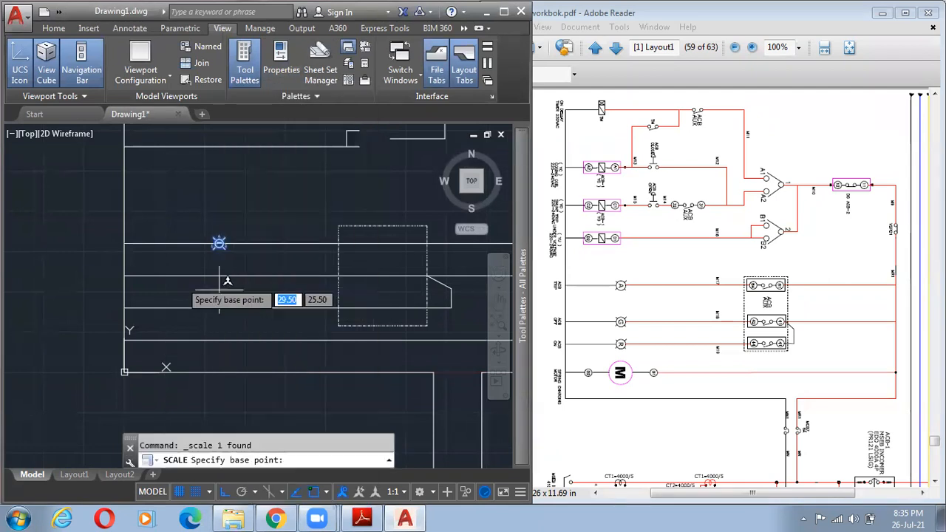
scroll(217, 238, "up", 5)
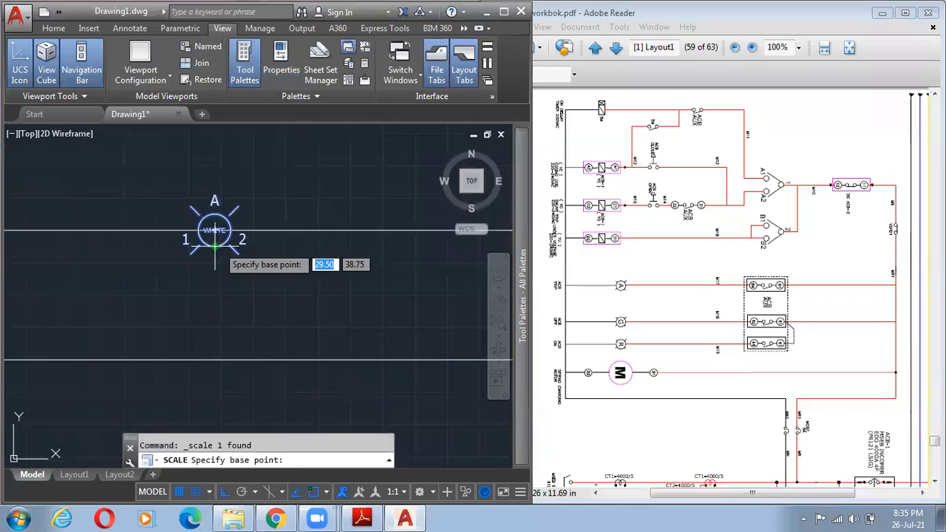
left_click(215, 230)
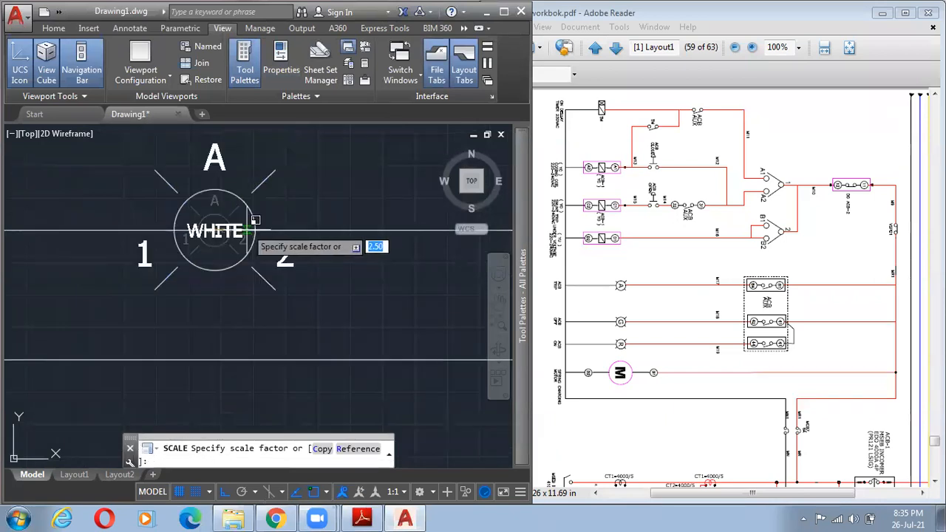
scroll(248, 229, "down", 5)
scroll(225, 230, "up", 4)
key("Escape")
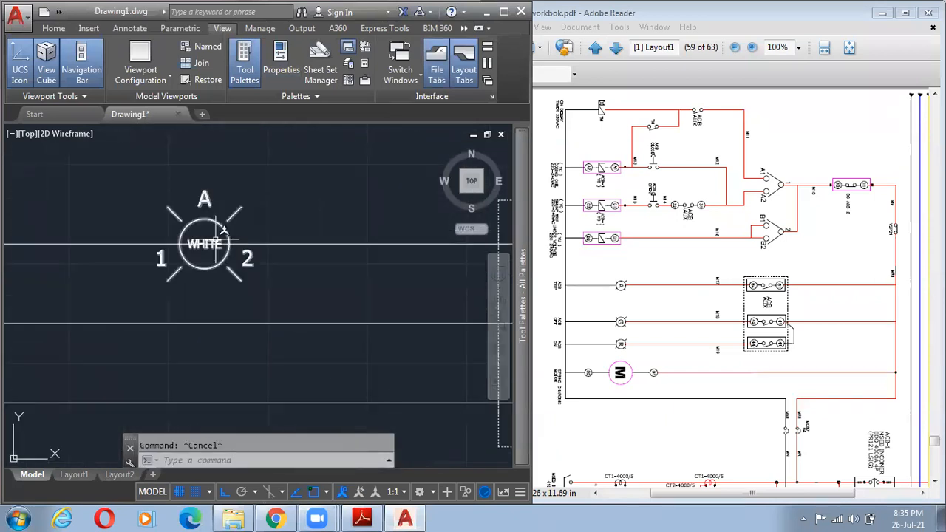
- Clear the pilot light's Reference Designator attribute and enter A as its Description attribute
double_click(223, 231)
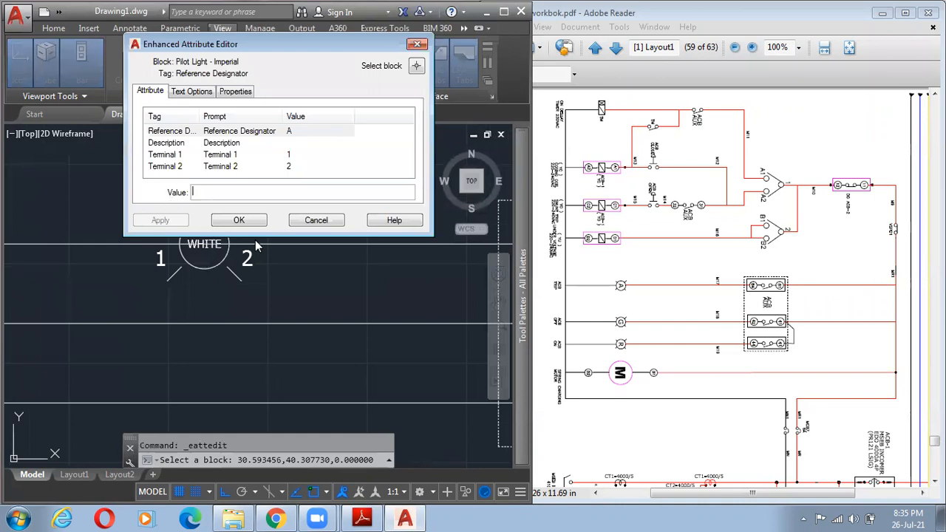
left_click(231, 144)
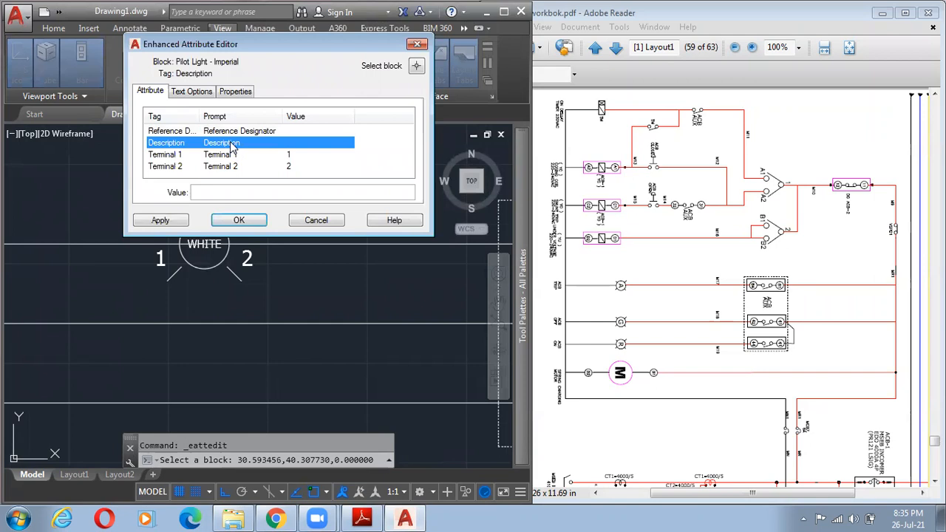
left_click(224, 193)
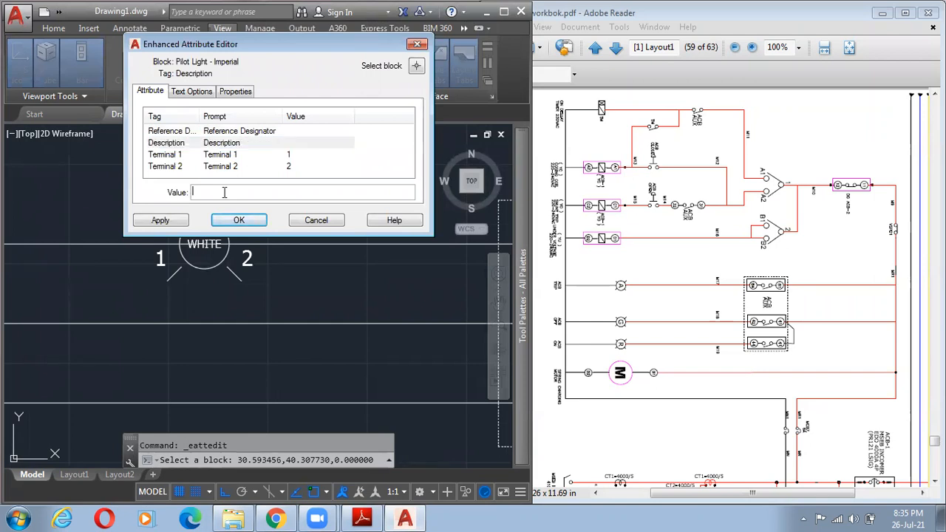
left_click(239, 219)
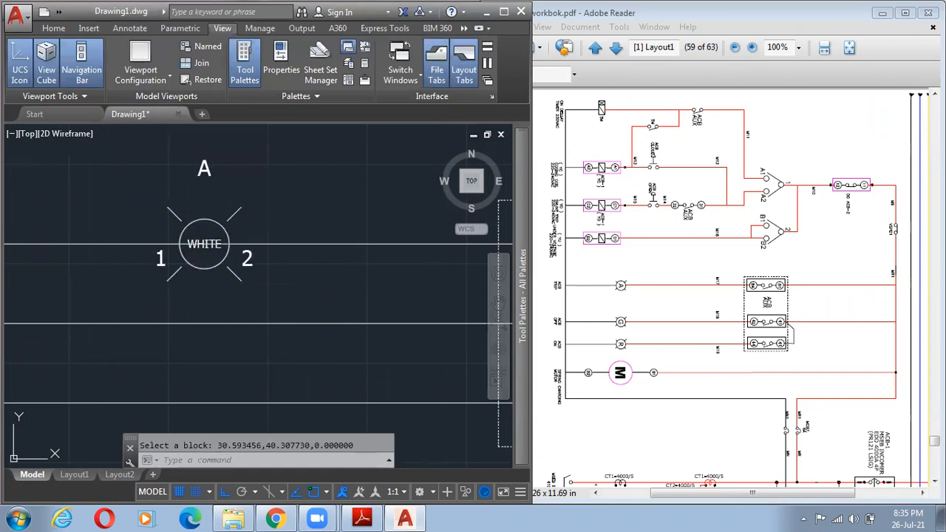
- Clear the value of the pilot light's Description attribute
double_click(230, 220)
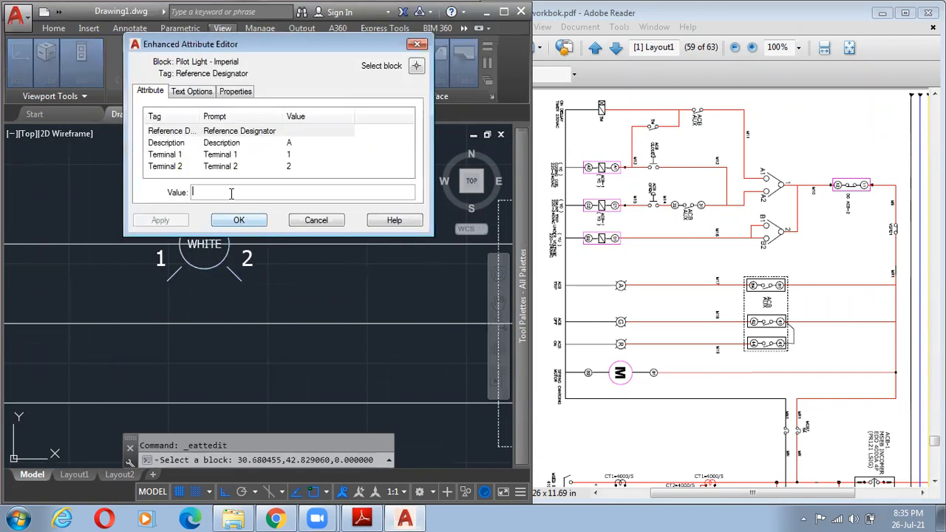
left_click(272, 143)
left_click(230, 191)
left_click_drag(231, 191, 176, 196)
key("BackSpace")
- Set the Description attribute's text style to Standard, apply the attribute changes and close the attribute editor
left_click(194, 92)
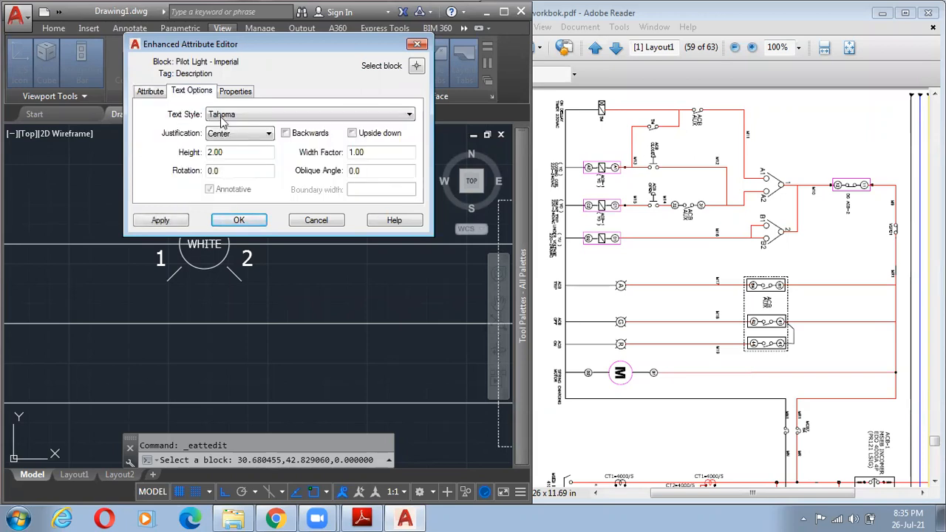
left_click(276, 112)
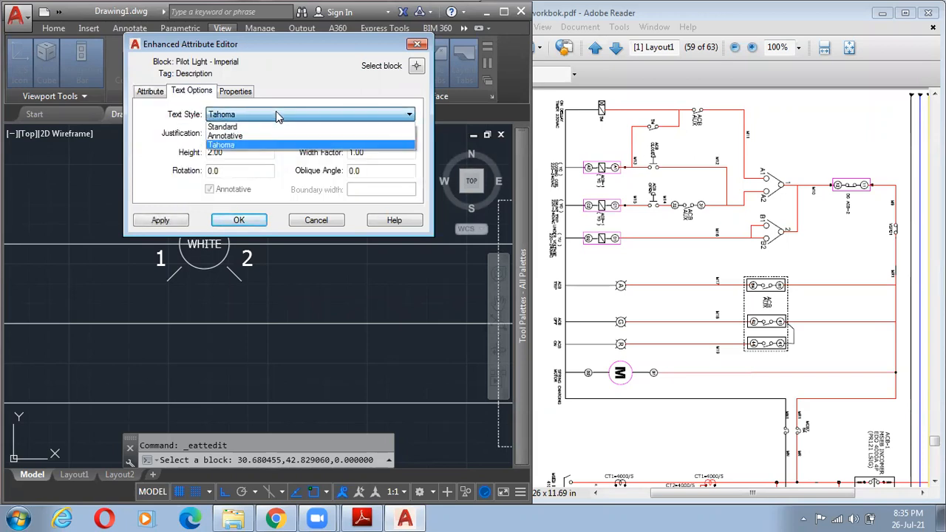
left_click(272, 123)
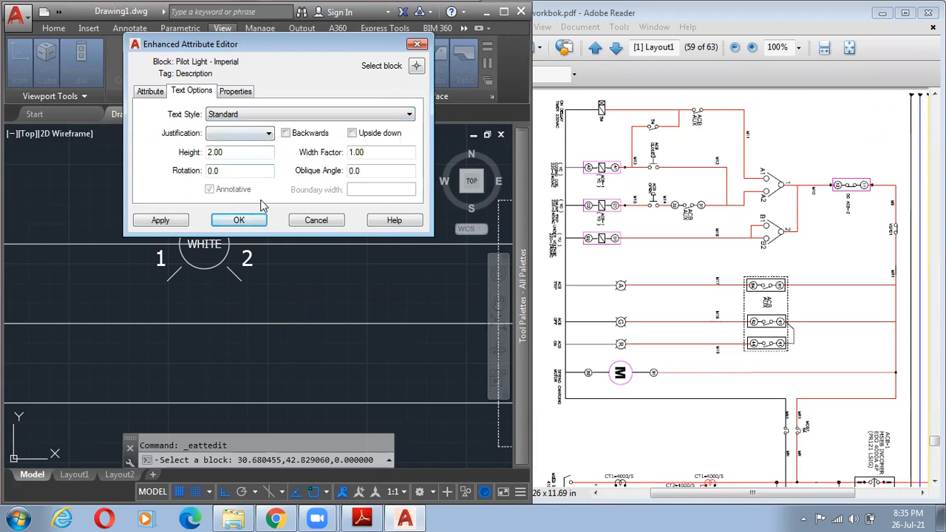
left_click(223, 96)
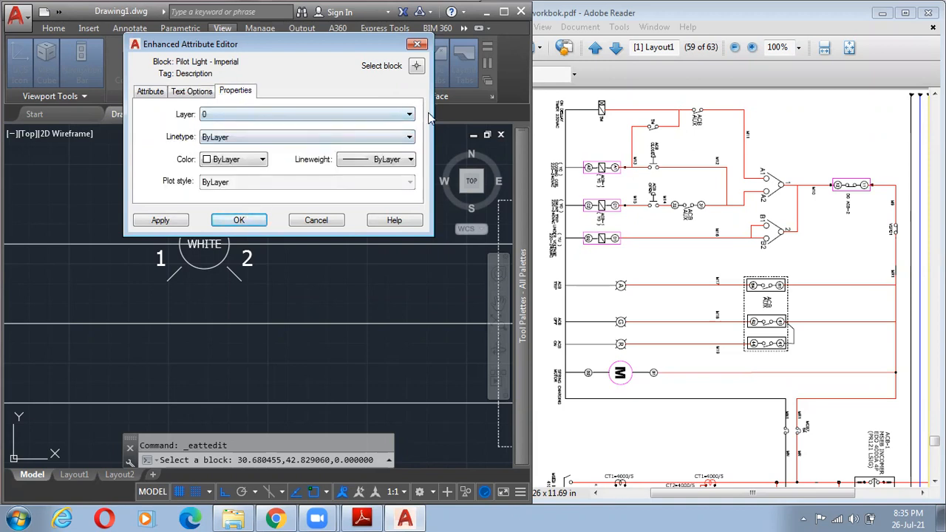
left_click(162, 92)
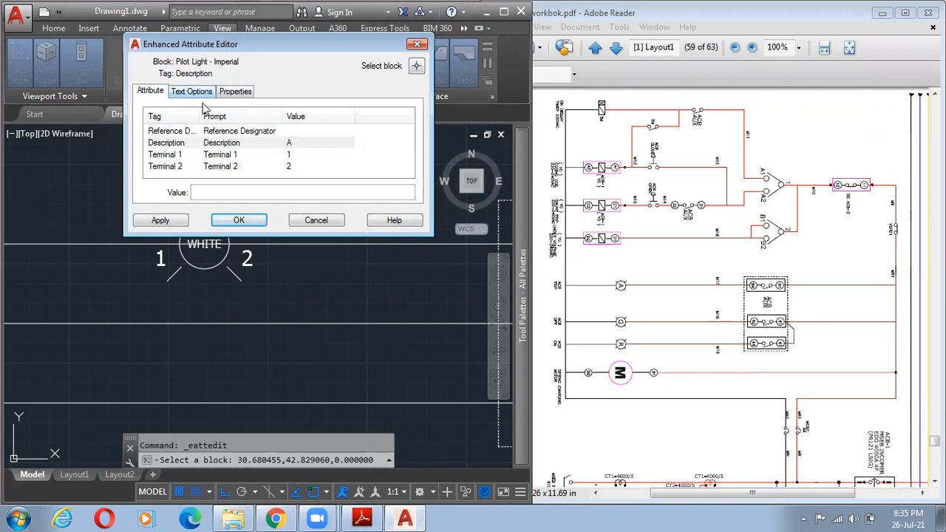
left_click(175, 226)
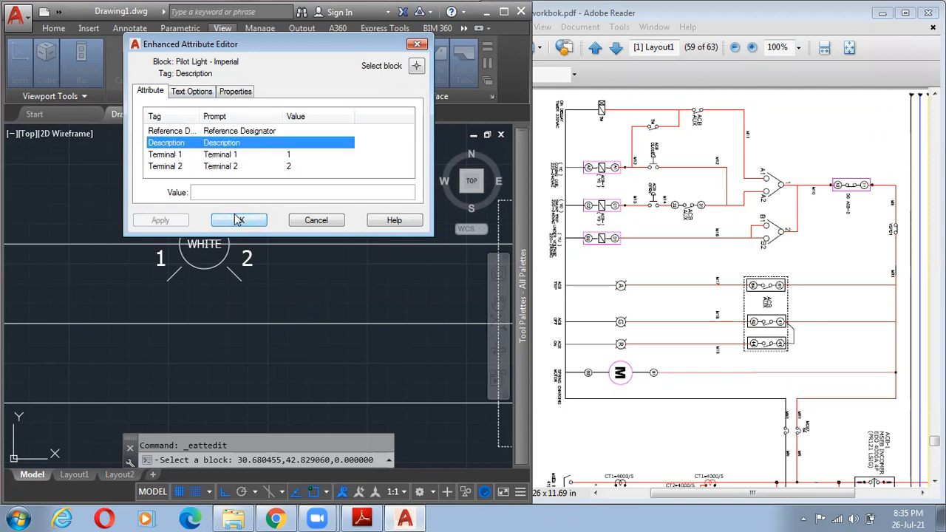
left_click(238, 221)
key("Escape")
scroll(272, 293, "down", 6)
middle_click_drag(269, 290, 265, 288)
scroll(255, 285, "up", 4)
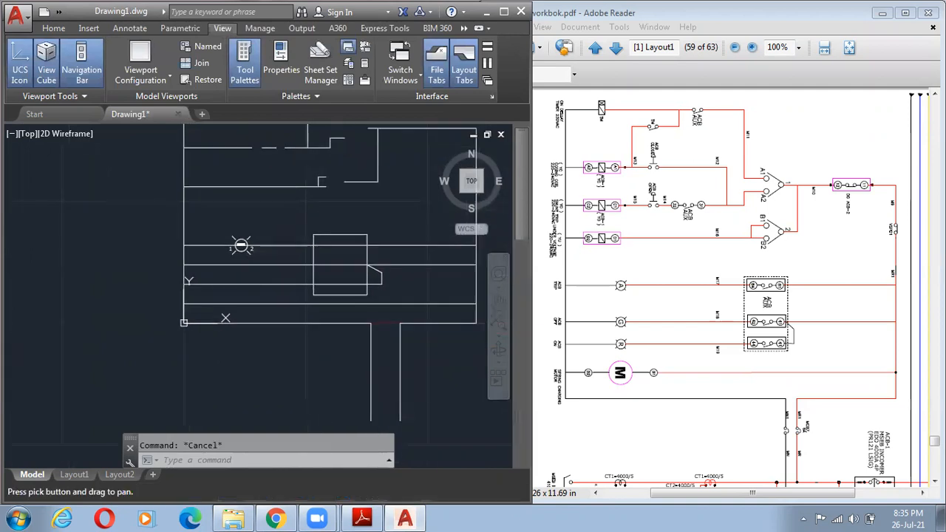
left_click(235, 227)
left_click(219, 236)
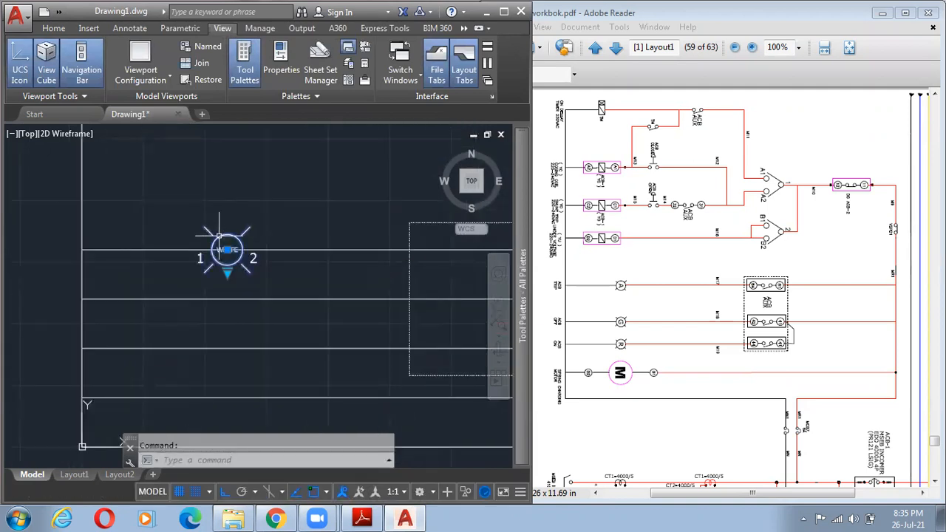
scroll(220, 236, "down", 3)
key("Escape")
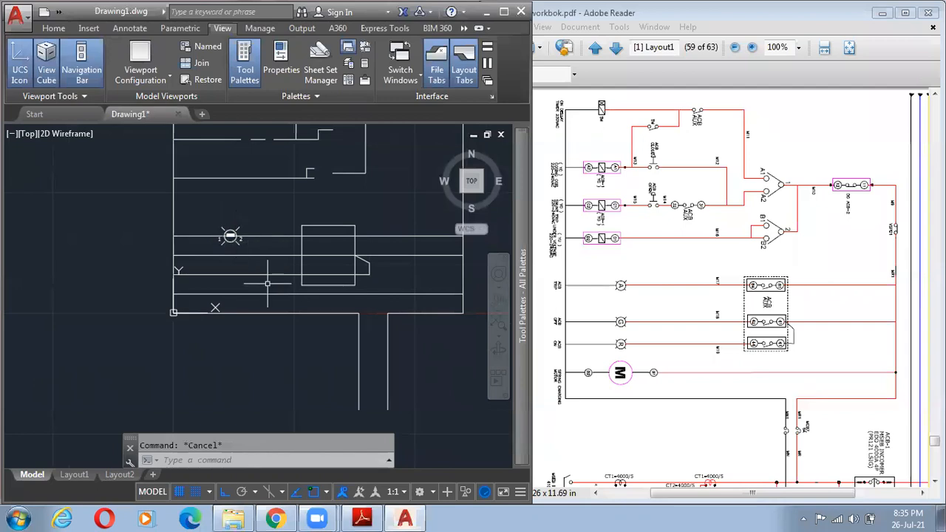
- Copy the pilot light by its centre onto the circuit line directly below it, the ACB OFF line
left_click(504, 11)
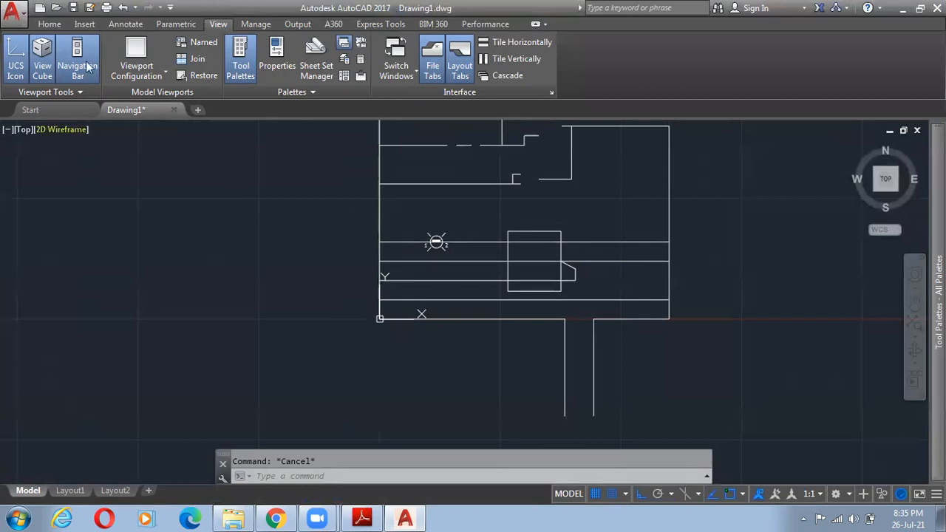
left_click(49, 25)
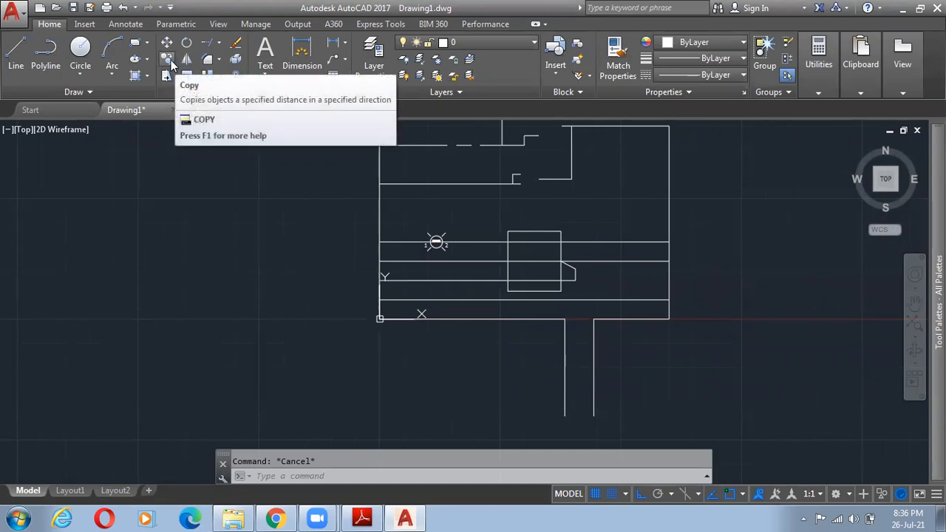
scroll(437, 242, "up", 2)
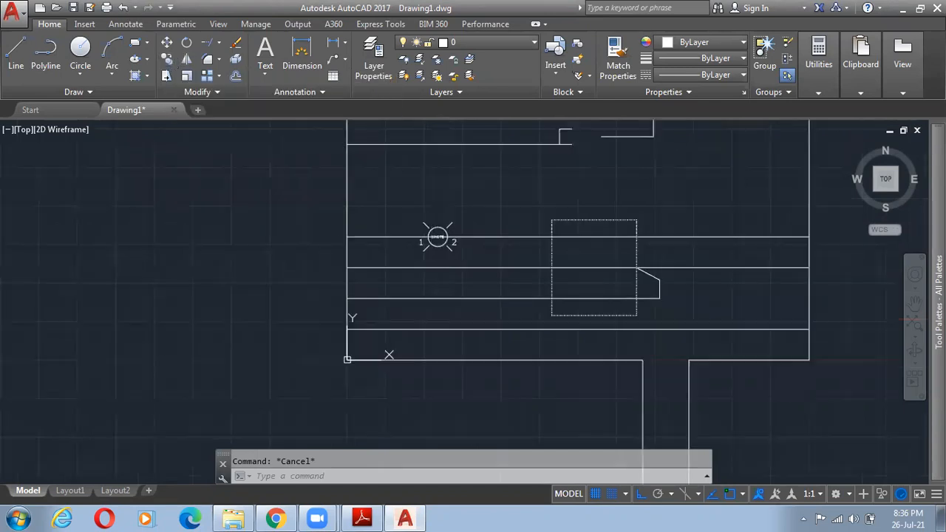
scroll(600, 255, "up", 1)
type("c")
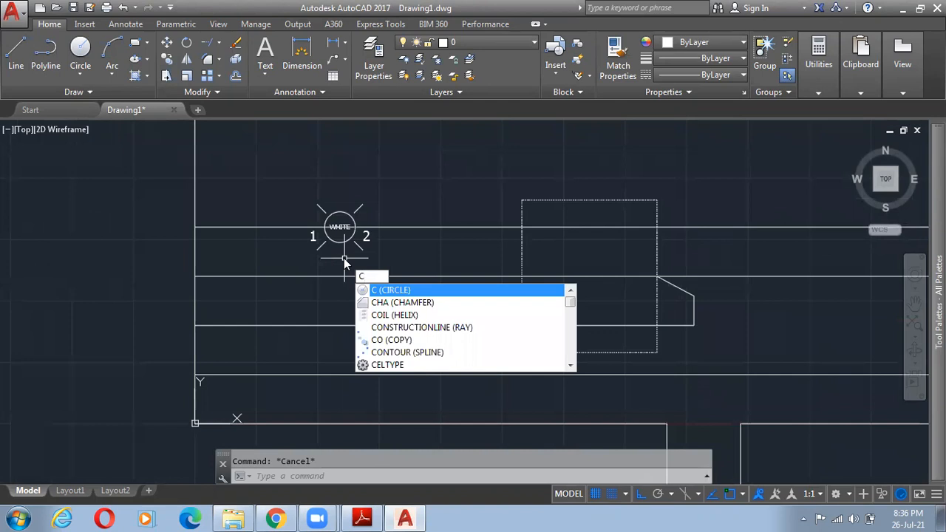
type("o")
key("Return")
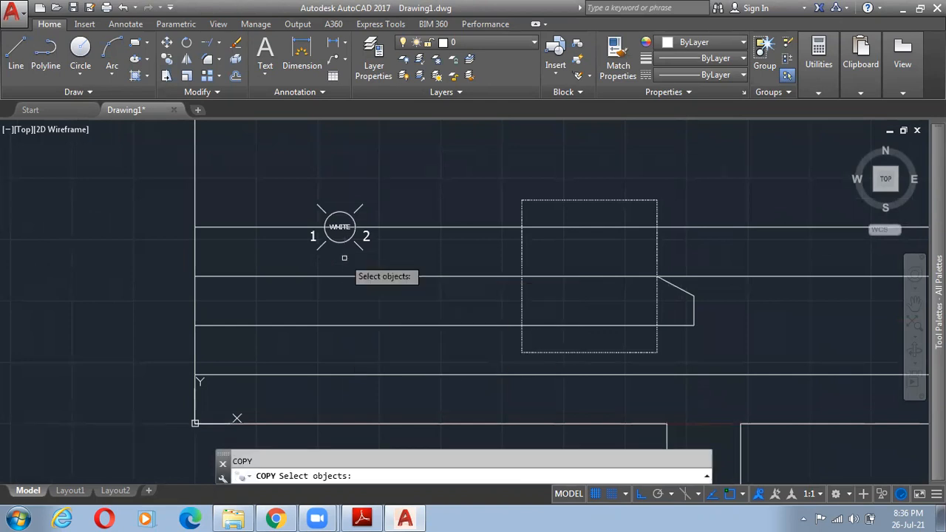
left_click(334, 238)
left_click(337, 247)
left_click(338, 246)
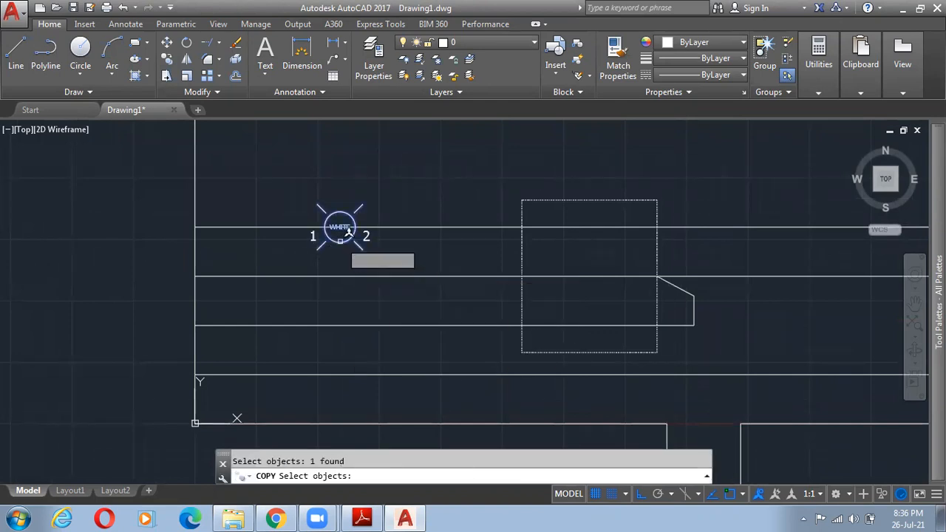
key("Return")
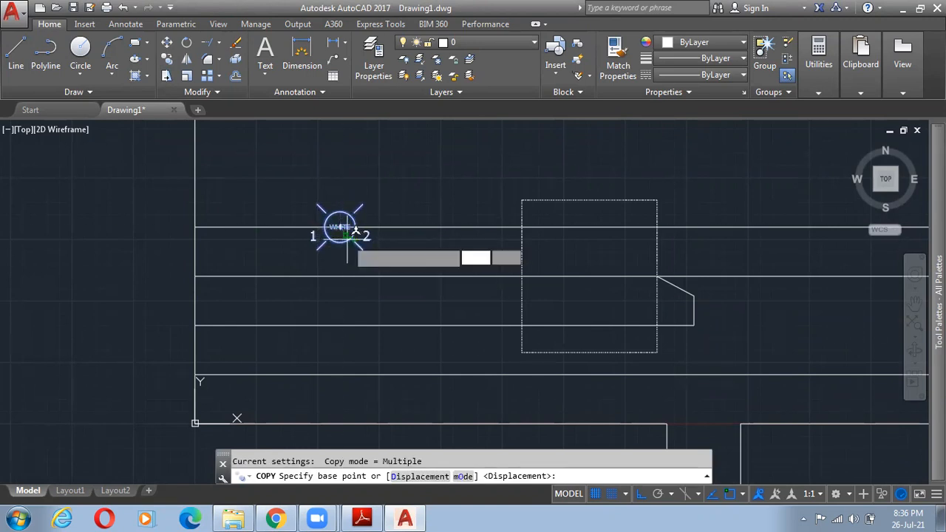
scroll(342, 235, "up", 5)
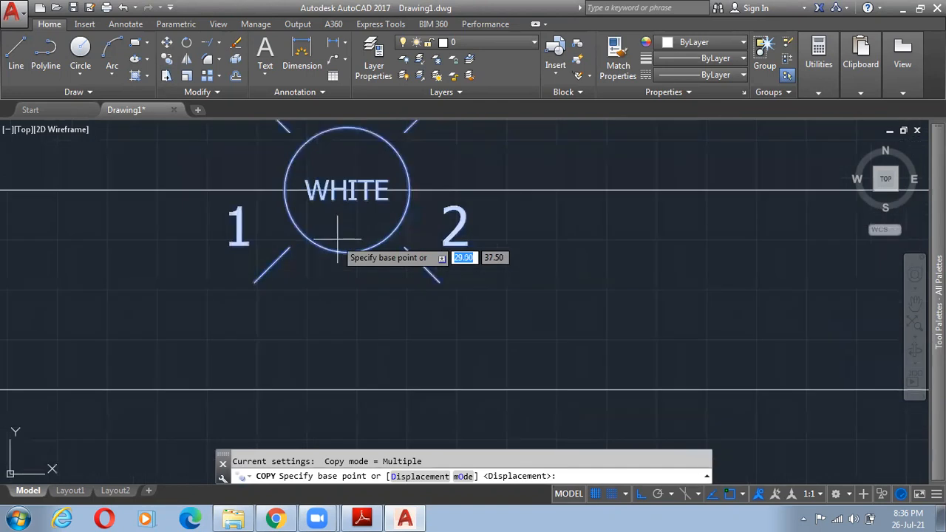
left_click(347, 189)
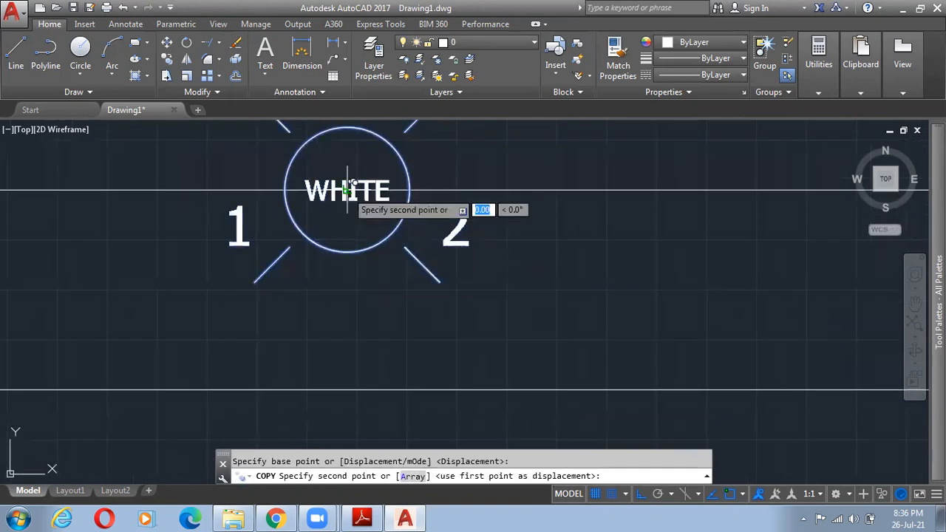
left_click(347, 390)
scroll(347, 384, "down", 5)
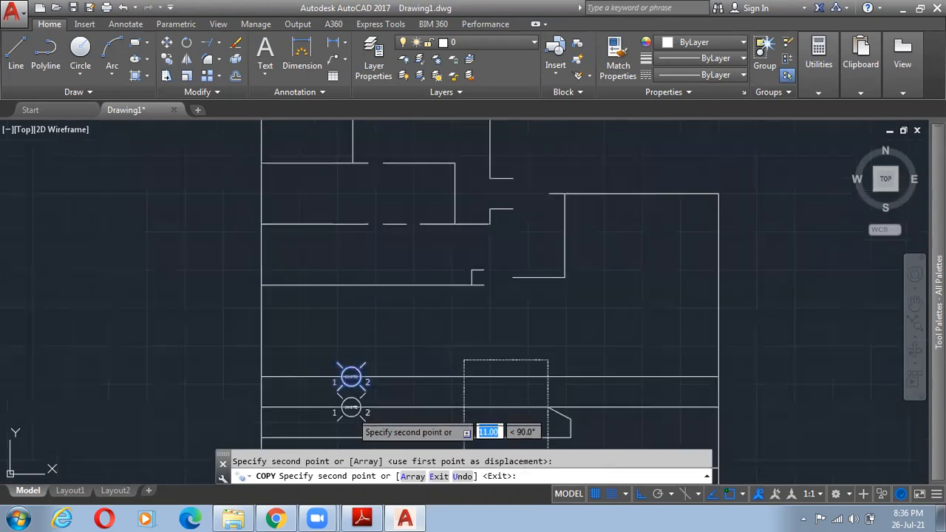
- Add another pilot light copy on the third lamp line, check the PDF schematic and end the Copy command
scroll(337, 318, "up", 2)
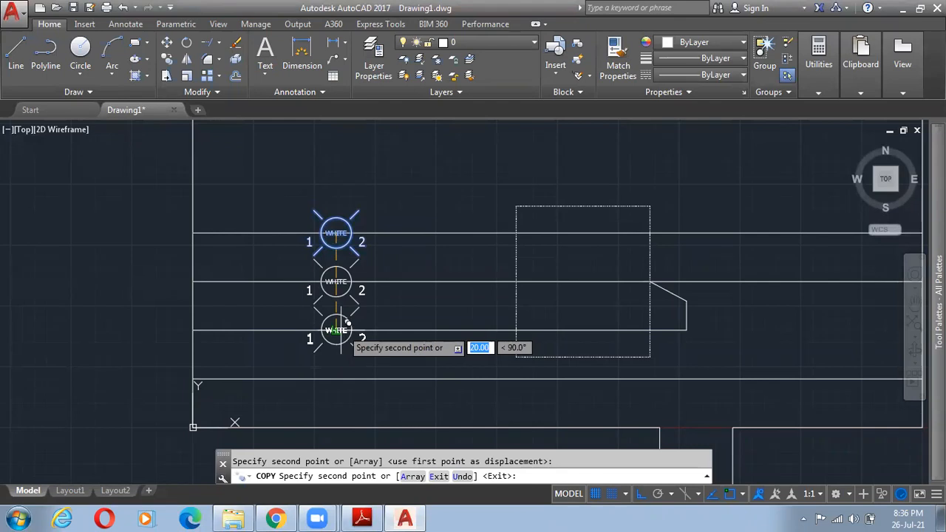
left_click(336, 329)
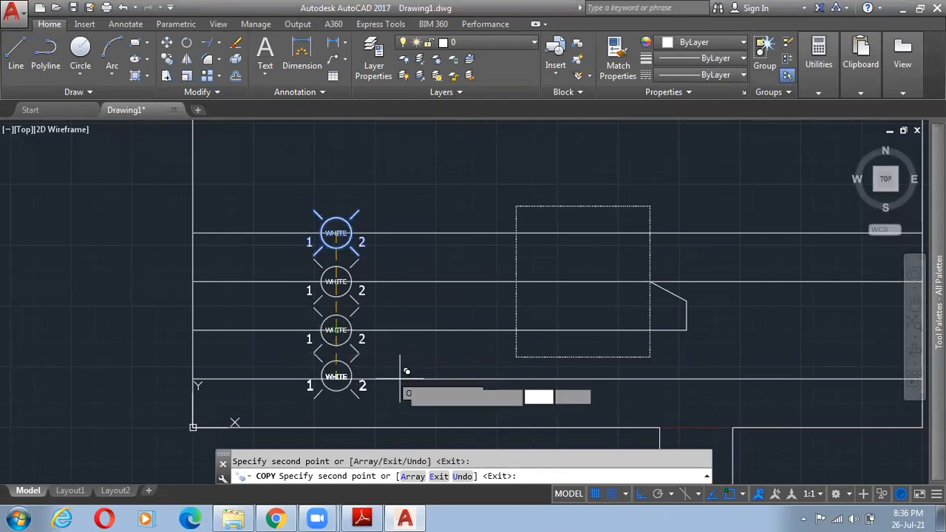
left_click(362, 518)
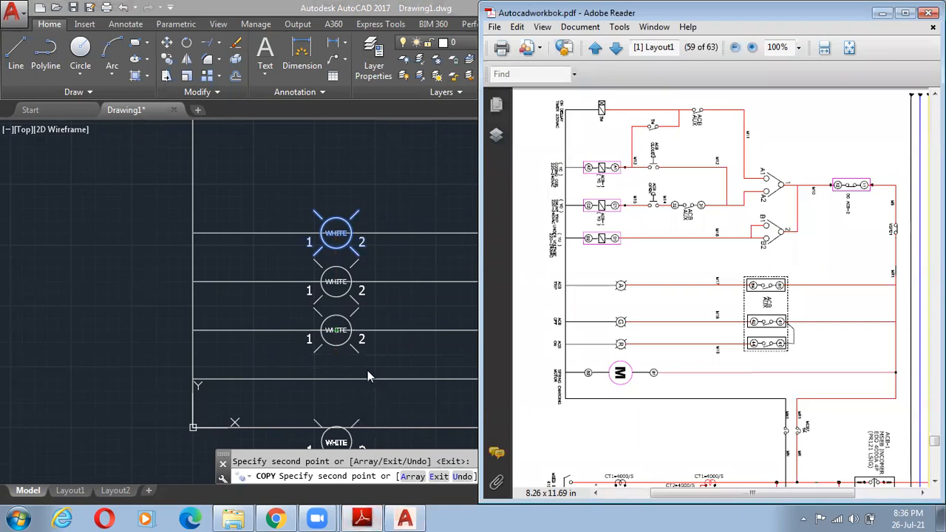
left_click(398, 179)
key("Escape")
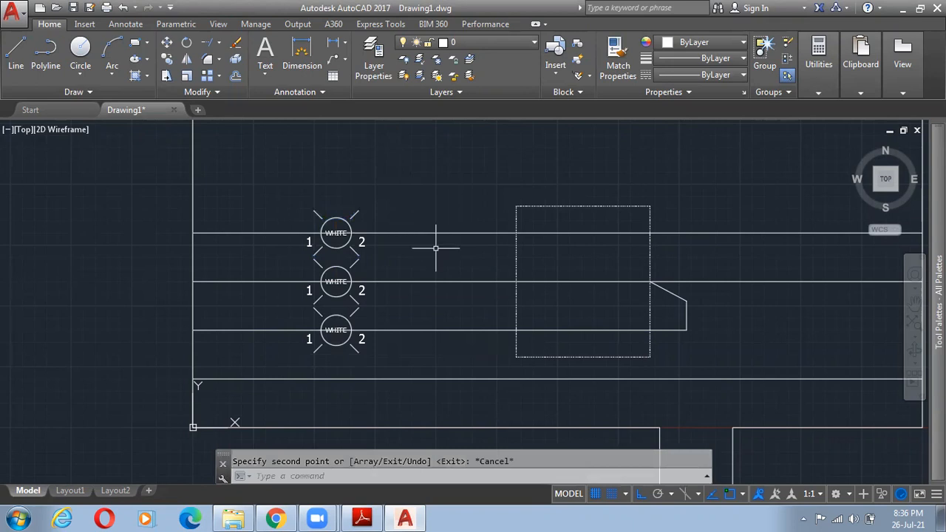
- With the drawing beside the PDF, insert a Limit Switch - Metric symbol on the uppermost line at the ACB AUX position, keeping its default attributes
key("super+Left")
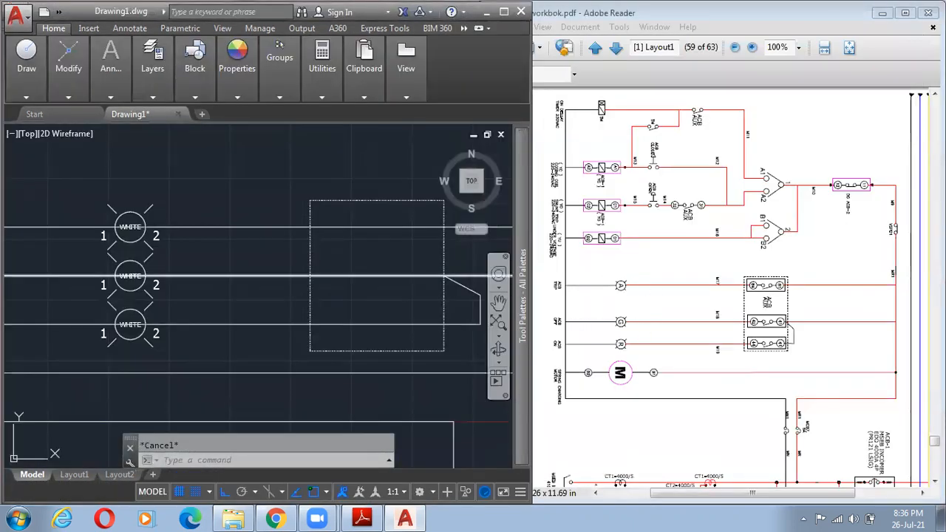
middle_click_drag(245, 363, 244, 364)
scroll(264, 303, "down", 7)
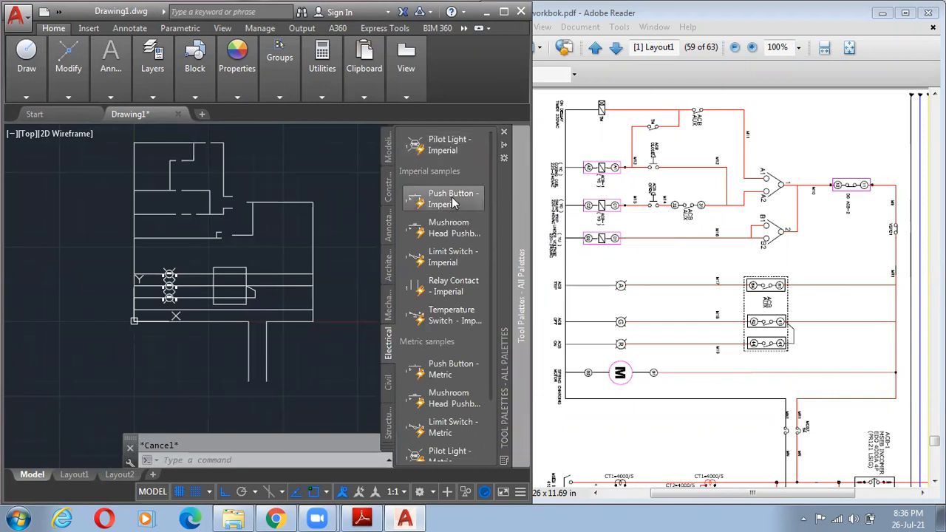
left_click(454, 201)
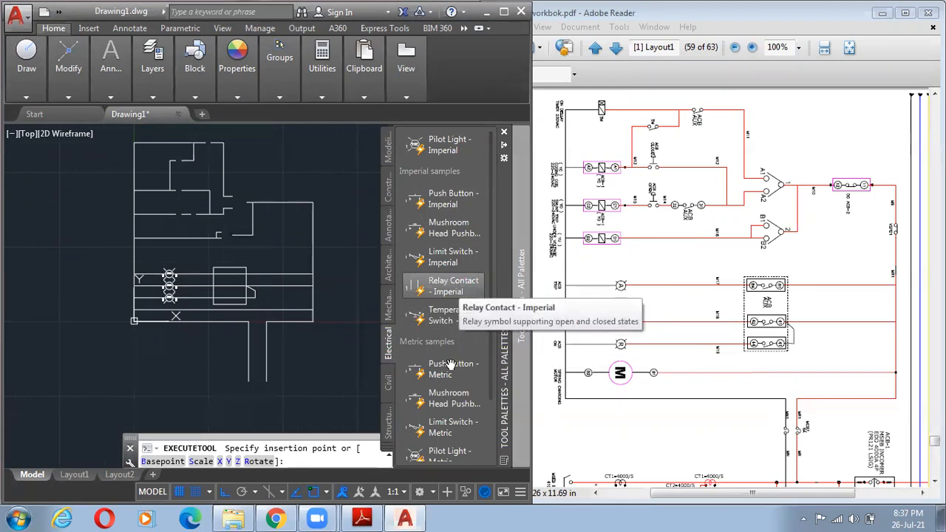
scroll(450, 393, "down", 3)
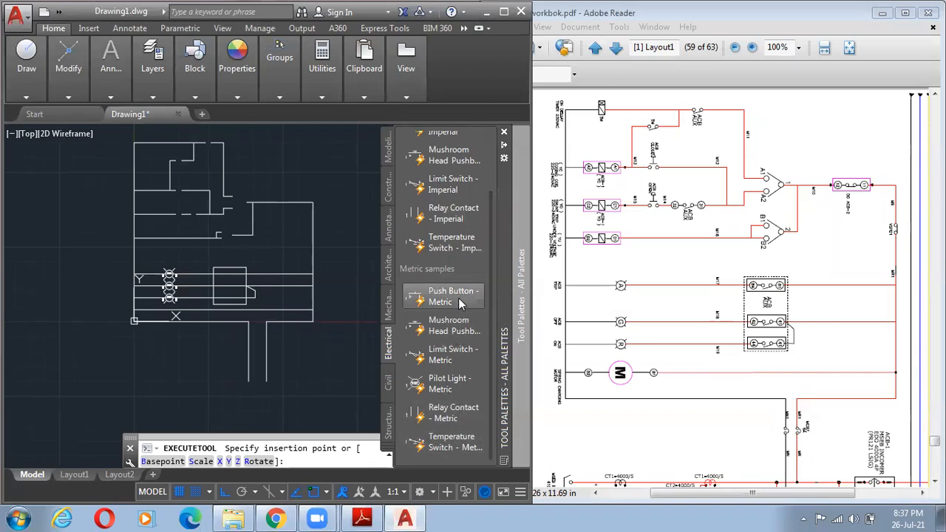
scroll(458, 314, "up", 2)
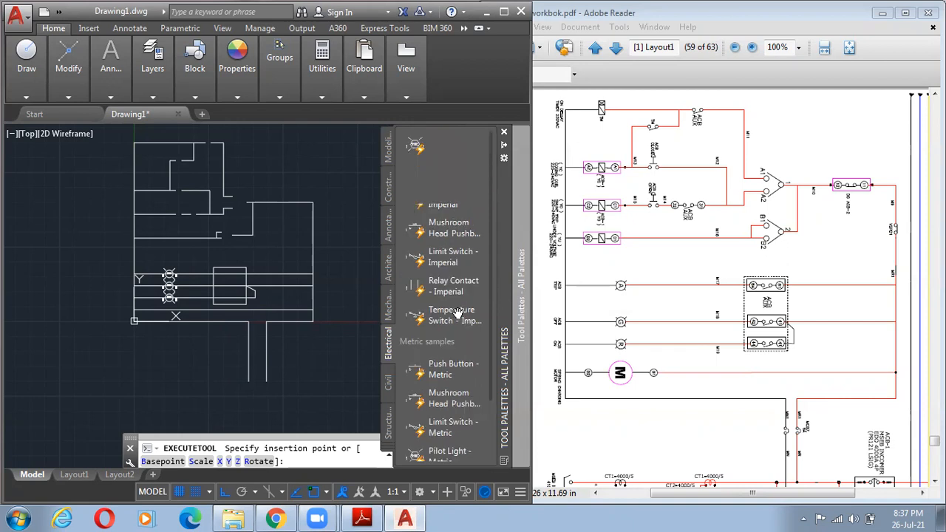
scroll(392, 436, "down", 2)
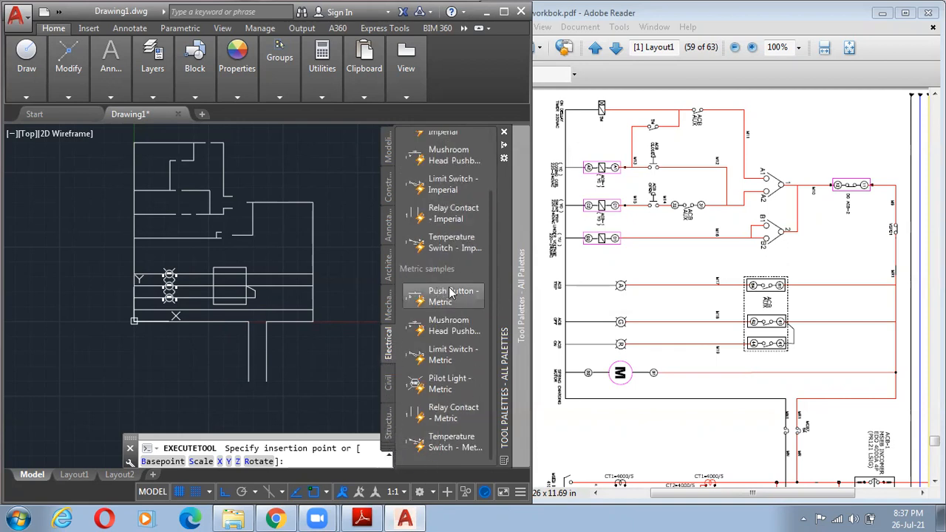
scroll(455, 314, "up", 2)
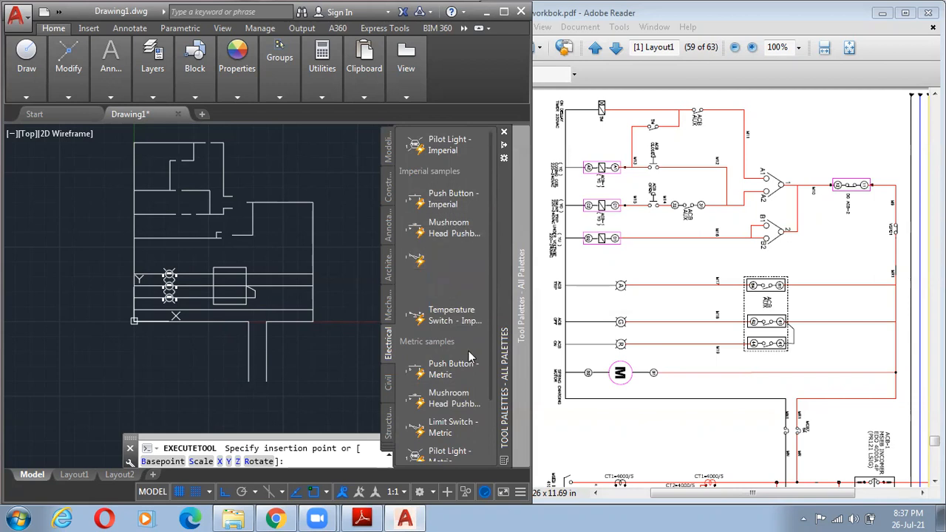
scroll(465, 351, "down", 2)
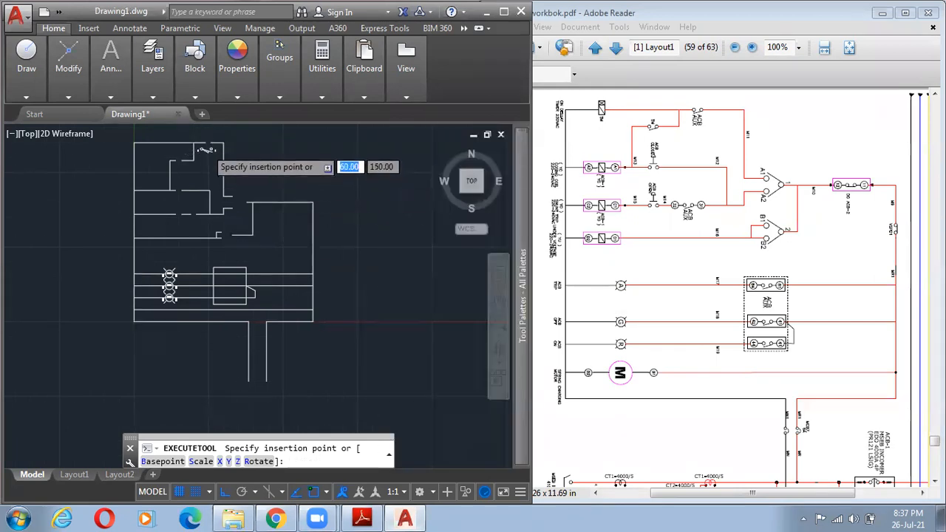
scroll(220, 175, "up", 5)
middle_click_drag(220, 175, 309, 292)
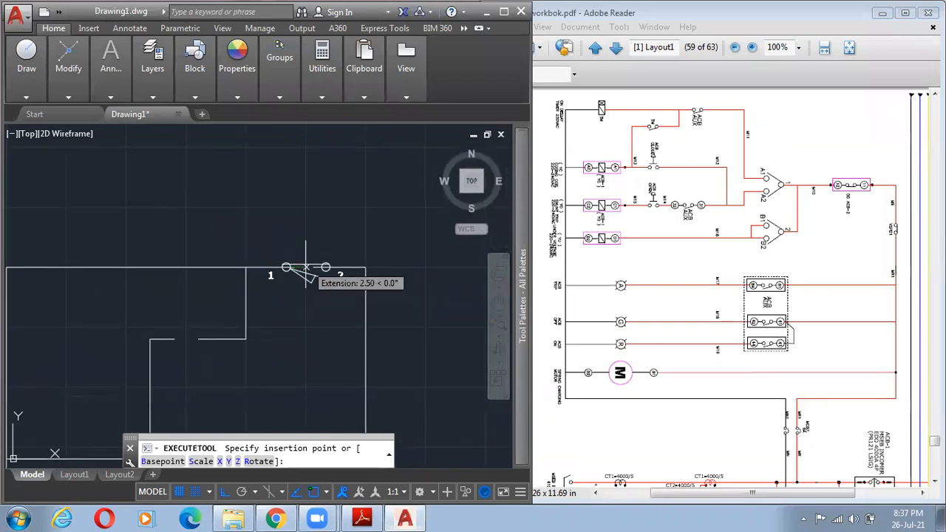
left_click(305, 267)
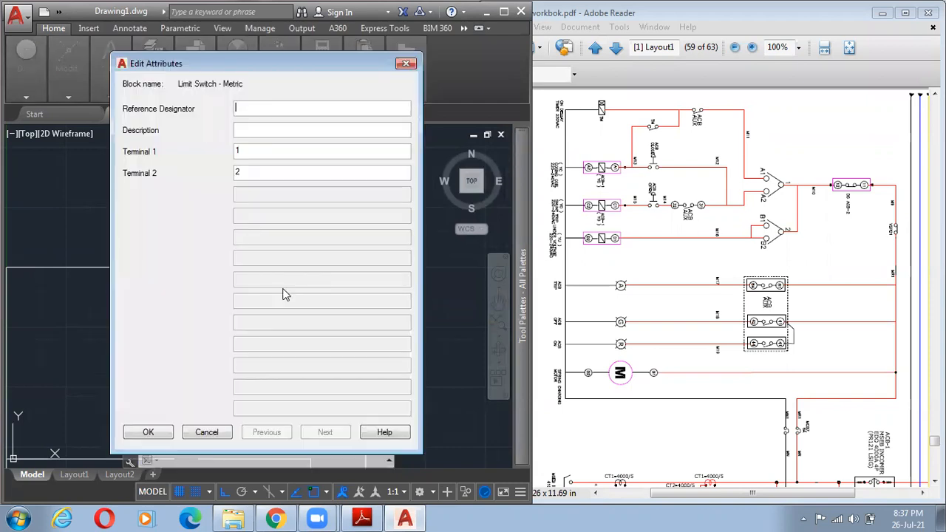
left_click(152, 433)
- With Ortho off, copy the limit switch by its terminal 1 centre onto the M14 line's ACB AUX position and end the command
scroll(296, 340, "up", 5)
middle_click_drag(305, 345, 389, 365)
left_click(322, 200)
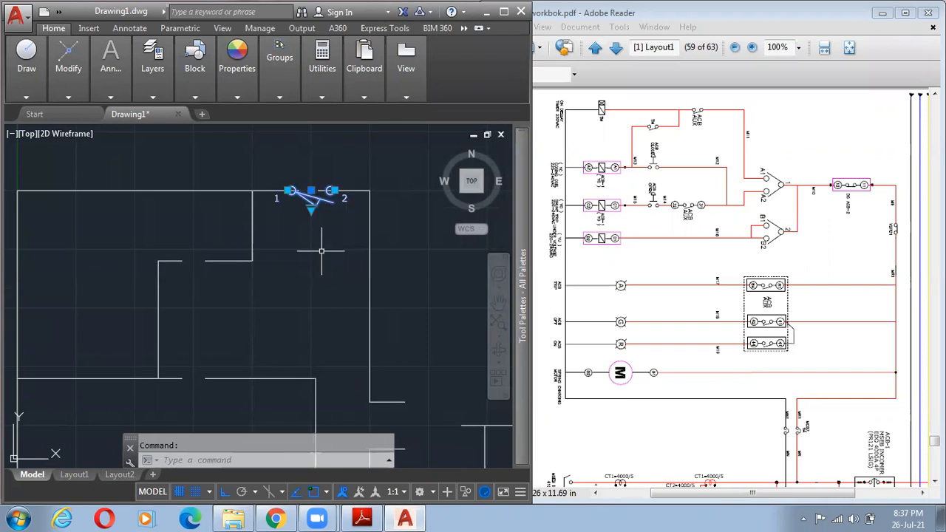
type("co")
key("Return")
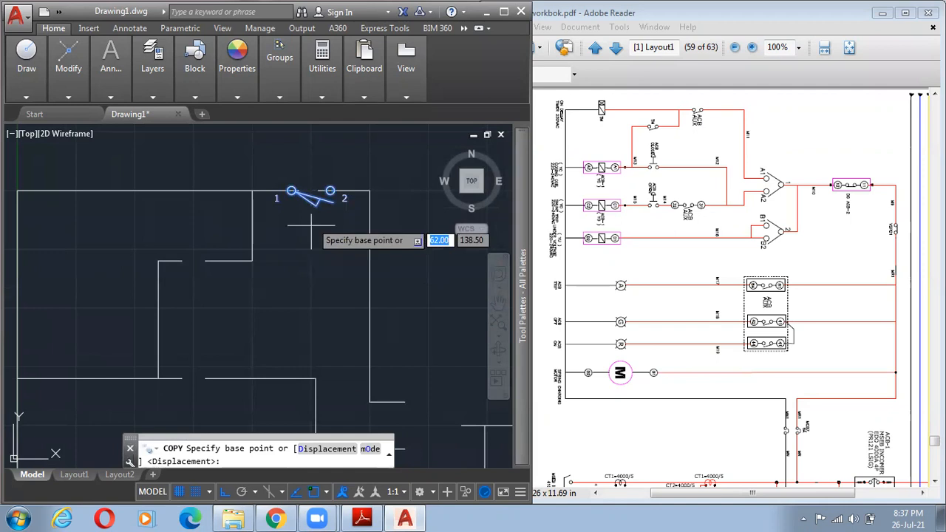
left_click(291, 191)
scroll(275, 352, "up", 4)
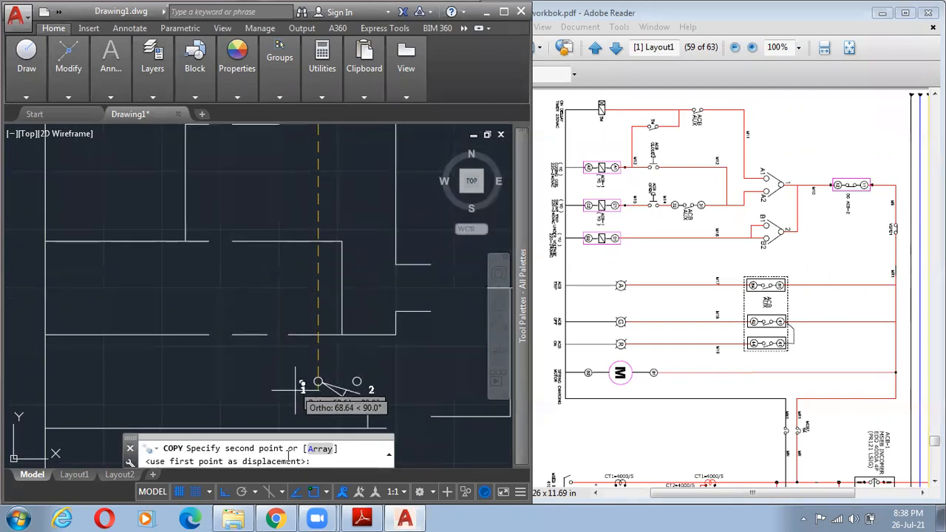
left_click(223, 491)
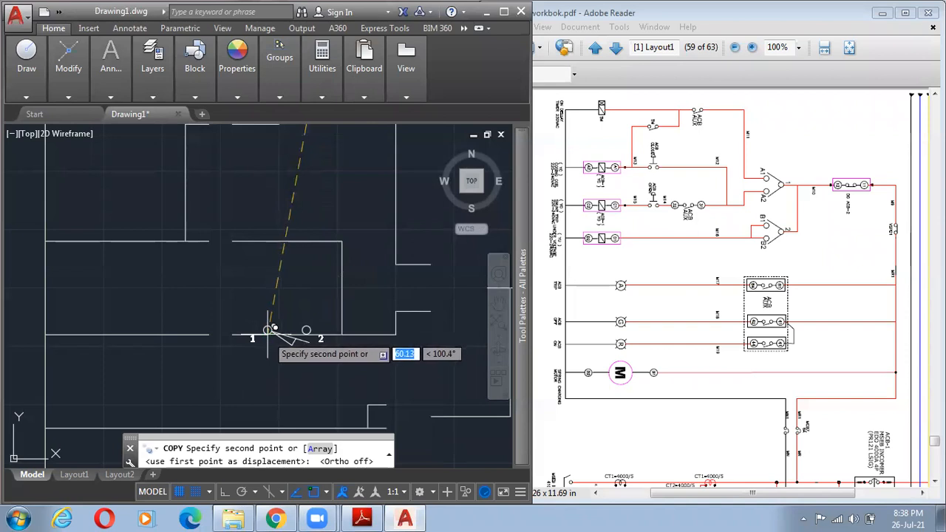
scroll(274, 328, "up", 4)
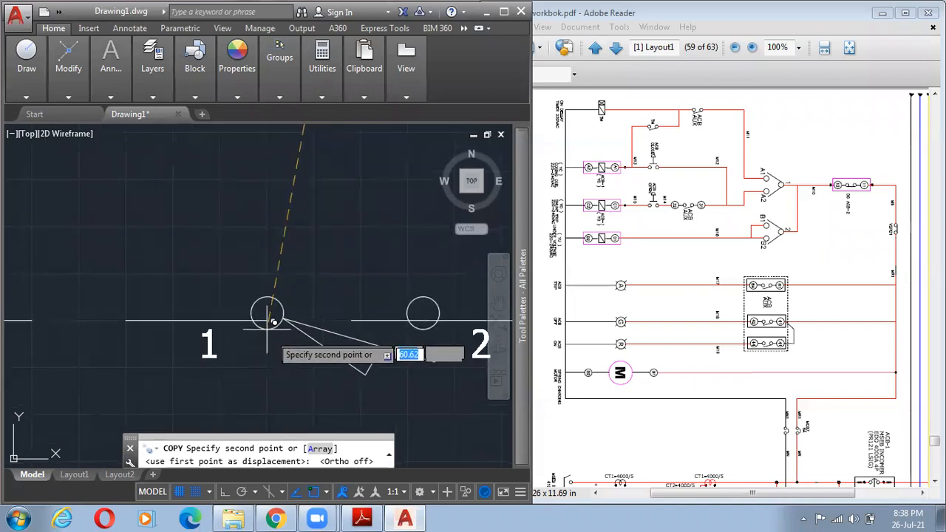
scroll(272, 334, "down", 6)
middle_click_drag(268, 346, 273, 307)
scroll(273, 309, "up", 2)
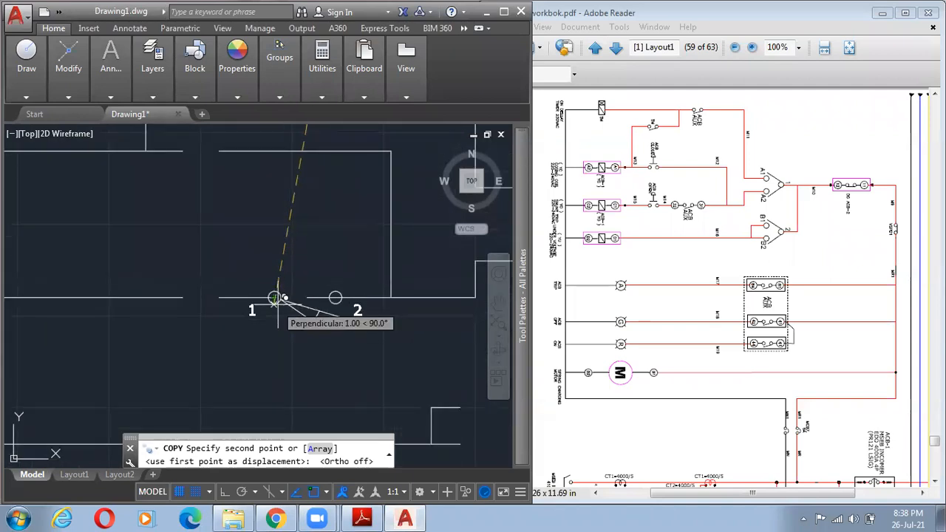
left_click(273, 299)
scroll(204, 386, "down", 4)
middle_click_drag(202, 381, 262, 315)
scroll(257, 314, "up", 2)
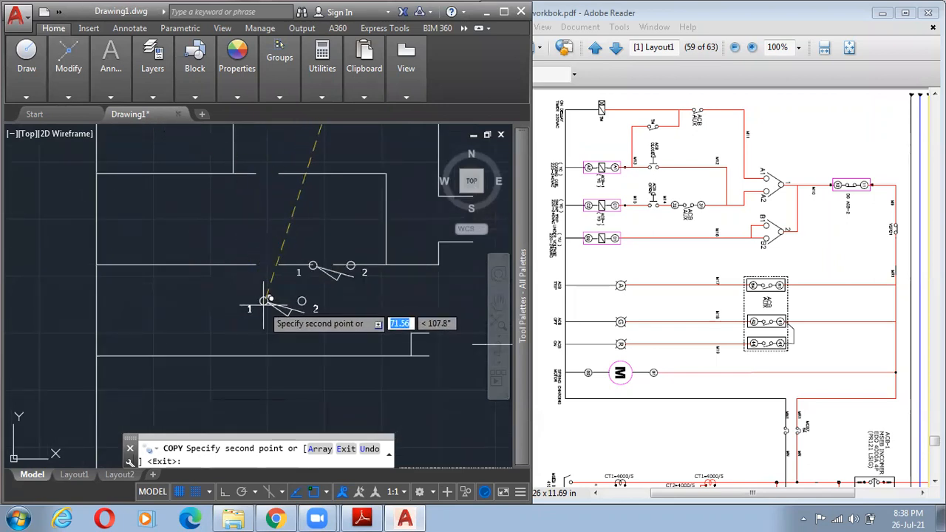
key("Escape")
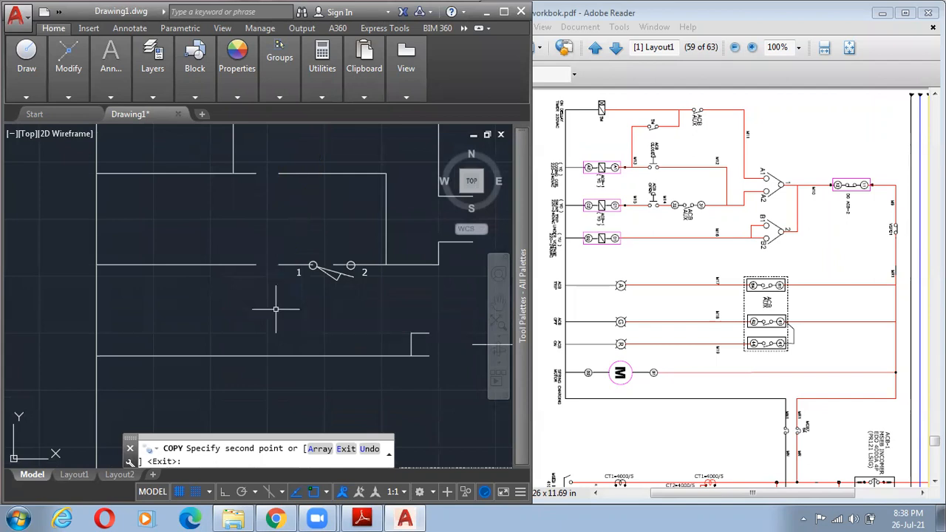
- Look through the Electrical, Constraints and Annotation tool palettes for a symbol matching the schematic's contacts
scroll(295, 302, "down", 4)
middle_click_drag(296, 301, 241, 322)
scroll(234, 323, "up", 2)
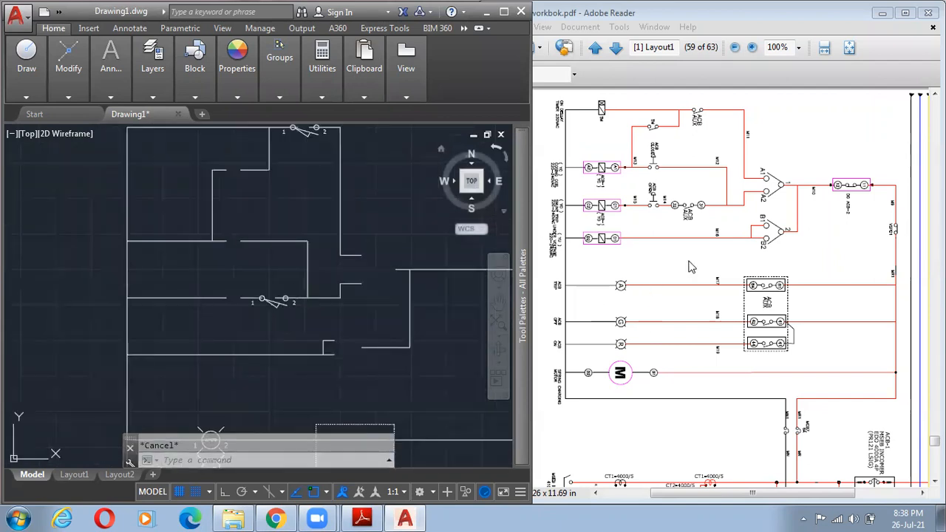
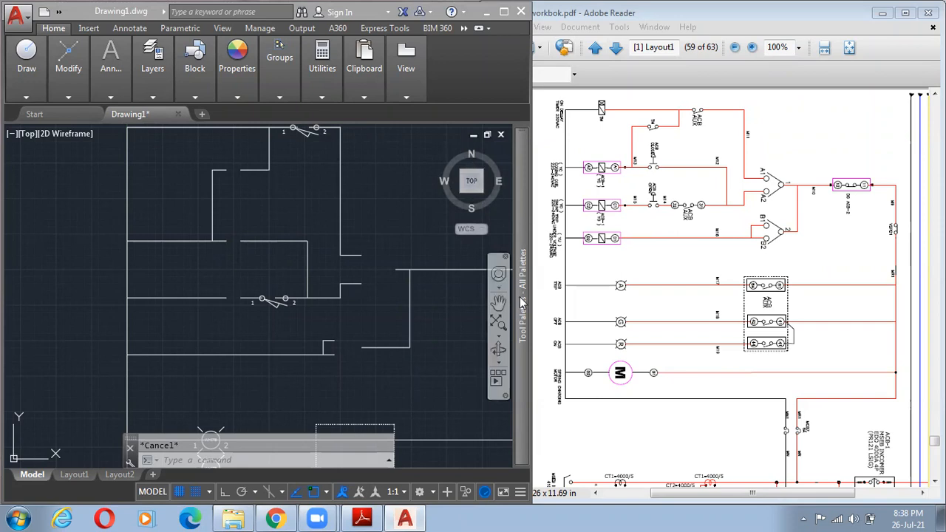
mouse_move(491, 292)
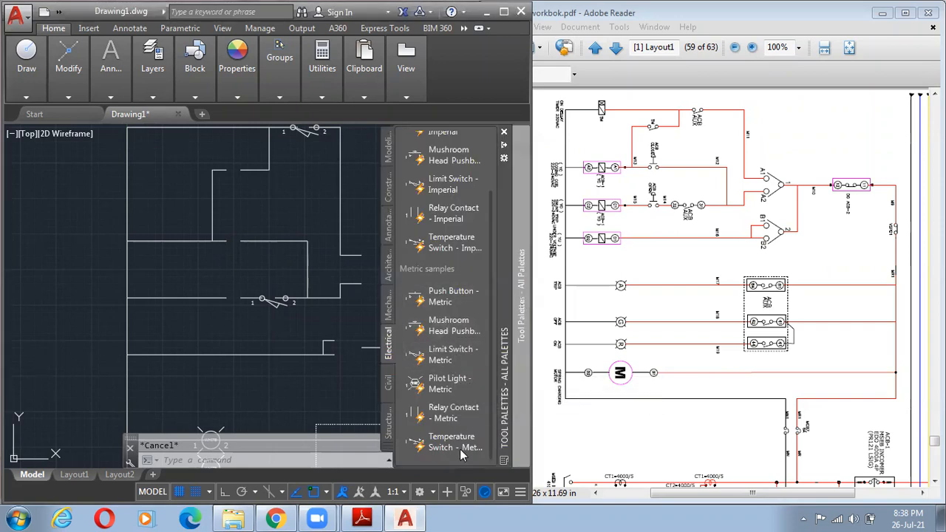
scroll(476, 385, "up", 3)
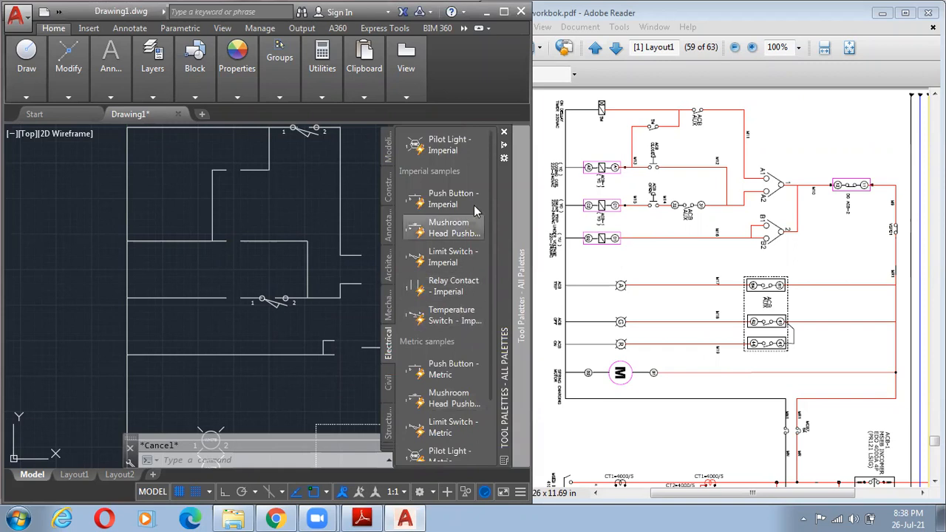
left_click(389, 151)
left_click(389, 189)
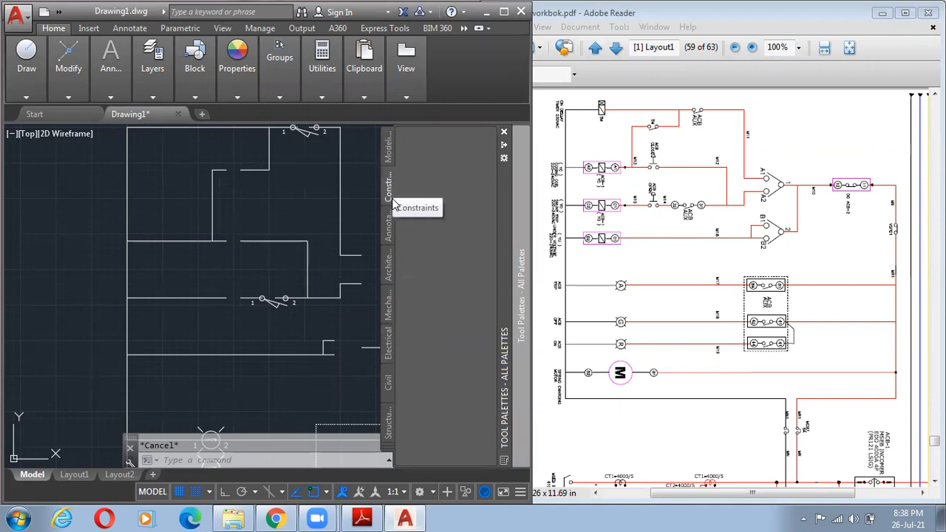
scroll(434, 329, "down", 3)
left_click(389, 225)
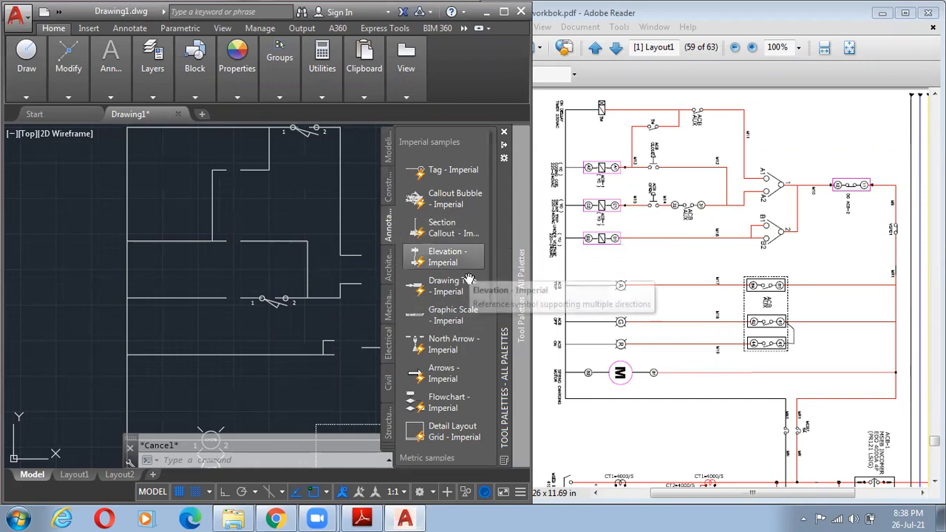
scroll(483, 395, "down", 8)
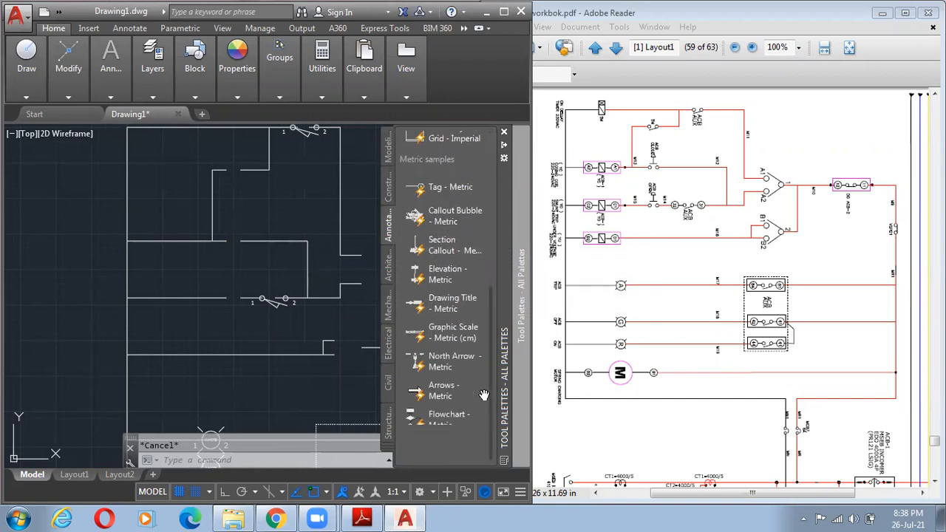
left_click(390, 347)
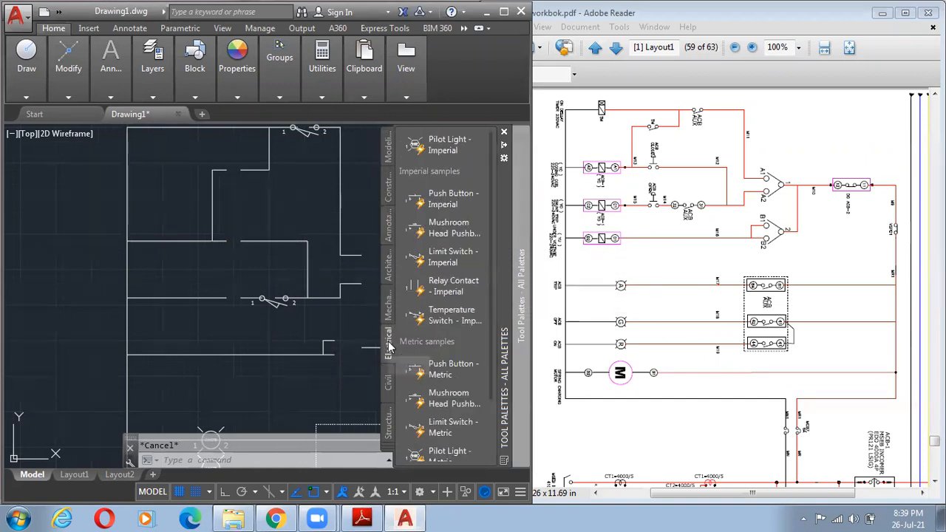
scroll(444, 436, "down", 3)
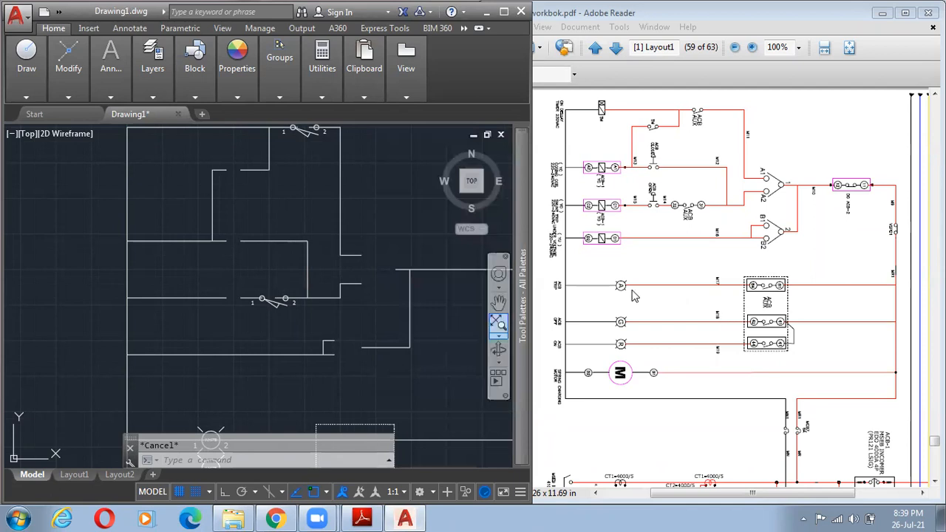
- Stretch the wire end inside the M14 line's limit switch back to the centre of its terminal 2 circle
scroll(345, 361, "up", 2)
mouse_move(344, 359)
middle_mouse_down()
mouse_move(332, 338)
mouse_move(313, 185)
middle_mouse_up()
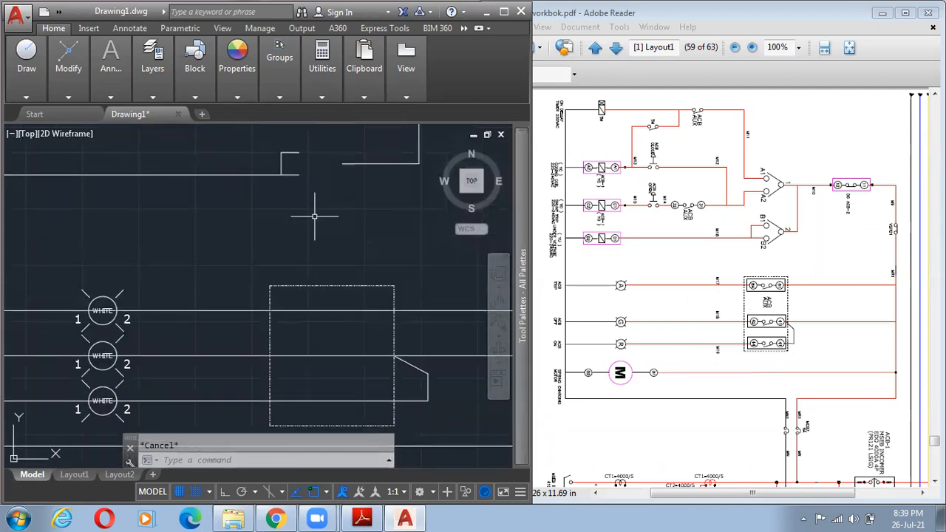
scroll(313, 202, "down", 4)
scroll(324, 244, "up", 5)
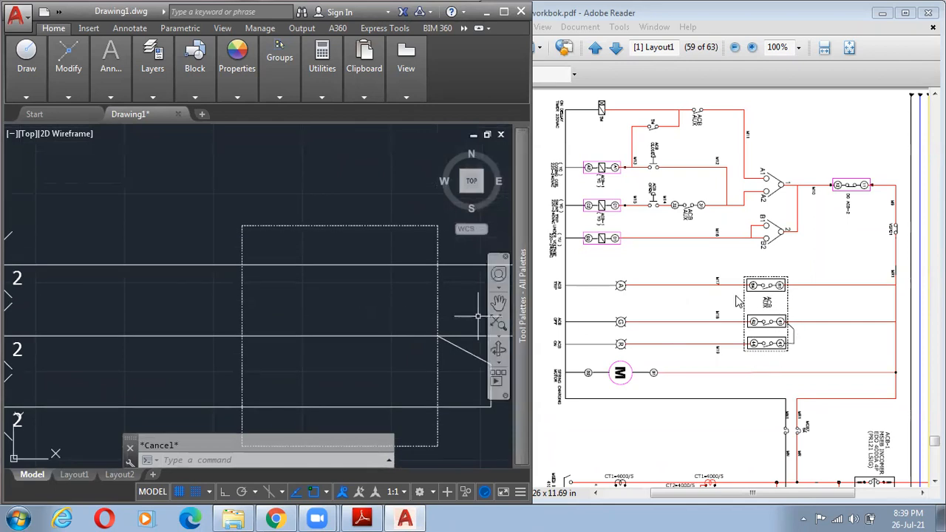
scroll(332, 293, "down", 3)
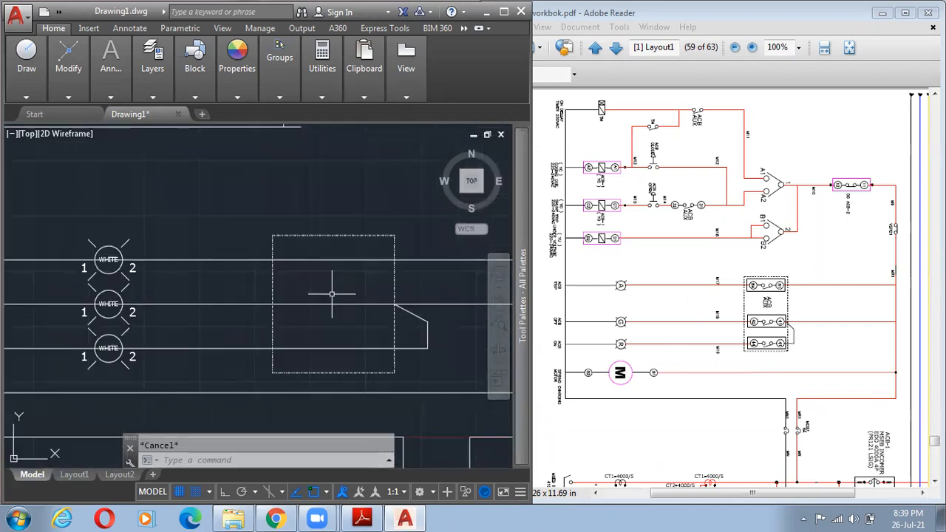
scroll(332, 312, "up", 6)
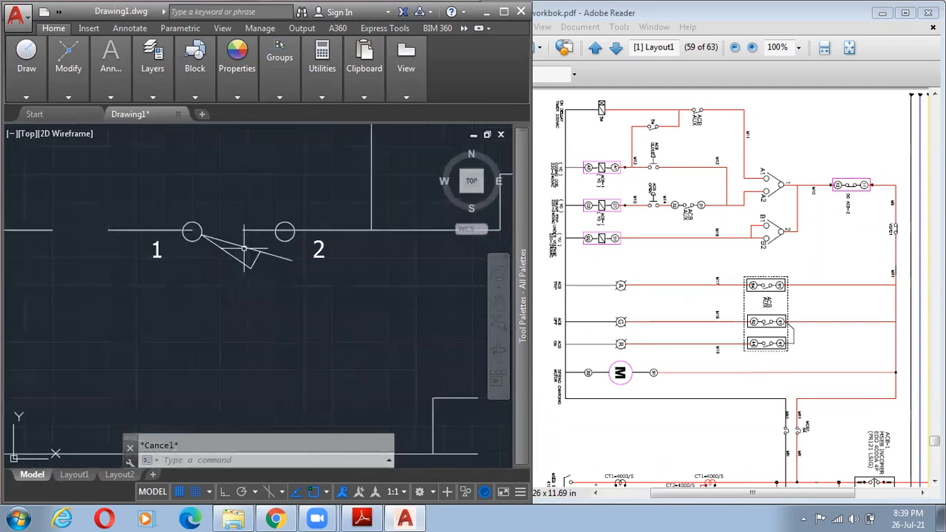
scroll(246, 251, "up", 2)
middle_click_drag(248, 254, 323, 331)
left_click(347, 300)
left_click(334, 289)
left_click(313, 294)
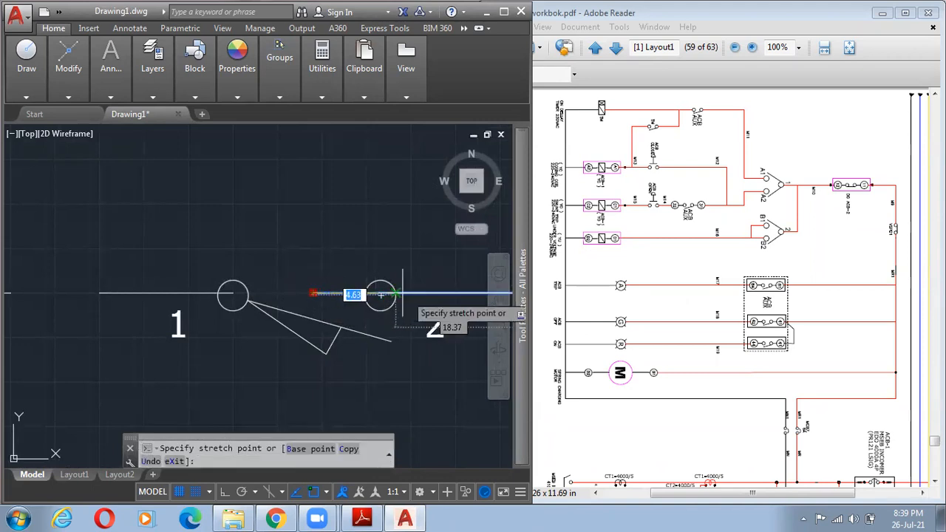
left_click(397, 294)
left_click(395, 294)
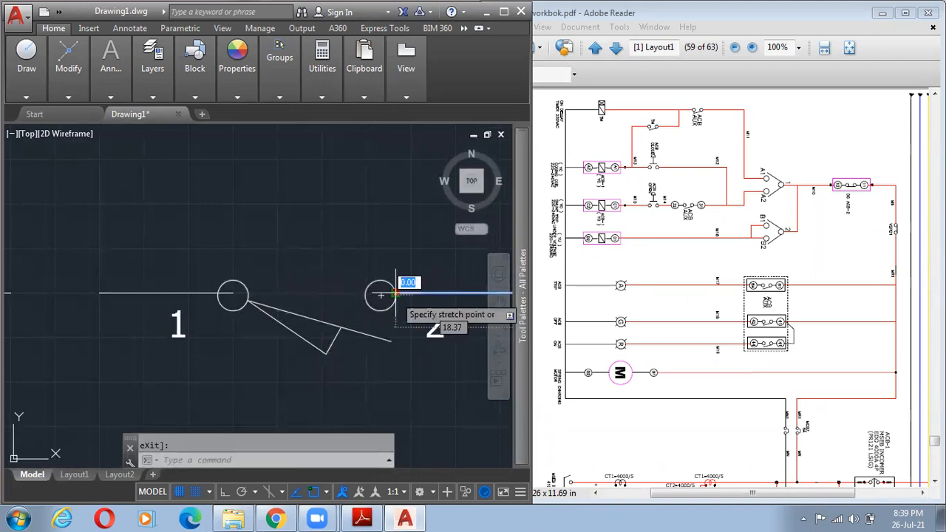
left_click(380, 295)
key("Escape")
scroll(375, 271, "down", 5)
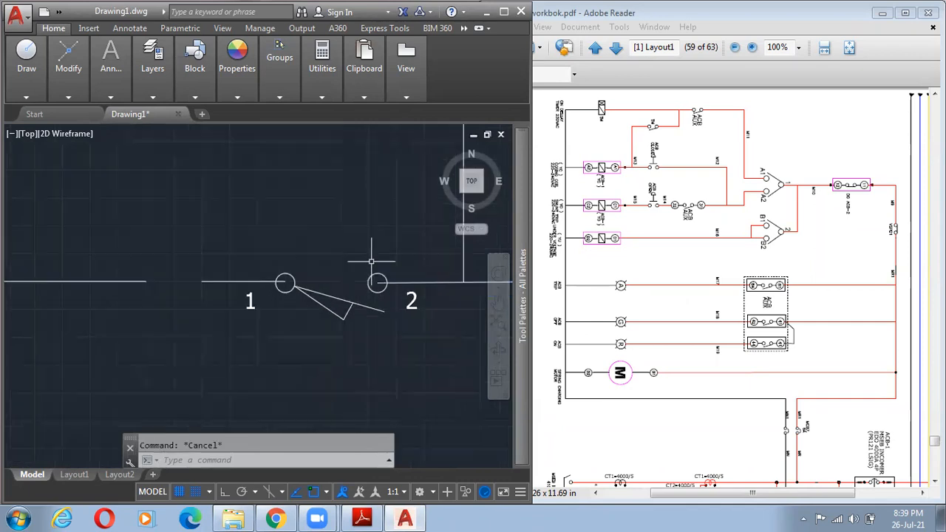
- On the uppermost line, stretch the wire end back to the centre of the limit switch's terminal 2 circle
scroll(256, 280, "up", 7)
mouse_move(367, 249)
middle_mouse_down()
mouse_move(197, 270)
mouse_move(241, 340)
middle_mouse_up()
scroll(196, 272, "down", 5)
scroll(304, 309, "down", 2)
middle_click_drag(306, 304, 266, 387)
scroll(260, 224, "down", 6)
mouse_move(261, 224)
middle_mouse_down()
mouse_move(274, 243)
mouse_move(275, 301)
middle_mouse_up()
scroll(302, 256, "up", 10)
middle_click_drag(303, 256, 363, 357)
scroll(325, 281, "up", 2)
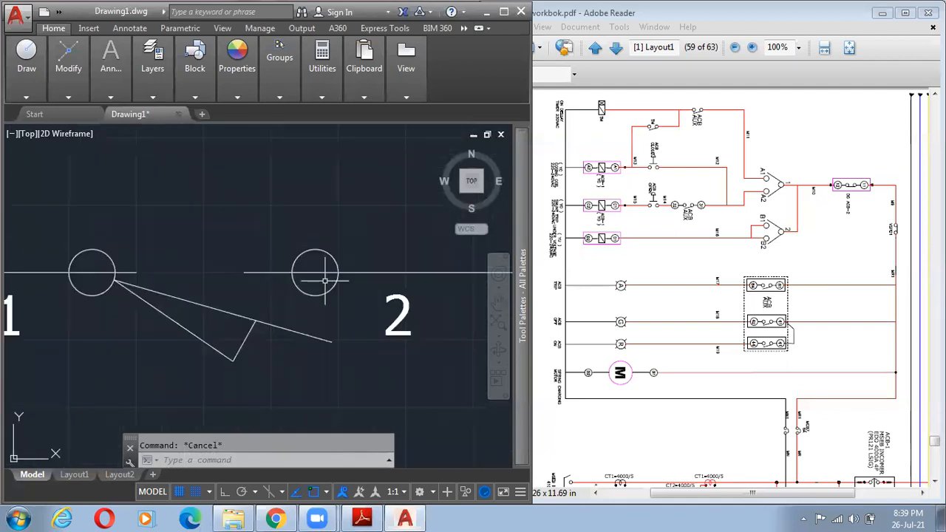
left_click(245, 272)
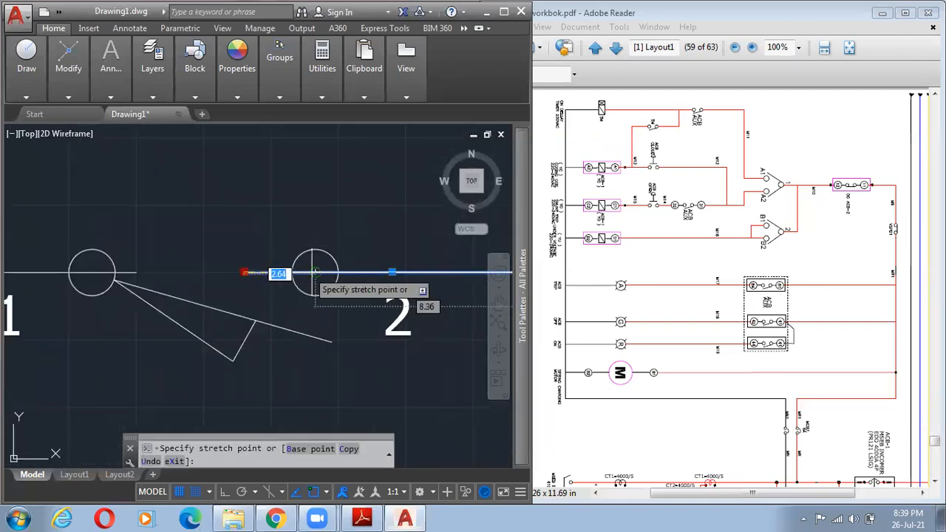
left_click(315, 272)
key("Escape")
- Shorten the wire on the terminal 1 side of the uppermost limit switch to the centre of its terminal circle
left_click(134, 273)
middle_click_drag(136, 272, 321, 267)
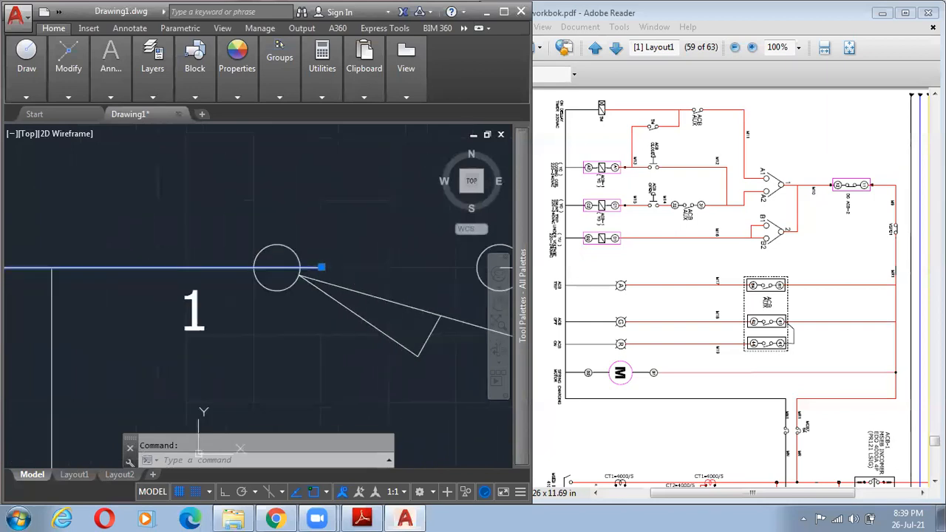
left_click(325, 268)
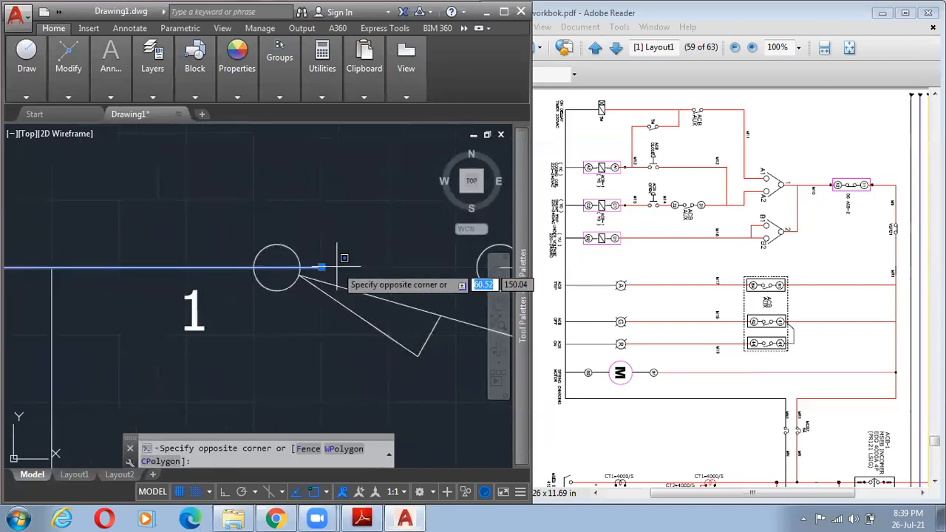
left_click(307, 265)
left_click(322, 268)
key("Escape")
scroll(260, 271, "down", 6)
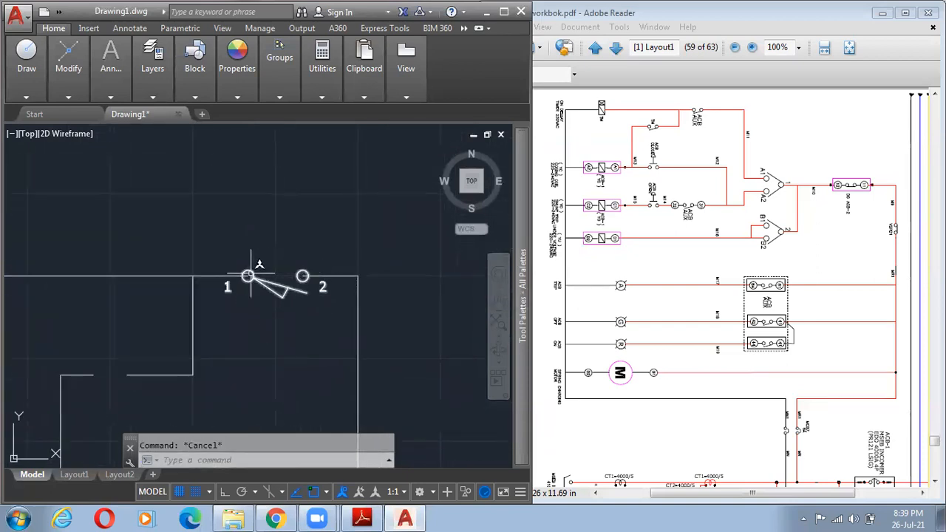
- Inspect the circuit lines and the limit switch on the uppermost line up close
scroll(283, 318, "down", 2)
middle_click_drag(284, 321, 300, 251)
scroll(304, 292, "down", 4)
middle_click_drag(304, 297, 311, 261)
scroll(307, 256, "up", 5)
scroll(323, 281, "up", 2)
middle_click_drag(304, 199, 297, 411)
scroll(331, 186, "up", 2)
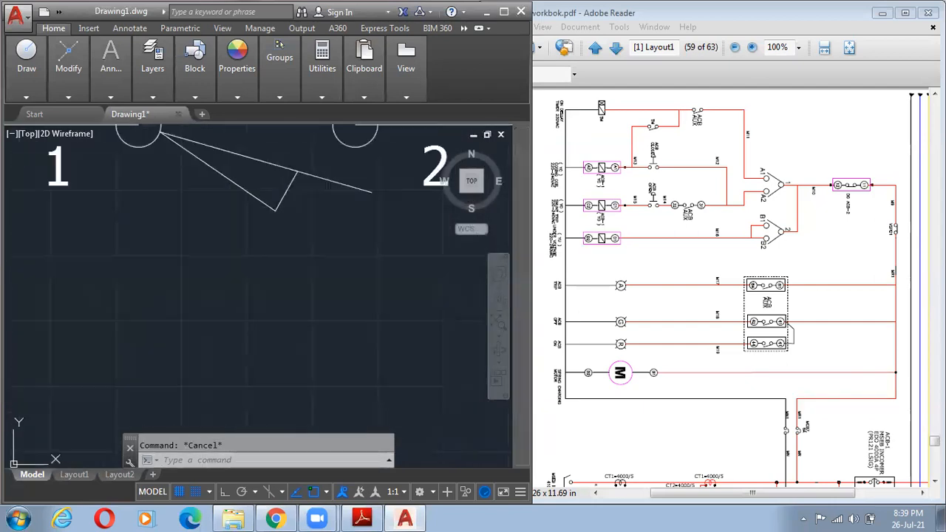
middle_click_drag(292, 259, 275, 370)
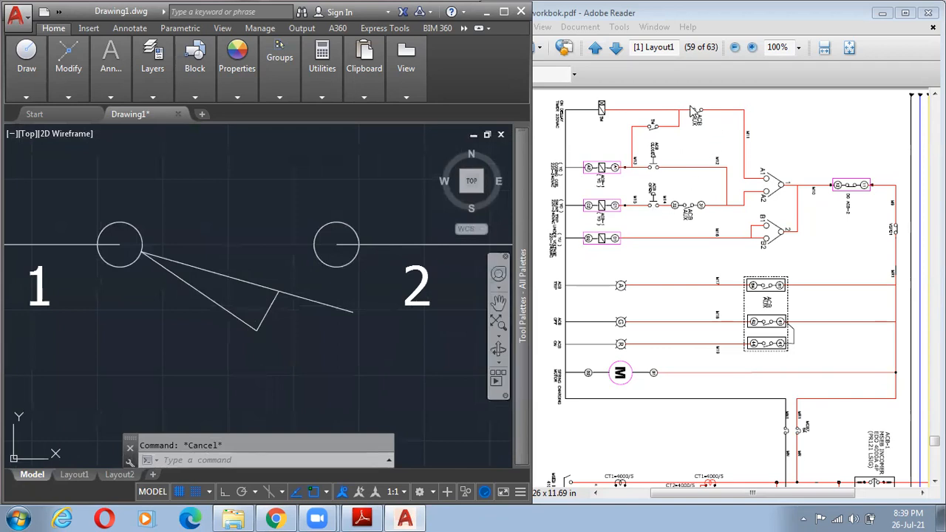
- Examine the orientation of the ACB AUX contact in the PDF schematic, maximised at 300%, and minimise the PDF
scroll(712, 117, "up", 5)
left_click(709, 127)
mouse_move(707, 124)
middle_mouse_down()
mouse_move(691, 218)
mouse_move(709, 170)
mouse_move(612, 178)
middle_mouse_up()
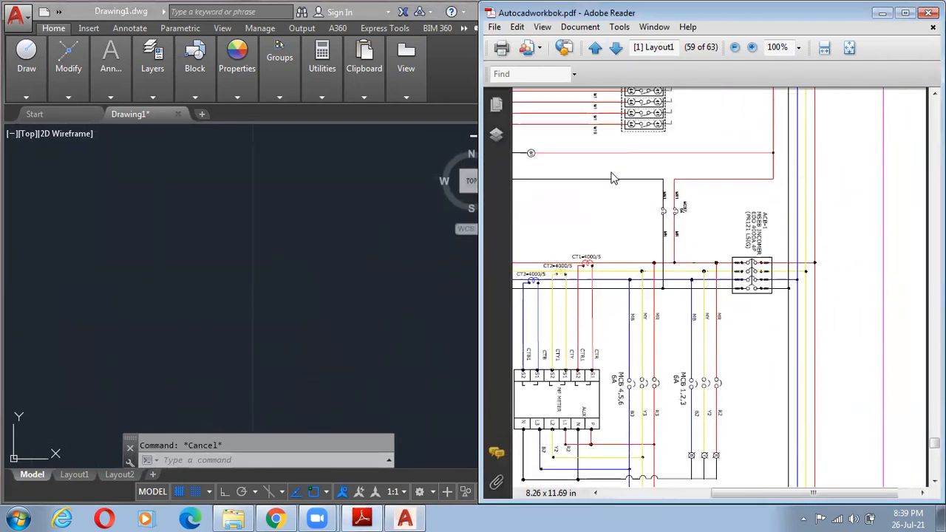
scroll(652, 175, "up", 3)
scroll(721, 231, "up", 10)
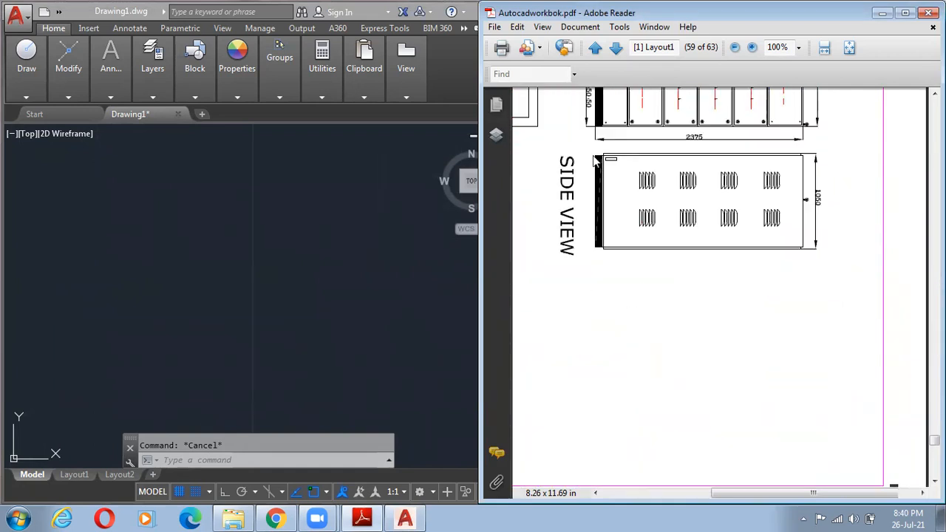
scroll(714, 228, "down", 5)
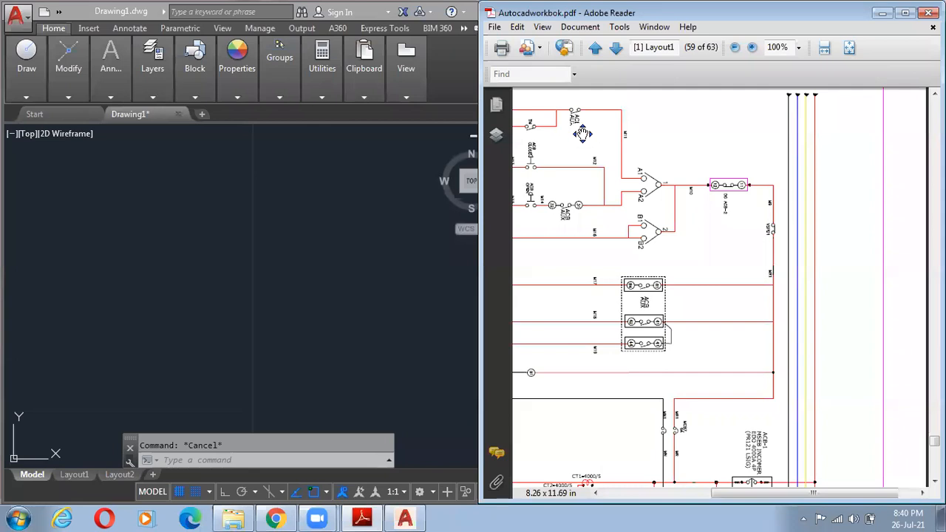
scroll(591, 108, "up", 1)
right_click(583, 133)
key("Escape")
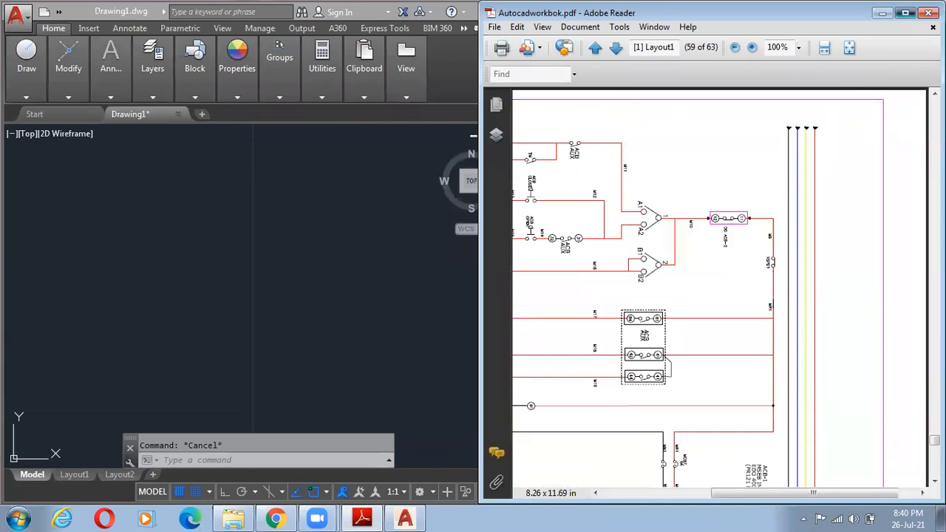
left_click(905, 12)
scroll(382, 101, "up", 3, "ctrl")
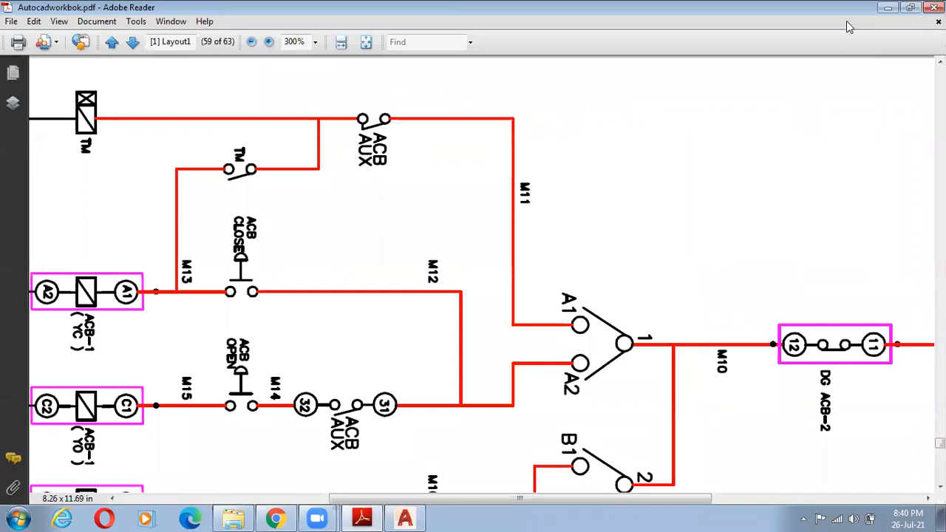
left_click(887, 7)
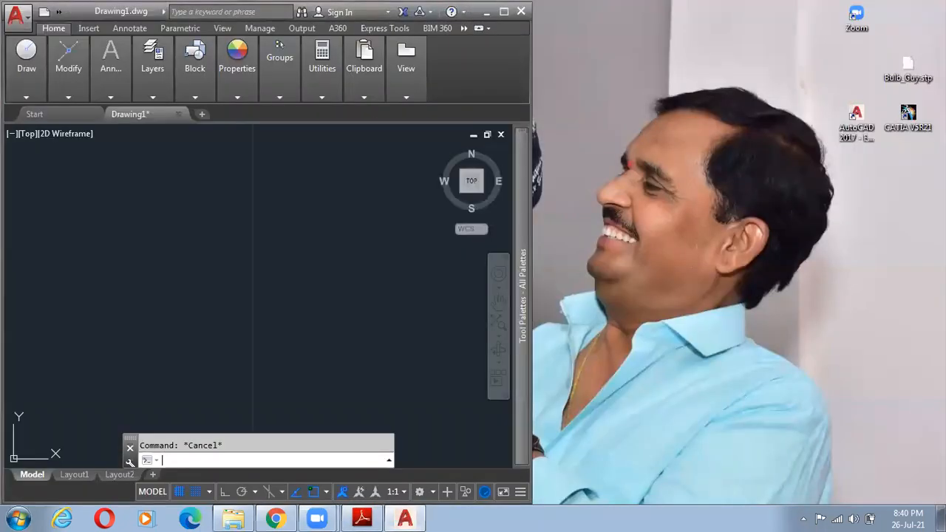
- Mirror the uppermost line's limit switch about the vertical wire at that line's end, erasing the source object
left_click(504, 11)
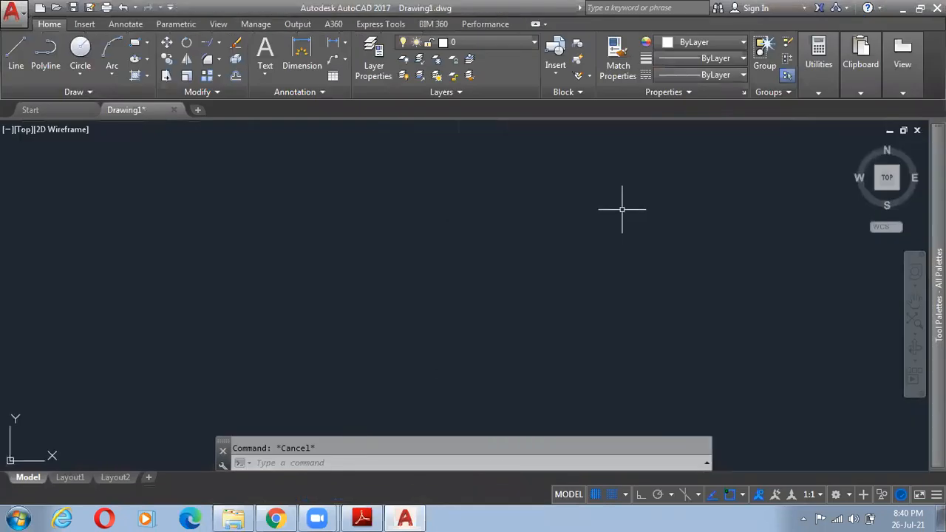
scroll(441, 291, "down", 6)
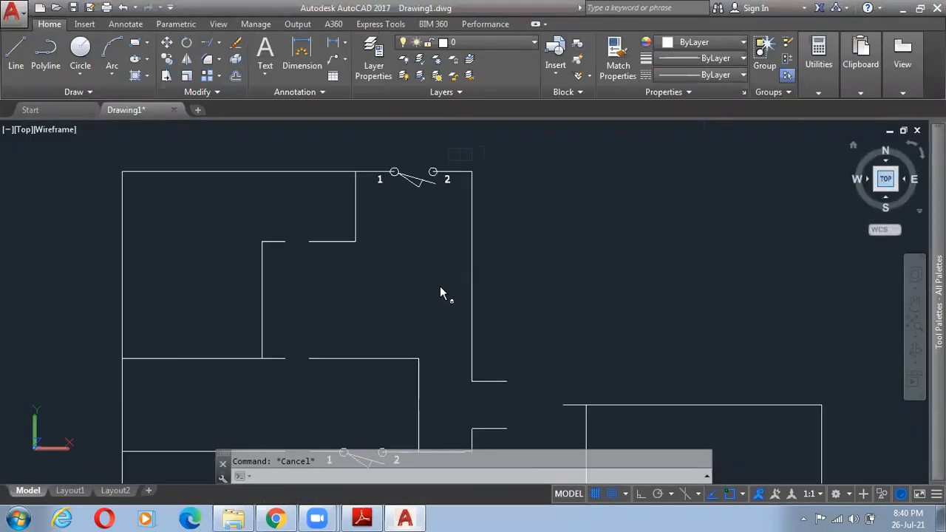
scroll(446, 199, "up", 3)
scroll(436, 159, "up", 10)
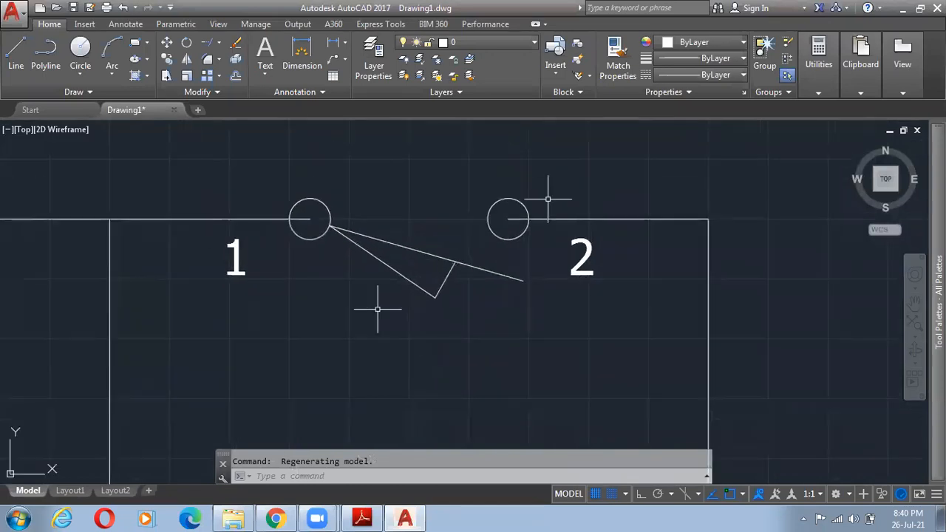
key("Return")
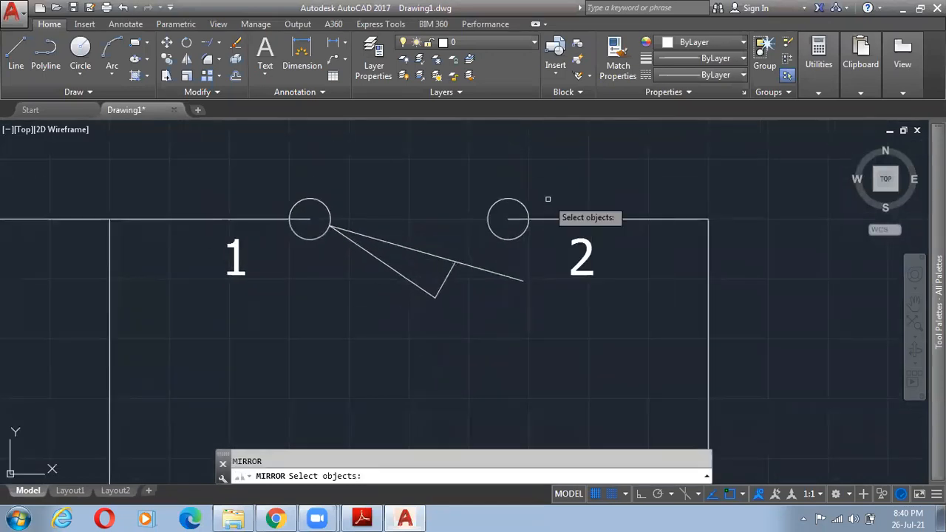
left_click(499, 200)
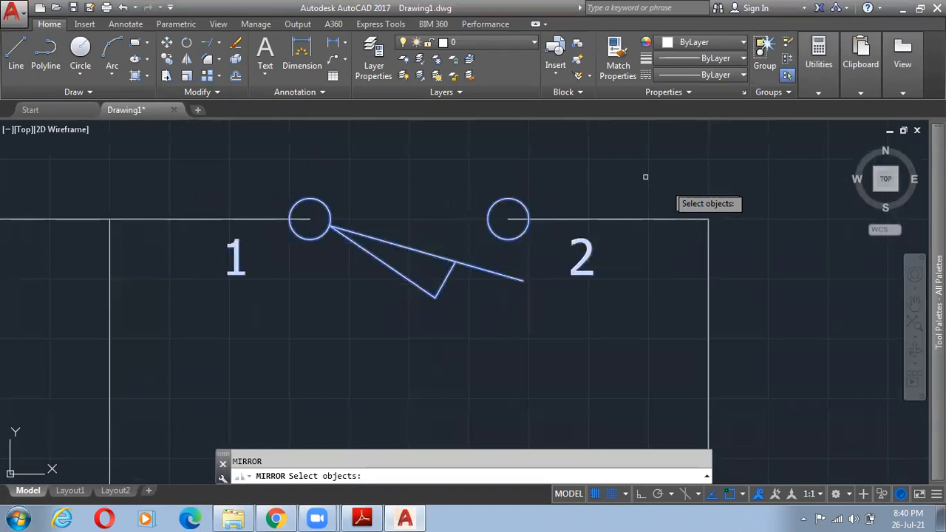
key("Return")
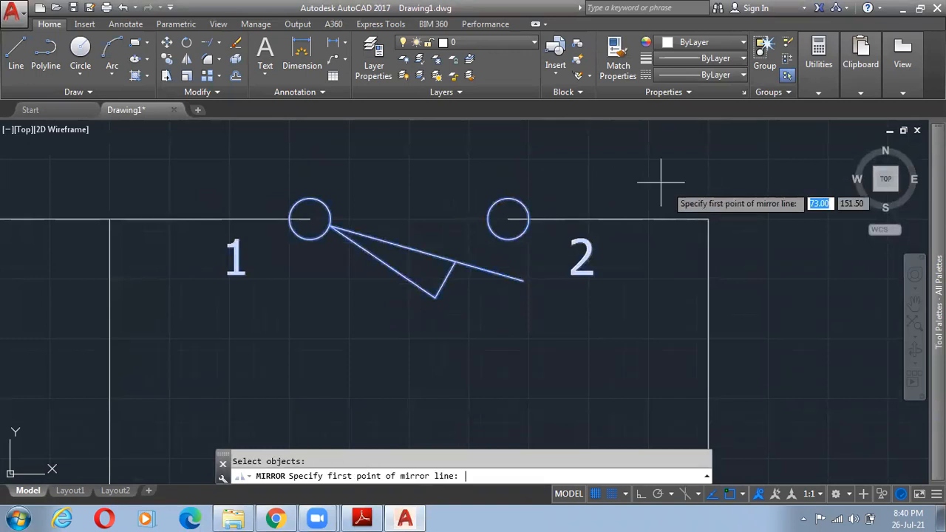
left_click(709, 220)
left_click(708, 351)
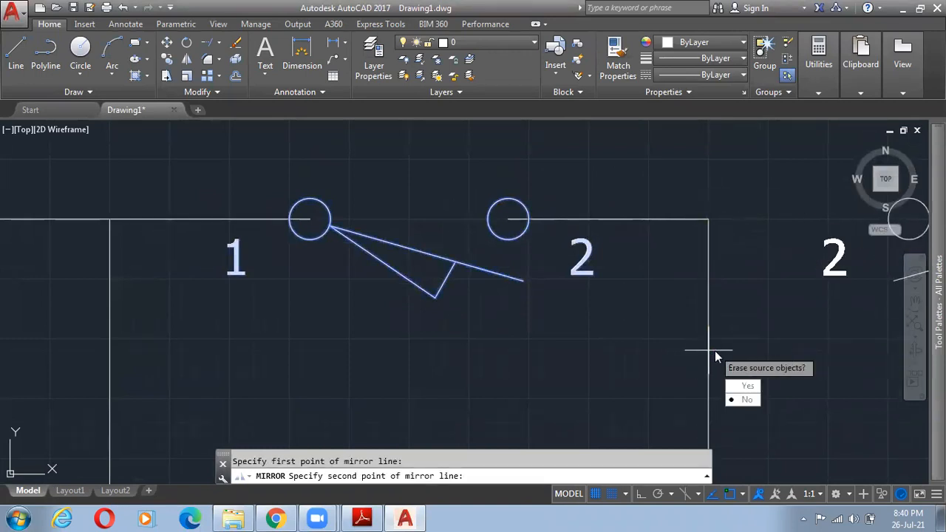
left_click(747, 387)
- Move the mirrored limit switch into the uppermost line's gap, placing terminal 2's circle centre on the left wire end
scroll(444, 259, "down", 5)
middle_click_drag(494, 262, 444, 277)
scroll(466, 269, "up", 2)
left_click(573, 278)
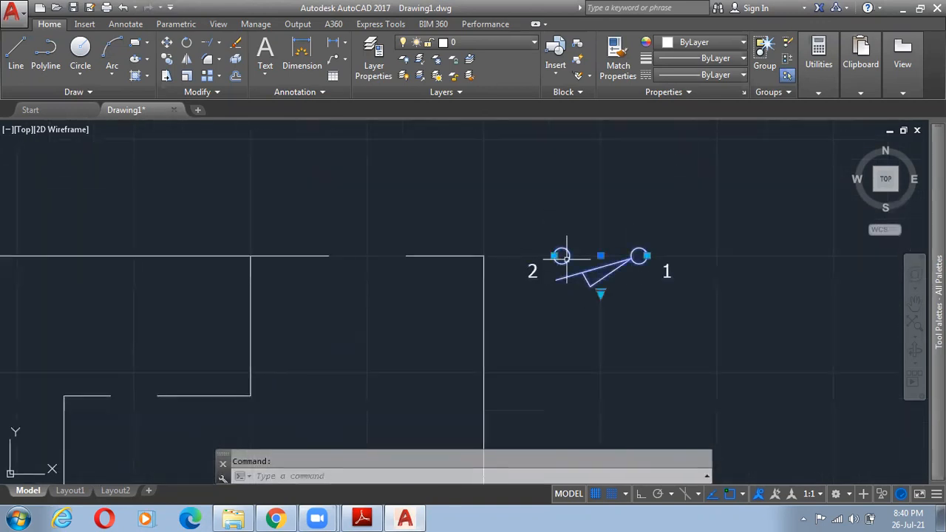
key("Escape")
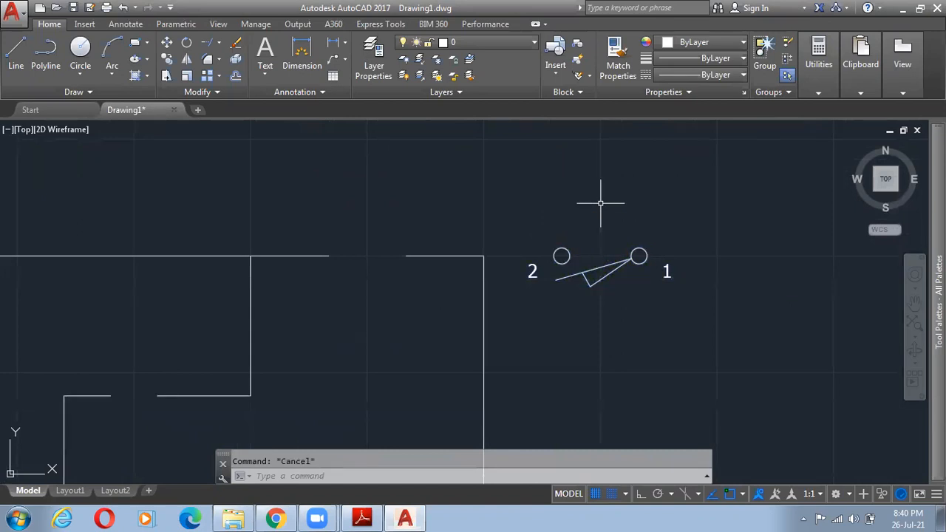
key("Return")
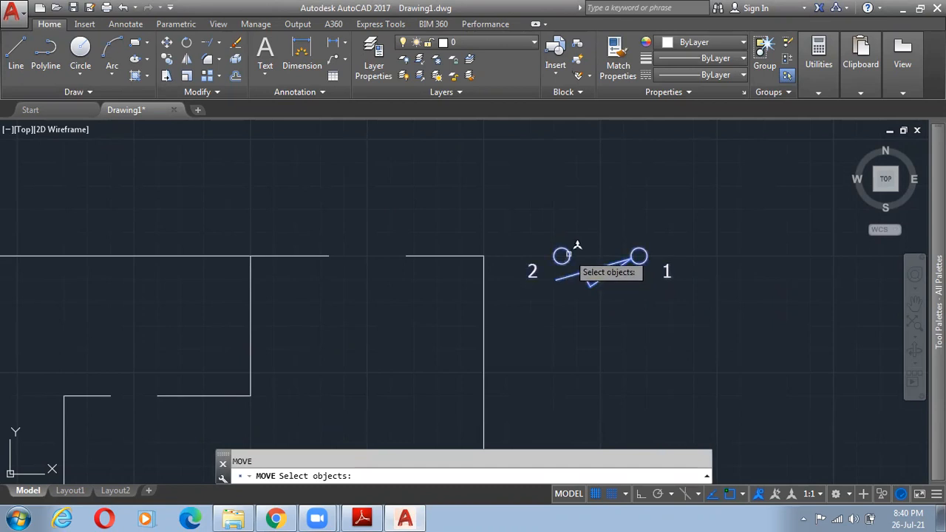
key("Return")
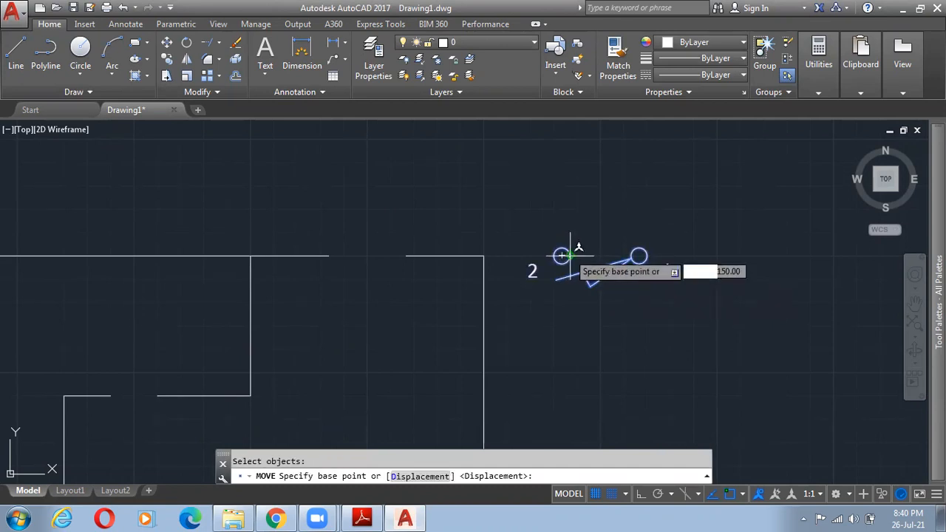
left_click(562, 255)
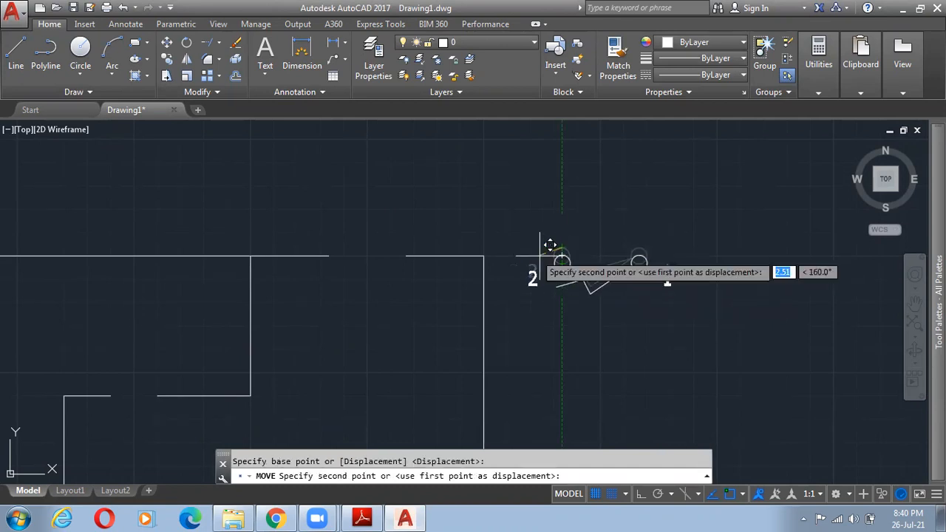
left_click(330, 255)
- With snap off, realign the uppermost limit switch by moving terminal 2's circle centre exactly onto the wire end
scroll(326, 253, "up", 5)
middle_click_drag(307, 251, 342, 338)
key("Escape")
type("M")
key("Return")
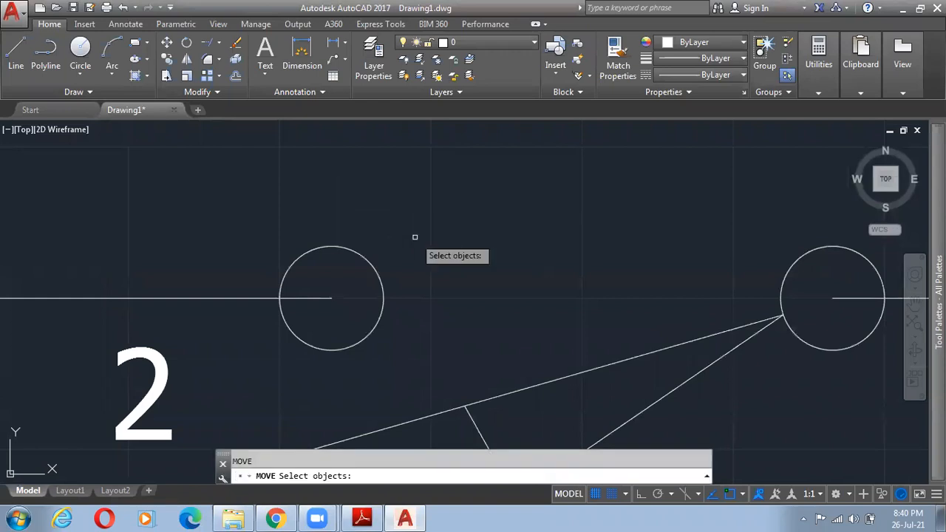
key("ctrl+a")
key("Return")
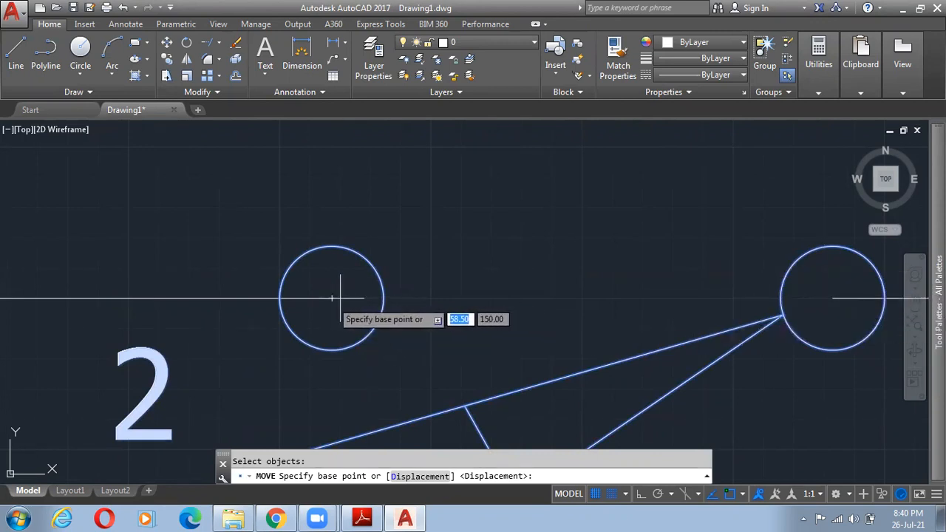
middle_click_drag(338, 321, 368, 232)
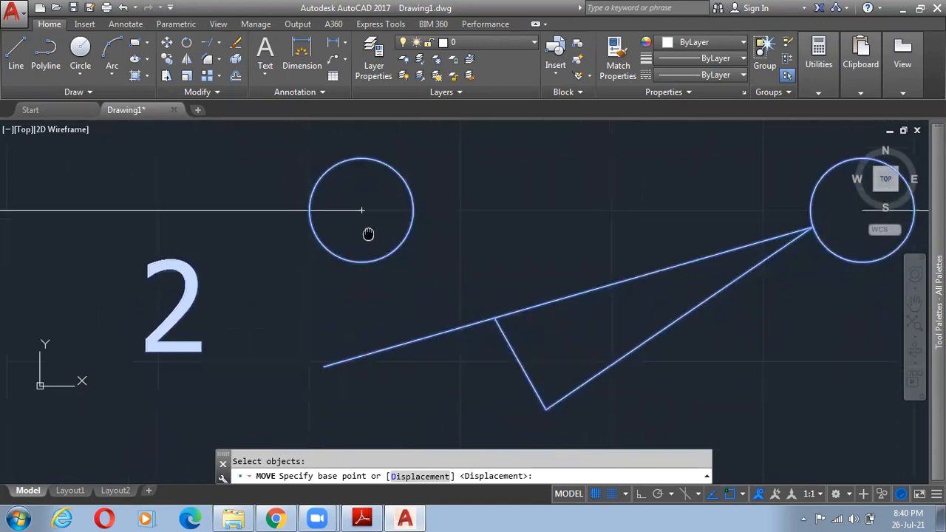
scroll(367, 232, "up", 2)
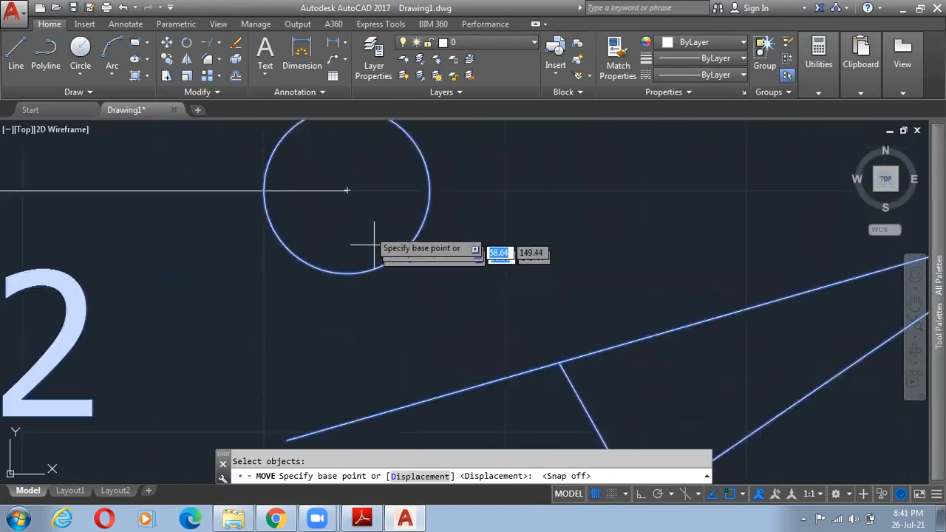
left_click(347, 191)
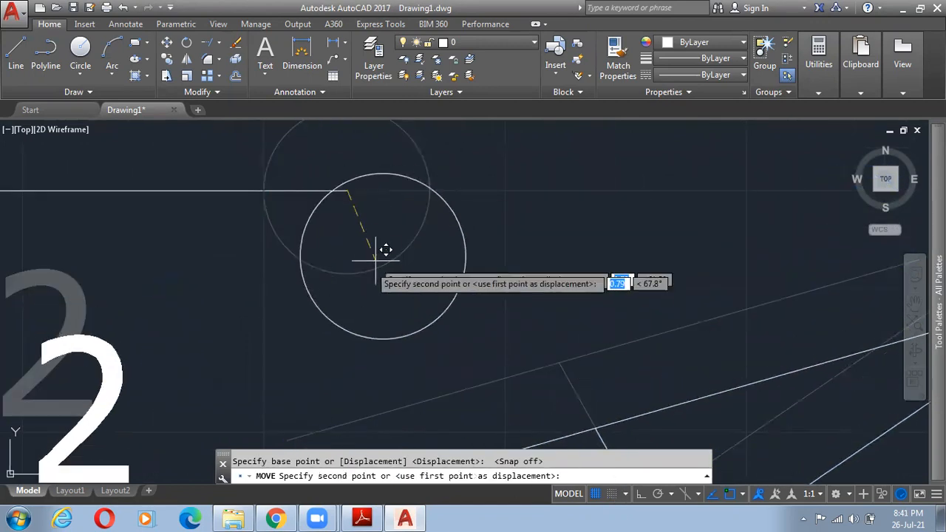
left_click(346, 190)
- Compare the lower limit switch on the ACB OPEN line with the ACB AUX contact in the PDF schematic at 300%
scroll(344, 190, "down", 8)
scroll(337, 256, "up", 2)
key("Escape")
scroll(339, 306, "down", 3)
scroll(342, 281, "up", 2)
middle_click_drag(345, 264, 331, 190)
scroll(325, 227, "down", 2)
middle_click_drag(325, 227, 341, 252)
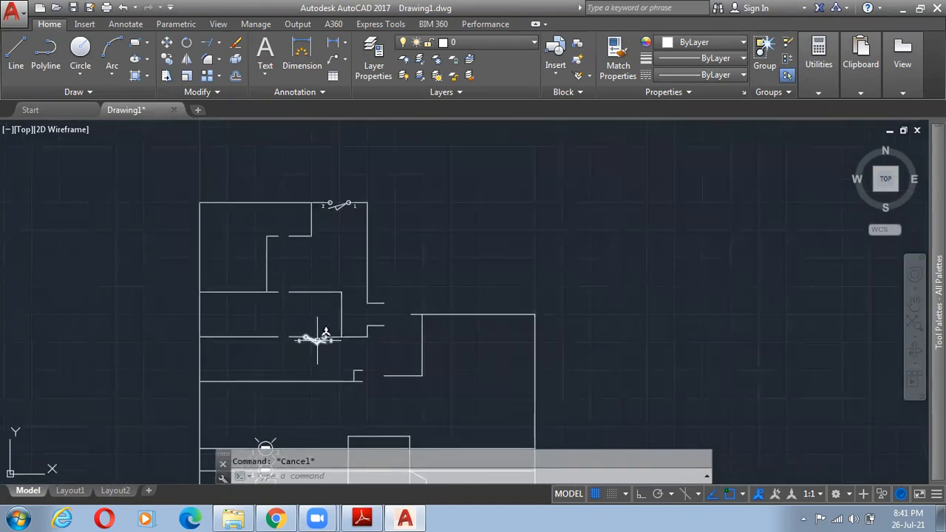
scroll(316, 344, "up", 4)
left_click(362, 519)
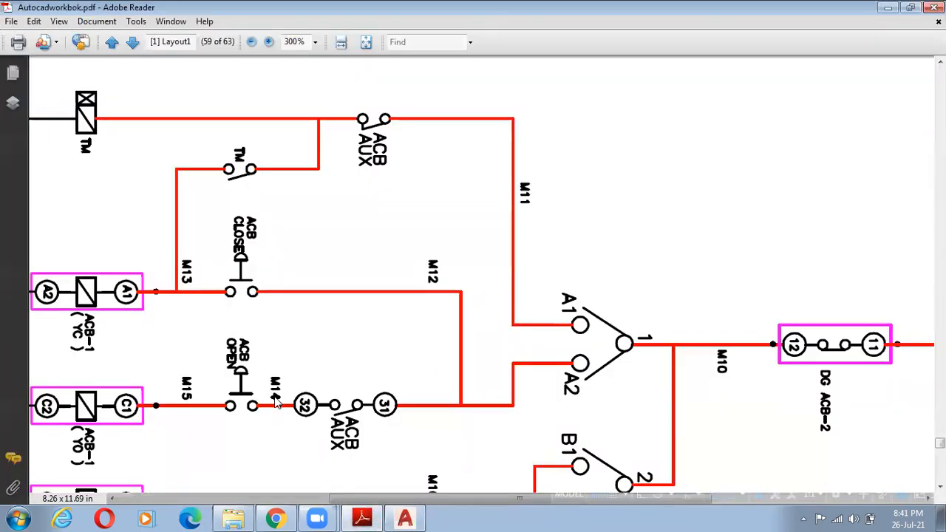
scroll(361, 384, "down", 1)
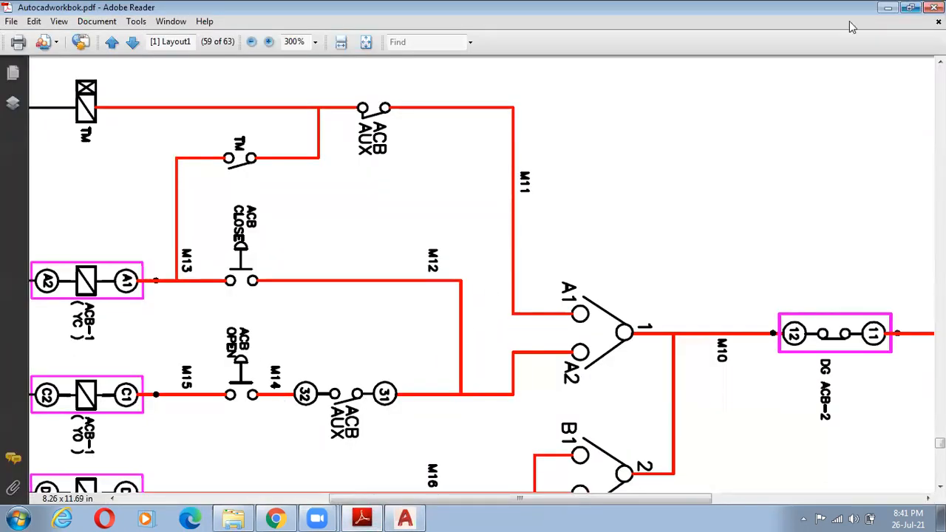
key("super+Right")
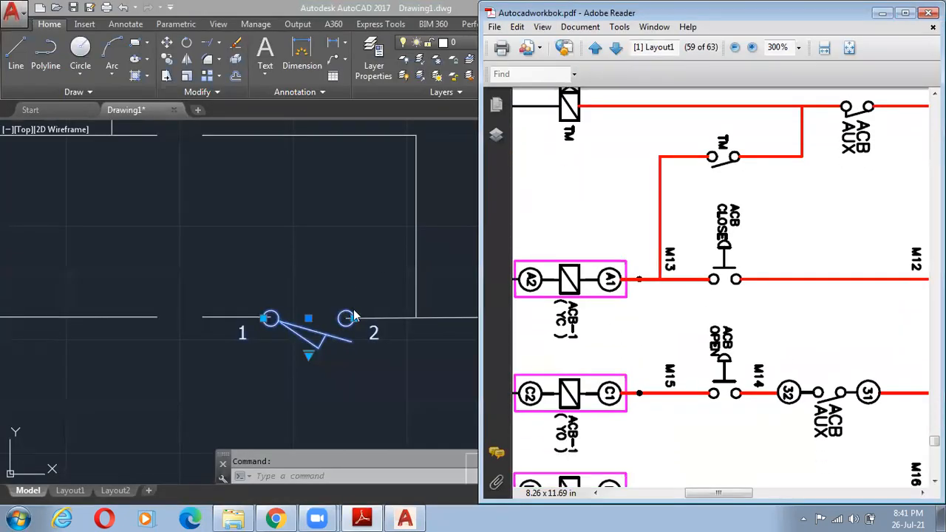
left_click(363, 519)
- Delete the wrongly oriented limit switch from the ACB OPEN line
scroll(359, 266, "down", 2)
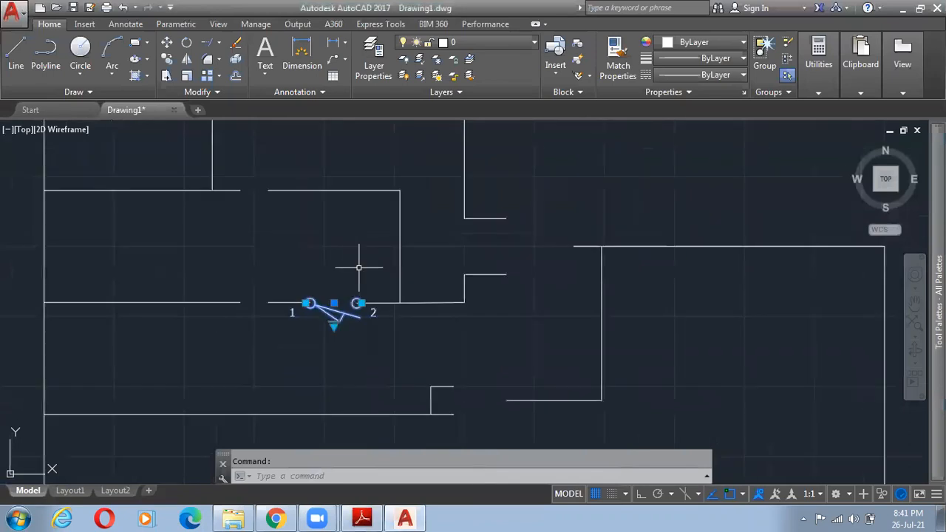
key("Delete")
middle_click_drag(357, 281, 365, 415)
scroll(414, 226, "down", 2)
- Copy the mirrored limit switch from the uppermost line to the ACB OPEN line, placing terminal 1's circle centre on the right-hand wire end
left_click(414, 192)
key("Escape")
type("co")
key("Return")
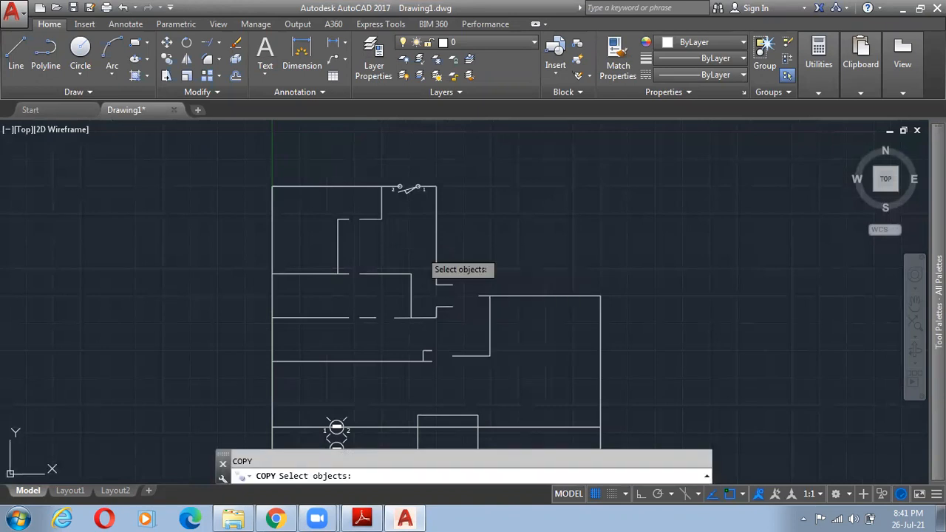
left_click(406, 189)
key("Return")
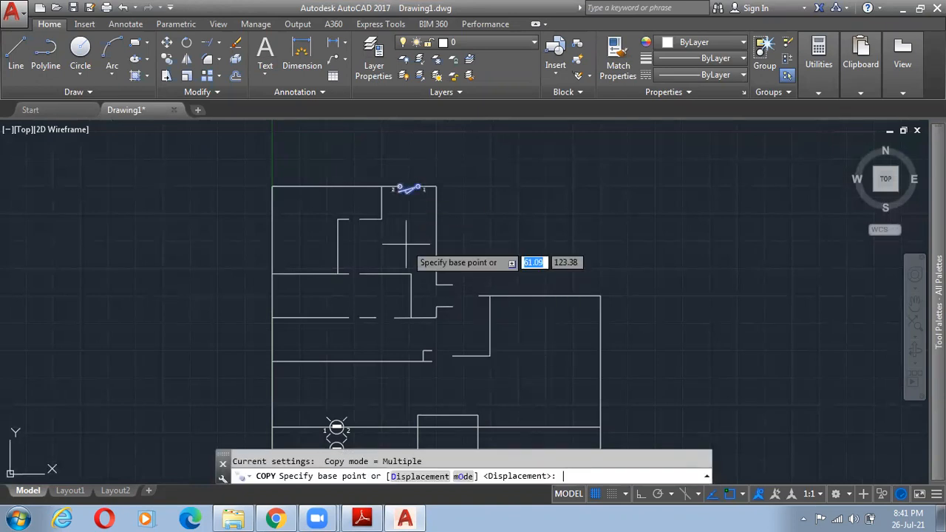
scroll(439, 222, "up", 8)
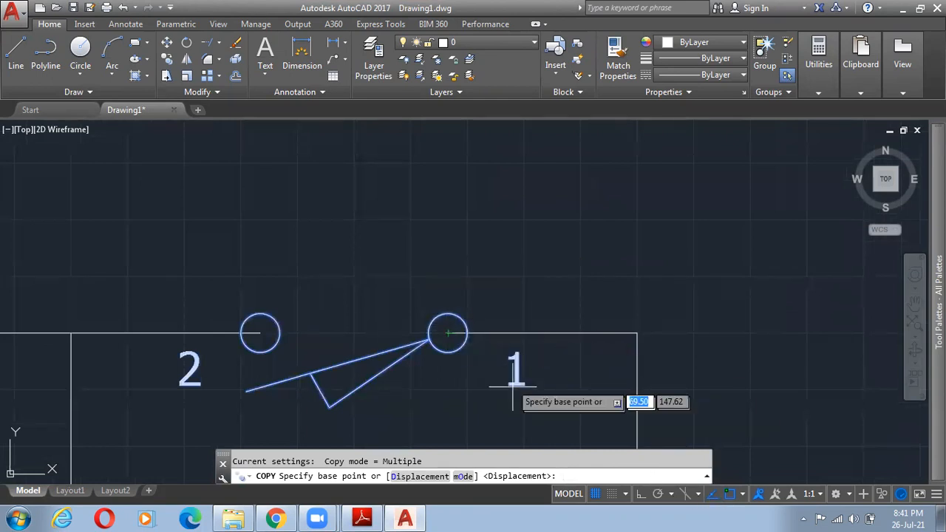
left_click(449, 333)
scroll(439, 392, "down", 6)
middle_click_drag(433, 392, 413, 129)
scroll(360, 364, "up", 2)
middle_click_drag(361, 363, 381, 124)
scroll(387, 237, "up", 4)
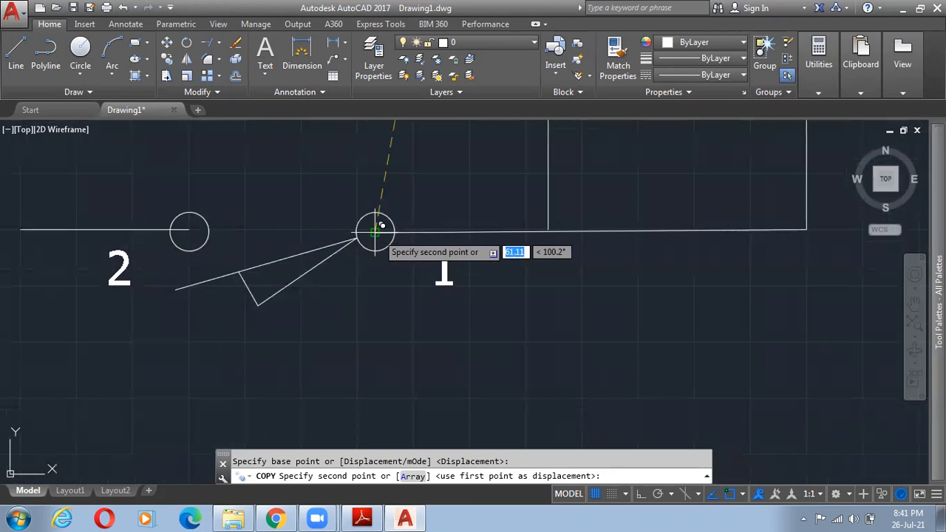
left_click(377, 228)
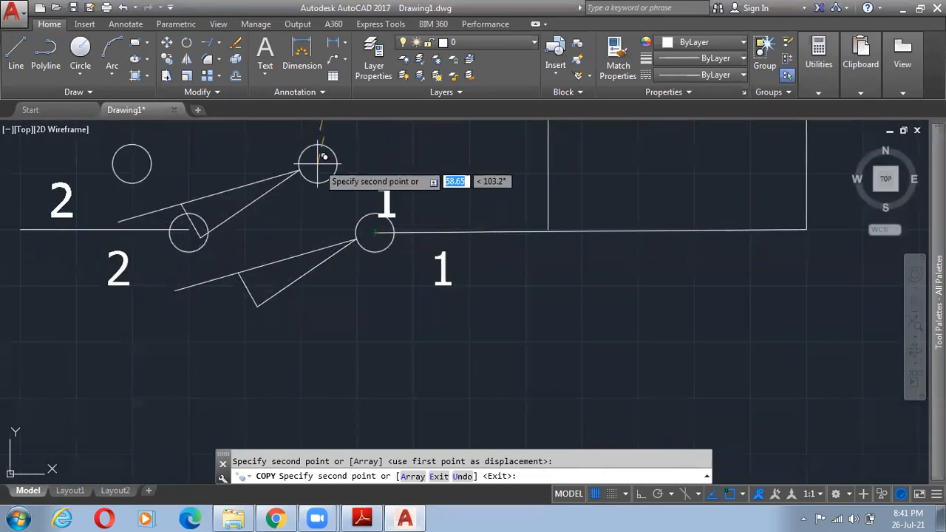
key("Return")
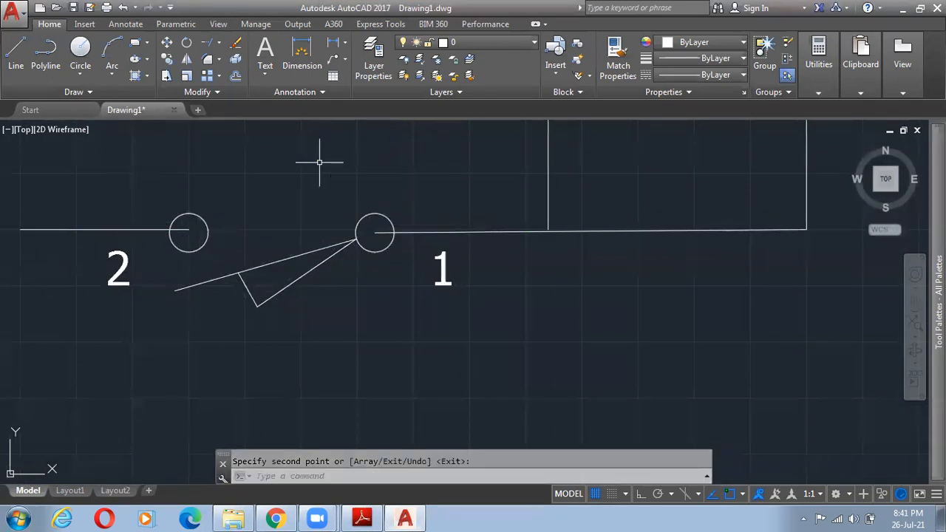
- Examine the ACB AUX contacts on the pilot light lines in the PDF schematic at 150% and set the PDF beside the drawing
scroll(319, 162, "down", 10)
middle_click_drag(402, 230, 394, 208)
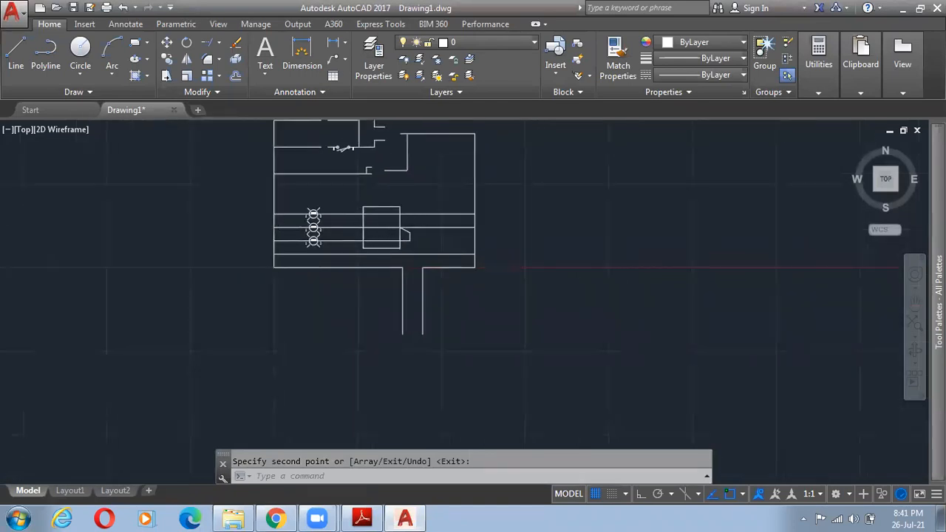
scroll(378, 220, "up", 4)
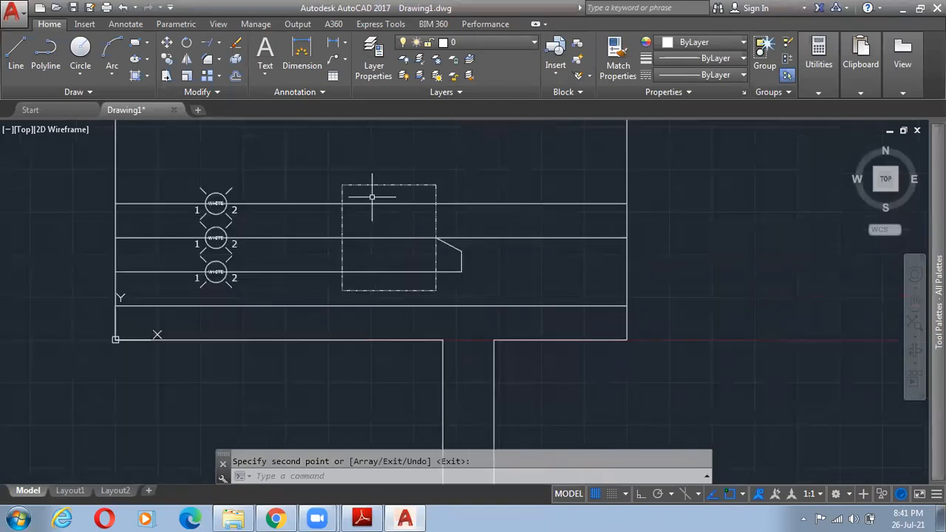
left_click(405, 517)
left_click(405, 518)
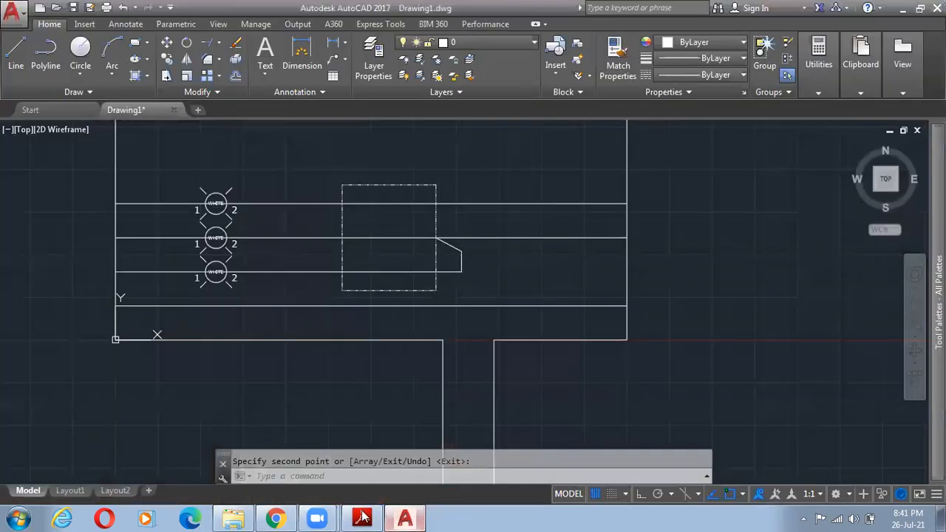
scroll(781, 330, "down", 1)
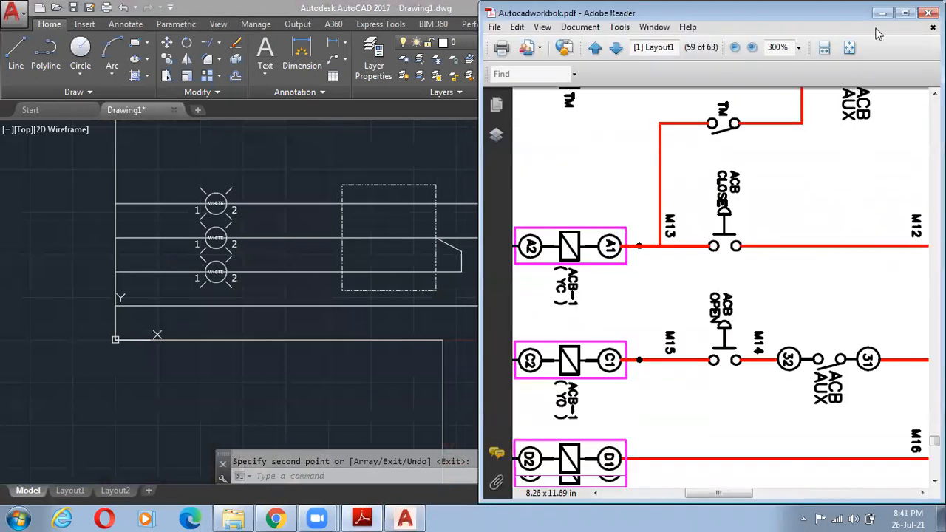
left_click(905, 13)
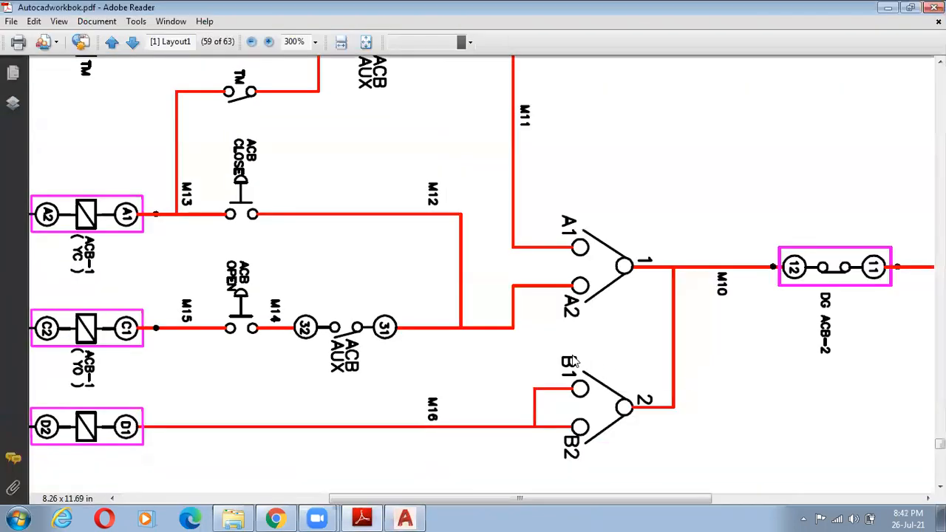
scroll(581, 418, "down", 1)
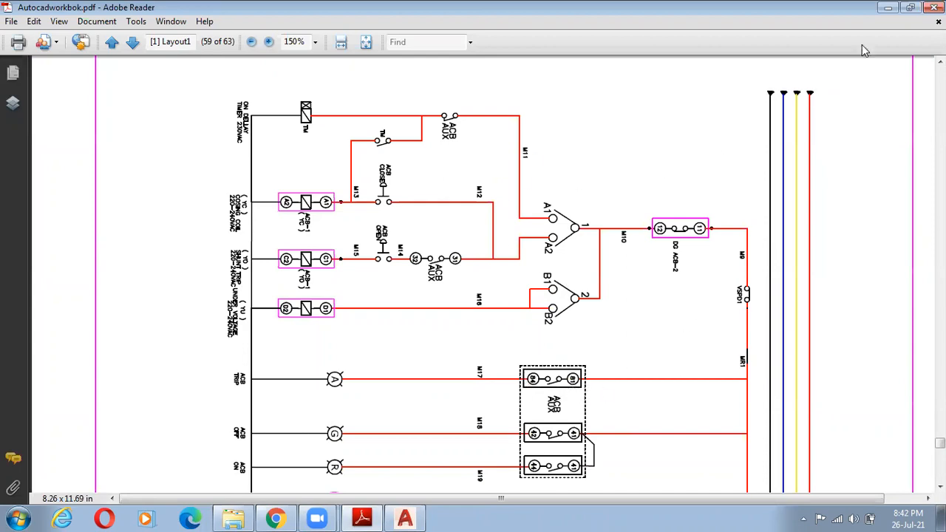
key("super+Right")
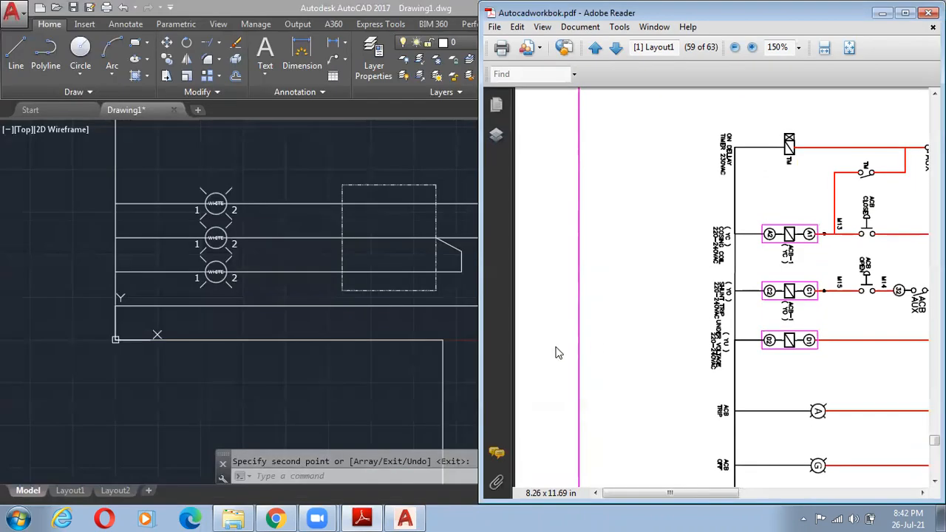
left_click(372, 516)
left_click(373, 516)
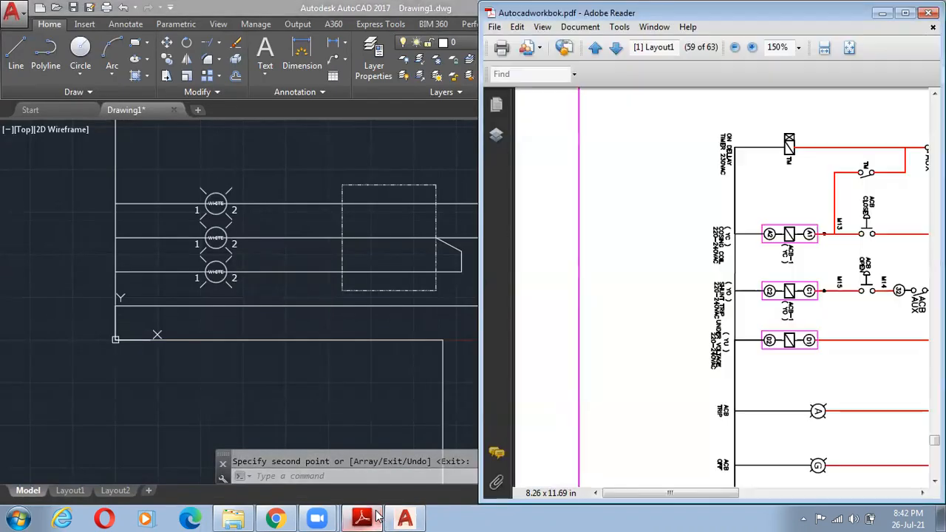
left_click(265, 389)
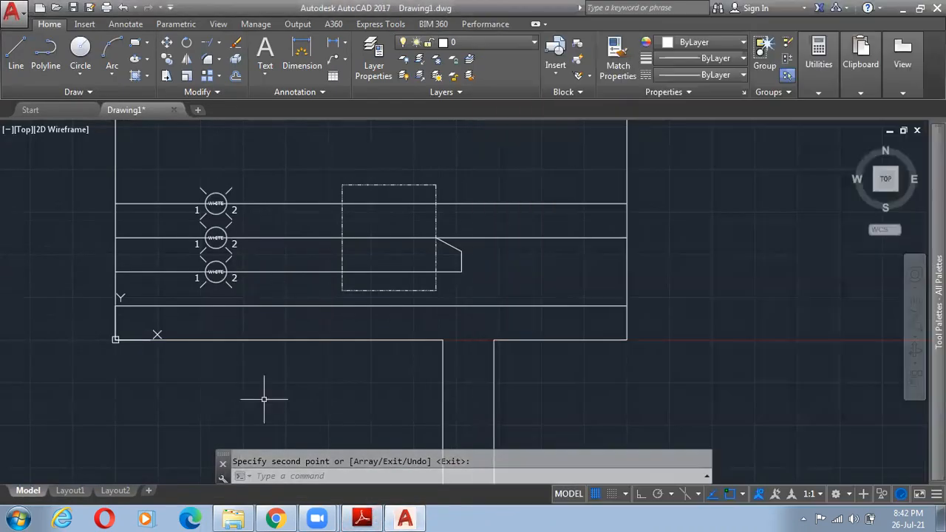
mouse_move(915, 326)
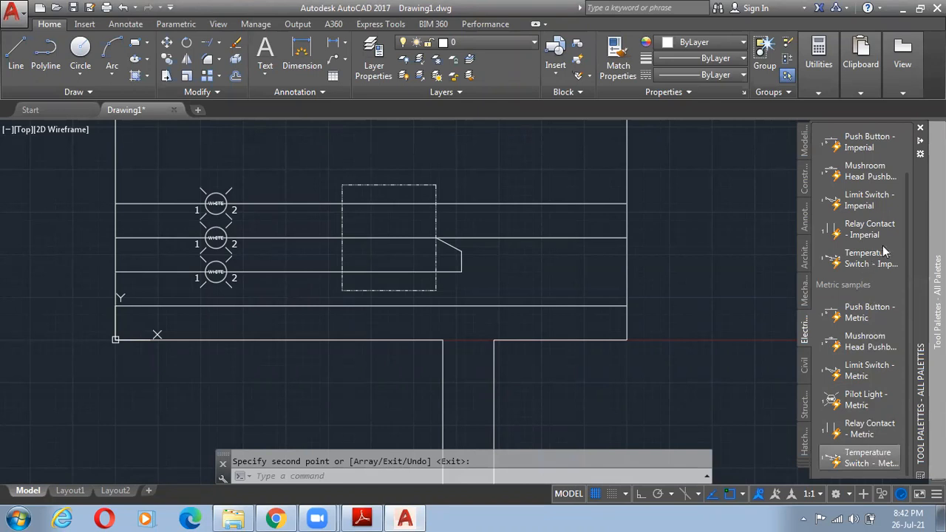
scroll(884, 237, "up", 2)
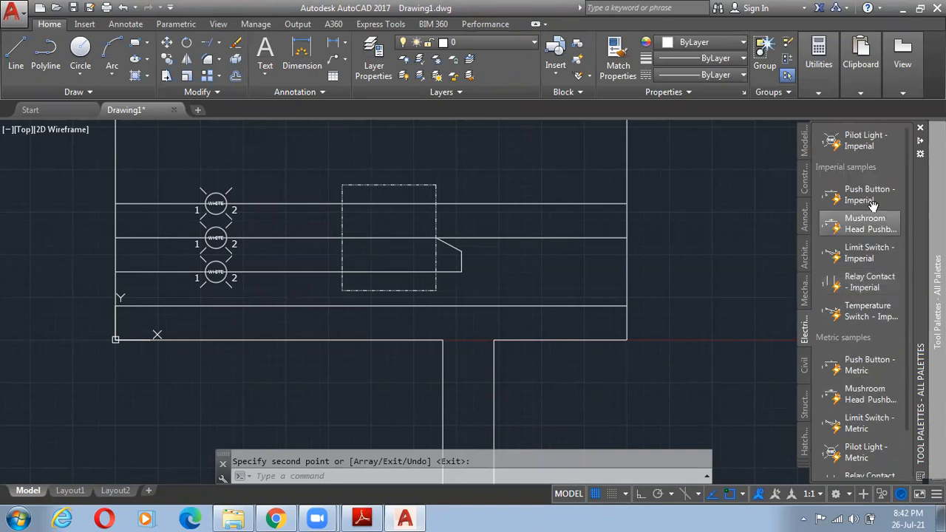
left_click(864, 395)
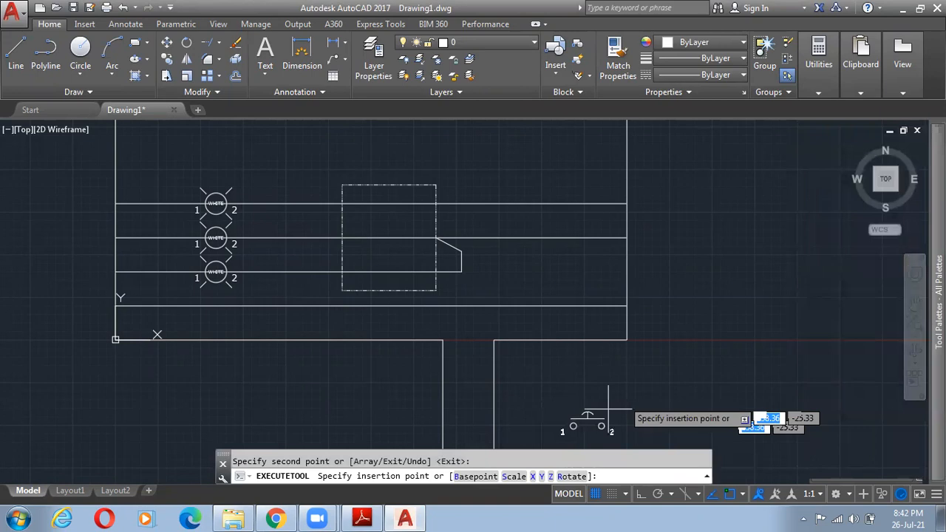
key("Escape")
- Bring the upper circuit lines into view in AutoCAD and set its window beside the PDF schematic
left_click(405, 516)
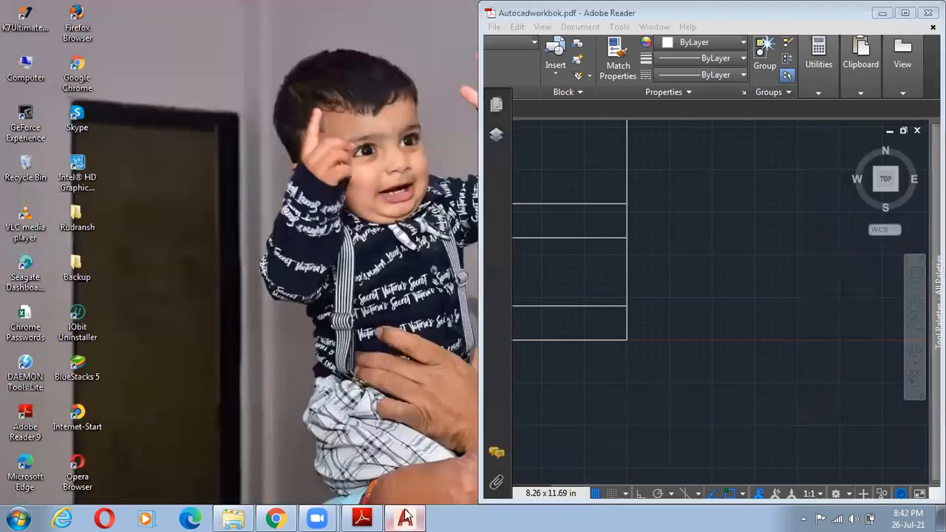
left_click(403, 518)
left_click(362, 518)
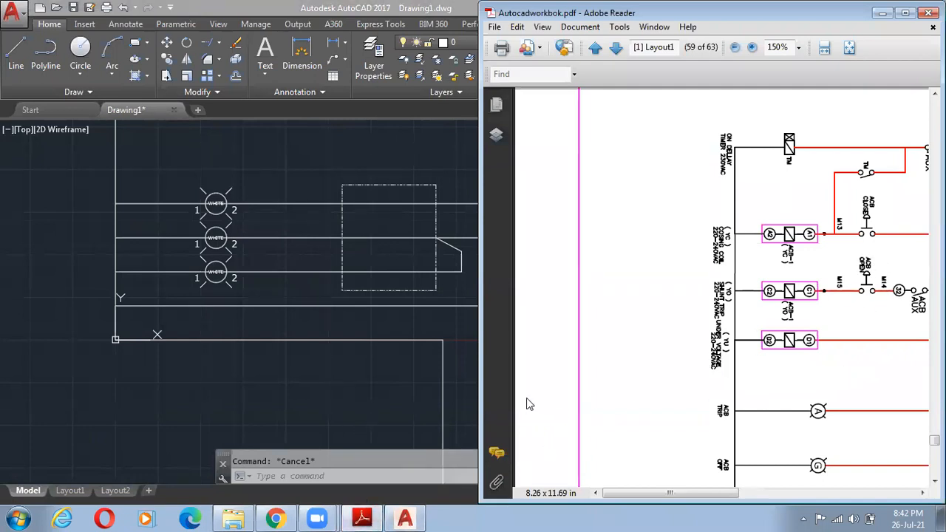
left_click(381, 276)
scroll(410, 270, "up", 3)
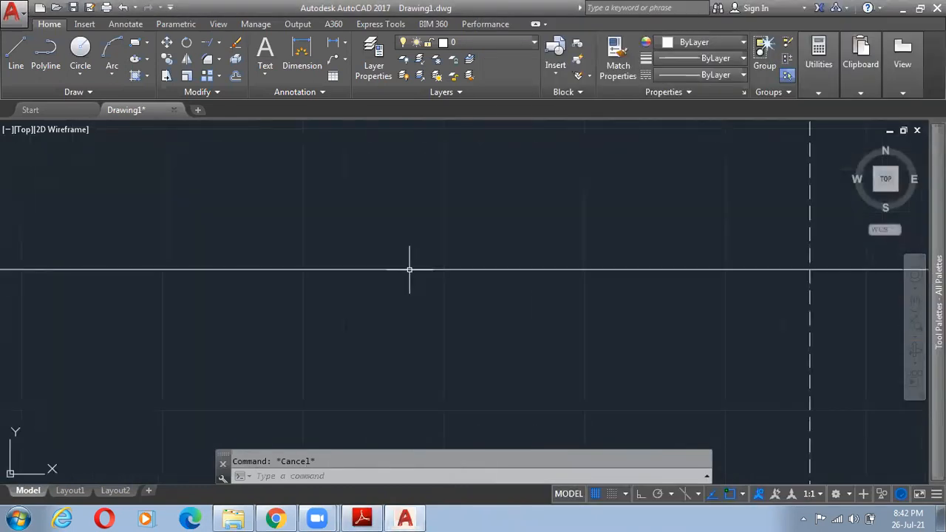
scroll(410, 270, "down", 5)
scroll(311, 296, "up", 2)
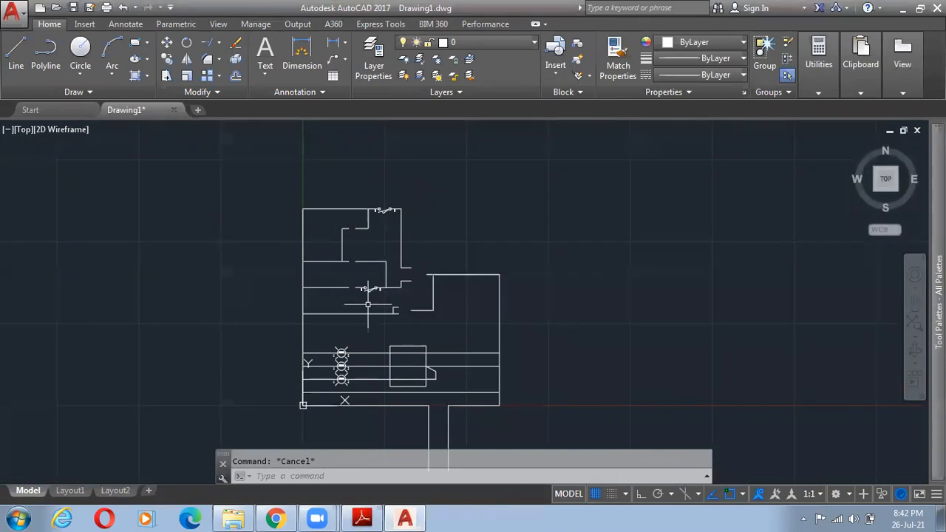
scroll(348, 333, "up", 3)
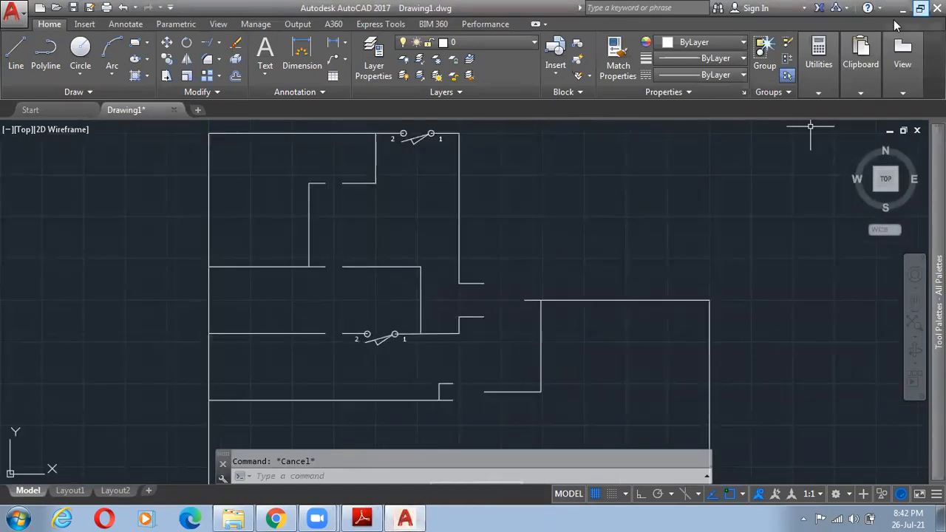
left_click(920, 9)
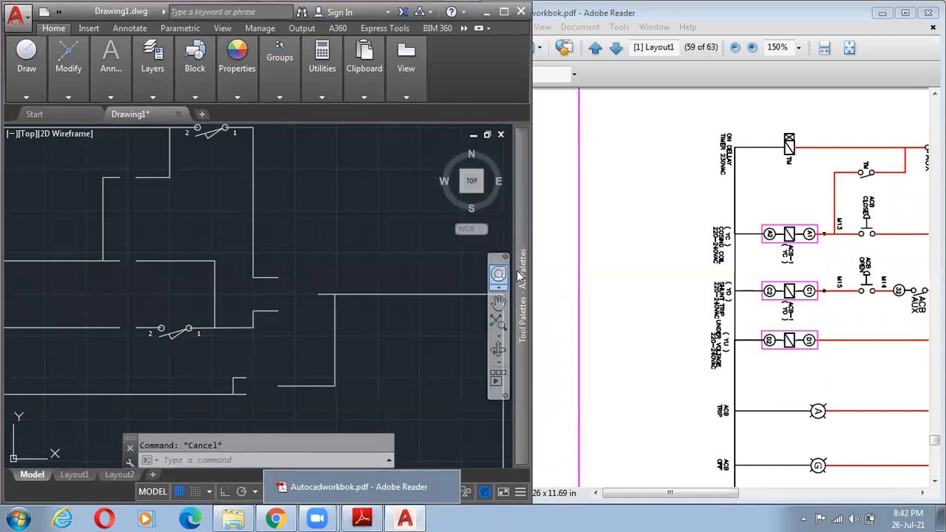
- Insert a Mushroom Head Pushbutton - Metric in the gap of the ACB CLOSE line, keeping the default terminals 1 and 2
mouse_move(522, 325)
left_click(433, 399)
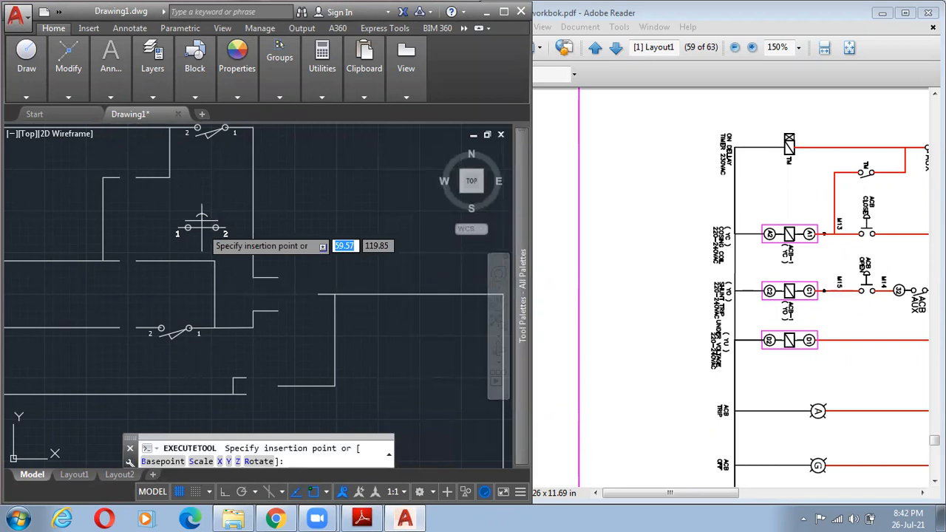
scroll(131, 261, "up", 5)
middle_click_drag(136, 269, 355, 338)
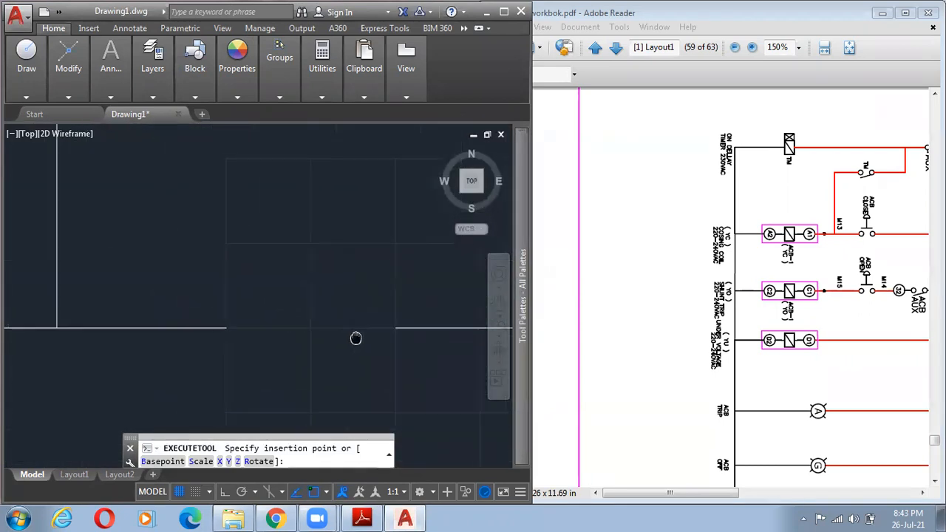
scroll(331, 322, "up", 1)
scroll(331, 321, "down", 2)
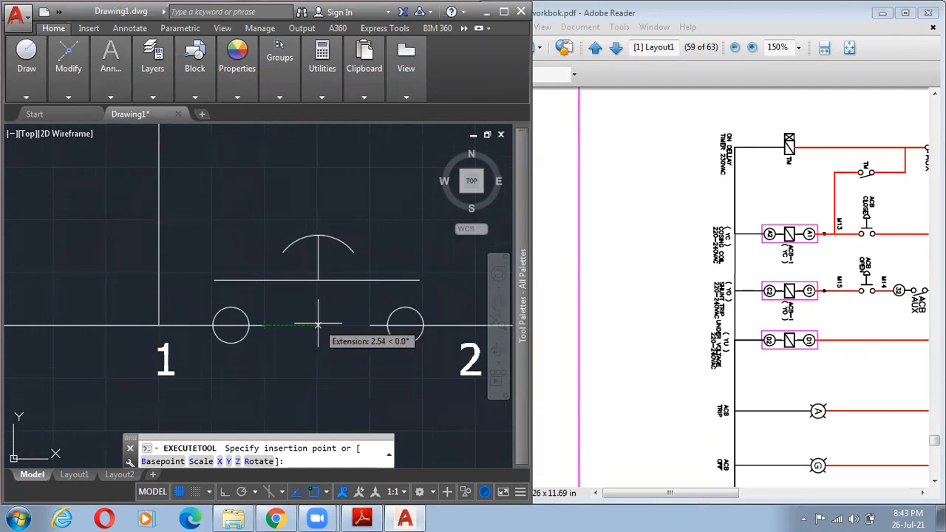
left_click(318, 325)
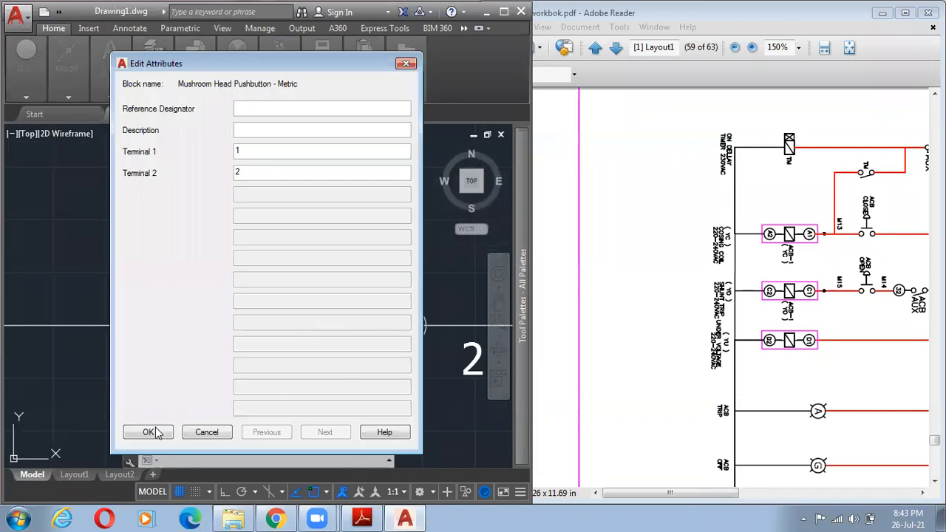
left_click(148, 431)
key("Escape")
- Scale the mushroom head pushbutton by a factor of about 0.86 from the centre of terminal 2's circle
mouse_move(332, 334)
middle_mouse_down()
mouse_move(345, 255)
mouse_move(345, 323)
middle_mouse_up()
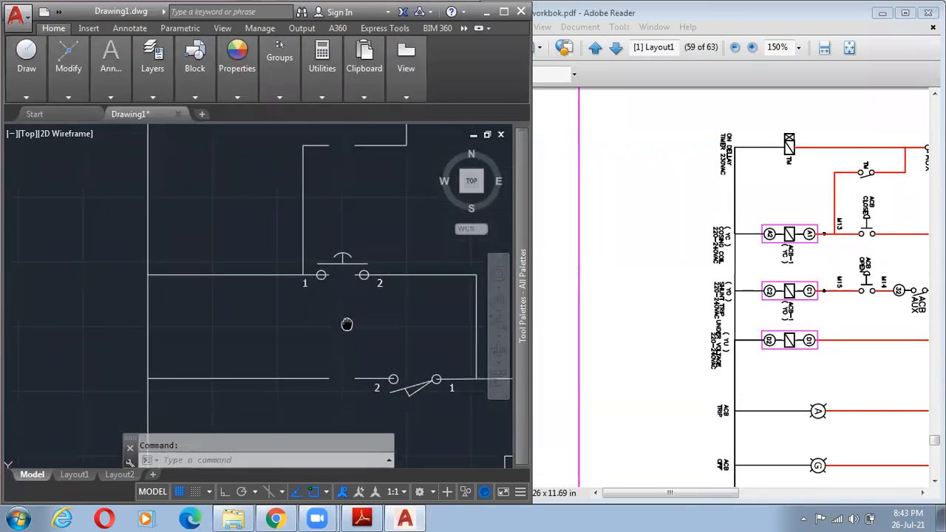
left_click(348, 260)
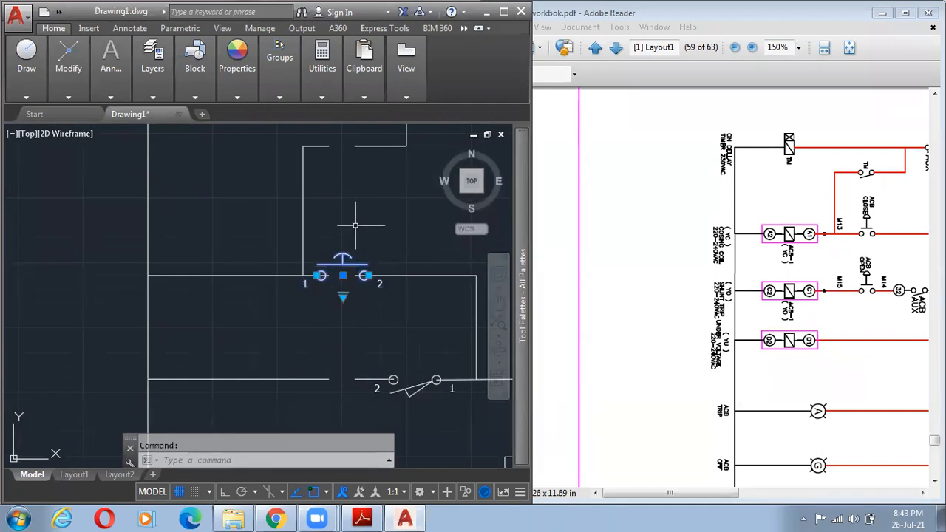
key("Escape")
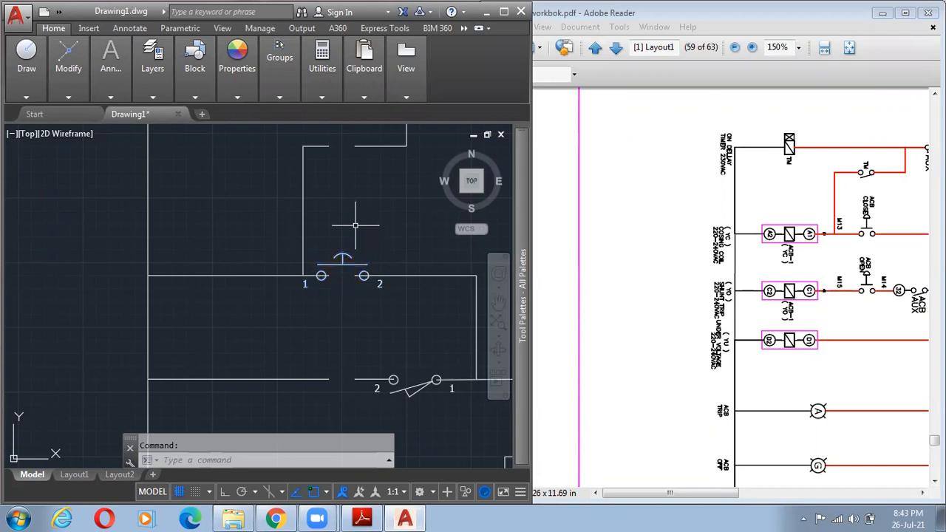
type("sc")
key("Return")
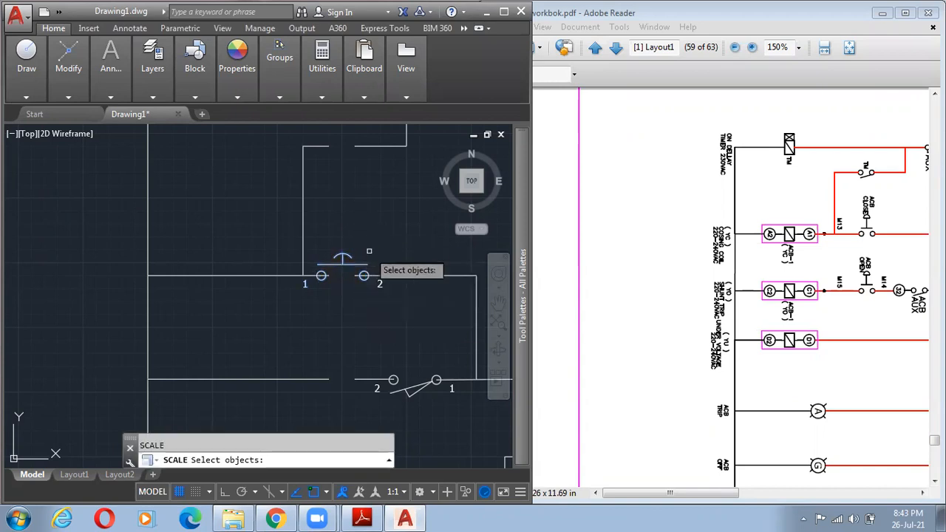
left_click(372, 246)
key("Return")
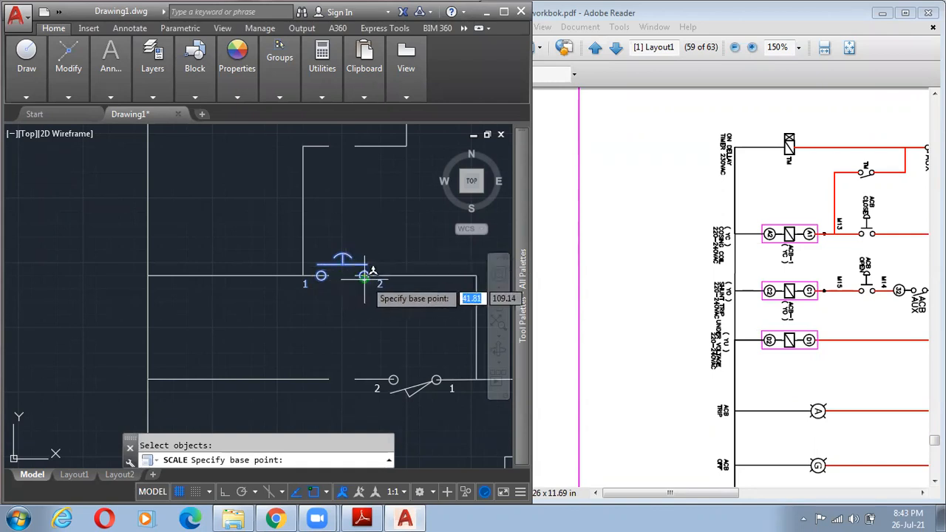
scroll(363, 275, "up", 6)
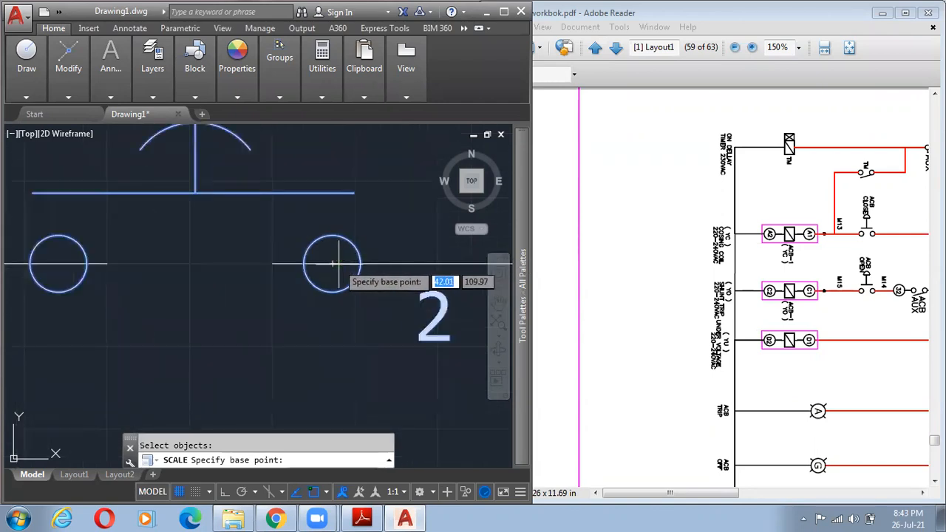
left_click(332, 264)
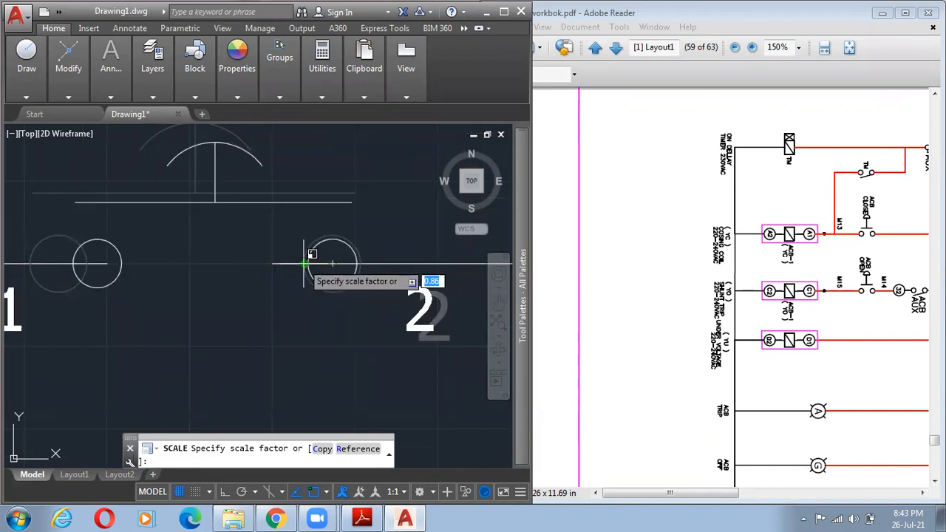
left_click(303, 264)
scroll(253, 270, "down", 4)
middle_click_drag(254, 271, 376, 269)
scroll(375, 269, "down", 3)
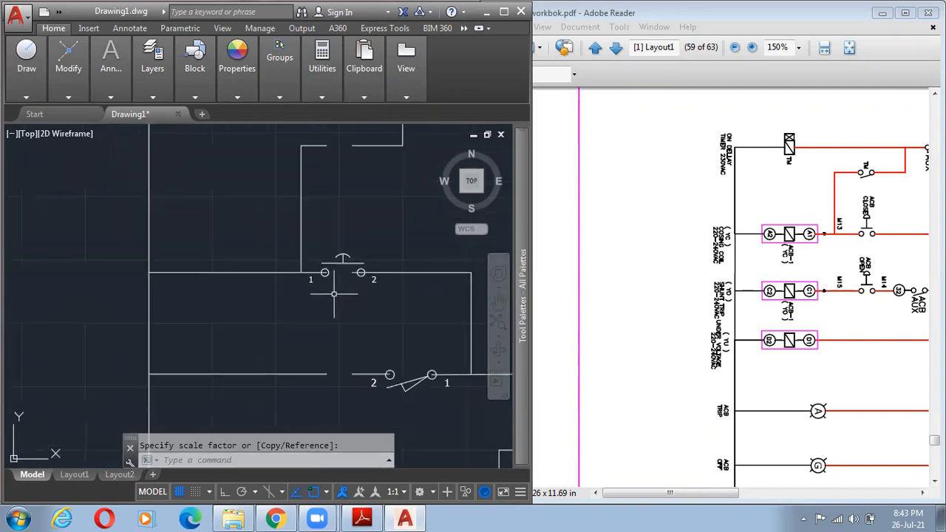
- Move the pushbutton so that terminal 2's circle centre sits on the end of the right-hand wire of the ACB CLOSE line
middle_click_drag(339, 366, 313, 321)
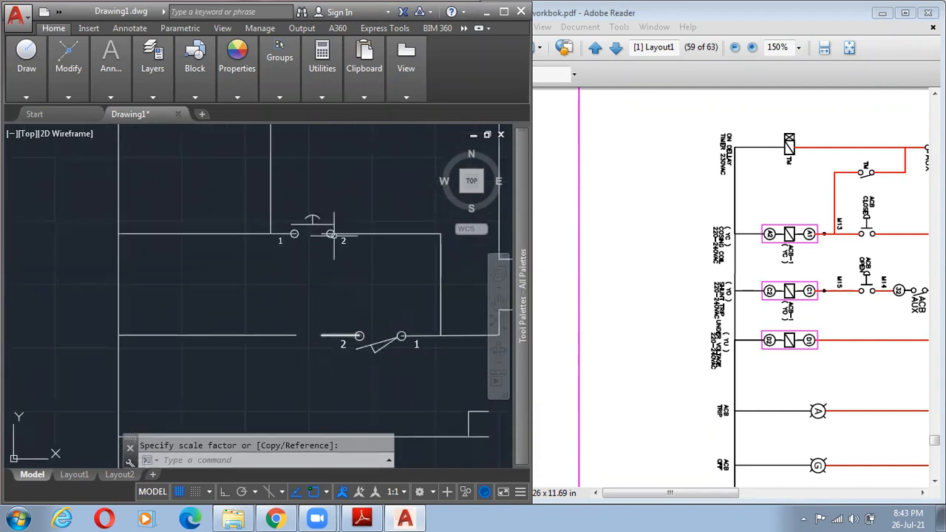
scroll(304, 214, "up", 5)
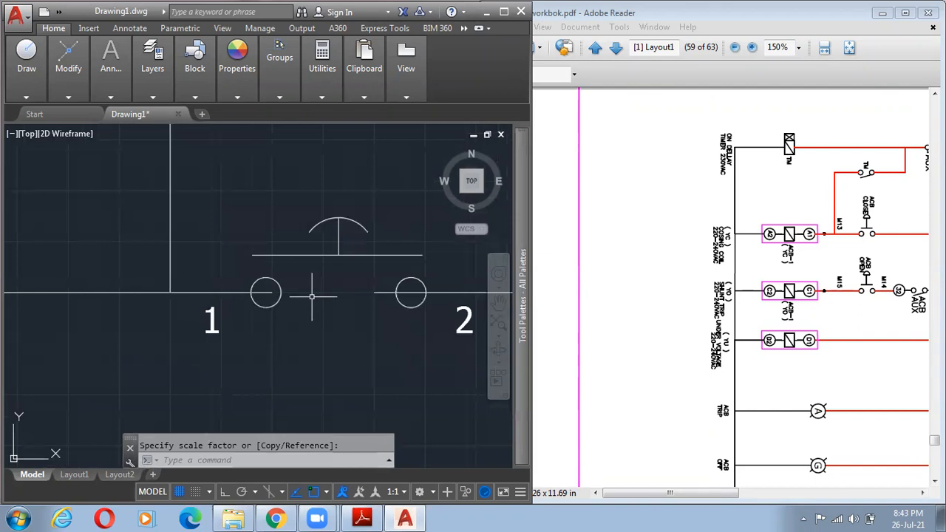
type("m")
key("Return")
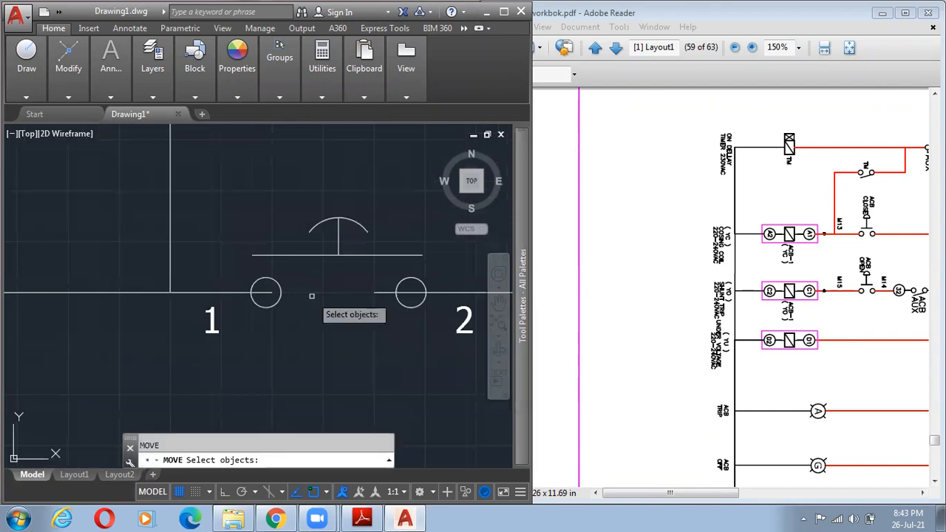
left_click(267, 255)
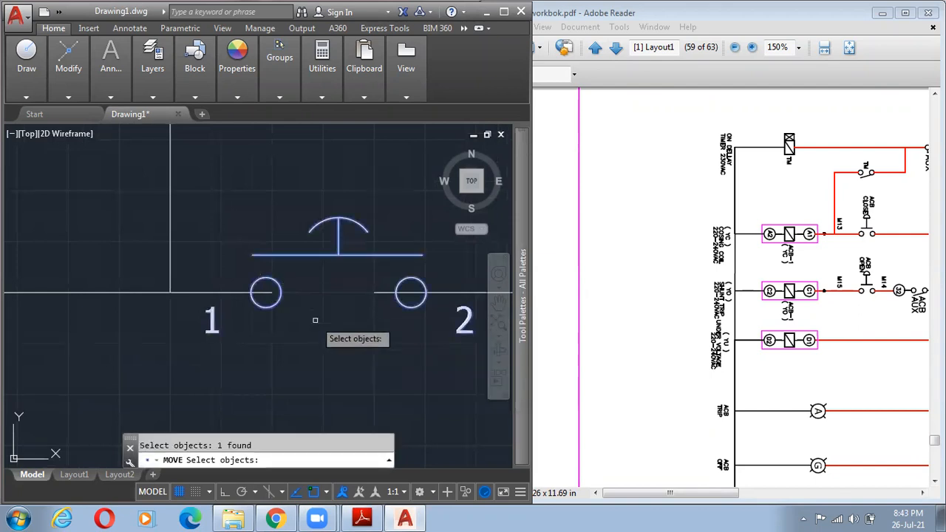
key("Return")
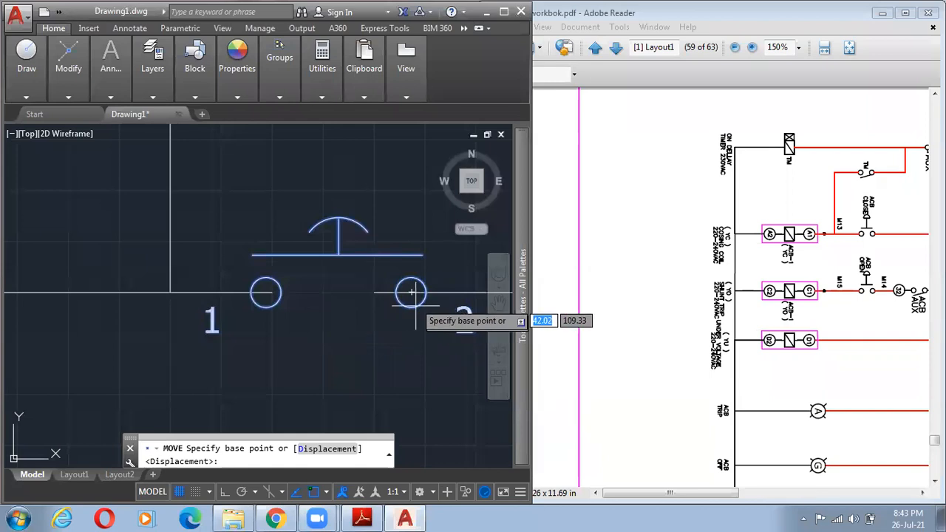
left_click(412, 292)
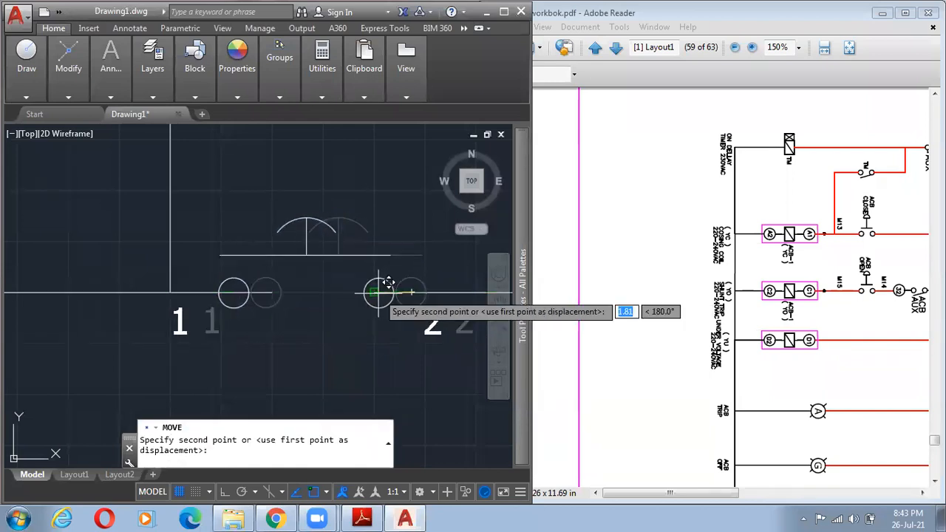
left_click(378, 293)
- Stretch the right end of the ACB CLOSE line's left-hand wire back to the pushbutton's terminal 1 circle
scroll(314, 208, "down", 5)
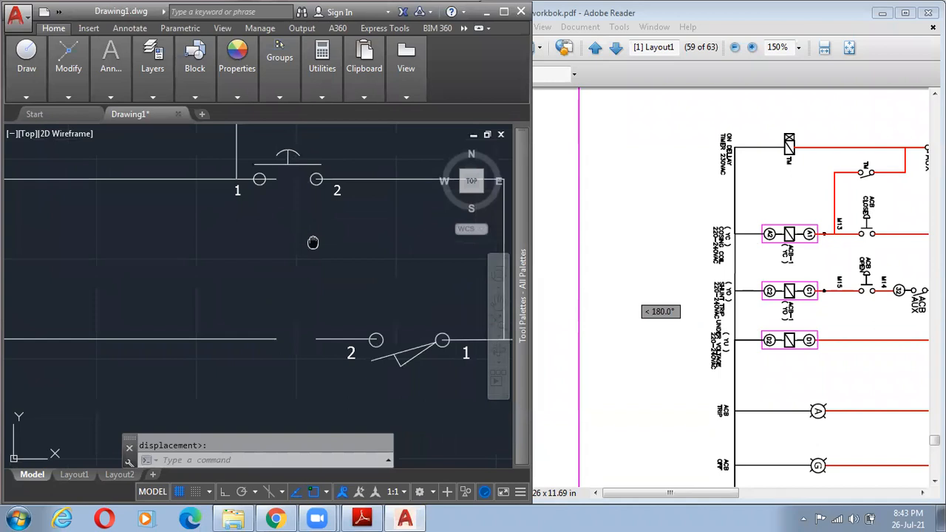
middle_click_drag(313, 243, 313, 286)
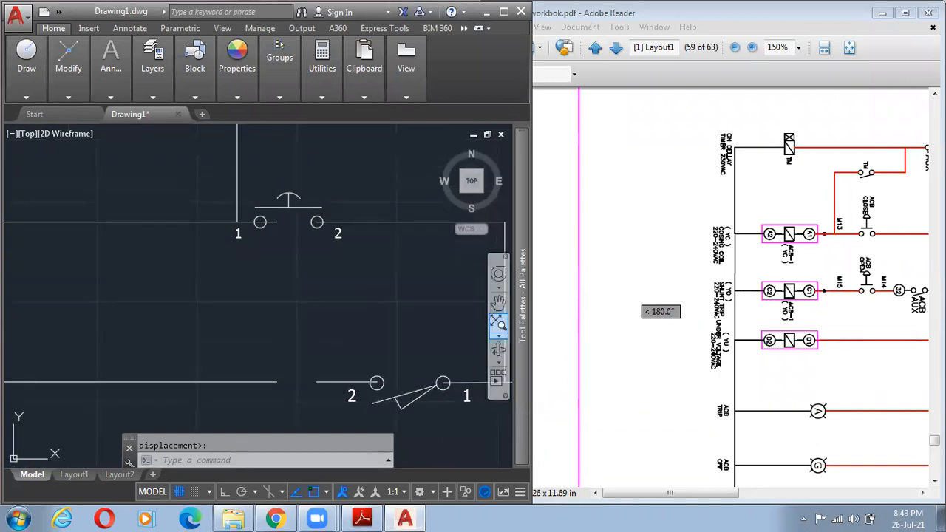
left_click(255, 222)
scroll(261, 213, "up", 10)
left_click(423, 311)
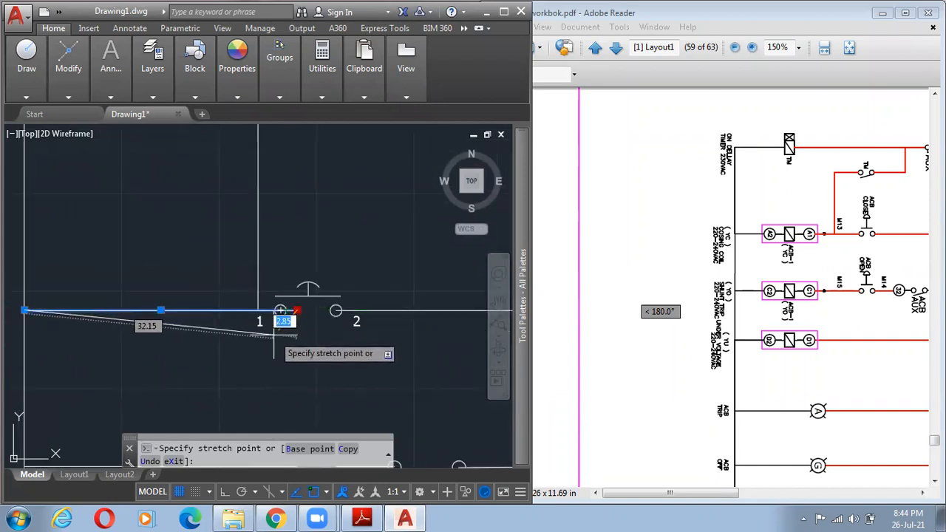
- Stretch the end of the incoming line to the centre of the push-button's terminal 1 circle
scroll(281, 315, "up", 4)
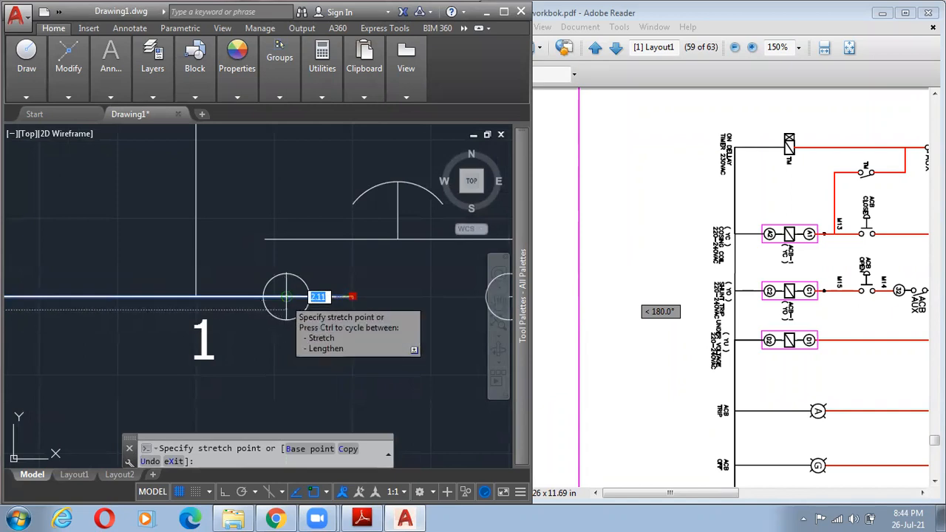
left_click(286, 297)
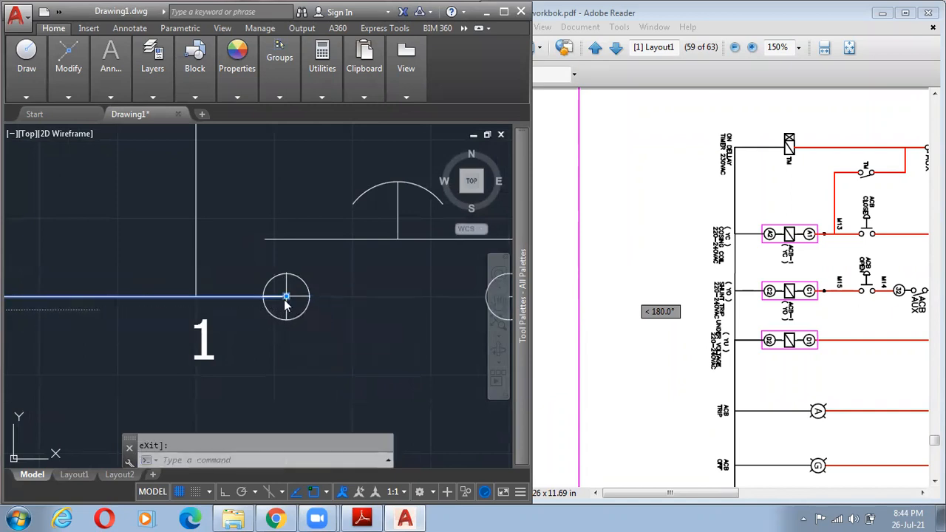
key("Escape")
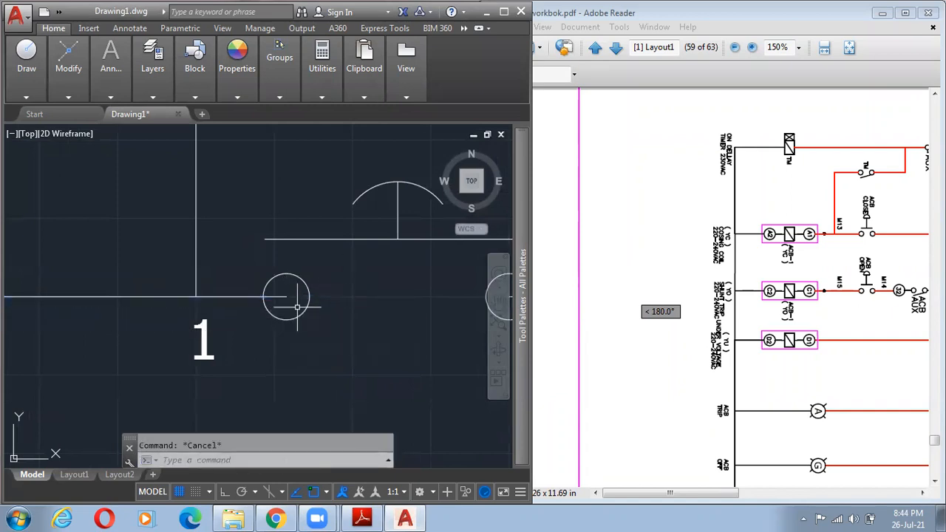
- Copy the push-button symbol from its terminal 2 circle to the open line end beside terminal 2 of the contact on the rung below
scroll(318, 281, "down", 4)
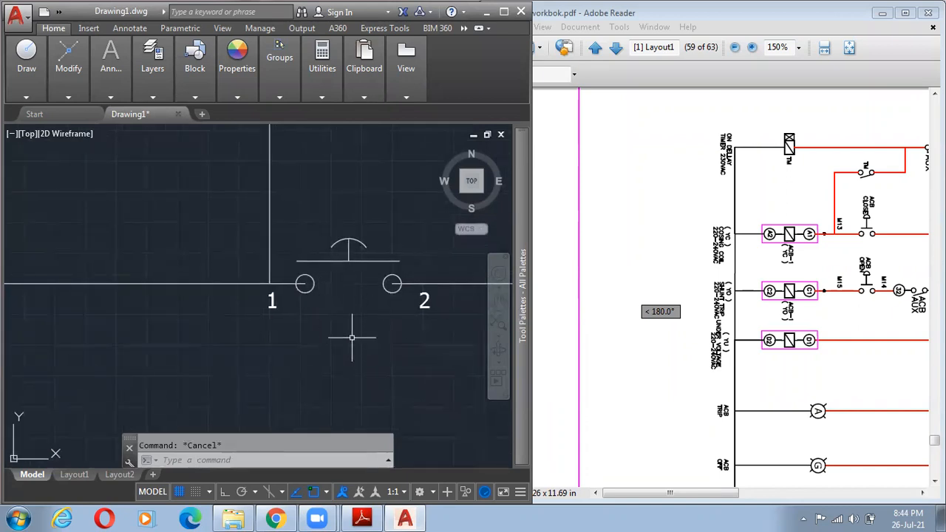
middle_click_drag(352, 338, 286, 285)
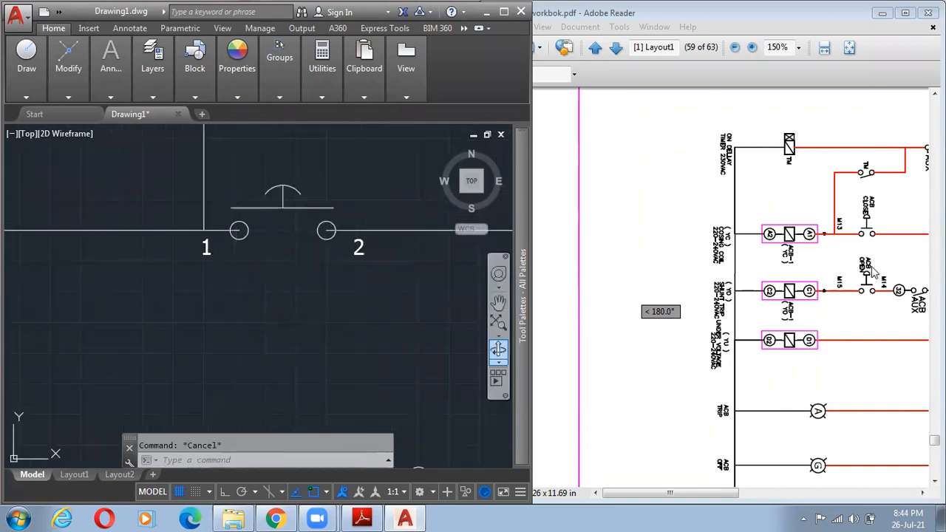
scroll(318, 301, "down", 2)
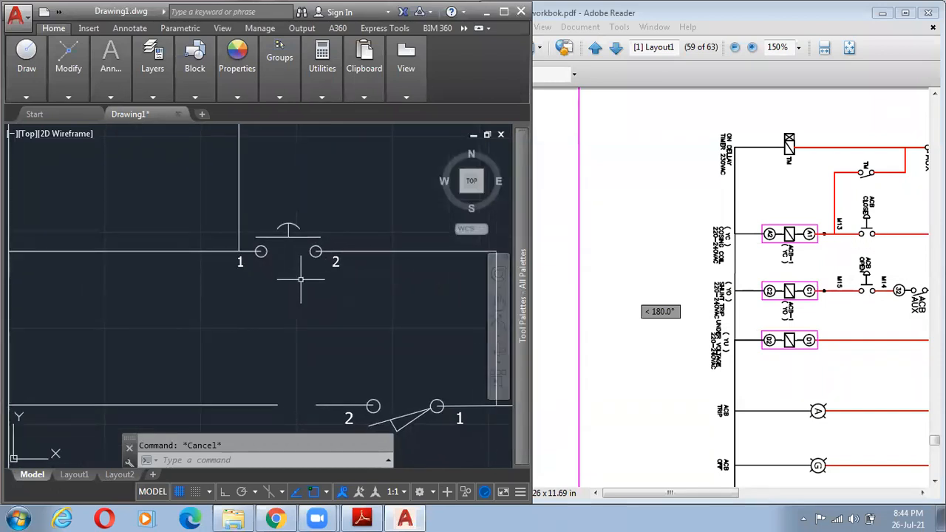
middle_click_drag(302, 321, 298, 300)
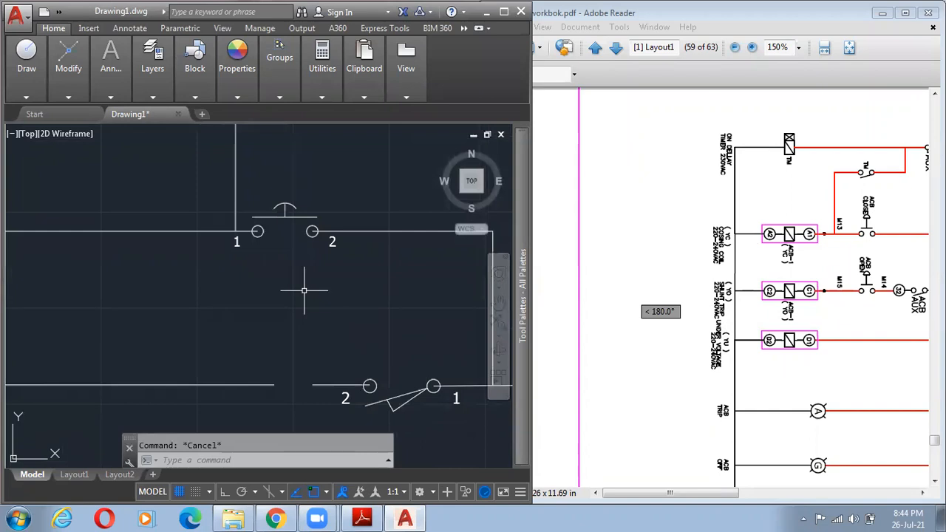
type("co")
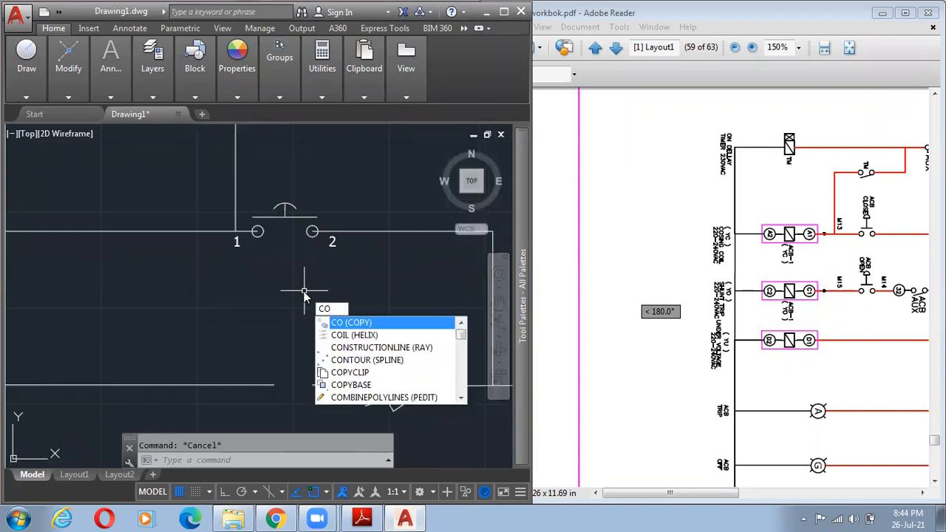
key("Return")
left_click(284, 217)
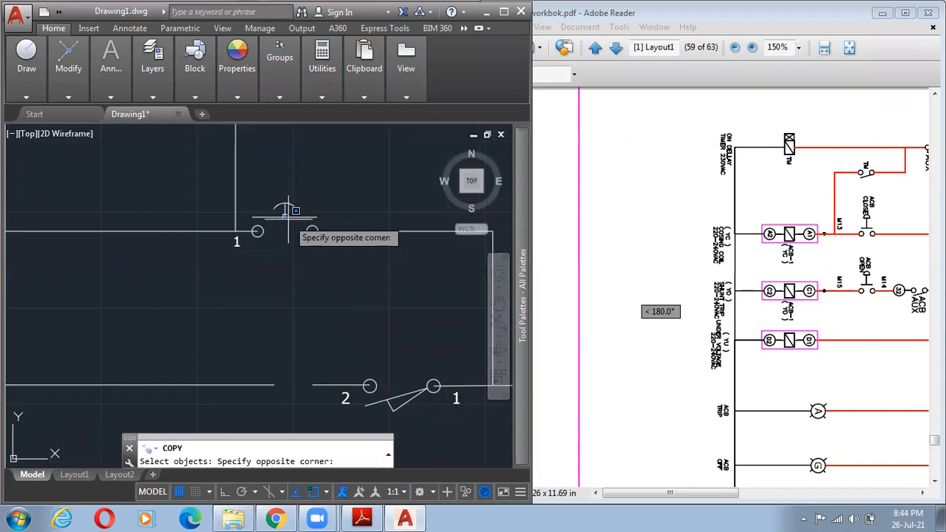
left_click(283, 215)
key("Return")
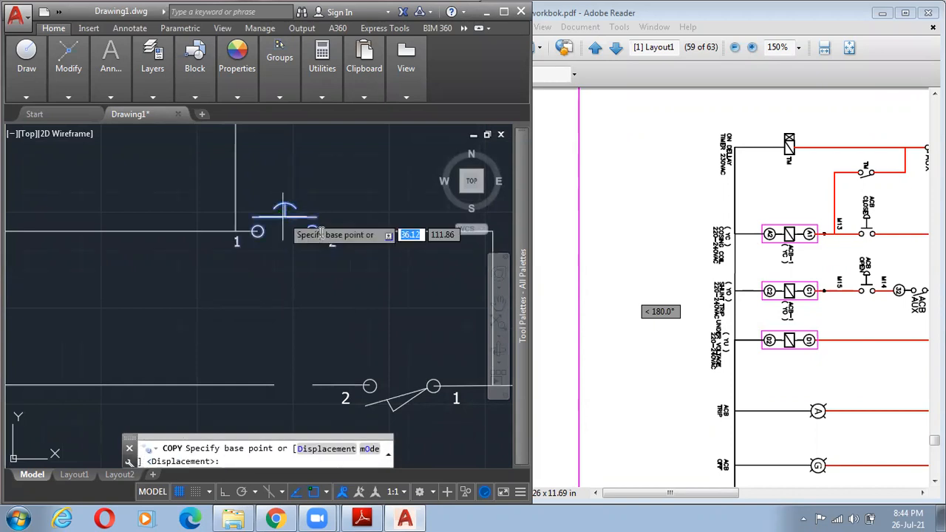
left_click(316, 232)
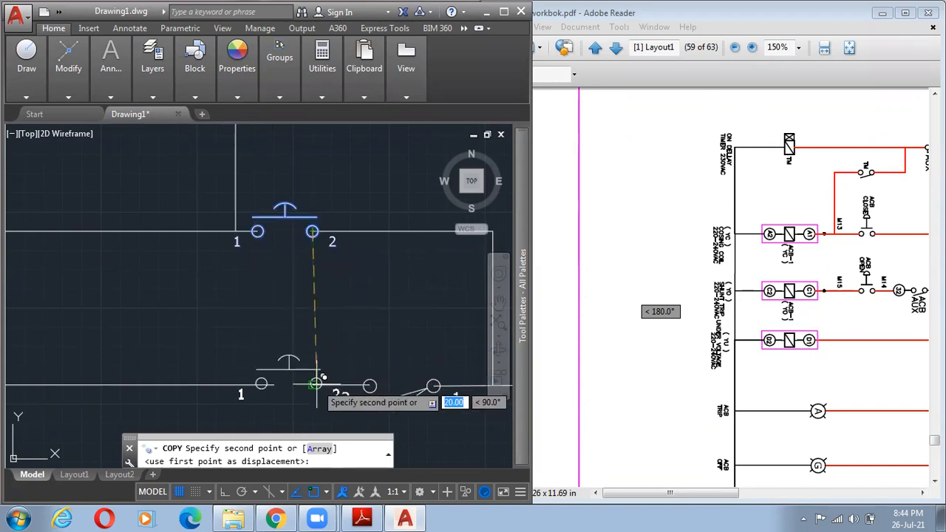
scroll(317, 378, "up", 5)
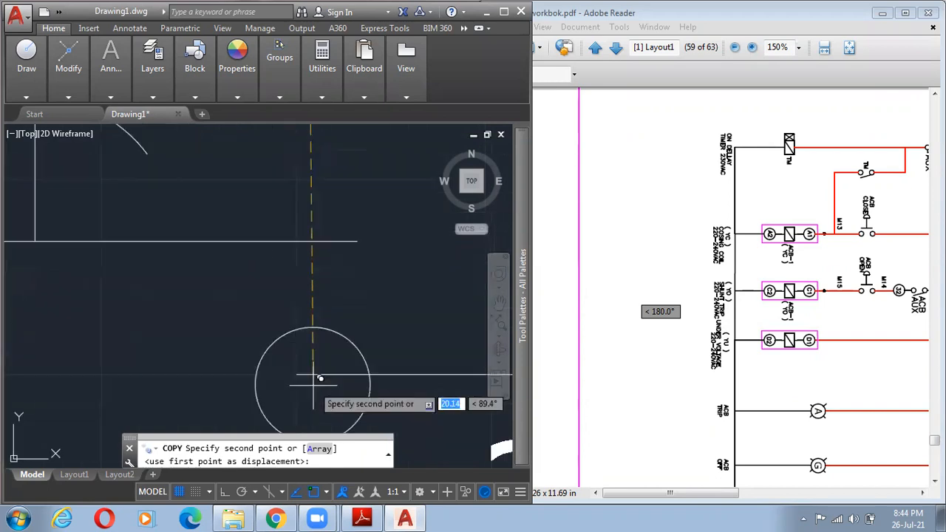
scroll(306, 387, "down", 5)
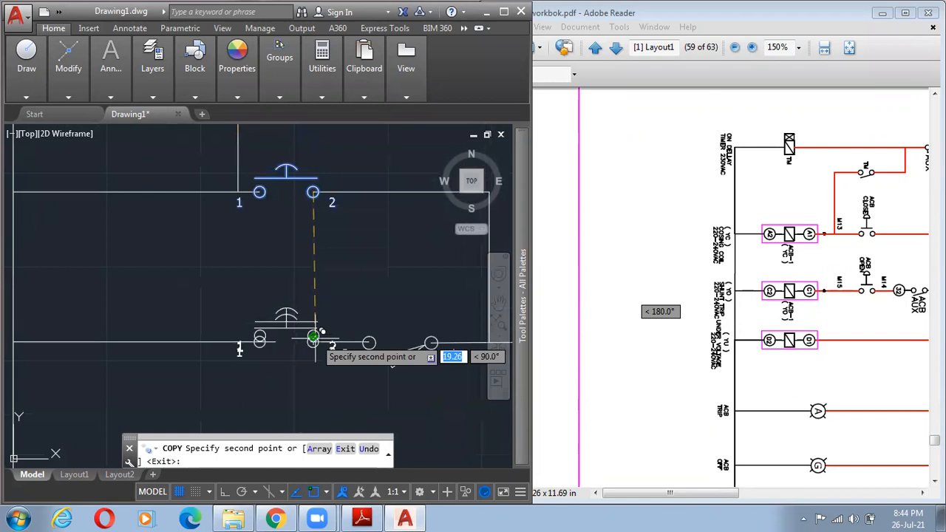
key("Escape")
- Trim the line overhanging the copied push-button's terminal 1 circle and stretch its end to the circle's centre
scroll(288, 322, "up", 5)
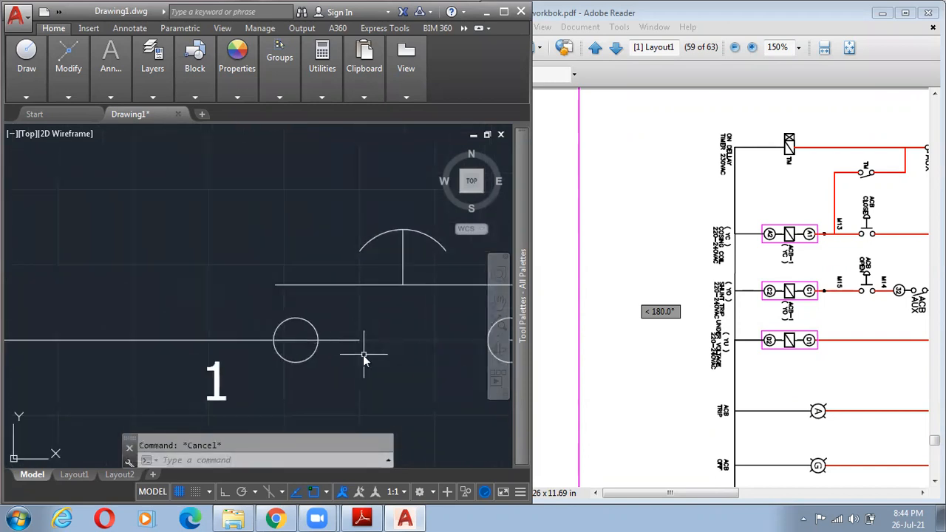
key("Return")
scroll(355, 370, "down", 5)
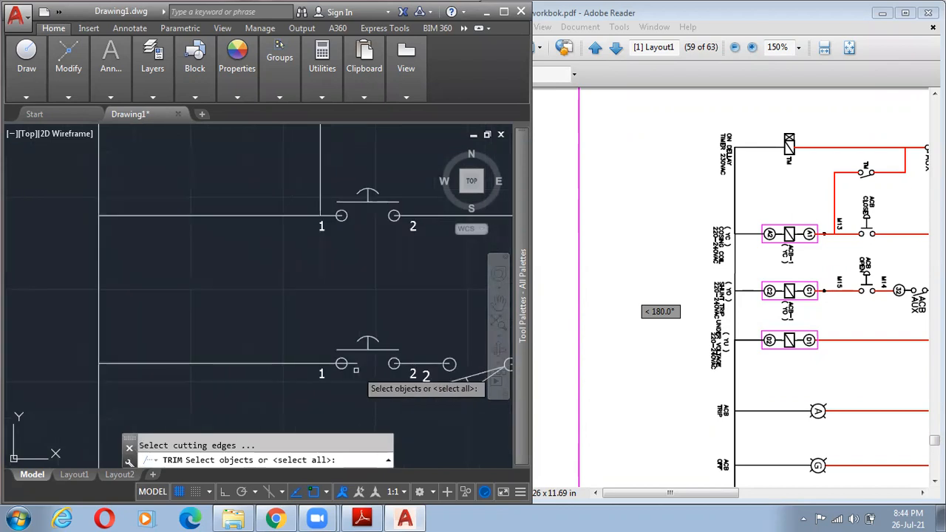
left_click(356, 370)
left_click(260, 315)
key("Return")
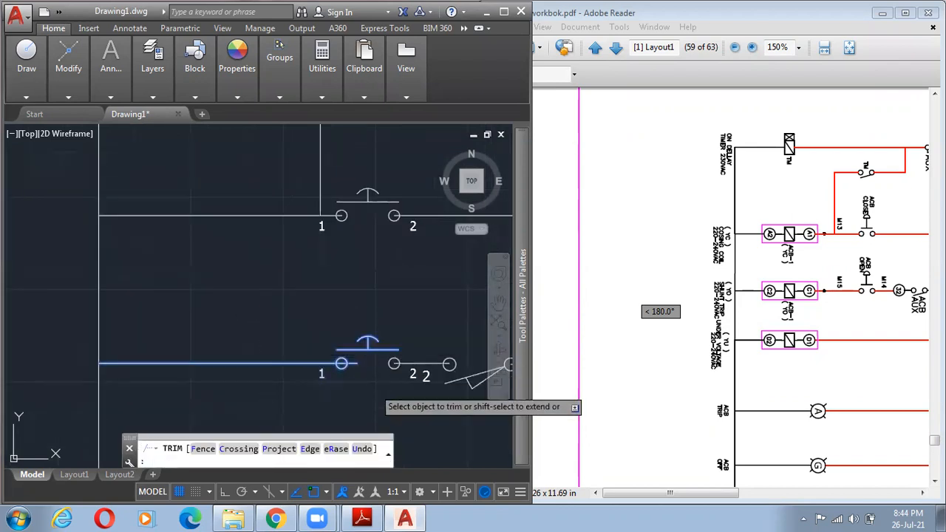
scroll(375, 390, "up", 6)
left_click(238, 233)
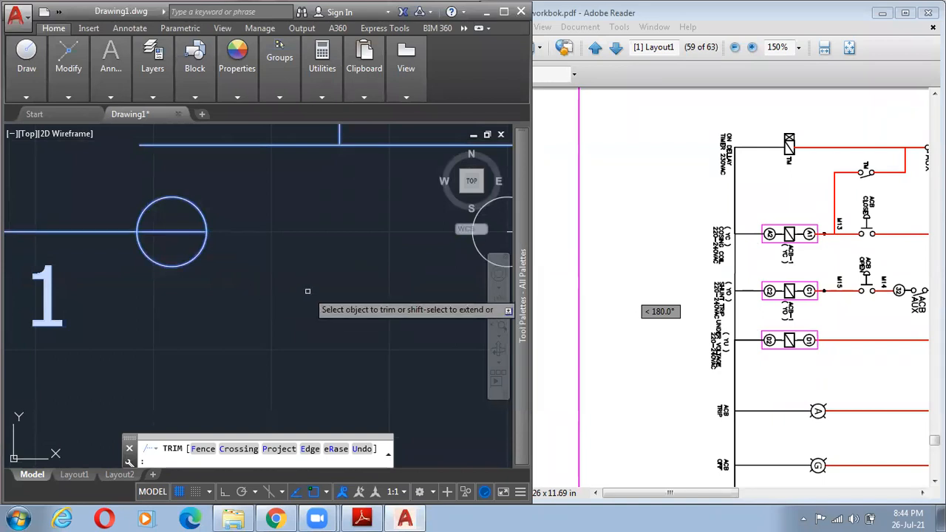
key("Return")
left_click(196, 233)
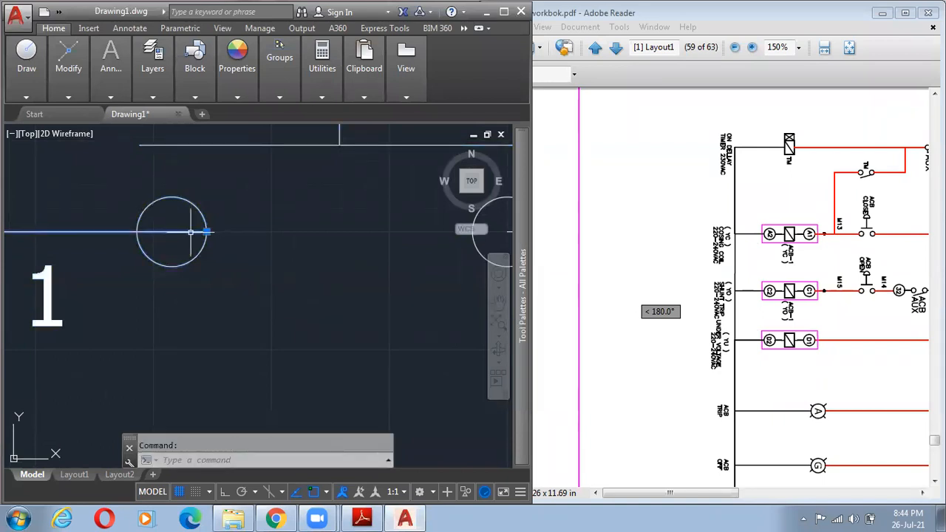
left_click(206, 233)
key("Escape")
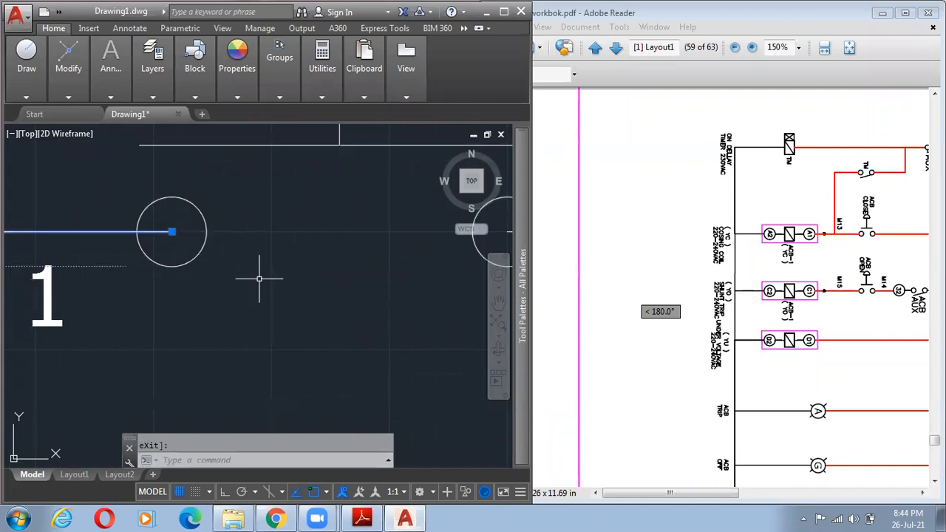
- Draw a horizontal line between the arc's two ends to close the cap of the lower push-button
scroll(259, 274, "down", 5)
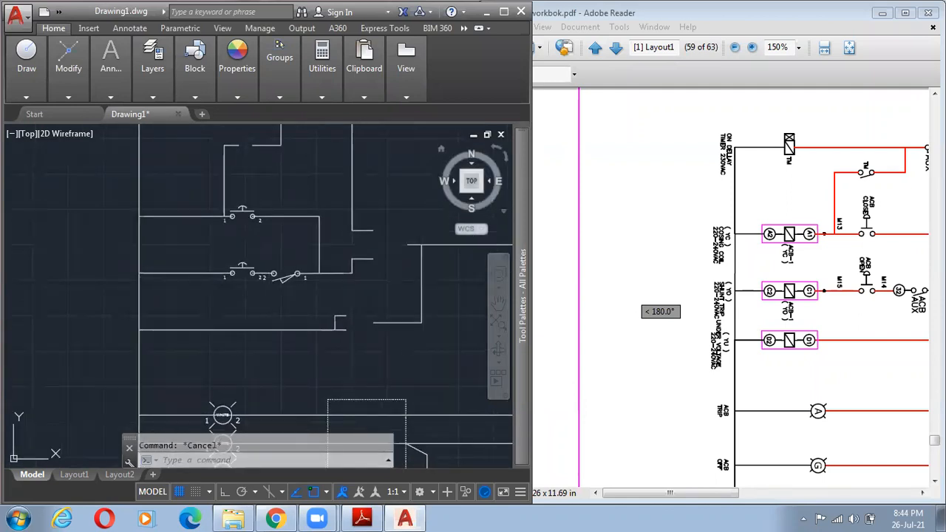
scroll(186, 197, "up", 2)
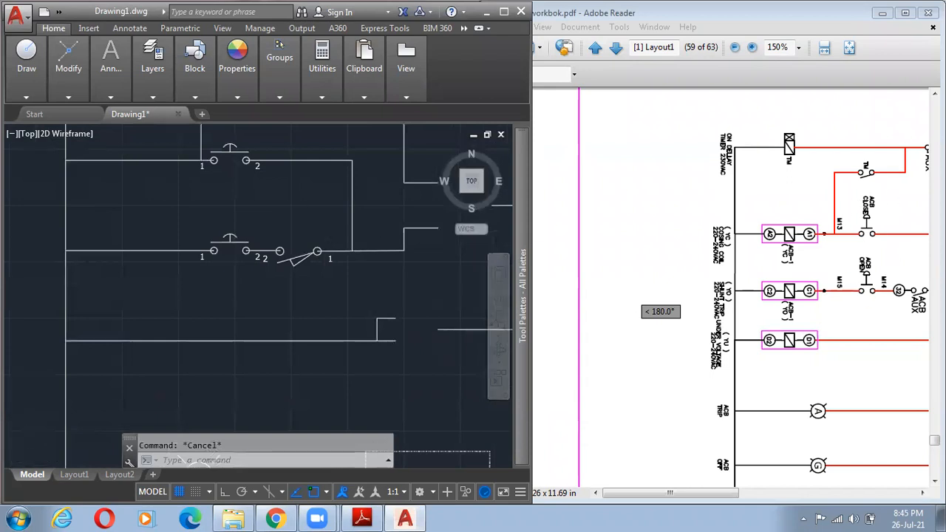
scroll(284, 209, "down", 2)
middle_click_drag(294, 225, 211, 229)
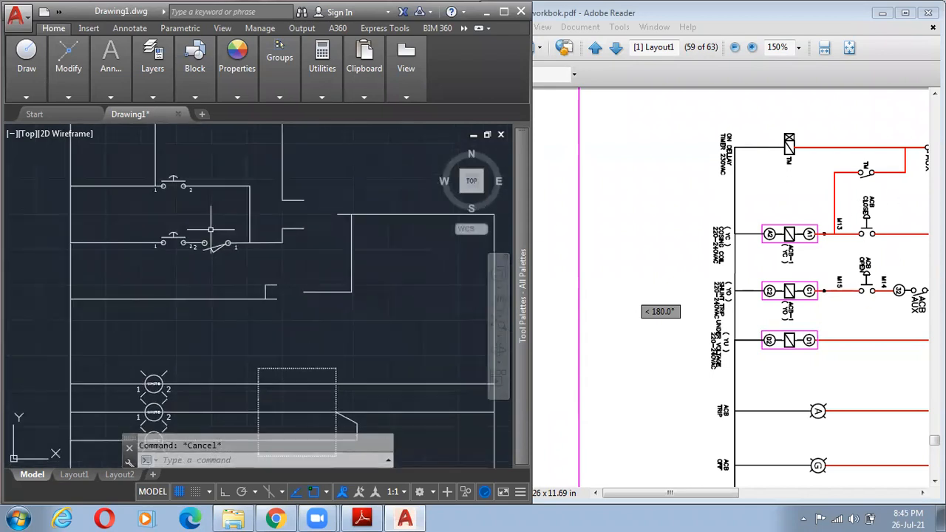
scroll(166, 227, "up", 3)
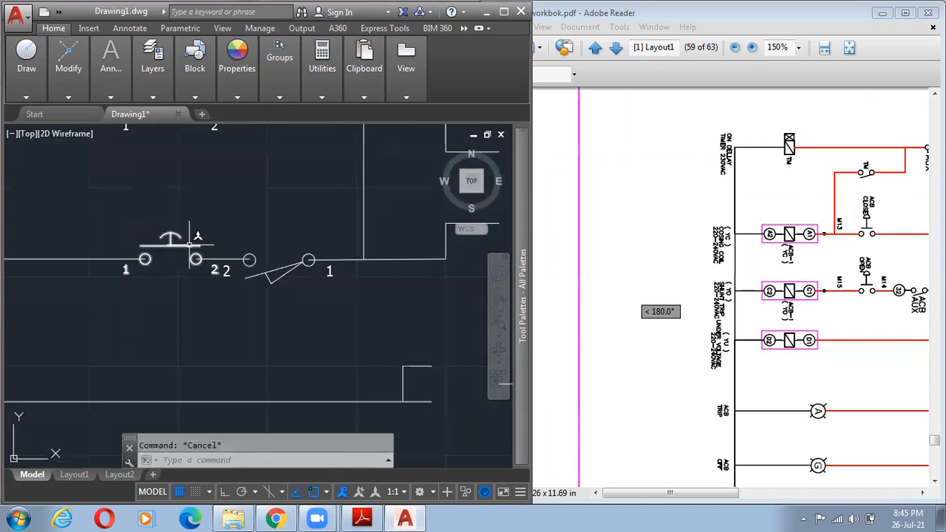
scroll(198, 237, "up", 2)
middle_click_drag(221, 231, 314, 211)
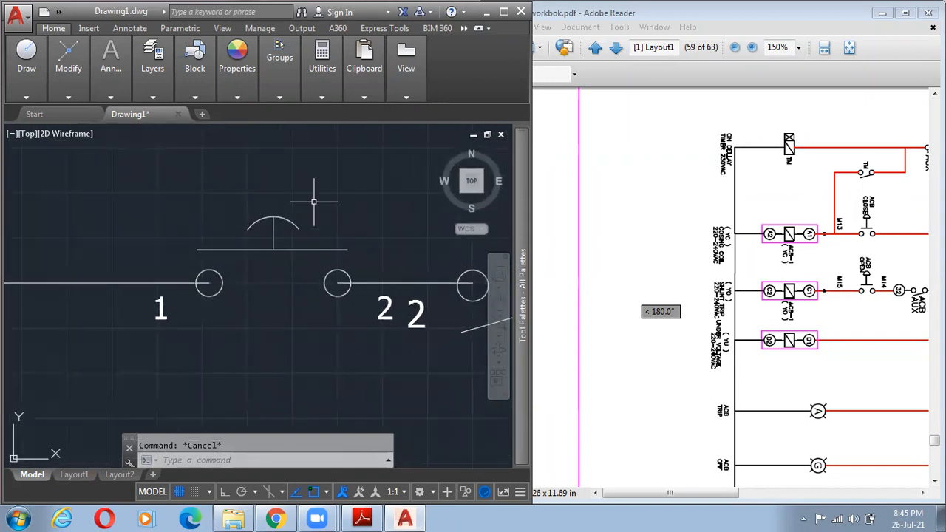
type("l")
key("Return")
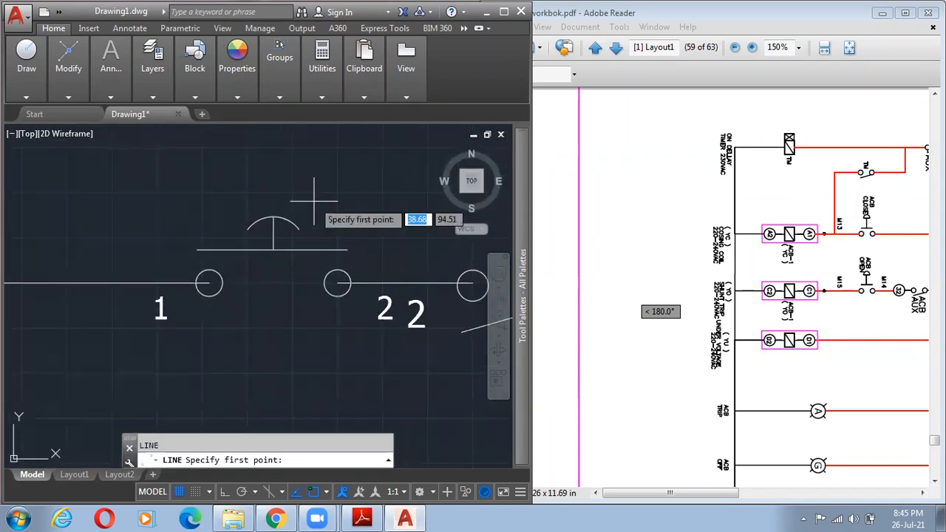
left_click(274, 229)
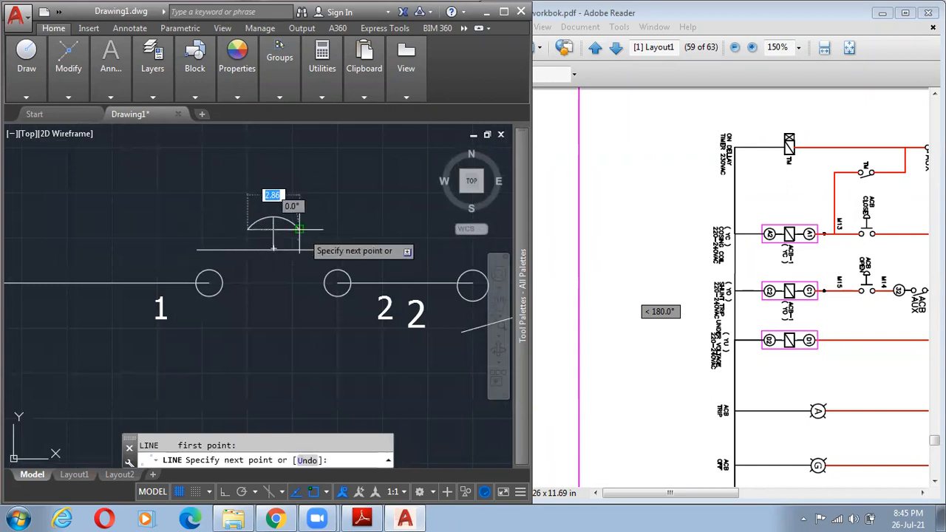
left_click(273, 250)
key("Escape")
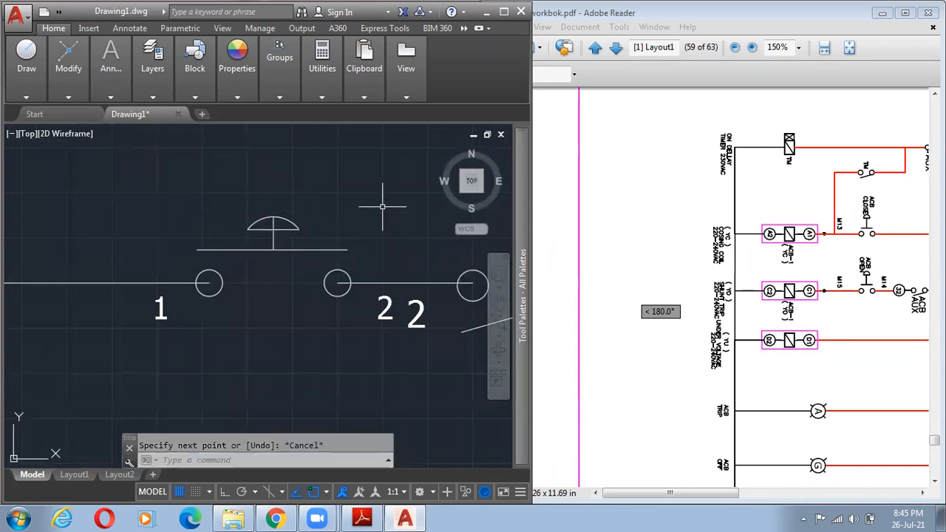
- Close the cap of the upper push-button with a horizontal line joining both ends of its arc
scroll(367, 211, "down", 3)
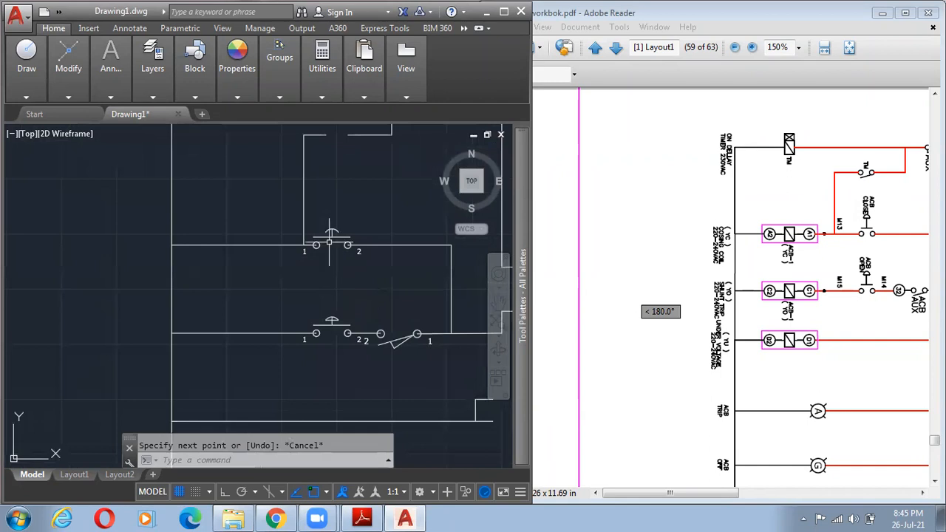
scroll(330, 242, "up", 4)
type("L")
key("Return")
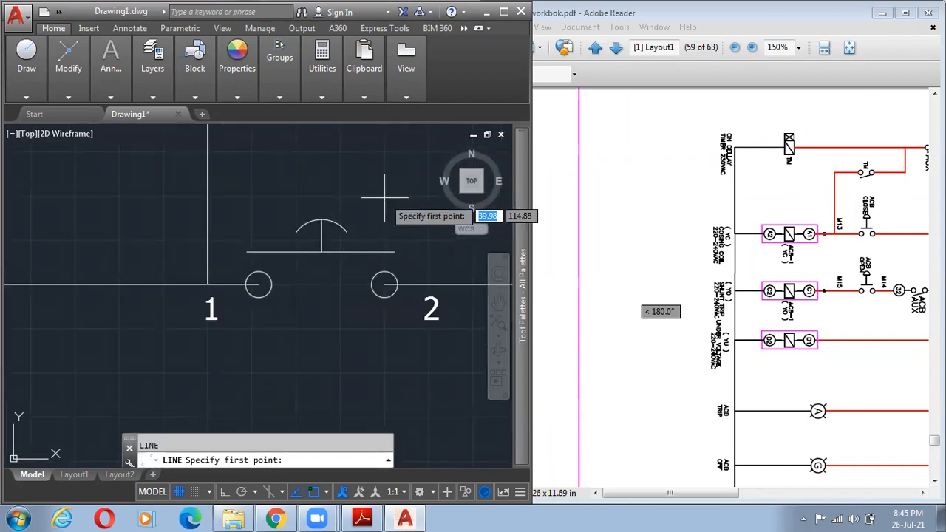
left_click(294, 230)
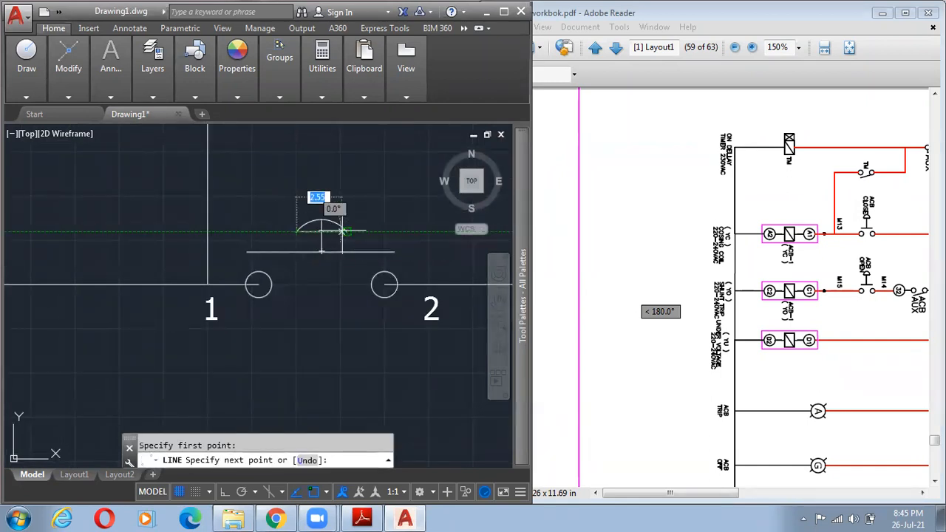
key("Escape")
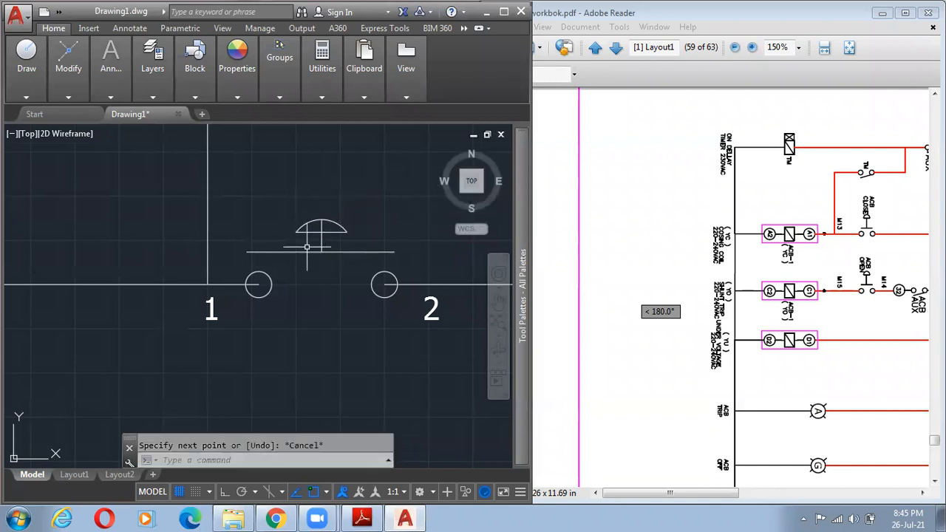
type("TR")
key("Return")
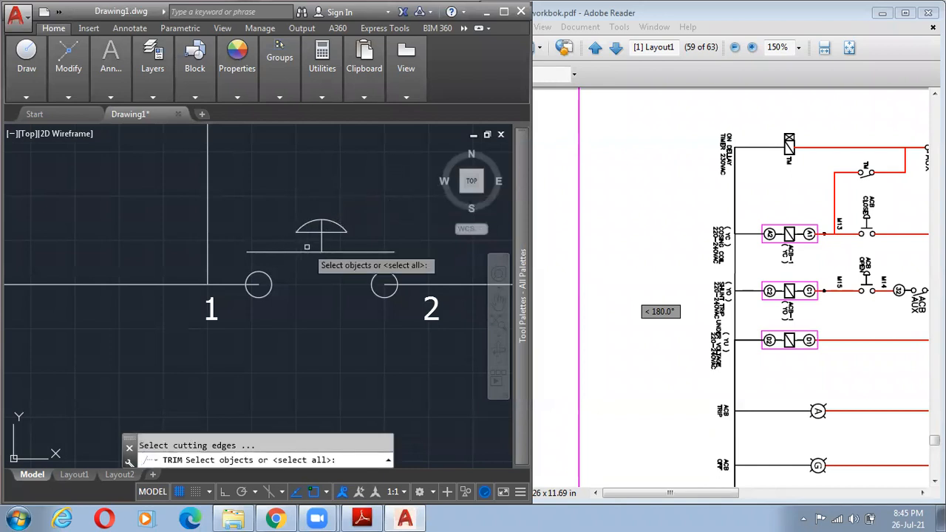
left_click(248, 174)
left_click(383, 334)
scroll(377, 337, "up", 4)
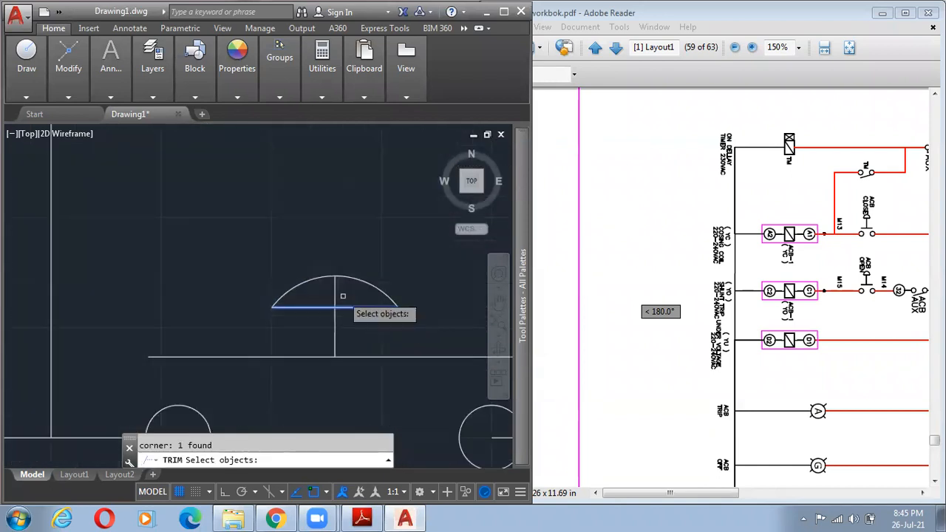
key("Escape")
scroll(386, 321, "down", 3)
mouse_move(387, 321)
middle_mouse_down()
mouse_move(327, 303)
mouse_move(246, 237)
middle_mouse_up()
scroll(328, 311, "down", 1)
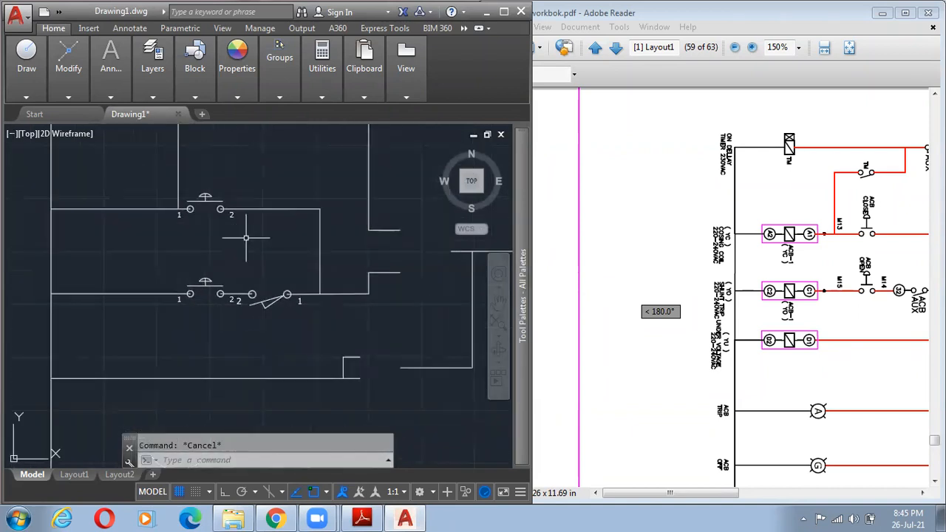
left_click(221, 209)
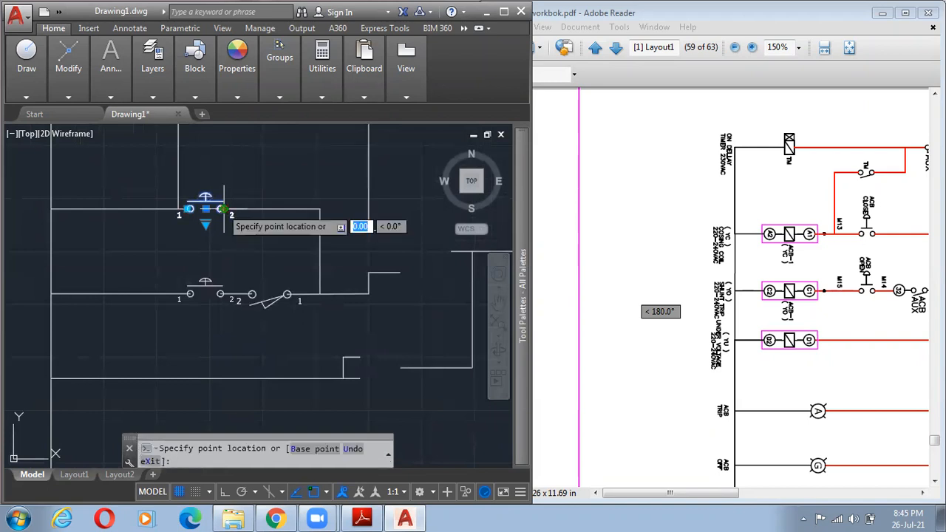
key("Escape")
key("Escape")
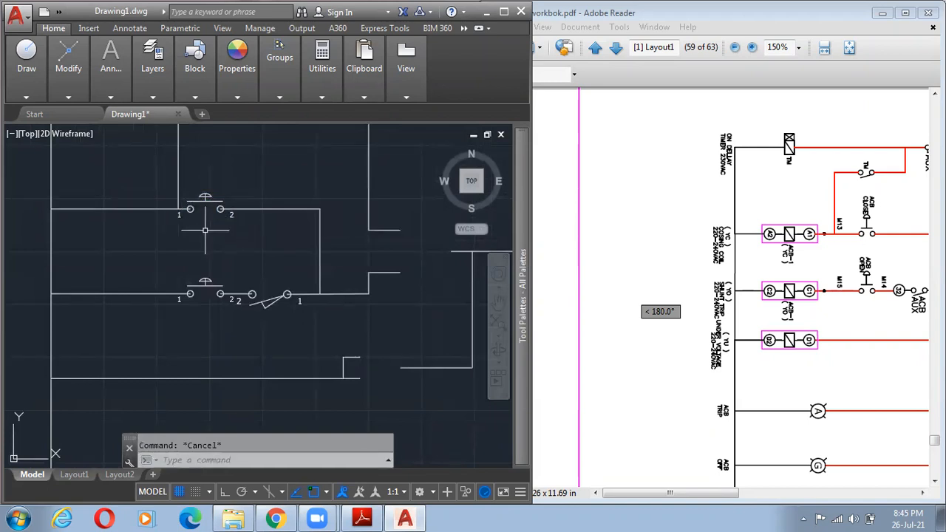
- Compare the ACB AUX contact group on lines M17 to M19 in the PDF with the dashed box in the drawing
middle_click_drag(273, 282, 180, 191)
scroll(180, 191, "down", 4)
middle_click_drag(219, 239, 243, 268)
scroll(303, 274, "up", 5)
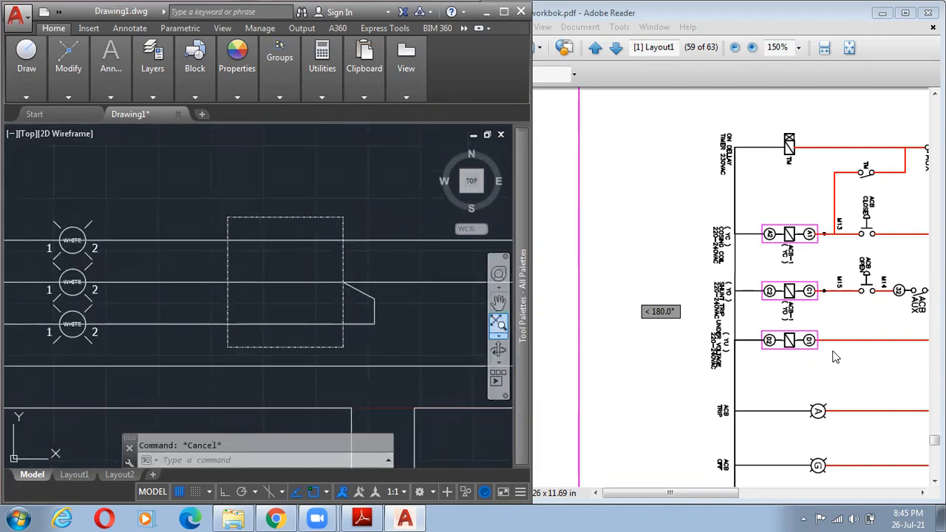
scroll(856, 407, "down", 5)
scroll(855, 405, "up", 5)
middle_click_drag(865, 389, 847, 375)
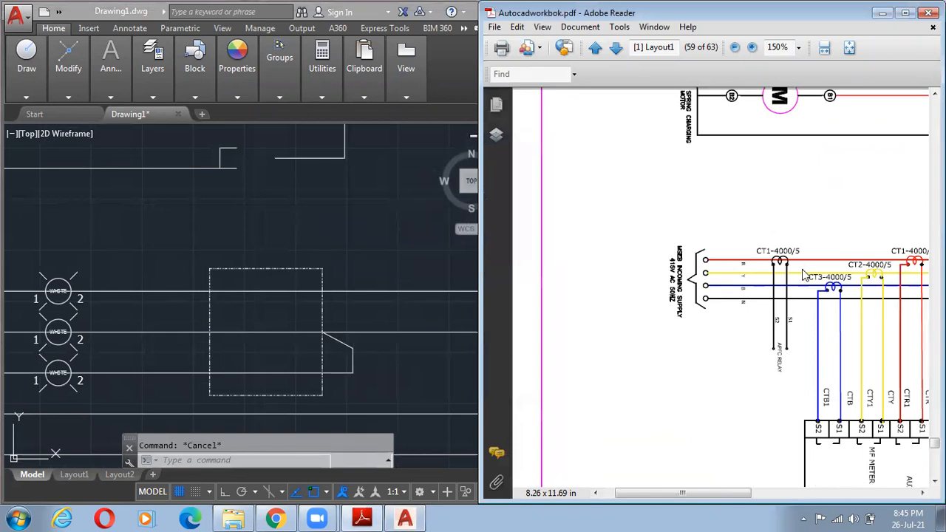
scroll(894, 327, "up", 6)
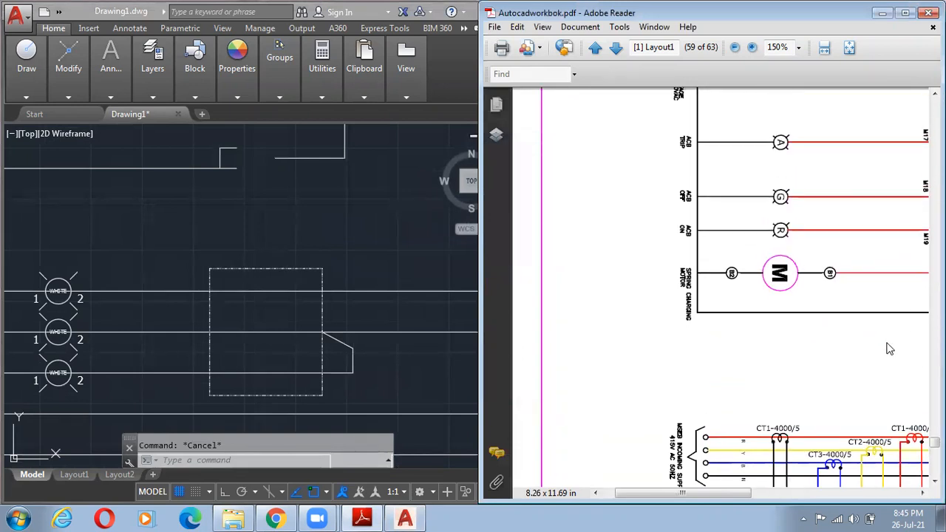
left_click_drag(745, 495, 801, 497)
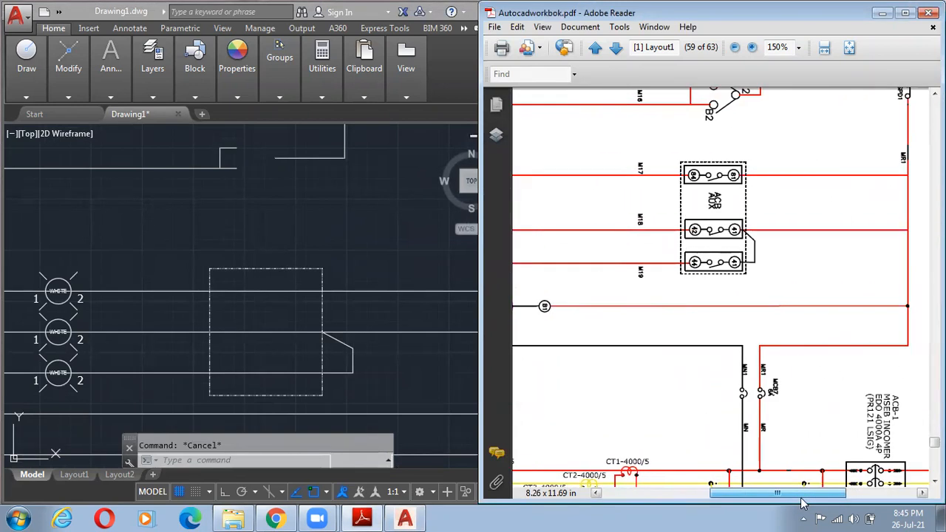
scroll(725, 183, "up", 1)
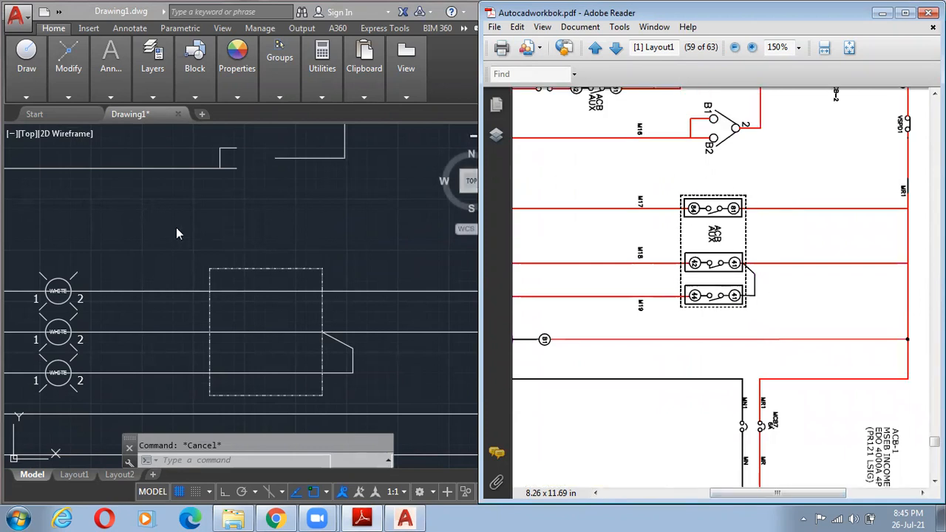
left_click(325, 238)
scroll(326, 238, "down", 6)
scroll(291, 162, "up", 8)
scroll(311, 181, "down", 6)
middle_click_drag(315, 186, 332, 240)
left_click(624, 167)
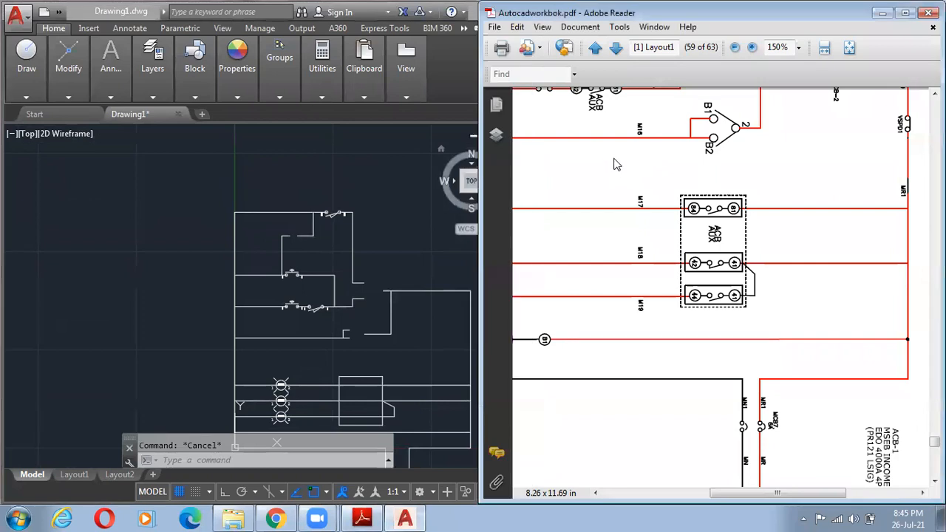
scroll(617, 169, "up", 2)
scroll(616, 175, "down", 3)
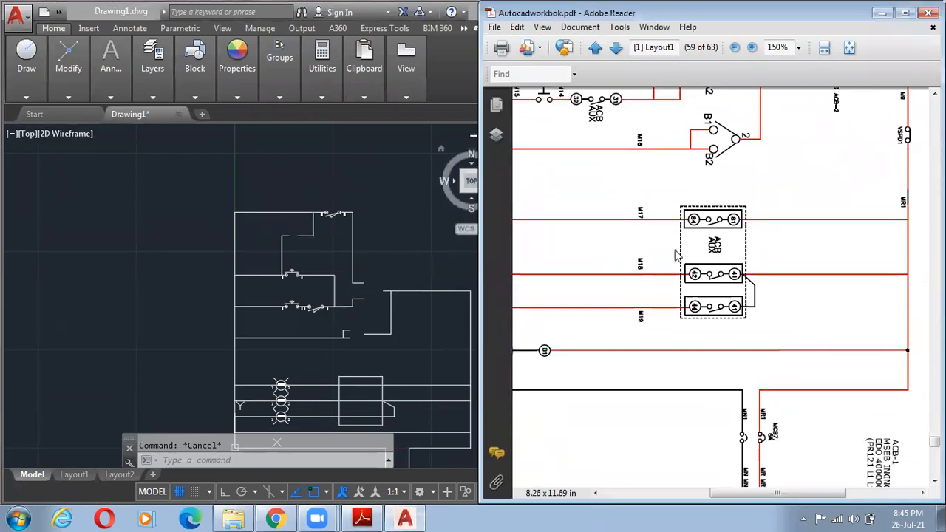
middle_click_drag(401, 366, 346, 259)
scroll(346, 258, "up", 2)
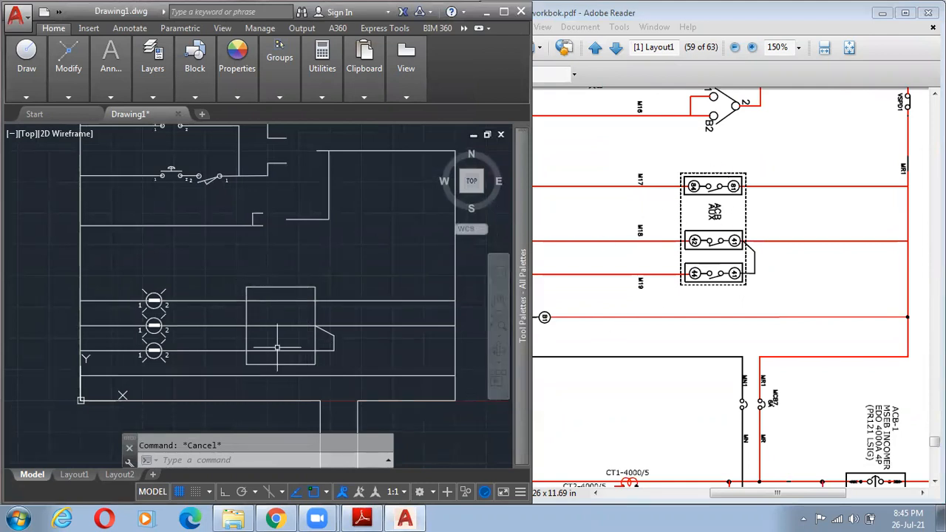
scroll(277, 347, "down", 4)
scroll(274, 330, "up", 7)
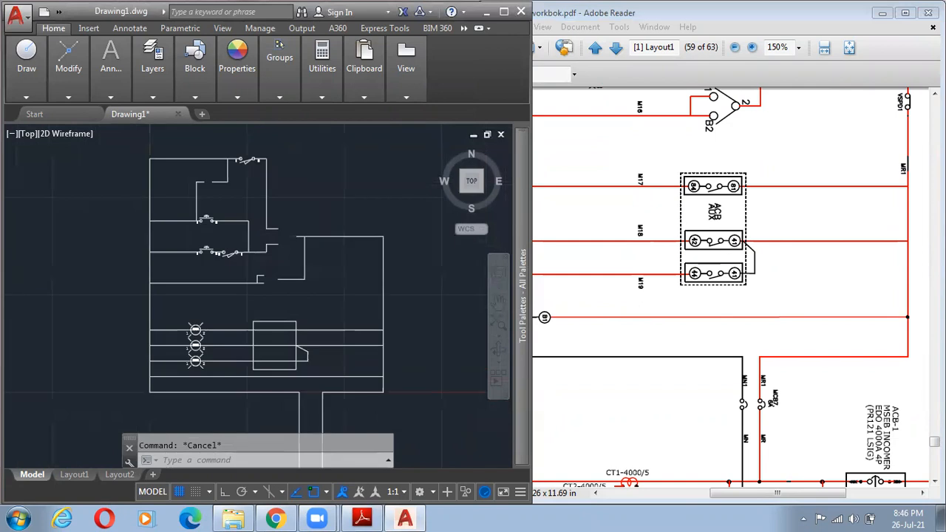
middle_click_drag(271, 321, 306, 271)
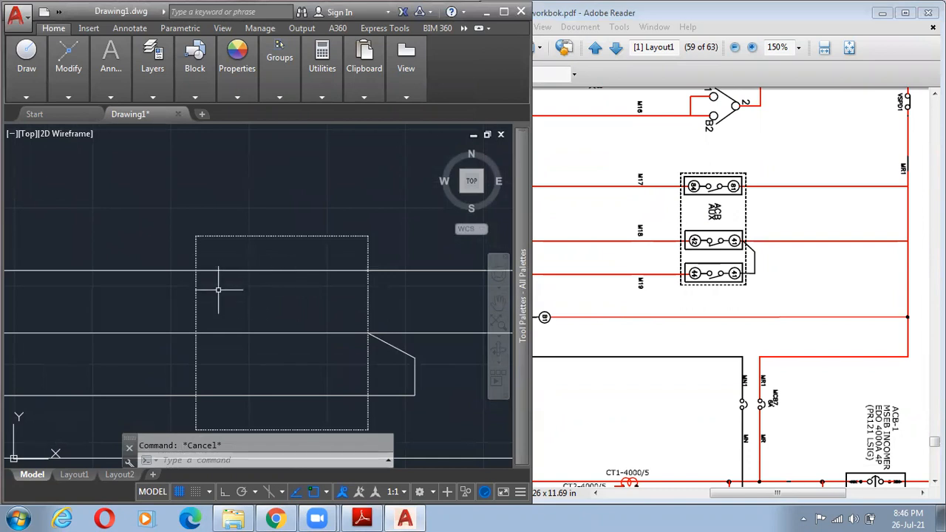
- Copy the top rung's contact symbol by its terminal 1 circle's centre onto the upper line inside the dashed box
left_click(68, 97)
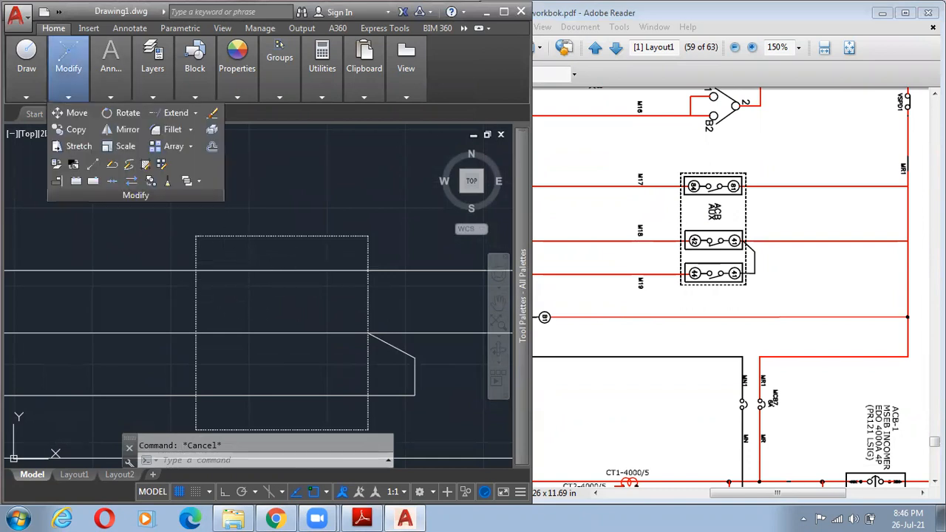
scroll(267, 205, "down", 1)
middle_click_drag(268, 178, 251, 255)
scroll(272, 259, "down", 3)
scroll(260, 168, "up", 1)
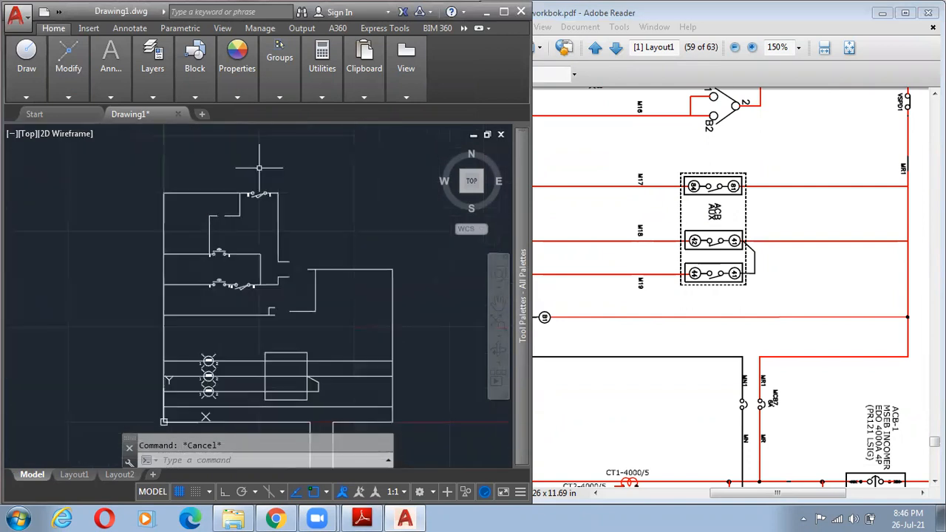
scroll(259, 168, "up", 4)
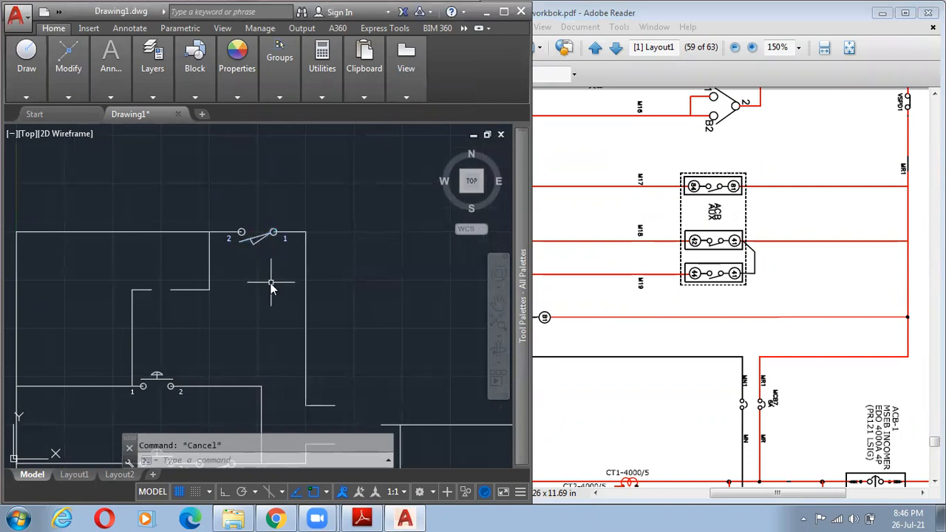
key("Return")
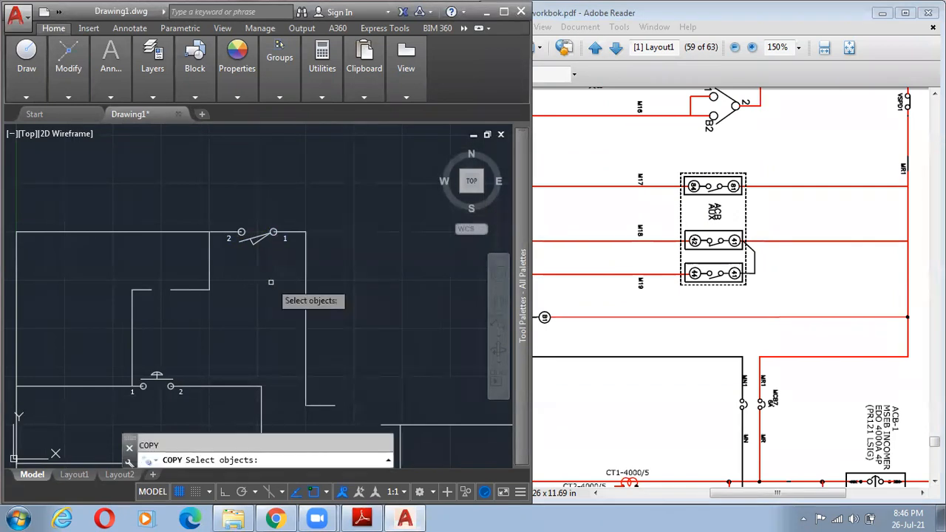
left_click(259, 238)
key("Return")
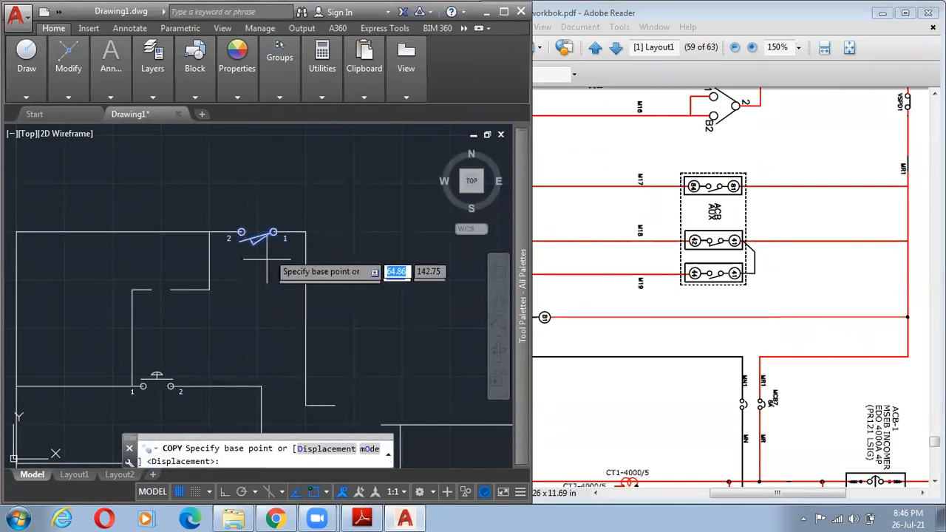
scroll(271, 235, "up", 5)
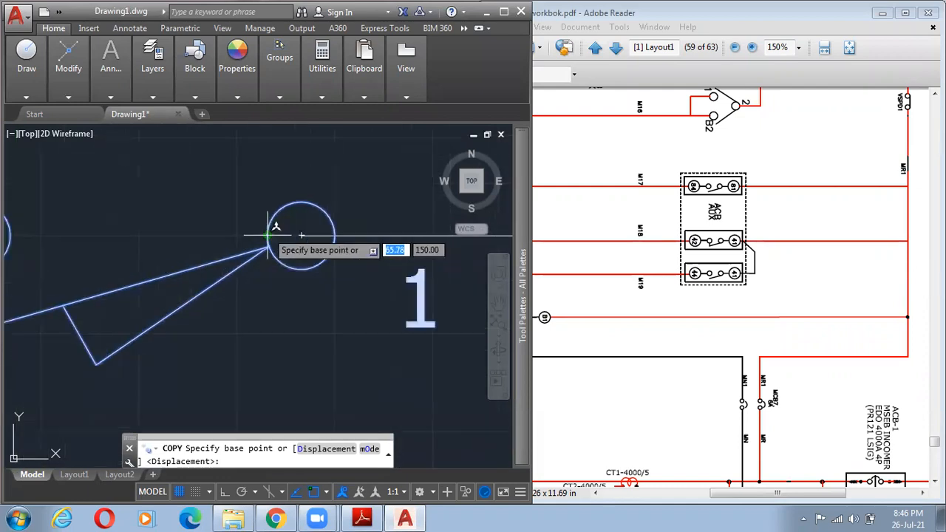
left_click(302, 236)
scroll(380, 360, "down", 4)
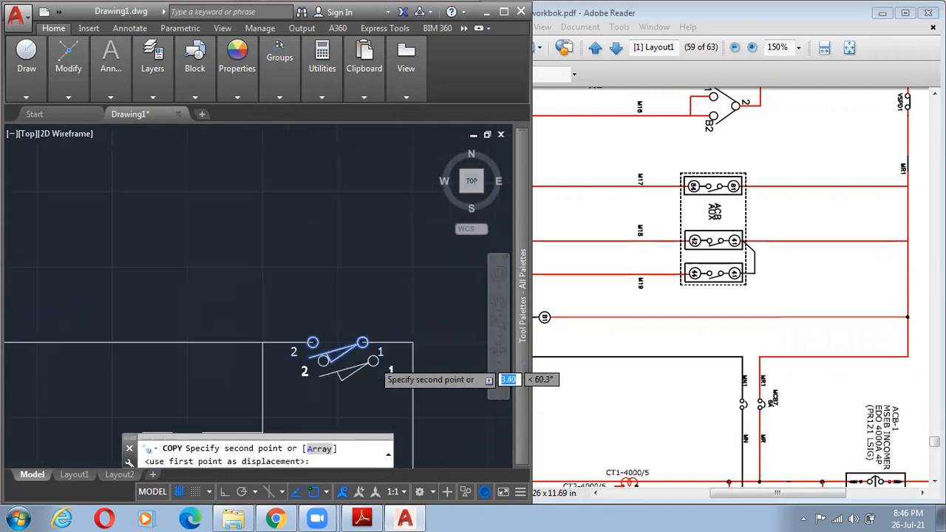
middle_click_drag(380, 359, 351, 257)
scroll(328, 158, "down", 3)
scroll(306, 249, "up", 6)
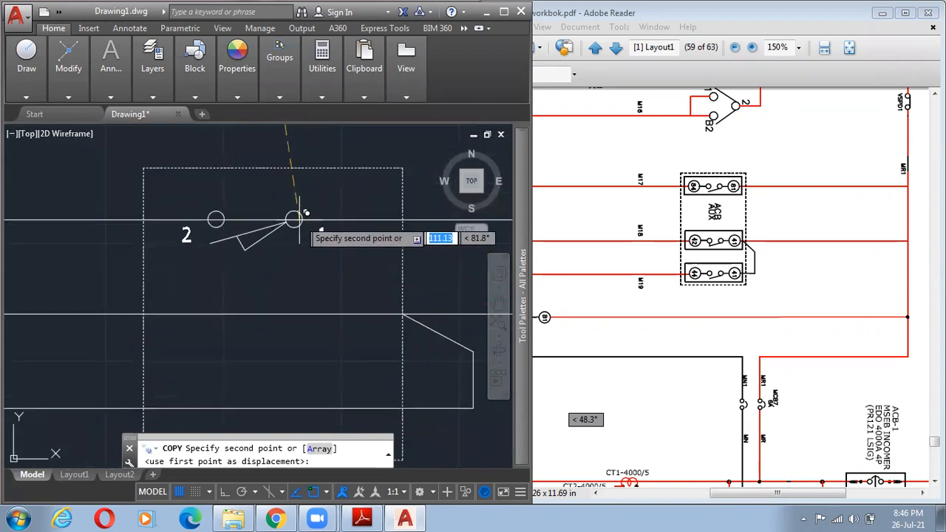
left_click(318, 219)
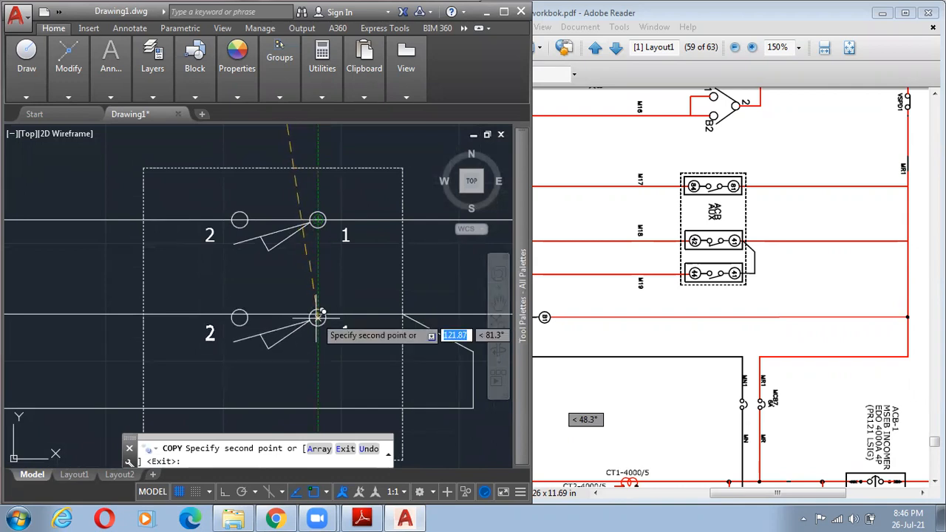
key("Escape")
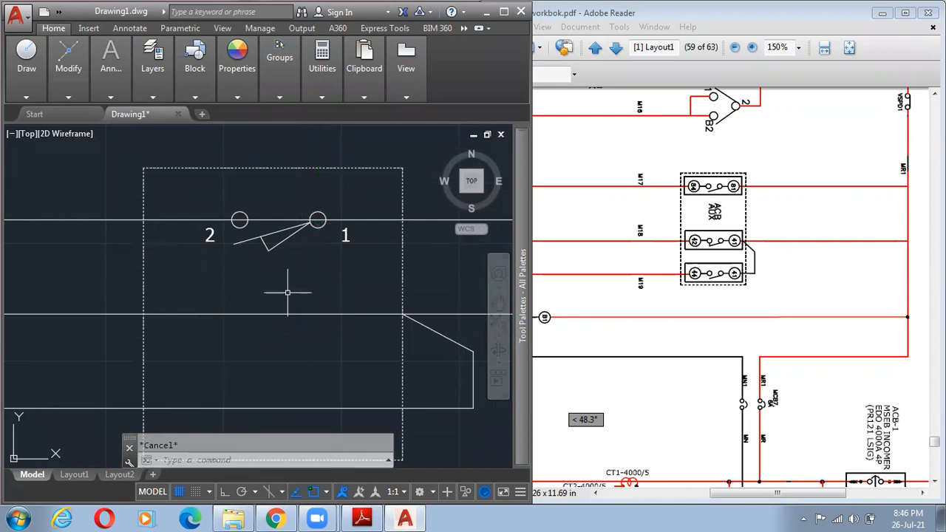
- Trim away the part of the upper line between the copied contact's two terminal circles
middle_click_drag(287, 292, 320, 297)
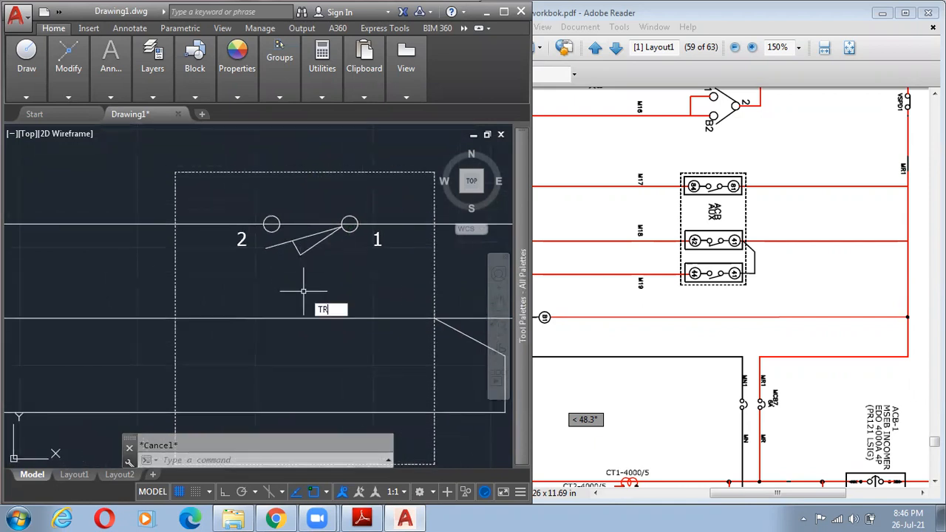
key("Return")
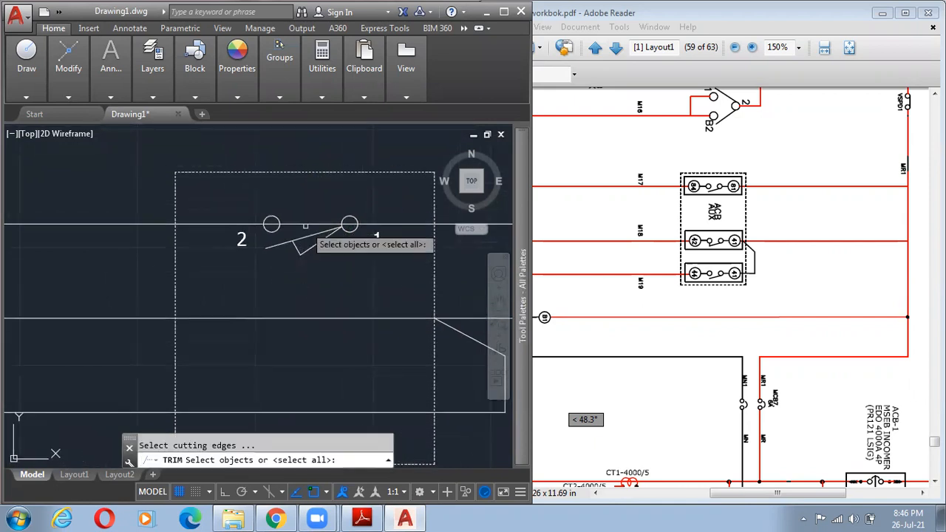
left_click(122, 147)
left_click(482, 385)
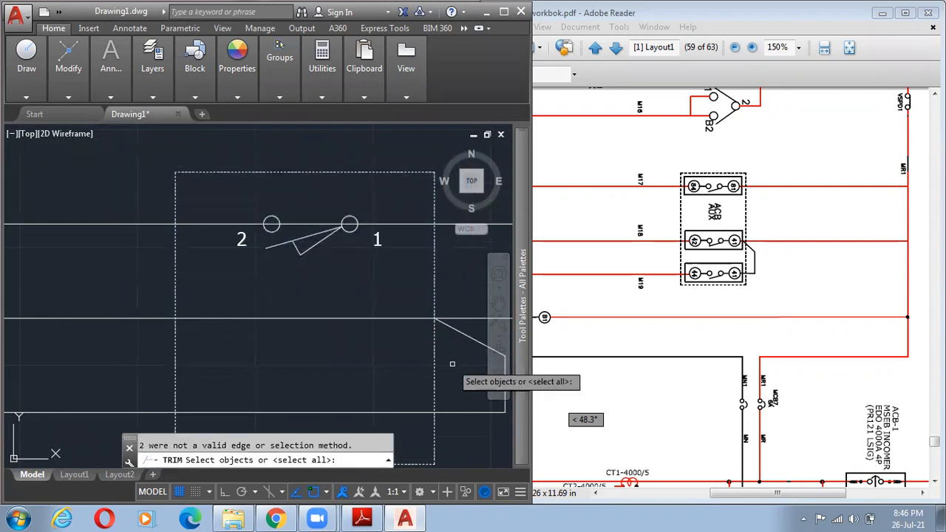
left_click(495, 412)
left_click(127, 150)
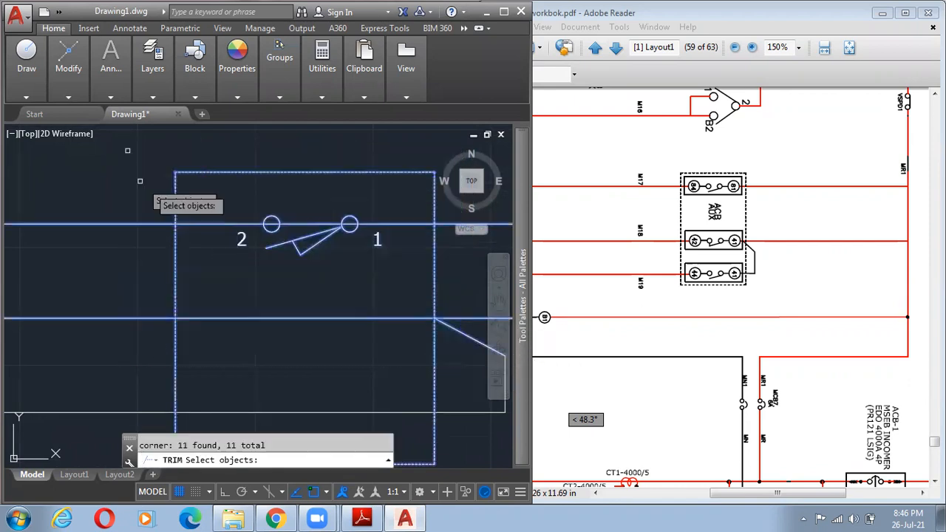
key("Return")
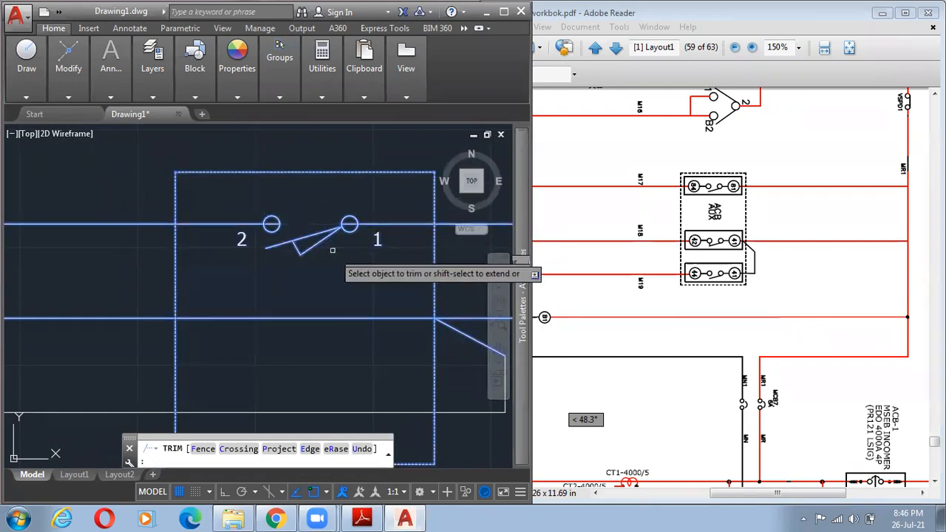
key("Escape")
scroll(321, 269, "up", 2)
scroll(312, 272, "down", 3)
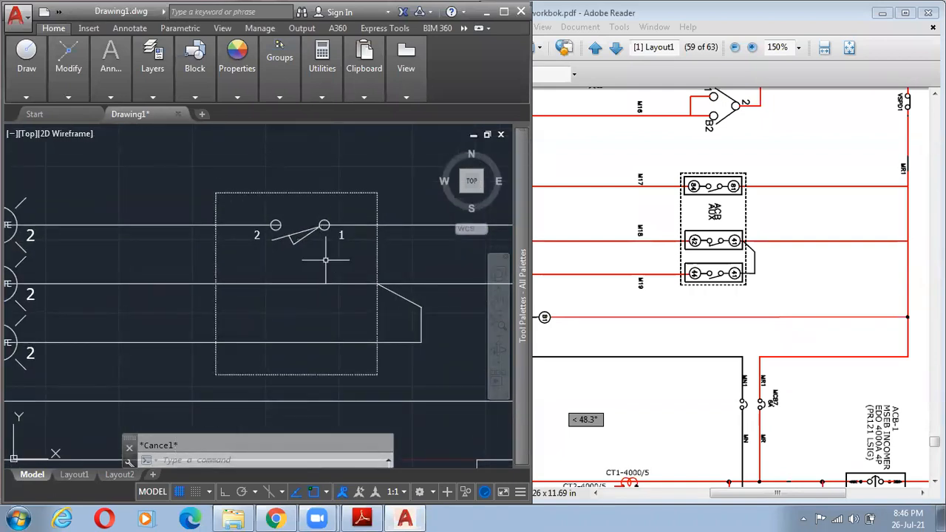
- Copy the upper contact symbol by its terminal 1 circle's centre onto the middle line inside the dashed box
key("Return")
key("Escape")
type("ct ")
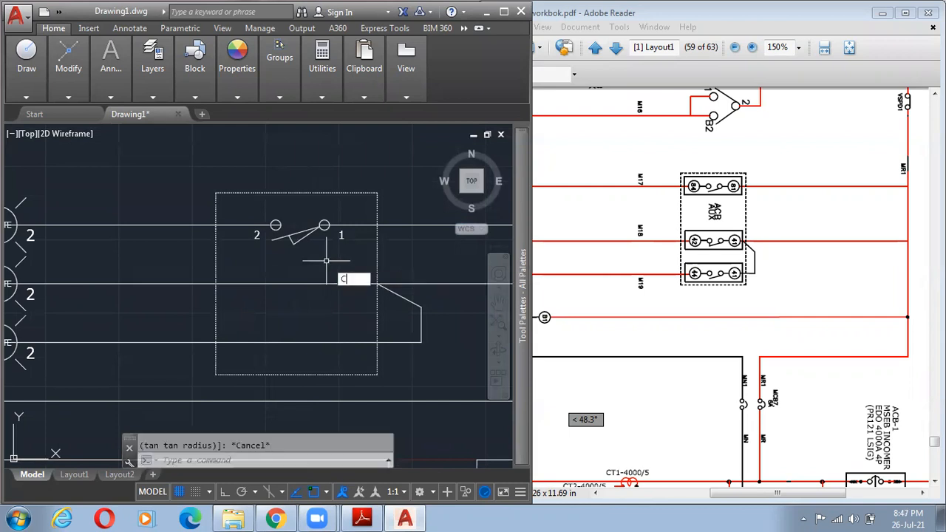
type("o")
key("Return")
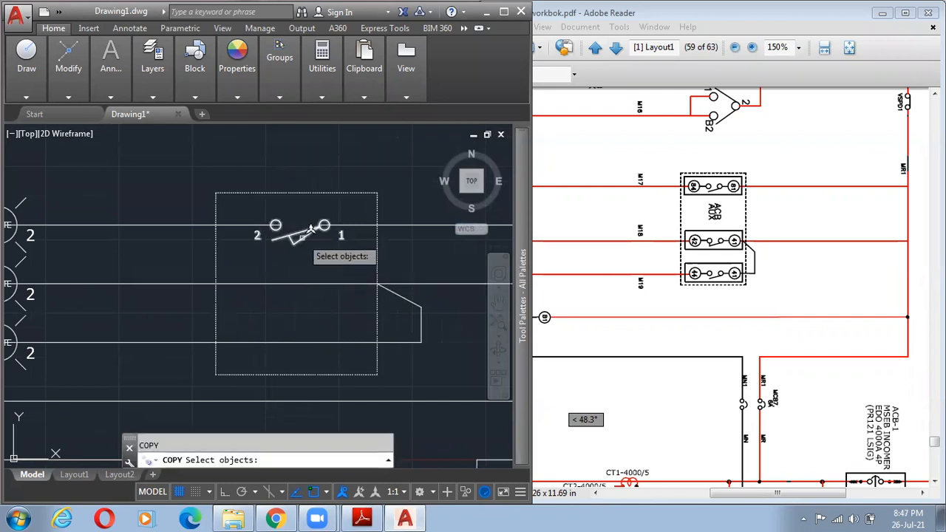
left_click(312, 234)
key("Return")
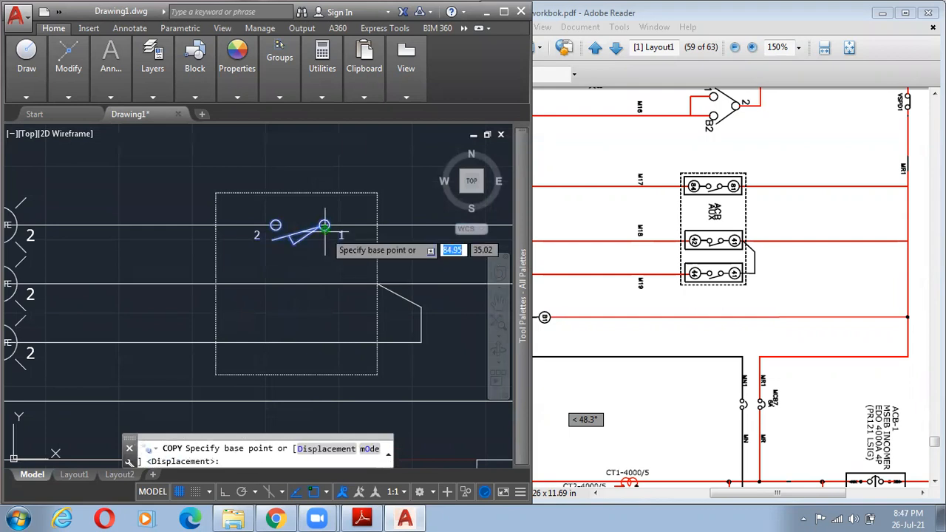
scroll(322, 223, "up", 5)
left_click(313, 219)
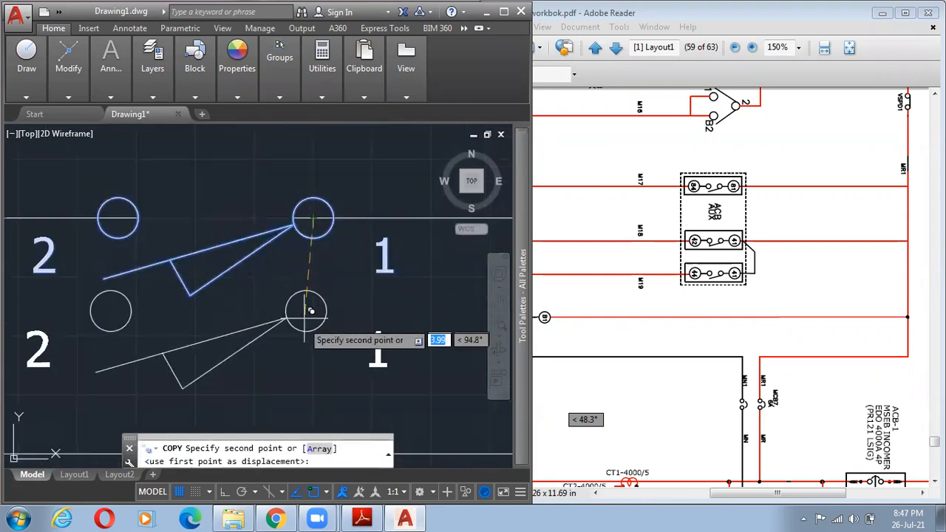
scroll(307, 314, "down", 4)
middle_click_drag(303, 323, 316, 267)
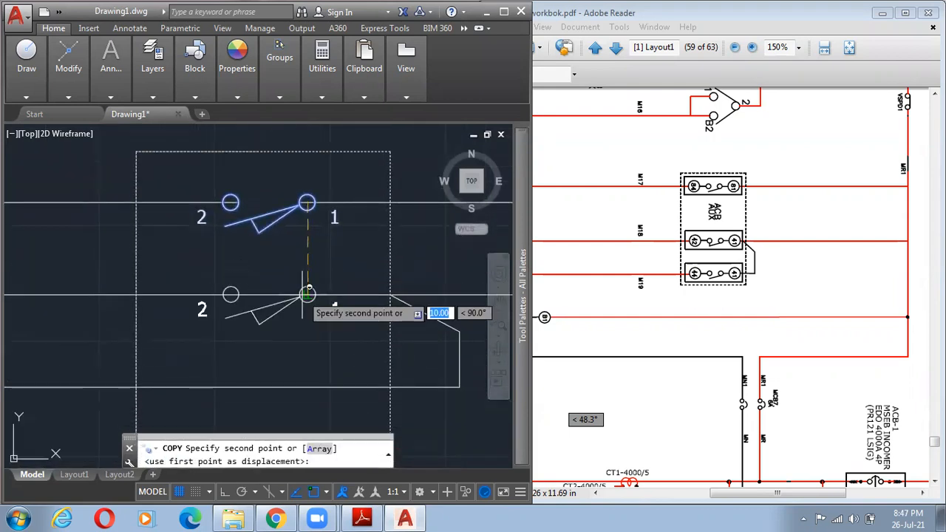
scroll(307, 295, "up", 6)
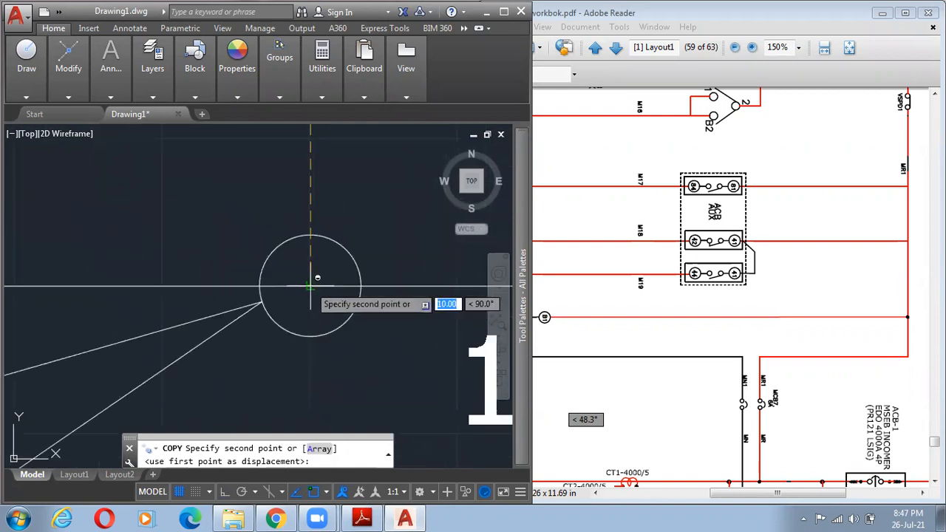
left_click(311, 285)
- Place another copy of the contact symbol on the lowest line inside the dashed box, aligned below the other two
scroll(307, 281, "down", 4)
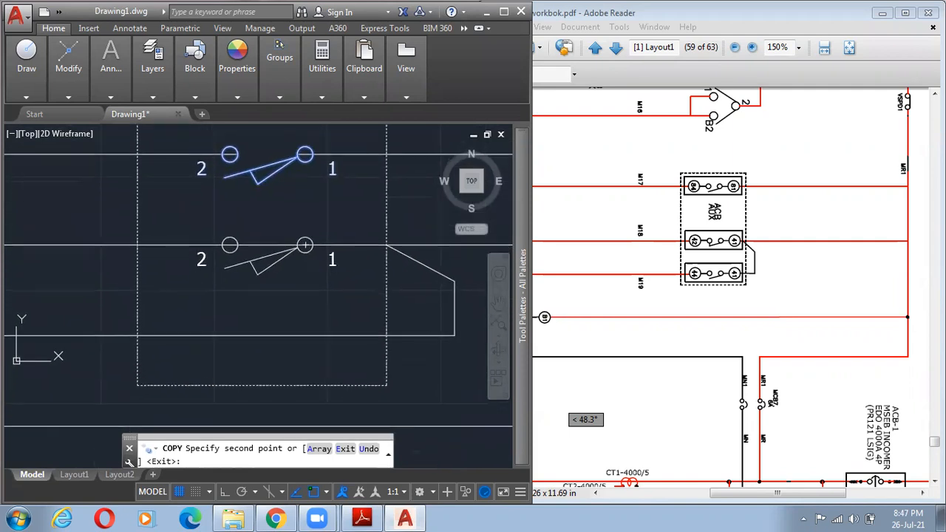
scroll(308, 285, "up", 2)
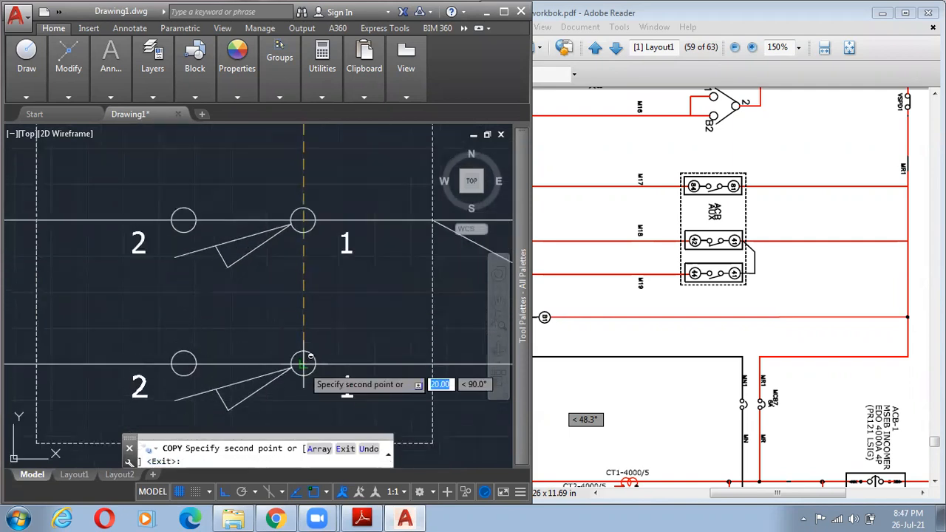
key("Escape")
- Trim away the parts of the middle and lowest lines between the copied contacts' terminal circles
scroll(292, 318, "down", 4)
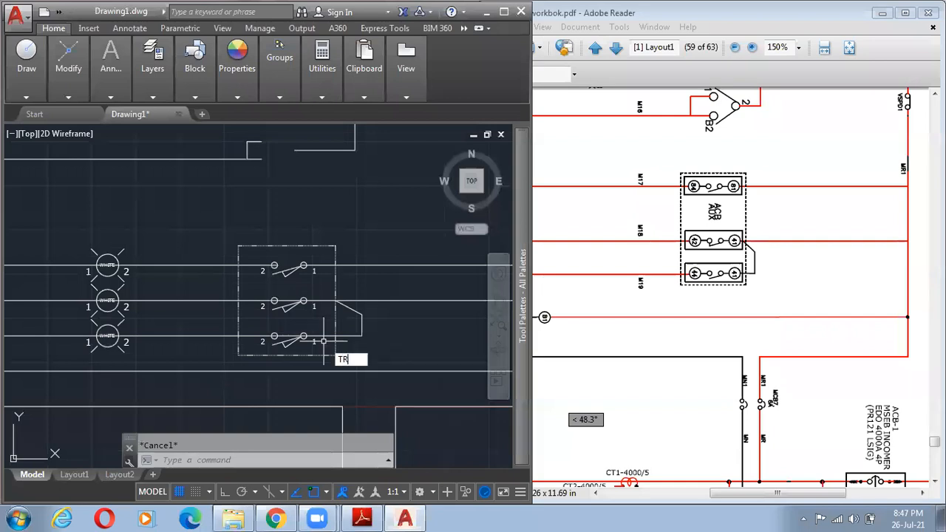
key("Return")
left_click(359, 393)
left_click(178, 192)
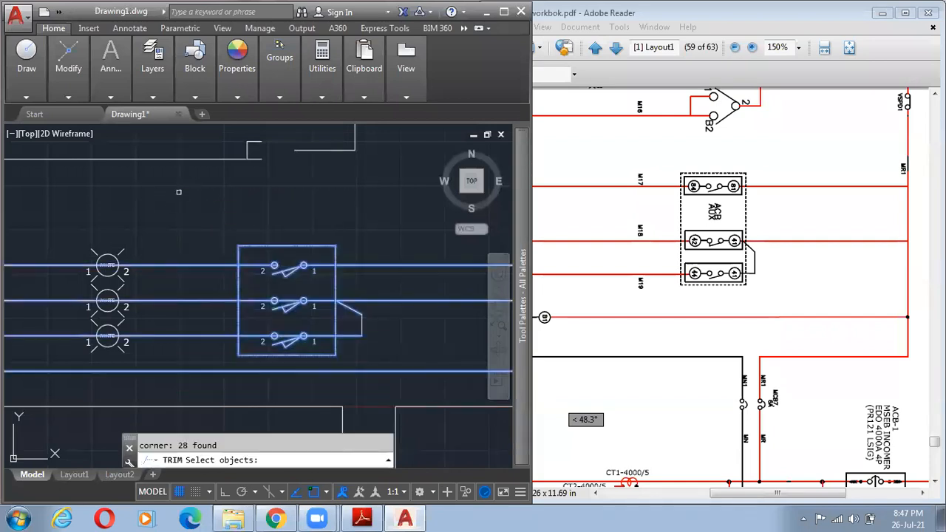
key("Return")
scroll(329, 359, "up", 4)
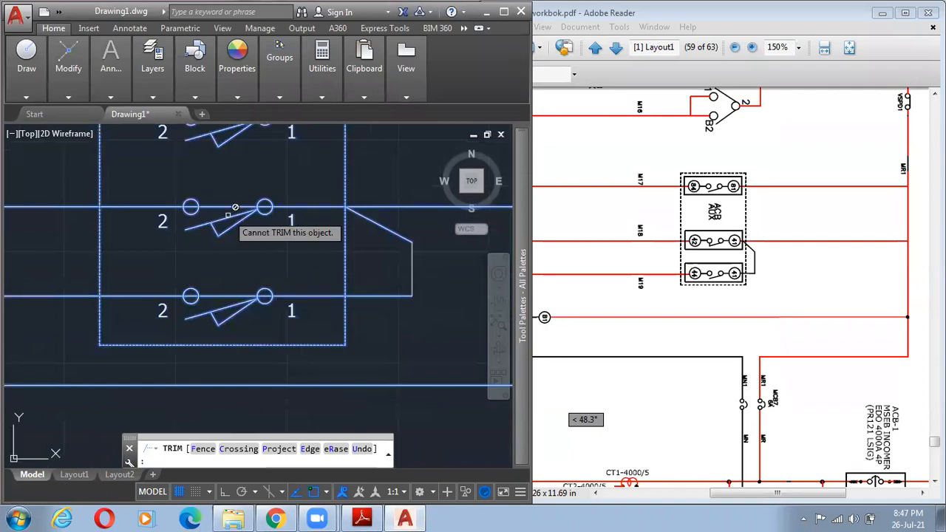
left_click(227, 210)
left_click(225, 295)
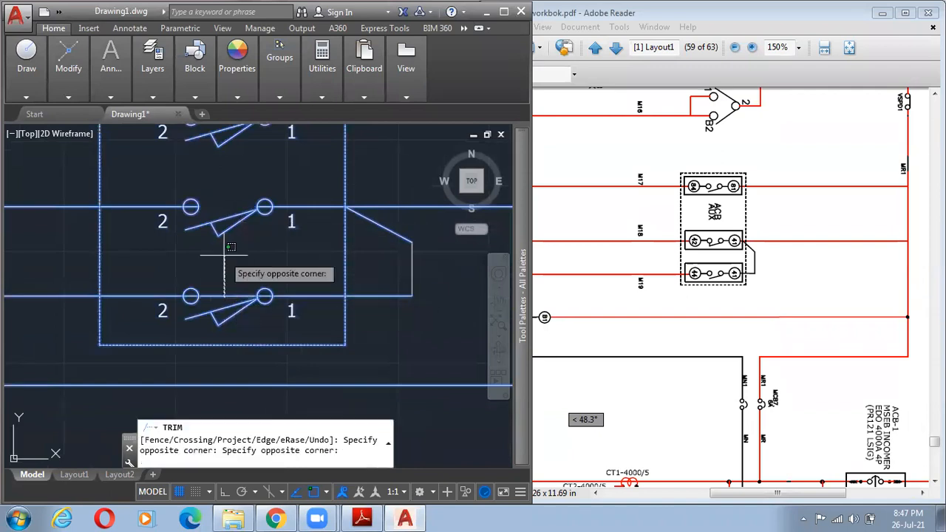
left_click(227, 264)
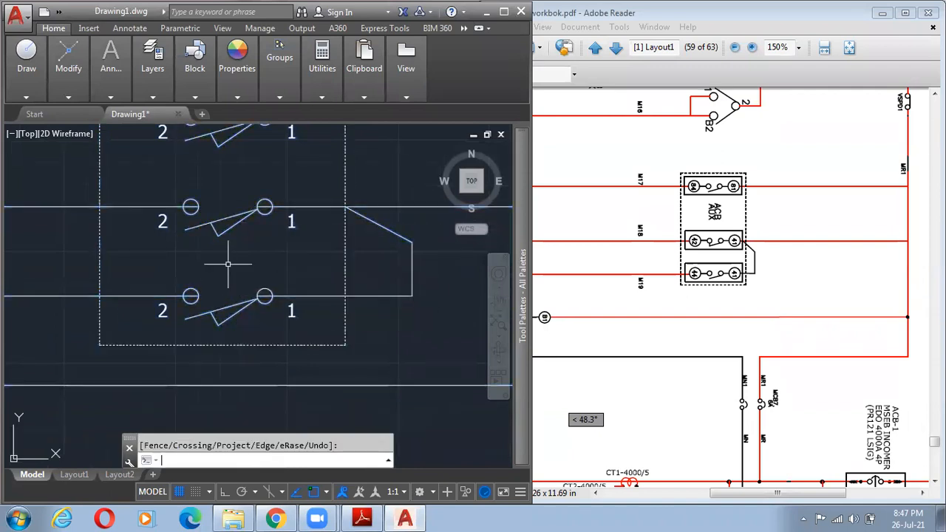
key("Escape")
- Shorten the upper incoming line so that it ends at the centre of the upper contact's terminal 2 circle
middle_click_drag(228, 264, 284, 281)
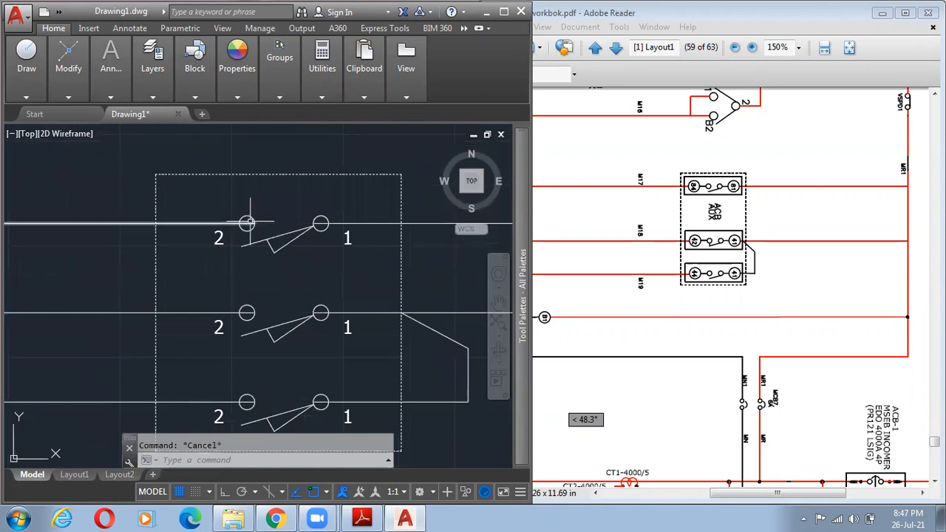
scroll(247, 221, "up", 8)
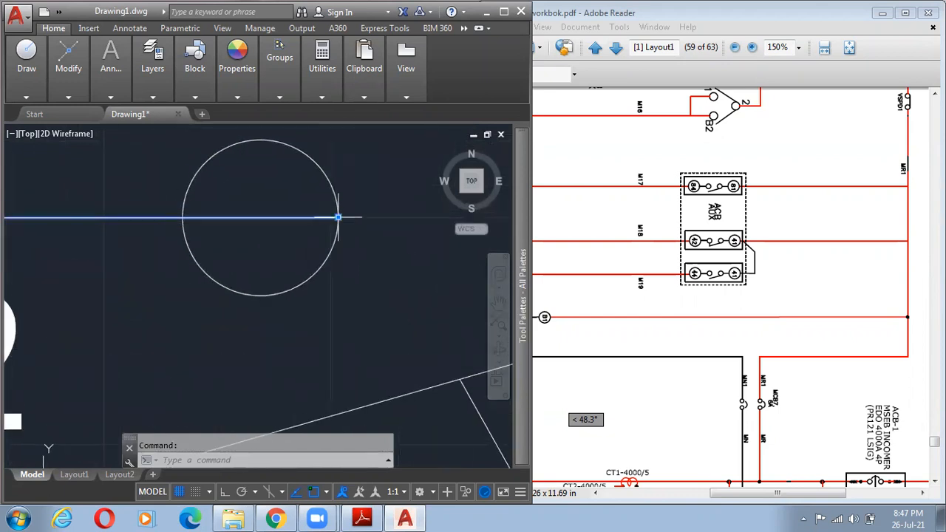
left_click(338, 218)
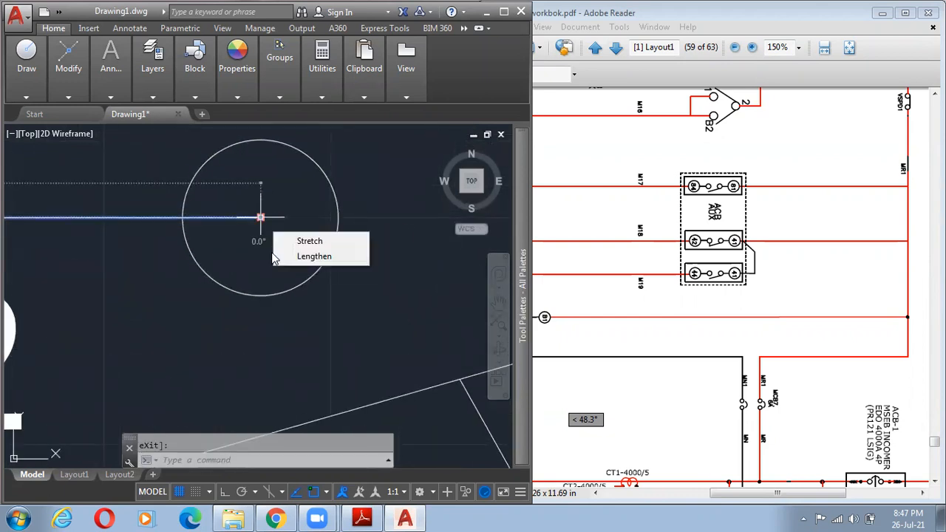
scroll(274, 259, "down", 10)
key("Escape")
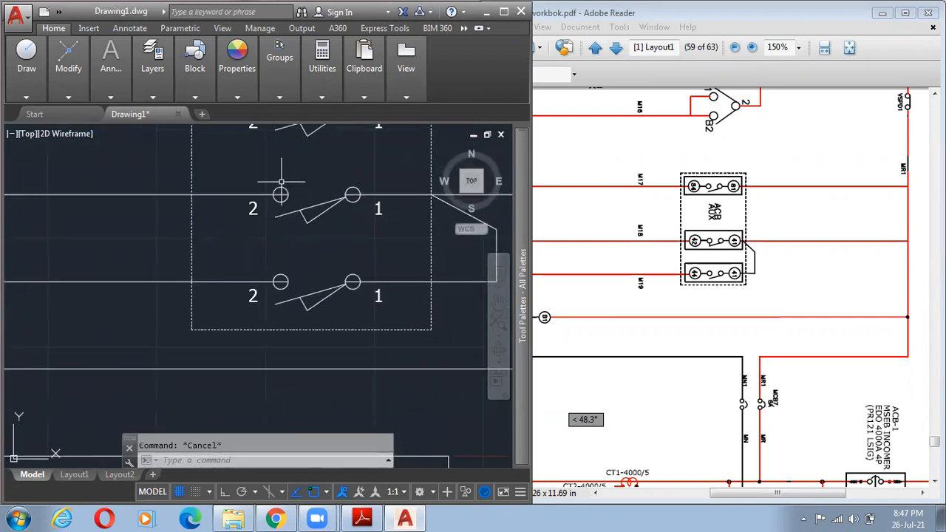
- Pull the middle incoming line's end back to the centre of the middle contact's terminal 2 circle
left_click(275, 195)
scroll(277, 196, "up", 6)
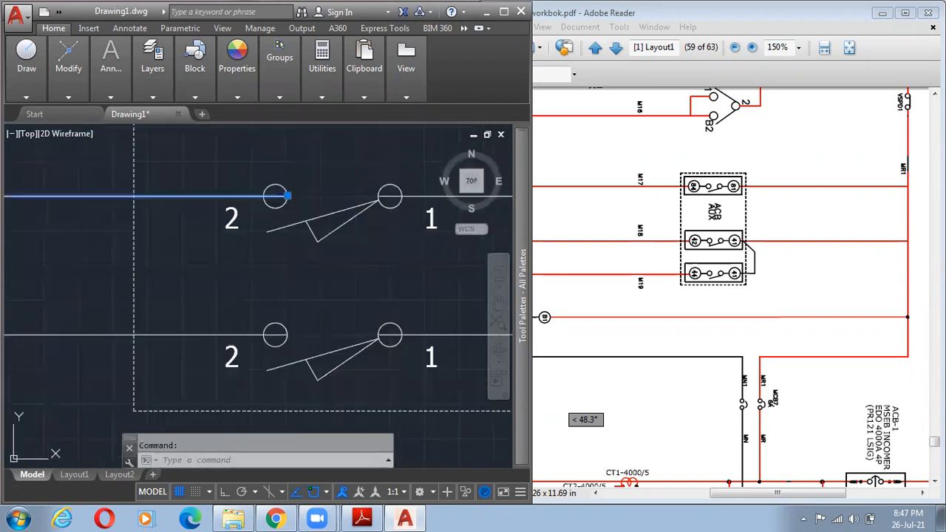
left_click(283, 202)
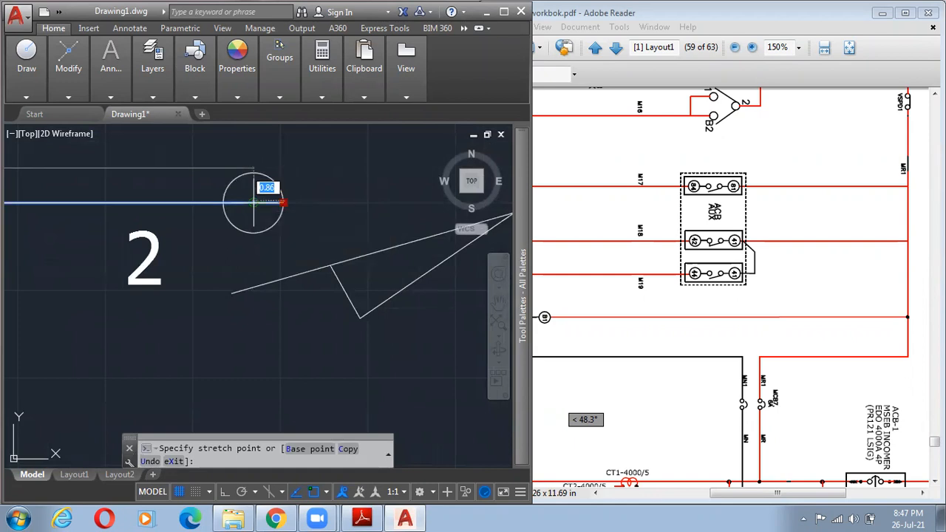
left_click(254, 203)
scroll(254, 203, "down", 3)
- Pull the lowest incoming line's end back to the centre of the lowest contact's terminal 2 circle
left_click(355, 258)
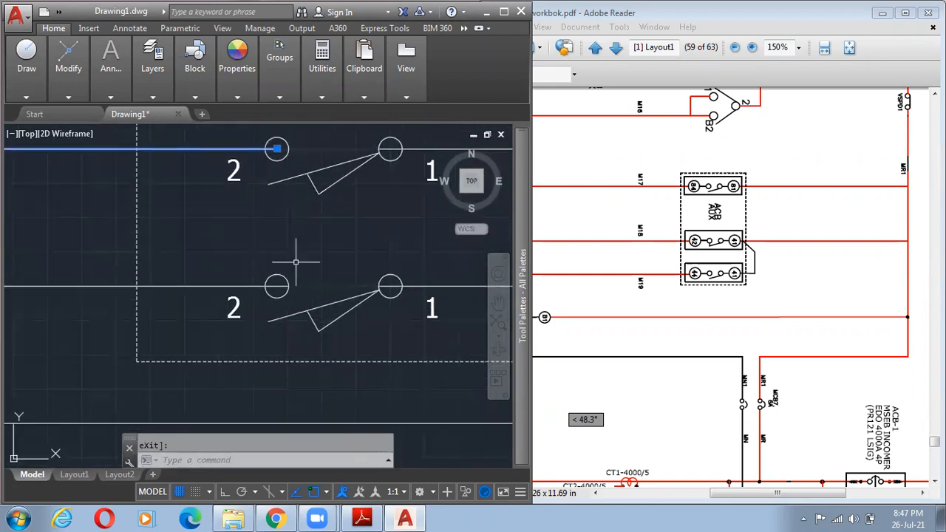
left_click(279, 284)
scroll(286, 289, "up", 5)
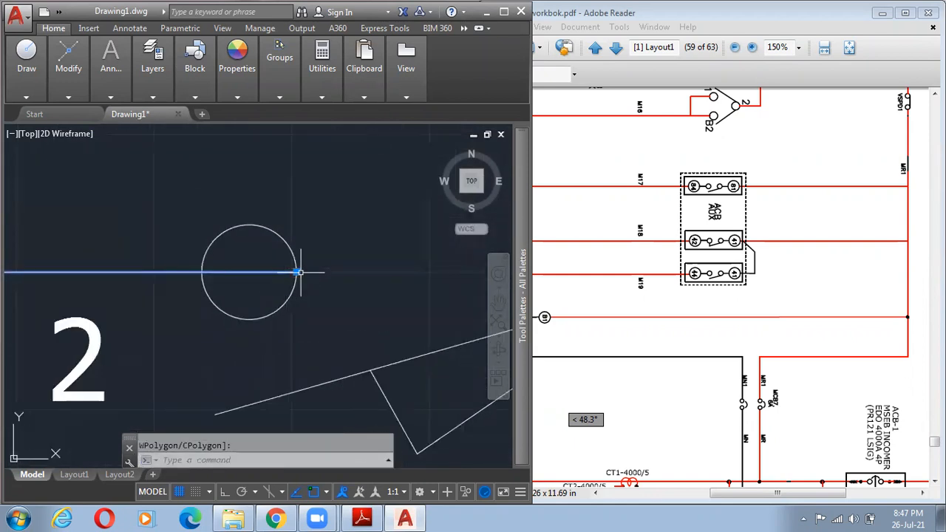
left_click(295, 272)
left_click(250, 272)
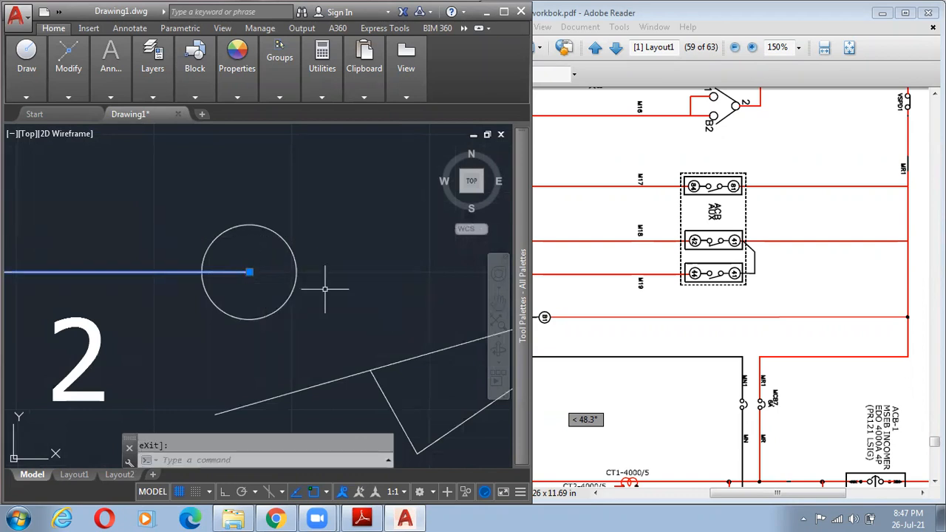
scroll(323, 281, "down", 4)
middle_click_drag(362, 290, 315, 298)
key("Escape")
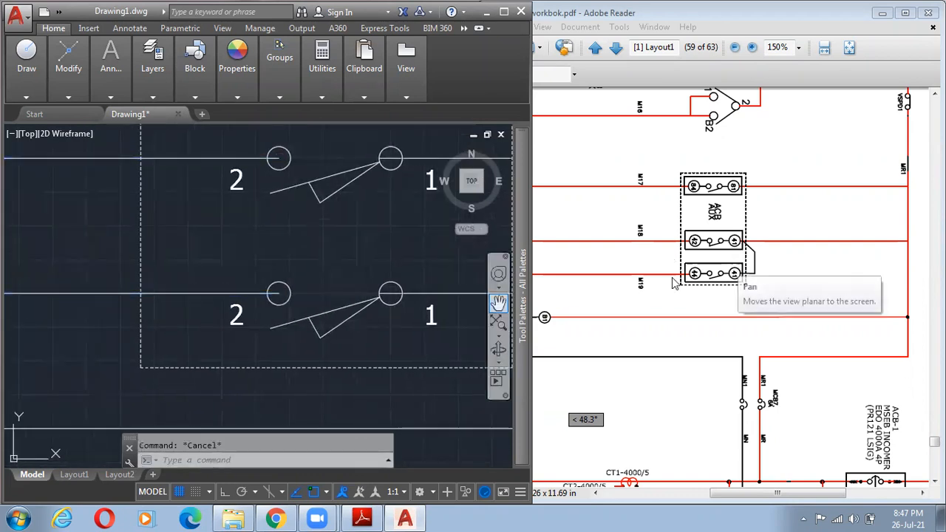
- Draw a rectangle around the upper contact symbol and its 1 and 2 labels, inside the dashed box
scroll(402, 271, "up", 2)
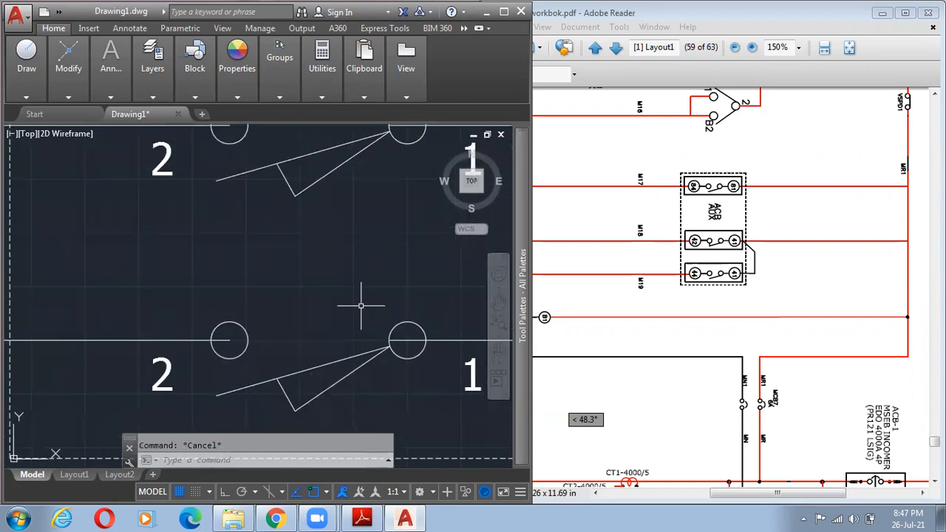
scroll(363, 304, "down", 5)
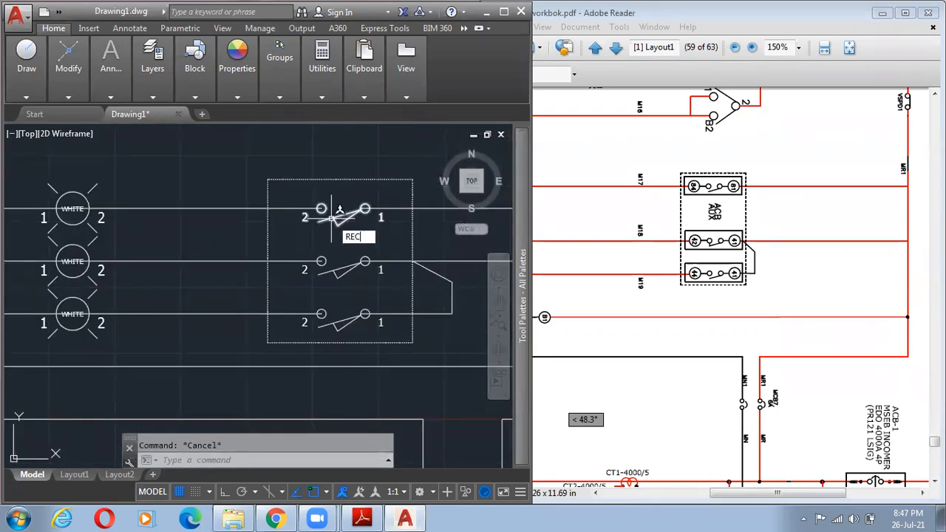
type("REC")
key("Return")
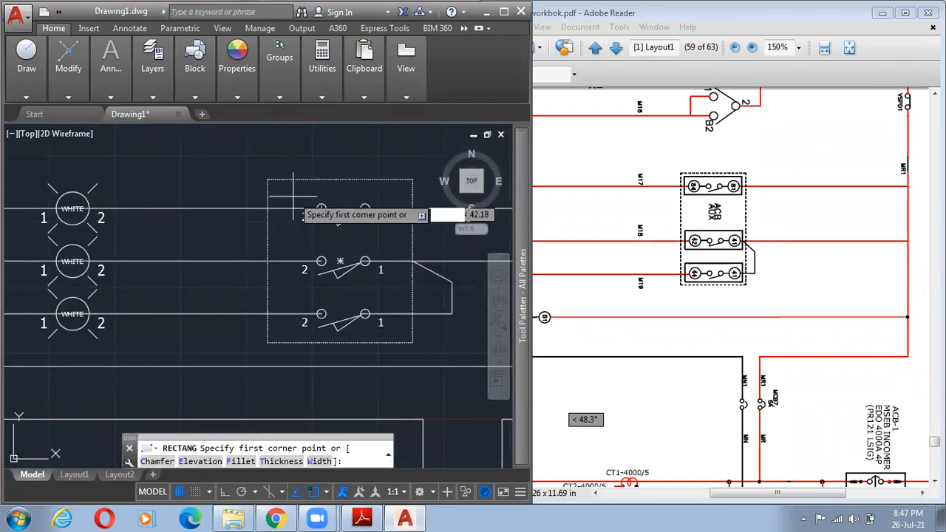
left_click(285, 192)
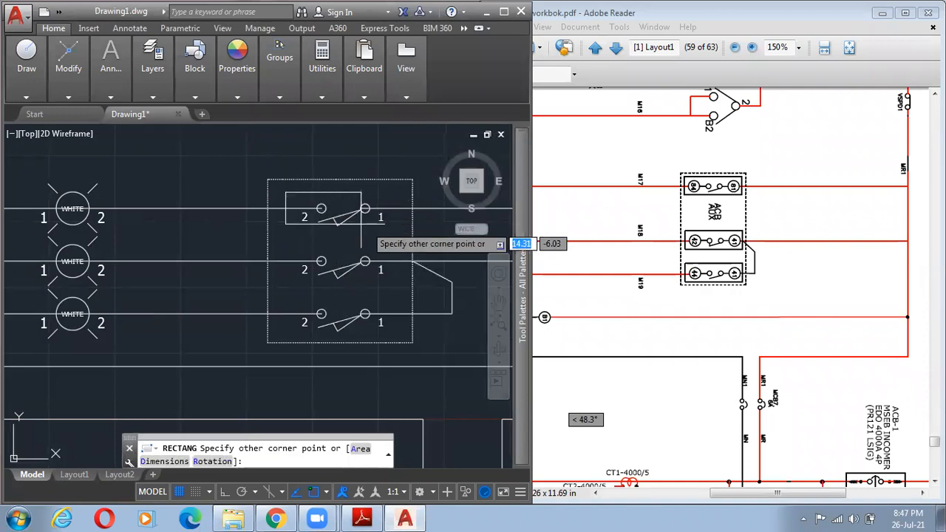
middle_click(392, 235)
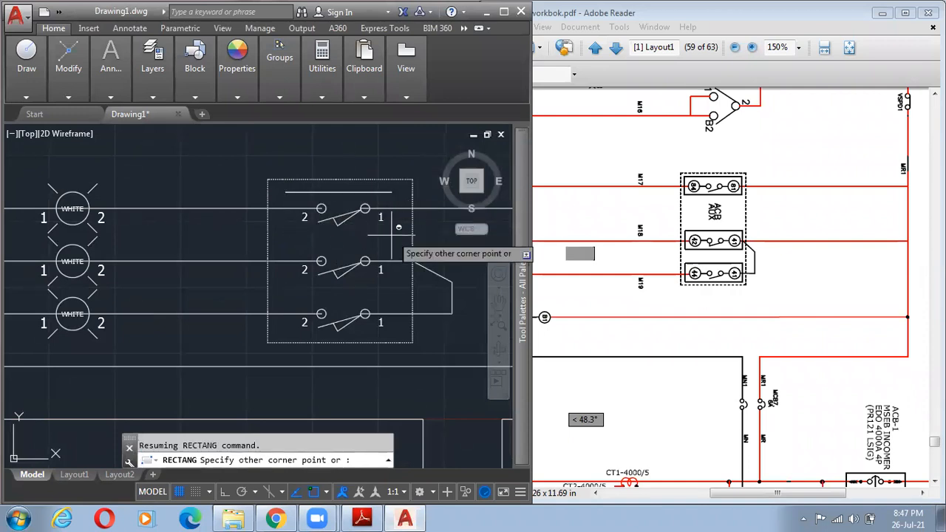
left_click(392, 235)
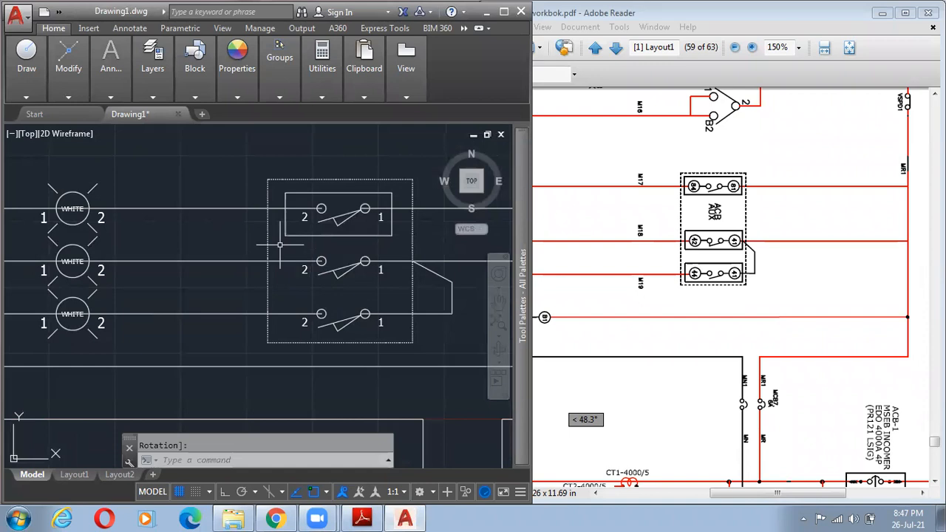
- Try to draw a rectangle around the middle contact symbol, and erase that rectangle
key("Return")
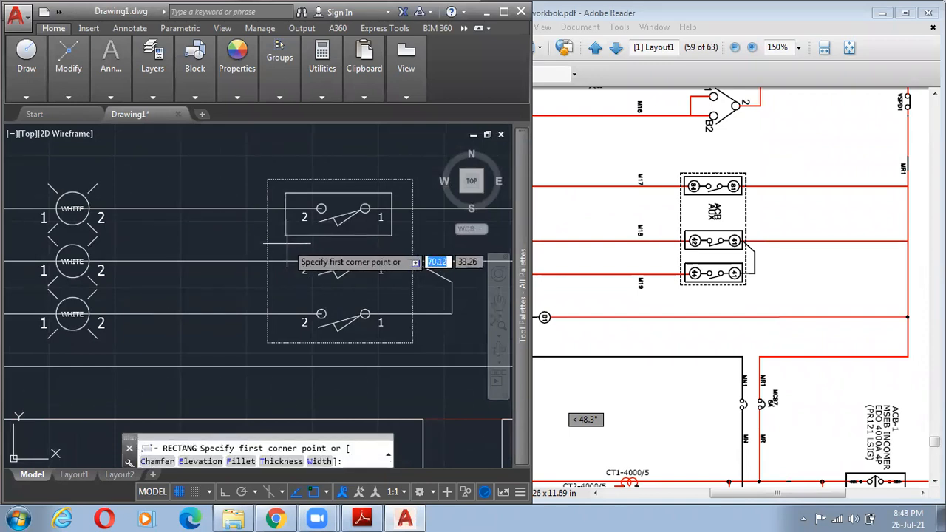
left_click(286, 242)
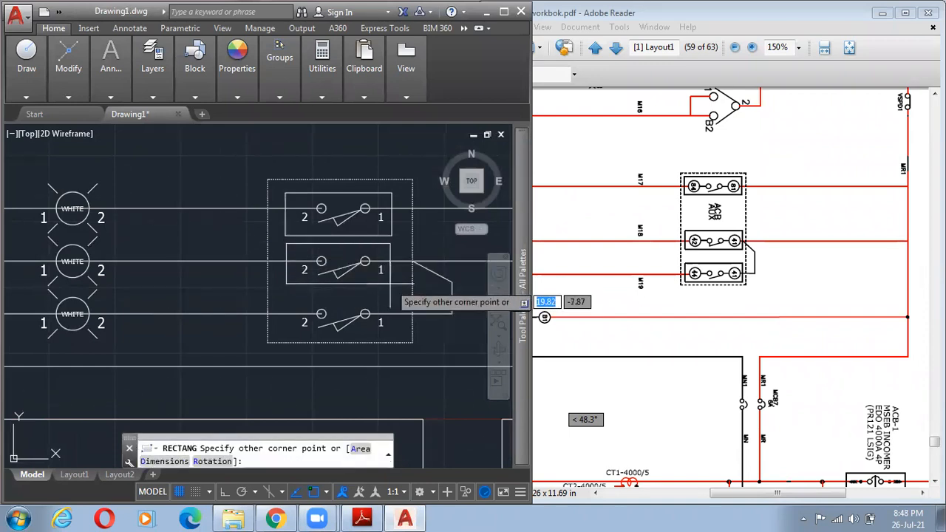
left_click(378, 273)
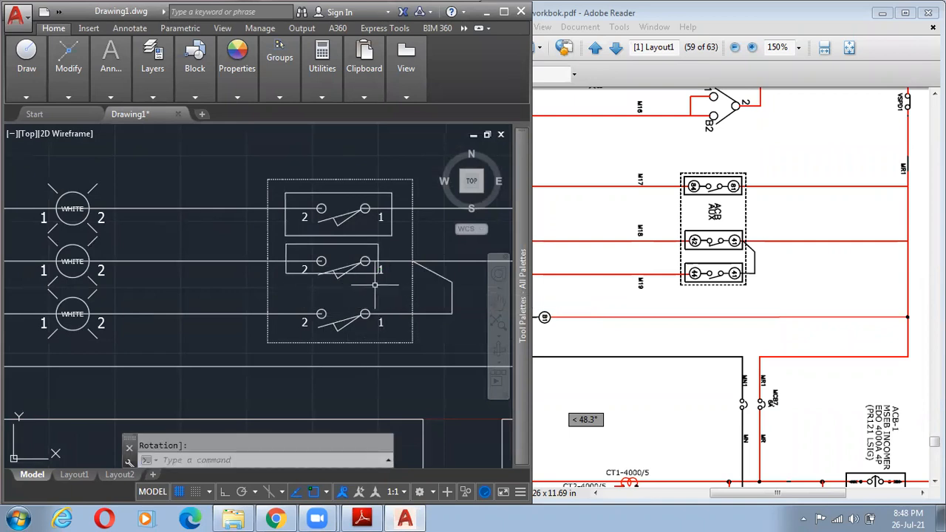
left_click(372, 272)
key("Delete")
- Try again to frame the middle contact with a rectangle starting slightly lower, and erase this second attempt
type("REC")
key("Return")
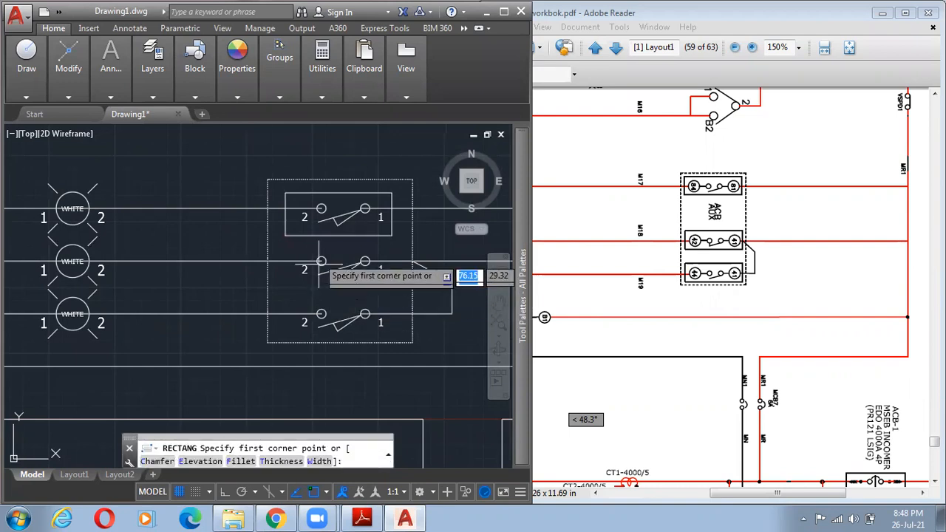
left_click(287, 249)
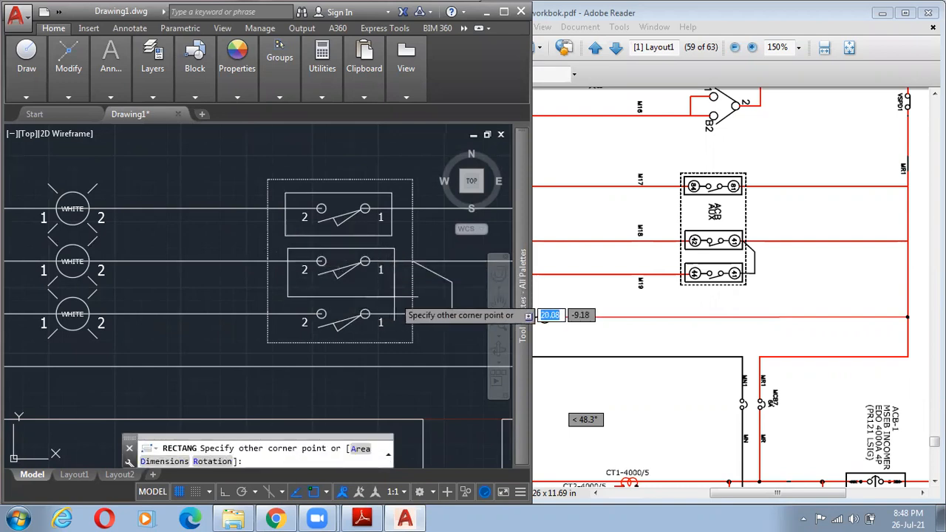
left_click(379, 274)
key("Escape")
left_click(358, 251)
left_click(359, 249)
left_click(355, 248)
key("Delete")
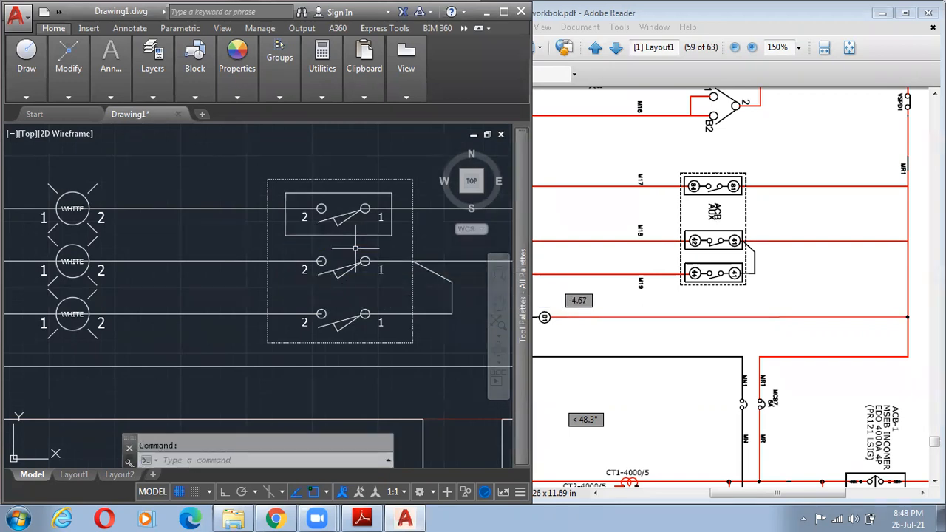
- Draw a rectangle about 7.9 units tall around the middle contact symbol and its 1 and 2 labels
type("REC")
key("Return")
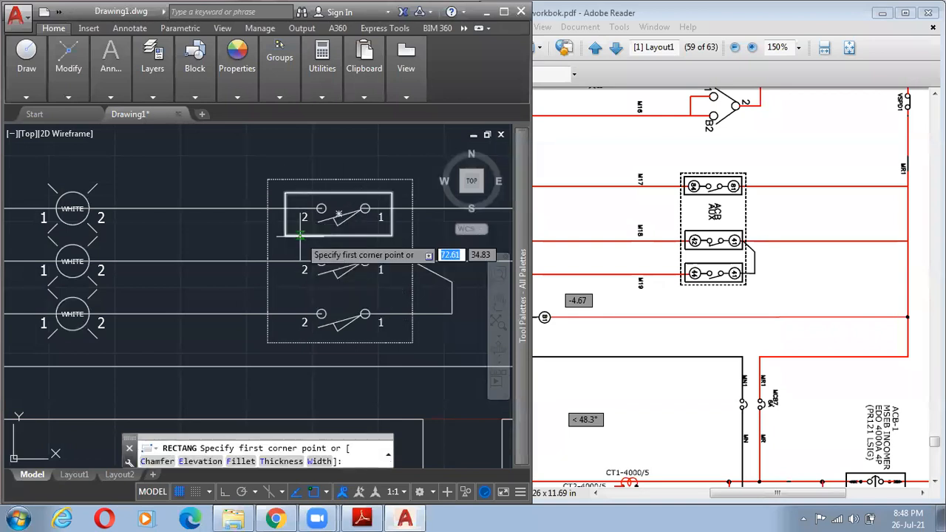
left_click(287, 292)
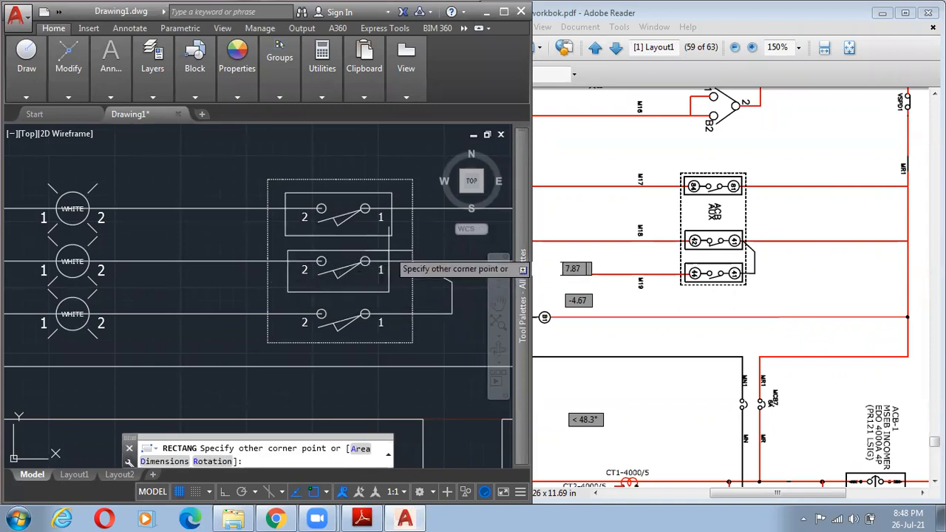
left_click(392, 251)
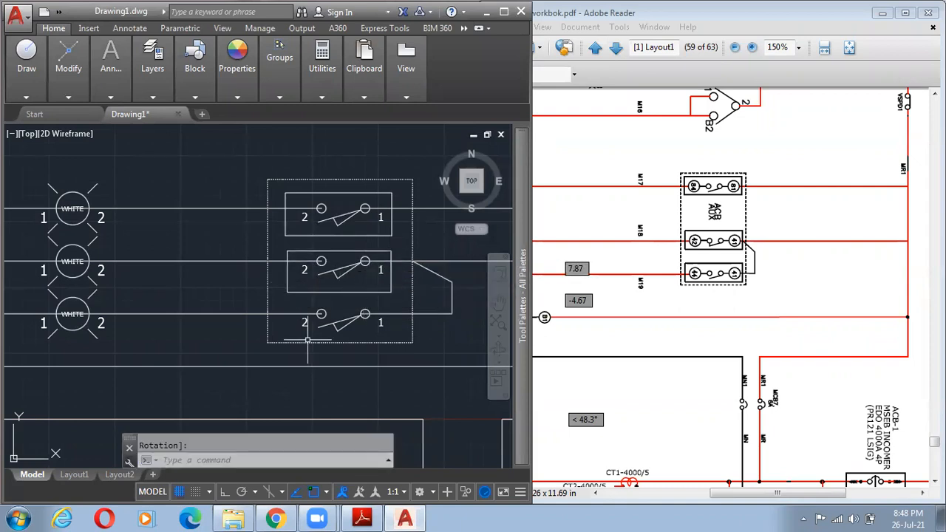
- Draw a rectangle about 19 by 7 units around the lowest contact symbol and its labels, inside the dashed box
key("Return")
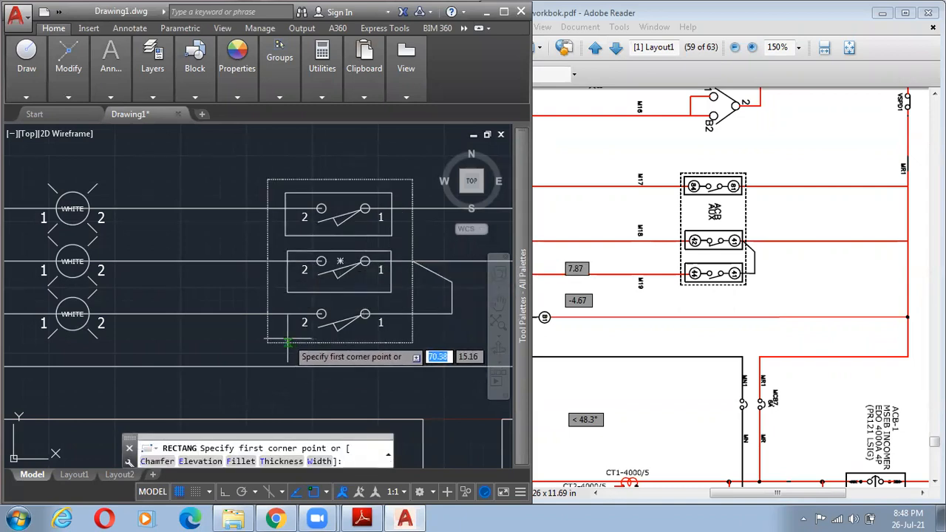
scroll(289, 339, "up", 5)
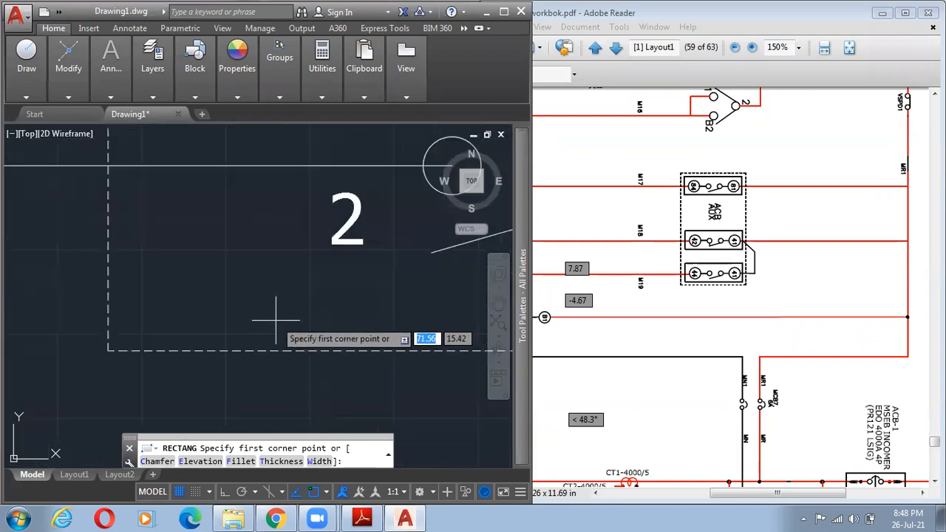
left_click(243, 309)
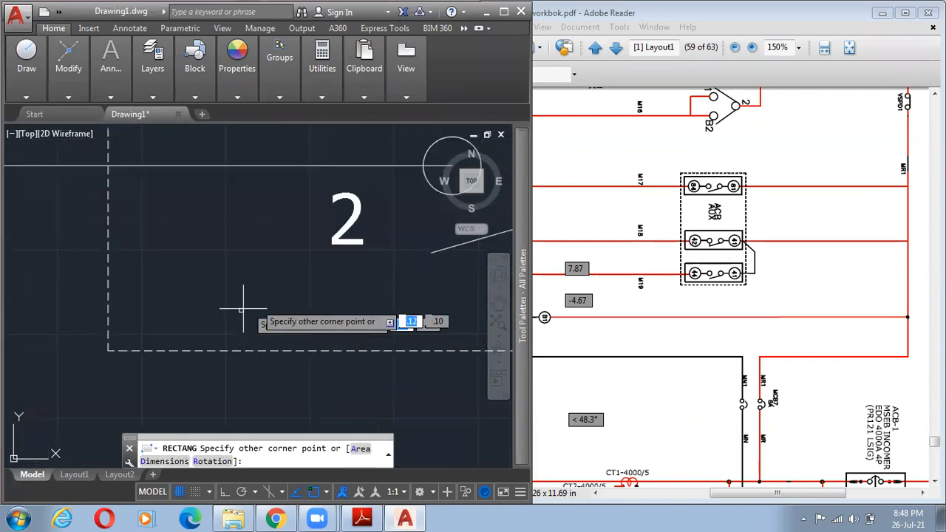
scroll(405, 280, "down", 5)
middle_click_drag(445, 272, 318, 293)
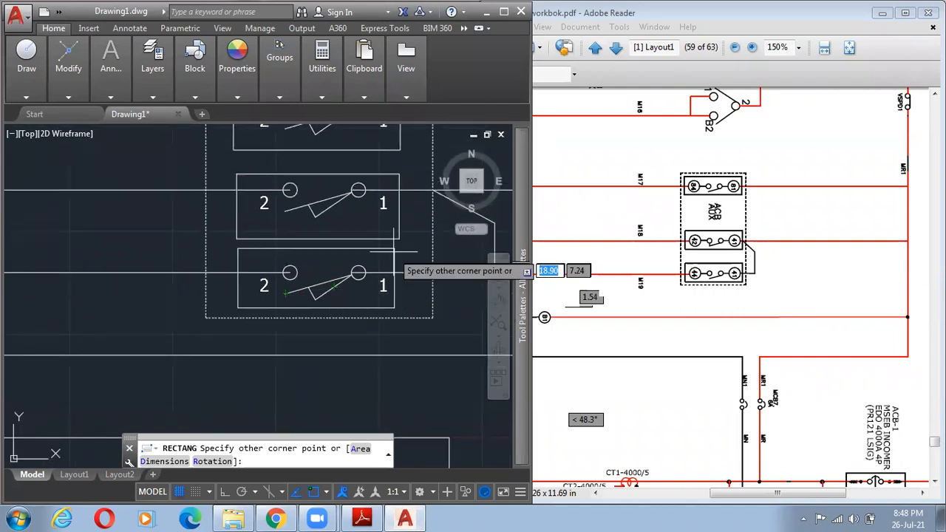
key("Escape")
scroll(384, 281, "down", 5)
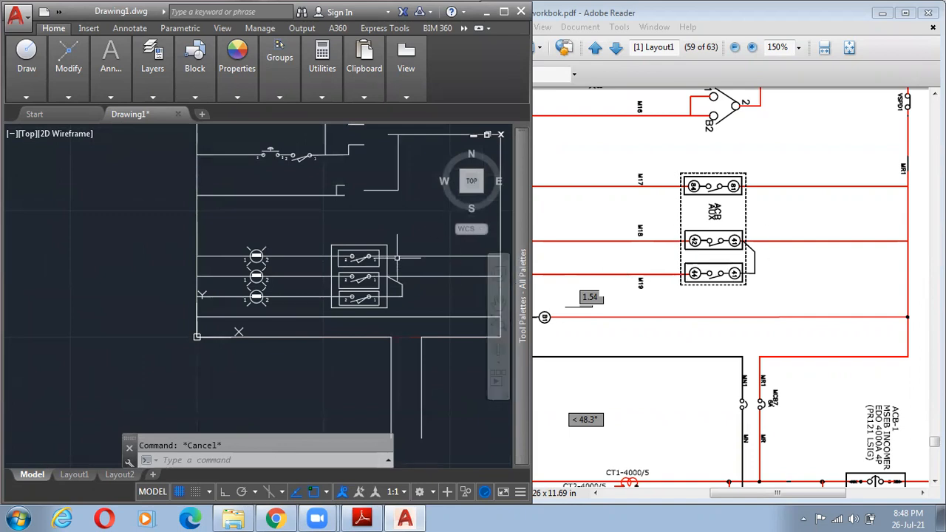
- Look through the imperial and metric samples of the Electrical tool palette, and switch to the High Intensity Discharge palette
scroll(397, 258, "up", 6)
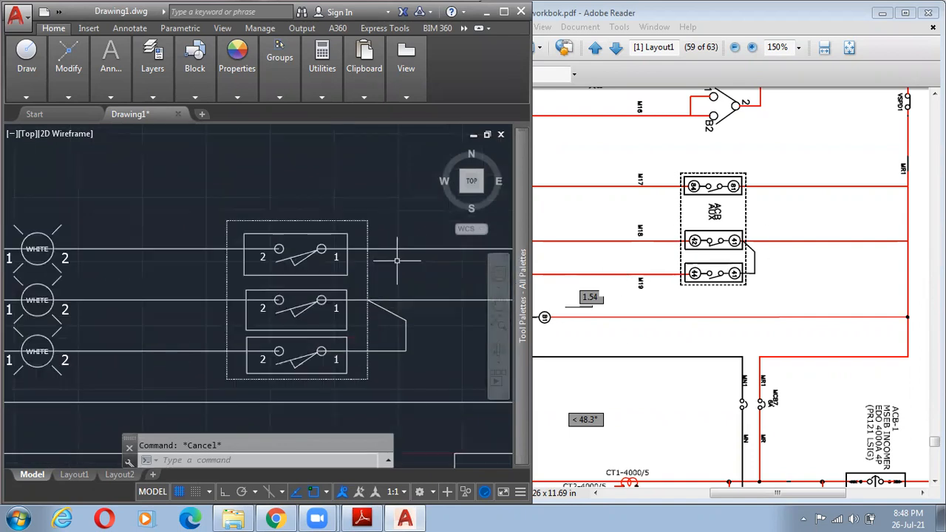
scroll(367, 259, "down", 2)
middle_click_drag(367, 260, 407, 274)
scroll(312, 275, "down", 4)
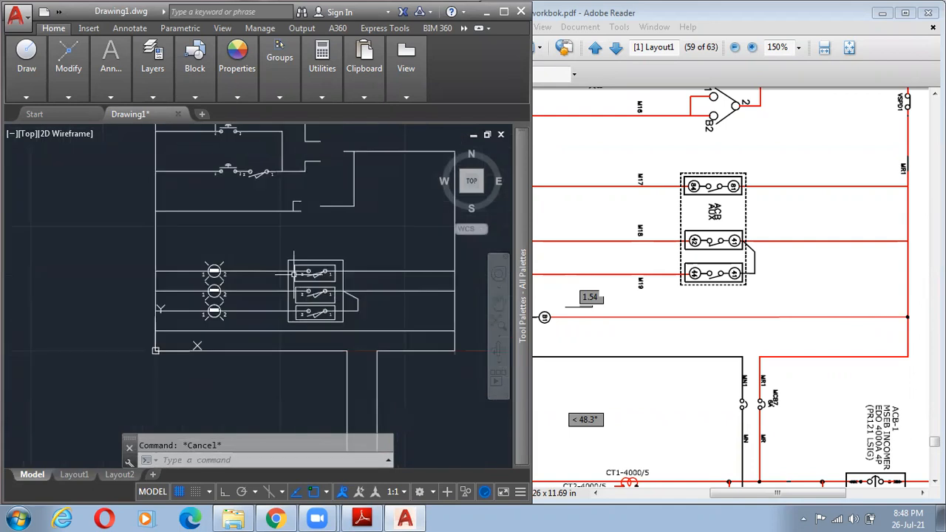
middle_click_drag(313, 276, 423, 301)
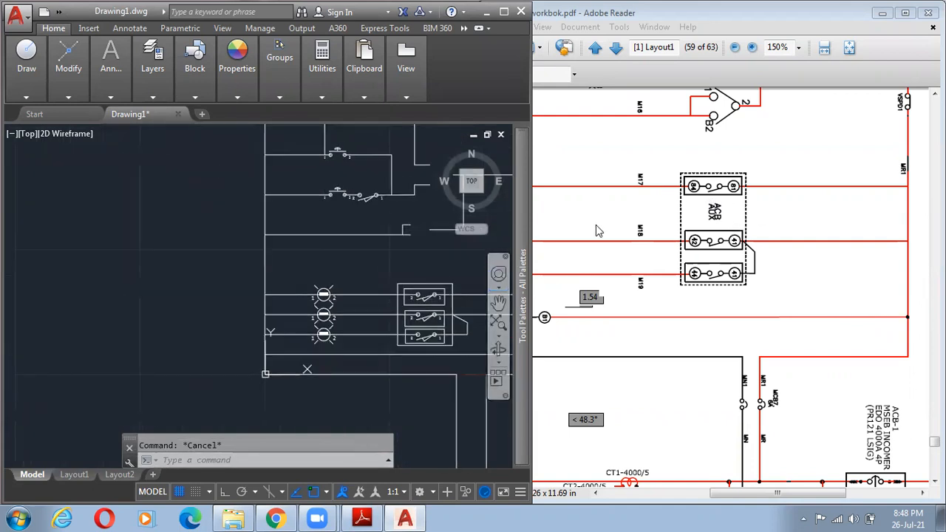
mouse_move(528, 279)
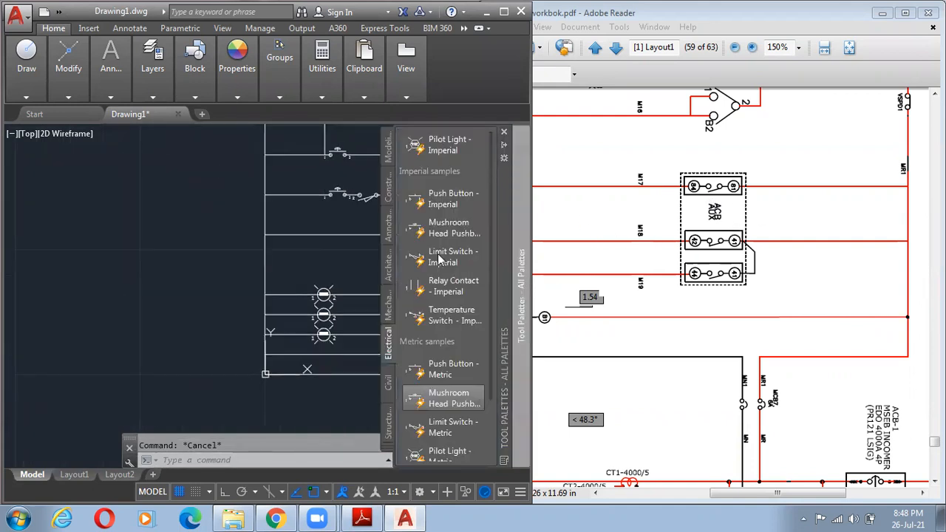
scroll(444, 447, "down", 2)
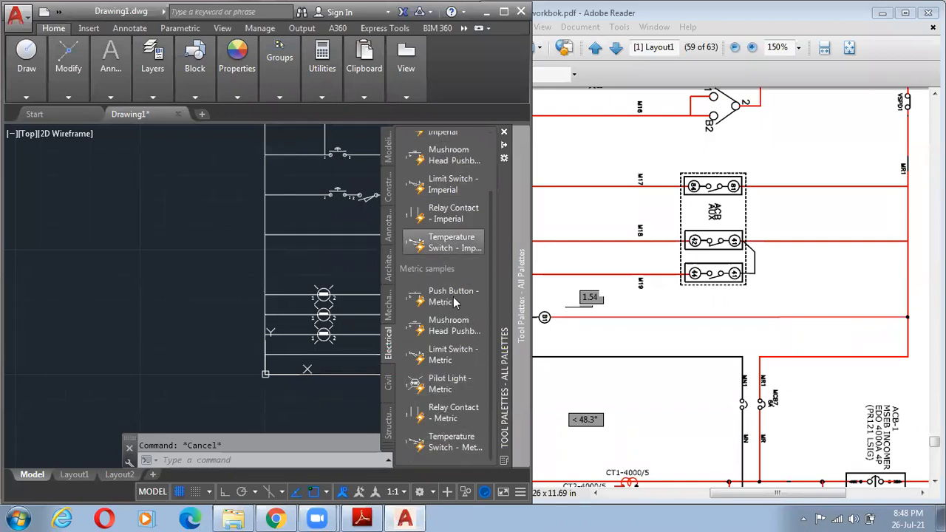
scroll(454, 301, "up", 2)
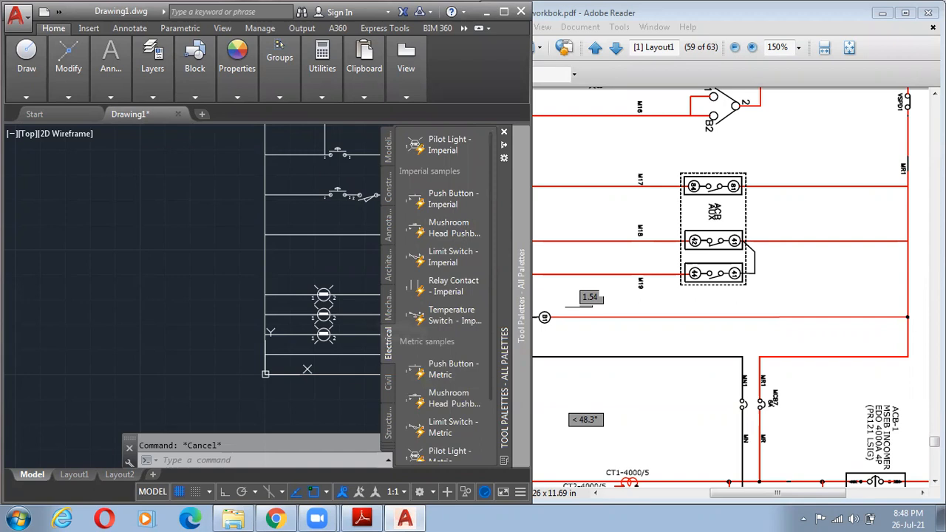
middle_click_drag(396, 275, 279, 275)
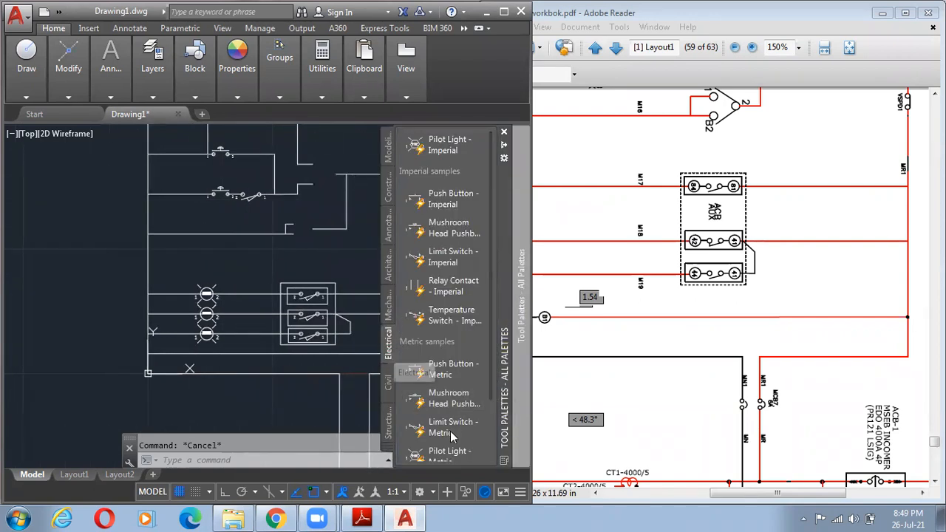
scroll(397, 444, "down", 2)
left_click(391, 448)
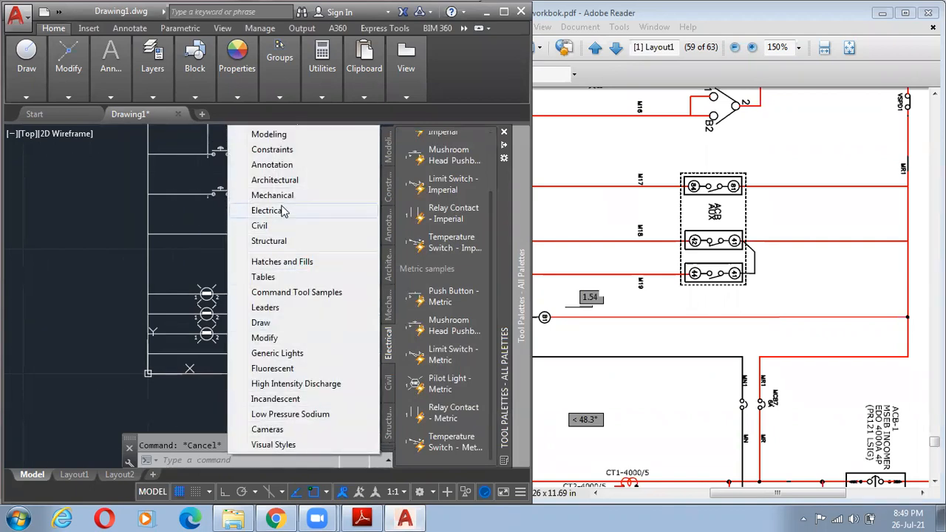
left_click(319, 385)
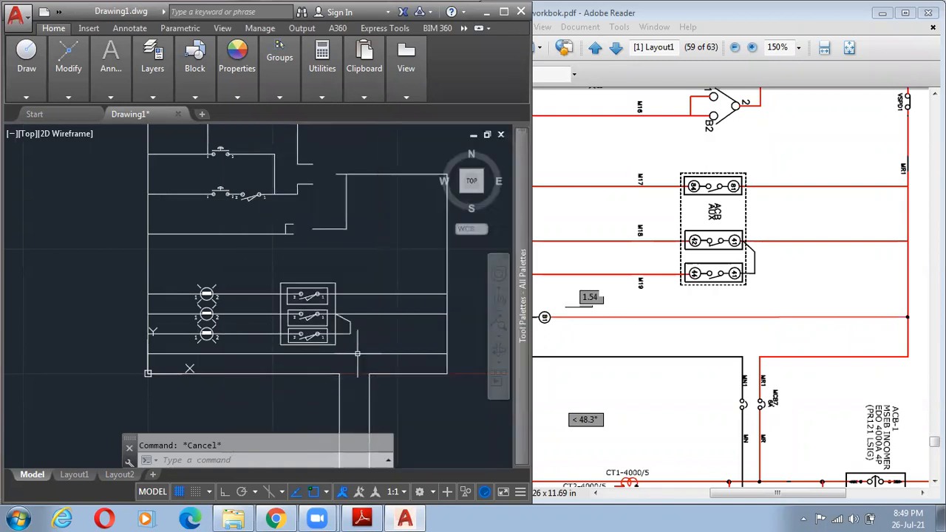
- Examine the lighting, Modify, Draw, Leaders and Tables palettes for a usable symbol, and return to the Electrical palette
mouse_move(521, 296)
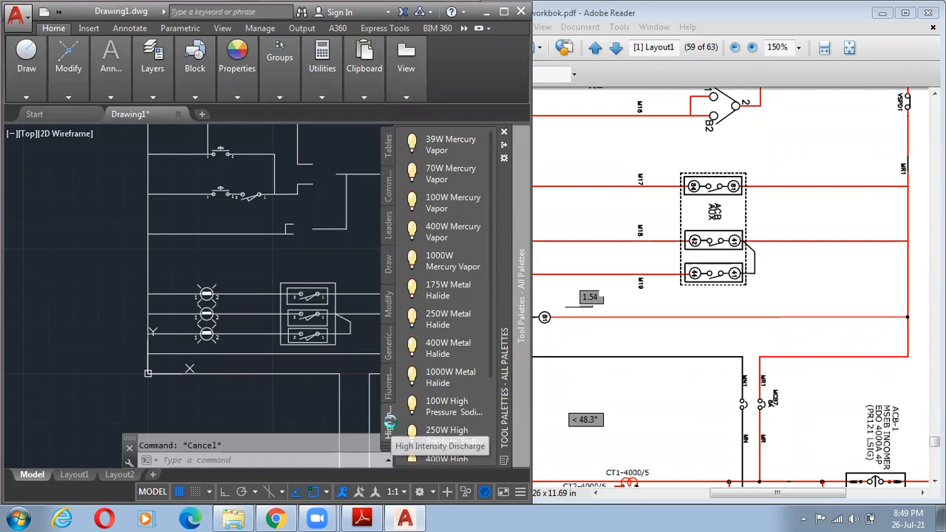
right_click(390, 388)
left_click(390, 377)
left_click(389, 336)
left_click(390, 303)
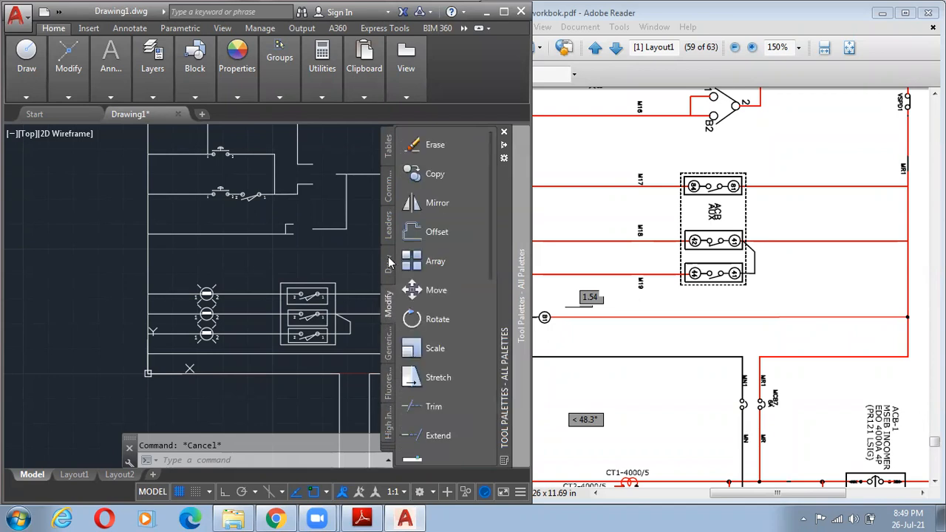
left_click(390, 263)
left_click(388, 225)
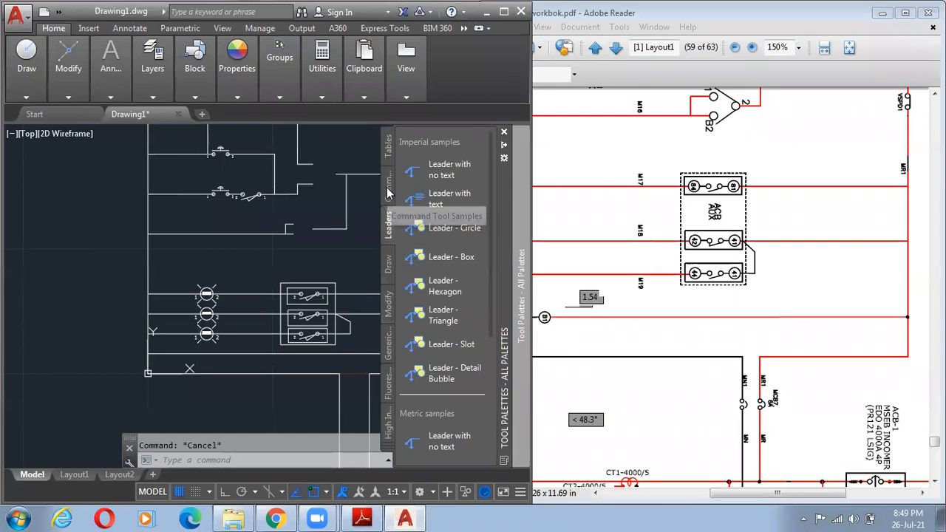
left_click(388, 151)
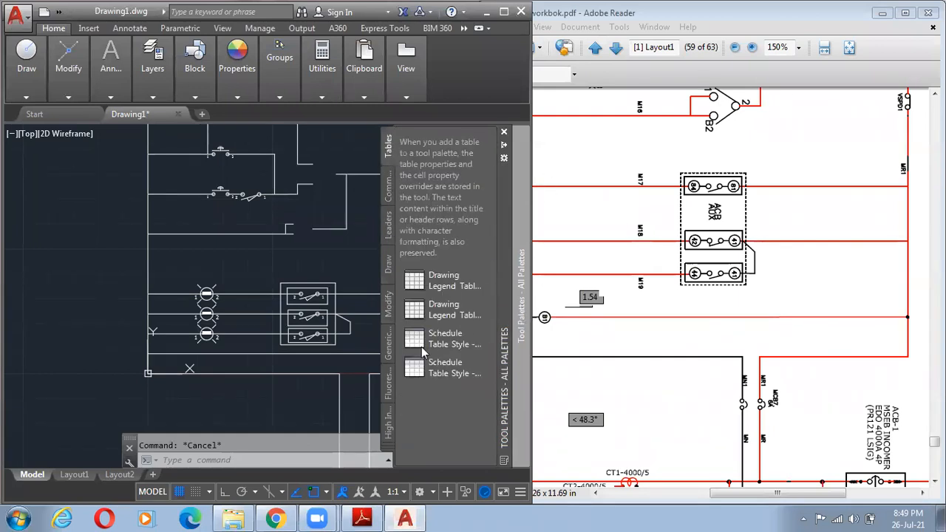
left_click(386, 418)
left_click(386, 418)
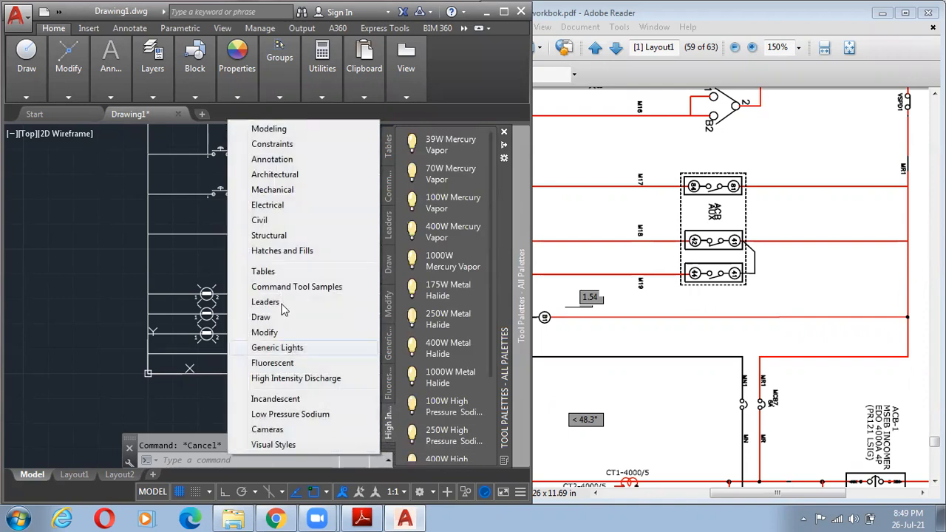
left_click(279, 210)
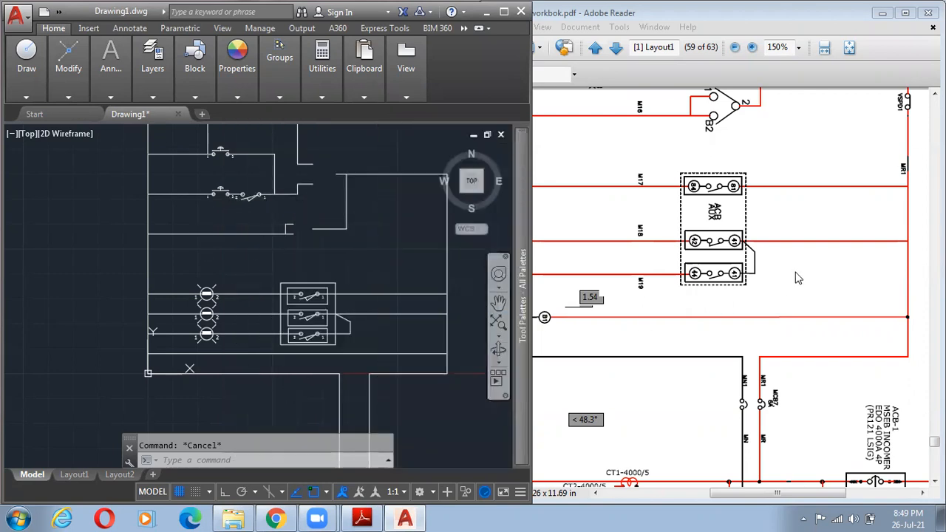
- Switch to Adobe Reader and examine the selector switch with terminals B1, B2 and 2 on page 59 of the workbook, enlarged to 400%
scroll(815, 250, "down", 4)
scroll(439, 239, "up", 6)
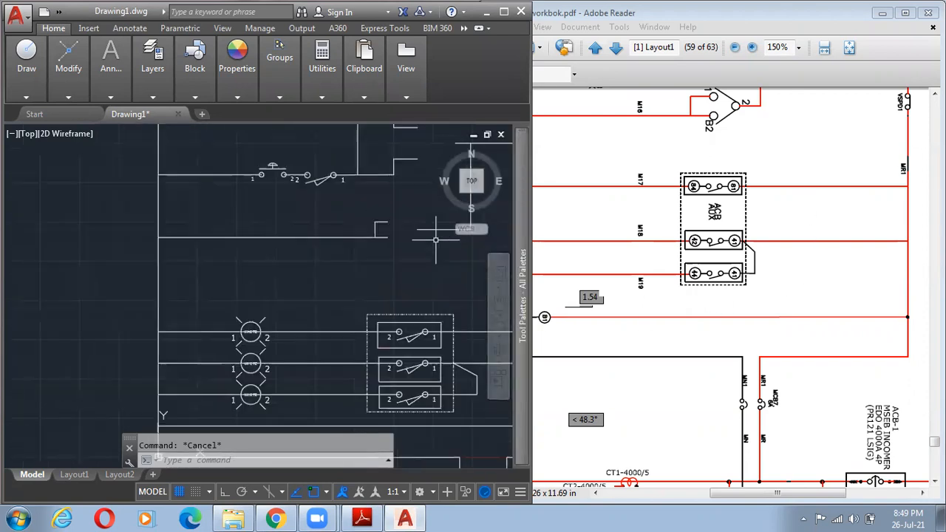
middle_click_drag(436, 236, 277, 332)
left_click(789, 161)
scroll(795, 192, "down", 10)
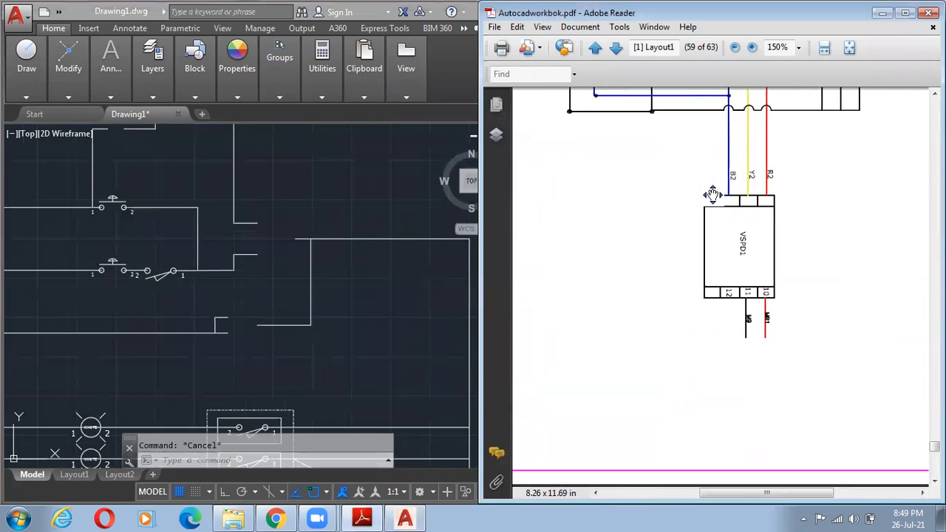
scroll(804, 222, "up", 3)
middle_click_drag(789, 243, 757, 326)
scroll(792, 292, "up", 6)
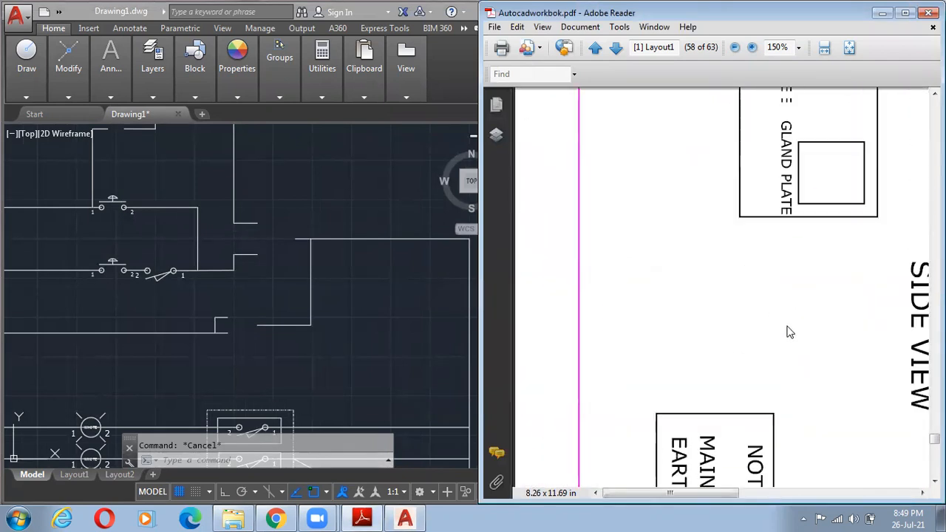
scroll(817, 335, "down", 5, "ctrl")
scroll(825, 314, "up", 2)
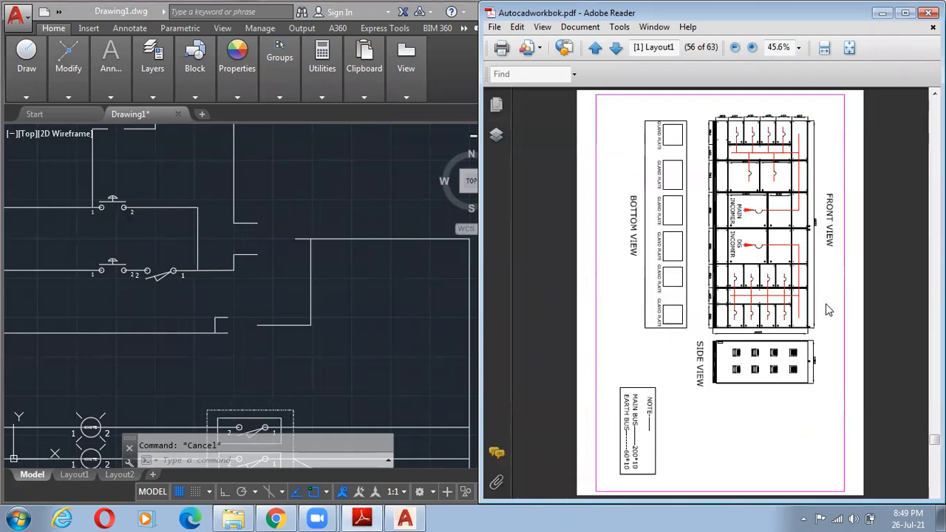
scroll(828, 311, "down", 1)
scroll(827, 305, "down", 2)
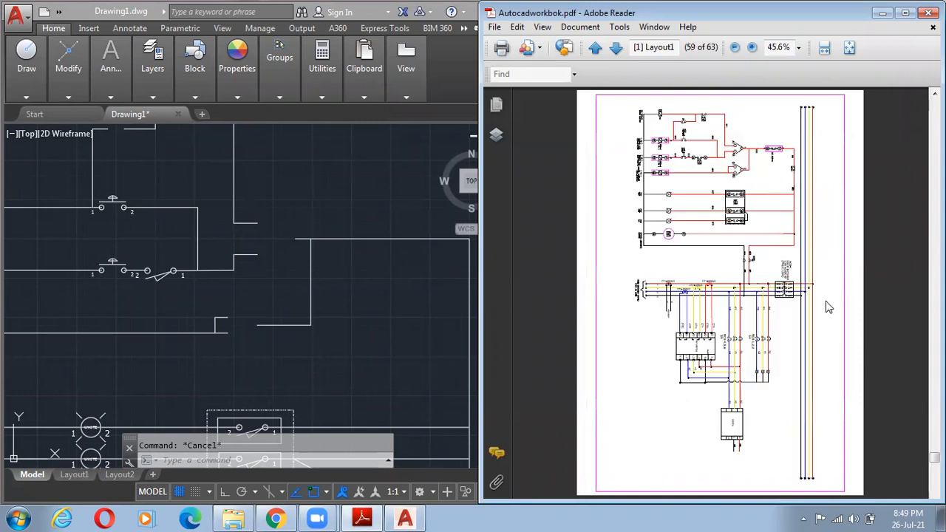
scroll(753, 223, "up", 8, "ctrl")
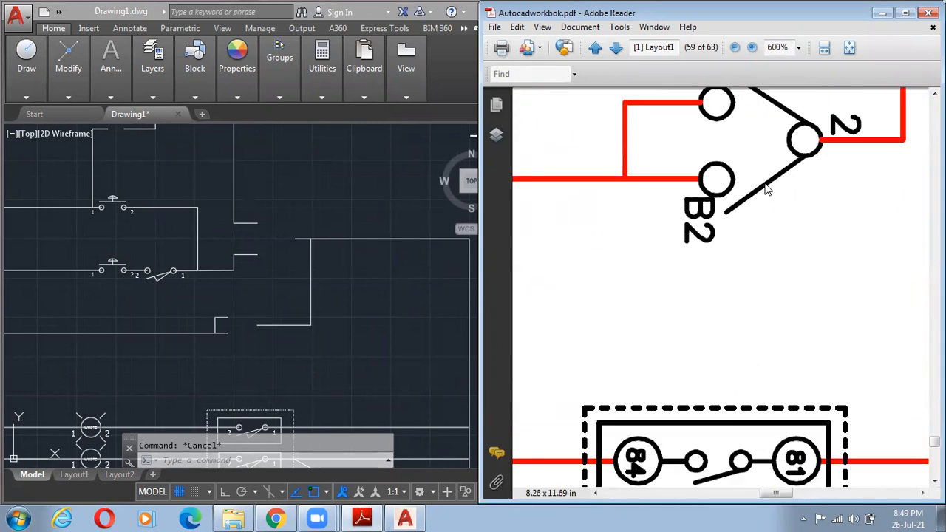
scroll(767, 272, "up", 2)
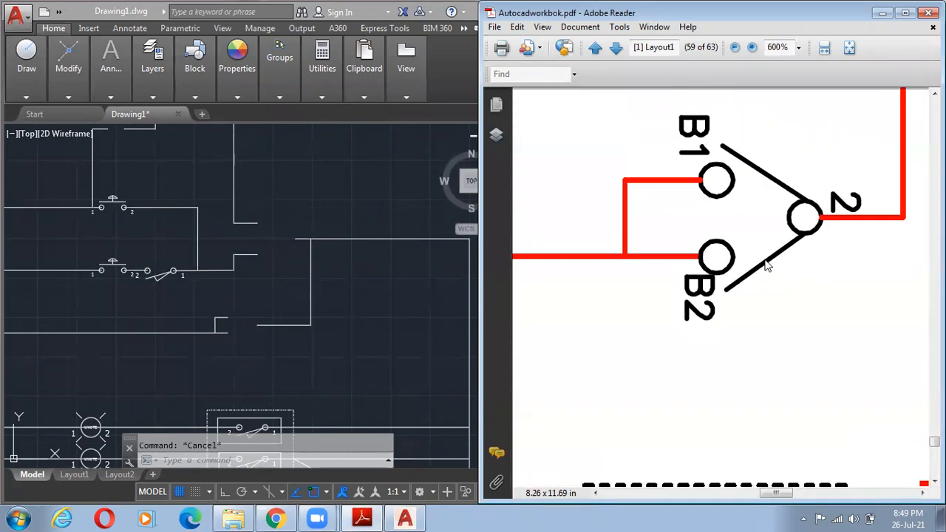
scroll(767, 267, "down", 1, "ctrl")
left_click(283, 220)
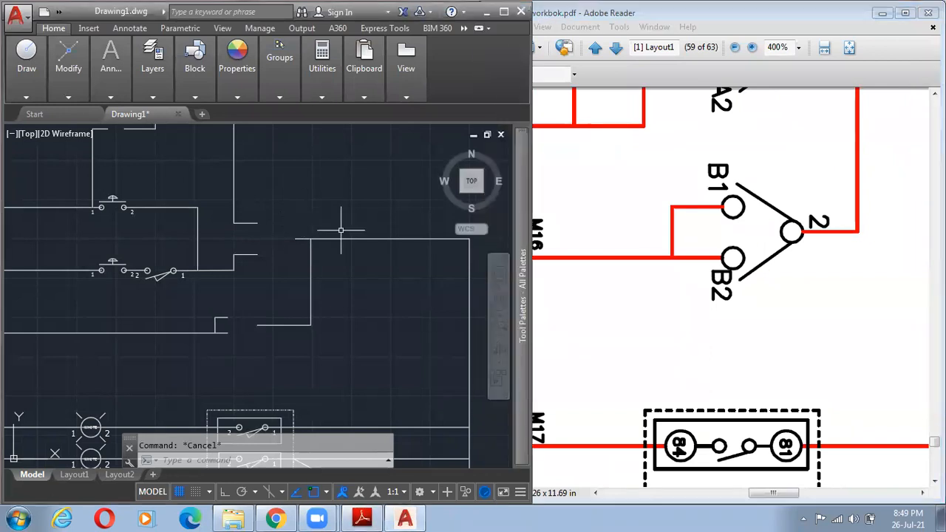
scroll(341, 230, "down", 5)
middle_click_drag(329, 238, 325, 269)
scroll(329, 263, "up", 2)
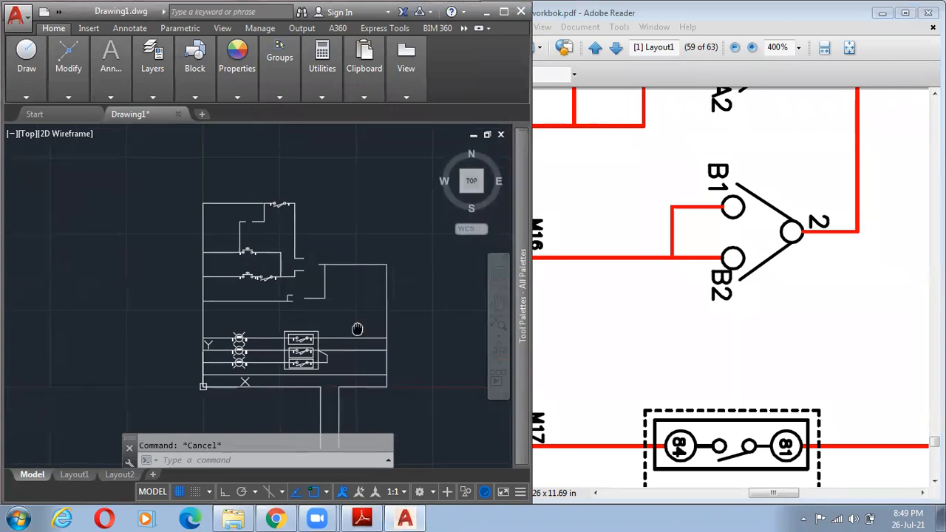
middle_click_drag(356, 341, 351, 326)
scroll(256, 374, "up", 6)
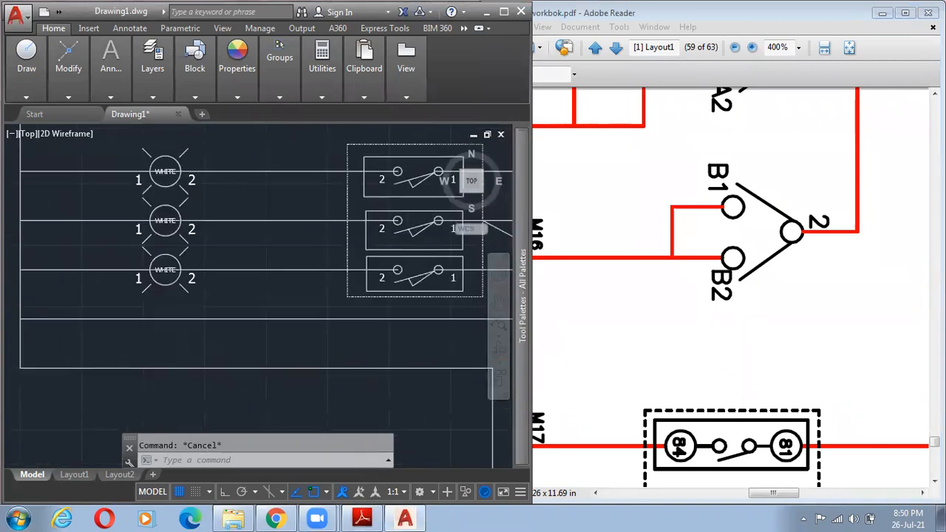
scroll(314, 243, "down", 6)
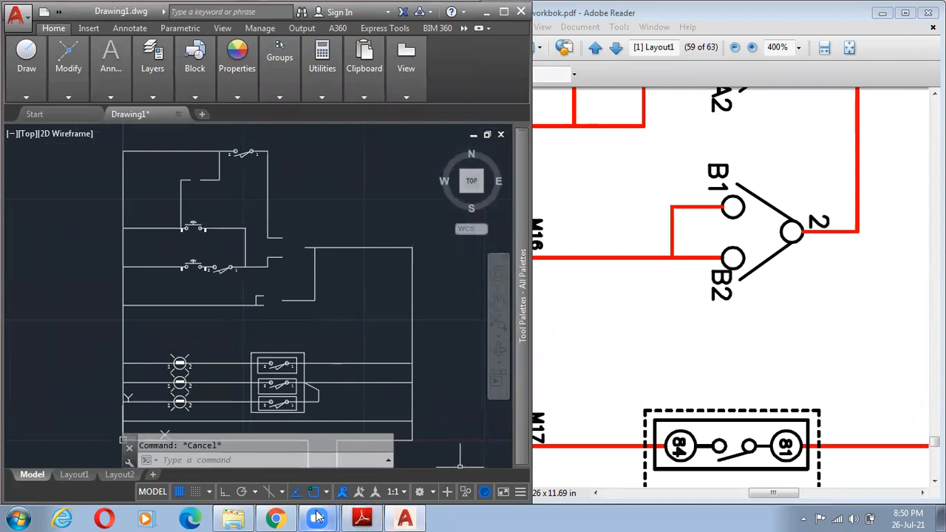
left_click(374, 516)
left_click(403, 518)
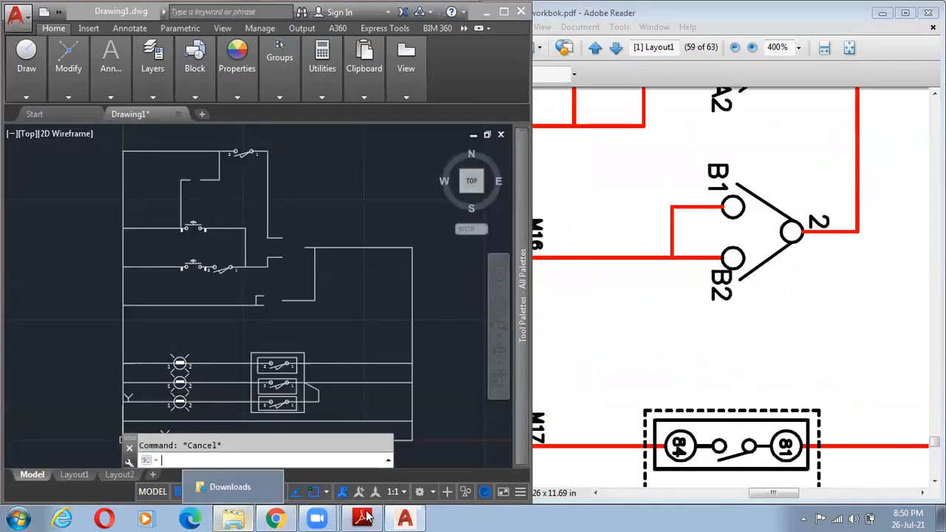
- Switch to AutoCAD and place trial Relay Contact - Metric and Temperature Switch - Metric symbols in the empty area beside the circuit, keeping the default terminal numbers
mouse_move(406, 518)
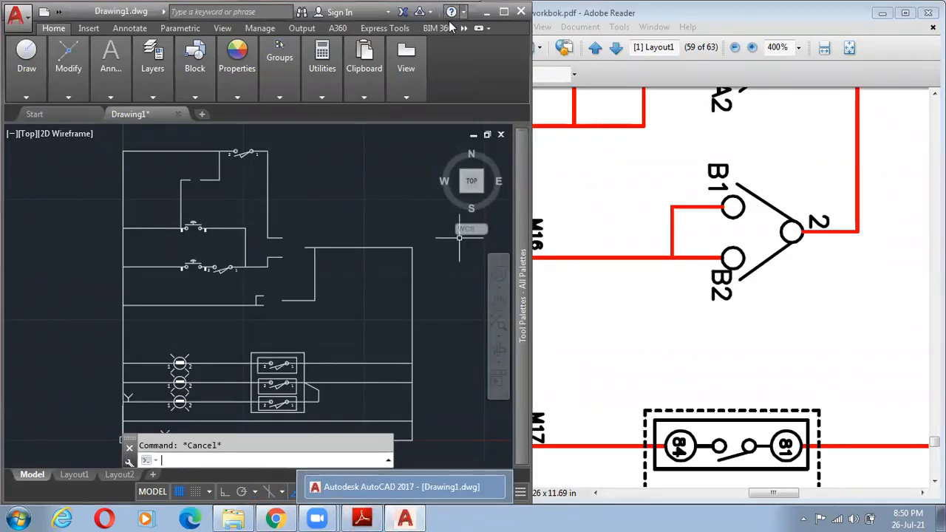
left_click(401, 487)
mouse_move(520, 309)
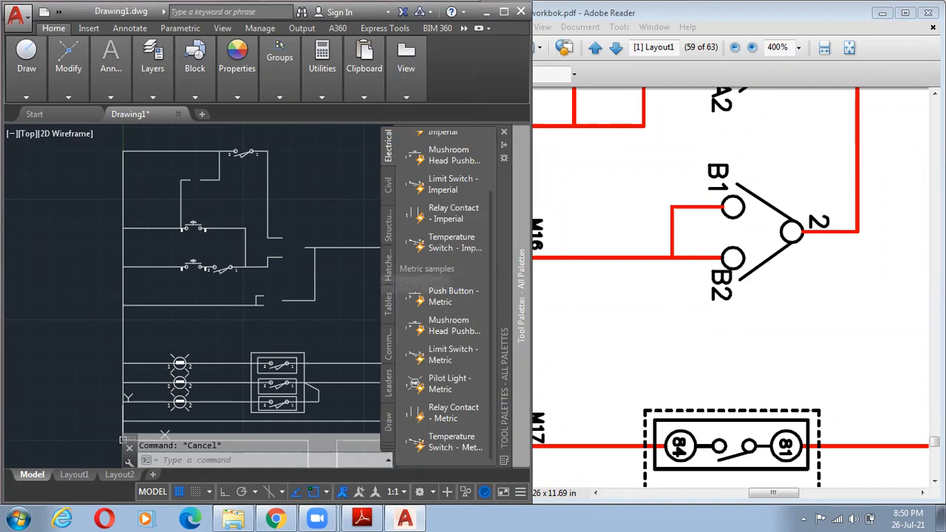
left_click(450, 381)
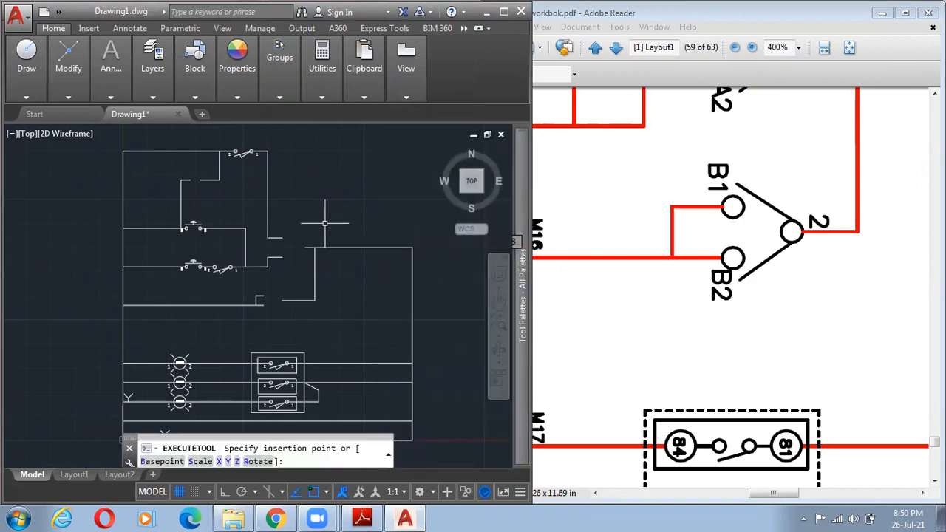
key("Escape")
mouse_move(522, 326)
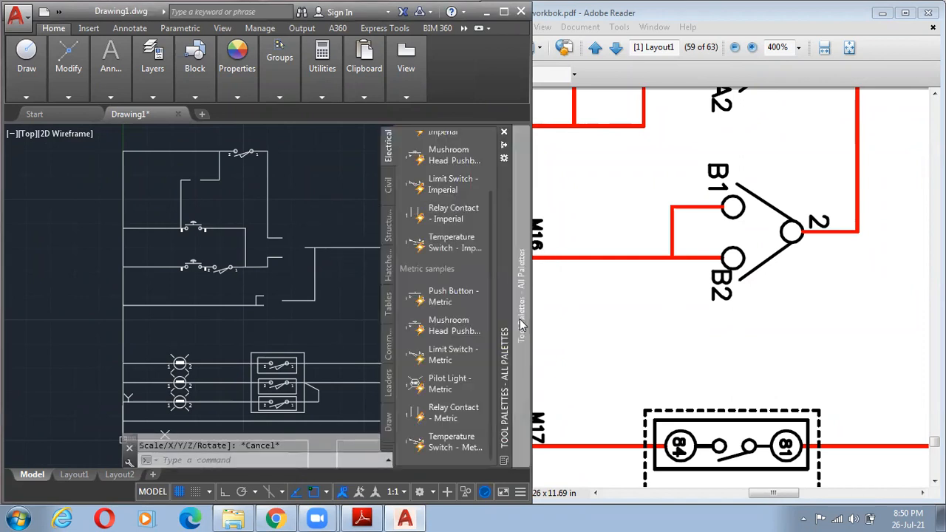
left_click(454, 414)
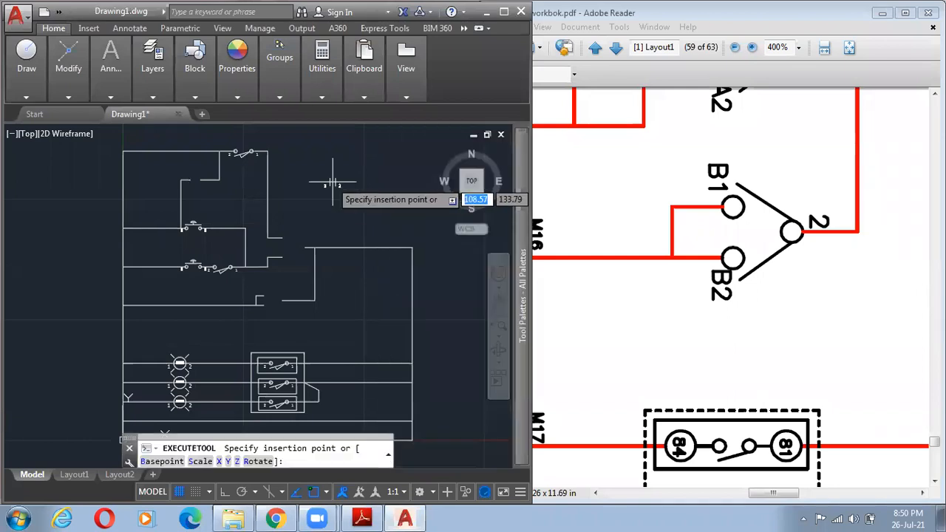
left_click(332, 177)
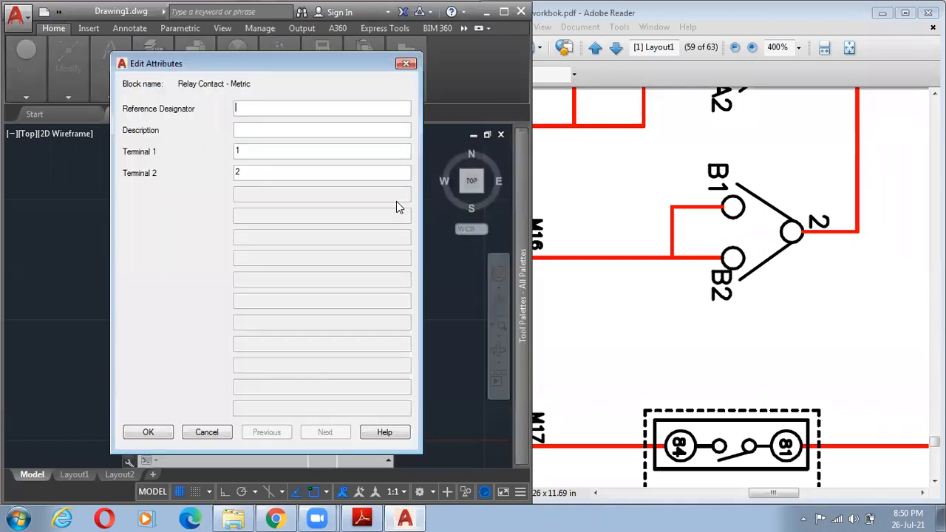
key("Return")
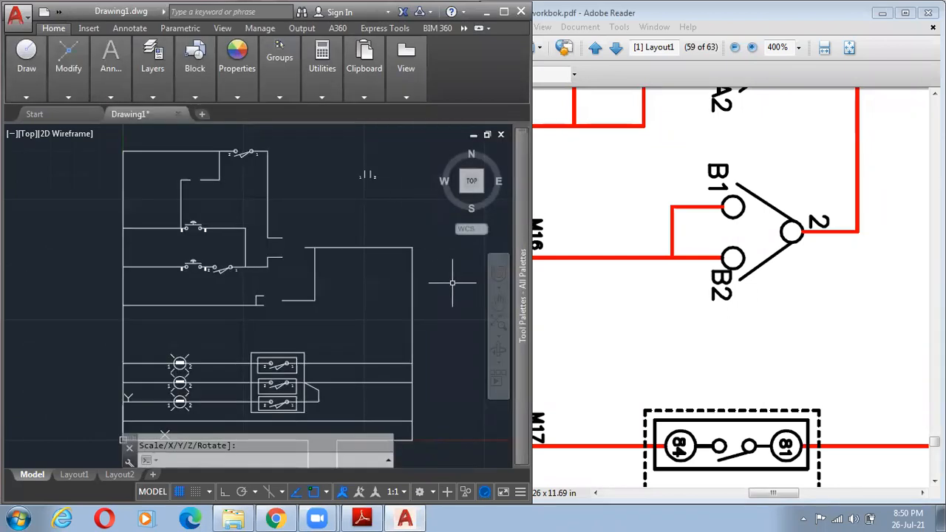
mouse_move(524, 337)
left_click(453, 448)
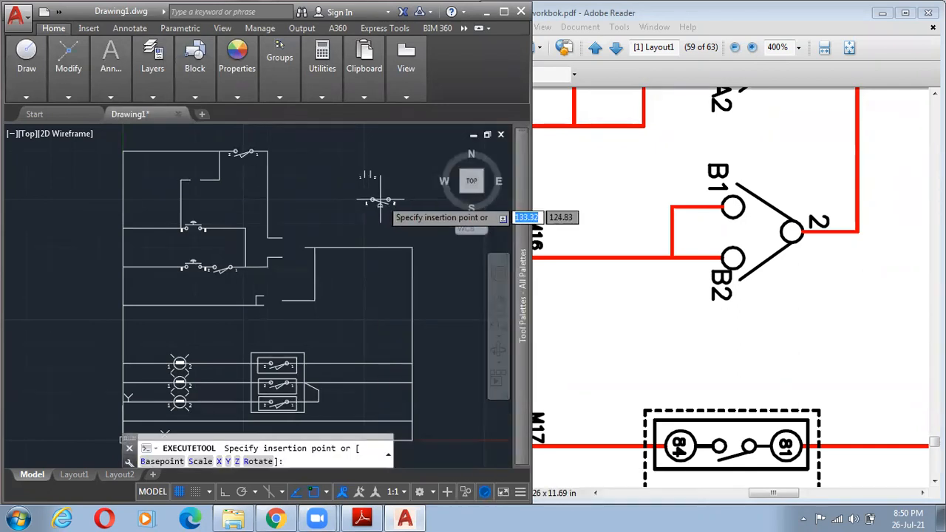
key("Escape")
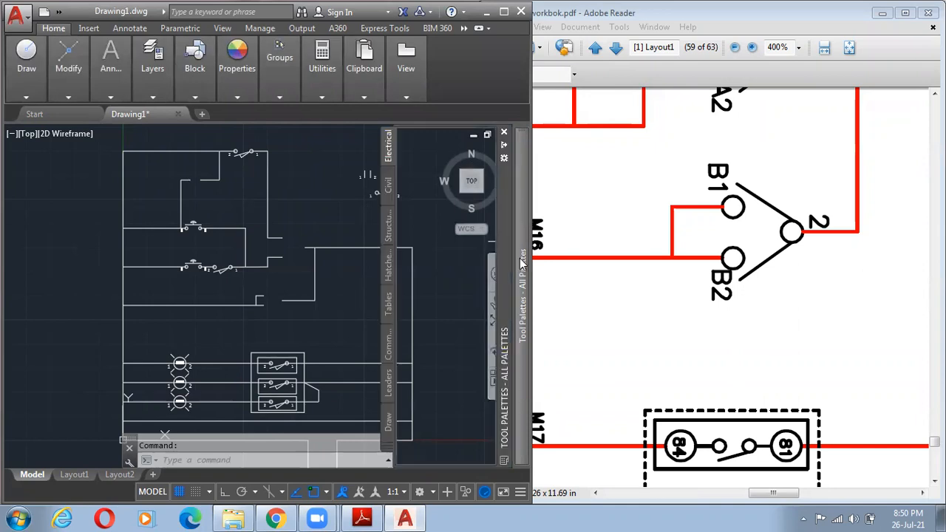
- Place a trial Push Button - Imperial symbol above the relay contact beside the circuit, keeping the default attributes
mouse_move(523, 266)
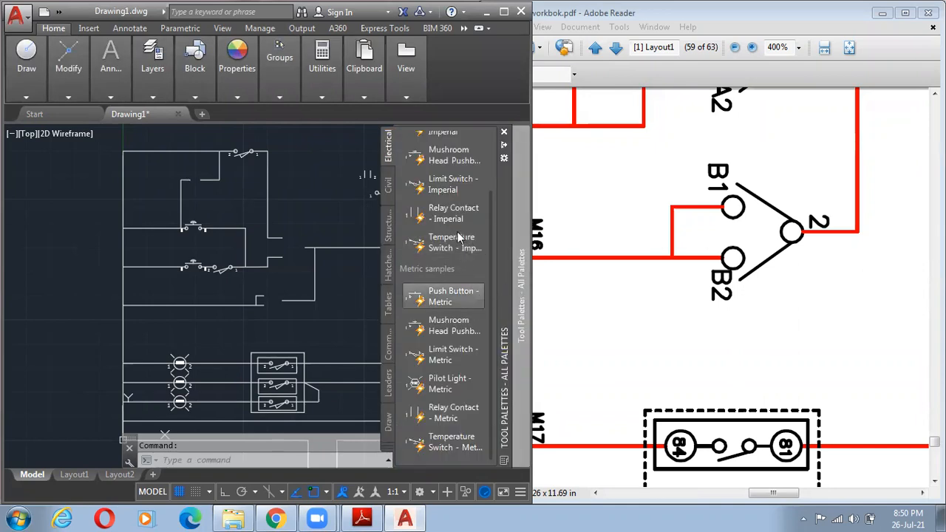
scroll(454, 178, "up", 2)
left_click(457, 207)
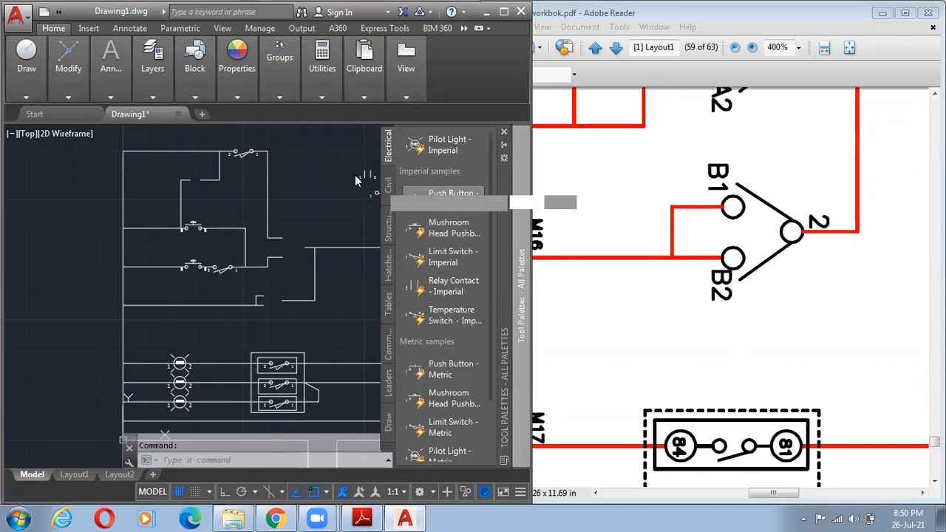
left_click(374, 145)
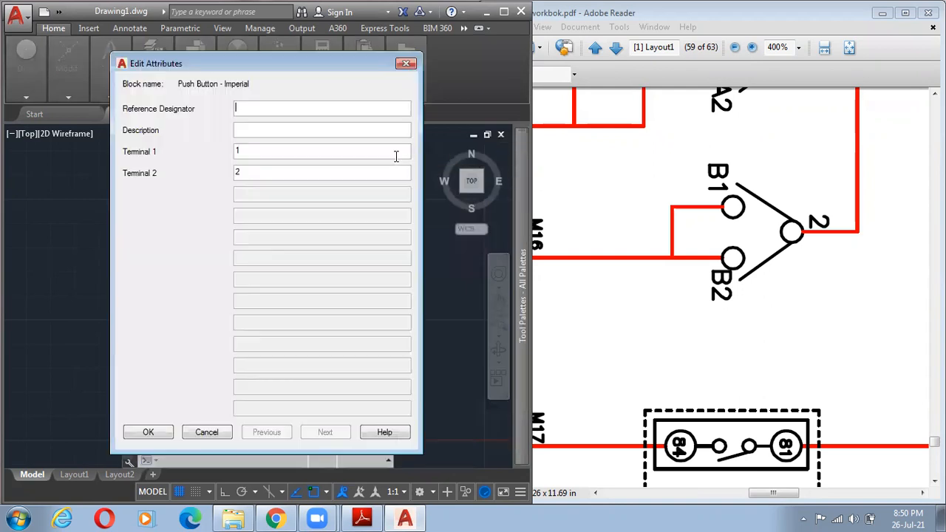
left_click(148, 432)
scroll(383, 153, "up", 5)
scroll(274, 152, "up", 8)
scroll(318, 210, "down", 5)
left_click(348, 237)
key("Escape")
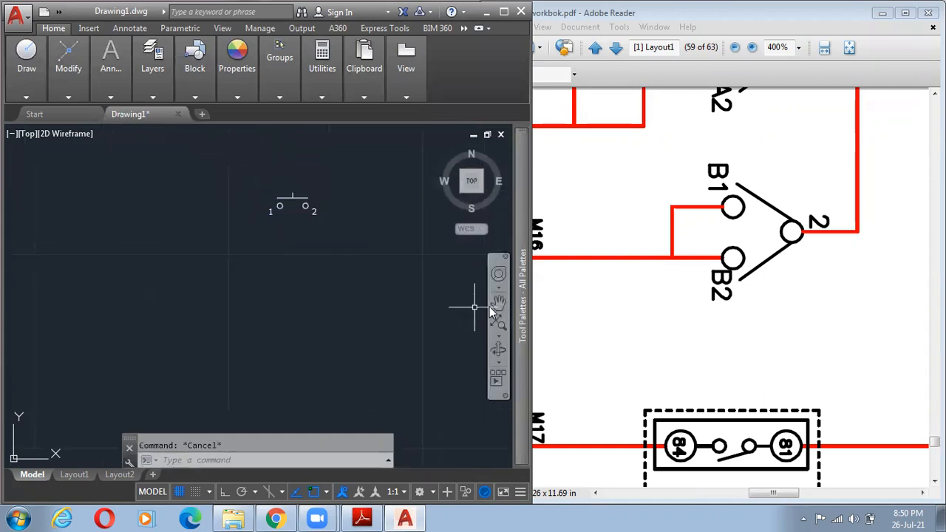
- Place a trial Mushroom Head Pushbutton - Imperial symbol below the push button with default attributes, and check the remaining metric samples
mouse_move(489, 307)
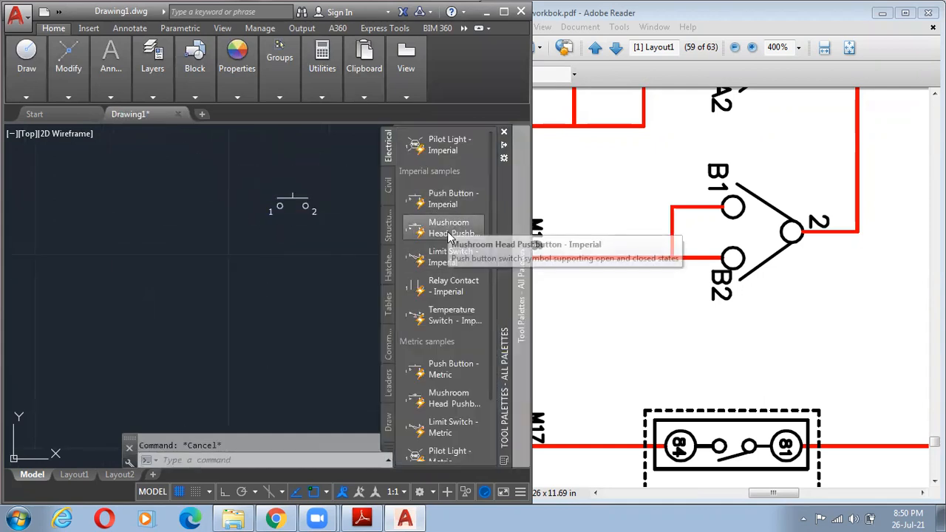
left_click_drag(447, 227, 362, 220)
left_click(273, 290)
left_click(147, 432)
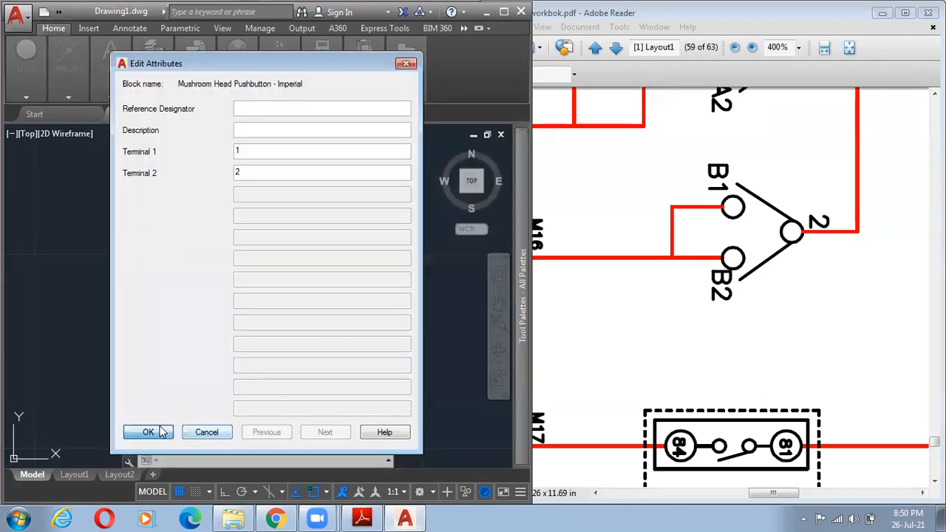
mouse_move(497, 340)
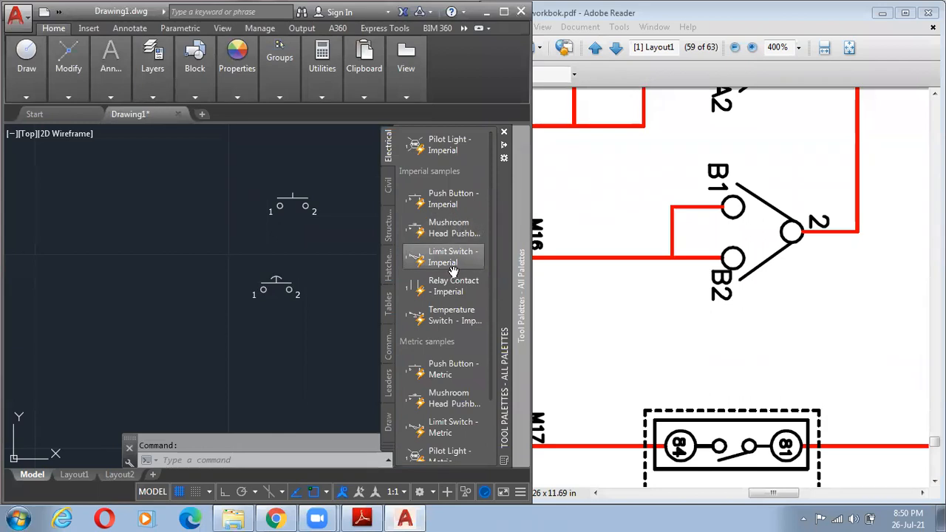
scroll(458, 347, "down", 3)
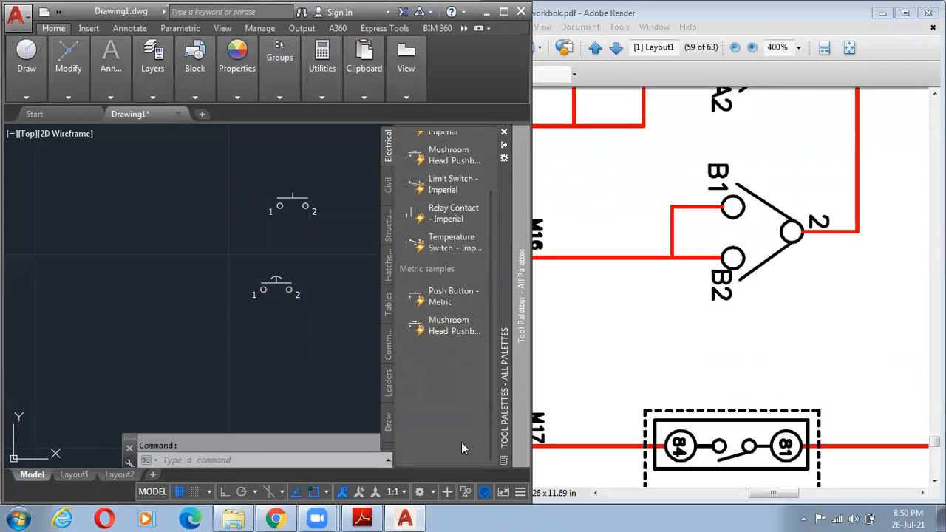
left_click(462, 377)
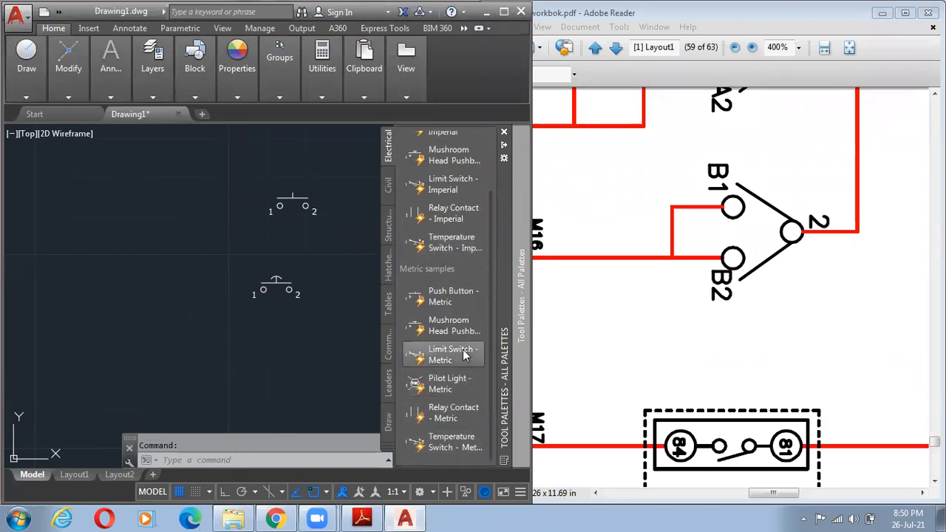
key("Escape")
- Erase all four trial symbols from the empty area beside the circuit
scroll(220, 258, "down", 4)
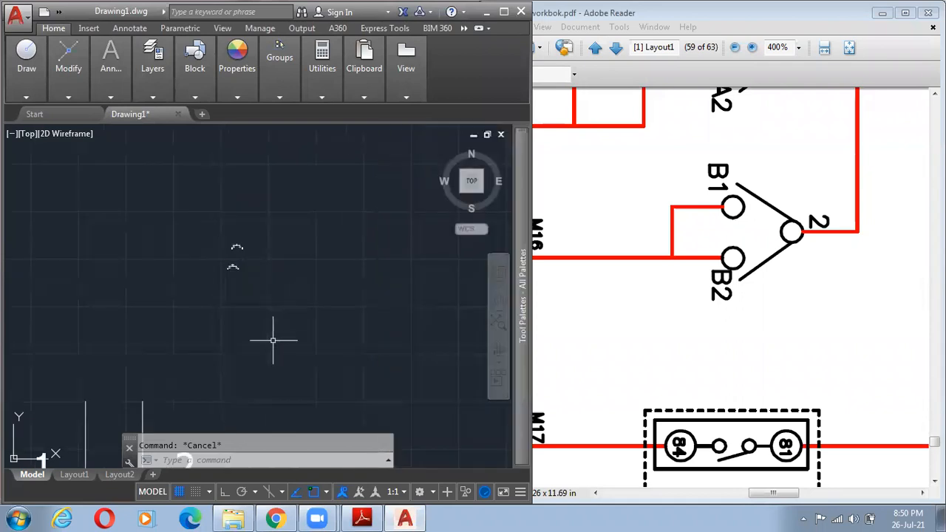
scroll(346, 275, "up", 4)
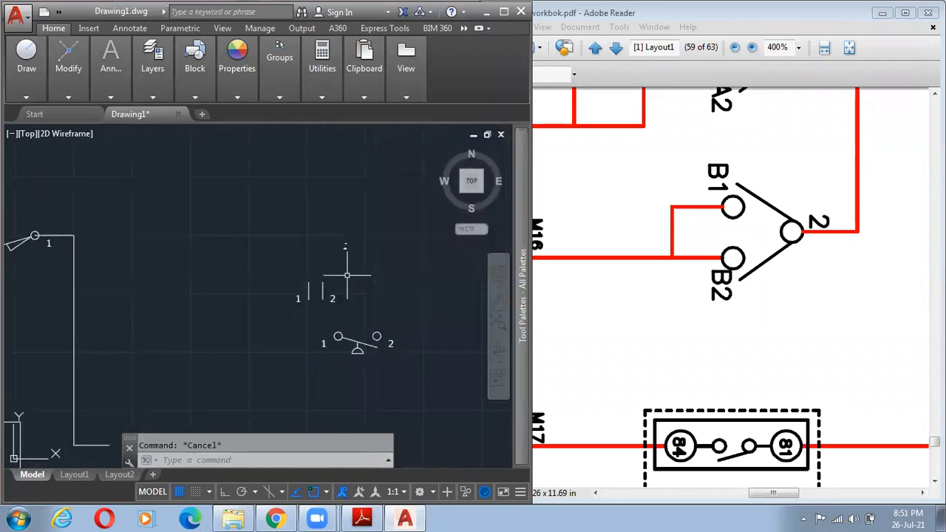
left_click(465, 389)
left_click(262, 184)
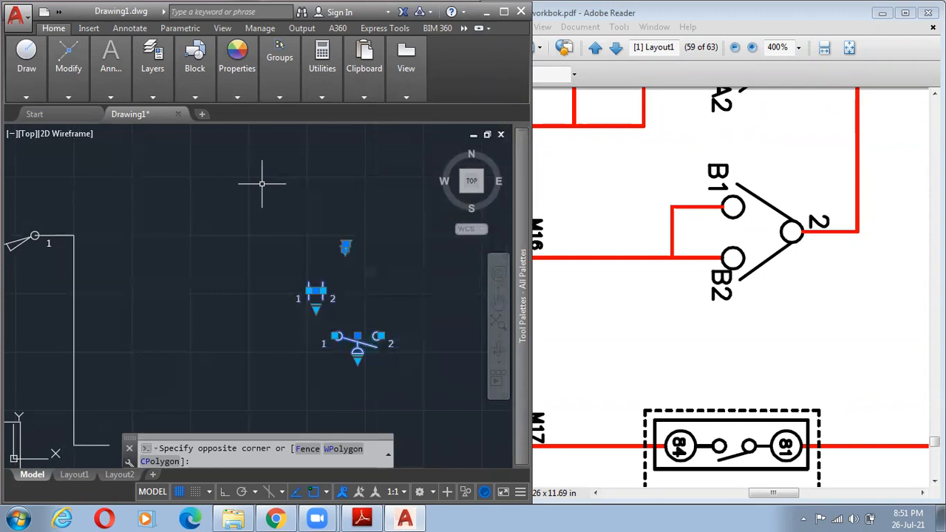
key("Delete")
scroll(289, 196, "down", 5)
scroll(292, 197, "up", 2)
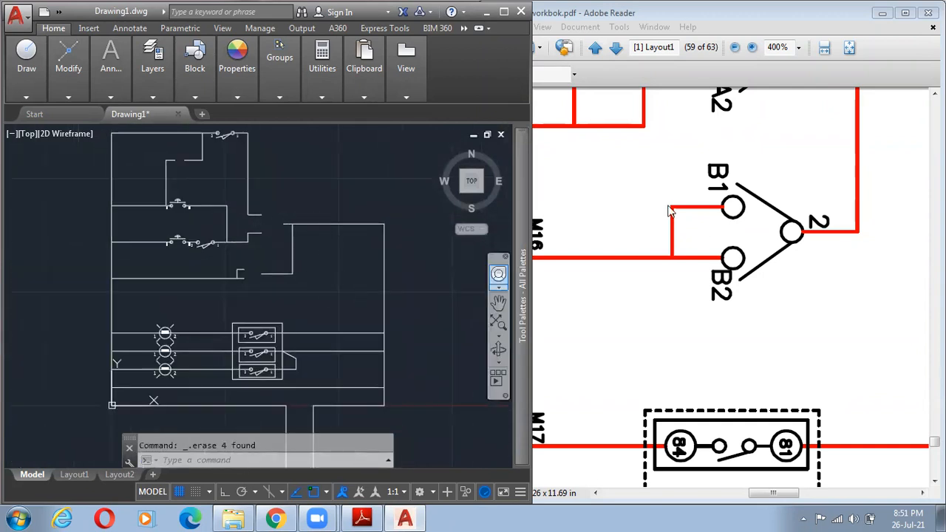
- Switch to Adobe Reader and examine page 59 of the workbook, from the whole sheet to the spring charging motor branch
scroll(293, 277, "down", 3)
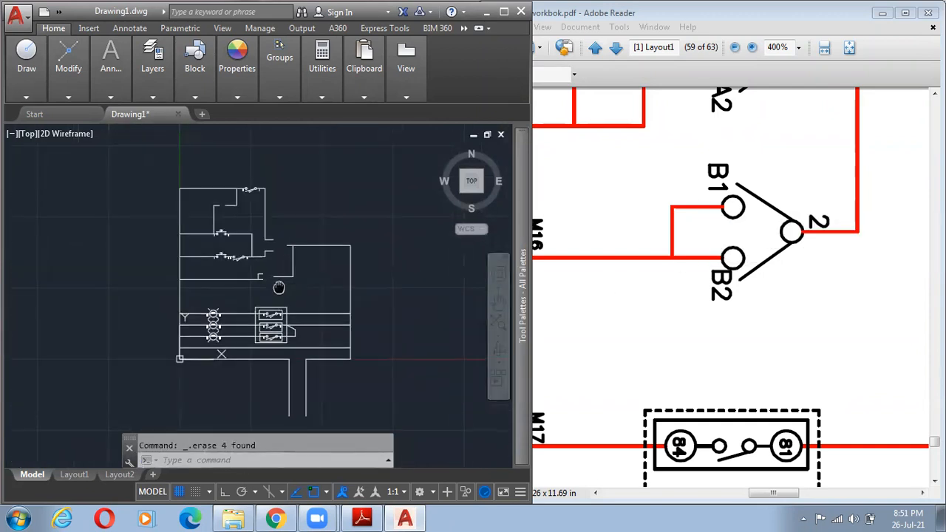
left_click(750, 234)
scroll(777, 255, "up", 5)
scroll(776, 255, "up", 2)
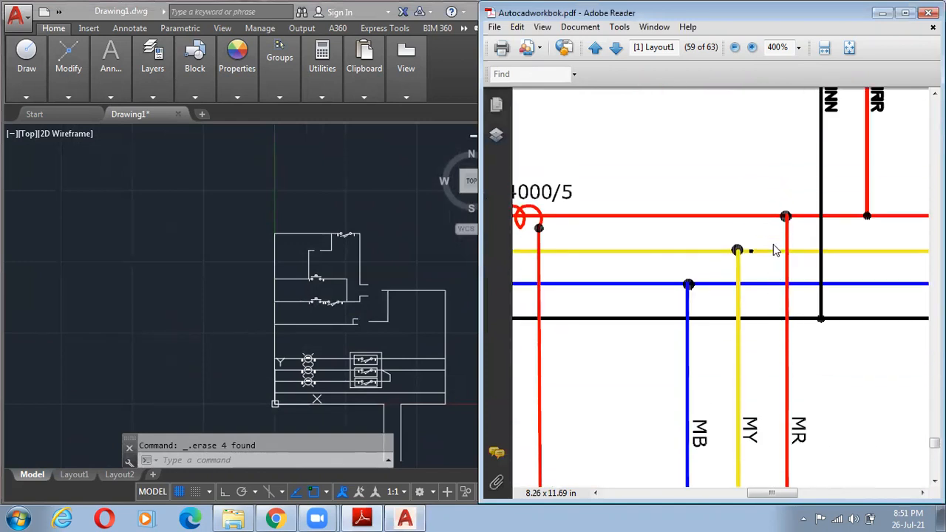
scroll(775, 248, "down", 4, "ctrl")
scroll(741, 213, "up", 3)
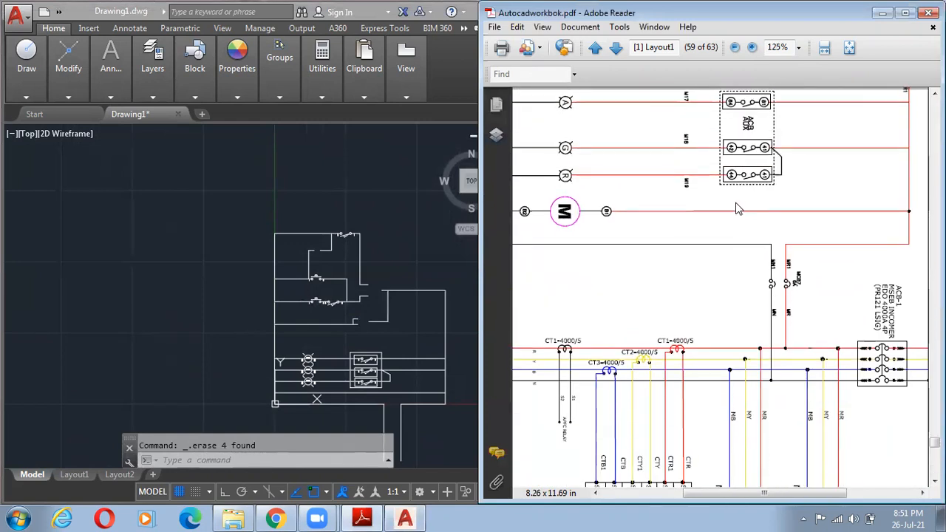
scroll(742, 211, "down", 3, "ctrl")
scroll(740, 208, "down", 5)
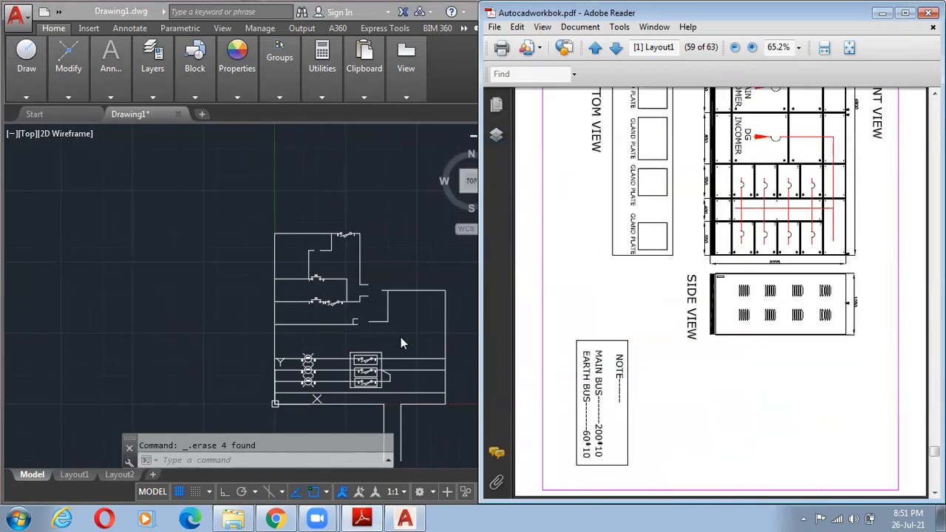
scroll(742, 258, "down", 3, "ctrl")
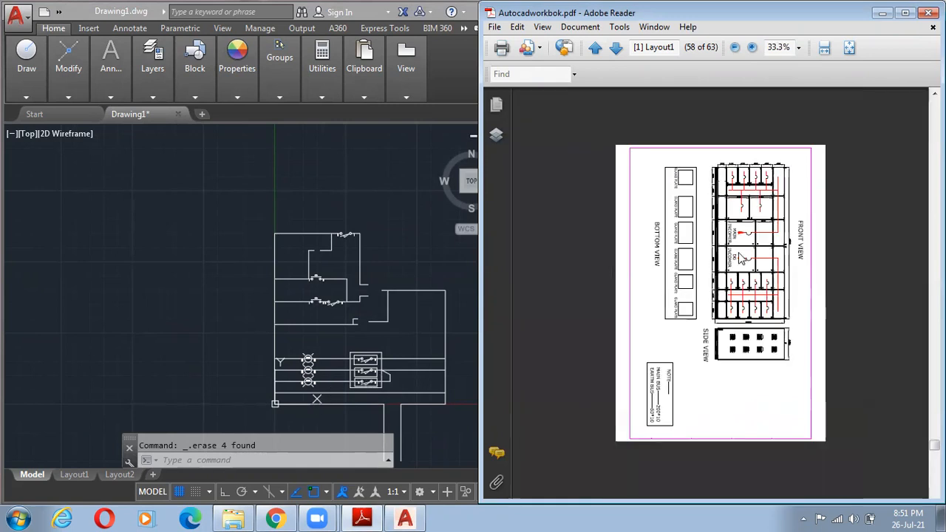
scroll(737, 258, "down", 1)
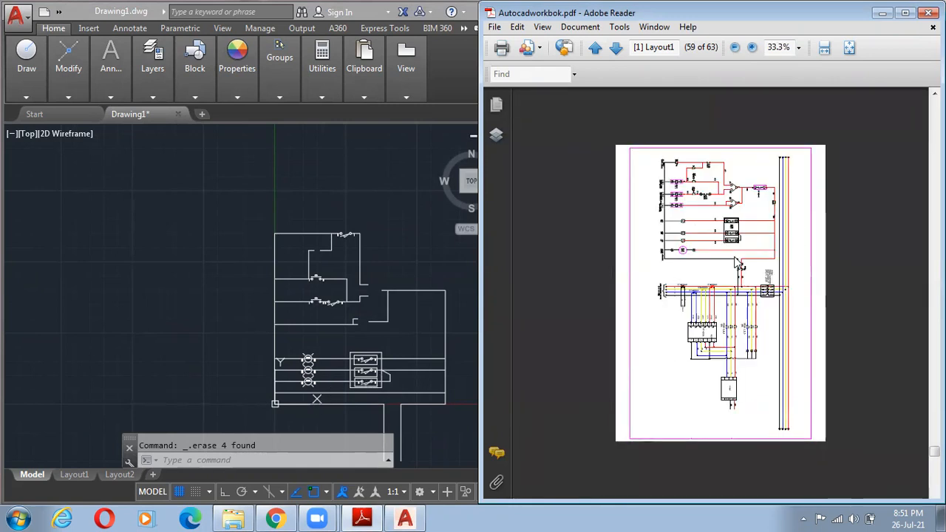
scroll(737, 262, "up", 3, "ctrl")
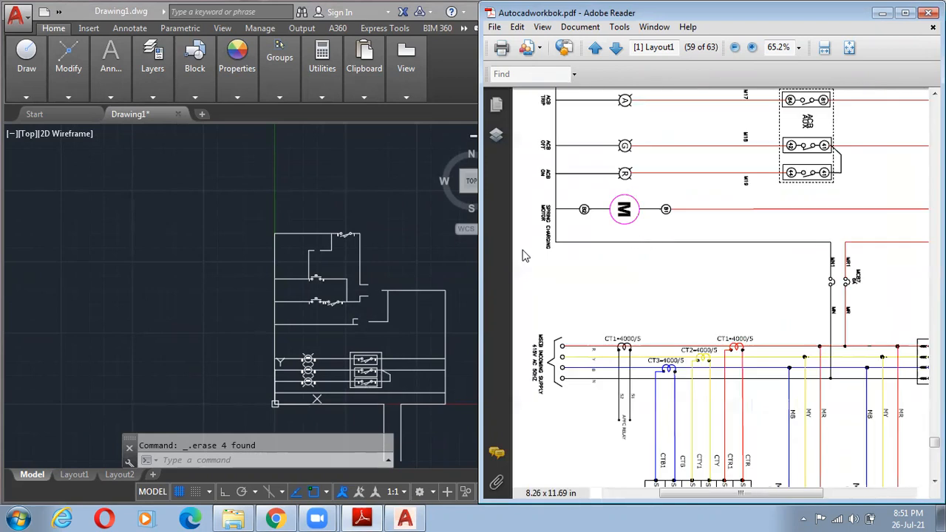
- Return to AutoCAD and draw a circle of radius 5 for the motor, centred on the horizontal line just below the three pilot lights
left_click(328, 331)
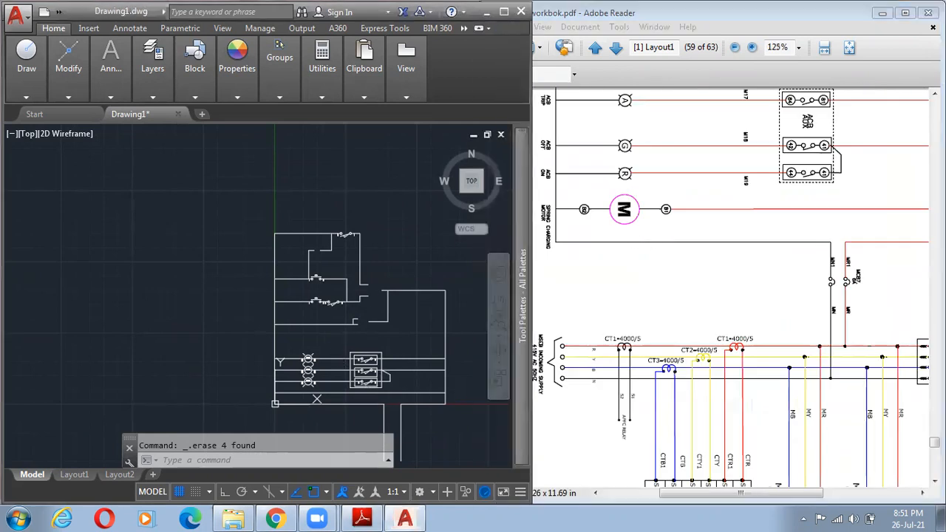
scroll(318, 306, "up", 5)
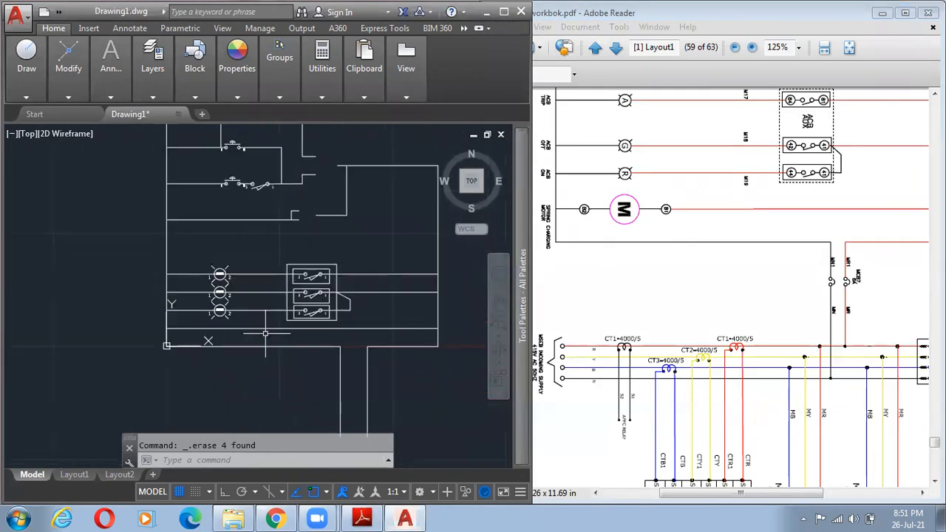
scroll(229, 349, "down", 3)
middle_click_drag(259, 340, 284, 343)
type("c")
key("Return")
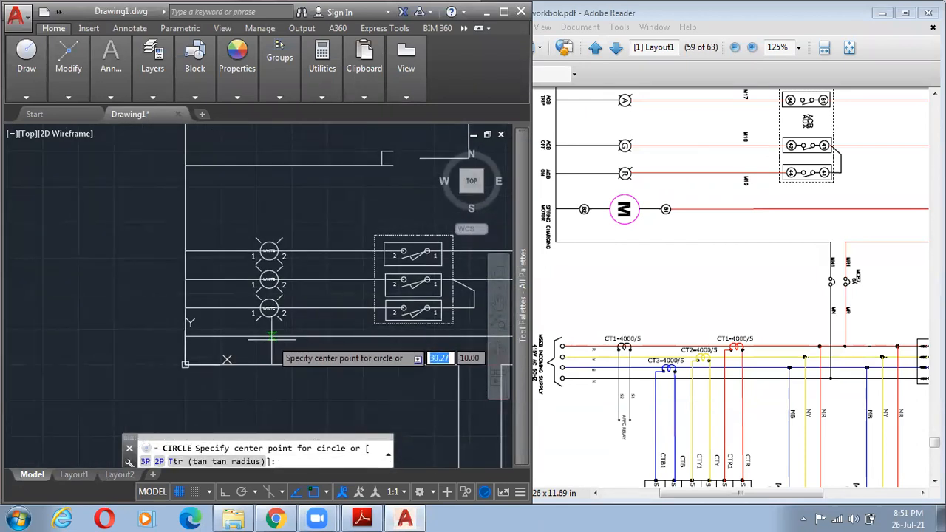
left_click(272, 336)
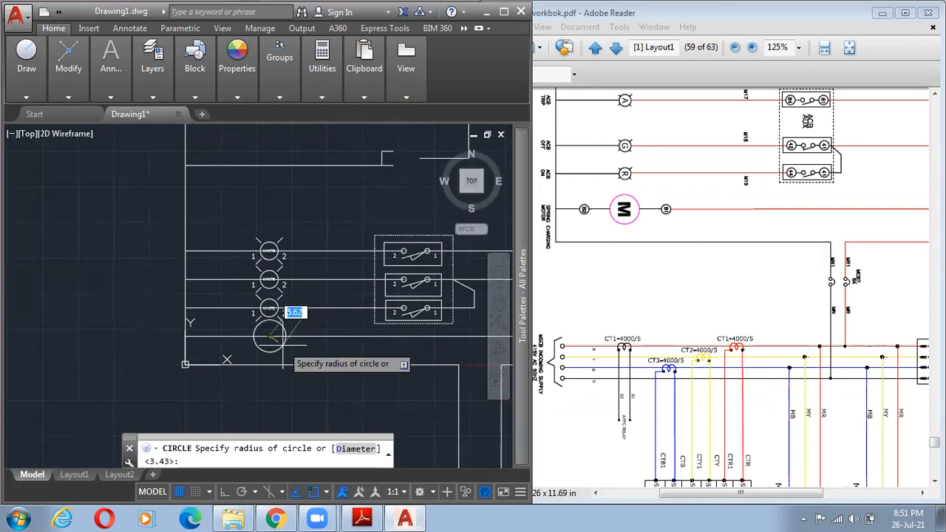
type("5")
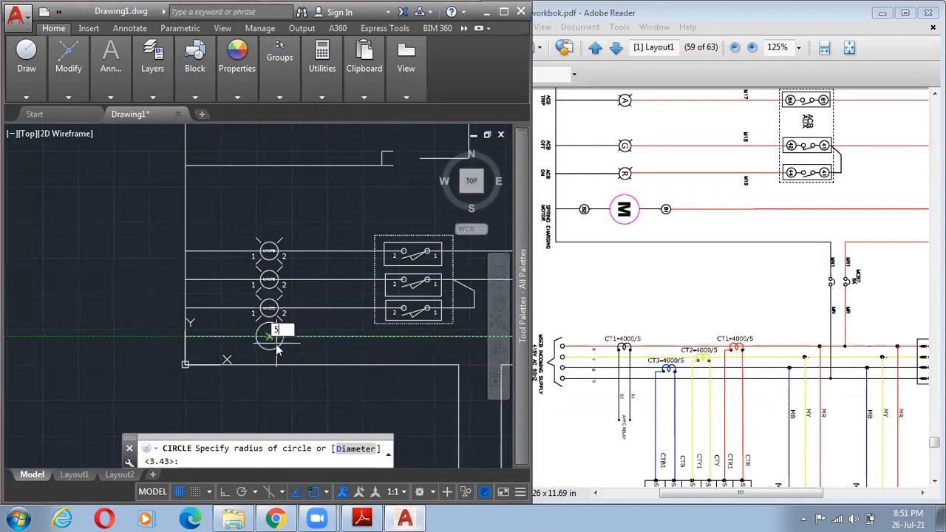
key("Return")
- Finish the motor circle and draw two terminal circles of radius 2.5 on its line, one on each side of the motor
key("Return")
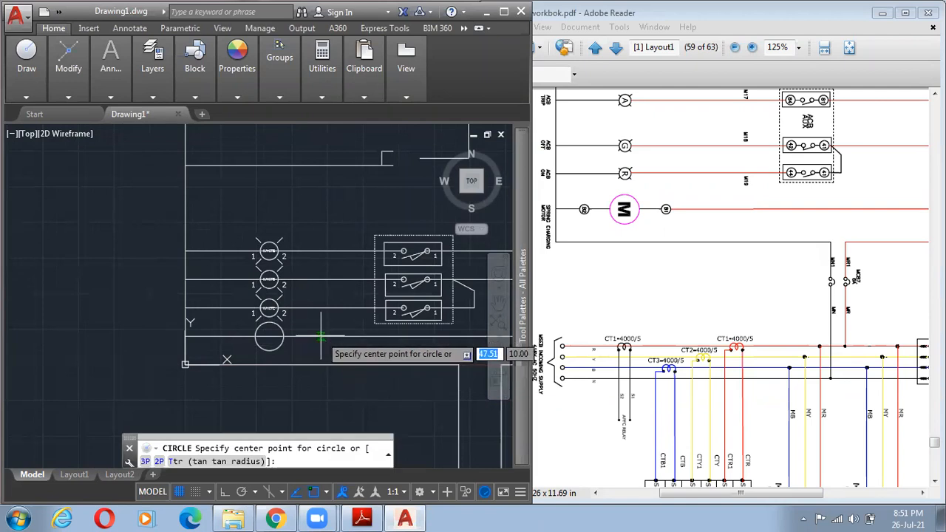
left_click(320, 337)
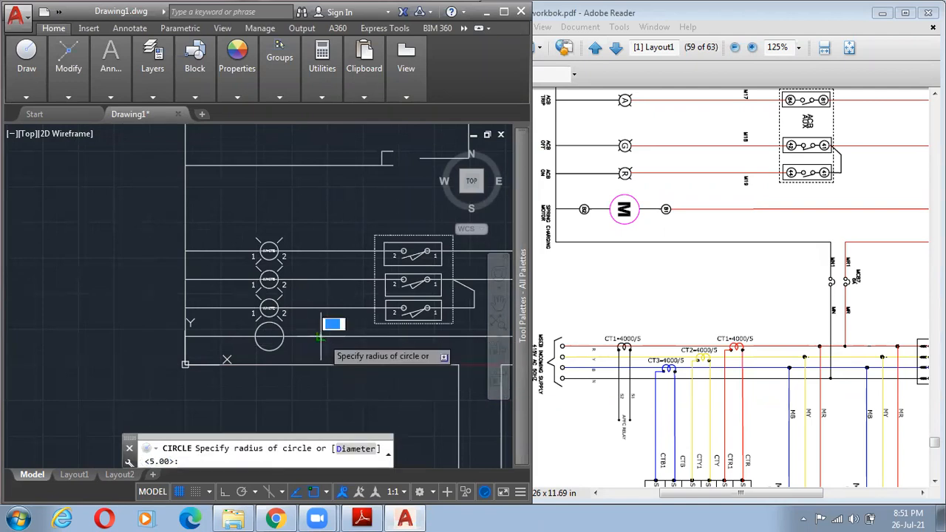
type("2.5")
key("Return")
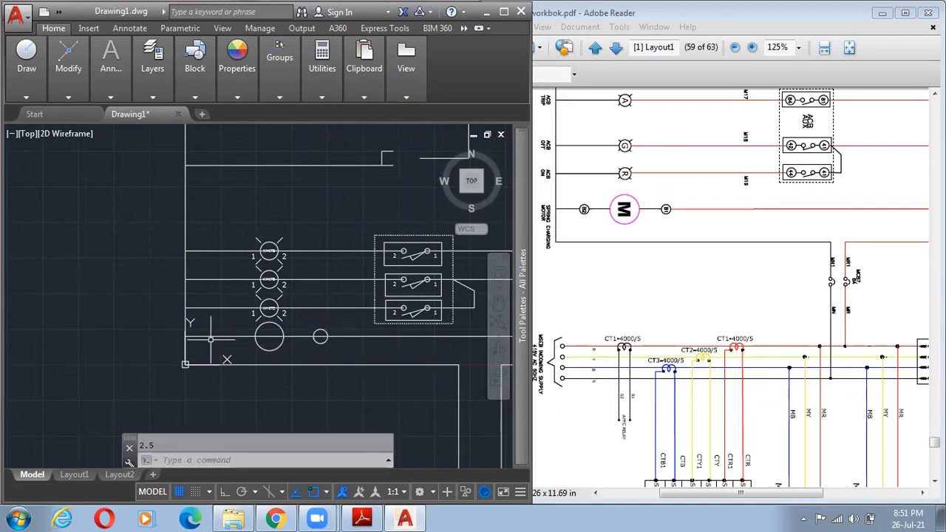
key("Return")
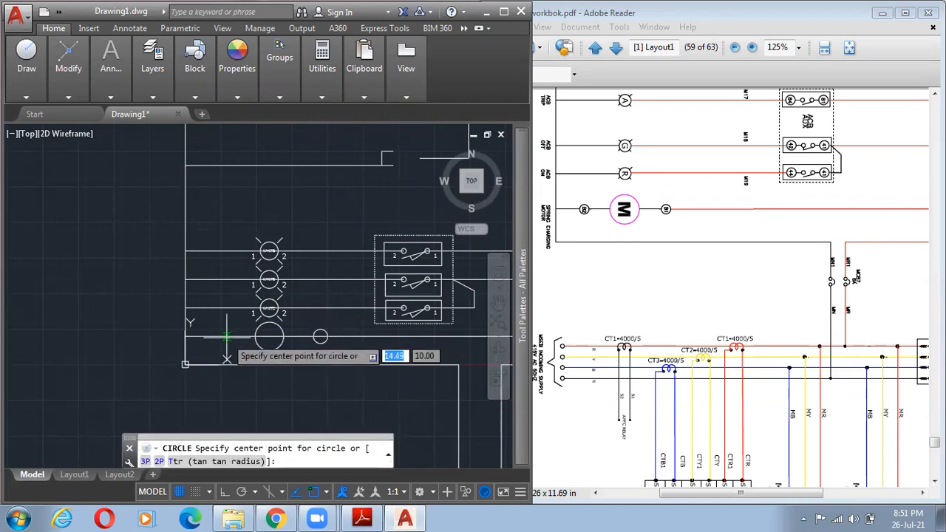
left_click(221, 336)
type("2.5")
key("Return")
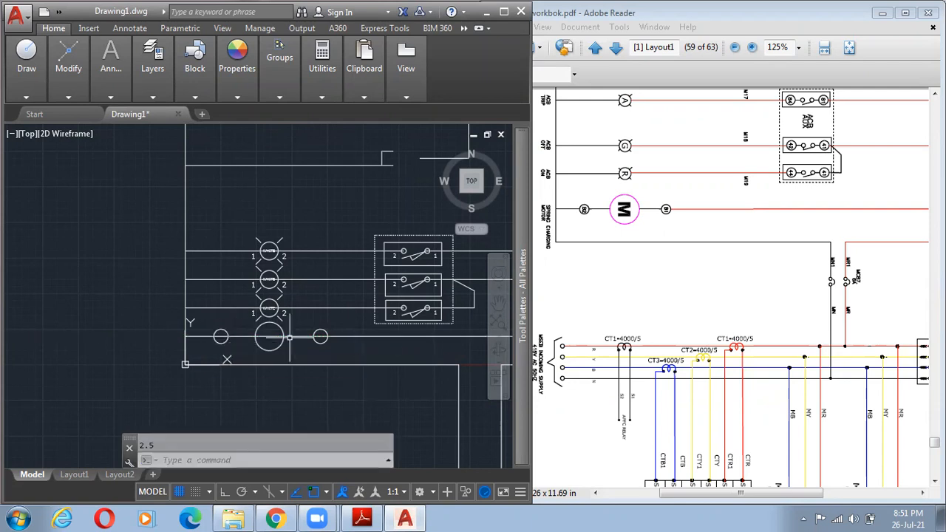
key("Escape")
scroll(298, 356, "up", 3)
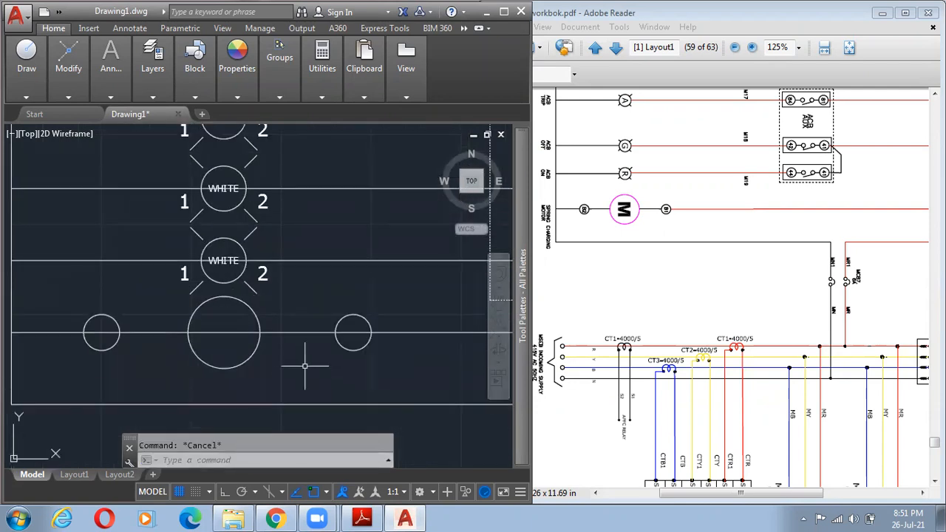
scroll(311, 363, "down", 2)
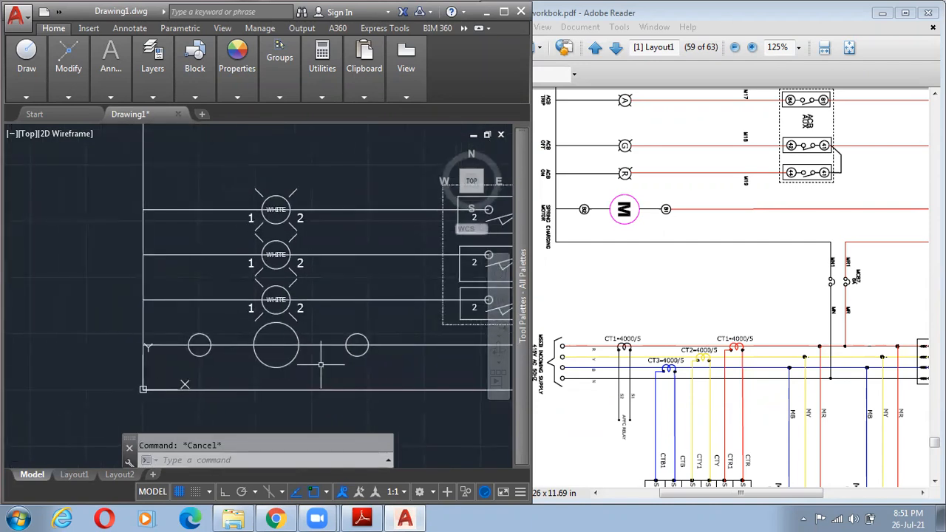
- Maximize the AutoCAD window to fill the screen
left_click(79, 241)
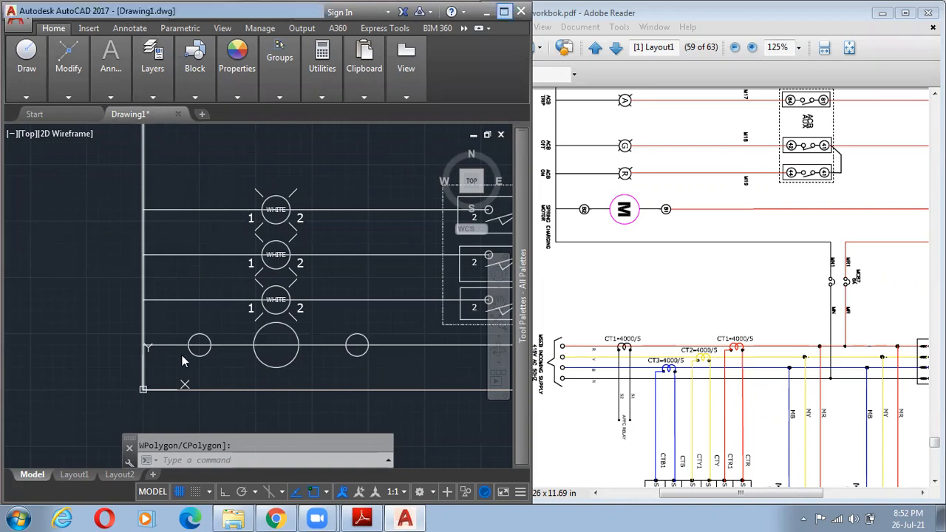
double_click(127, 15)
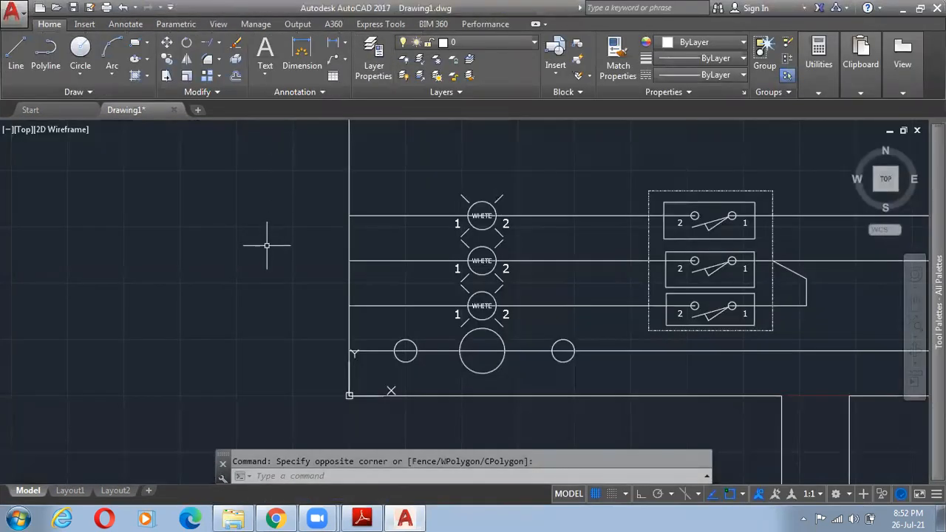
- Look through the ribbon's display options and hide the View tab
left_click(545, 24)
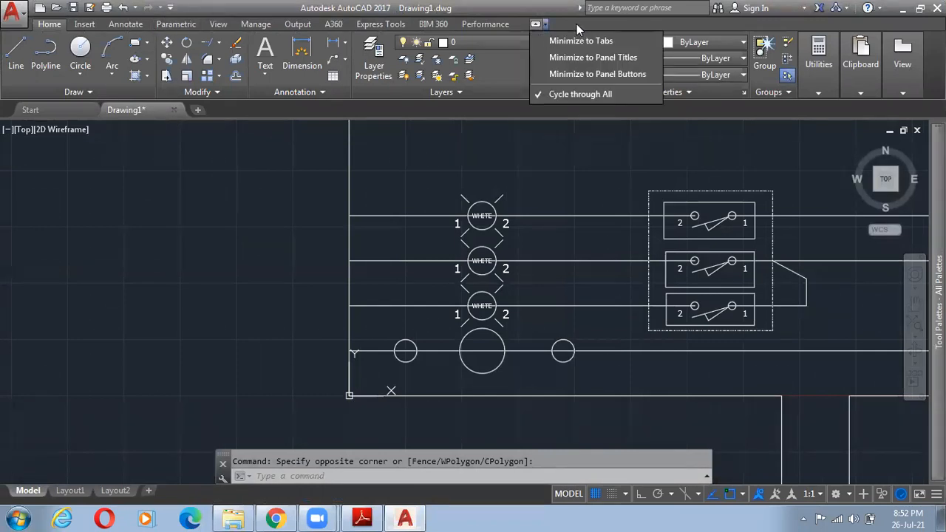
right_click(577, 28)
mouse_move(618, 55)
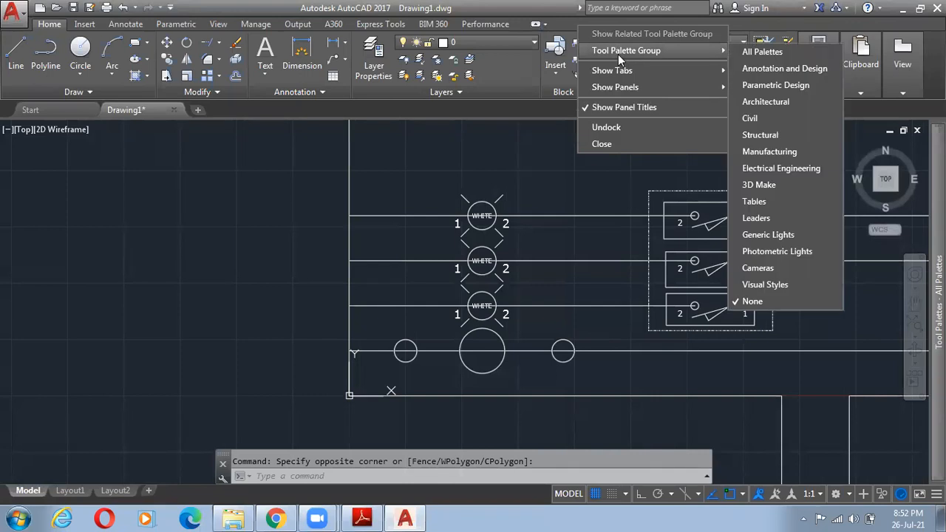
left_click(557, 22)
right_click(556, 22)
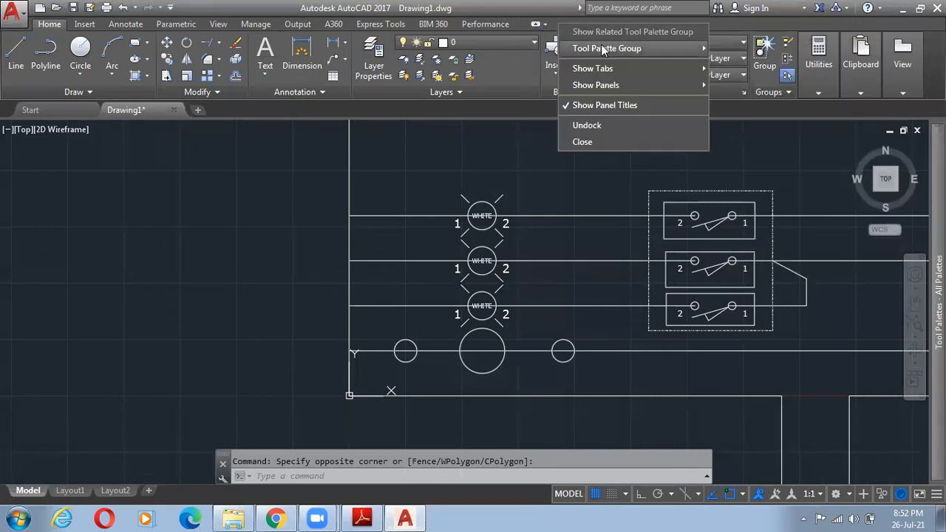
mouse_move(607, 68)
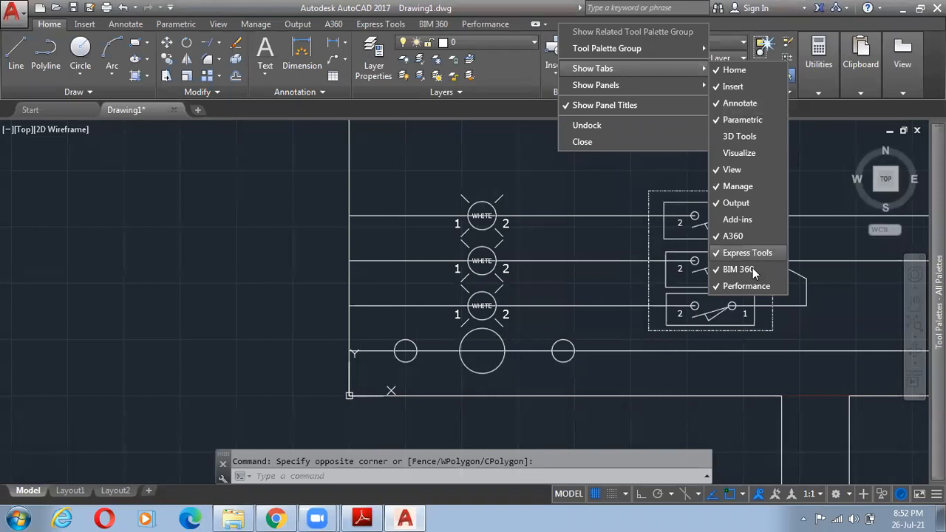
left_click(176, 24)
left_click(218, 24)
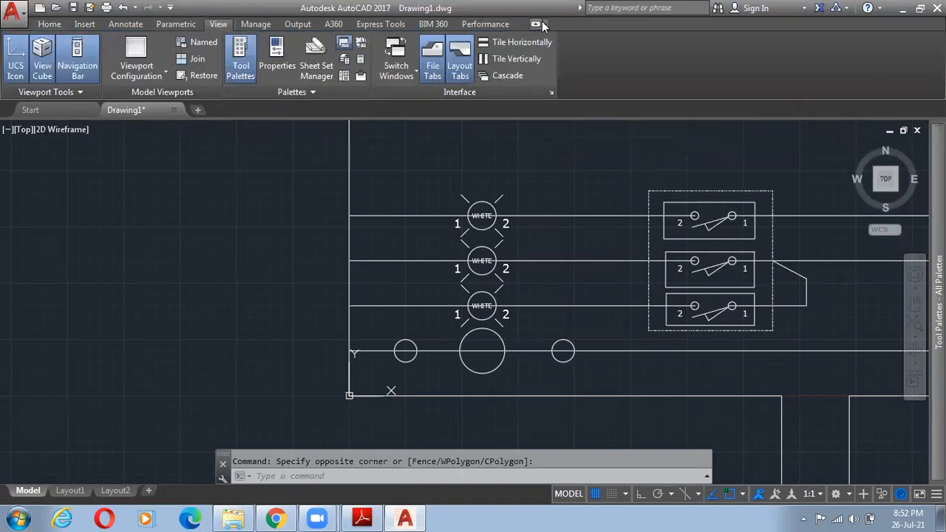
right_click(571, 21)
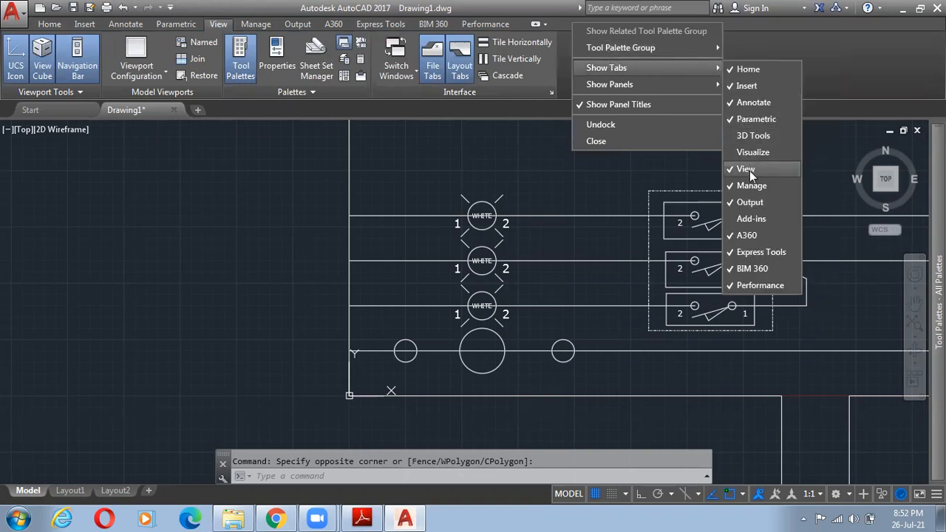
left_click(750, 170)
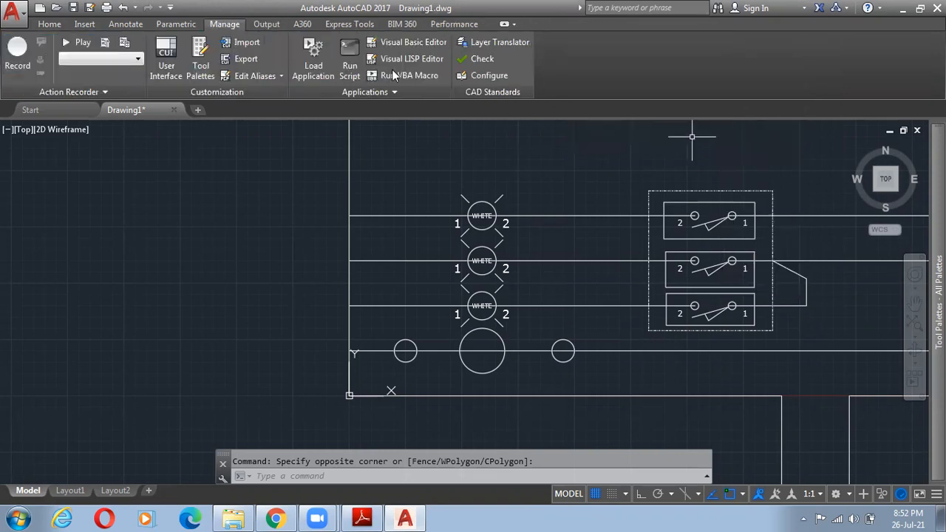
- Restore the View tab on the ribbon and display its tools
left_click(262, 23)
left_click(231, 25)
right_click(531, 21)
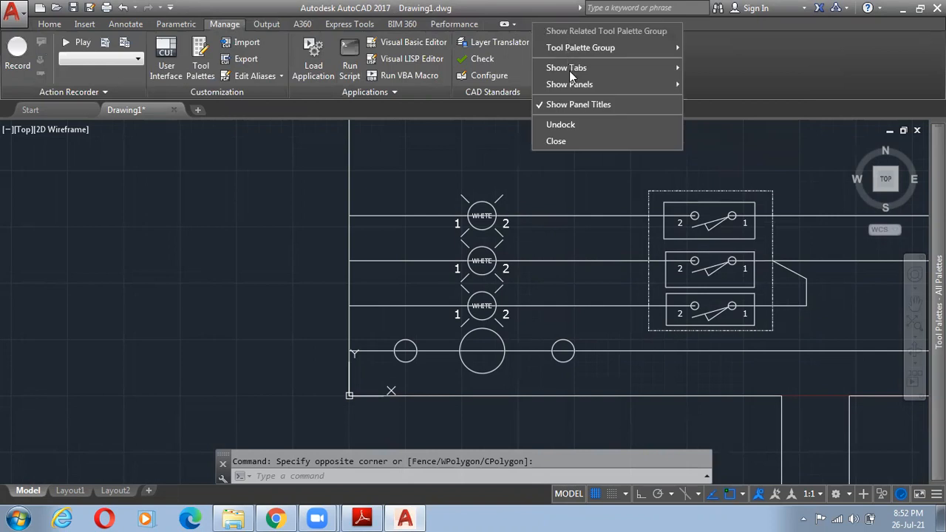
mouse_move(569, 69)
left_click(708, 170)
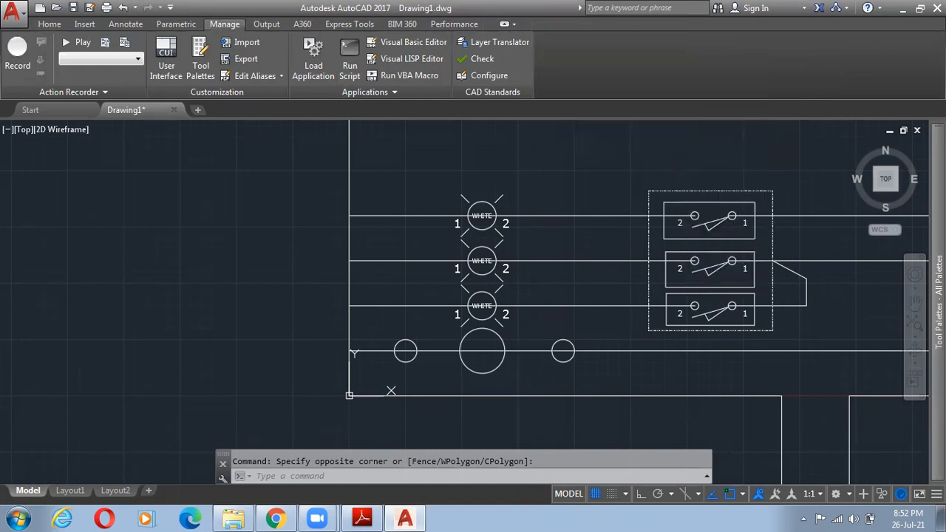
left_click(217, 24)
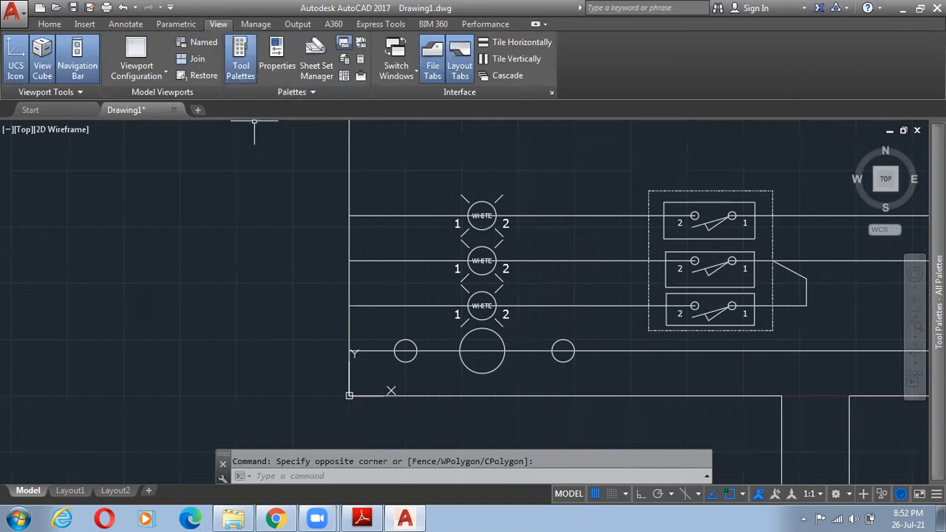
- Trim away the pieces of the horizontal line inside the motor circle and both terminal circles
key("Escape")
type("tr")
key("Return")
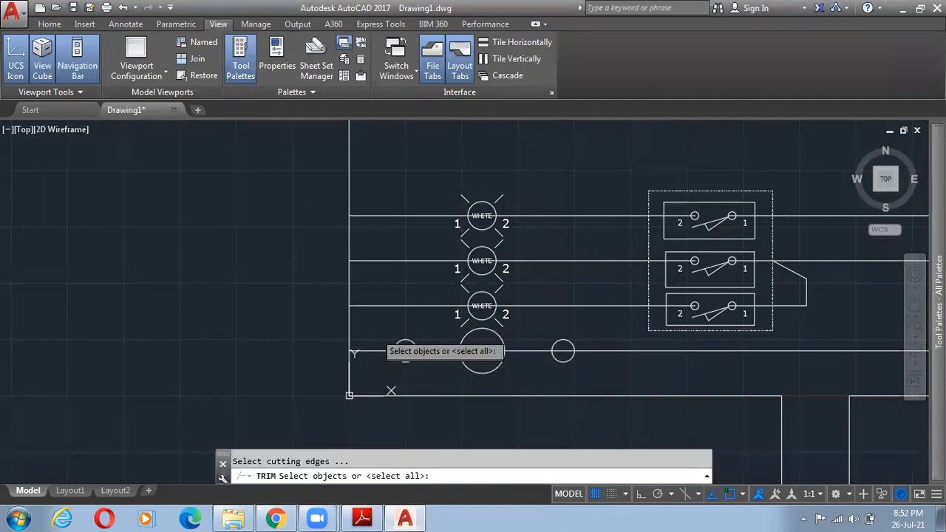
left_click(641, 378)
left_click(385, 330)
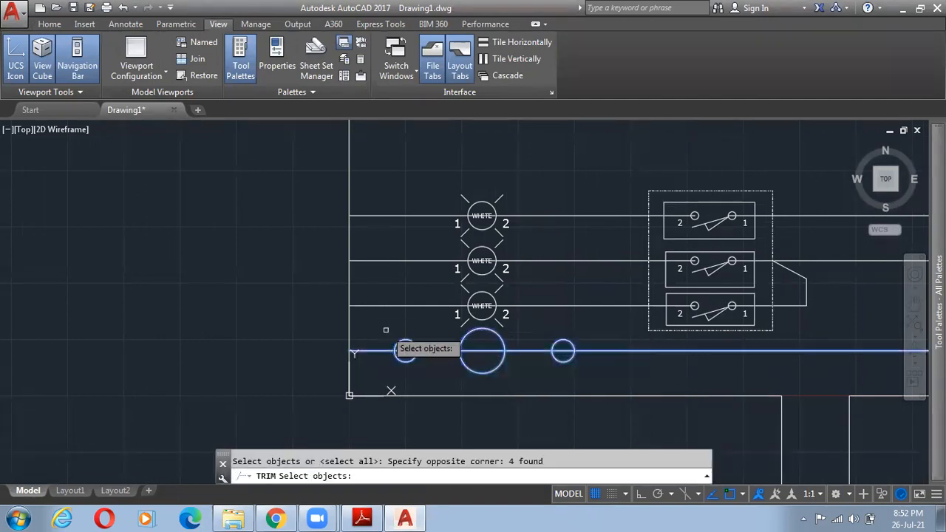
key("Return")
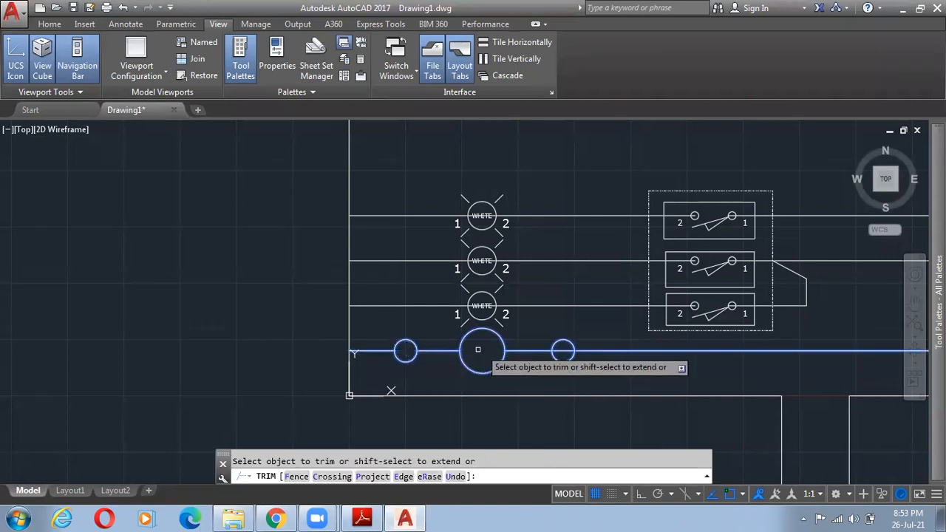
left_click(562, 351)
left_click(565, 353)
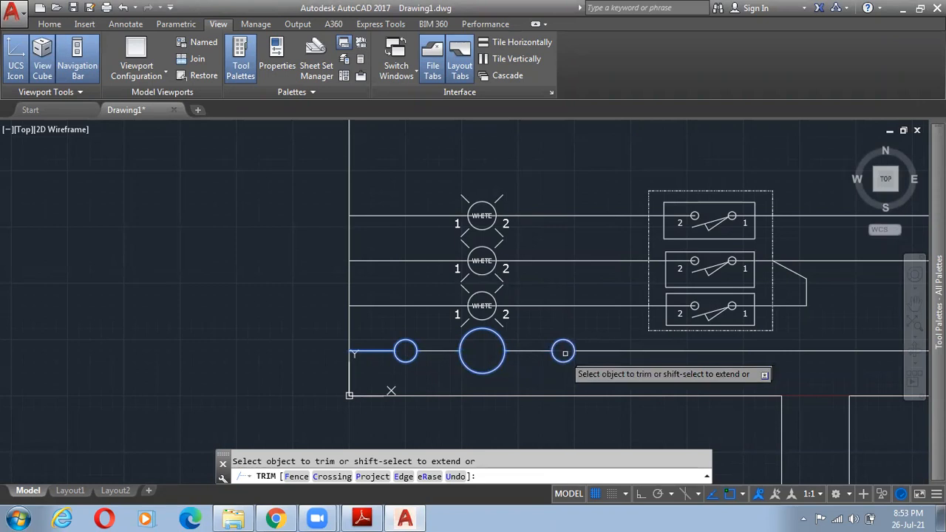
key("Escape")
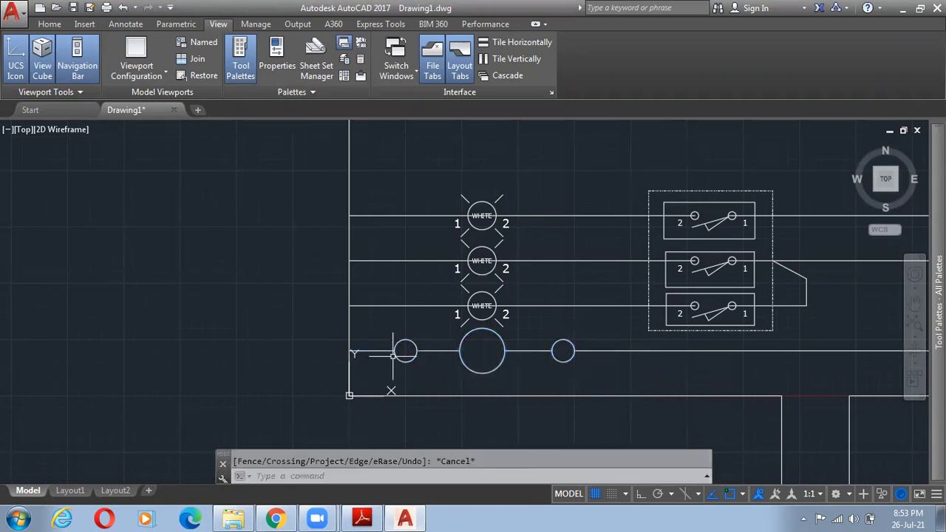
scroll(521, 333, "down", 5)
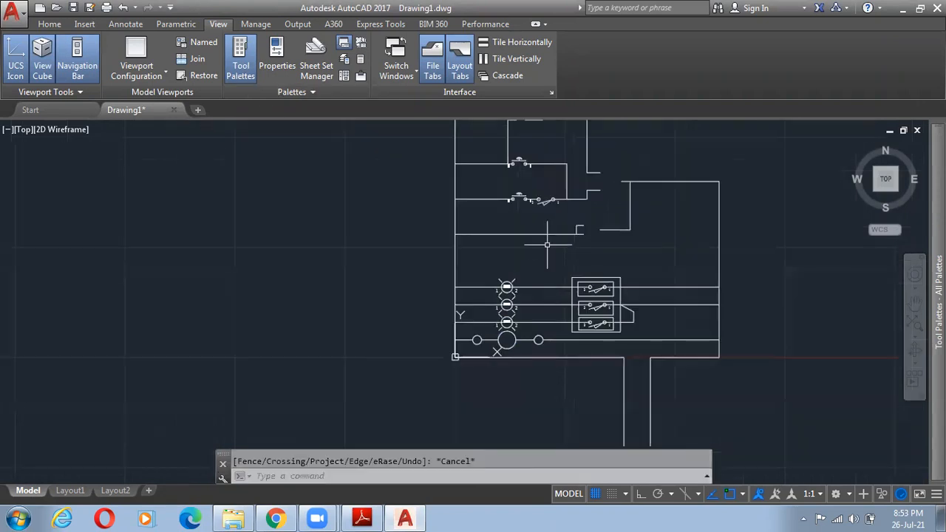
middle_click_drag(547, 244, 438, 303)
left_click(49, 24)
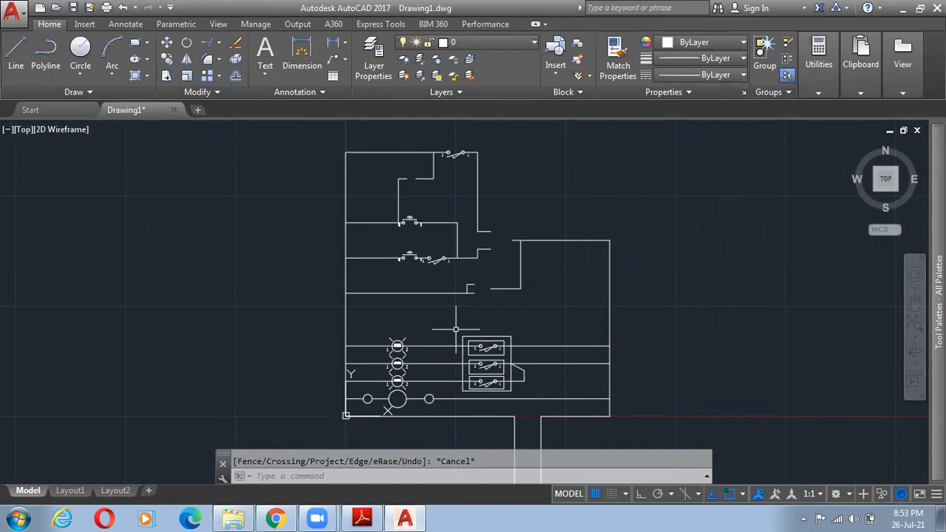
left_click(405, 517)
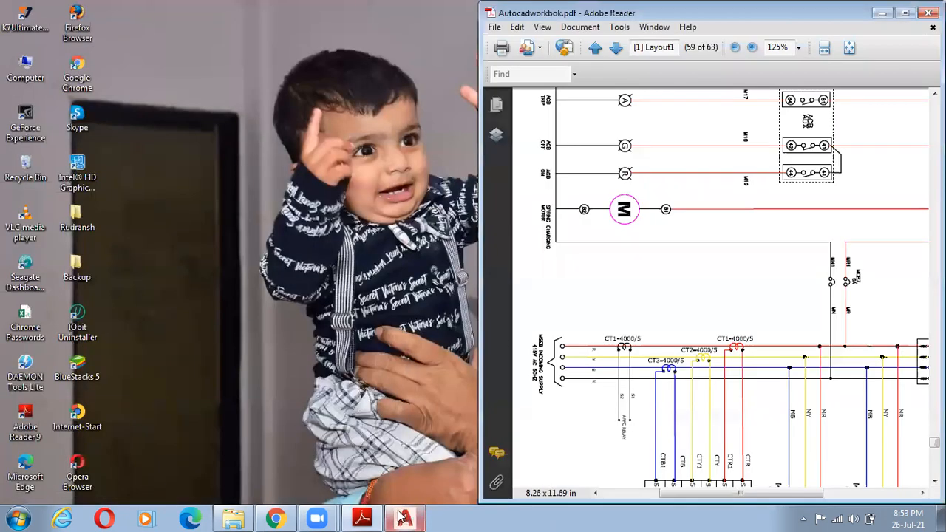
left_click(405, 517)
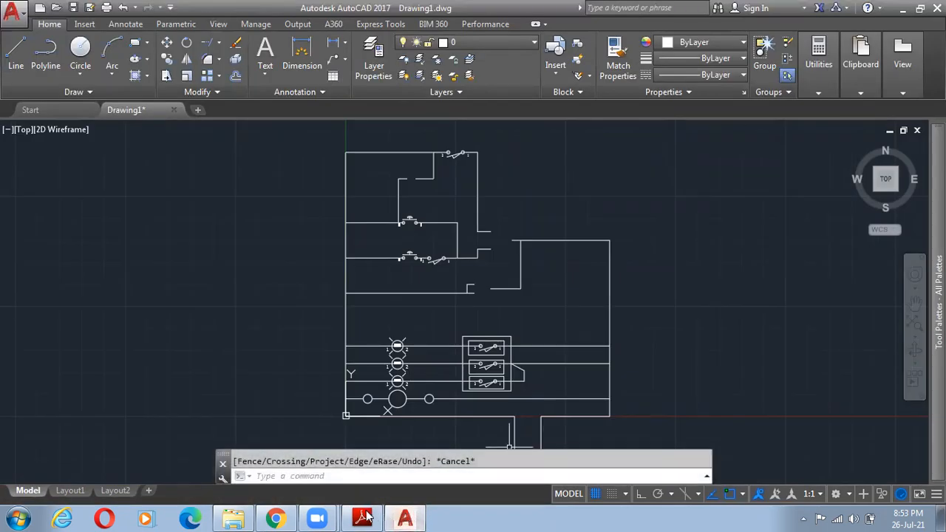
- Switch to Adobe Reader, look back through the workbook from page 59 to page 53, and return to AutoCAD
key("alt+Tab")
left_click(905, 12)
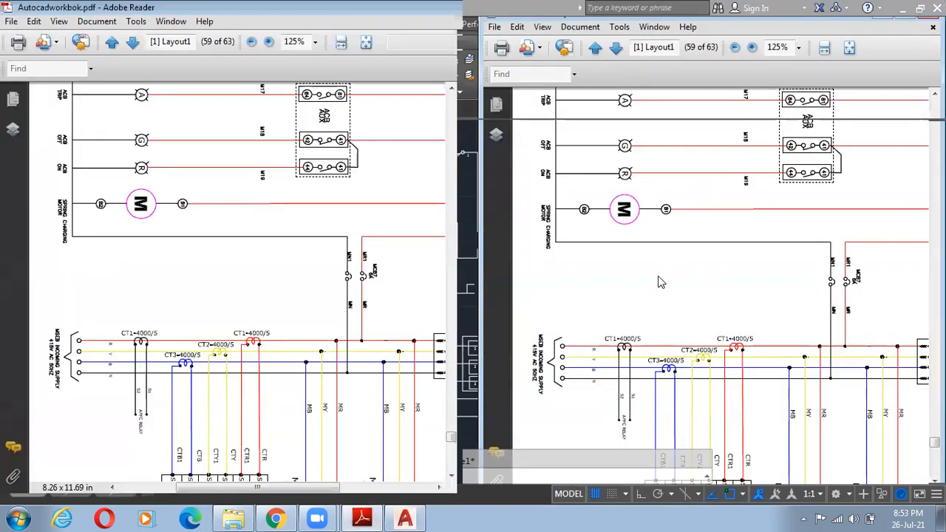
key("ctrl+1")
scroll(602, 305, "up", 3)
scroll(603, 305, "down", 2, "ctrl")
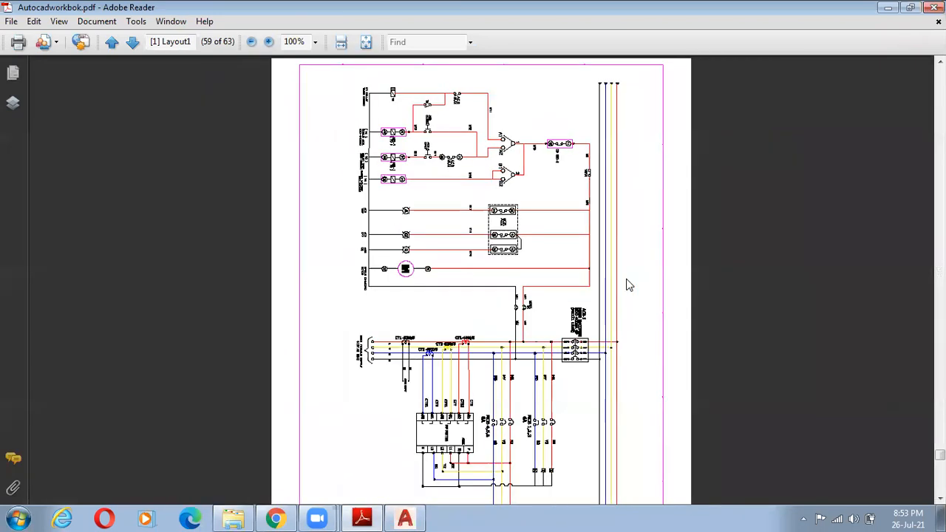
scroll(589, 172, "up", 5)
scroll(588, 171, "up", 5)
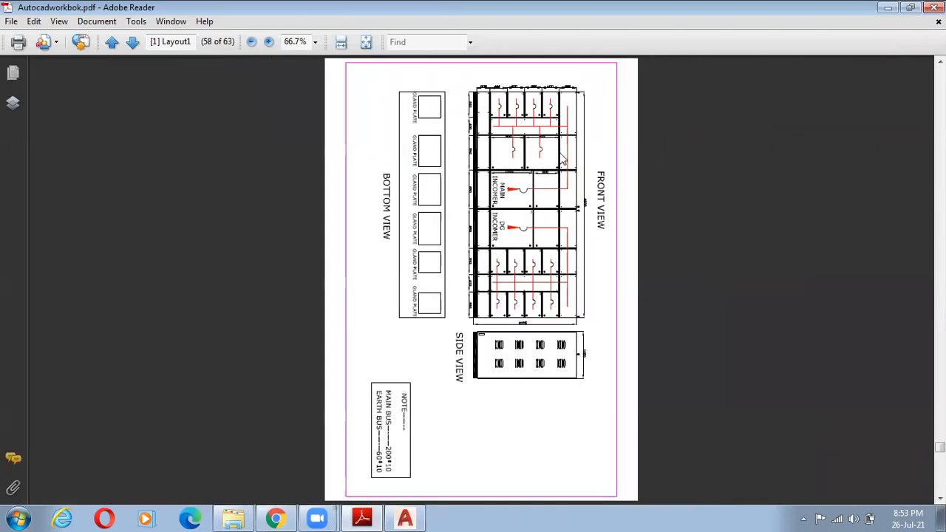
scroll(584, 196, "down", 3)
scroll(587, 199, "up", 5)
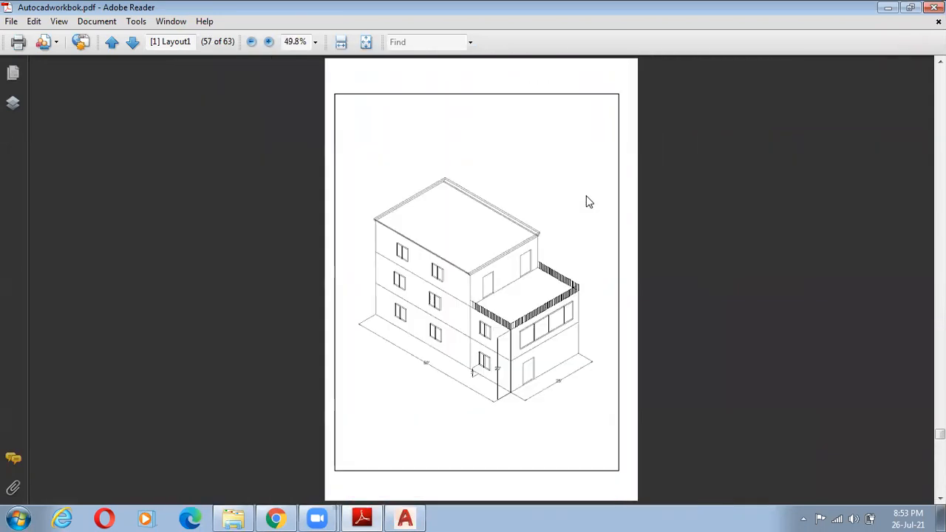
scroll(588, 201, "down", 1, "ctrl")
scroll(390, 229, "up", 4)
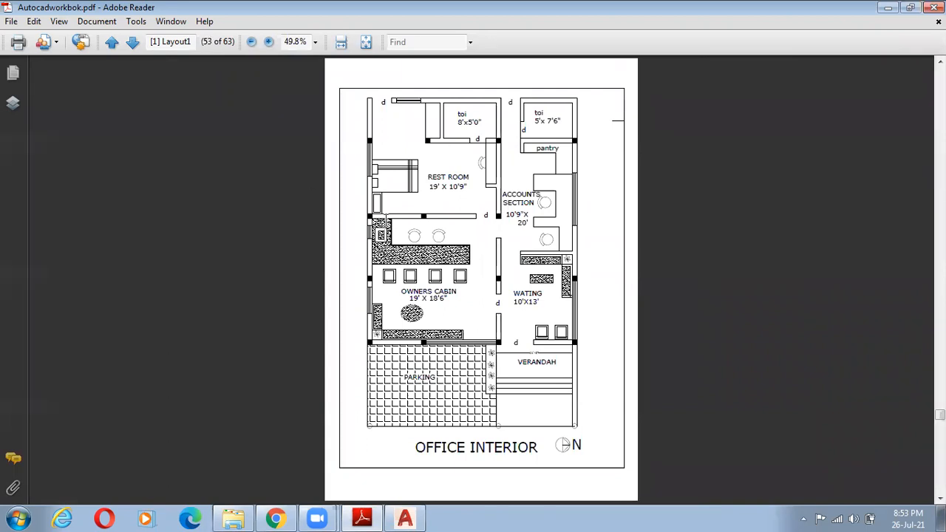
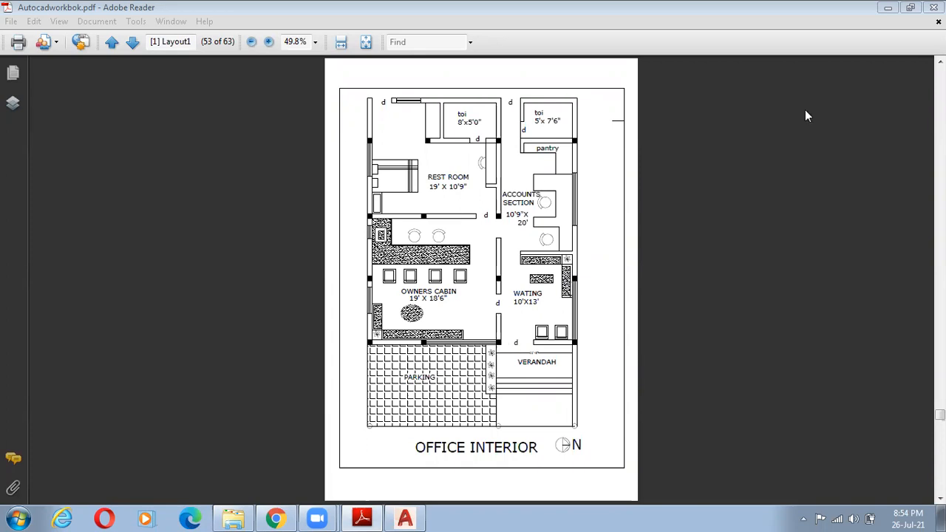
key("alt+Tab")
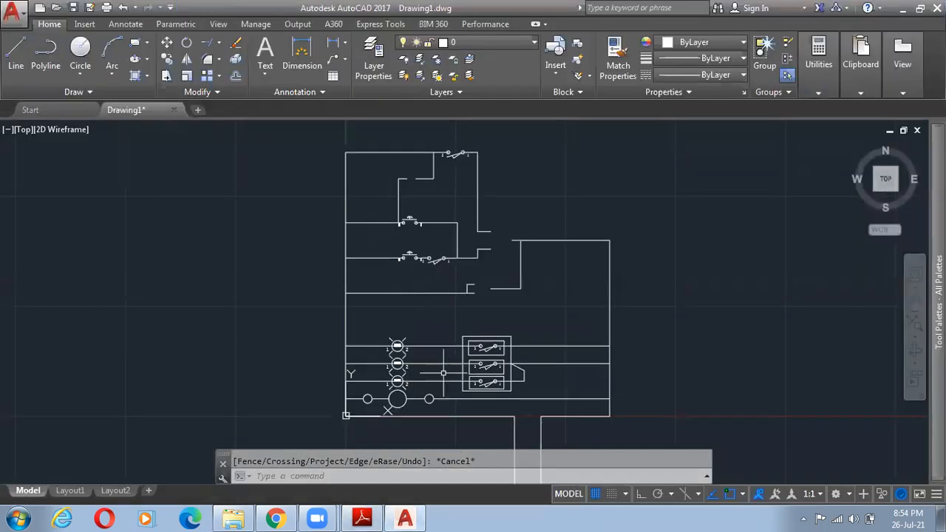
- Switch to Adobe Reader and examine page 60's DG incomer circuit, from the incoming supply up to the selector switches
mouse_move(570, 323)
middle_mouse_down()
mouse_move(541, 306)
mouse_move(539, 279)
mouse_move(540, 310)
middle_mouse_up()
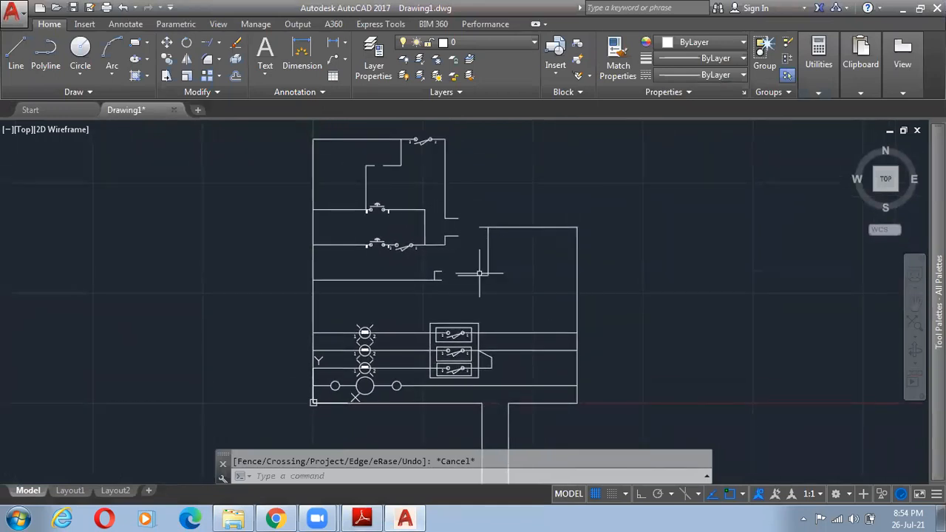
scroll(470, 303, "up", 2)
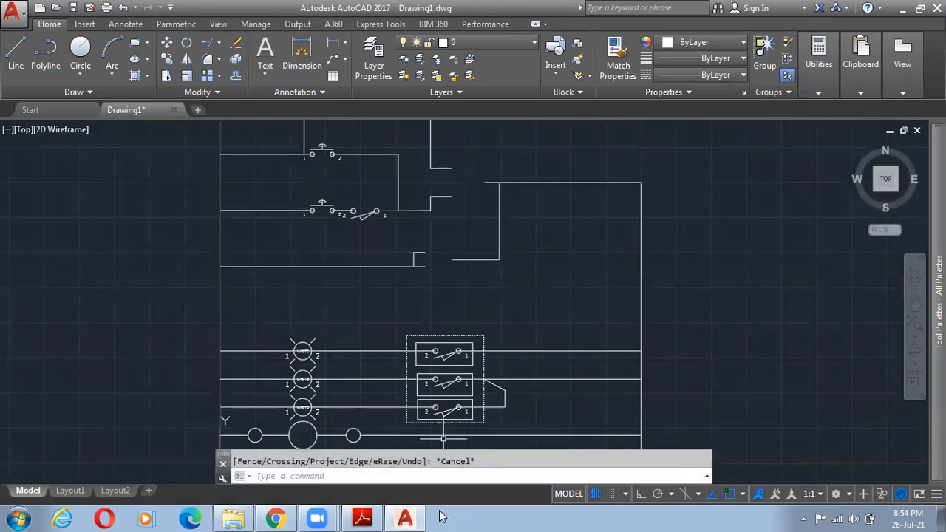
left_click(362, 519)
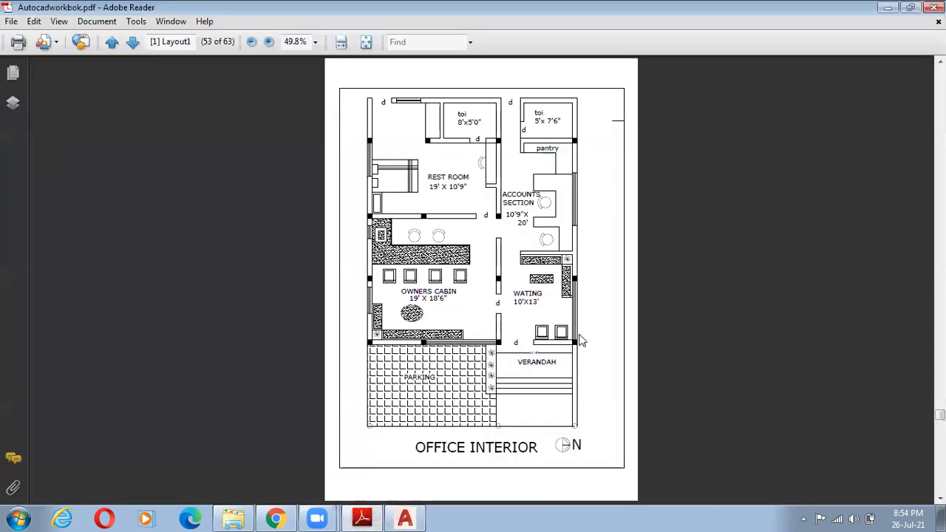
scroll(581, 341, "down", 7)
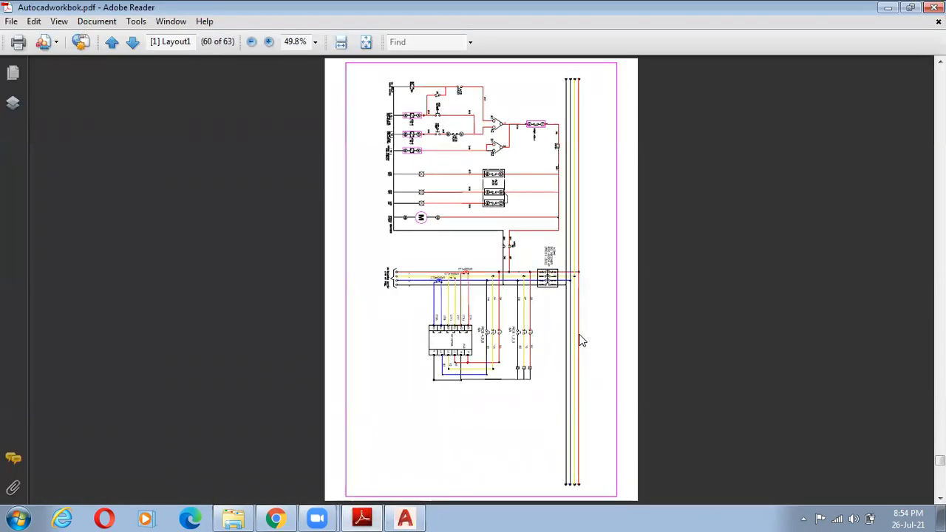
scroll(519, 267, "up", 2, "ctrl")
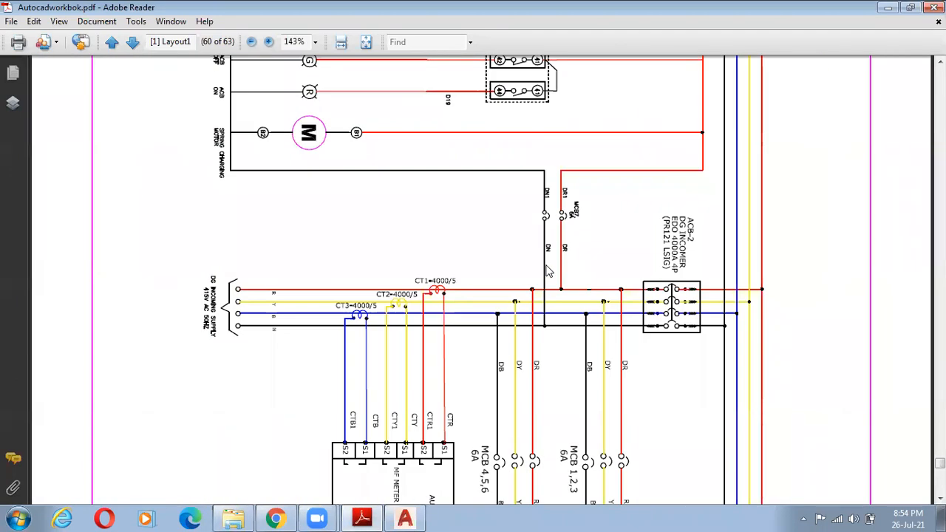
scroll(544, 296, "down", 1, "ctrl")
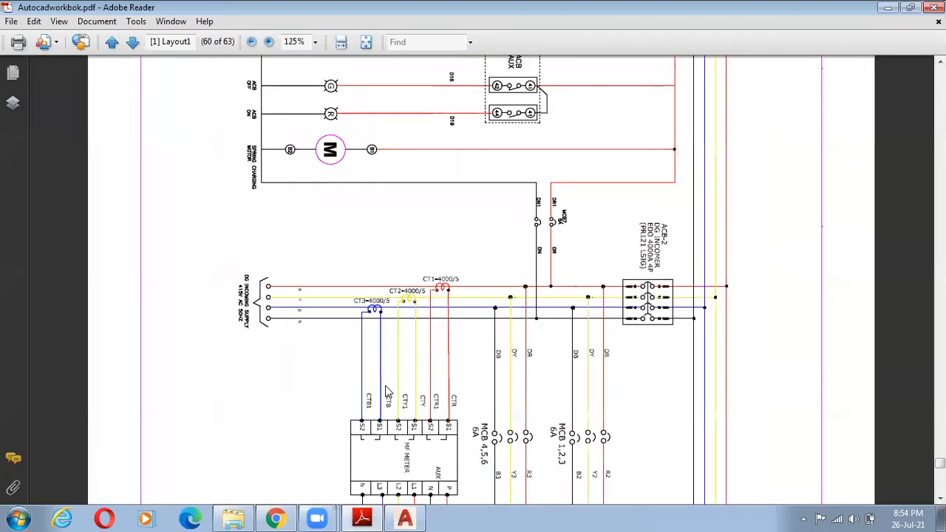
scroll(391, 389, "up", 1)
scroll(251, 334, "up", 1, "ctrl")
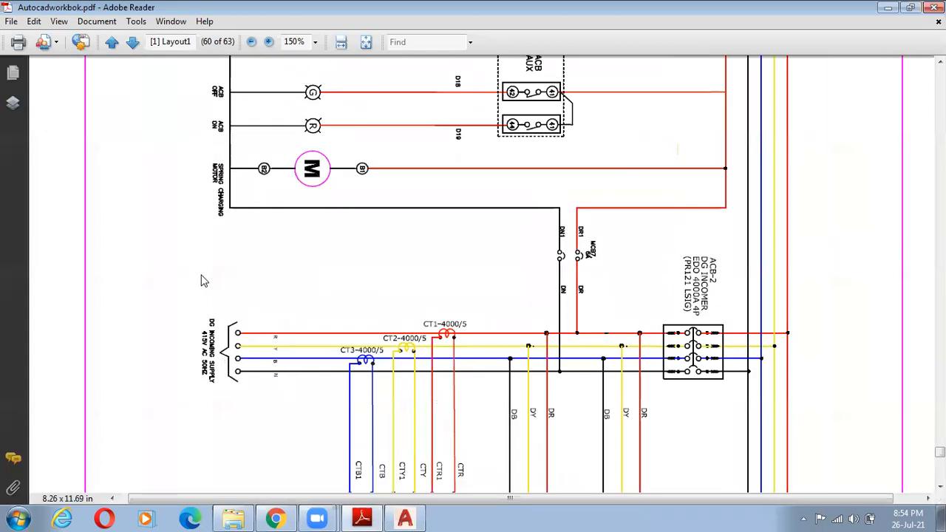
scroll(296, 383, "up", 4)
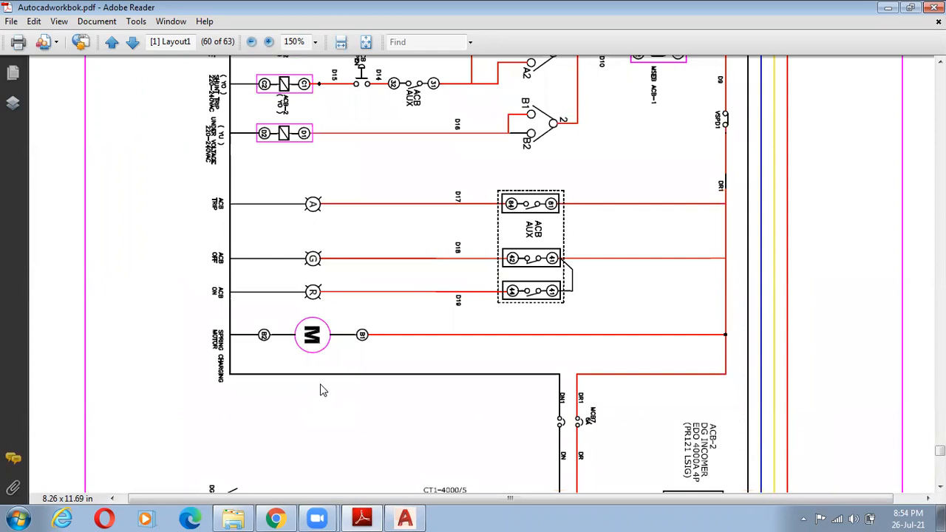
scroll(322, 390, "up", 1)
scroll(322, 392, "up", 1)
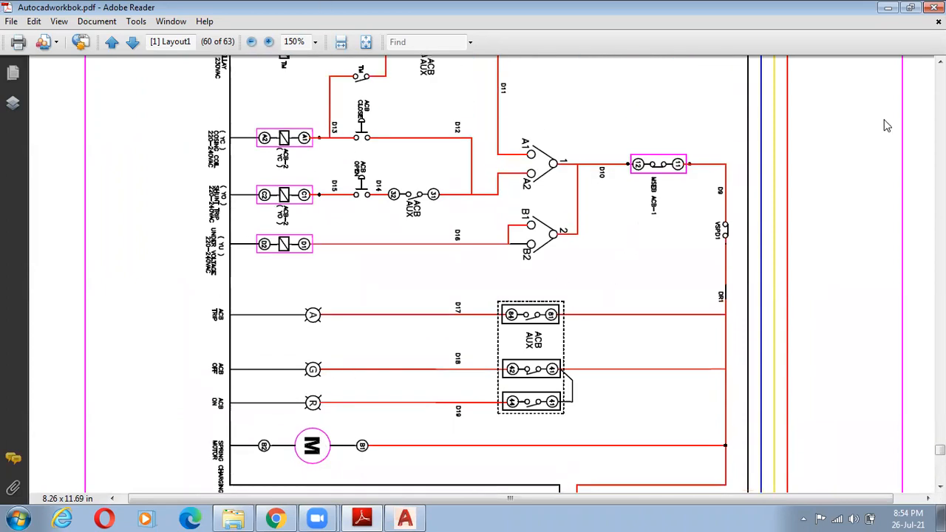
- Review the overall layout of the ACB control circuit on workbook page 60 and return to AutoCAD
scroll(843, 211, "up", 10)
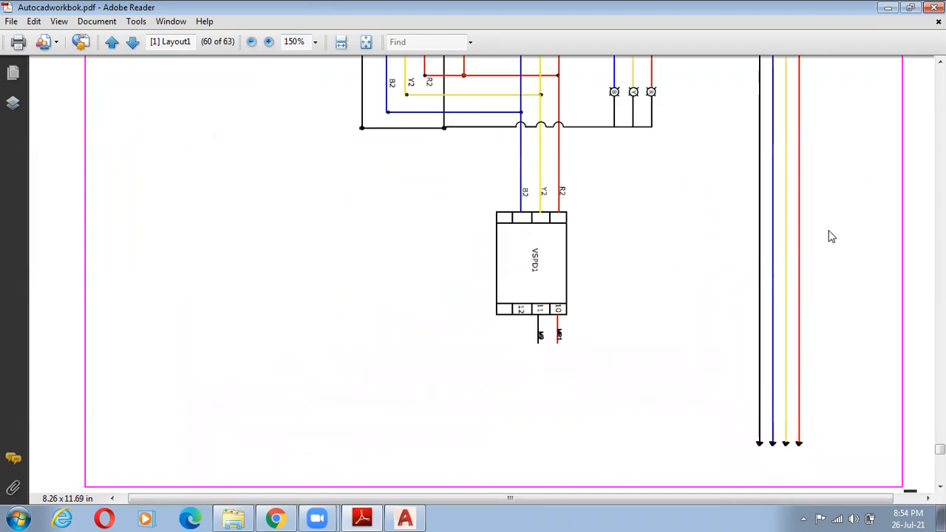
scroll(832, 235, "up", 10)
scroll(784, 233, "down", 10)
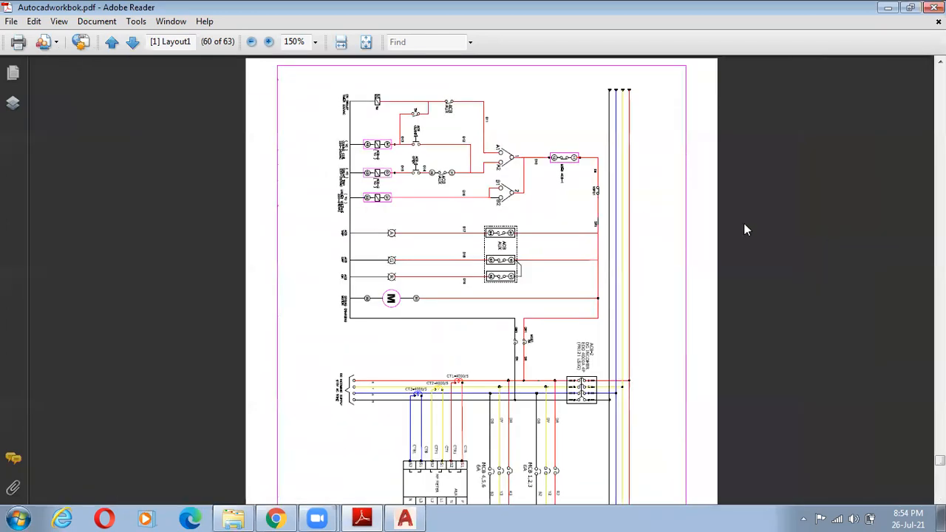
scroll(695, 214, "up", 1, "ctrl")
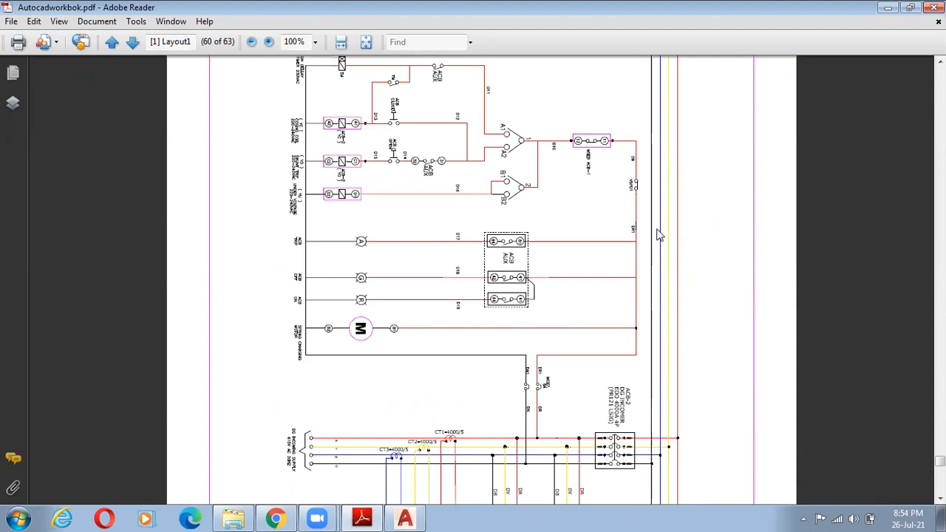
scroll(660, 235, "down", 3)
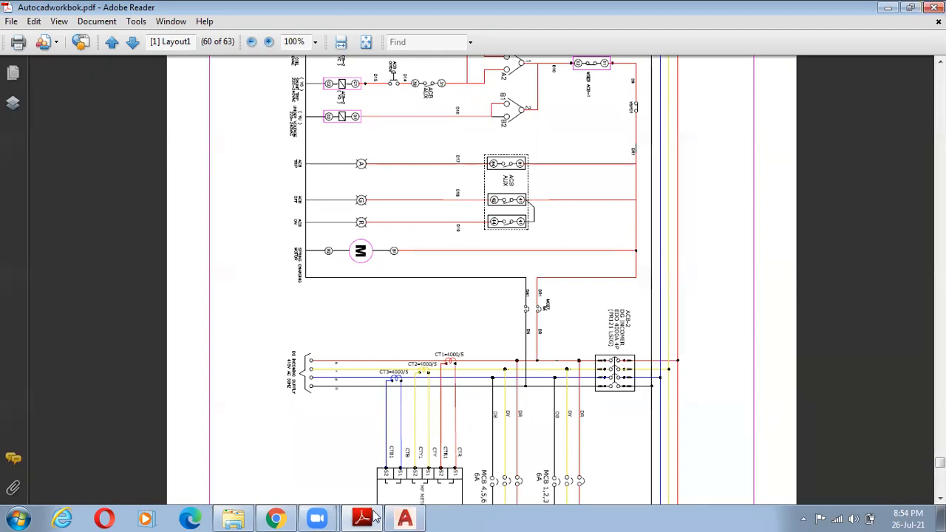
scroll(740, 230, "up", 1)
scroll(740, 230, "up", 1)
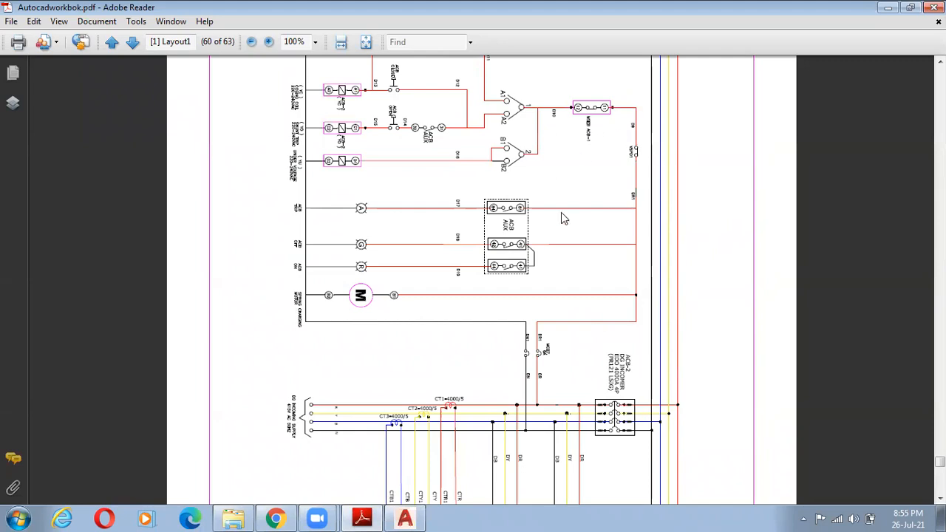
scroll(626, 147, "up", 2)
left_click(250, 517)
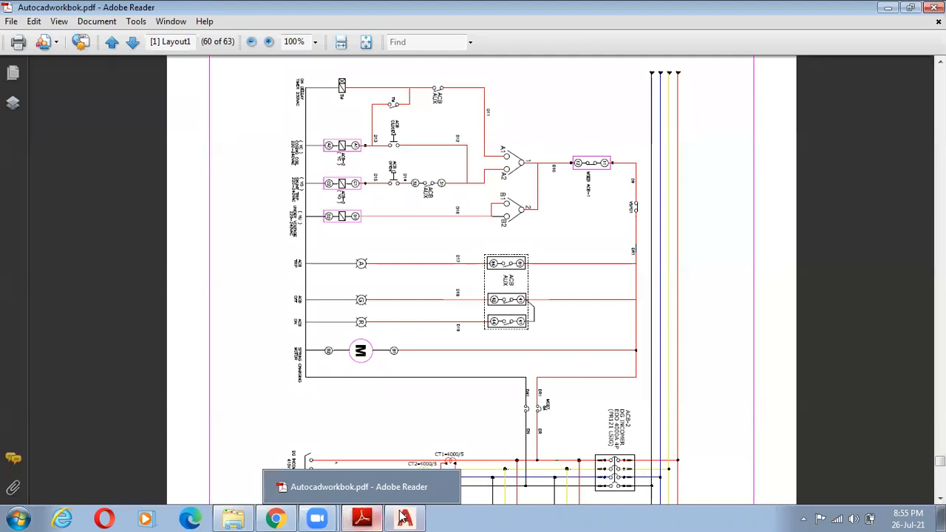
left_click(405, 518)
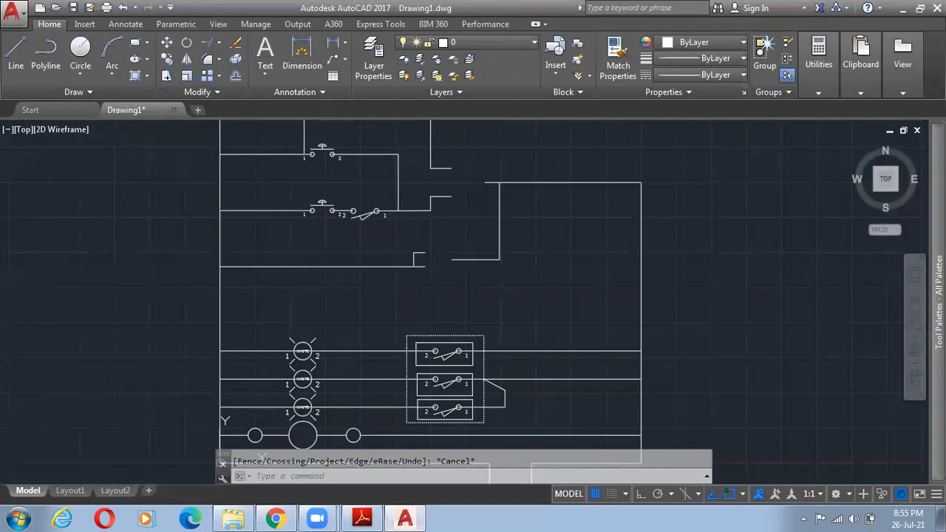
scroll(494, 274, "down", 3)
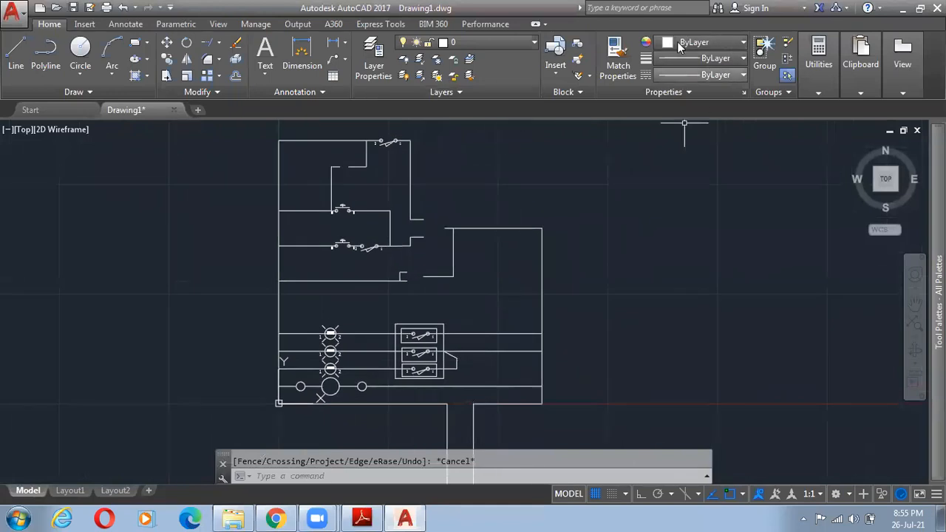
left_click(497, 43)
left_click(495, 39)
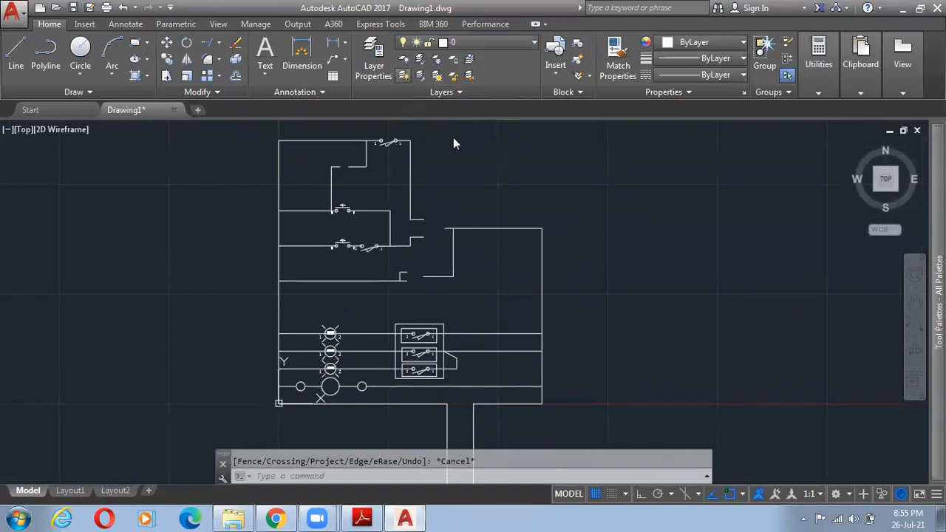
- Switch back to Adobe Reader and study page 60's control circuit around the selector switches, ACB auxiliary contacts and spring charging motor
left_click(400, 517)
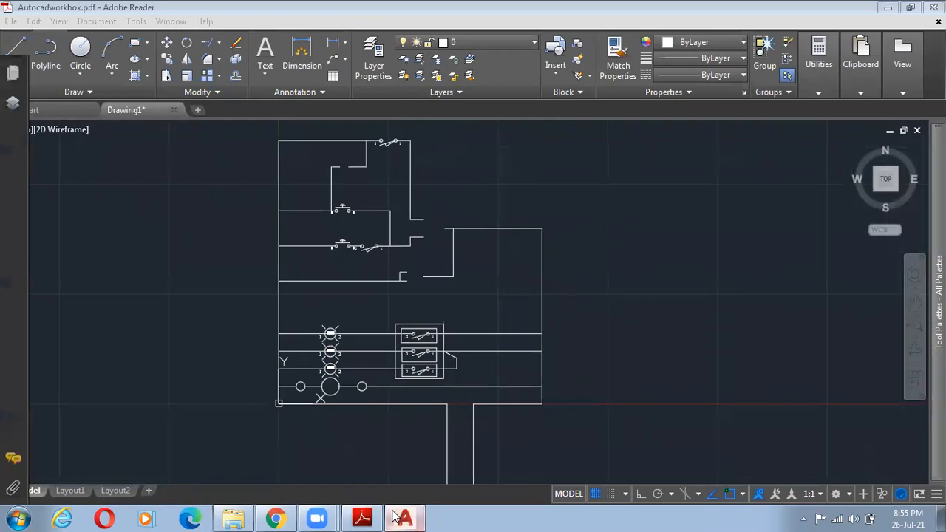
left_click(403, 518)
left_click(403, 517)
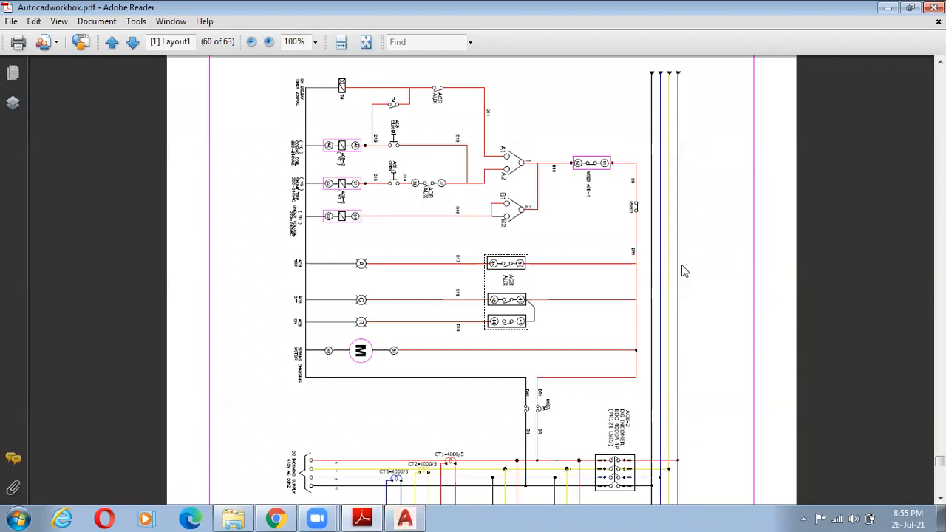
scroll(669, 355, "down", 2)
scroll(673, 378, "down", 3)
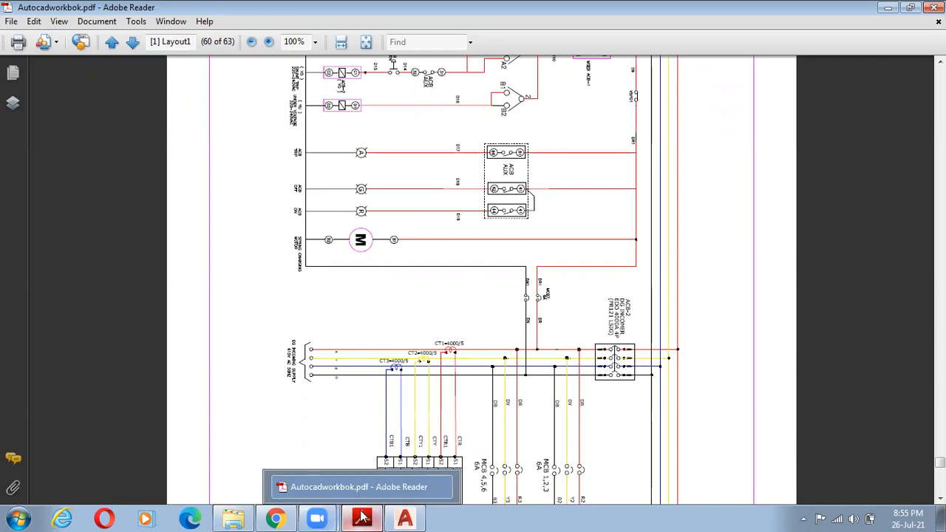
scroll(723, 323, "up", 1)
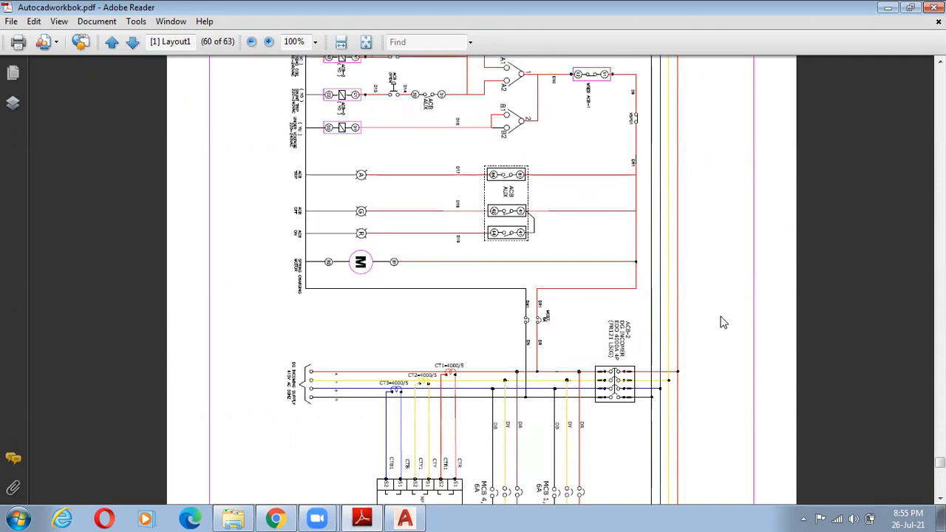
scroll(723, 322, "up", 2)
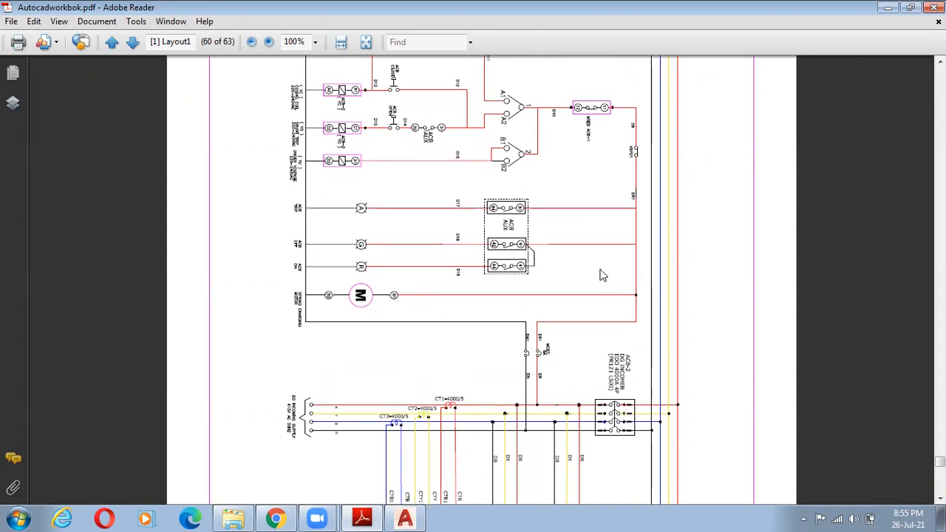
mouse_move(293, 518)
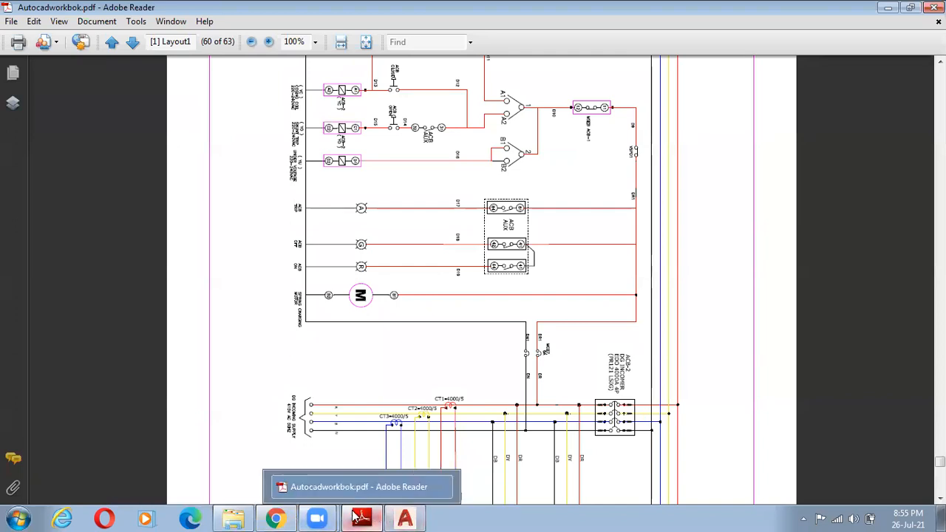
mouse_move(333, 518)
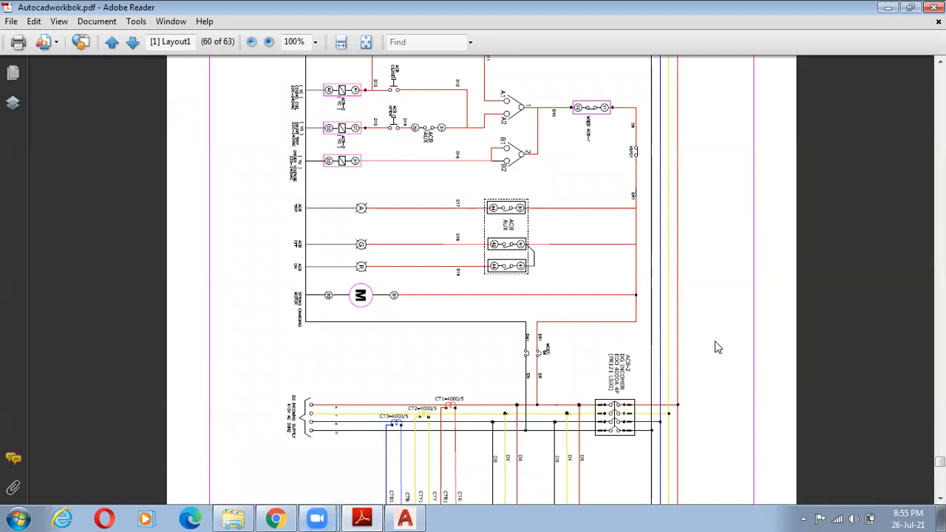
scroll(717, 337, "up", 2)
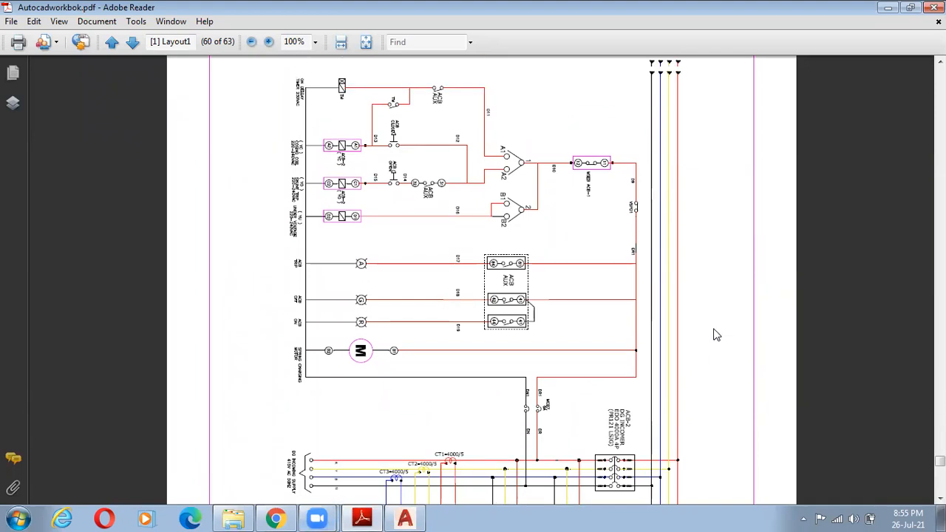
scroll(716, 337, "up", 2, "ctrl")
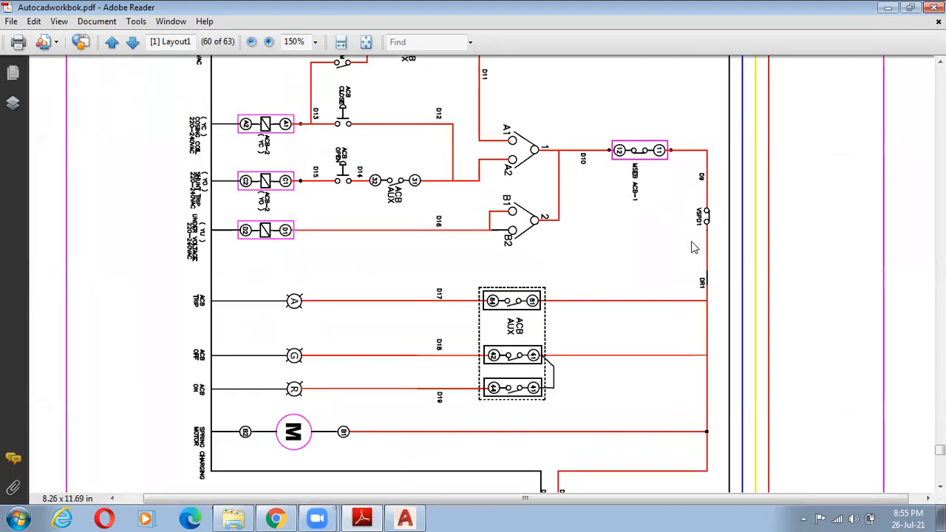
scroll(715, 311, "down", 2, "ctrl")
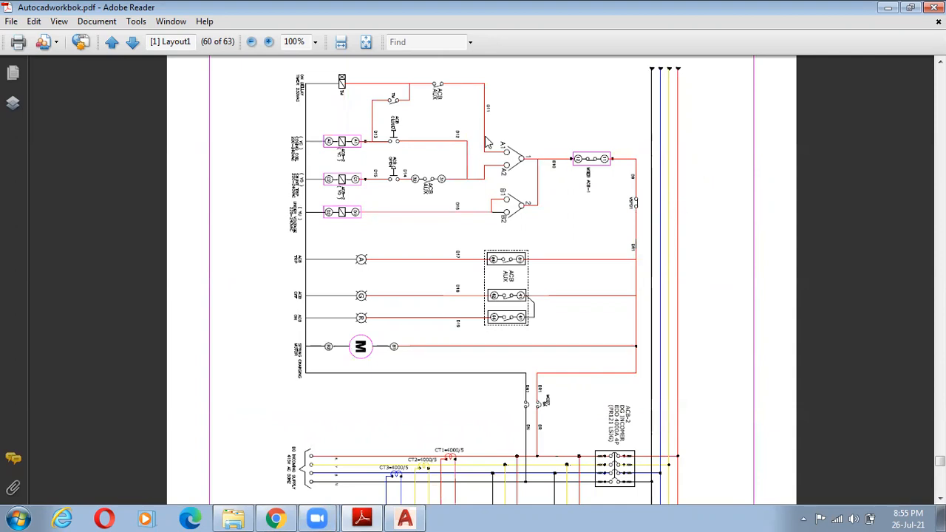
- Go to workbook page 59 and examine the MSEB incomer circuit with its MF meter and MCB wiring
scroll(601, 406, "down", 1)
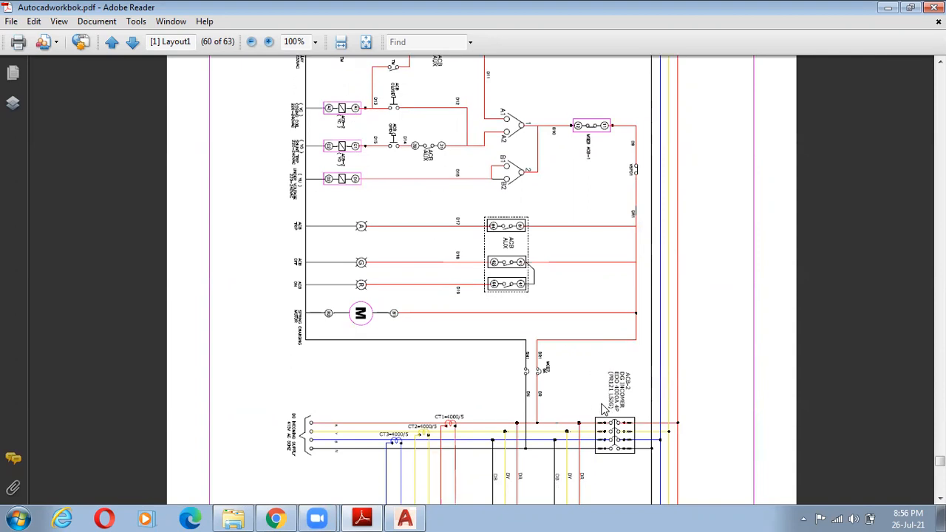
scroll(712, 405, "down", 1, "ctrl")
scroll(711, 405, "down", 4)
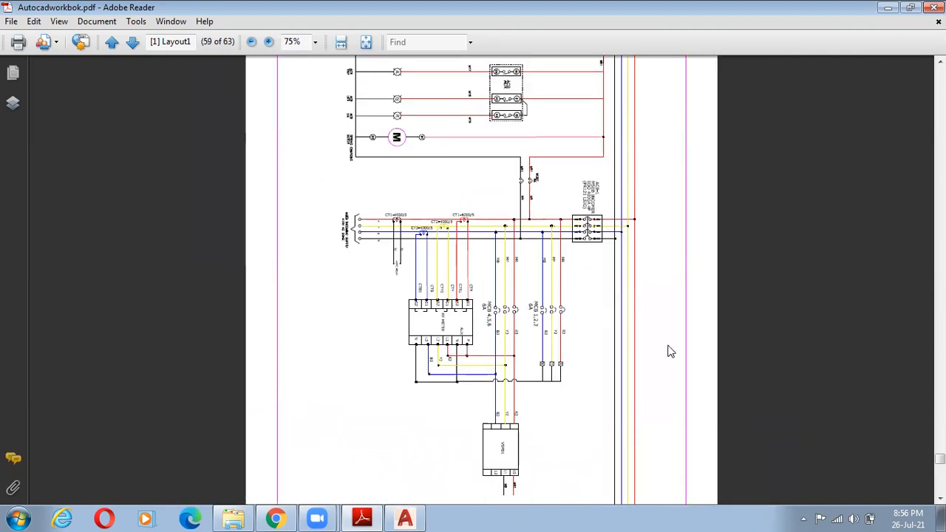
scroll(670, 349, "up", 1, "ctrl")
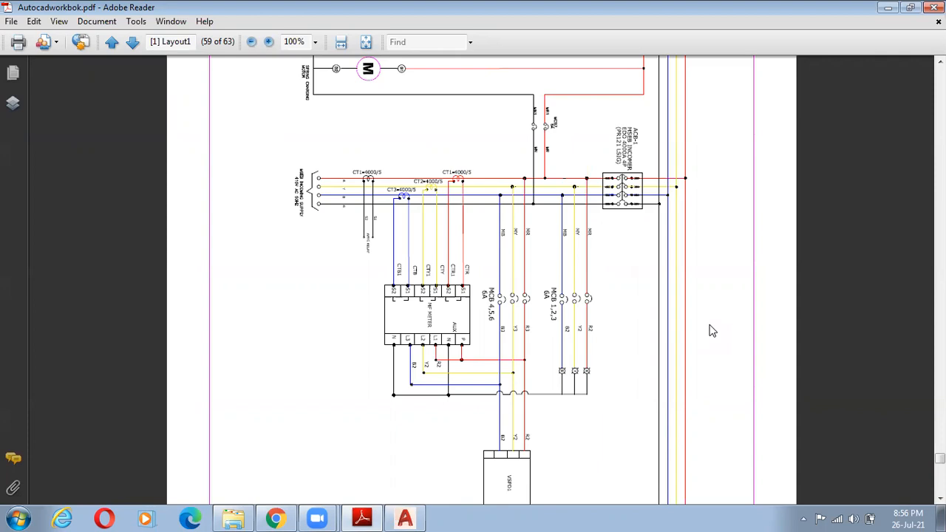
scroll(710, 331, "up", 2)
key("ctrl+0")
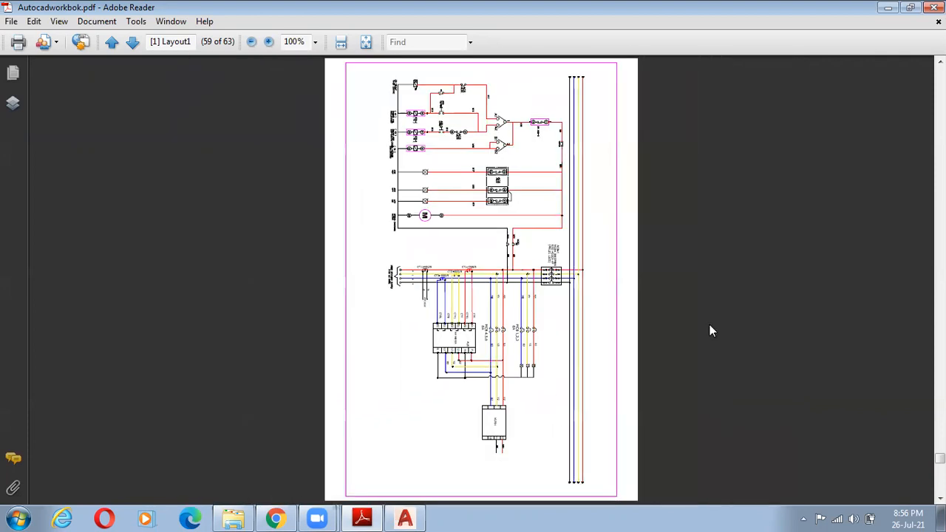
- Go to workbook page 58 and examine the panel's front view around the main and DG incomer compartments
scroll(621, 361, "up", 1)
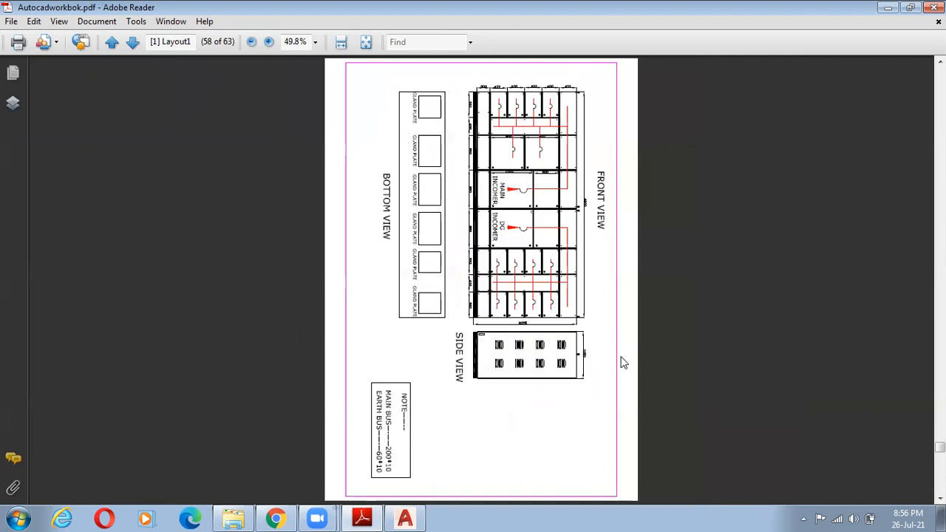
scroll(621, 362, "down", 1)
scroll(621, 355, "up", 1)
scroll(614, 340, "up", 3, "ctrl")
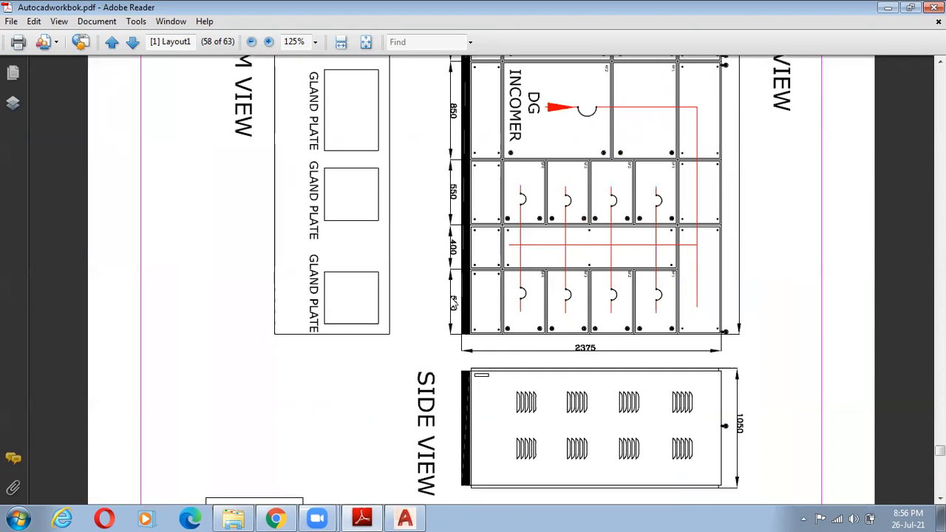
scroll(434, 303, "up", 6)
scroll(474, 235, "down", 2)
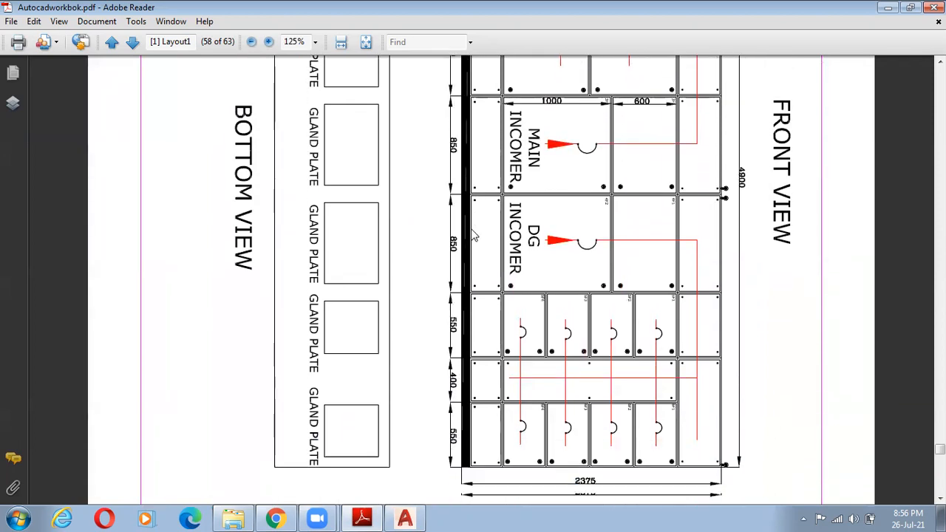
- Look over page 58's side view, and examine the MSEB incomer circuit with its CTs, MF meter and MCBs on page 59
scroll(475, 239, "down", 2, "ctrl")
scroll(580, 316, "down", 8)
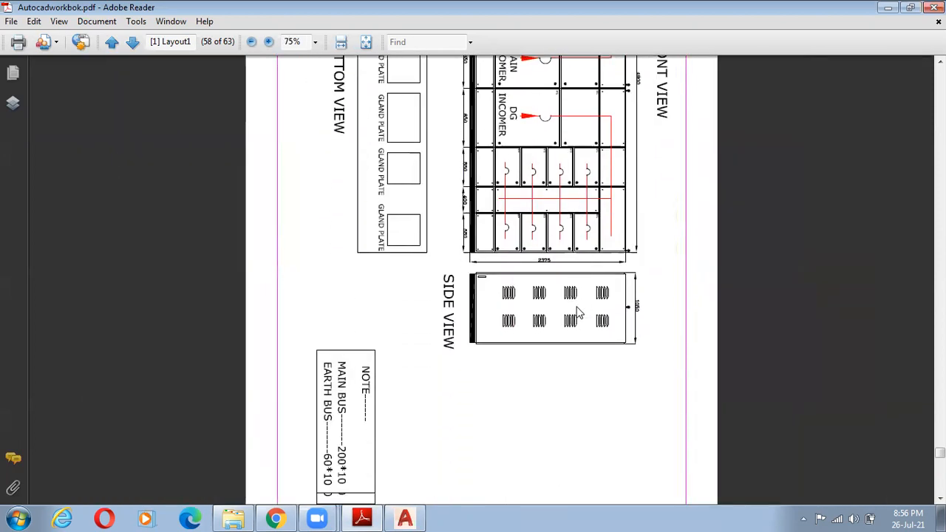
scroll(580, 316, "down", 5)
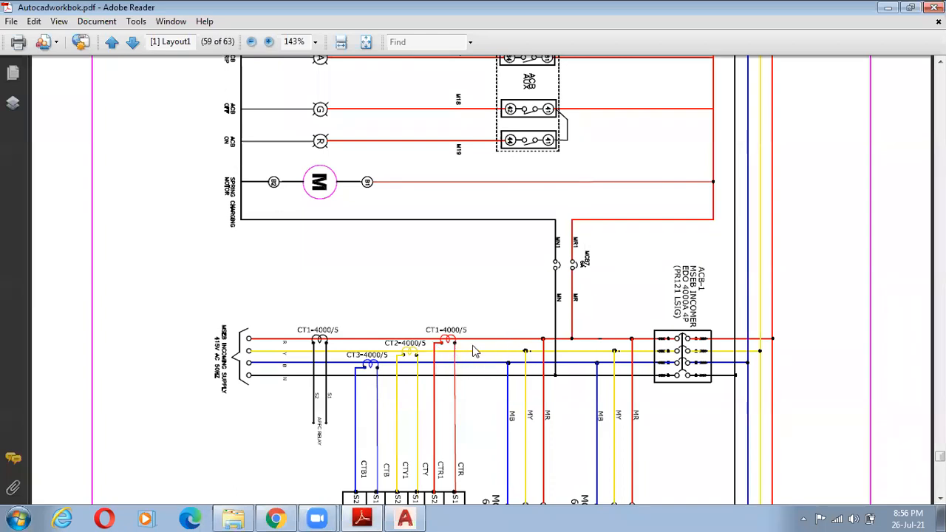
scroll(438, 381, "down", 3)
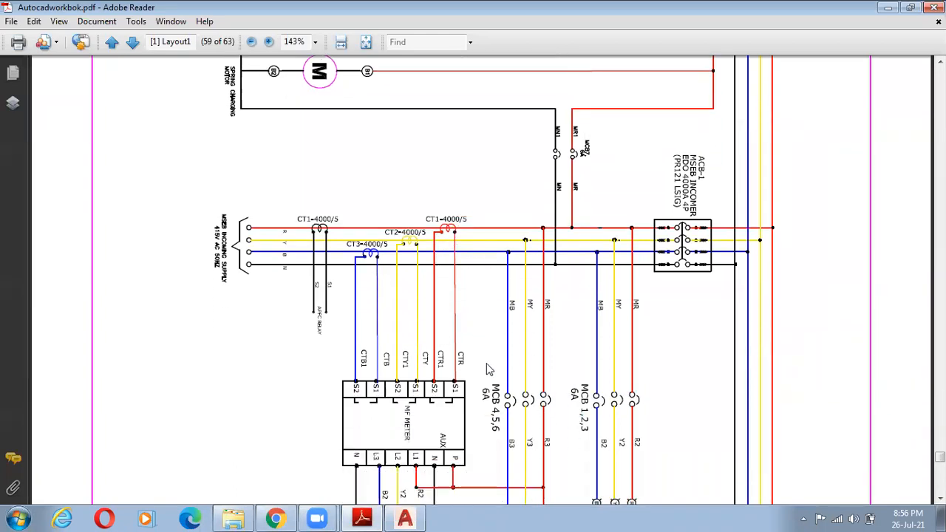
scroll(488, 369, "down", 2)
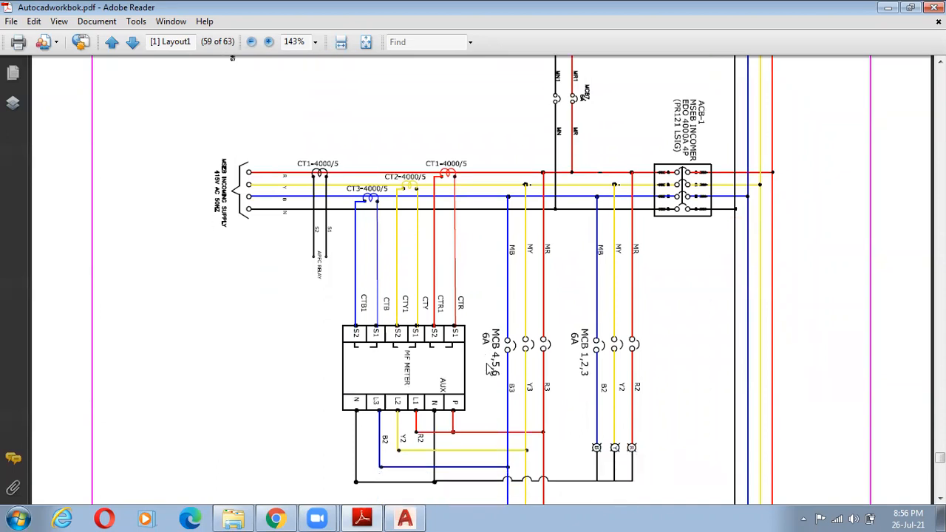
scroll(488, 367, "up", 2)
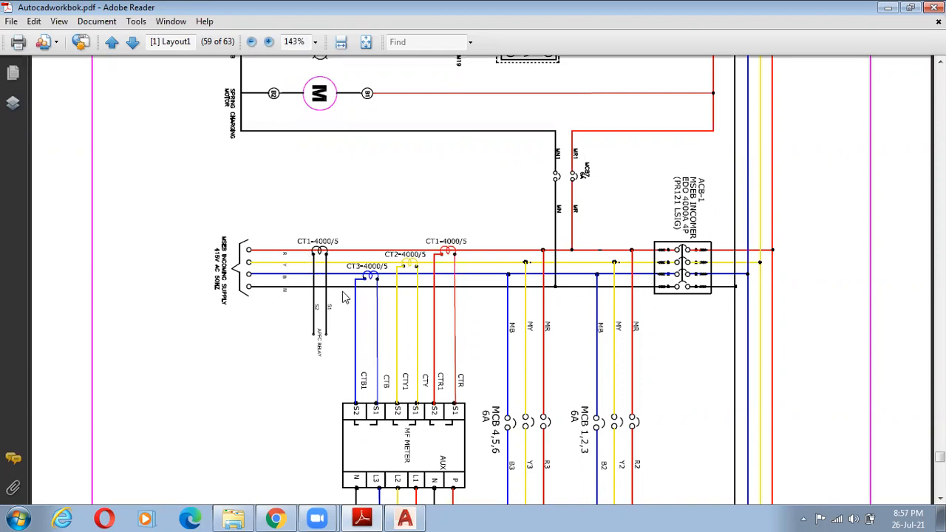
scroll(607, 284, "up", 4)
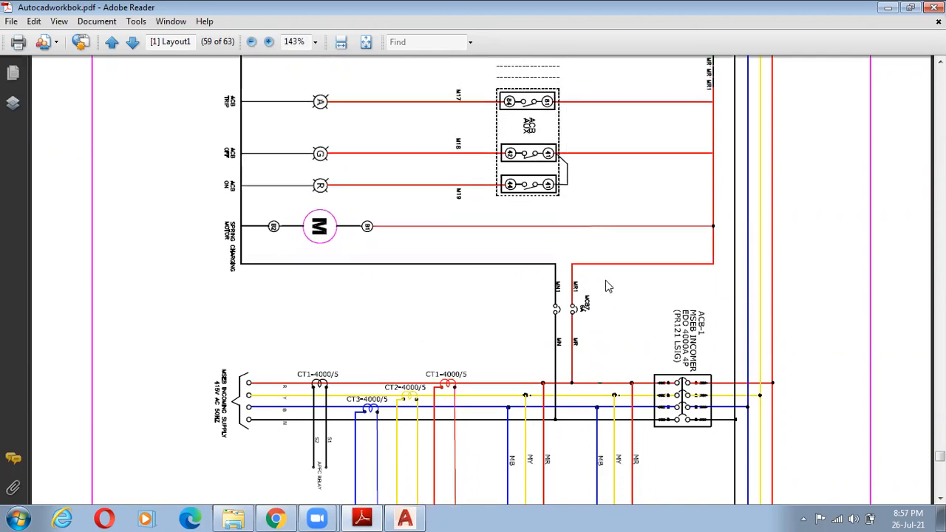
- Review the full control circuit on page 59 and study page 60's DG incomer circuit around the selector switch contacts
scroll(607, 284, "down", 1, "ctrl")
scroll(606, 285, "down", 2, "ctrl")
scroll(608, 284, "up", 6)
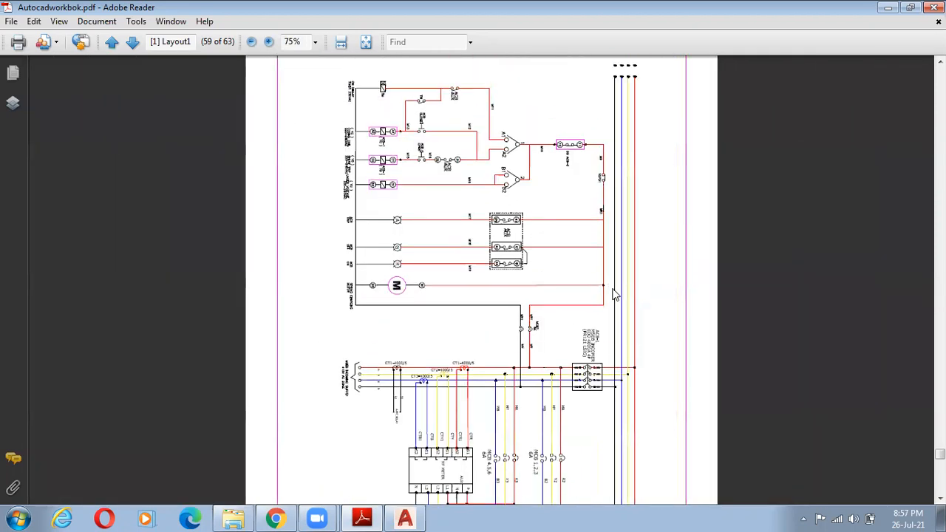
scroll(616, 294, "down", 3)
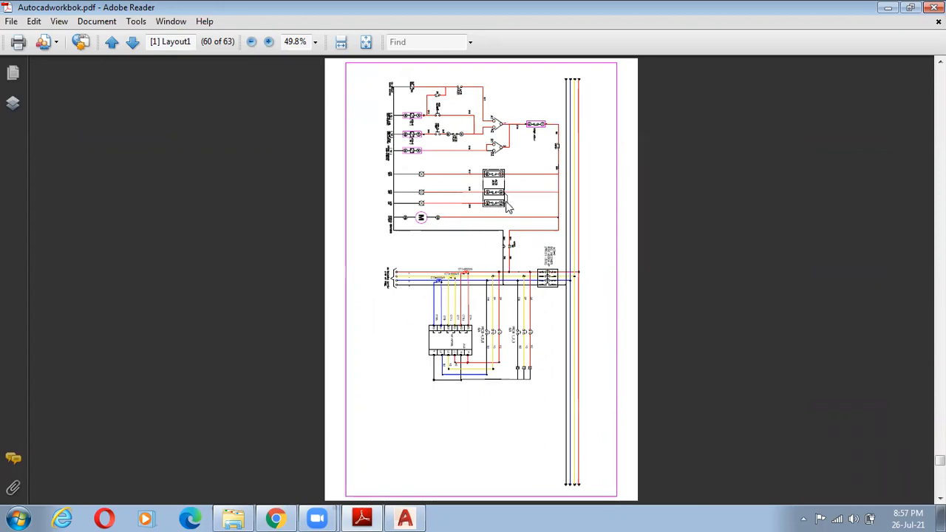
scroll(509, 198, "up", 1, "ctrl")
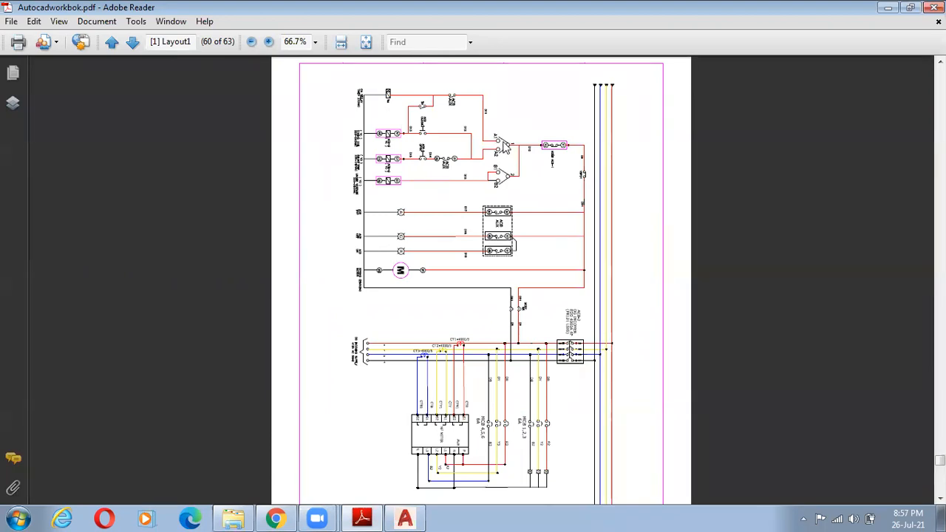
scroll(510, 155, "up", 1, "ctrl")
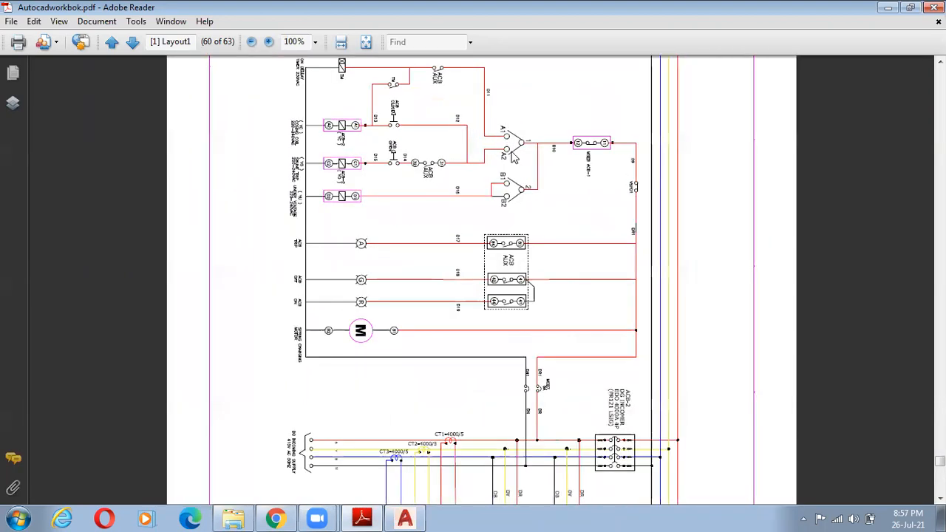
scroll(520, 204, "down", 1, "ctrl")
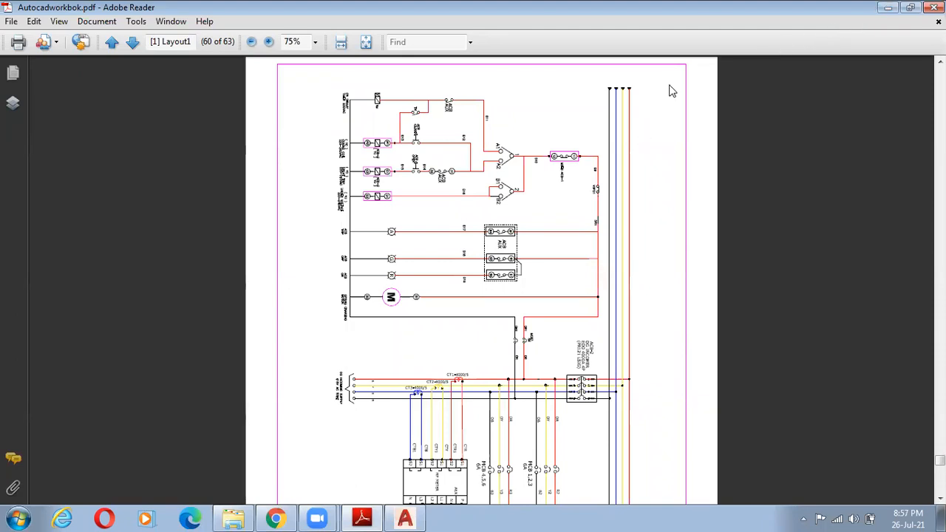
- Switch back to AutoCAD and view the control circuit drawn so far in Drawing1
left_click(347, 517)
left_click(403, 513)
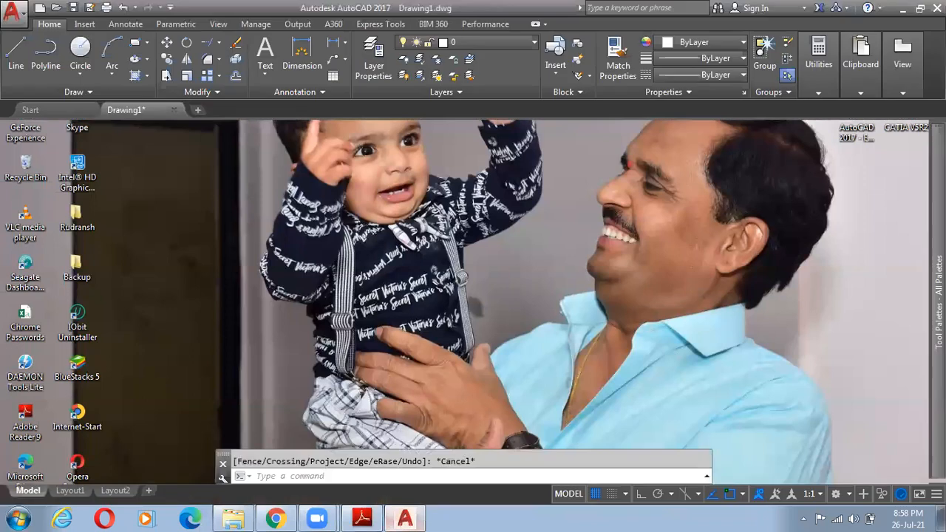
scroll(467, 279, "up", 2)
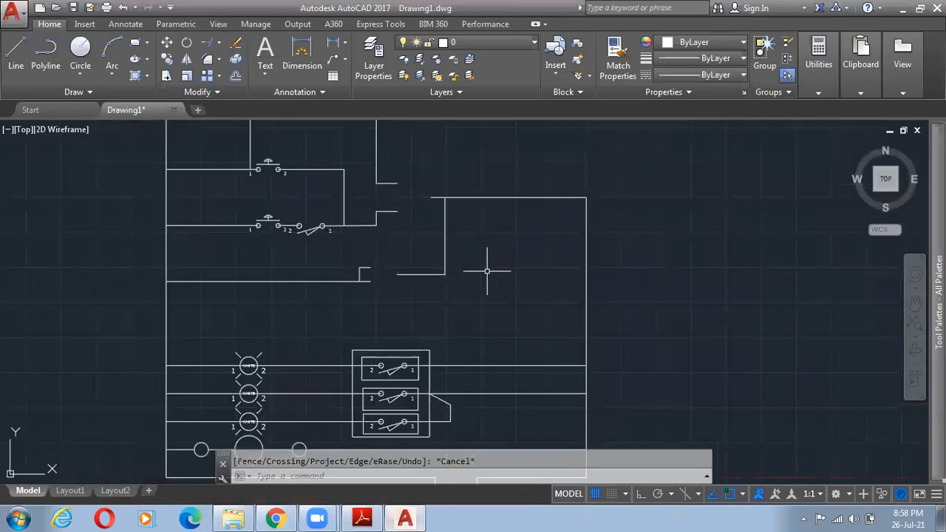
scroll(473, 270, "down", 2)
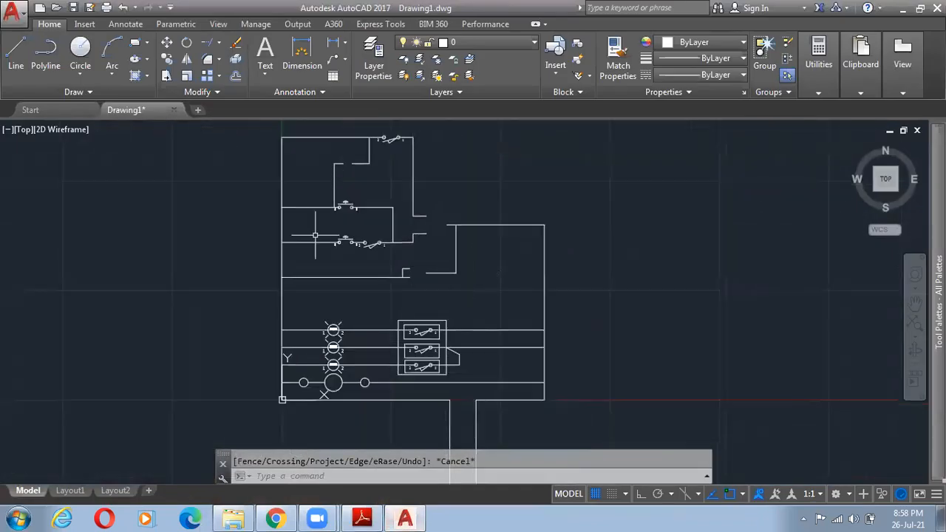
type("O")
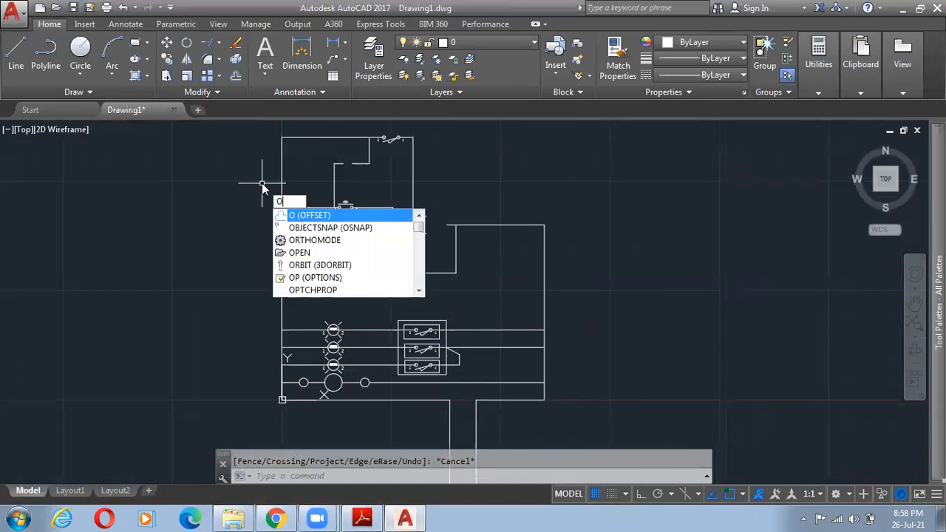
key("Return")
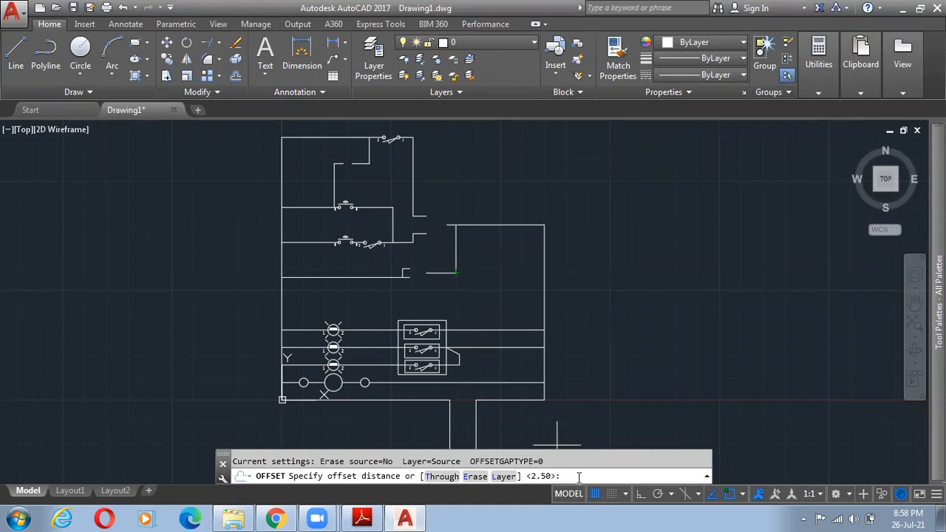
type("10")
key("Return")
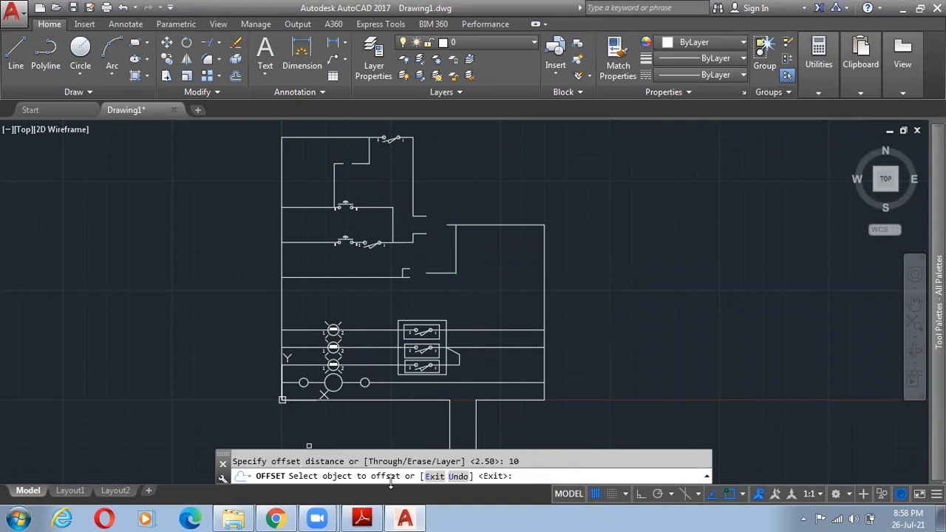
left_click(487, 332)
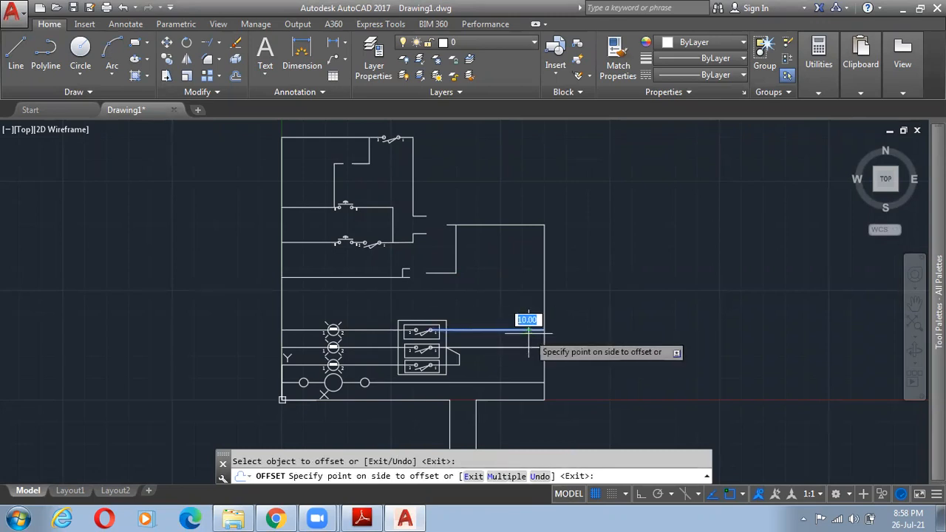
scroll(528, 334, "up", 5)
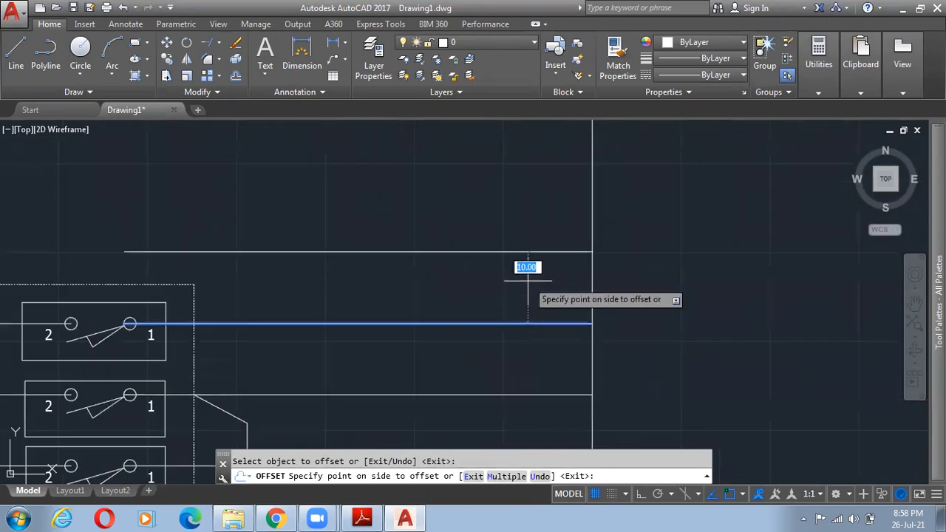
key("Escape")
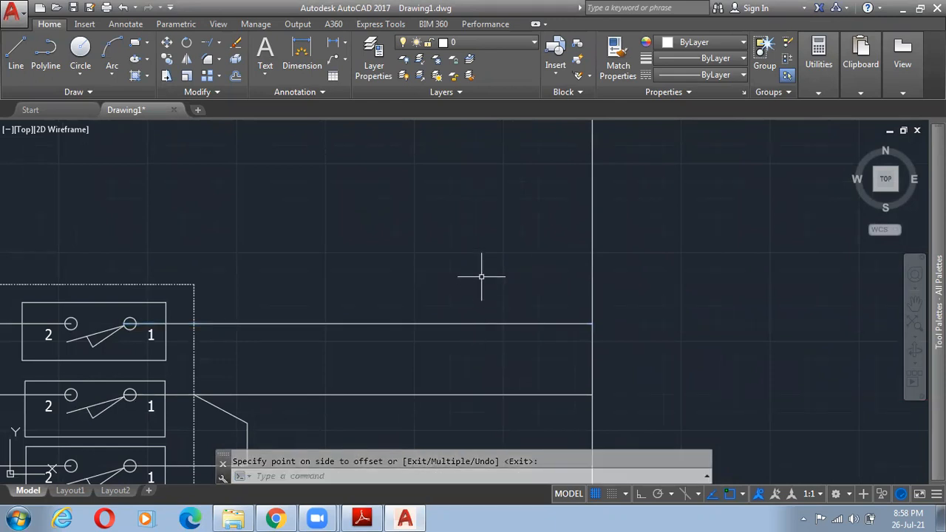
- Offset the line running from the uppermost boxed auxiliary contact to the outer vertical line upward twice, 10 units each time
scroll(481, 255, "down", 4)
type("o")
key("Return")
key("Return")
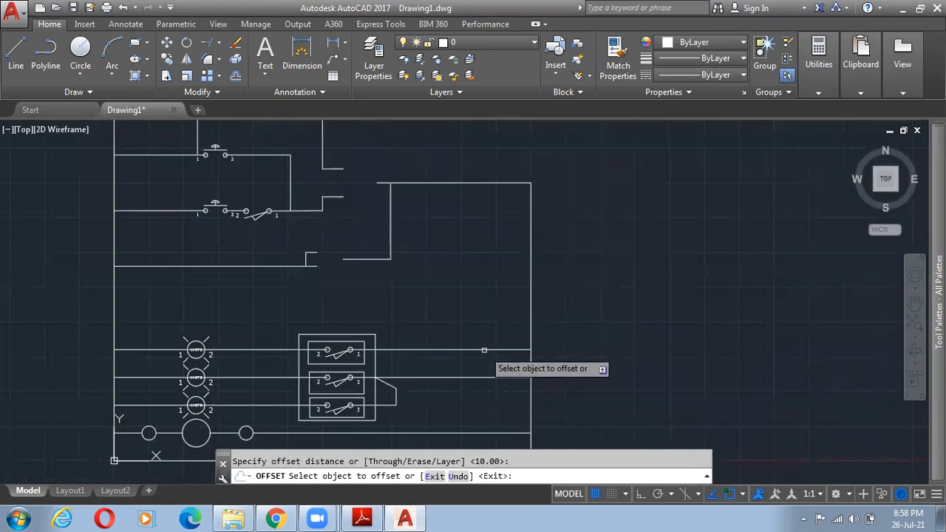
left_click(482, 348)
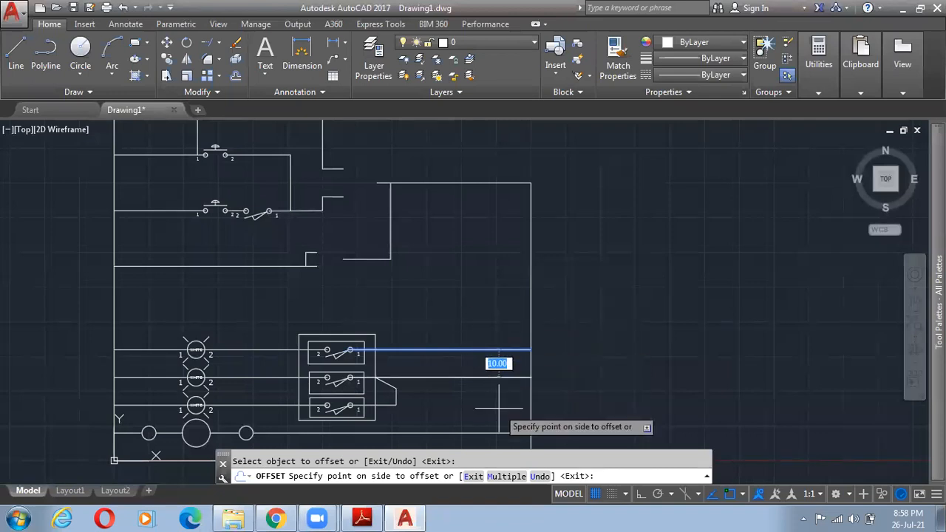
left_click(491, 284)
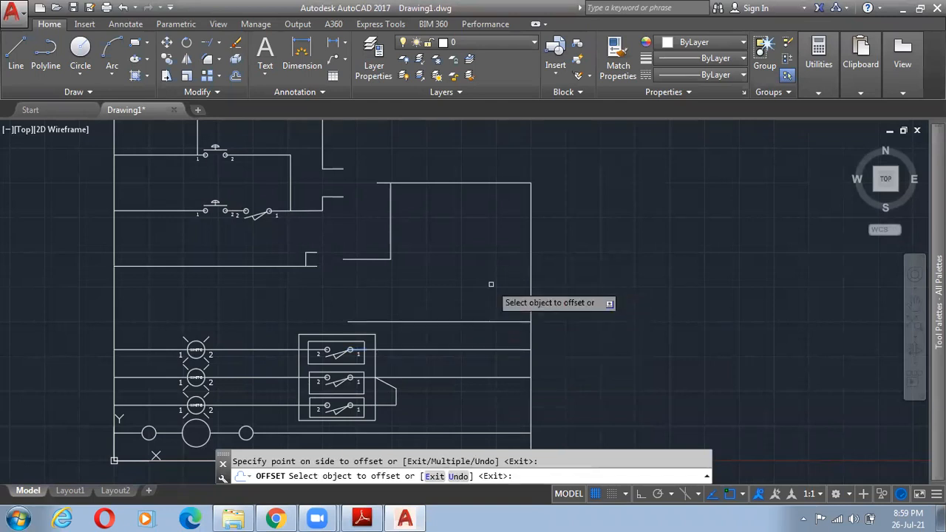
left_click(480, 322)
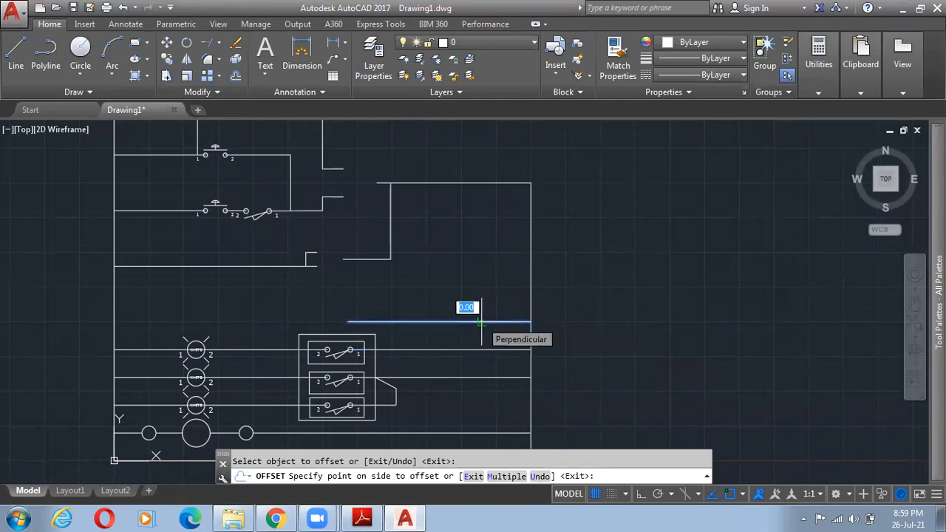
left_click(494, 273)
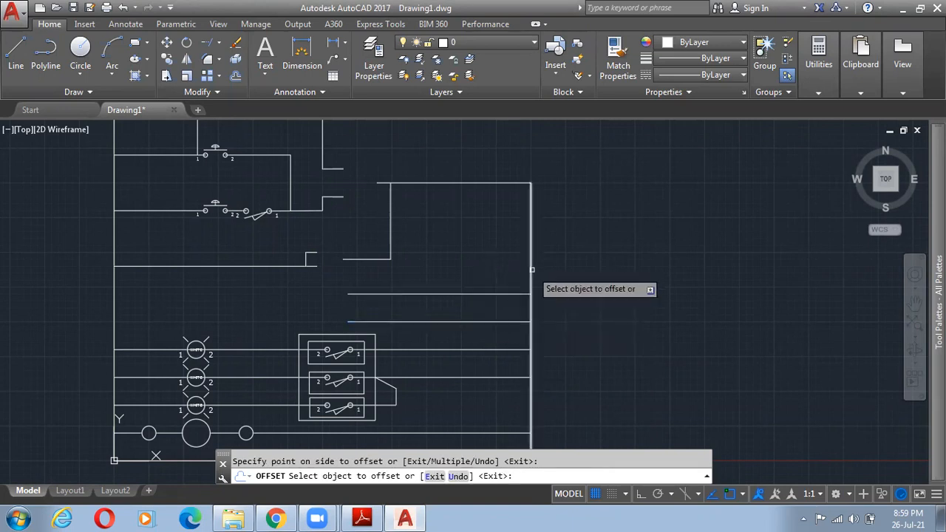
- Offset the circuit's outer right vertical line outward twice, 10 units each time
left_click(532, 269)
left_click(551, 266)
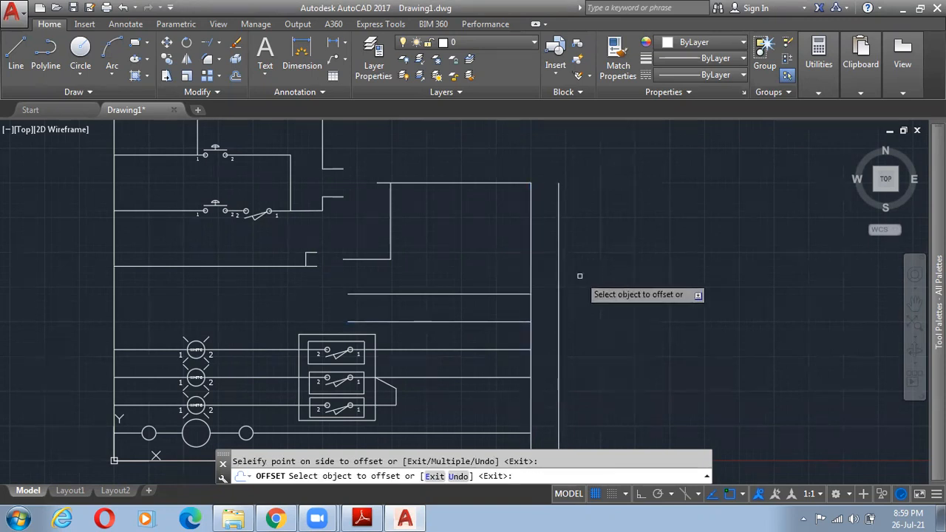
left_click(560, 294)
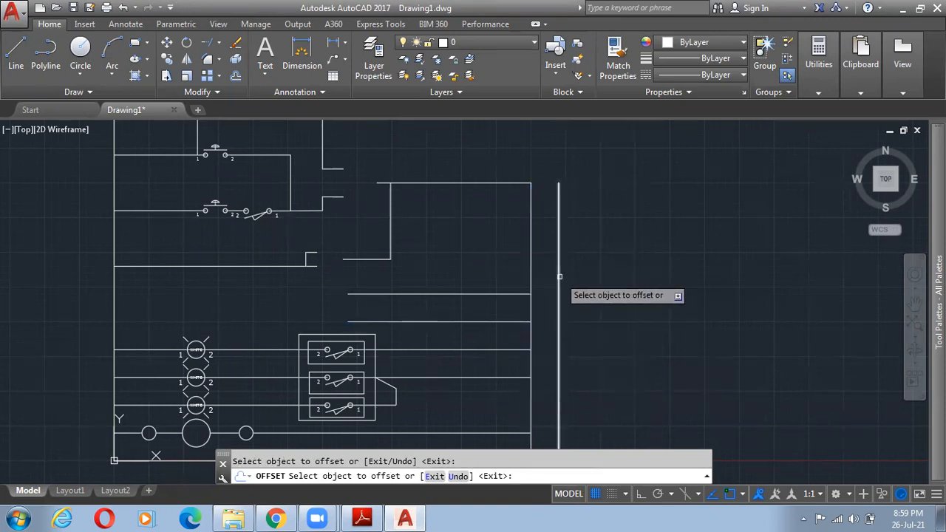
left_click(612, 283)
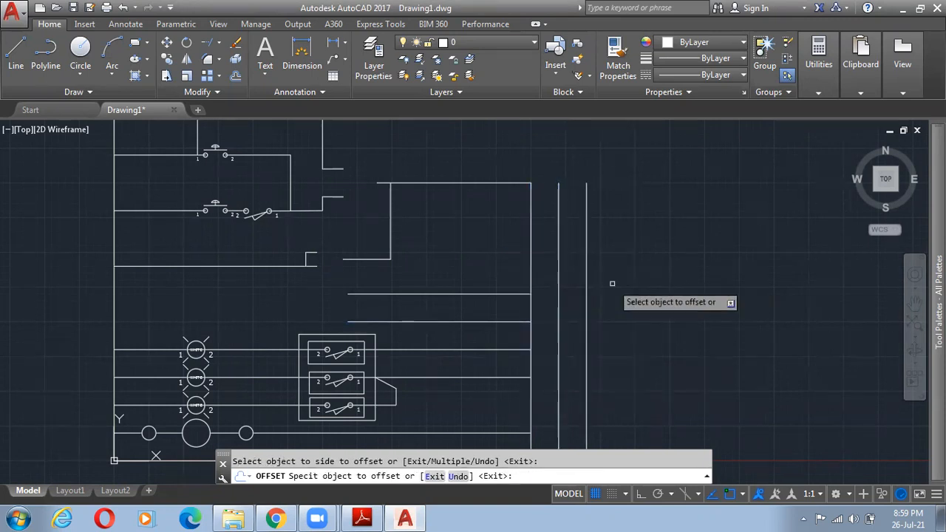
- Offset the circuit's right vertical line inward twice at 10-unit spacing and finish the Offset command
left_click(532, 271)
left_click(476, 265)
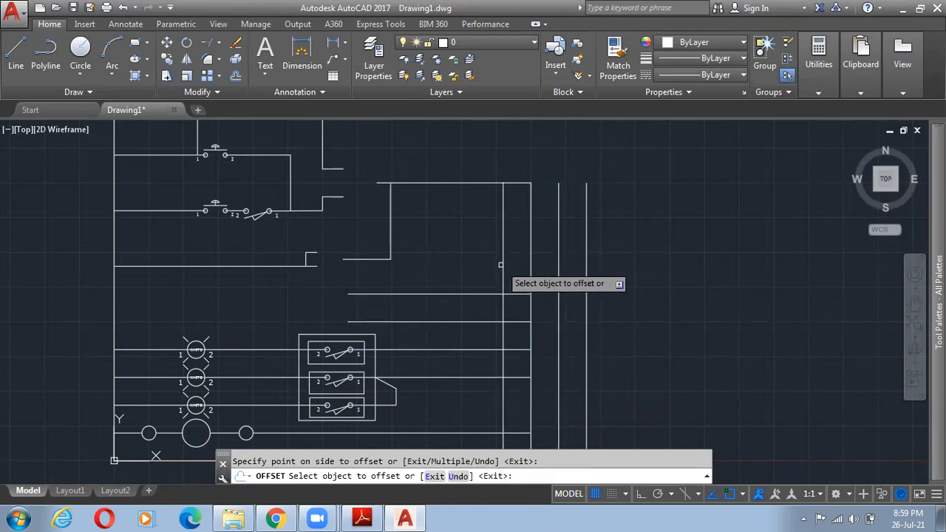
left_click(501, 267)
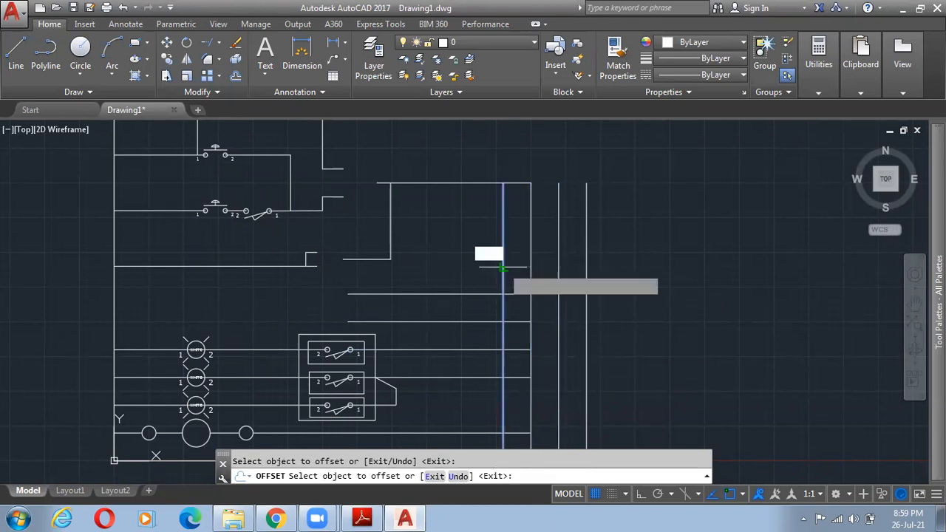
left_click(436, 268)
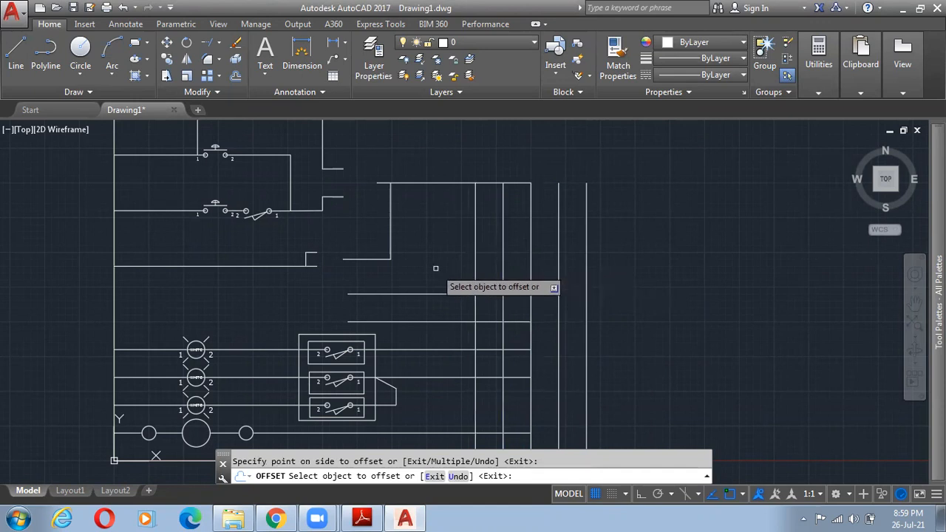
key("Return")
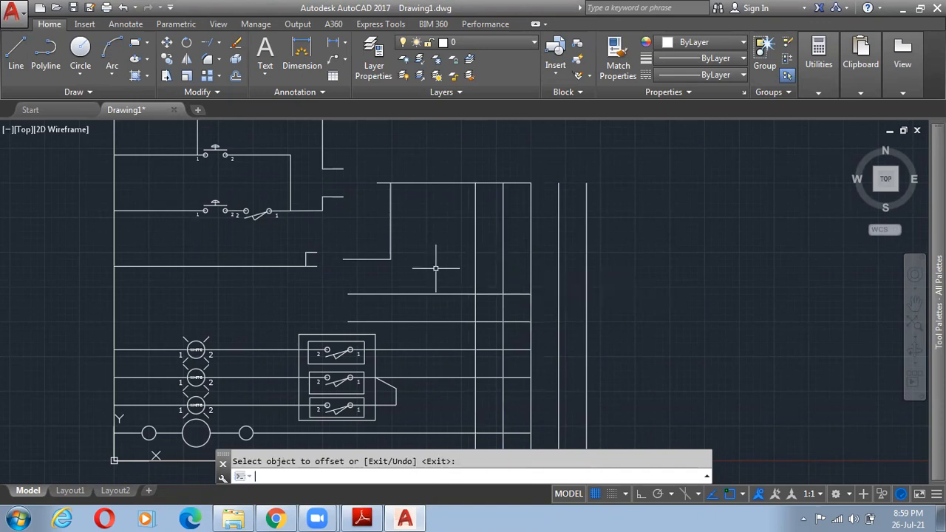
- Erase all the trial offset lines: the two horizontal ones and the four vertical ones inside and outside the circuit's right edge
key("Escape")
left_click(524, 336)
left_click(446, 258)
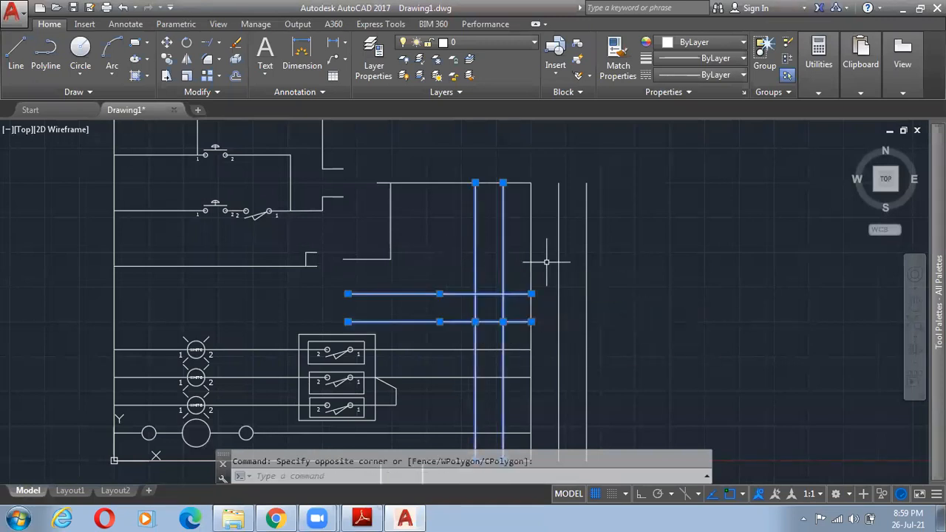
key("Delete")
left_click(671, 316)
left_click(546, 238)
key("Delete")
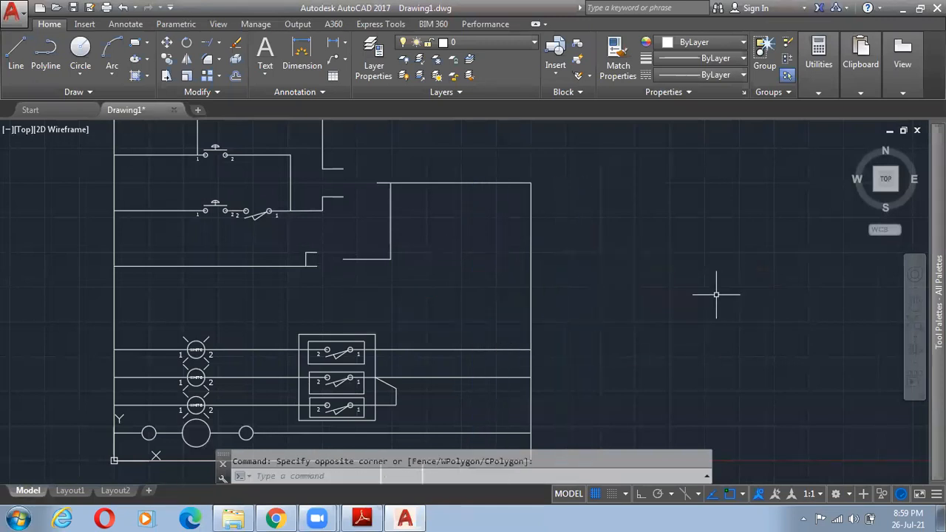
scroll(613, 285, "down", 4)
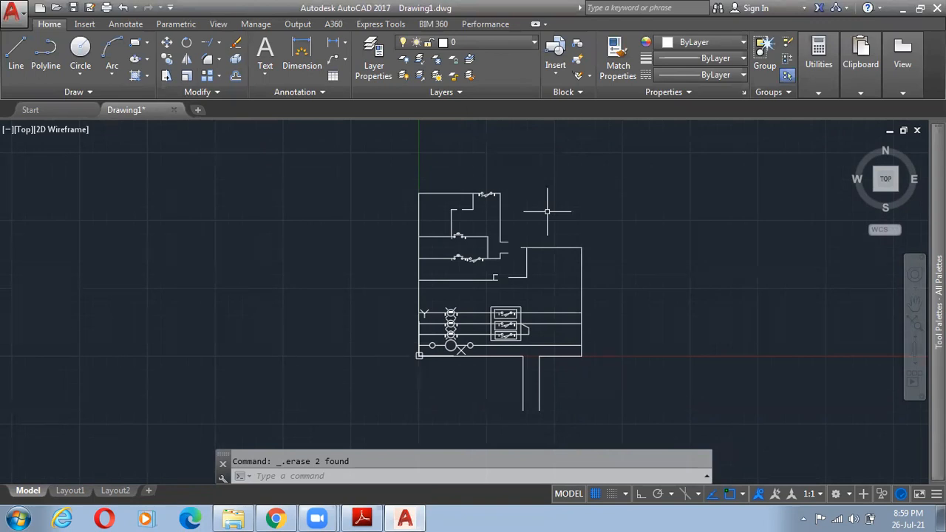
mouse_move(900, 56)
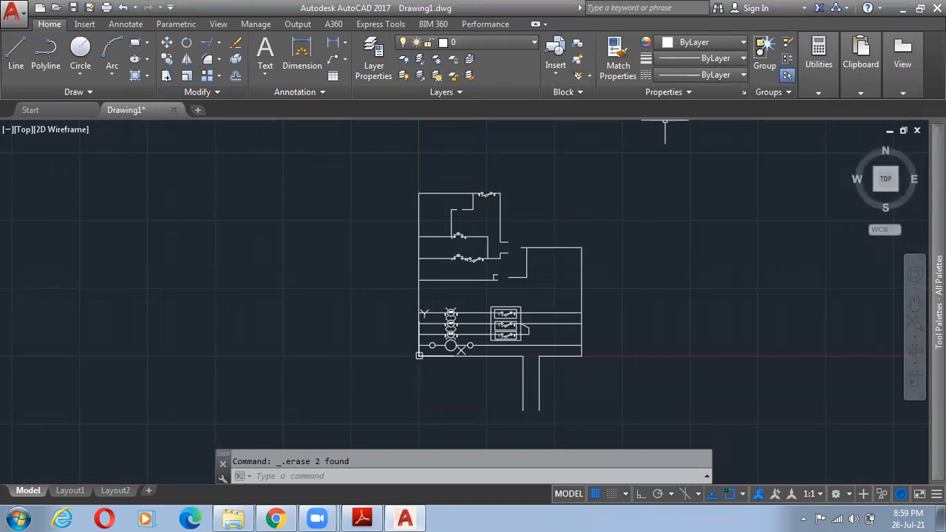
mouse_move(363, 517)
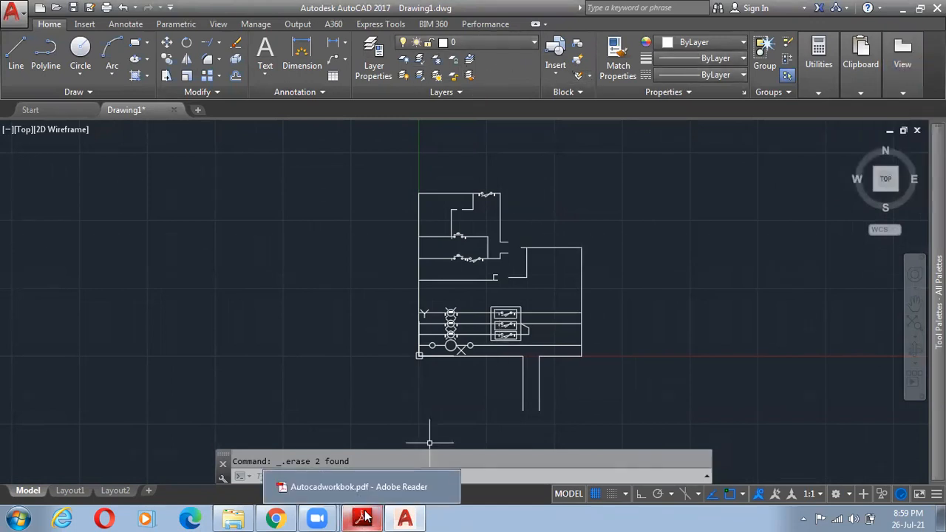
mouse_move(316, 517)
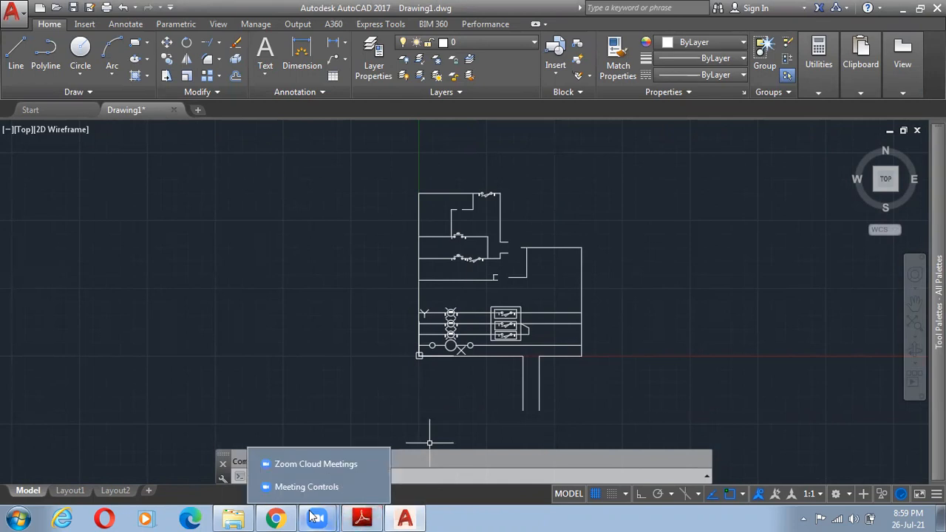
mouse_move(280, 517)
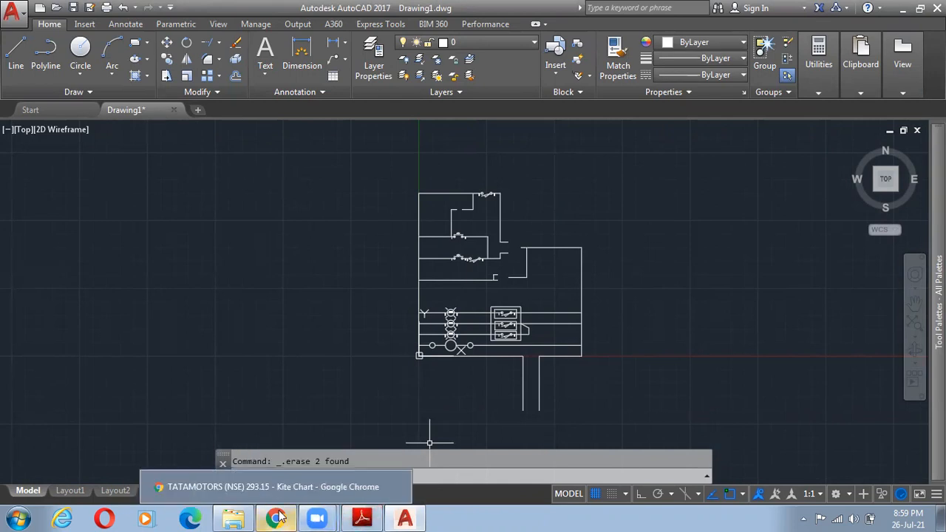
- Try colouring the upper control circuit's lines and outer vertical lines yellow, and undo the colour change
left_click(723, 59)
left_click(725, 41)
left_click(724, 42)
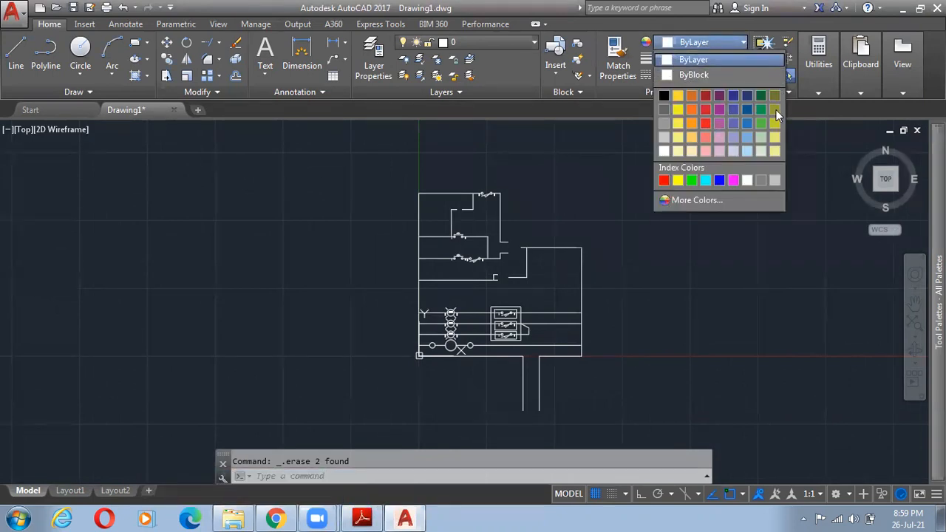
left_click(499, 183)
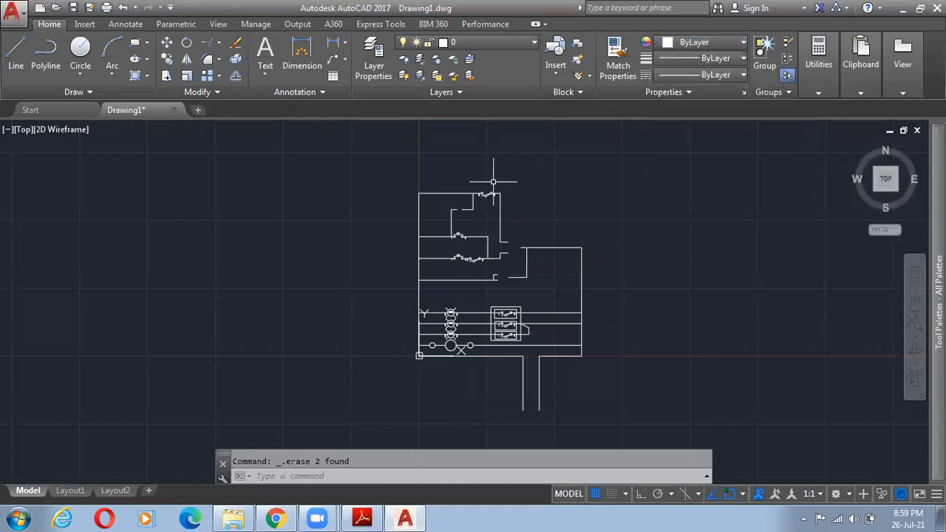
left_click(527, 289)
left_click(440, 153)
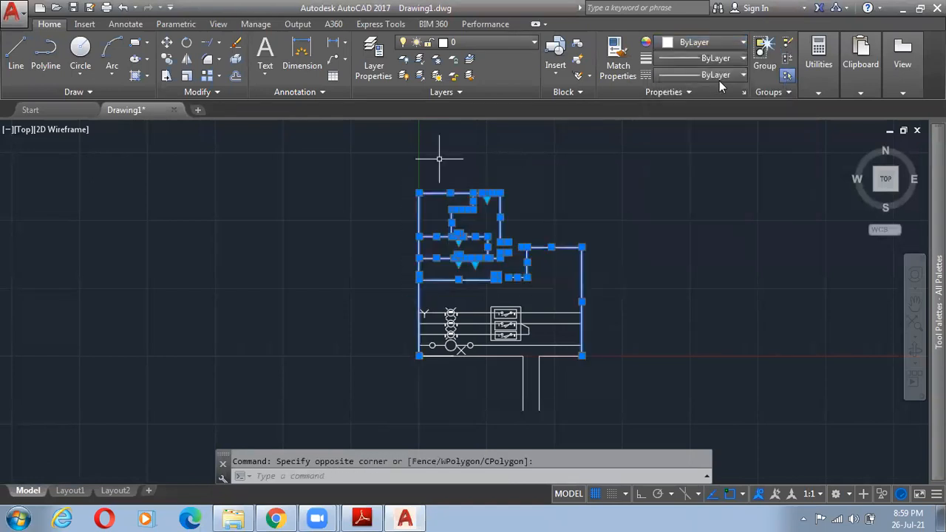
left_click(719, 42)
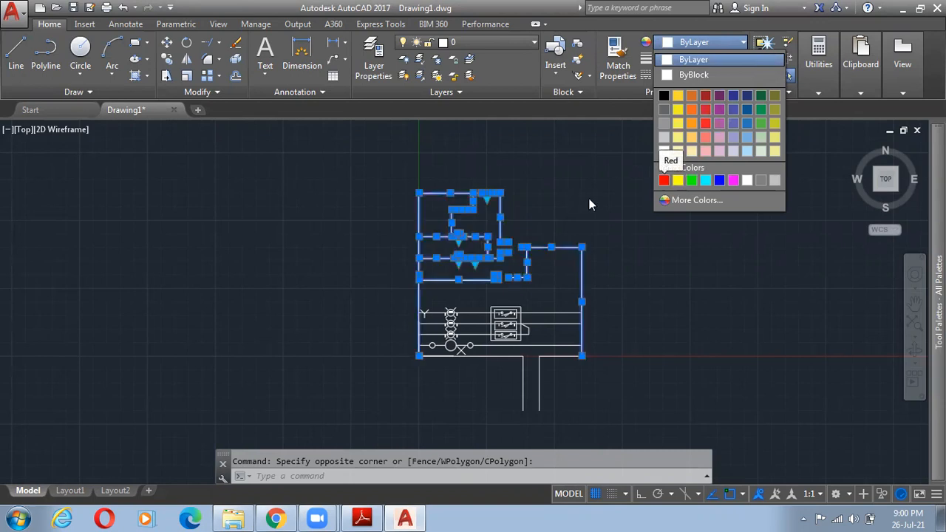
left_click(678, 182)
key("Escape")
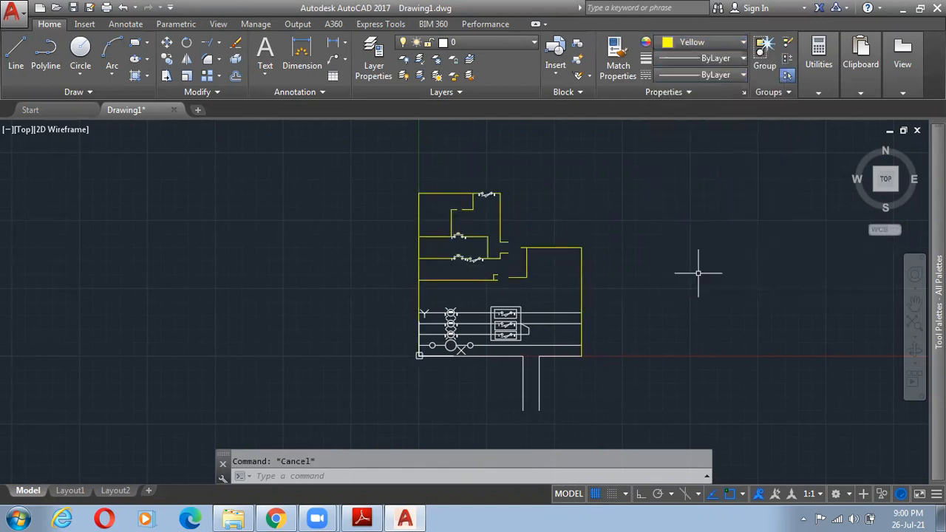
key("ctrl+z")
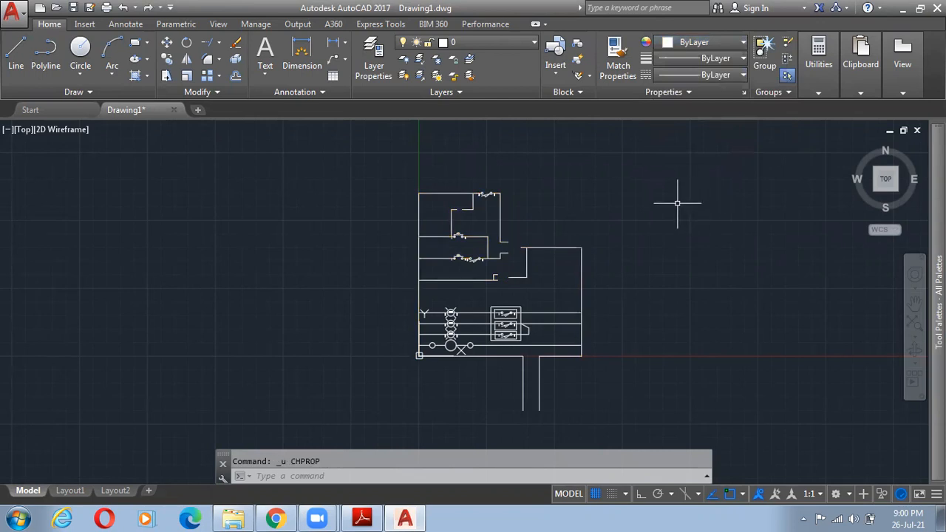
- Examine the available lineweight, linetype and layer choices without changing any of them
left_click(715, 58)
left_click(715, 55)
left_click(715, 75)
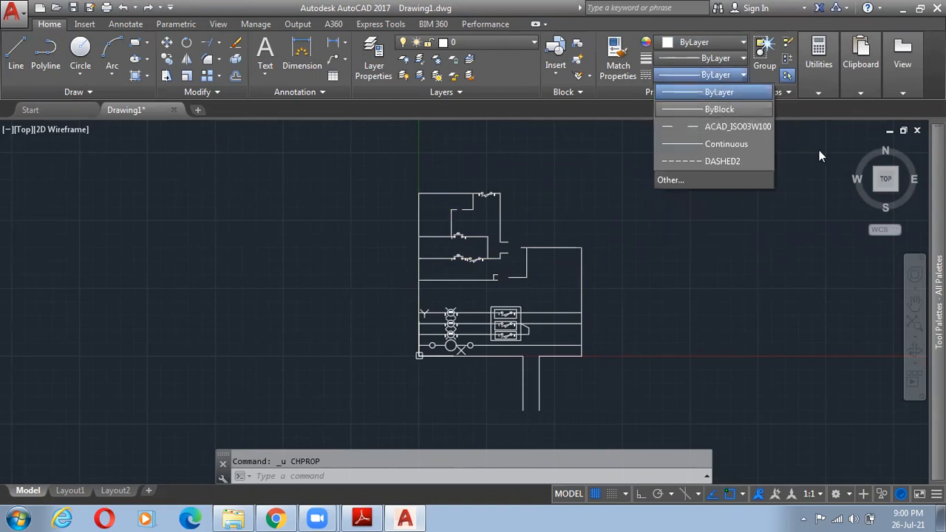
left_click(450, 44)
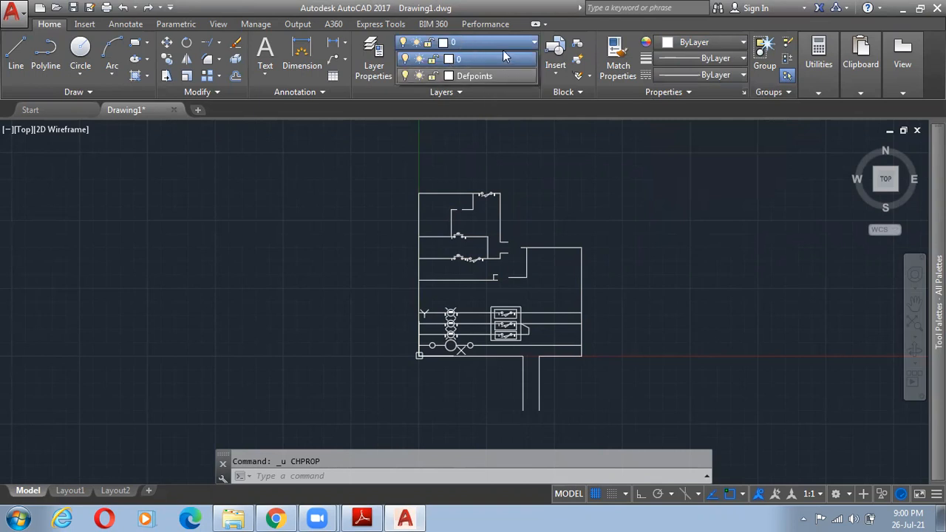
left_click(539, 157)
key("Escape")
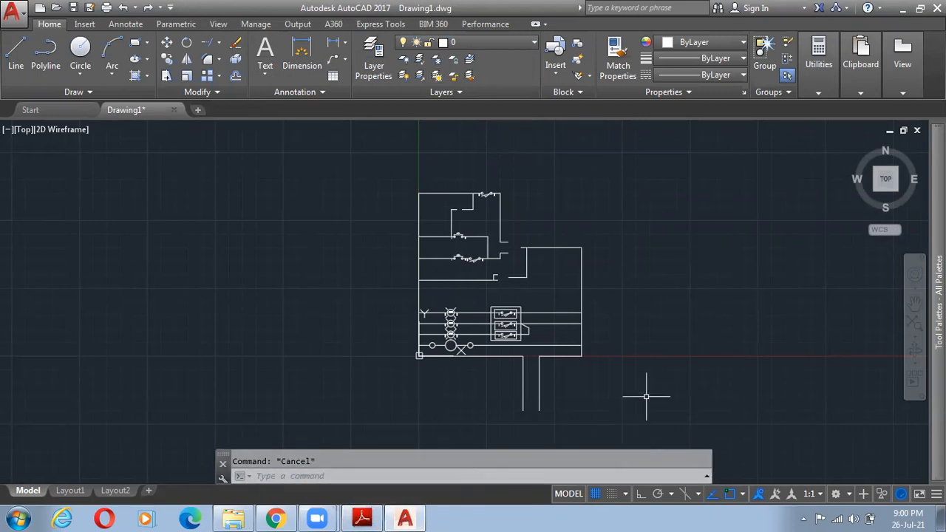
type("l")
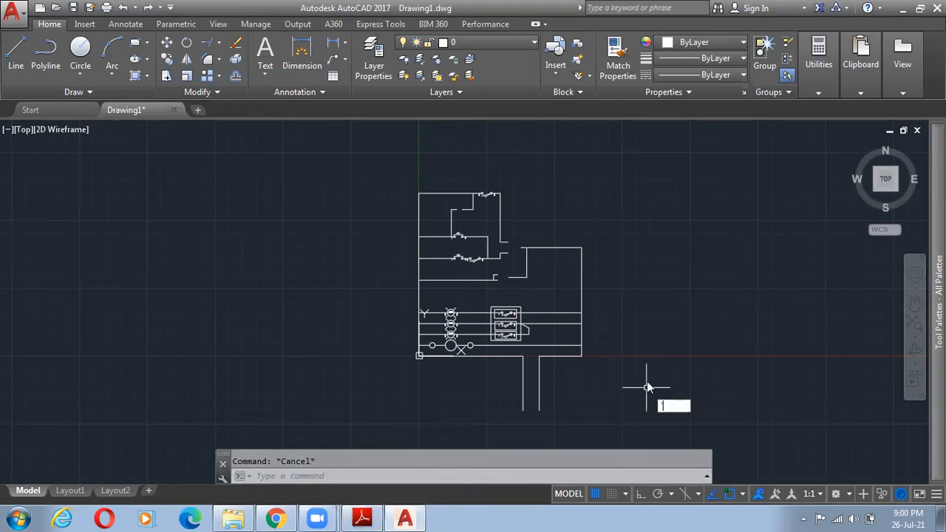
left_click(724, 264)
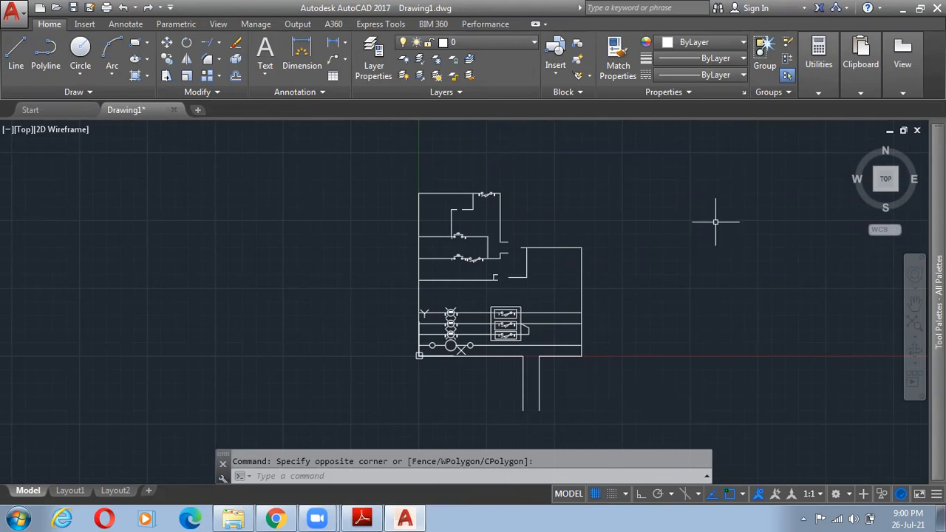
left_click(714, 217)
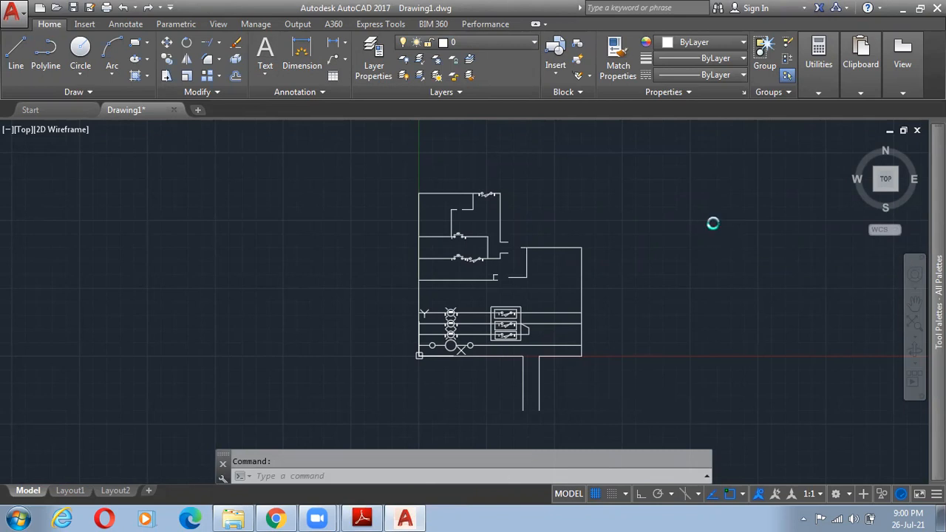
- Save the drawing in My Documents under the file name ELECTRICAL as an AutoCAD 2013 drawing
key("ctrl+s")
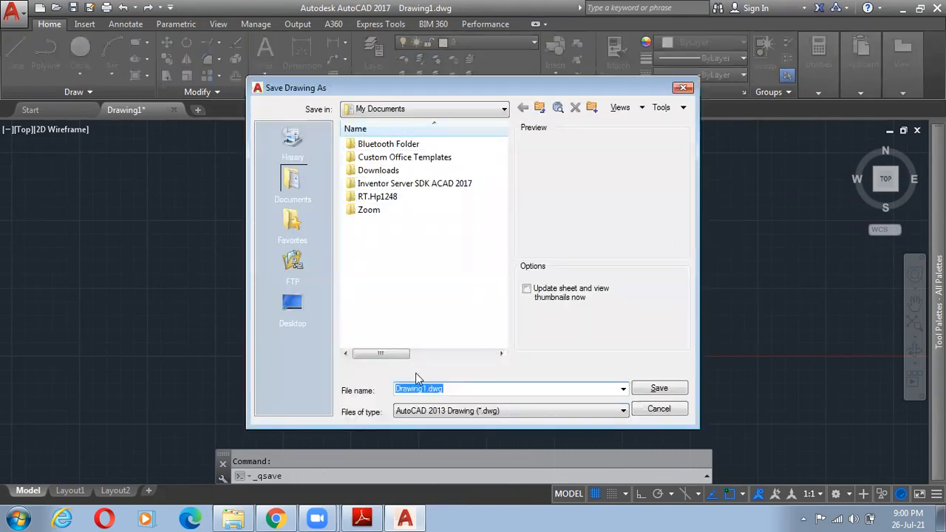
type("e")
type("ECTRICAL")
key("Home")
type("E")
left_click(658, 389)
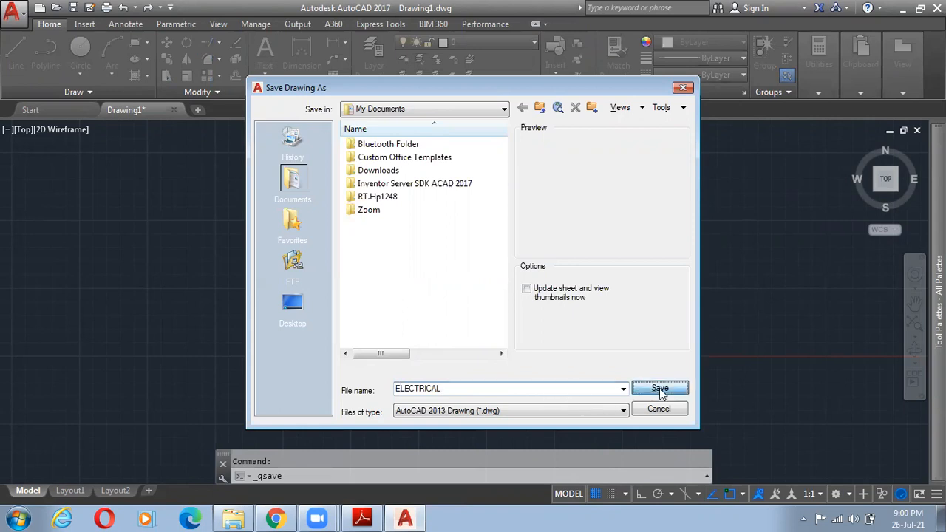